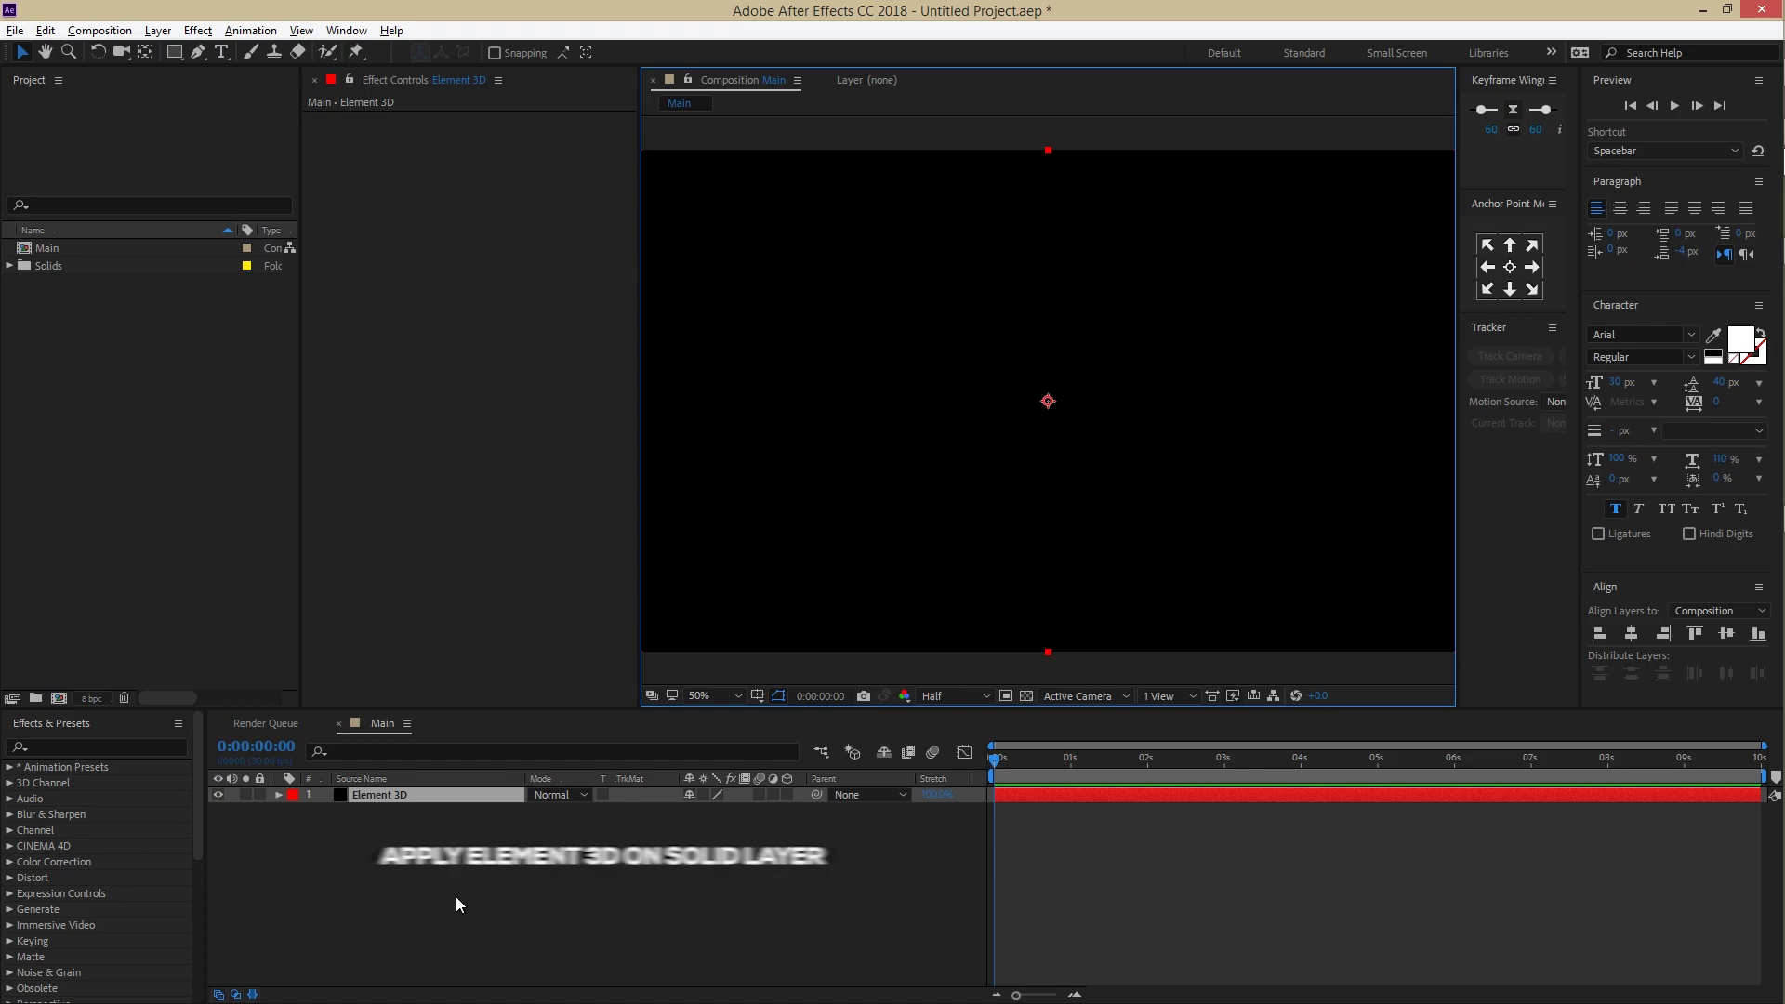
Step: Add a text layer reading "media onoff" to the Main composition and format the text in all caps
click(462, 906)
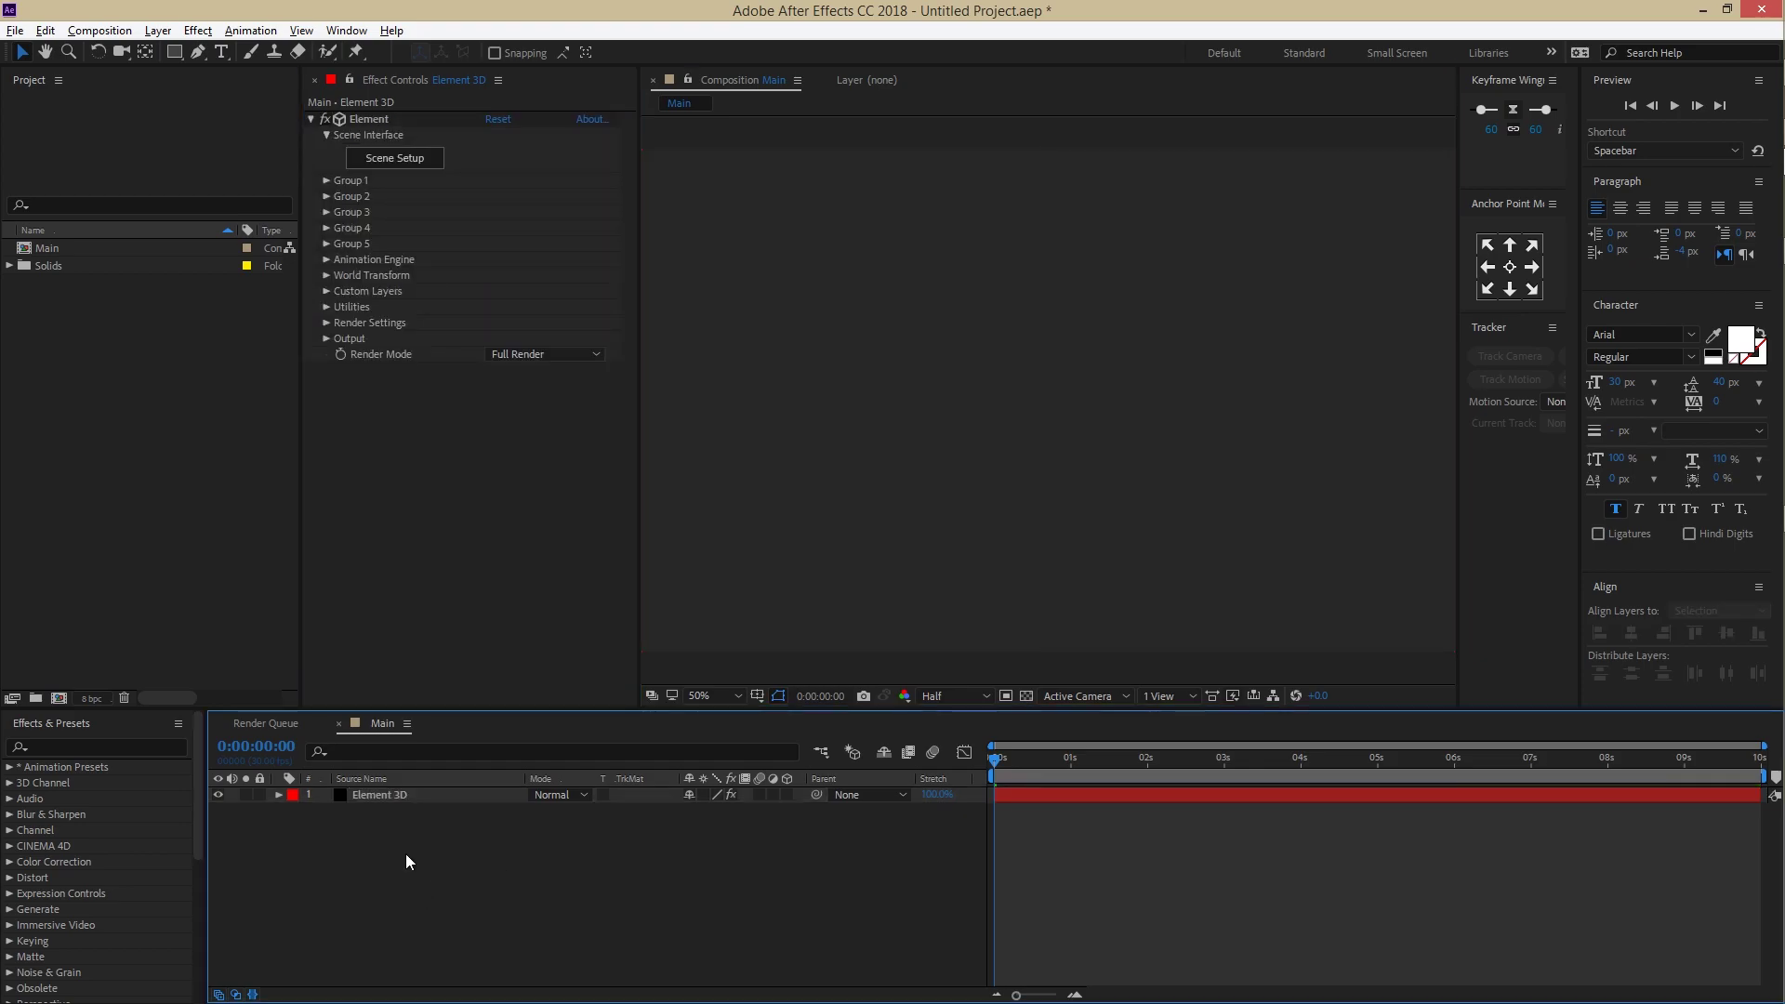
click(158, 31)
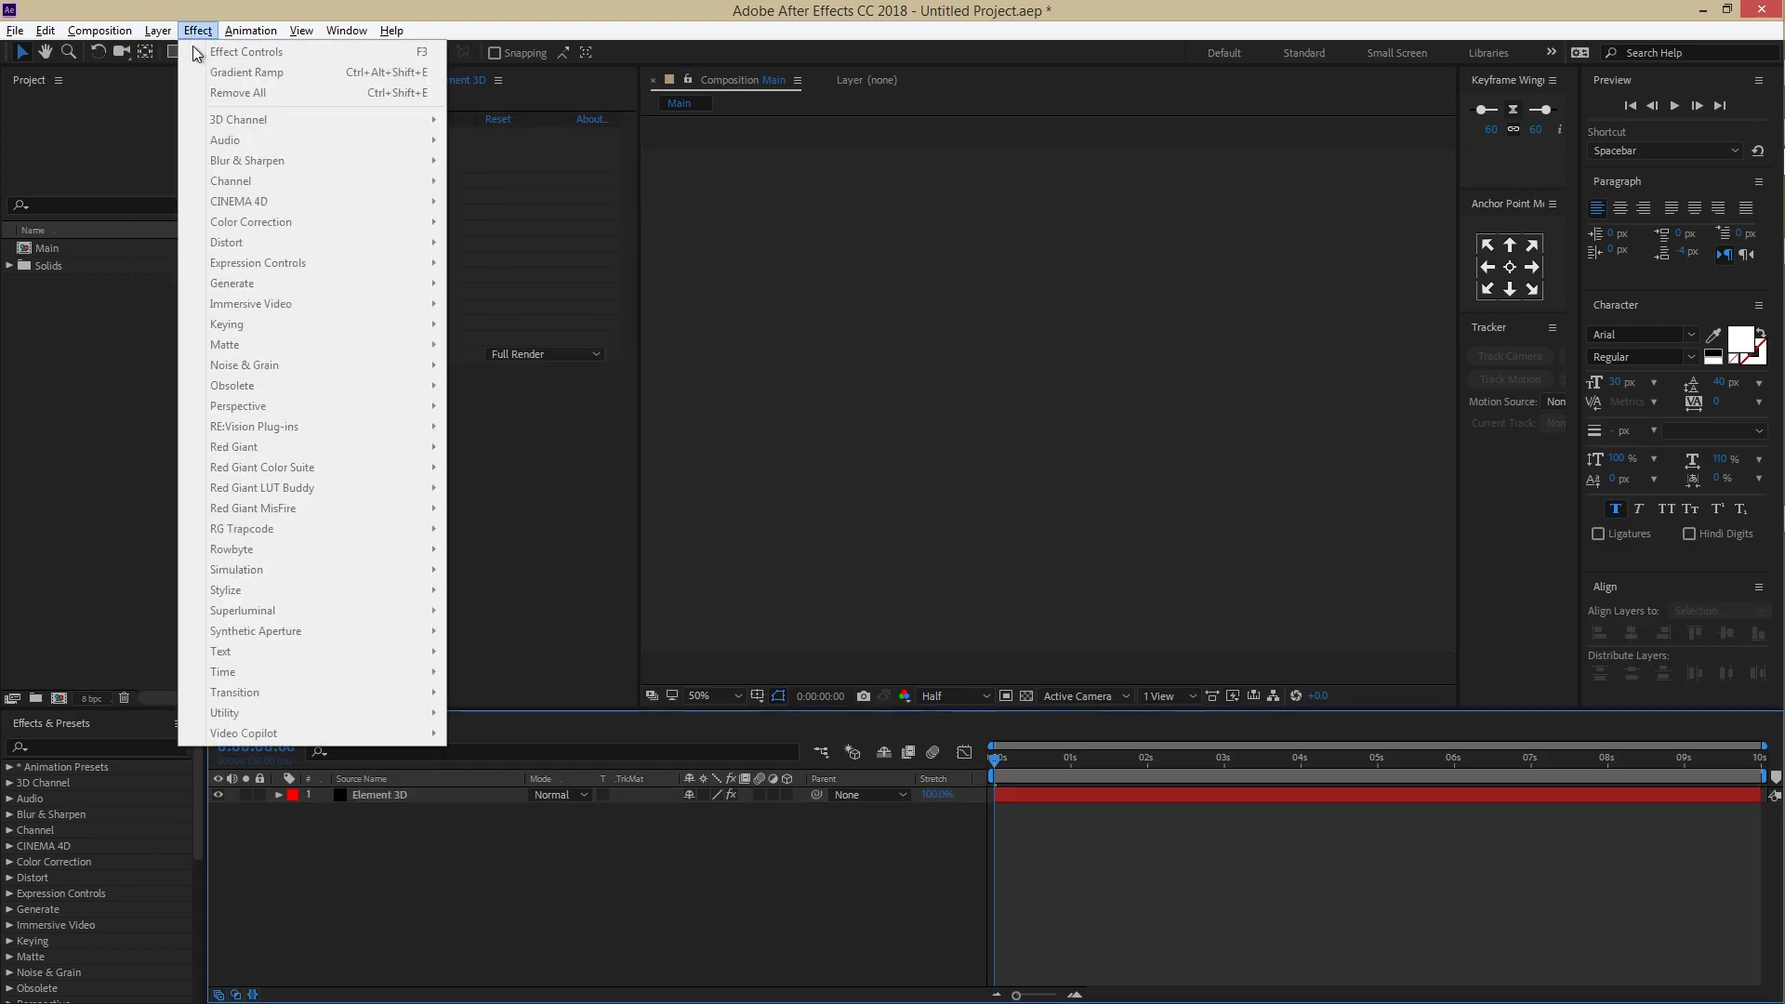
mouse_move(434, 62)
click(550, 53)
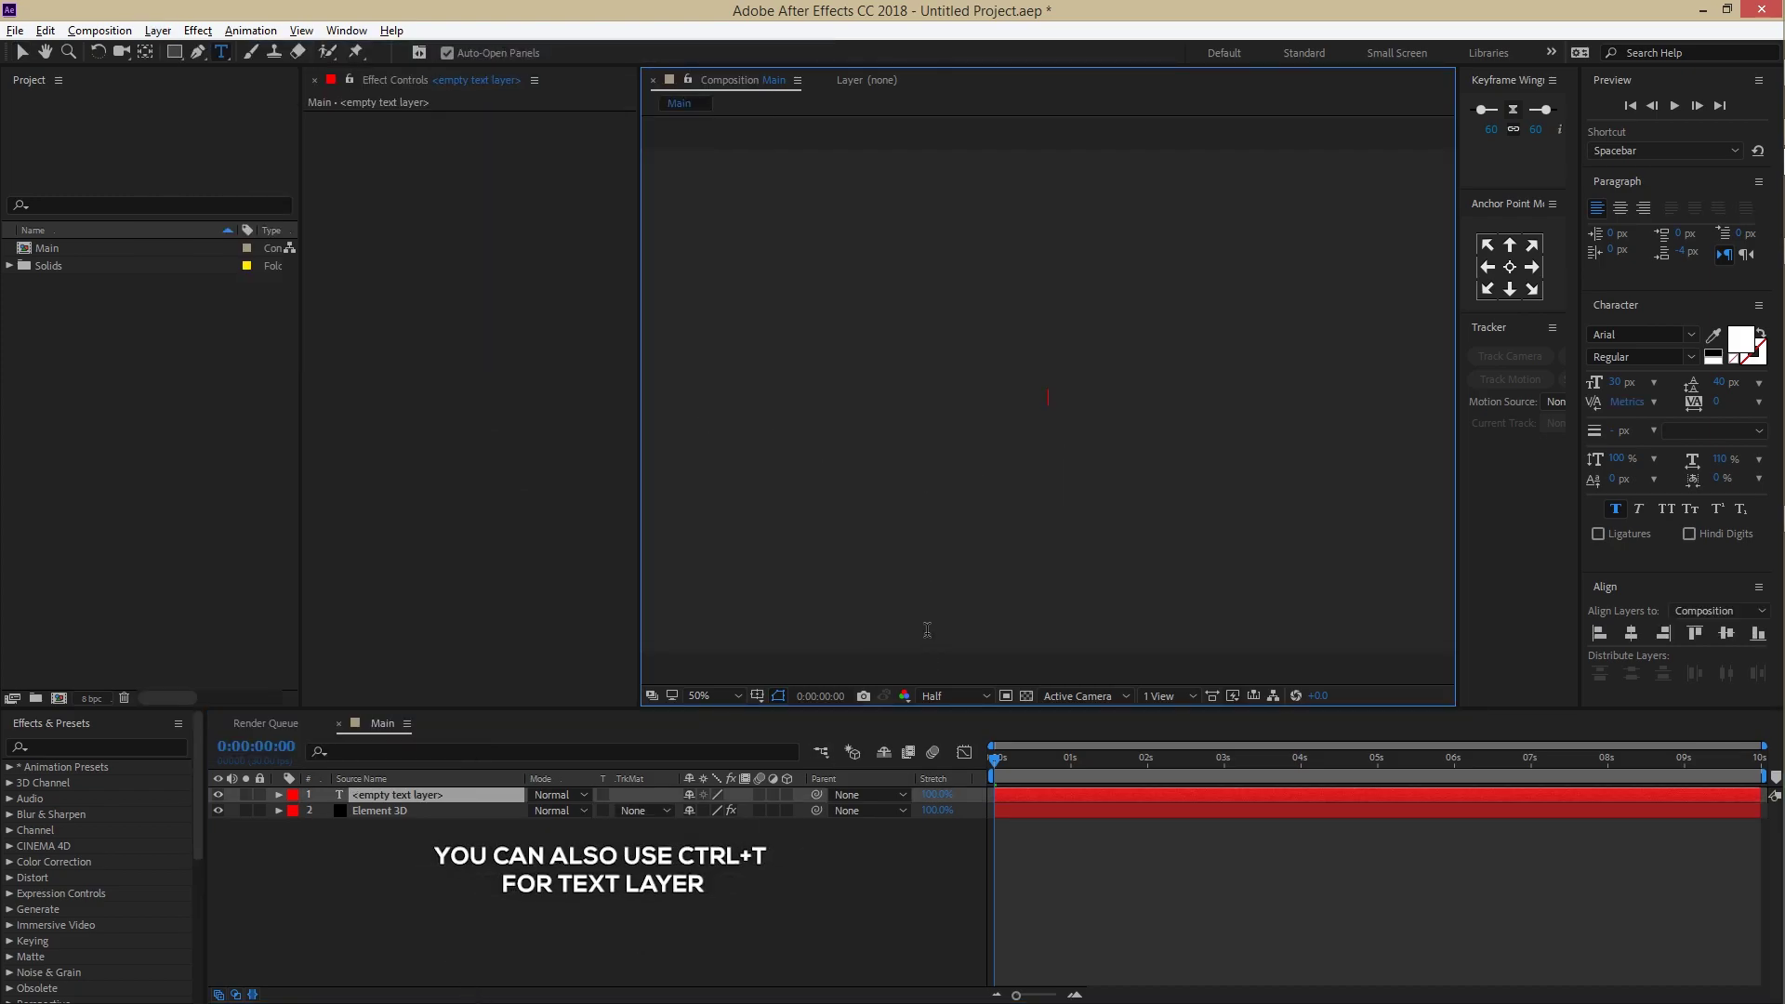
text(media onoff)
key(ctrl+a)
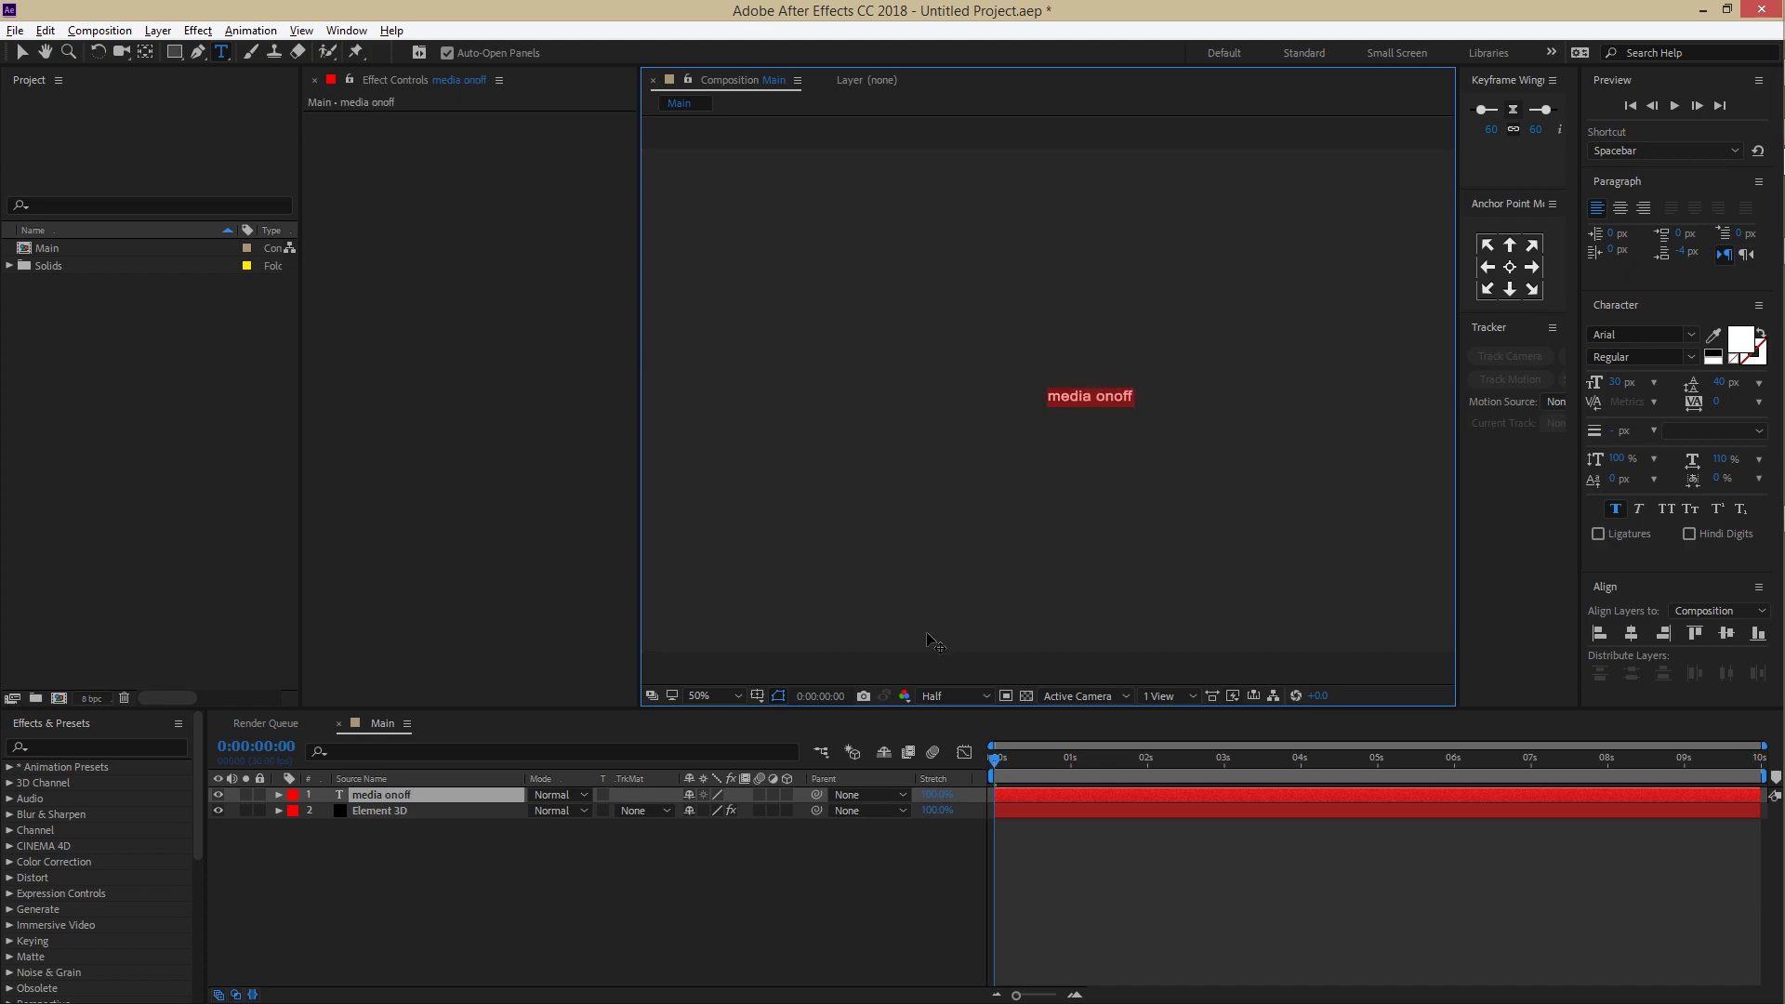
click(1669, 511)
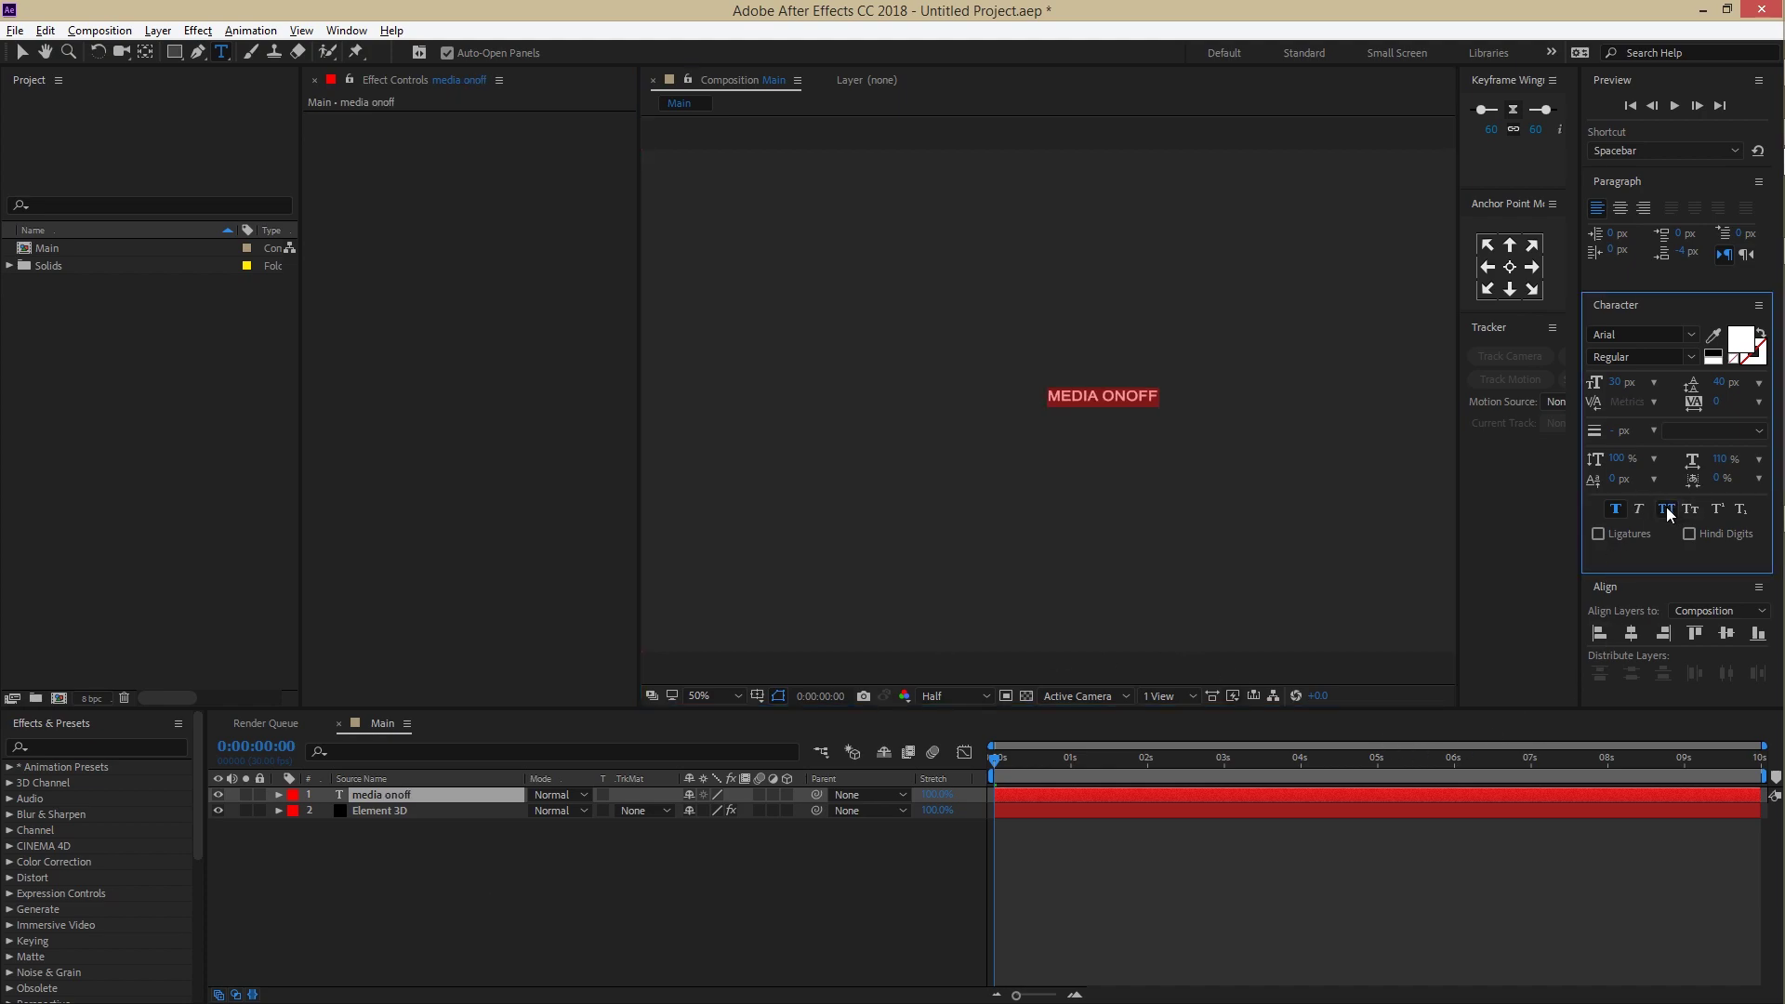
Step: Centre the text layer in the composition
click(382, 830)
click(393, 794)
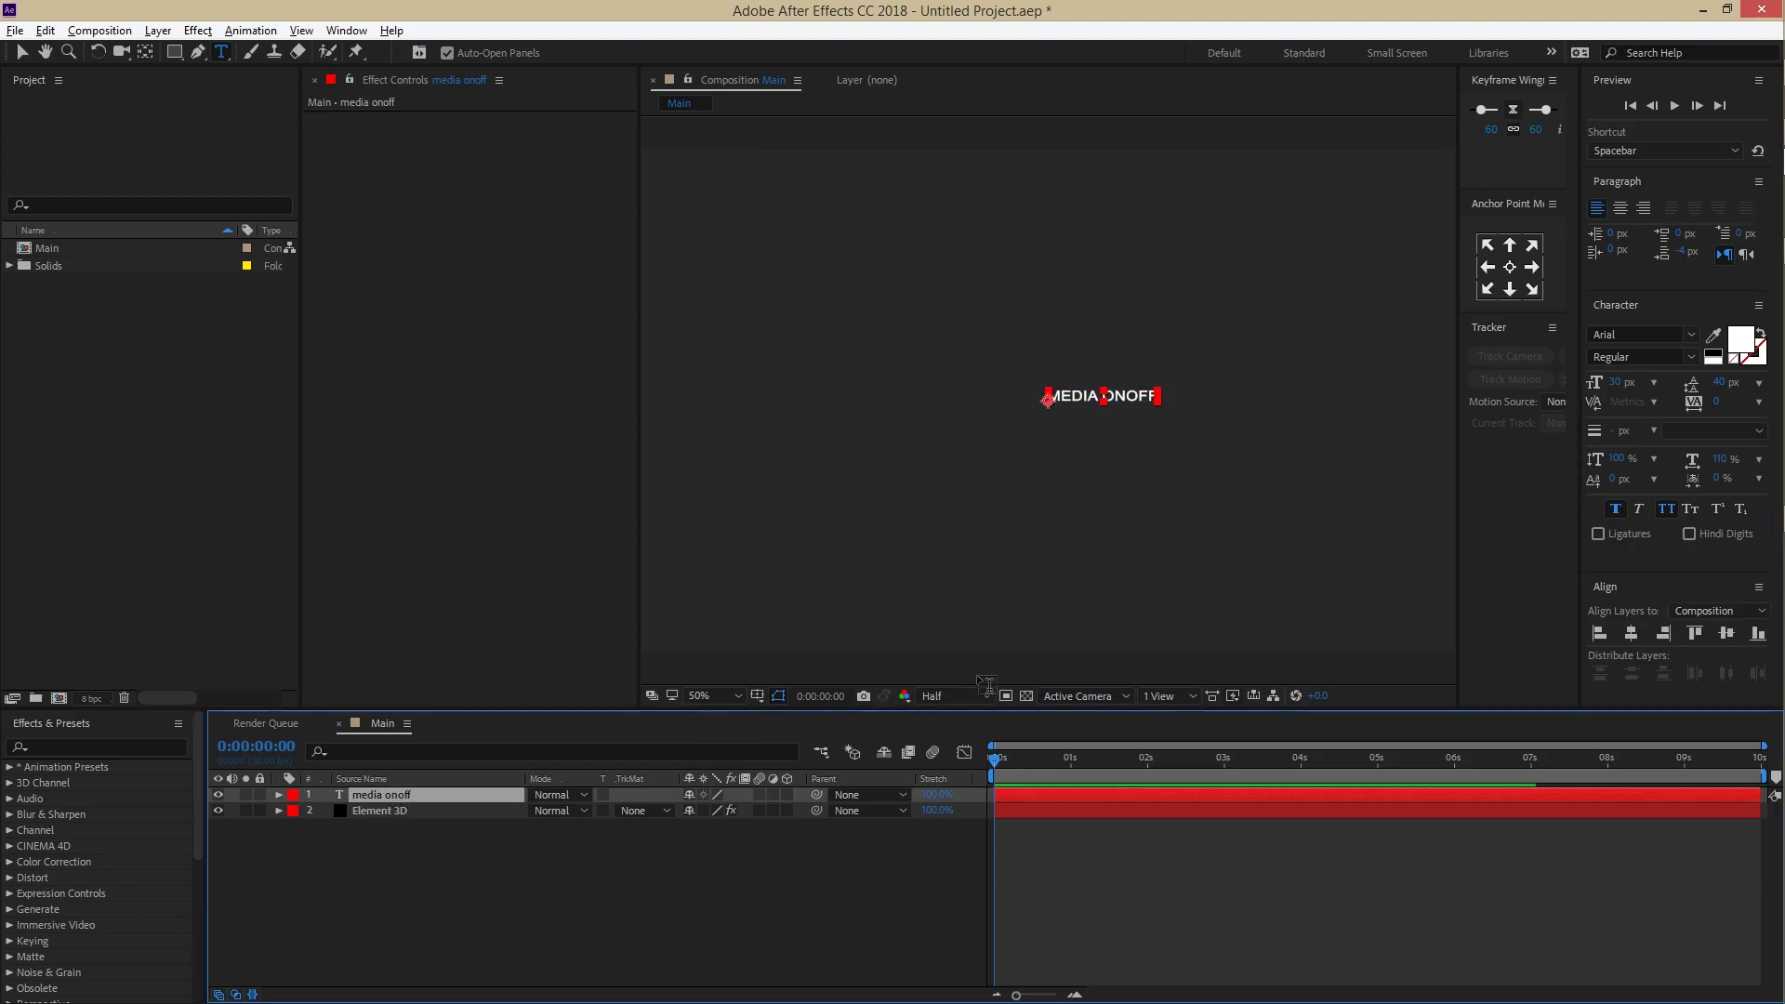
click(454, 870)
click(398, 797)
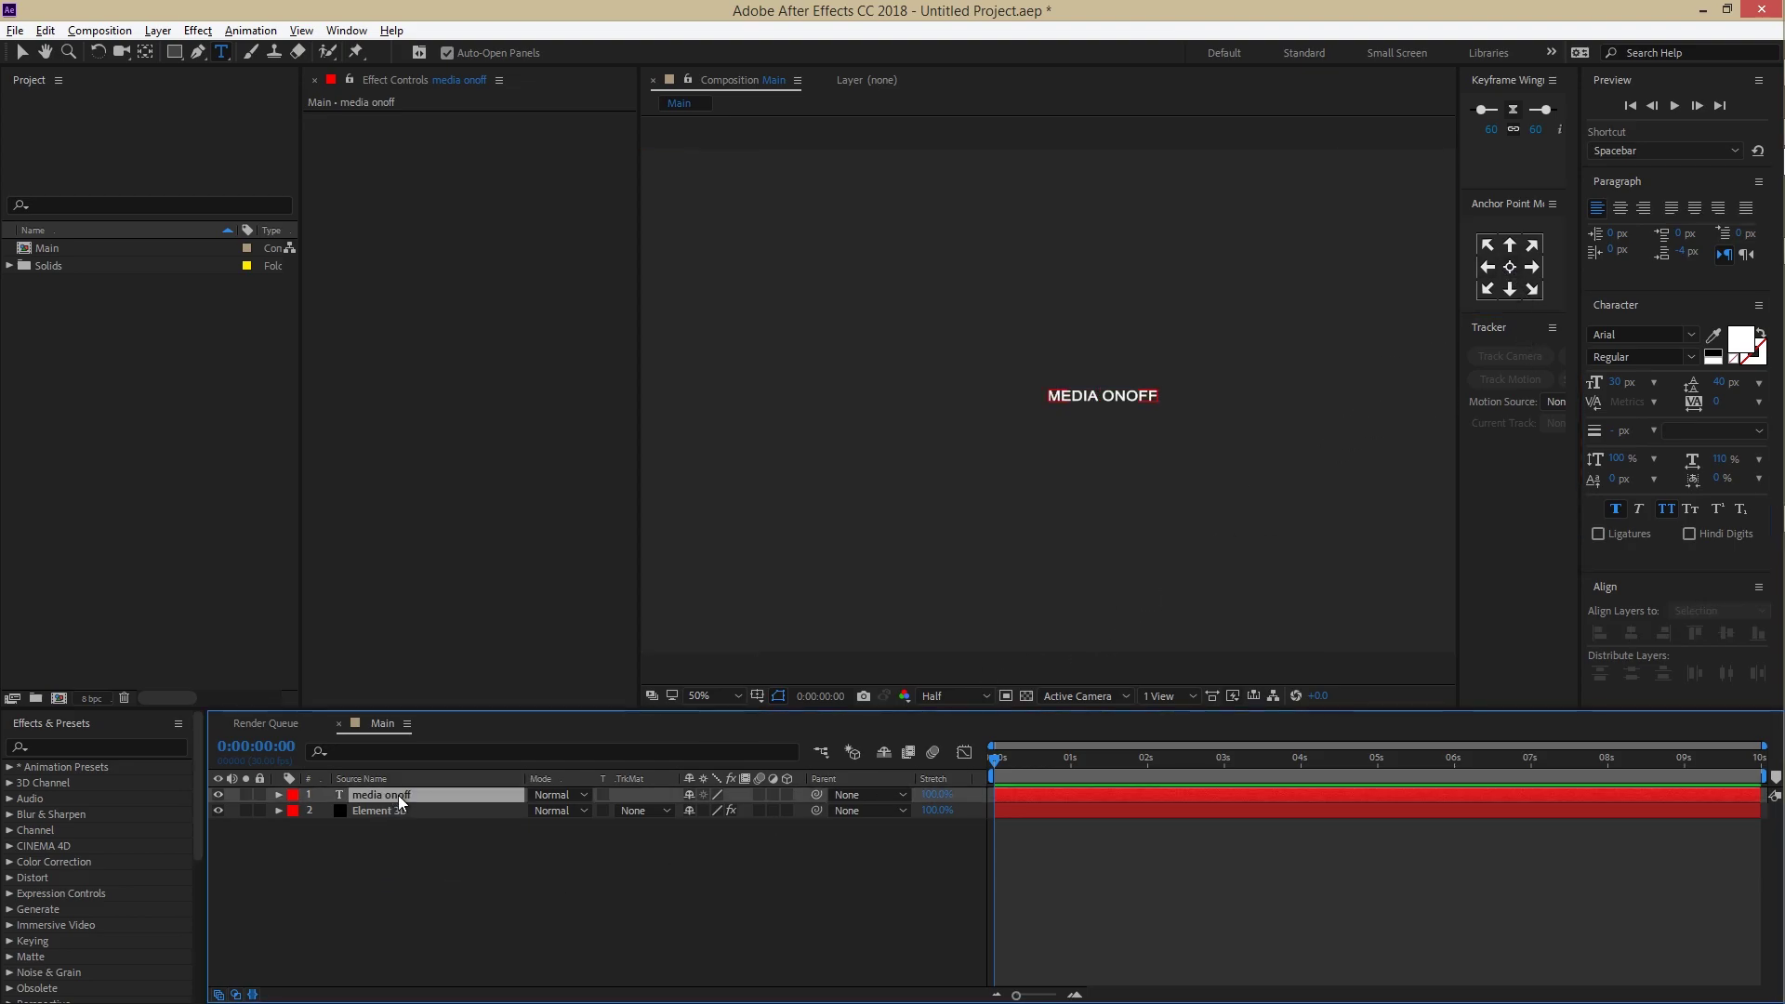
click(478, 883)
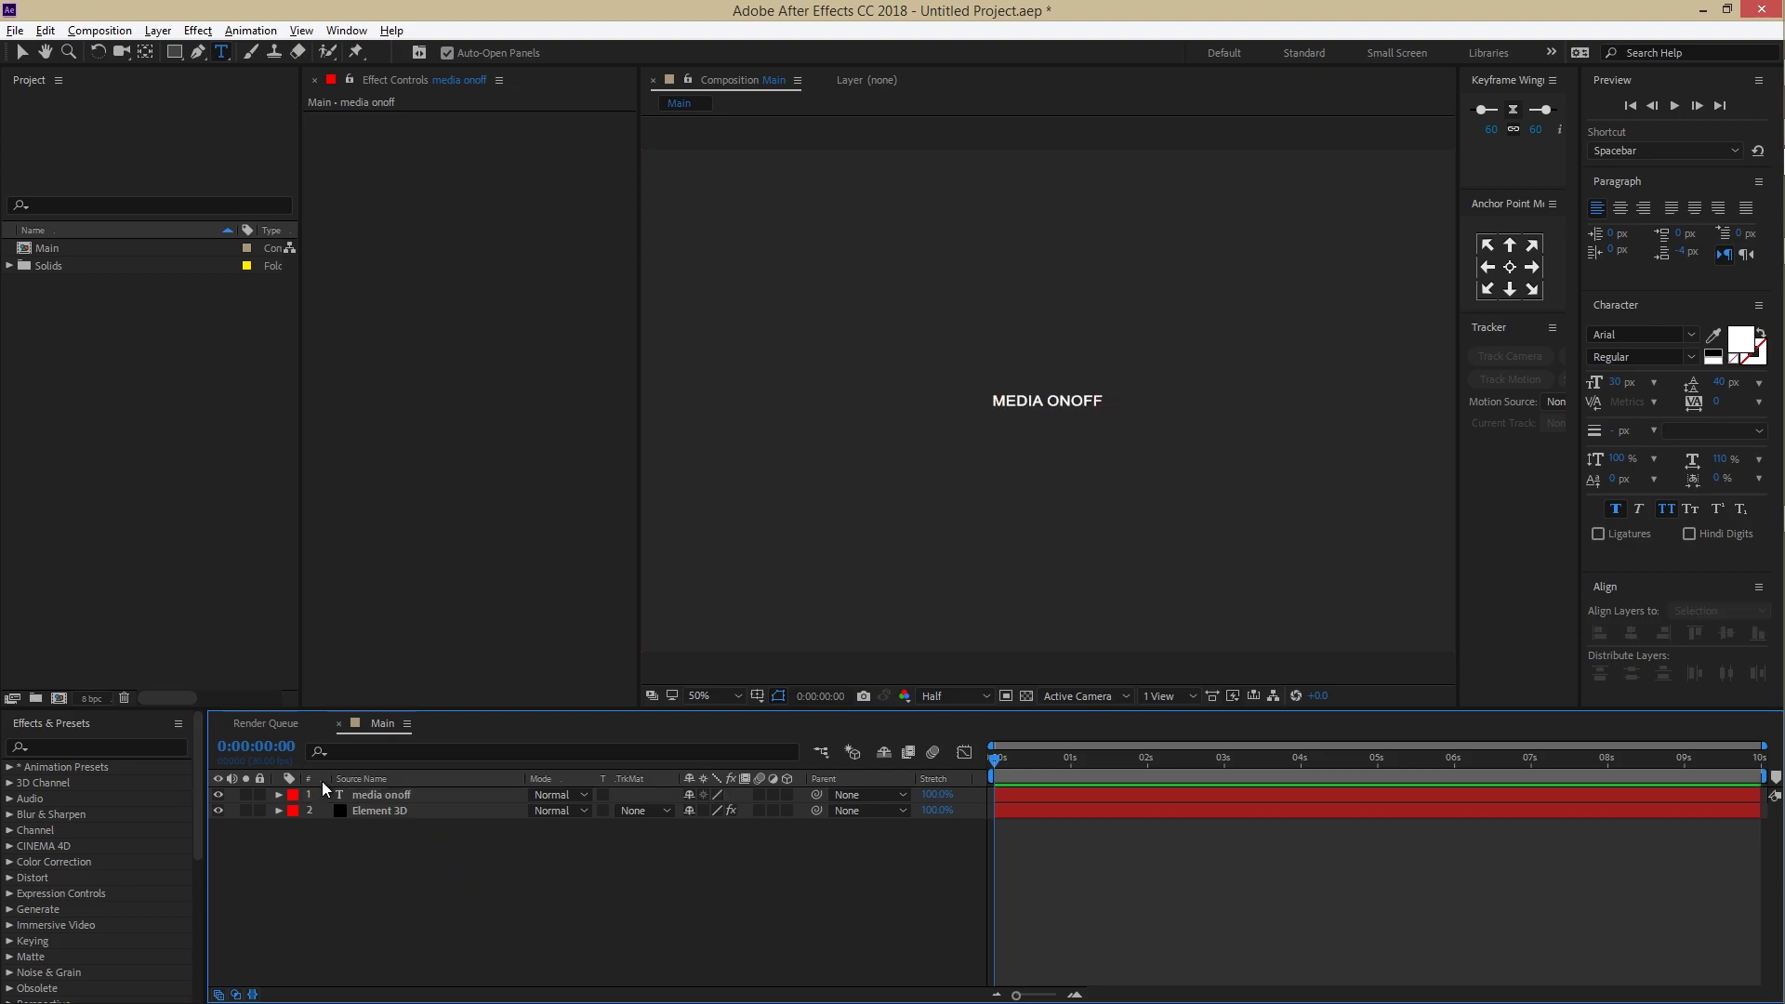
Step: Hide the text layer and assign it as Path Layer 1 in the Custom Text and Masks of the Element effect on the Element 3D layer
click(219, 795)
click(370, 812)
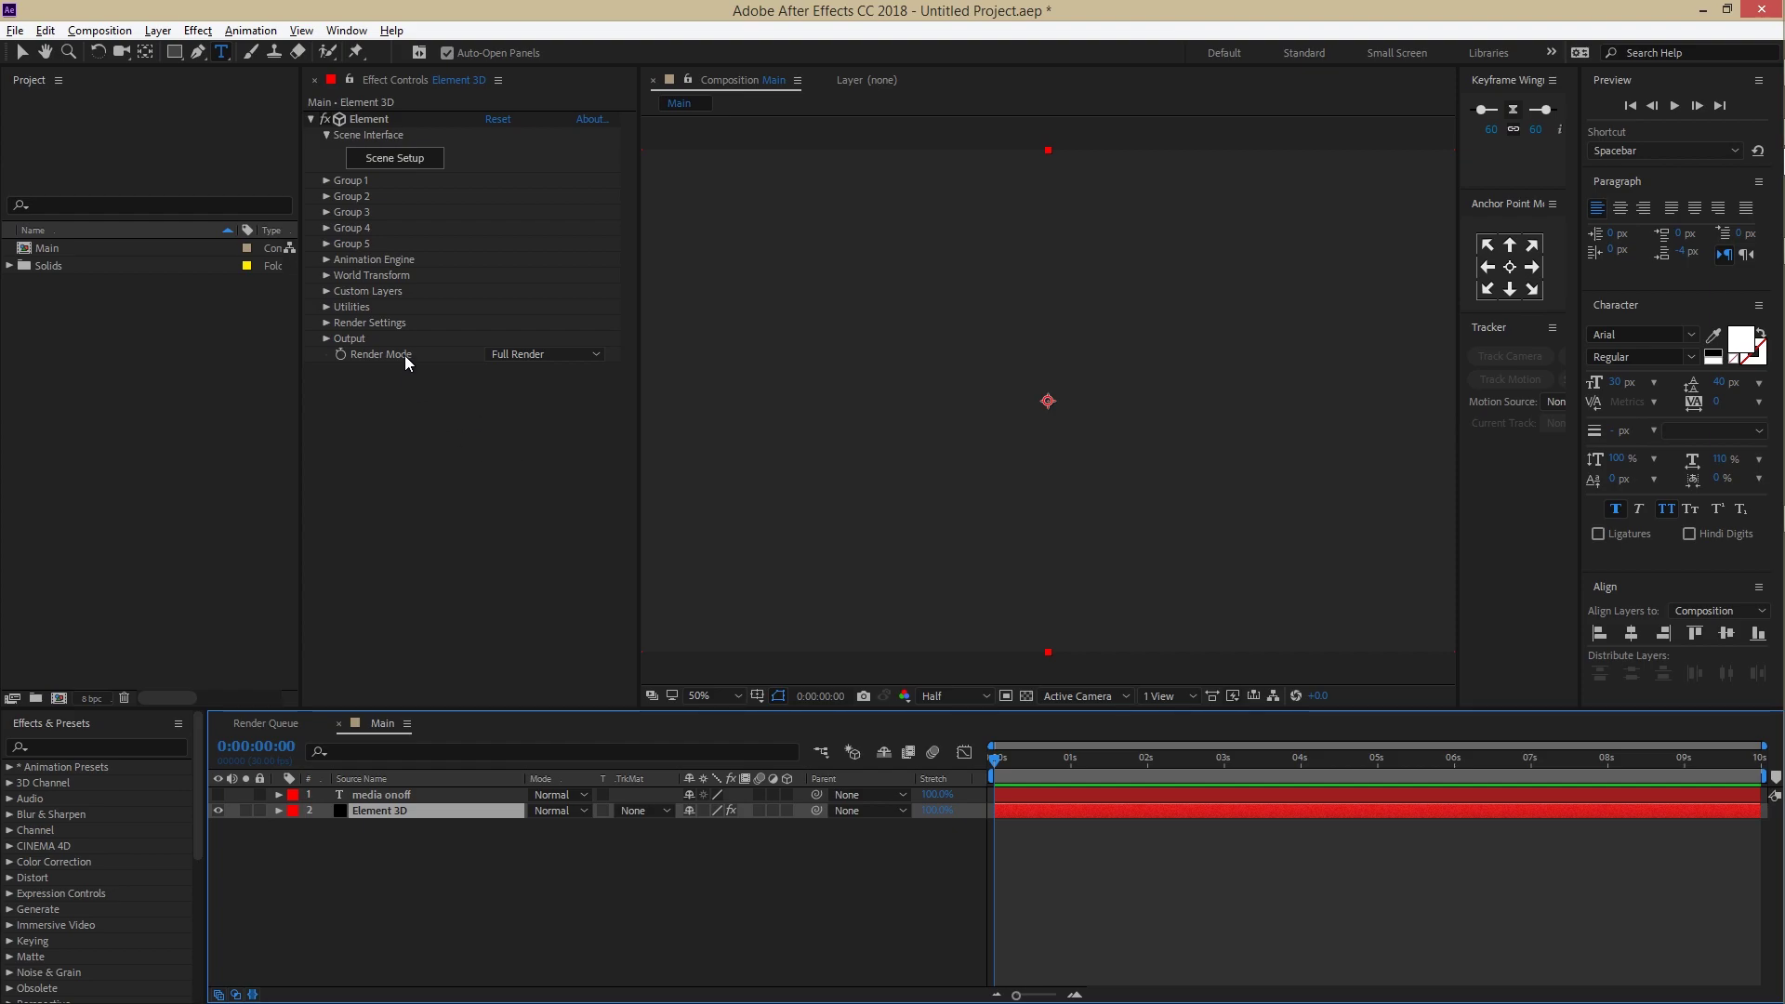
click(325, 292)
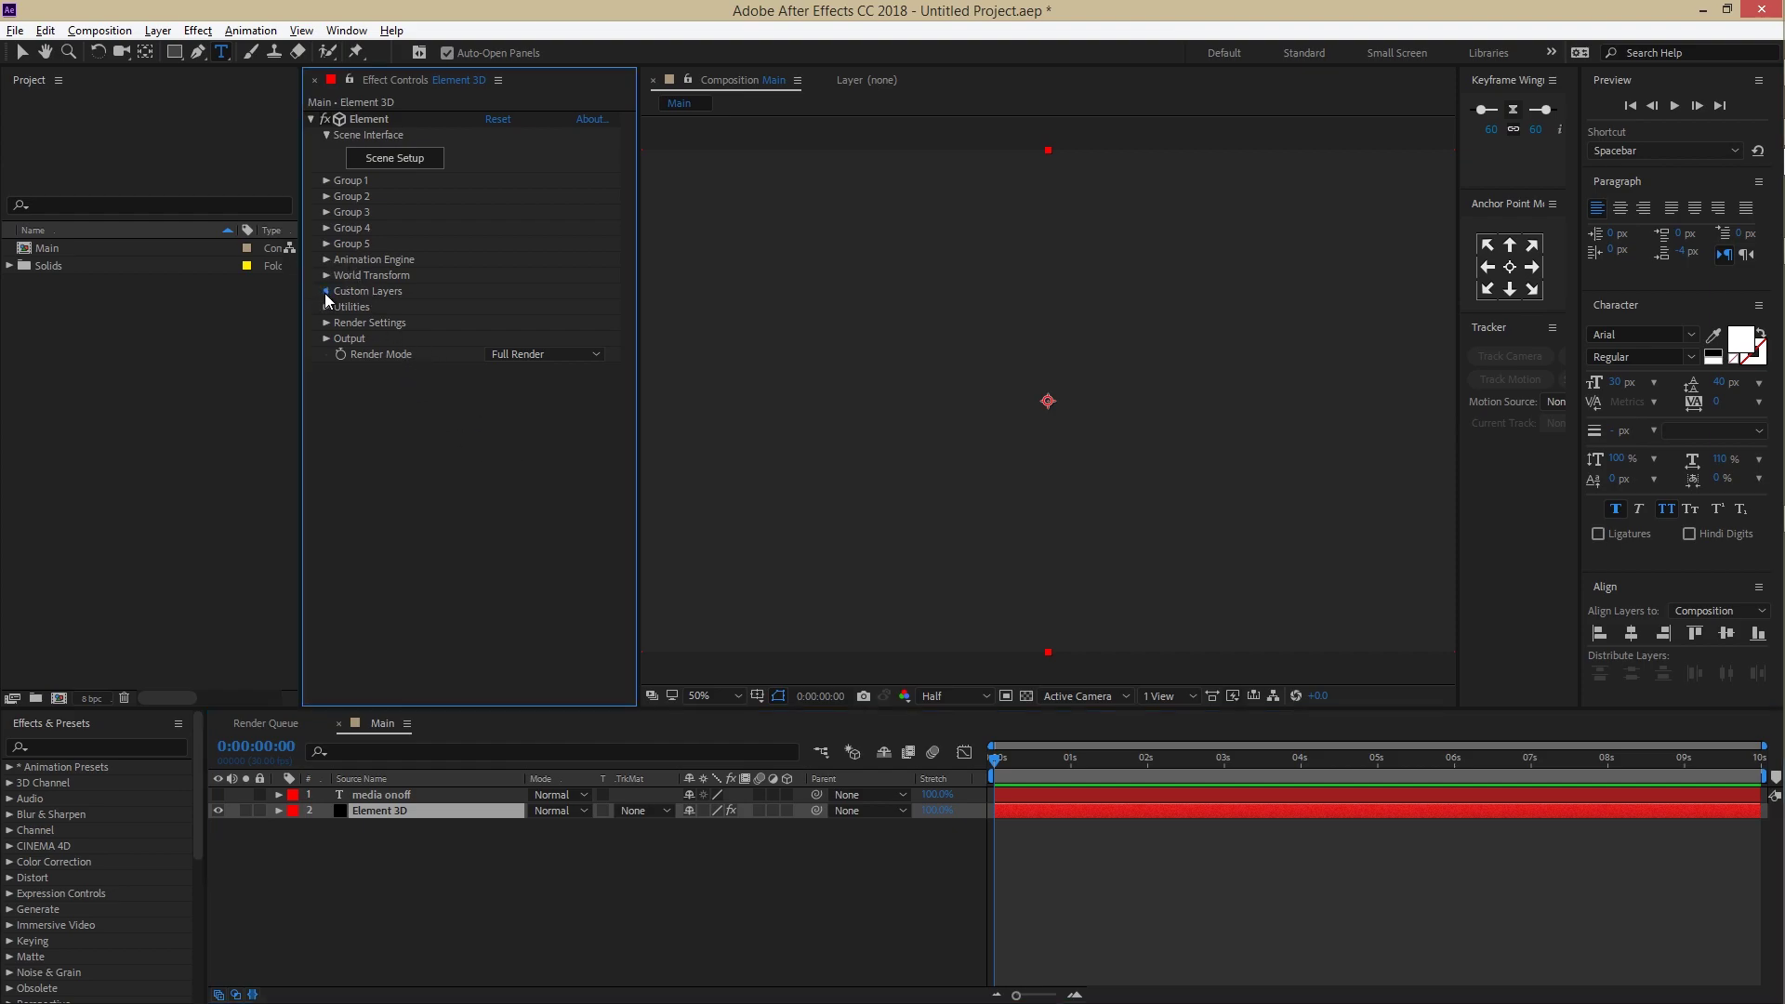
click(343, 308)
click(512, 323)
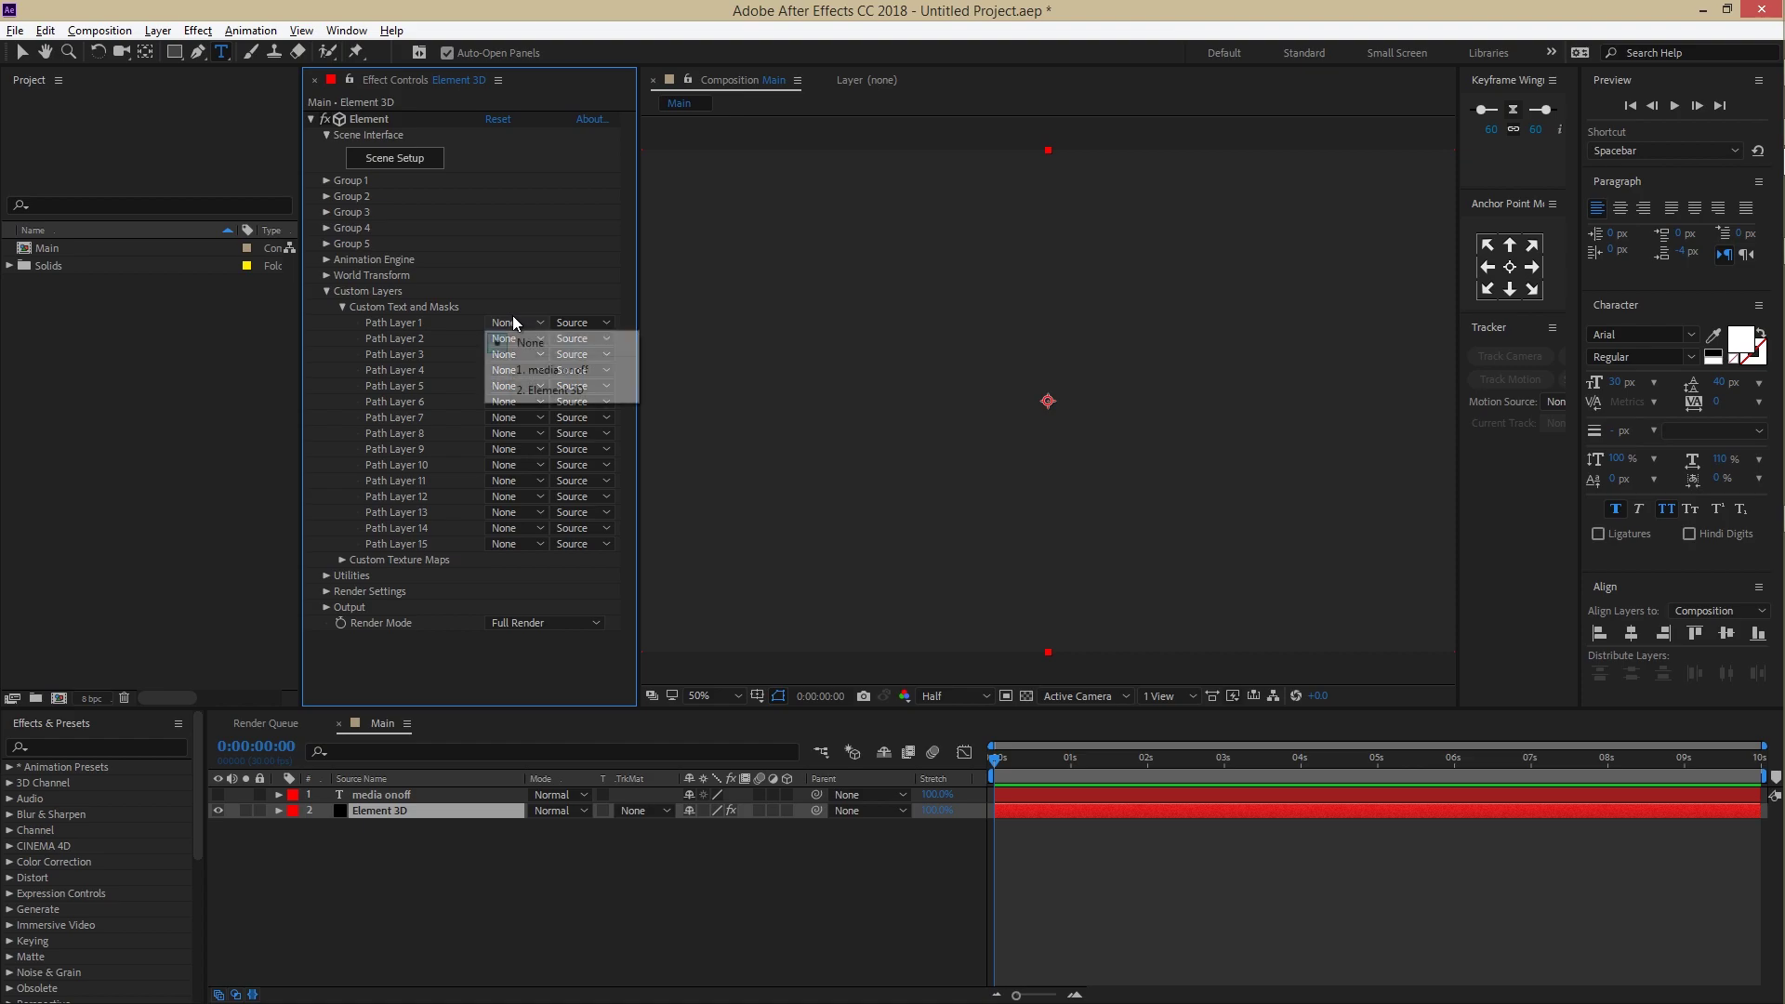
click(583, 370)
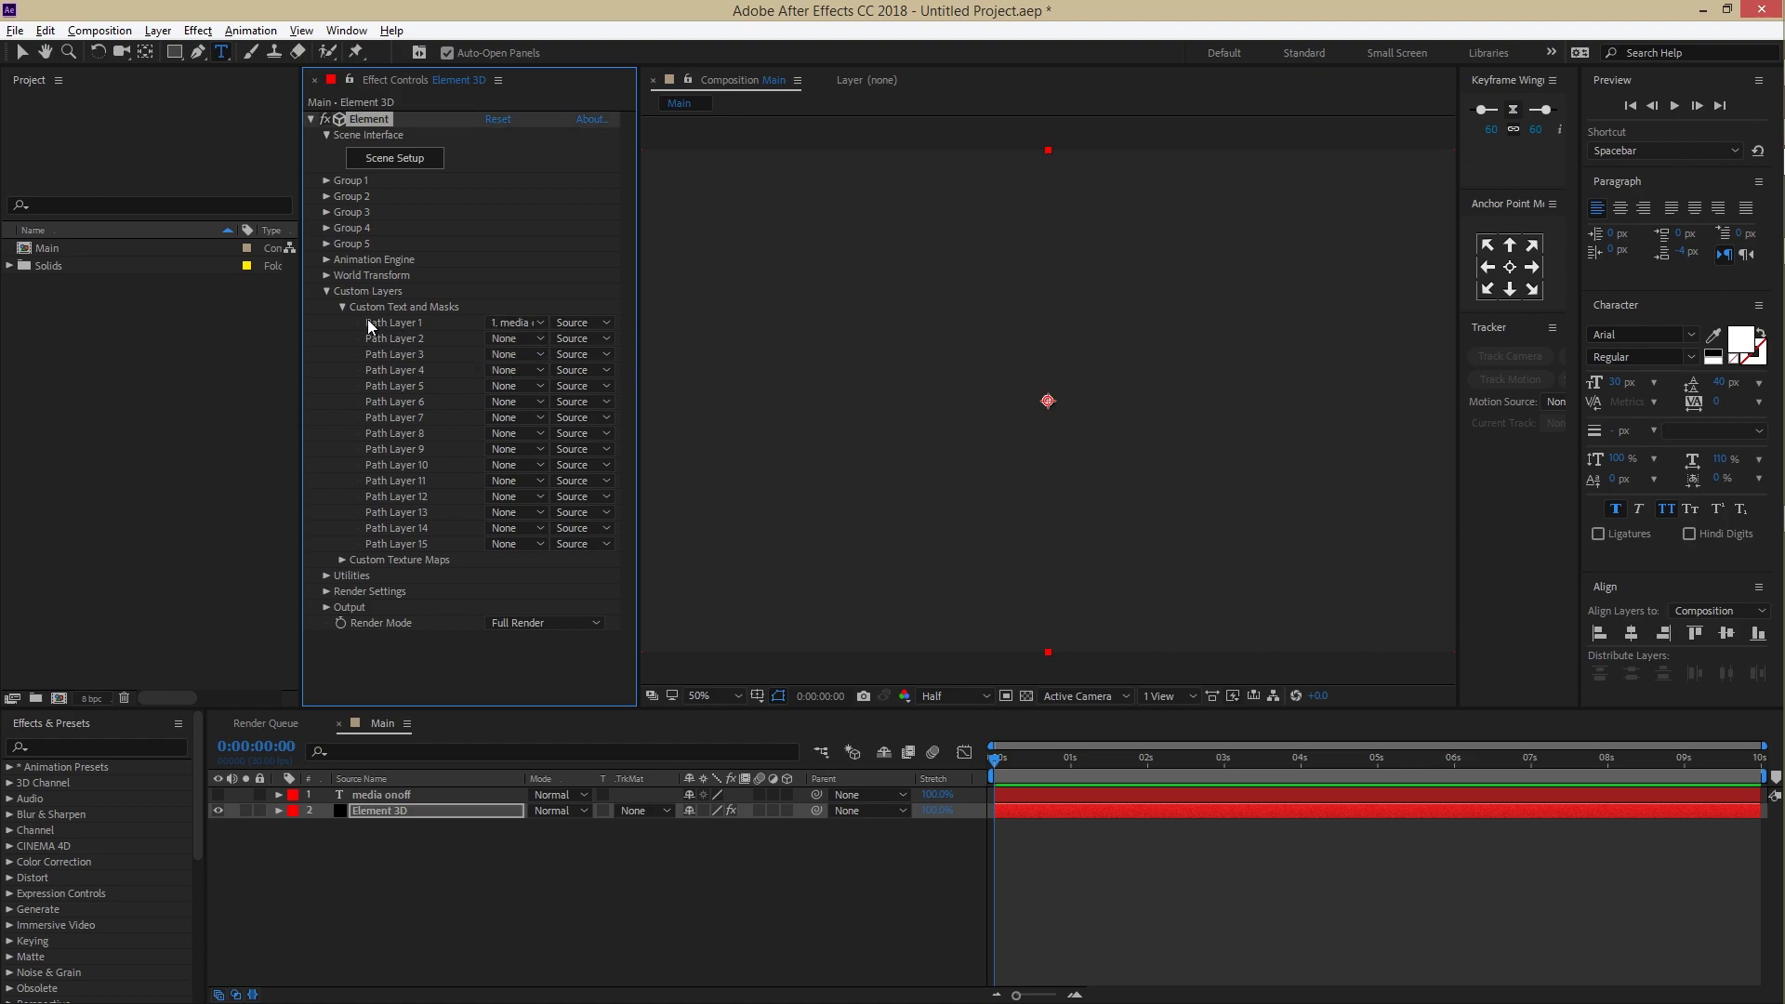
click(343, 308)
click(326, 291)
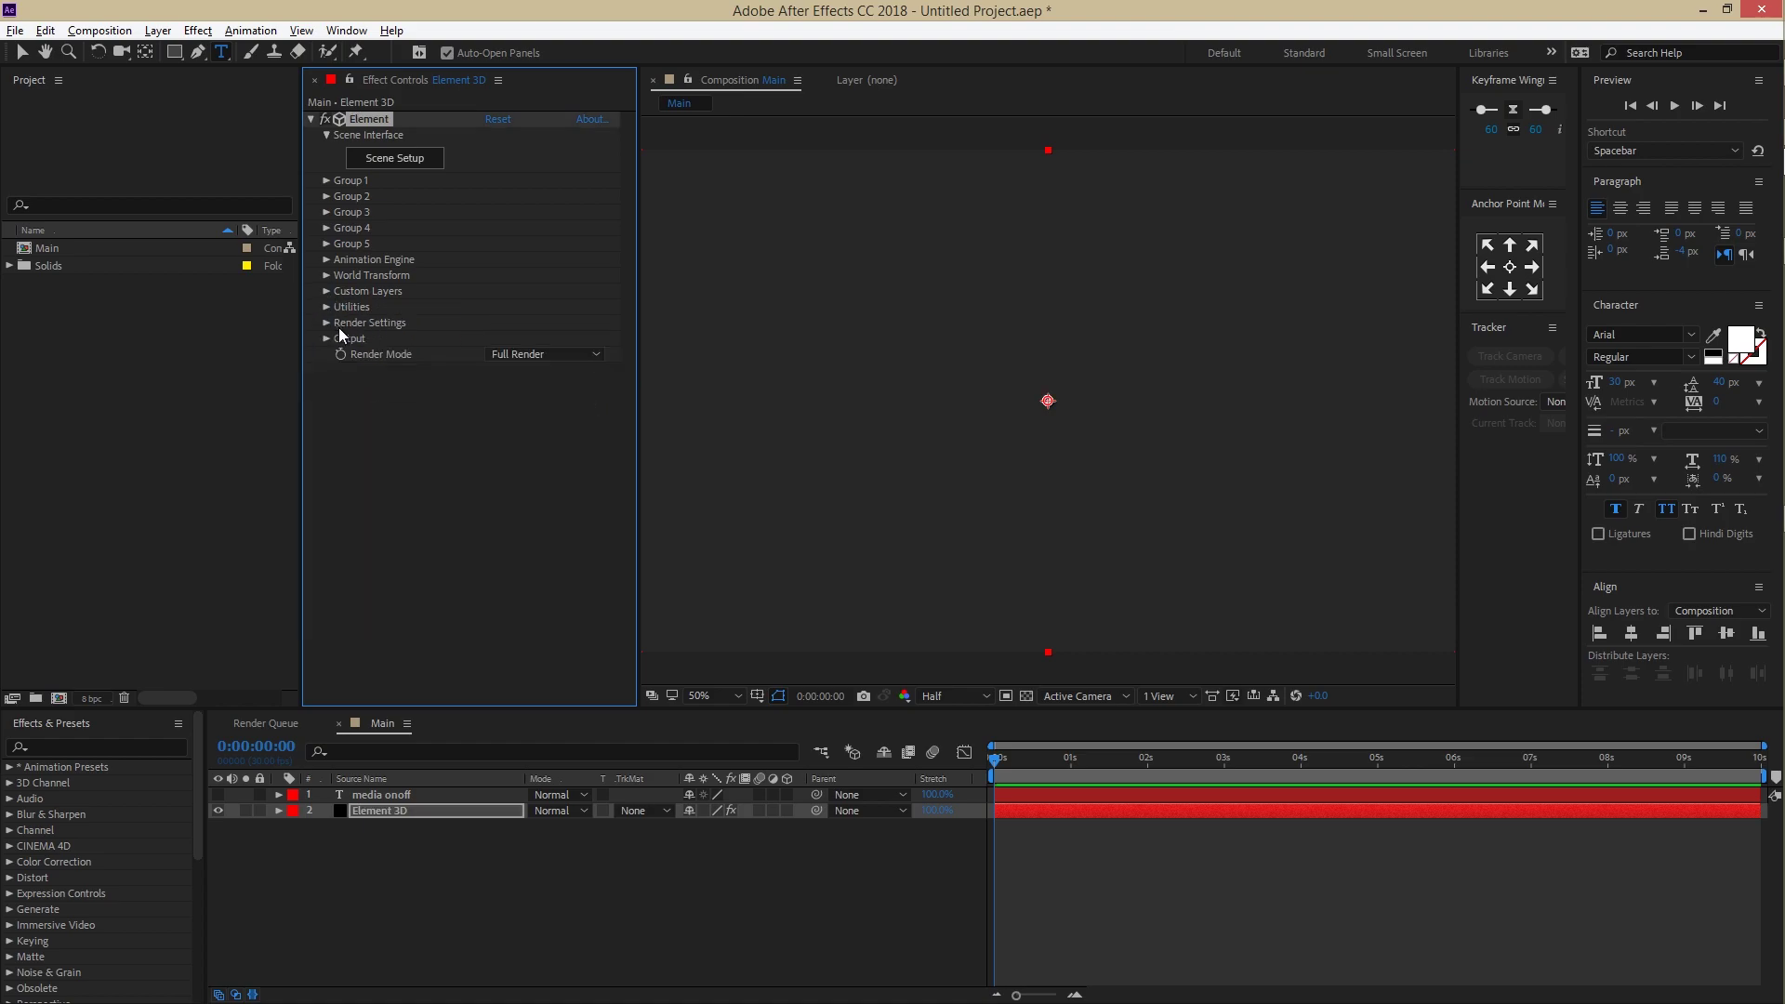
Step: Open Element's Scene Setup and import phone.obj from the source folder with Use Auto-Normals enabled
click(394, 158)
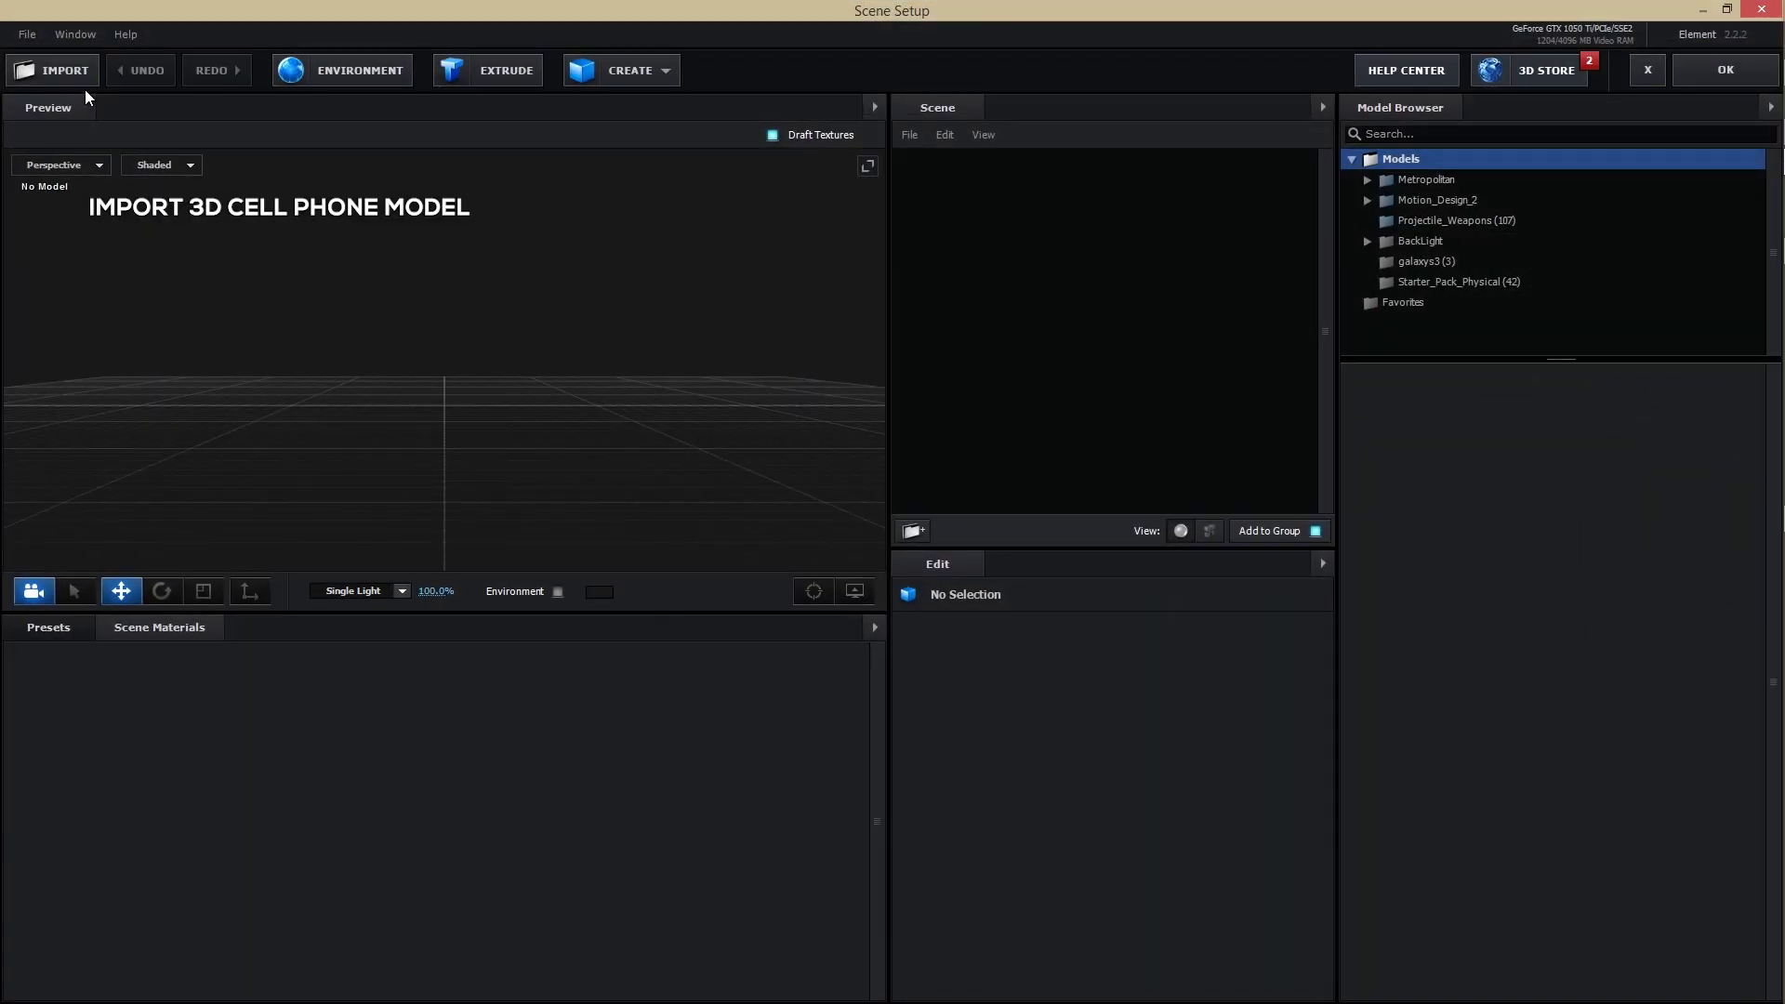
click(64, 69)
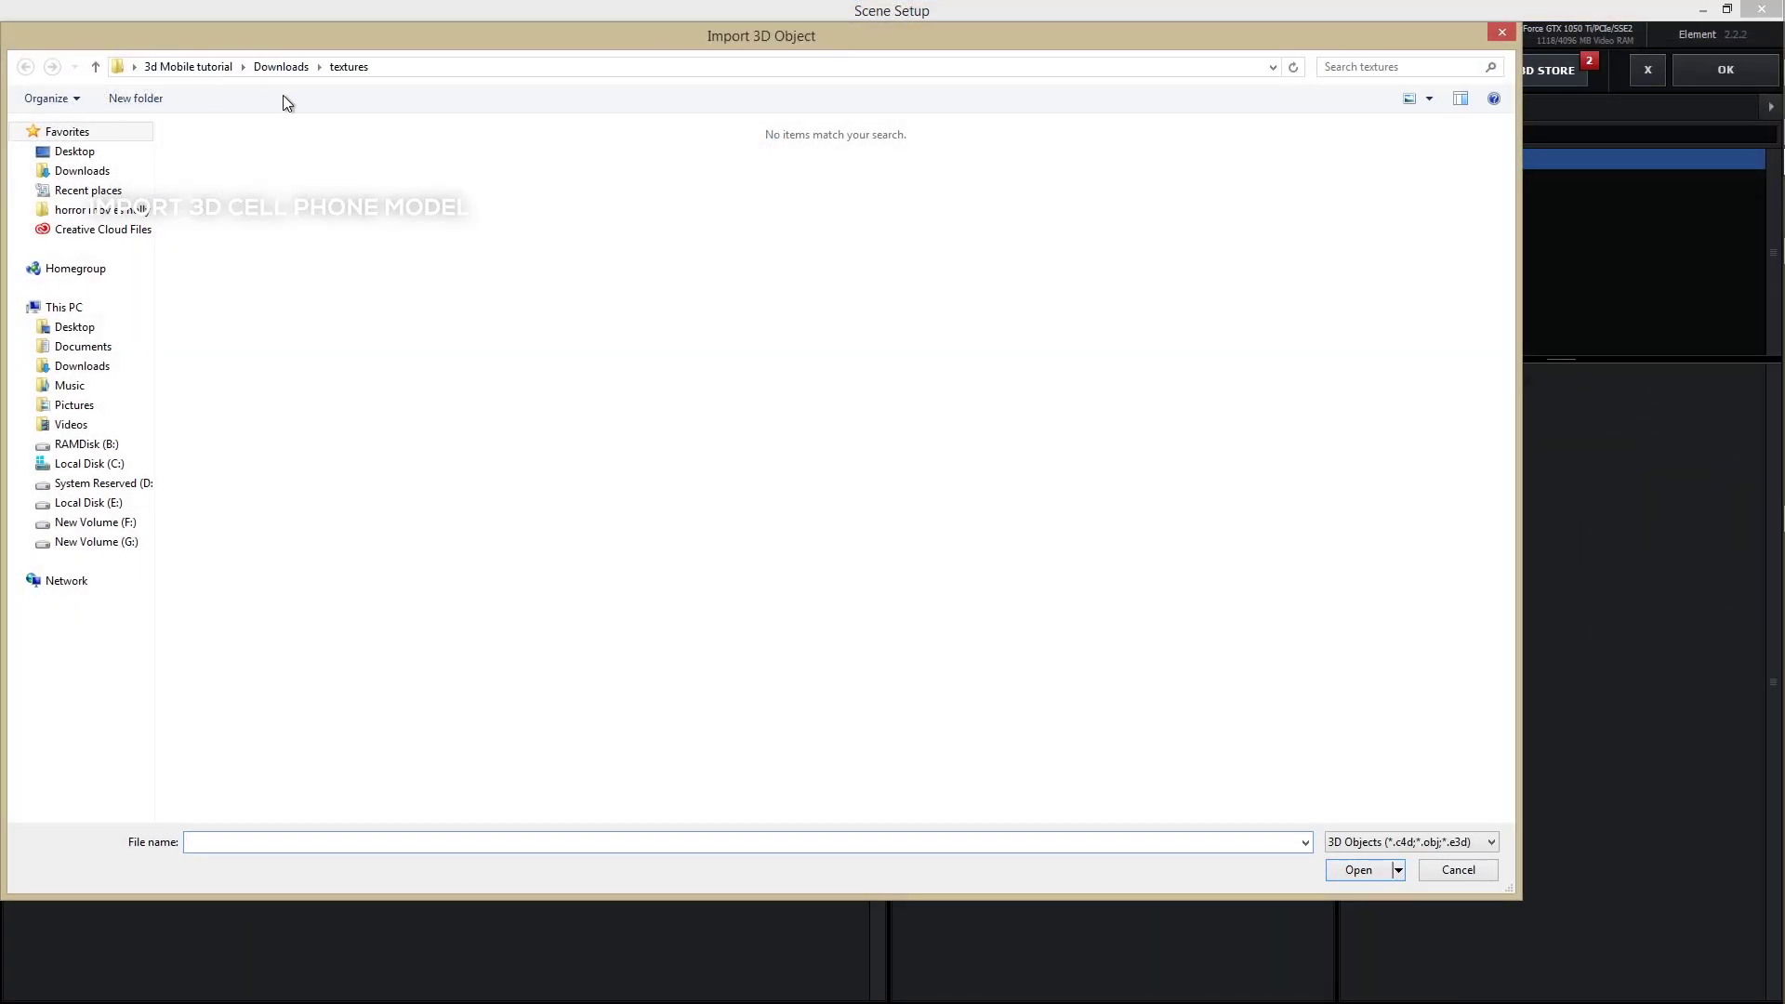
click(413, 69)
click(562, 308)
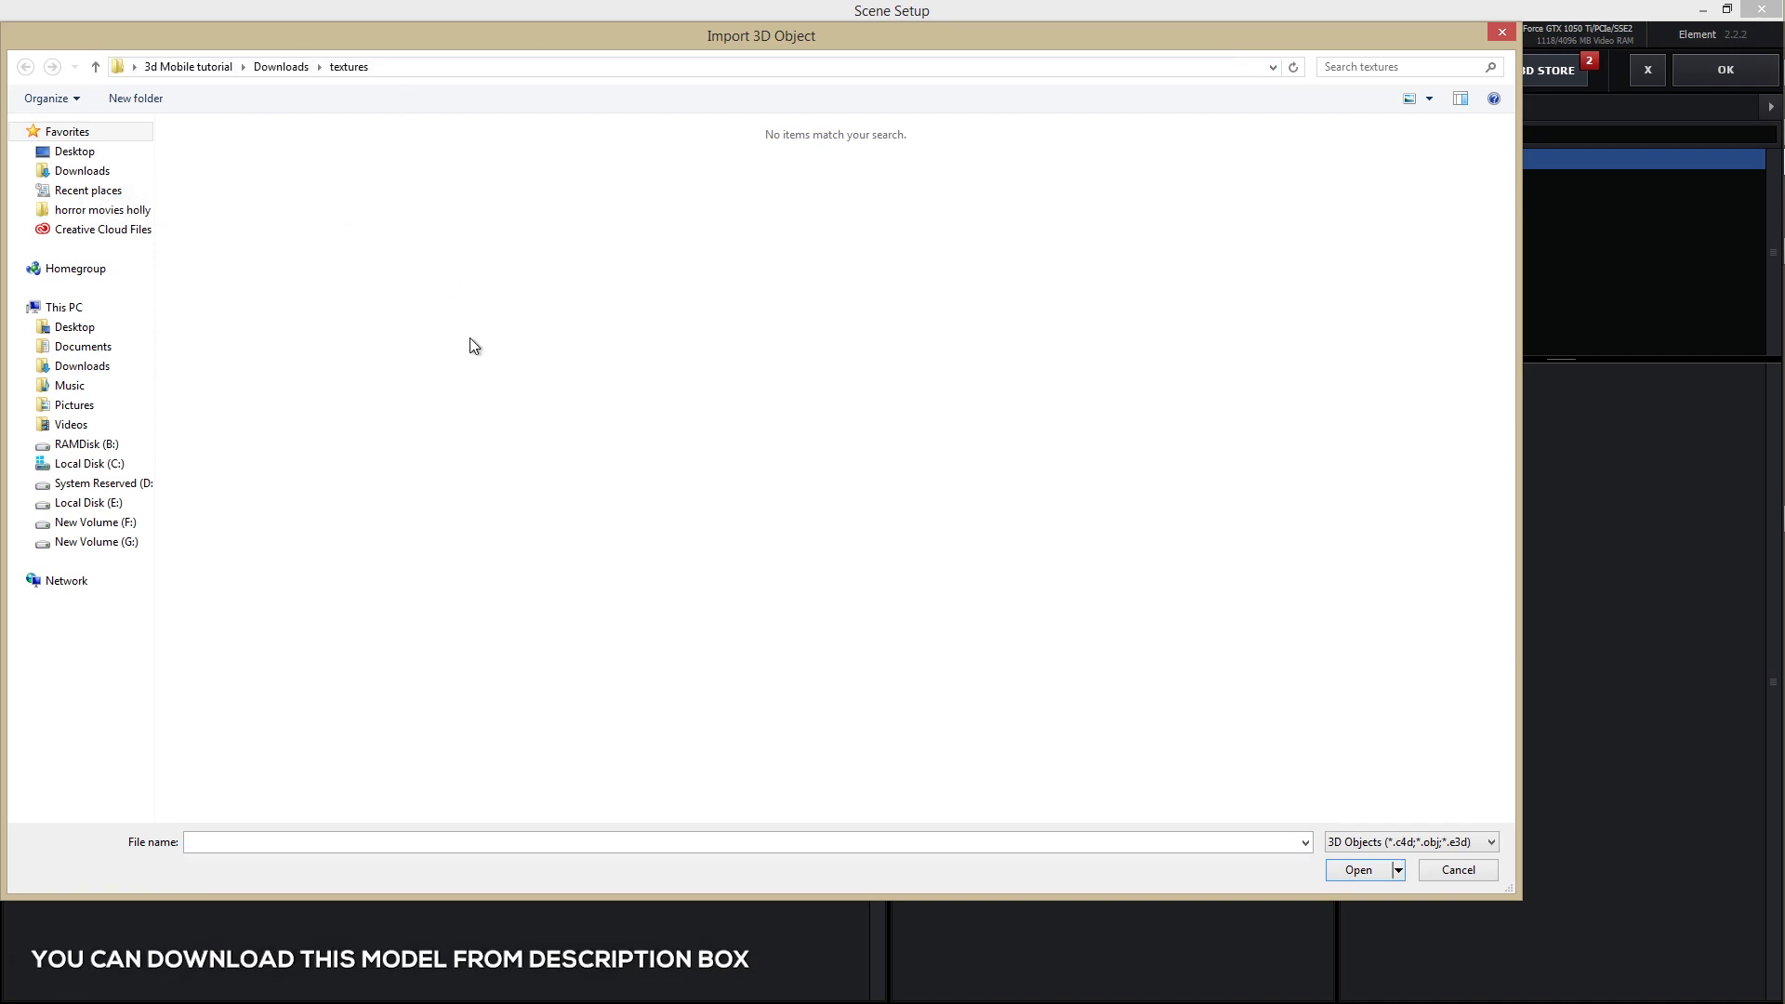
key(alt+Up)
click(232, 154)
double_click(232, 154)
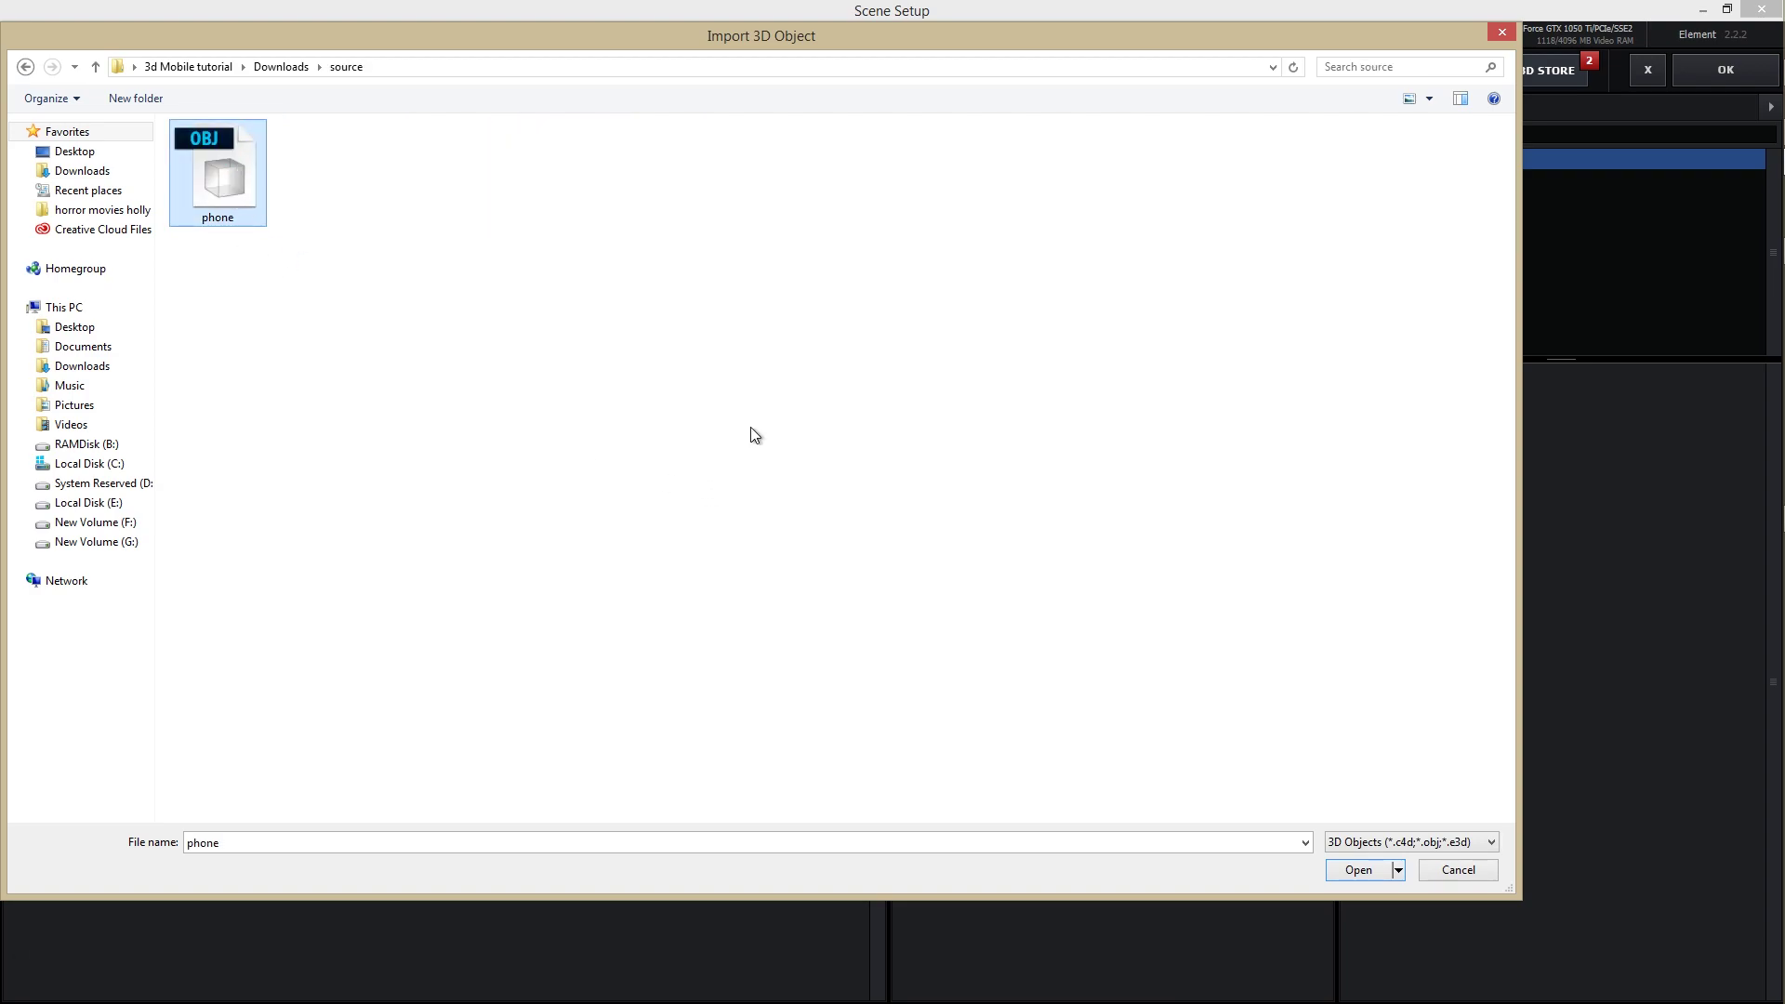
click(1336, 872)
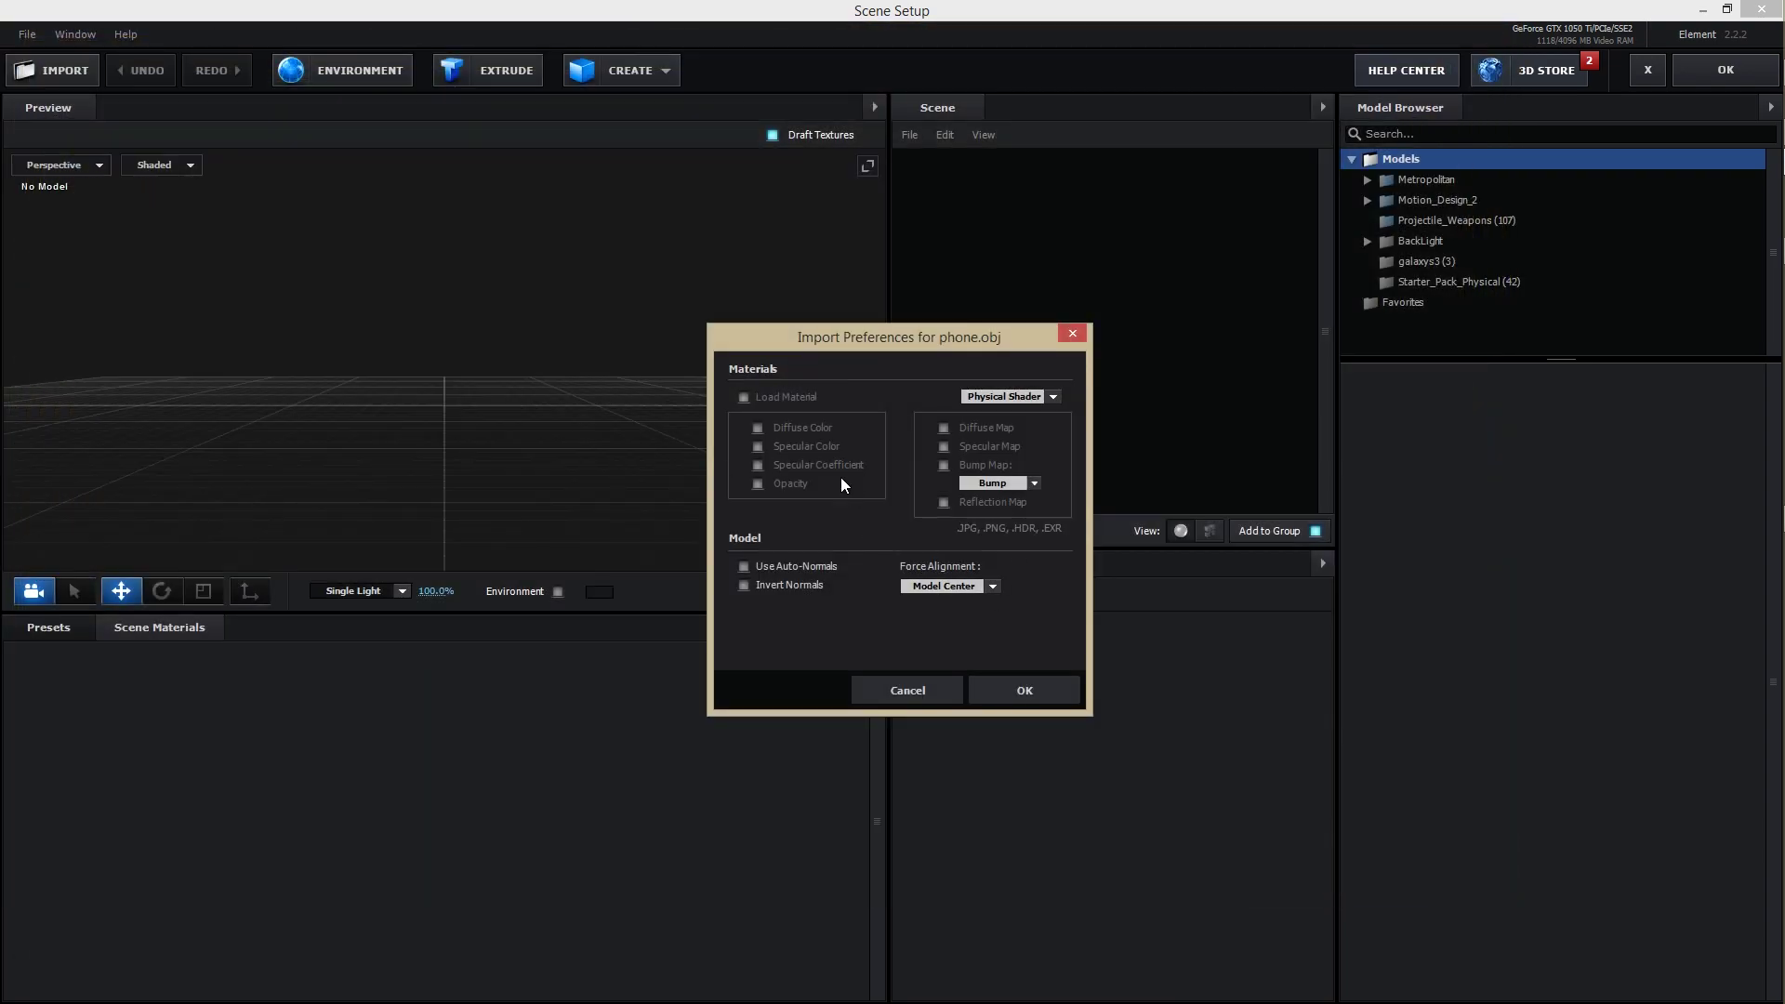
click(744, 566)
click(1022, 690)
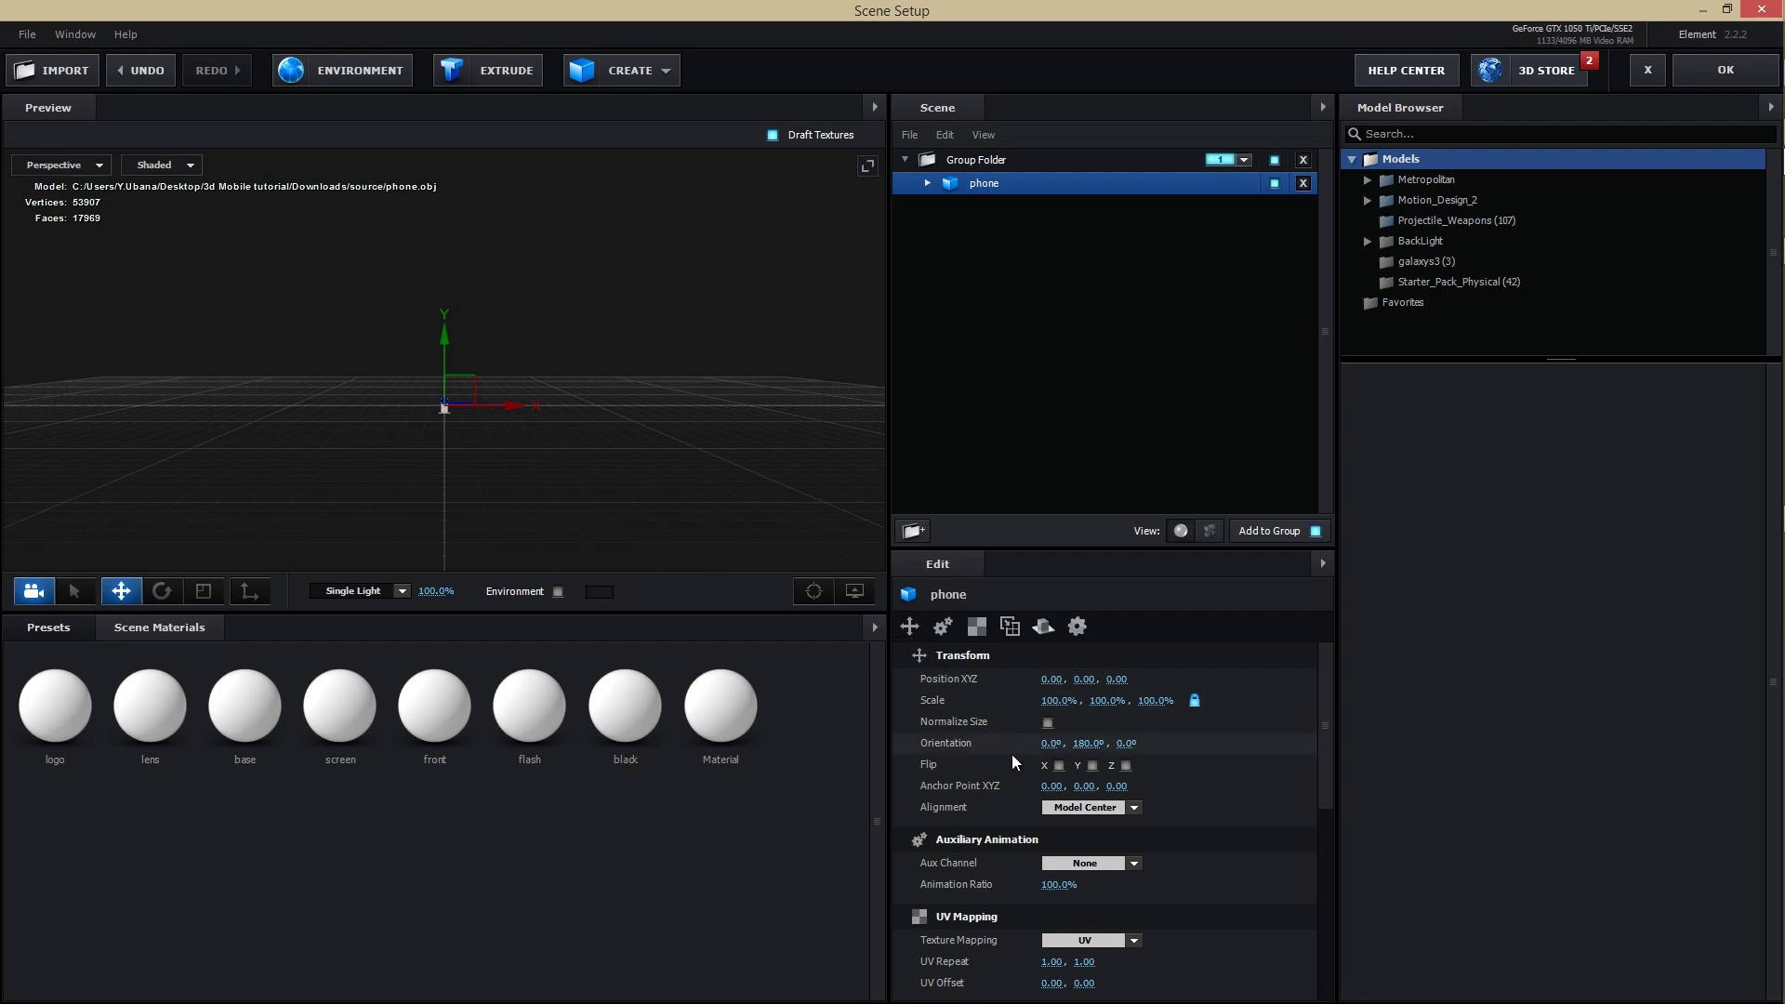
Step: Set the phone model's scale to 1500% on all axes
click(1058, 704)
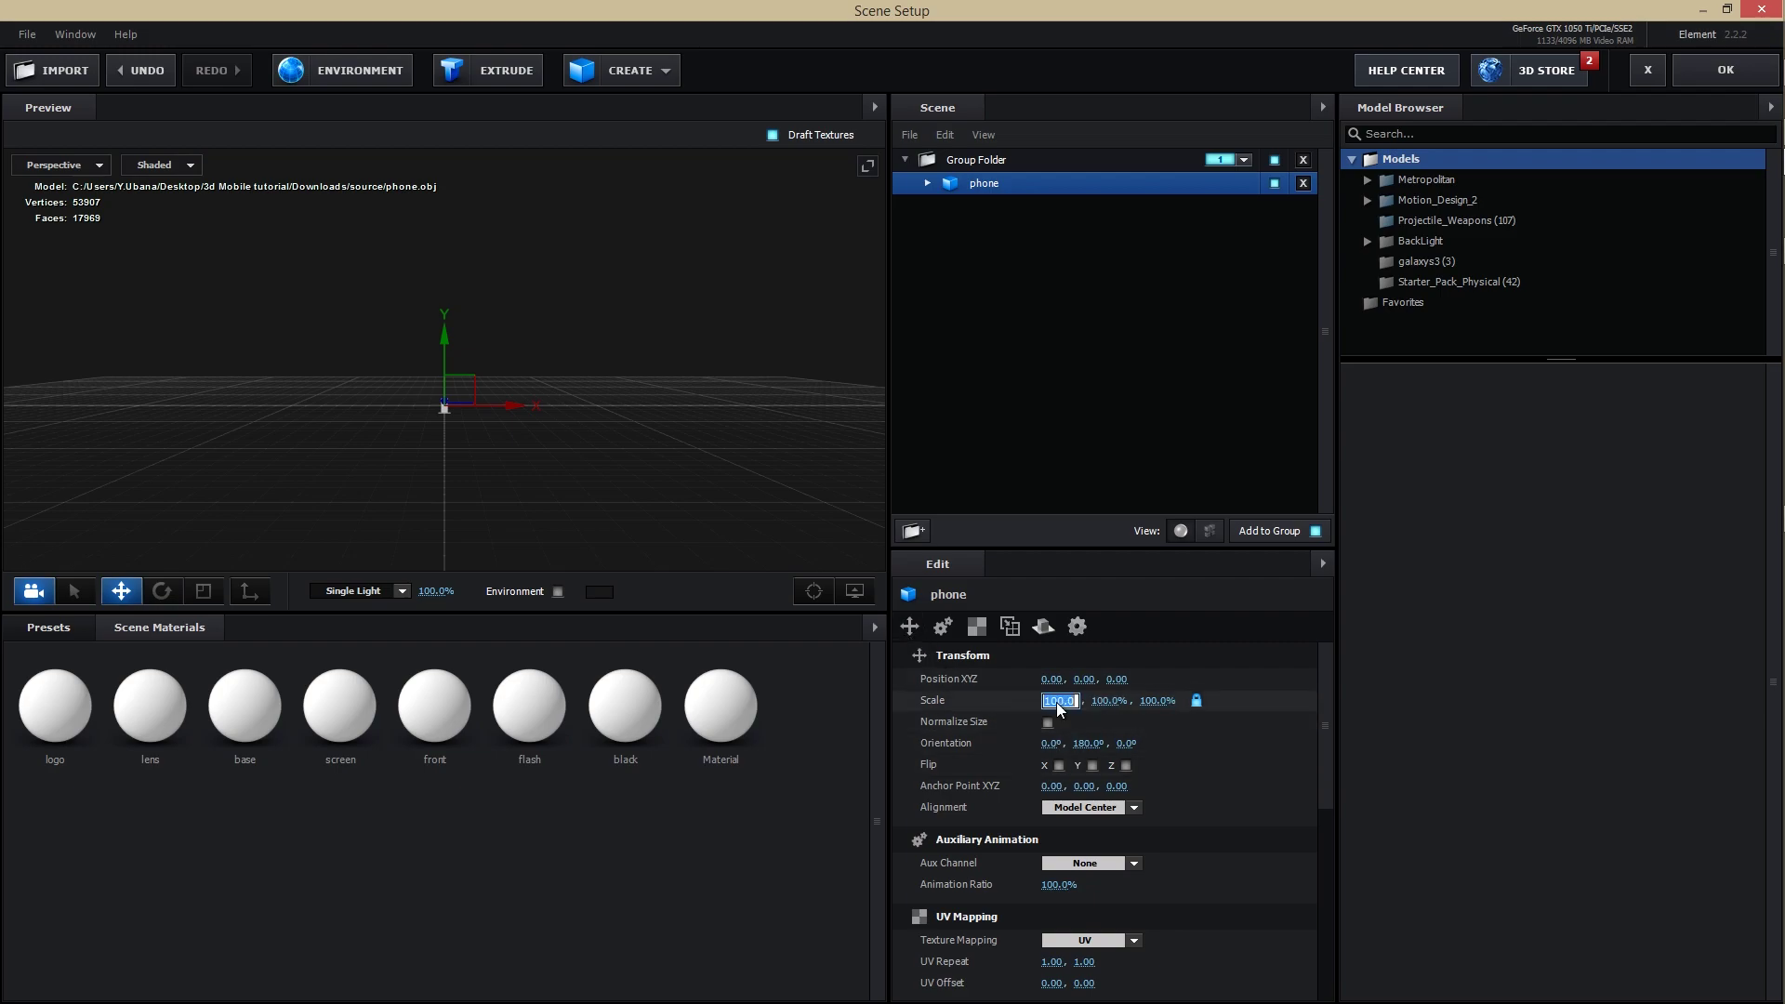
text(150)
key(Return)
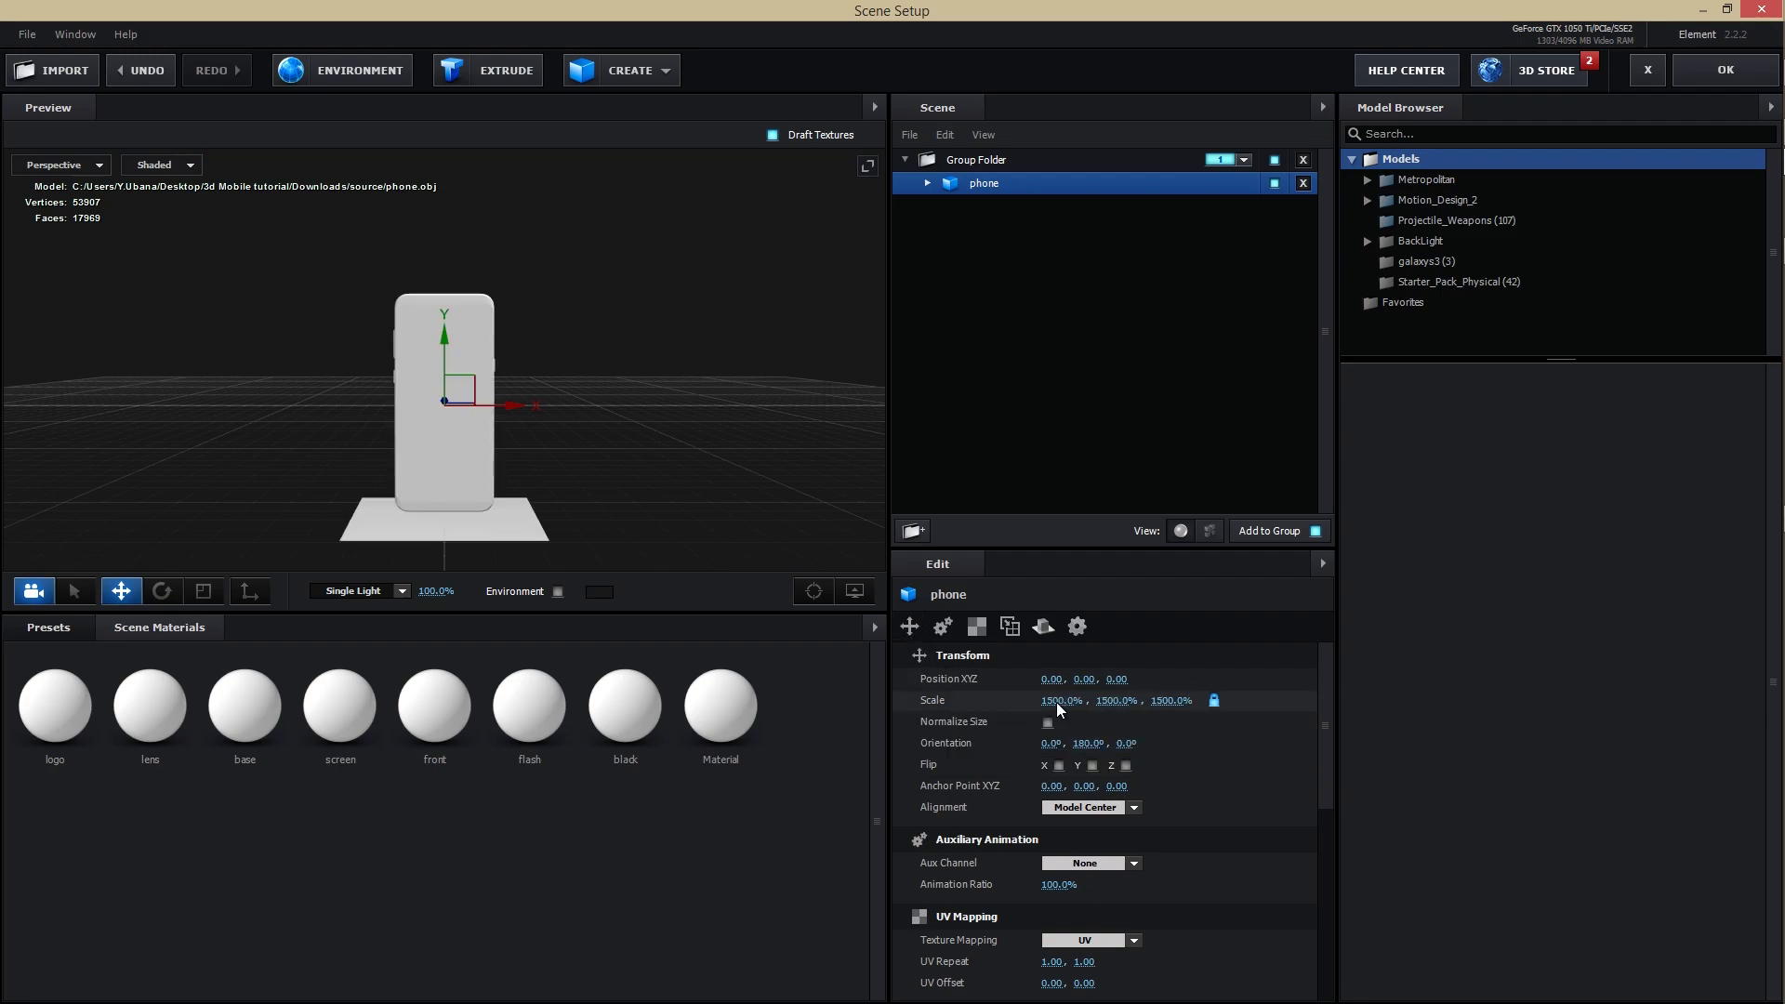
Step: Set the phone model's scale to 2000% on all axes
click(1058, 704)
text(200)
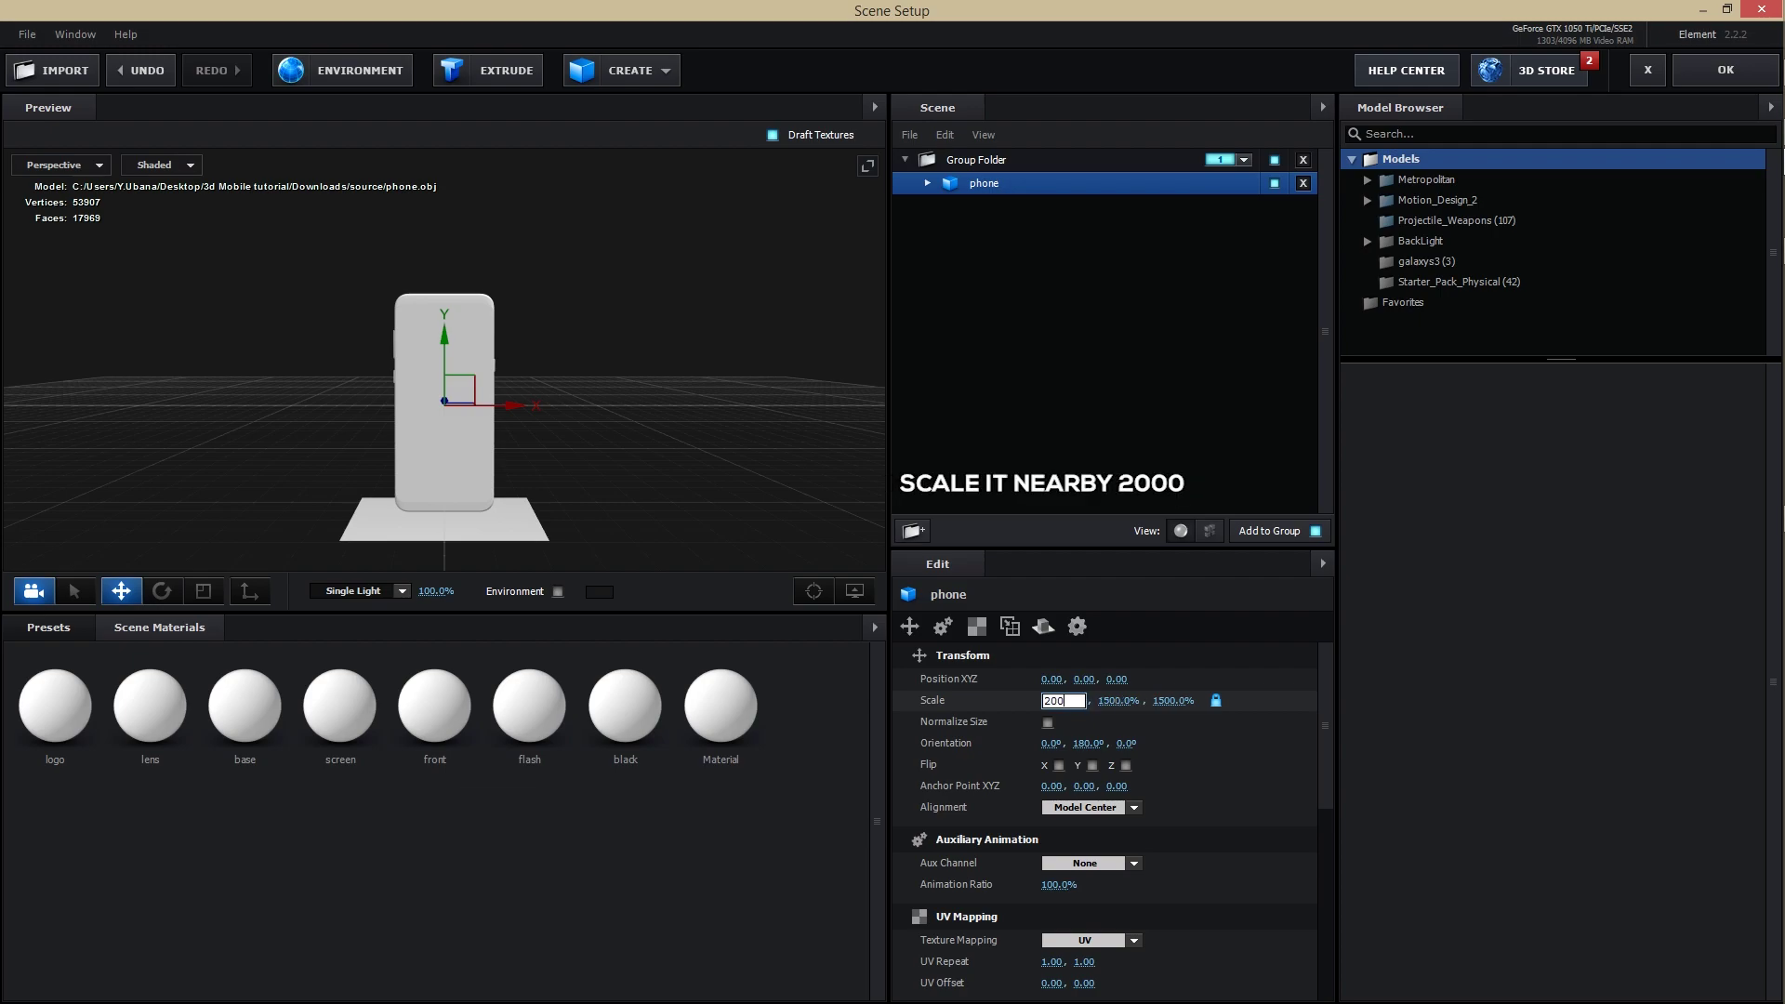
text(0)
key(Return)
Step: Expand the phone model's material list and hide the part named Material, the plane beneath the phone
drag(599, 455, 571, 484)
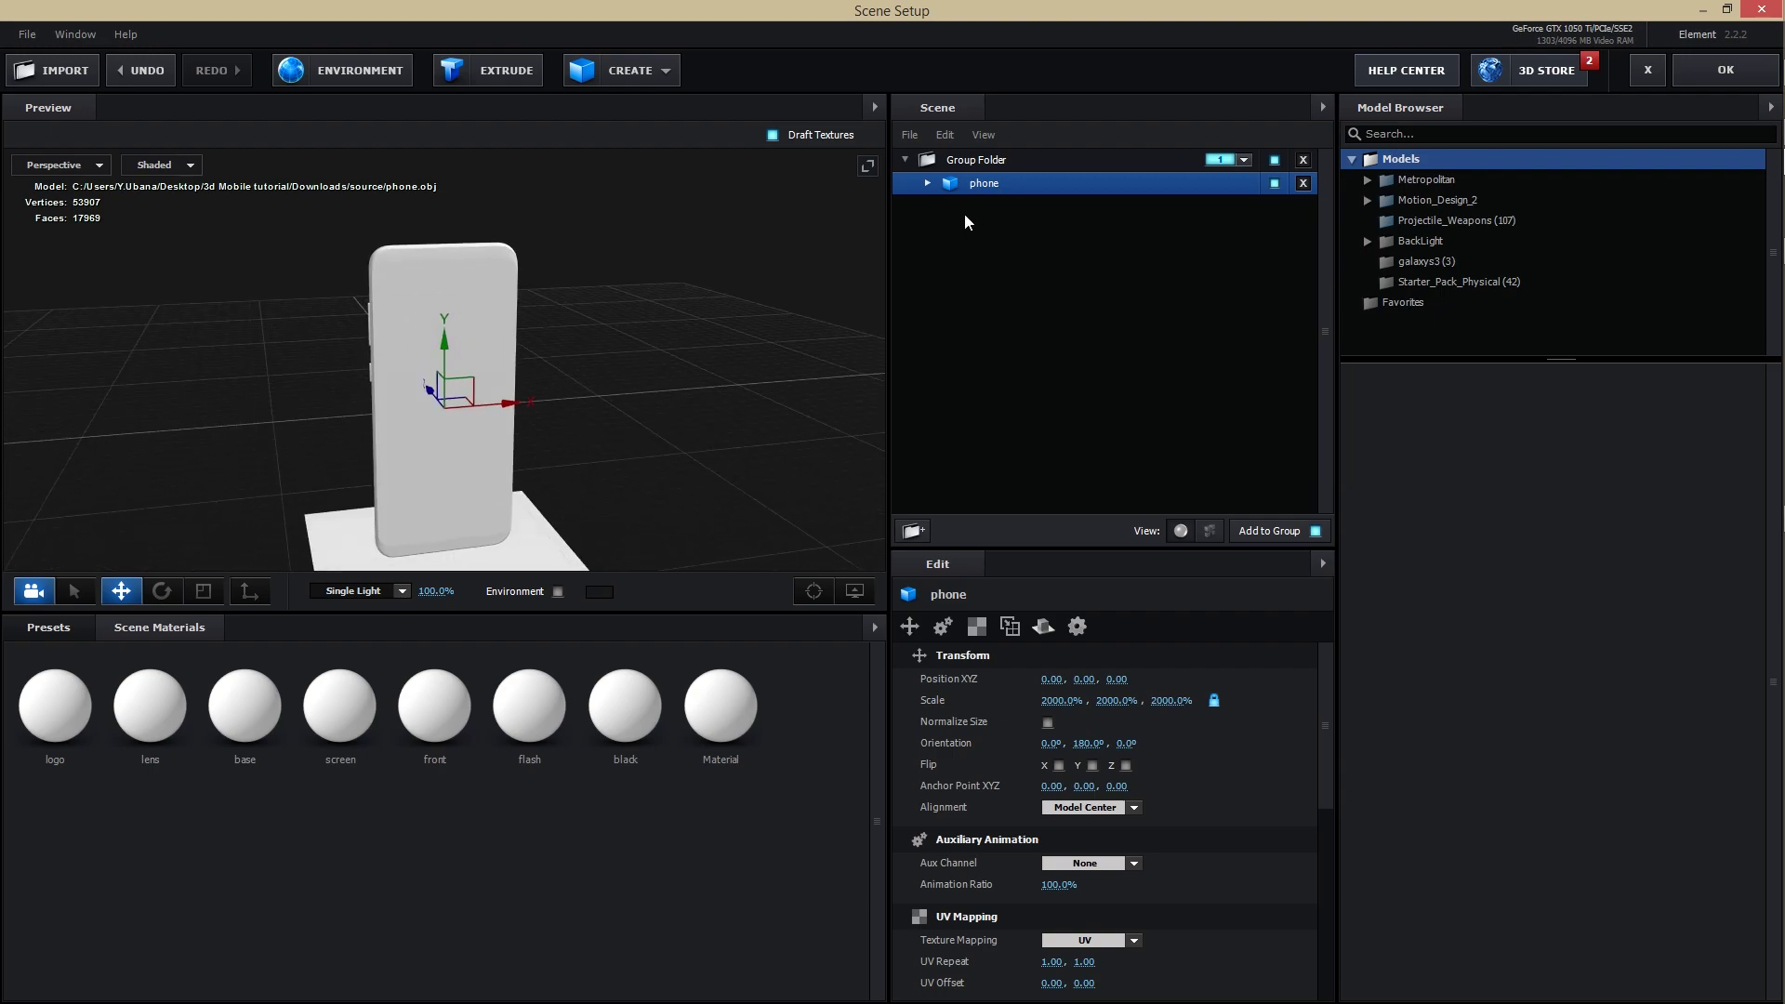
click(927, 183)
click(1054, 377)
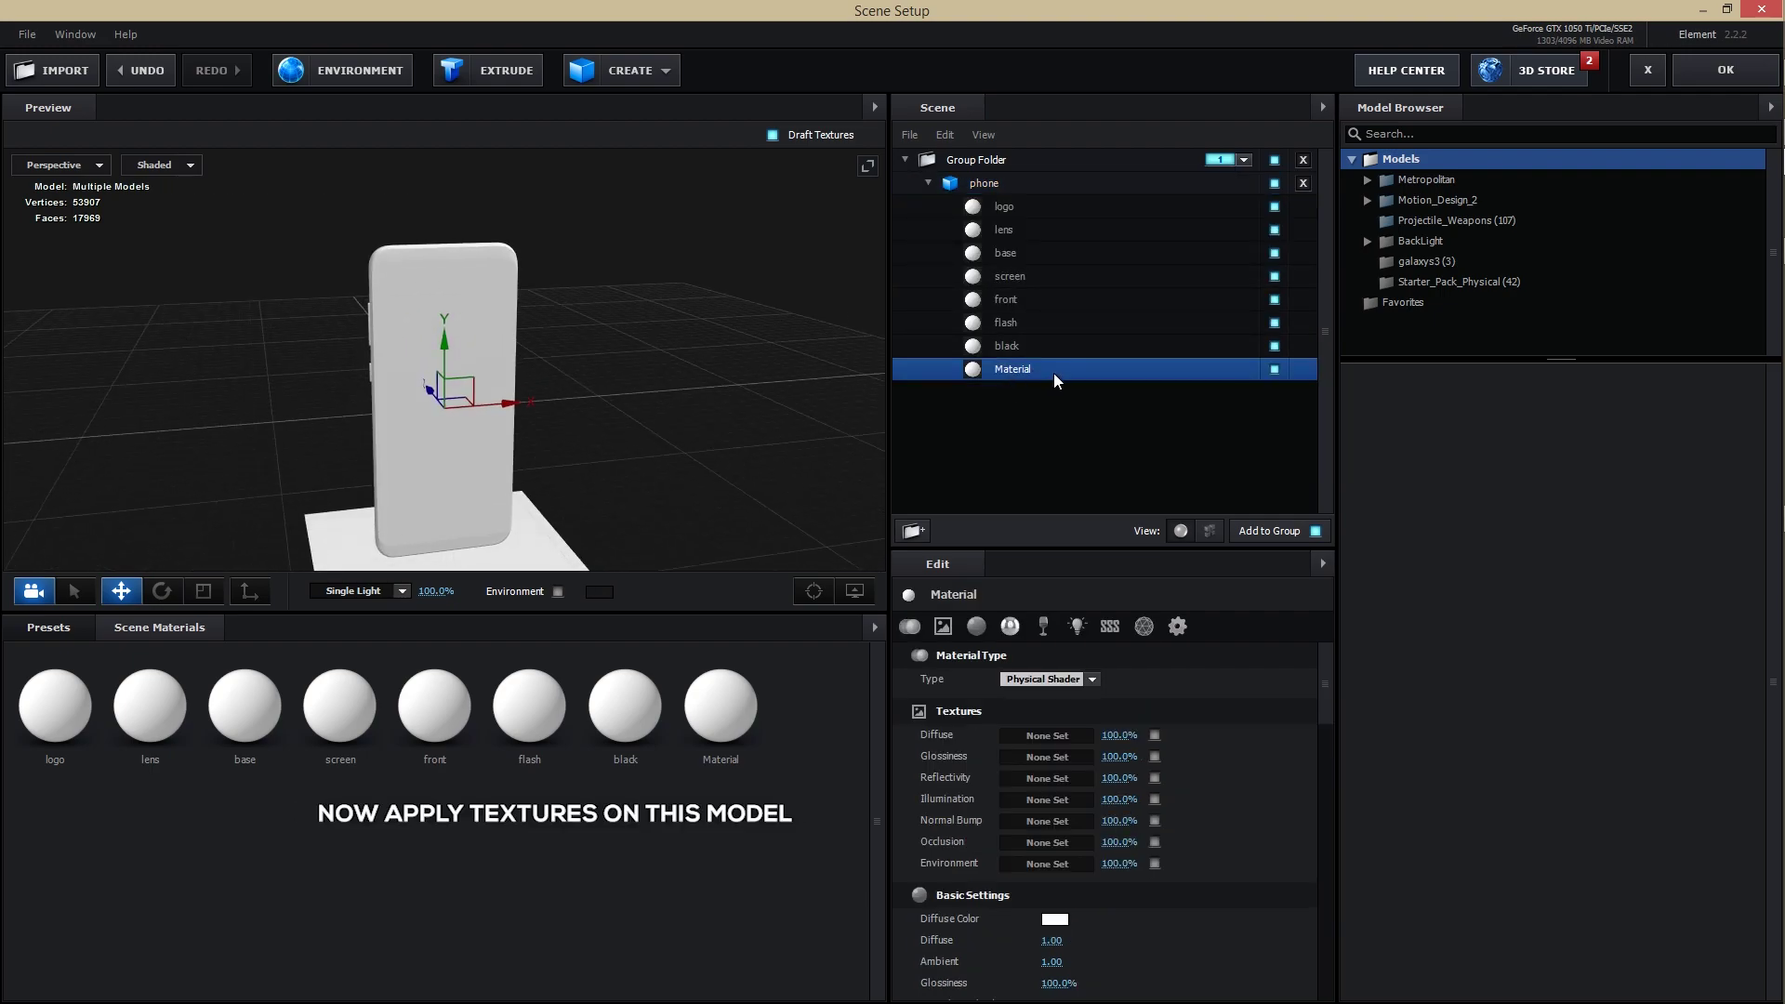
click(1274, 370)
drag(688, 357, 554, 410)
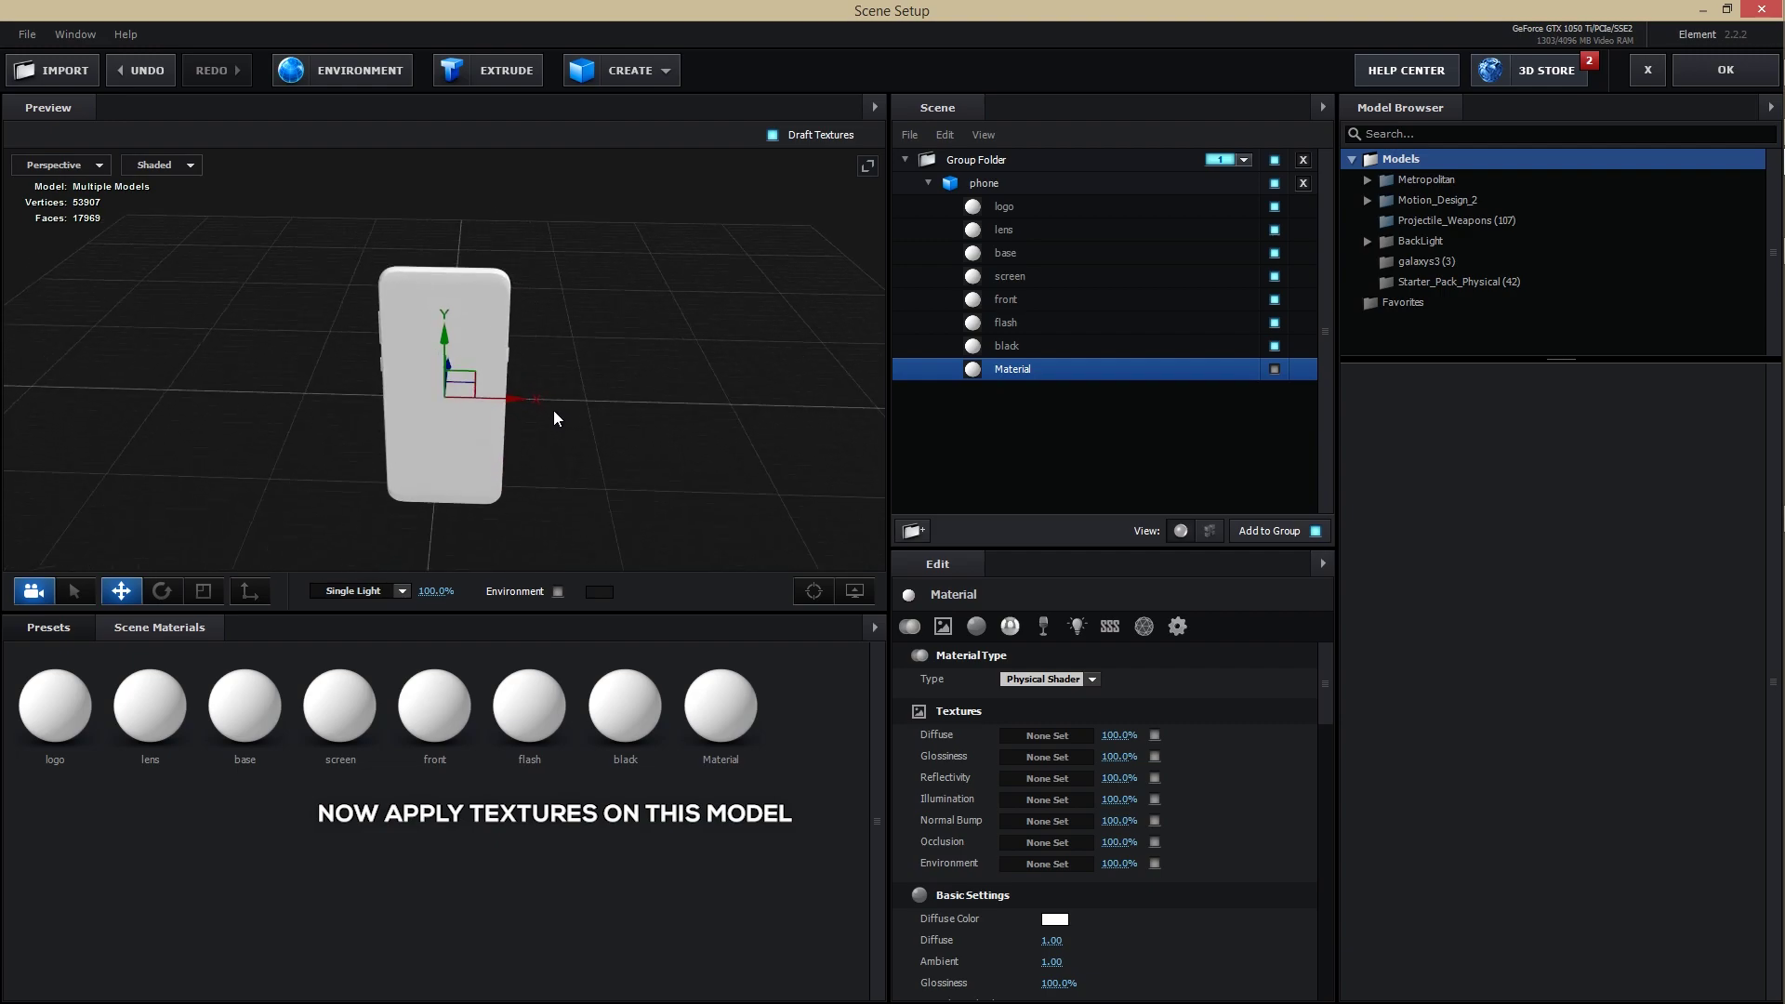
click(815, 591)
click(760, 534)
drag(655, 459, 576, 484)
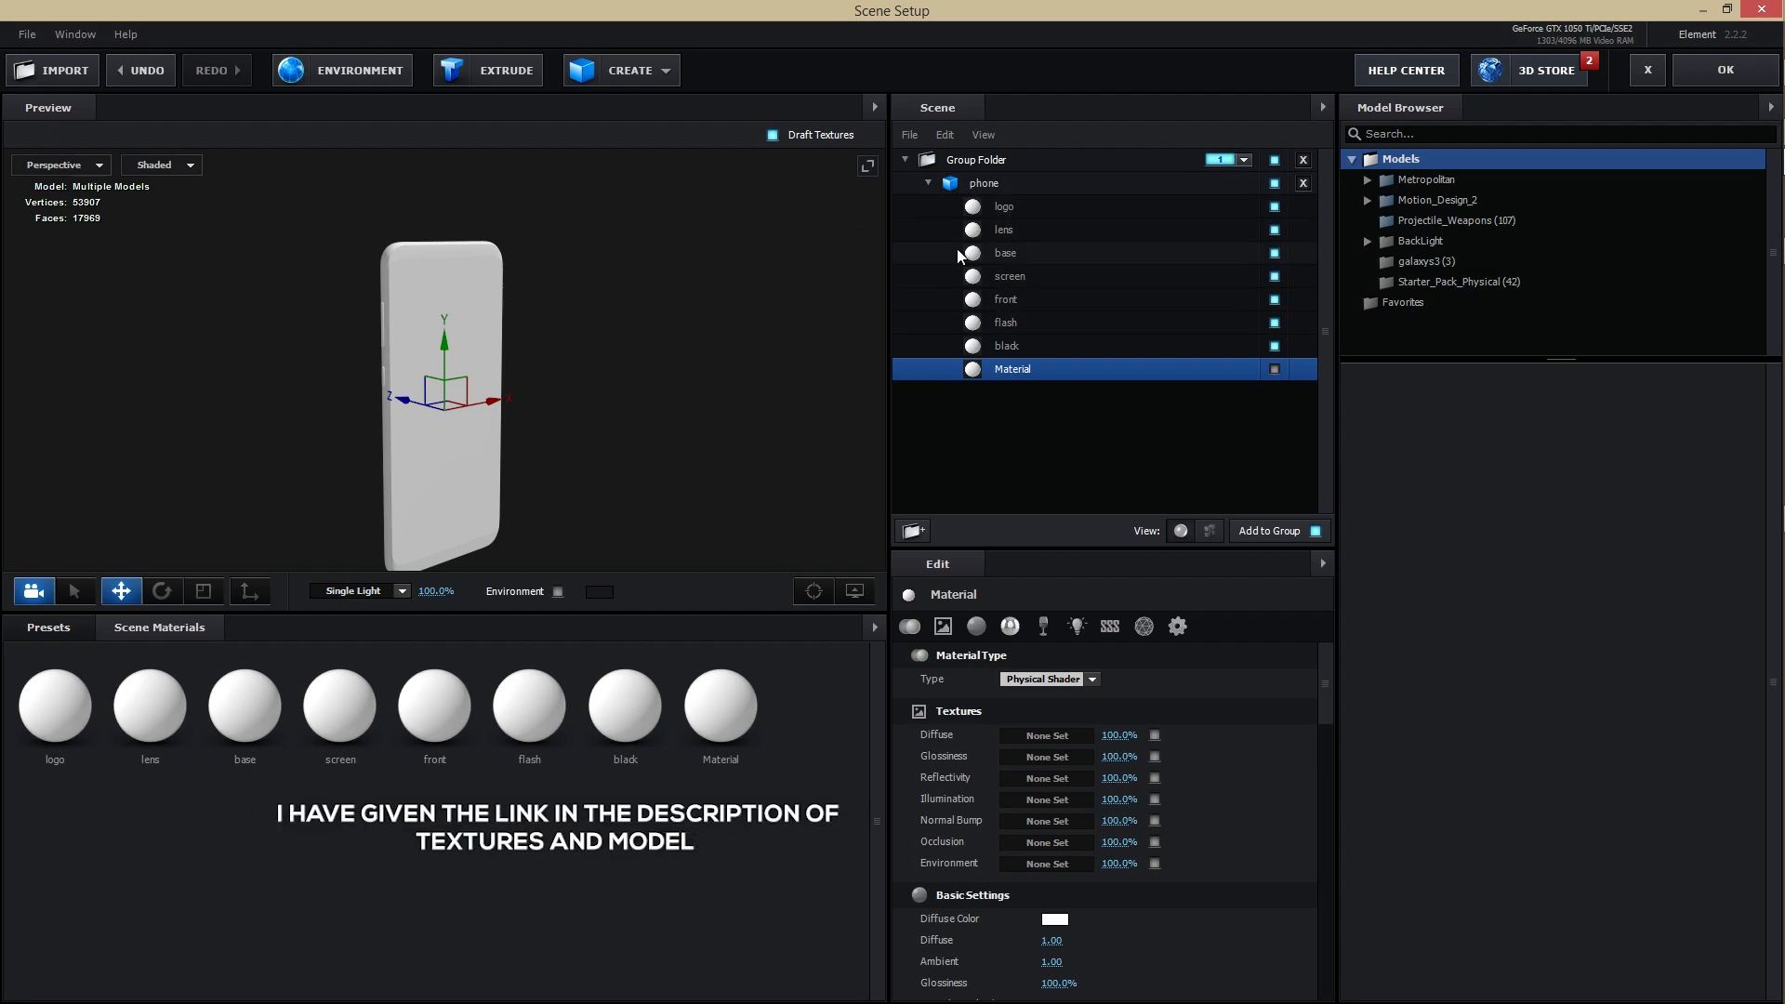
click(1019, 228)
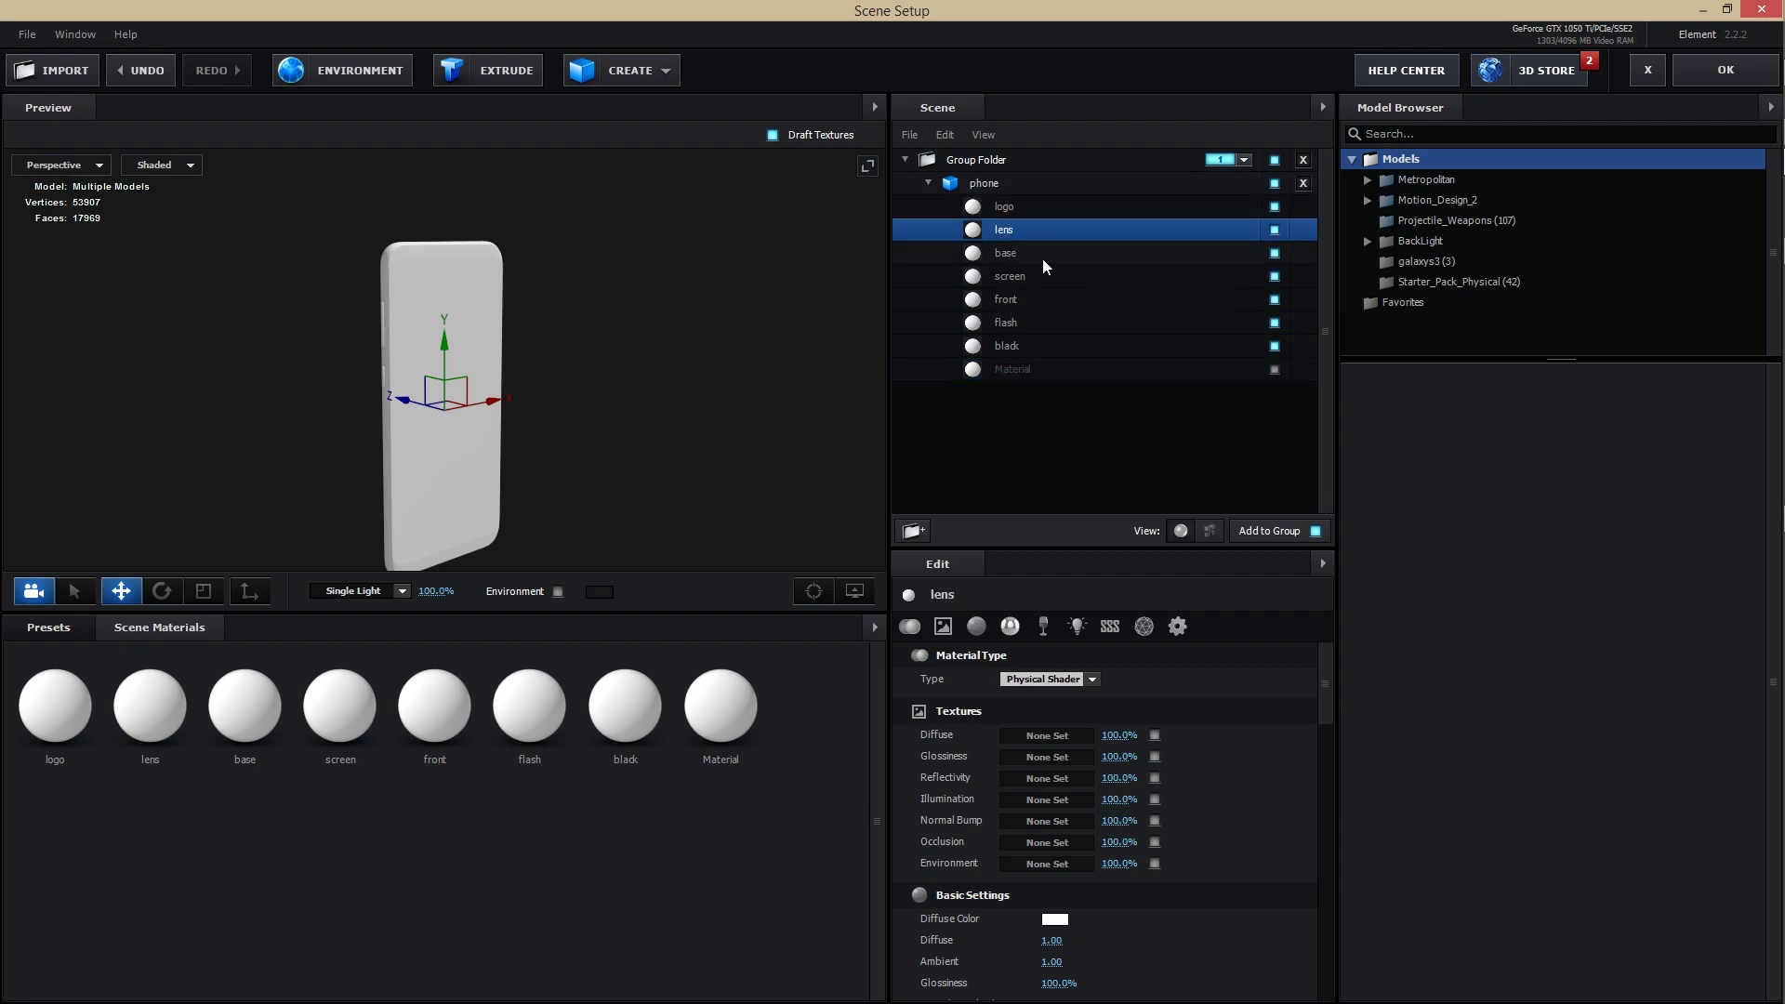
click(1040, 254)
click(1030, 279)
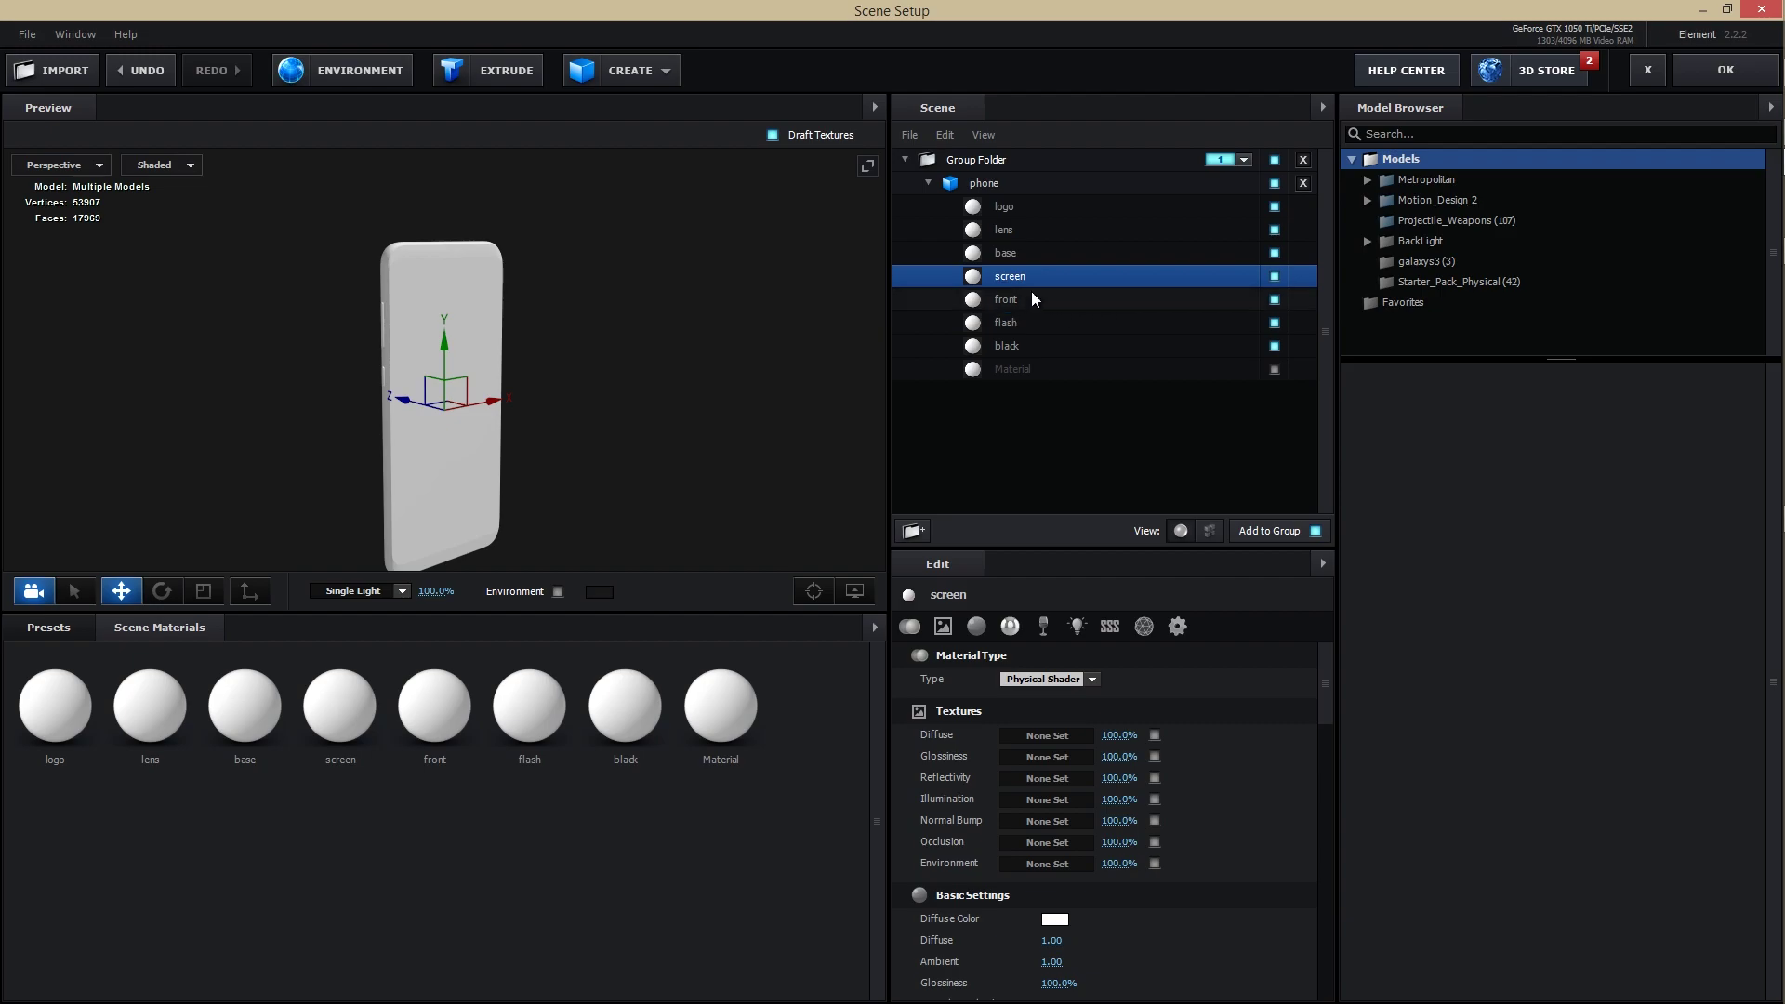
click(1047, 735)
click(1111, 625)
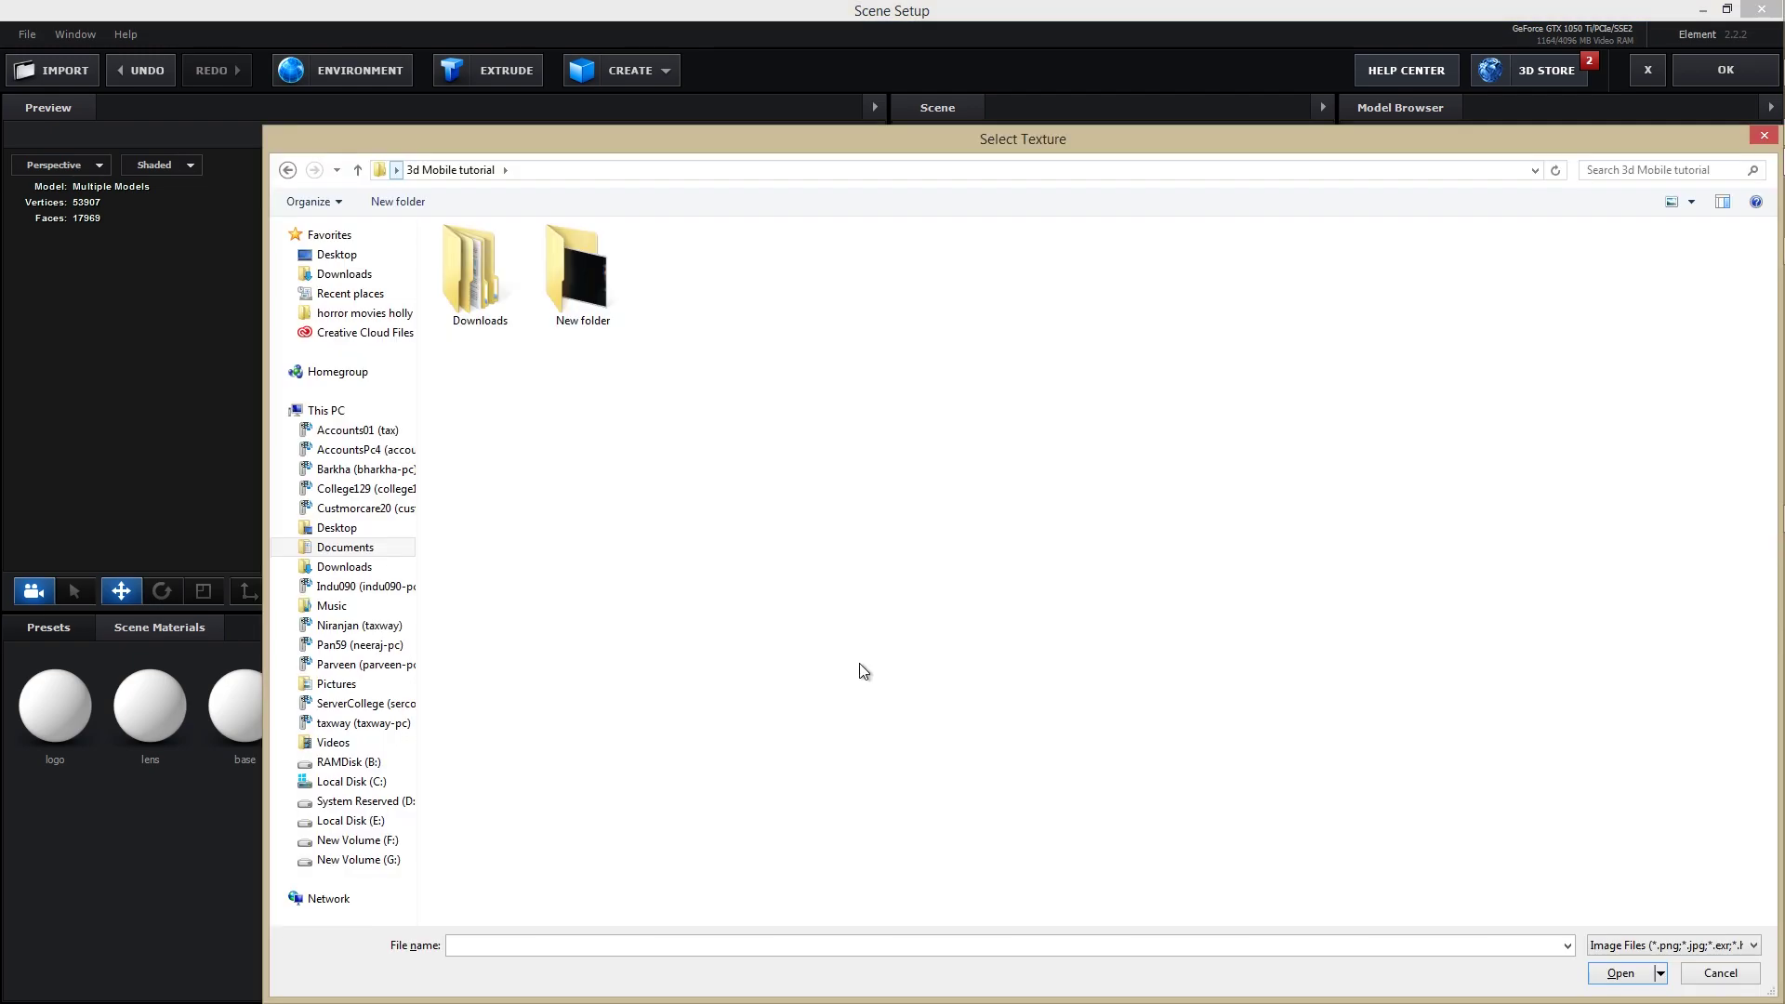
double_click(479, 270)
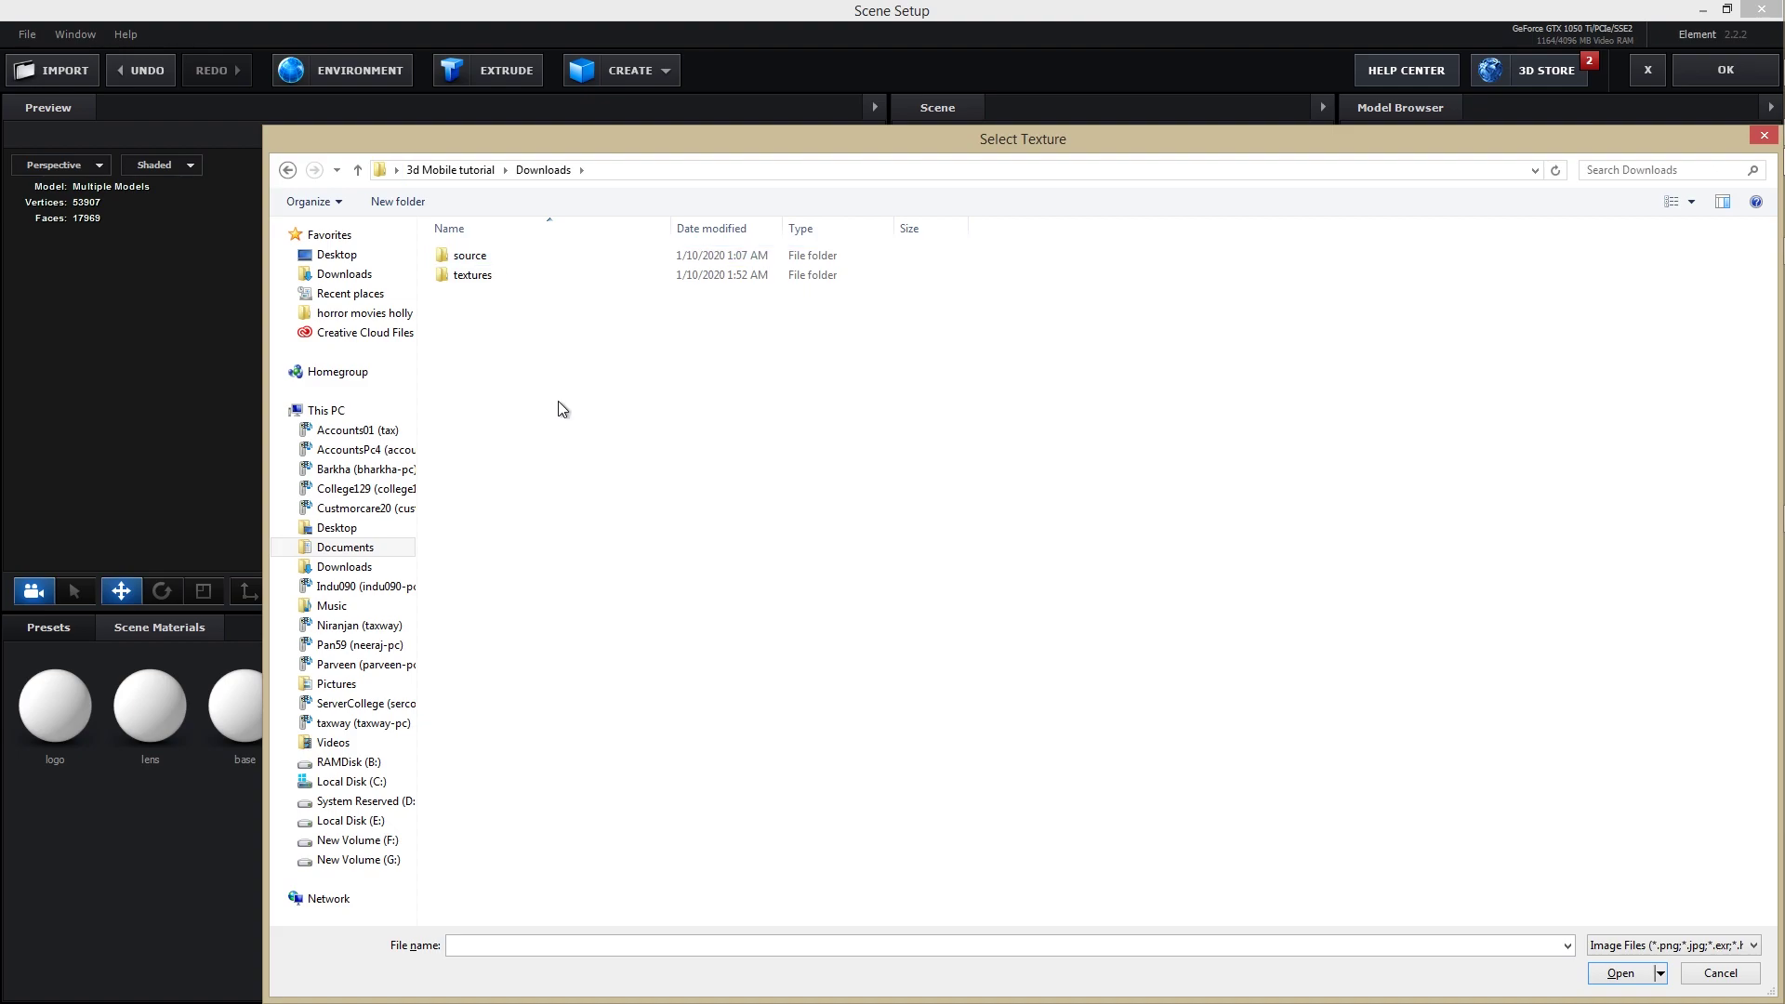
double_click(474, 271)
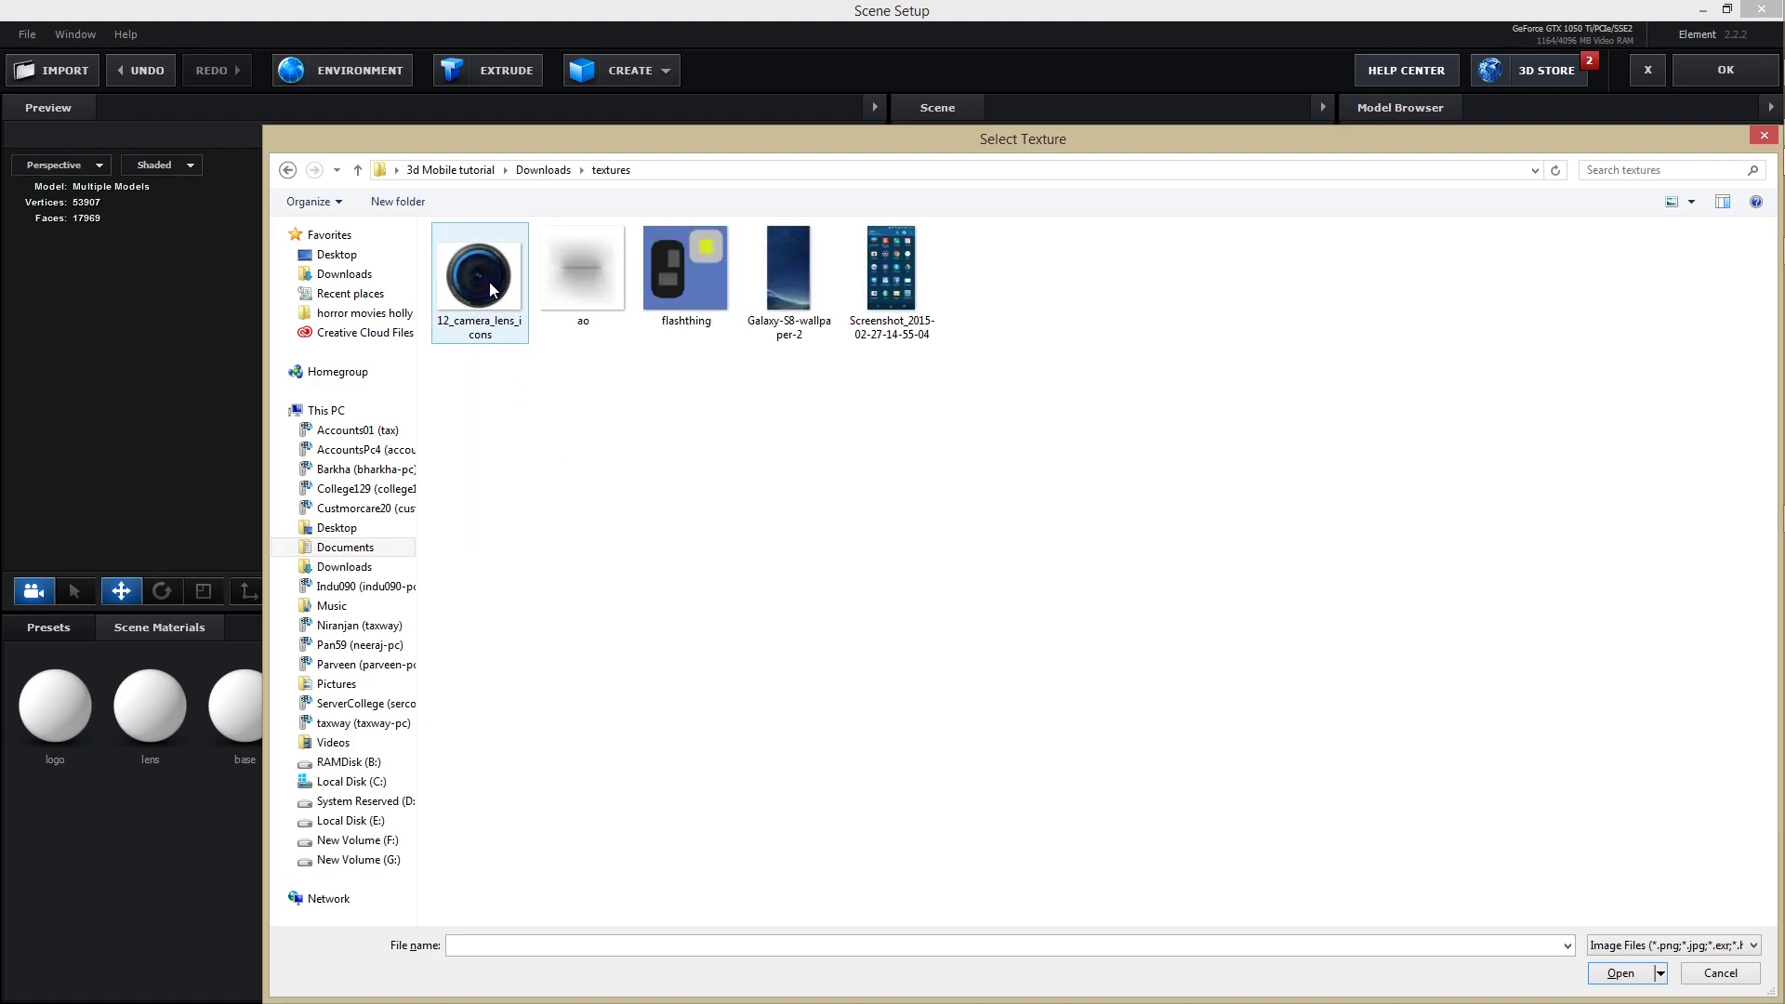
click(935, 341)
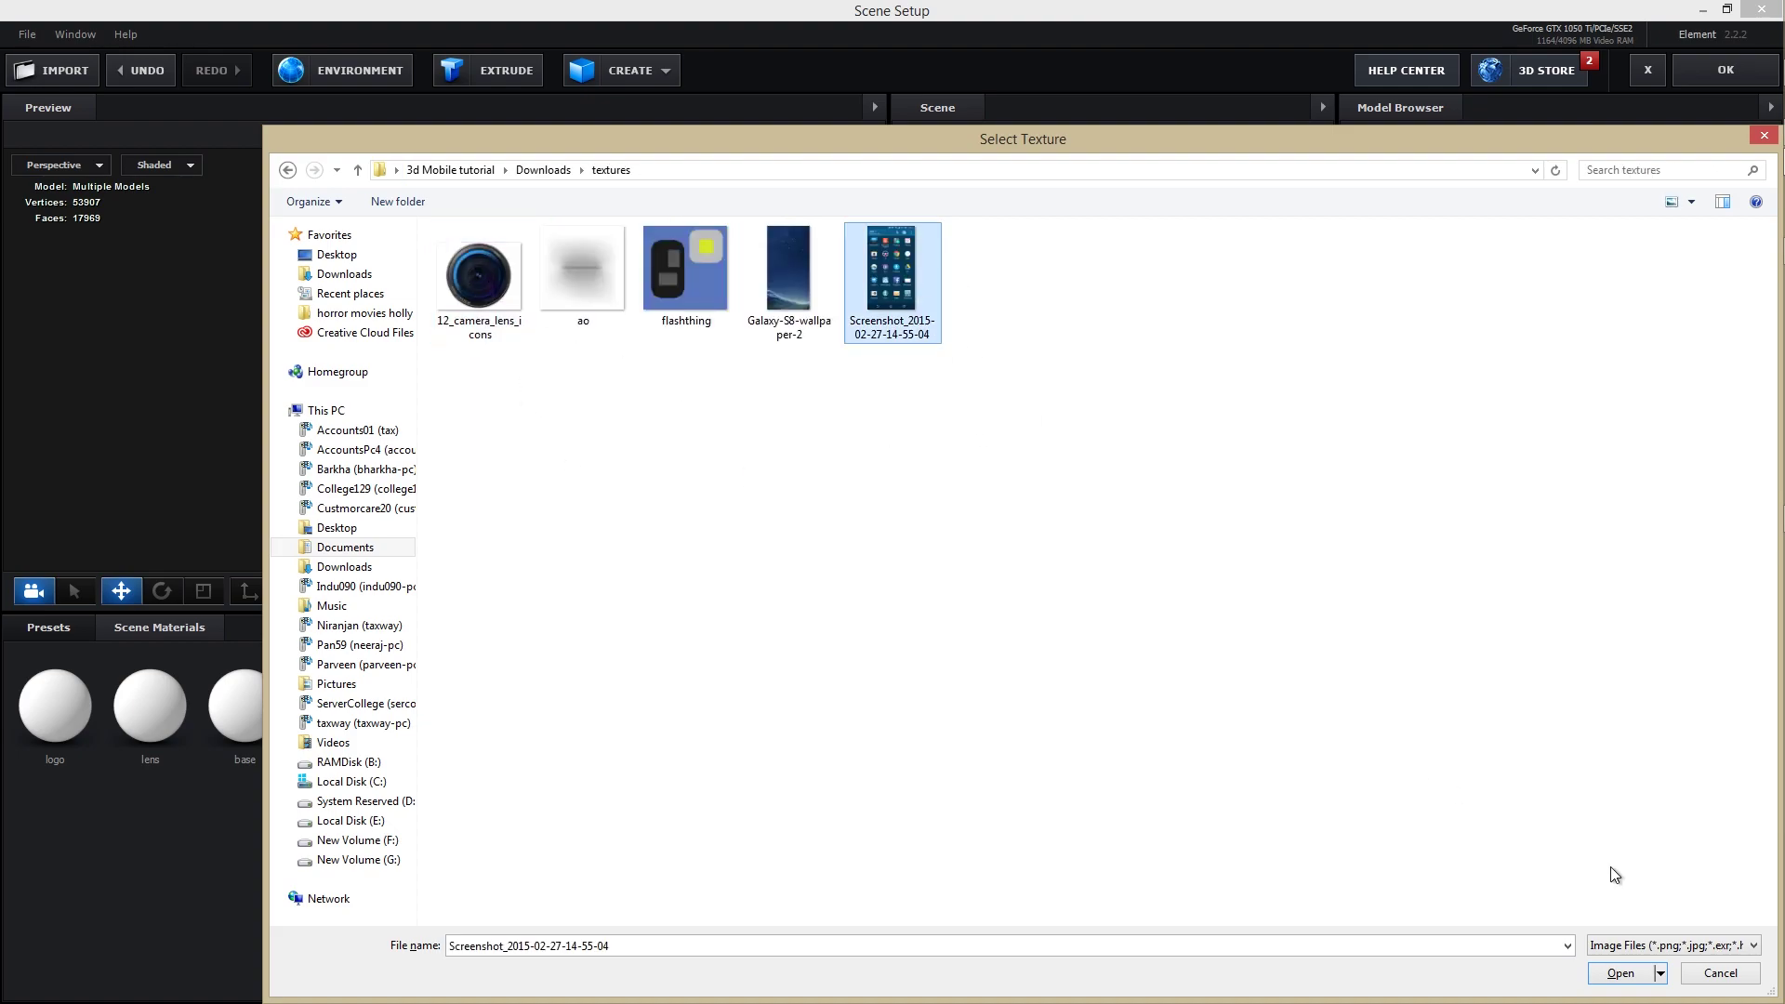
click(1620, 972)
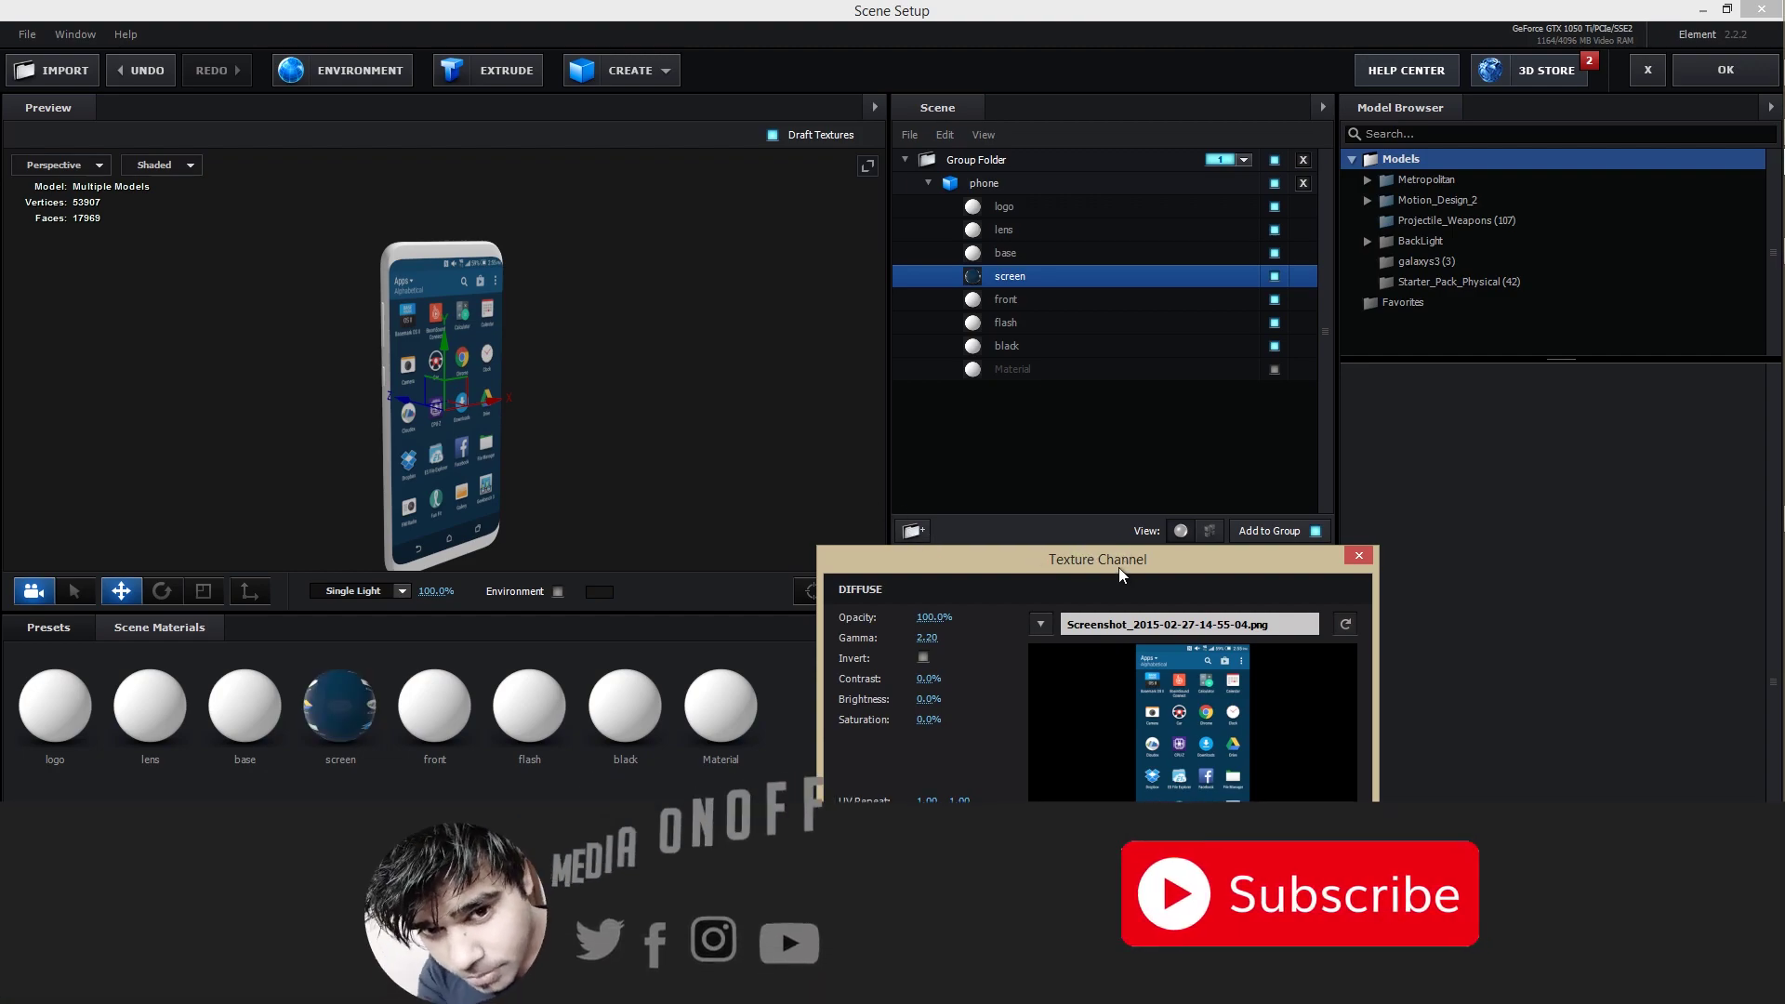
Step: Set the screen texture's contrast to 10%, brightness to 7% and saturation to 30%
drag(1119, 567, 1085, 511)
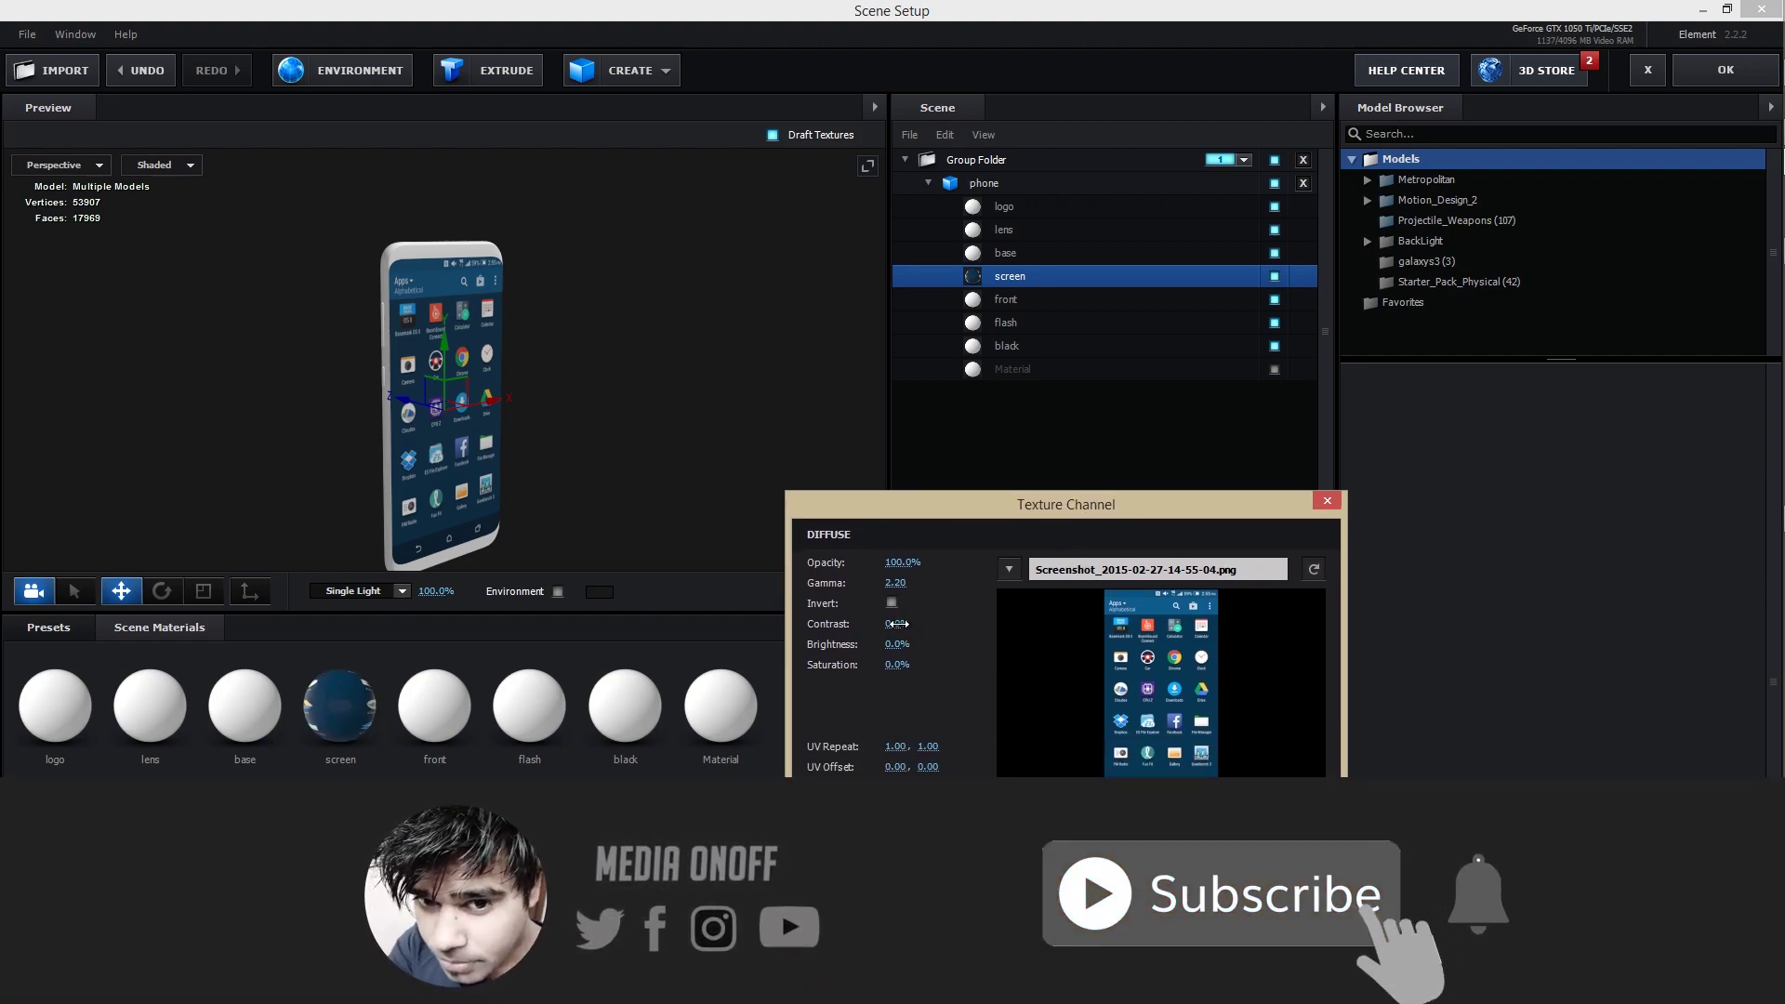
mouse_move(897, 623)
mouse_down()
mouse_move(914, 624)
mouse_move(893, 634)
mouse_up()
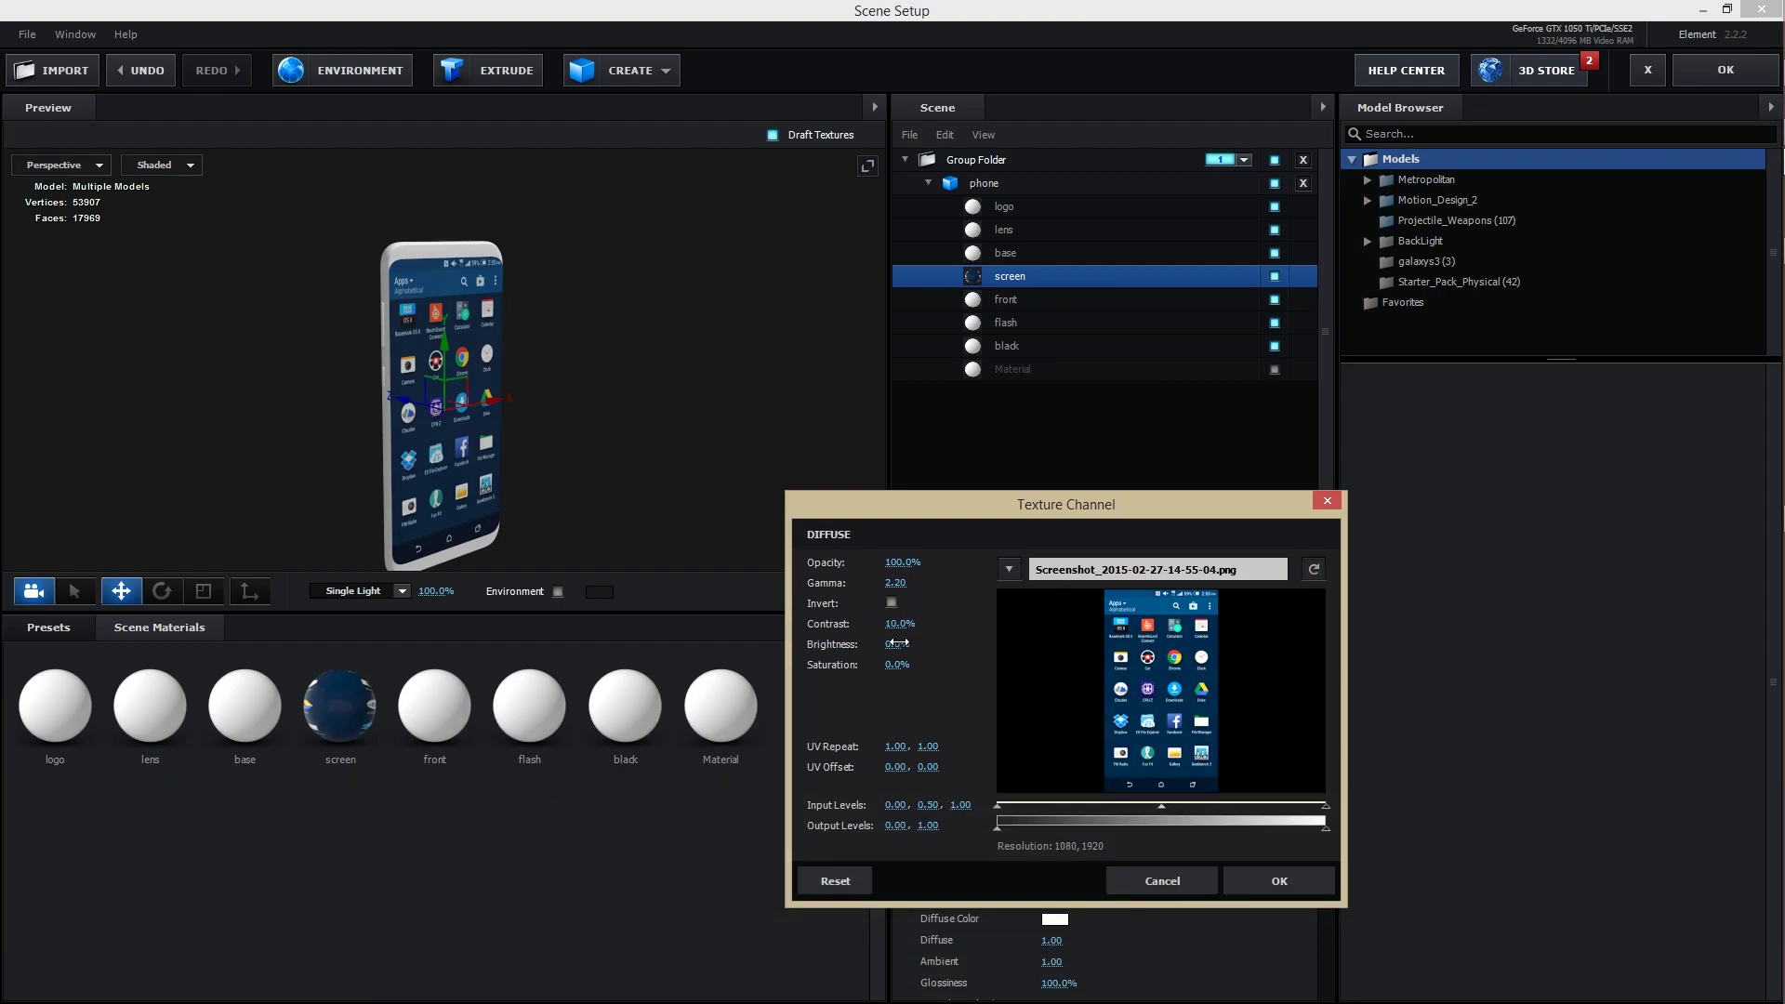
drag(900, 643, 903, 643)
click(902, 643)
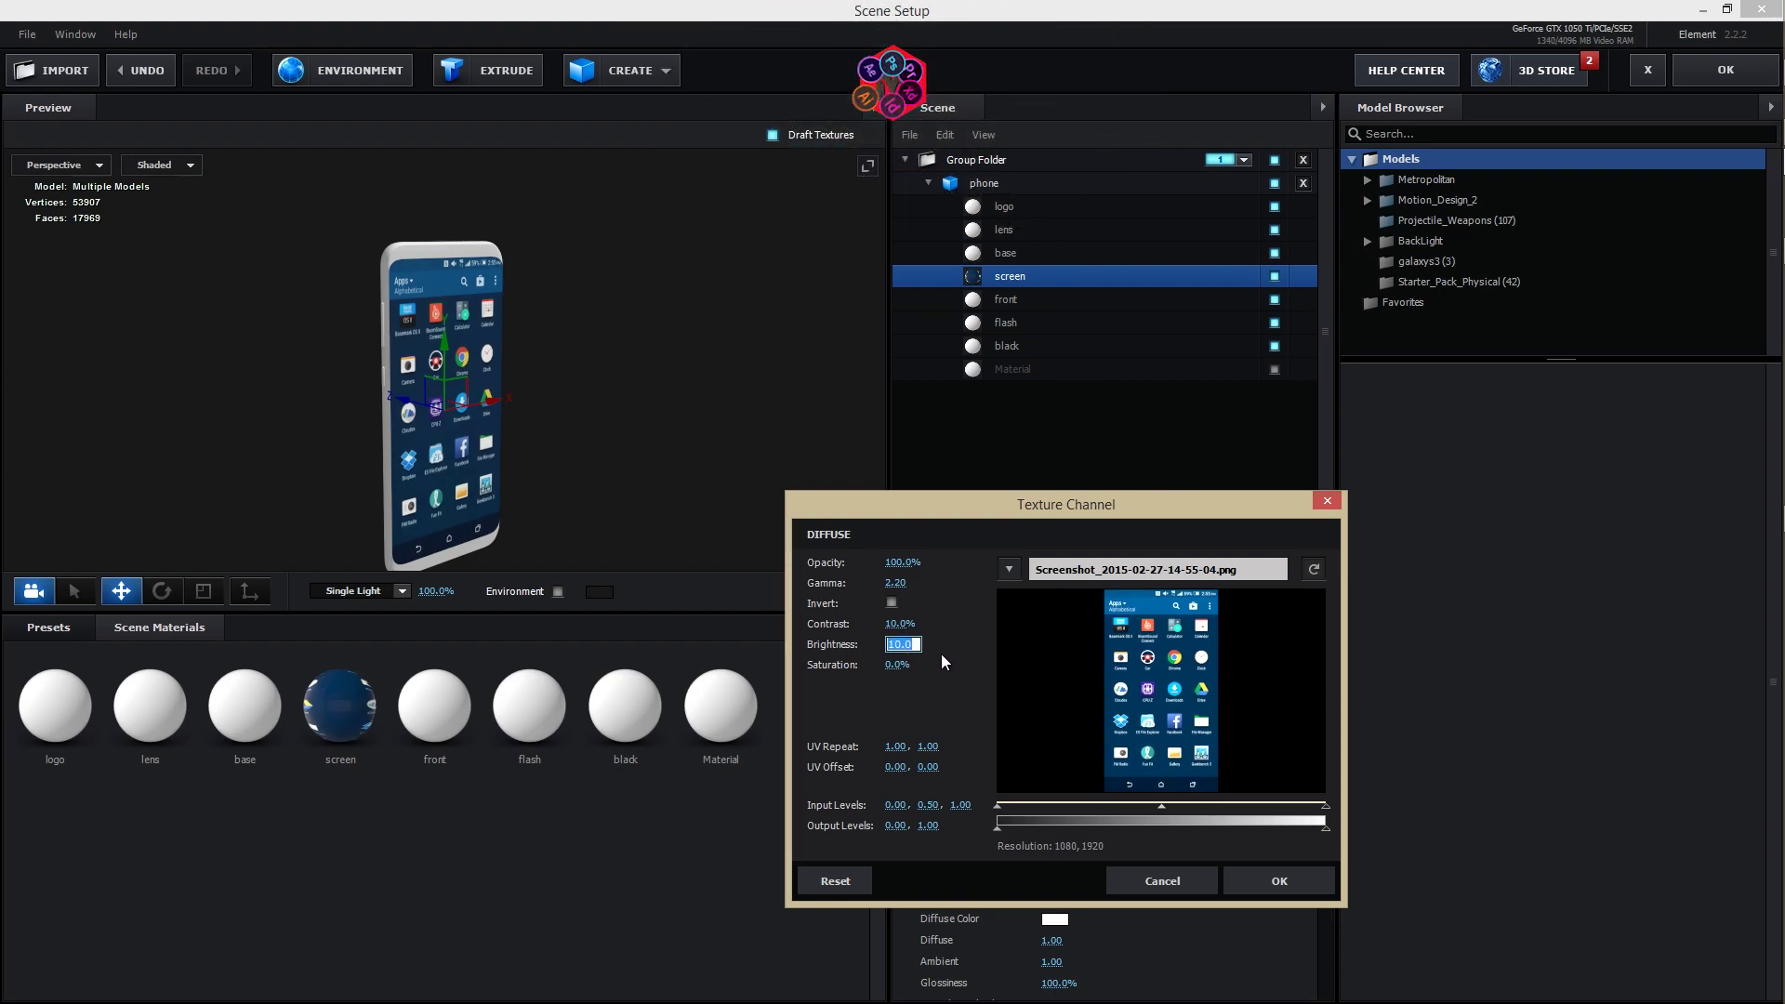
text(7)
key(Return)
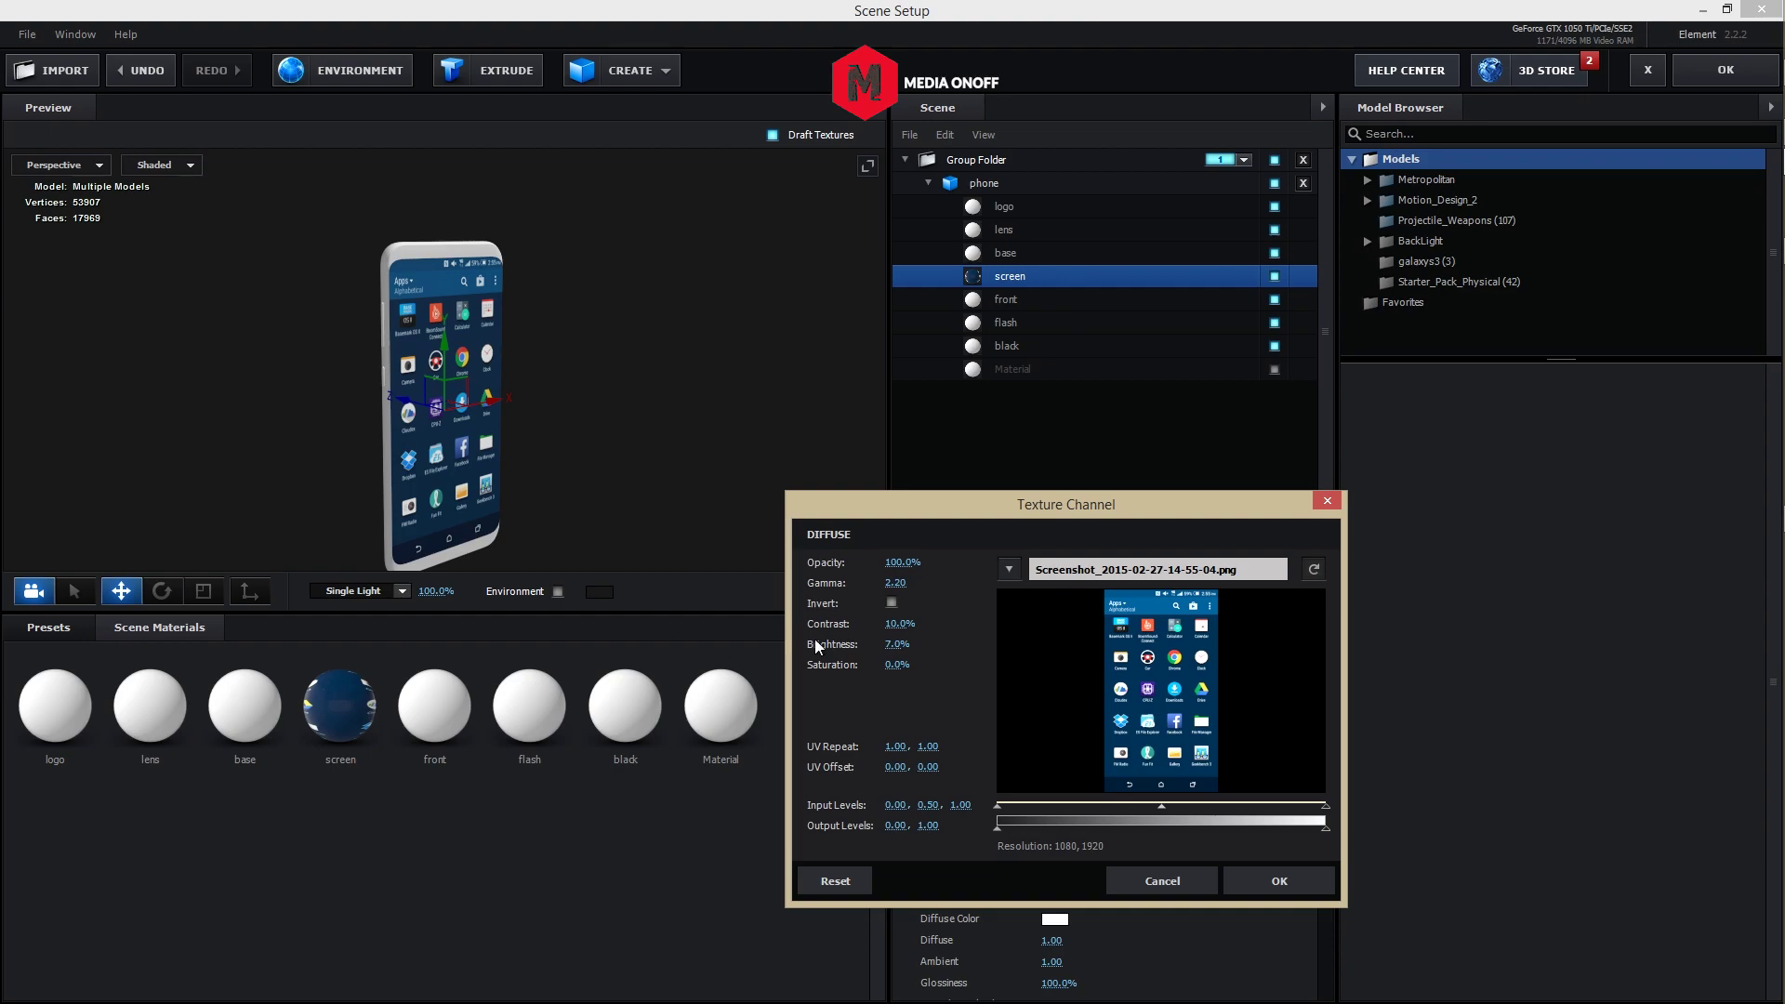
click(897, 664)
text(30)
key(Return)
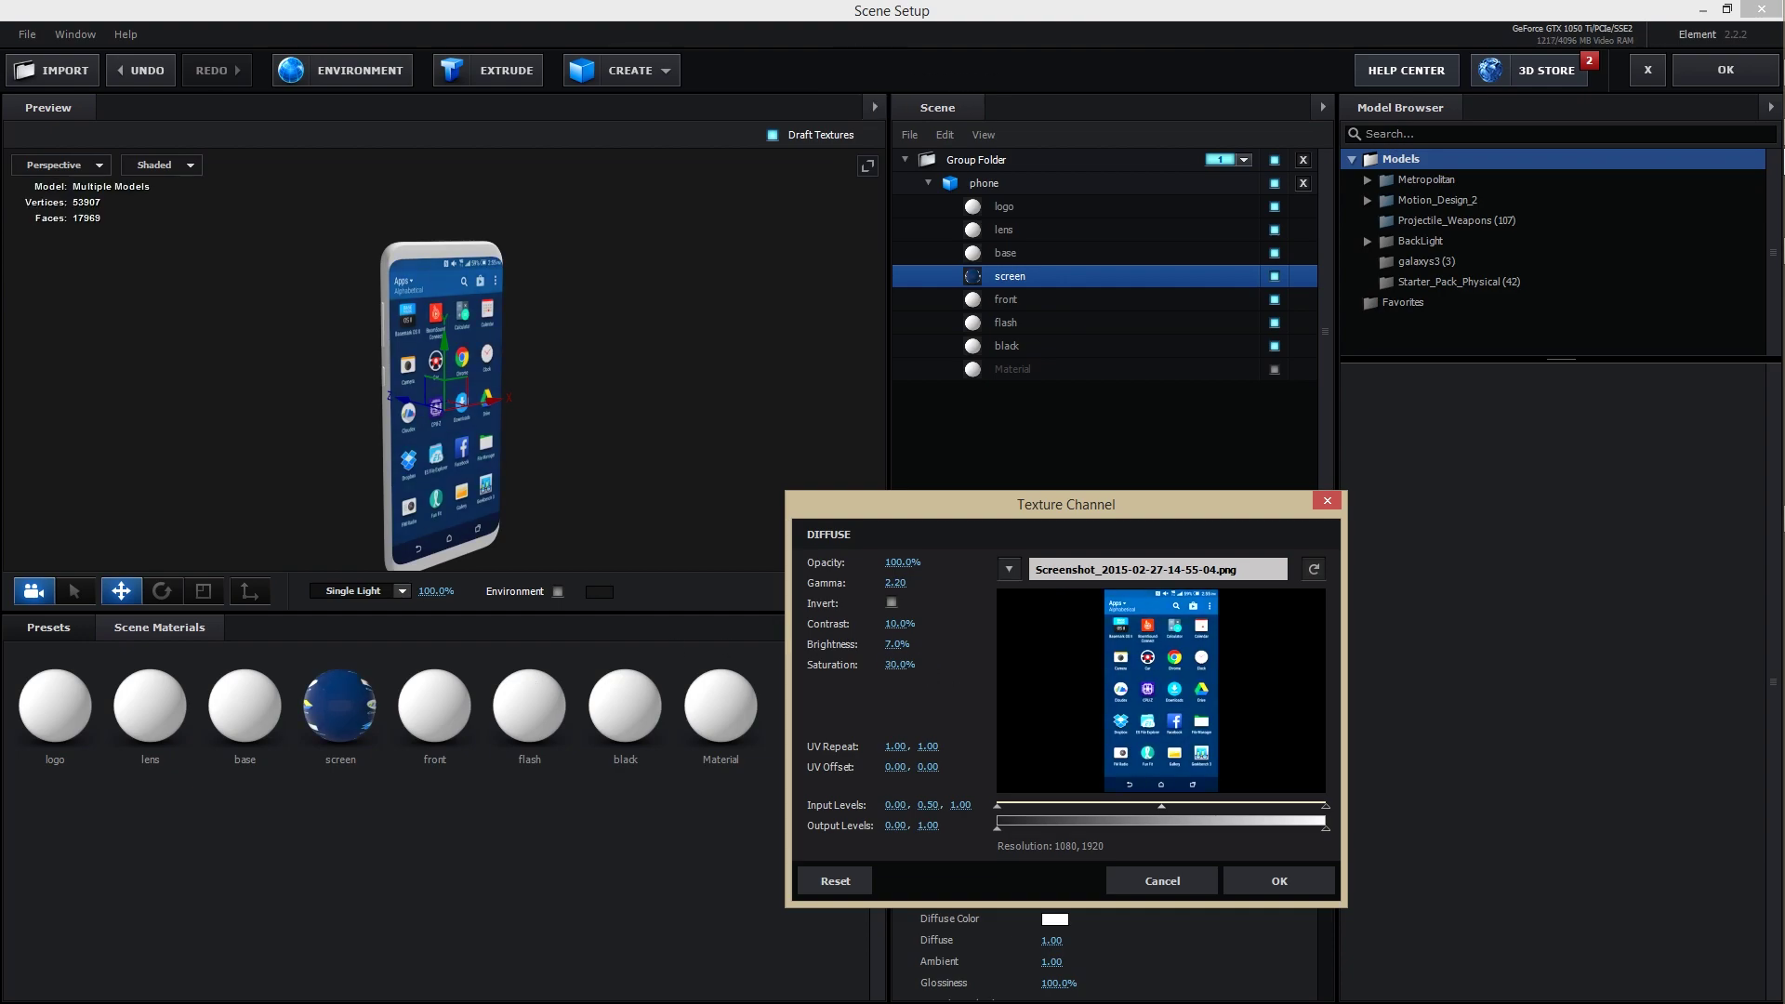
Step: Lower the screen texture's white input level to about 0.88 and accept the texture settings
drag(1162, 806, 1171, 805)
drag(1326, 806, 1317, 807)
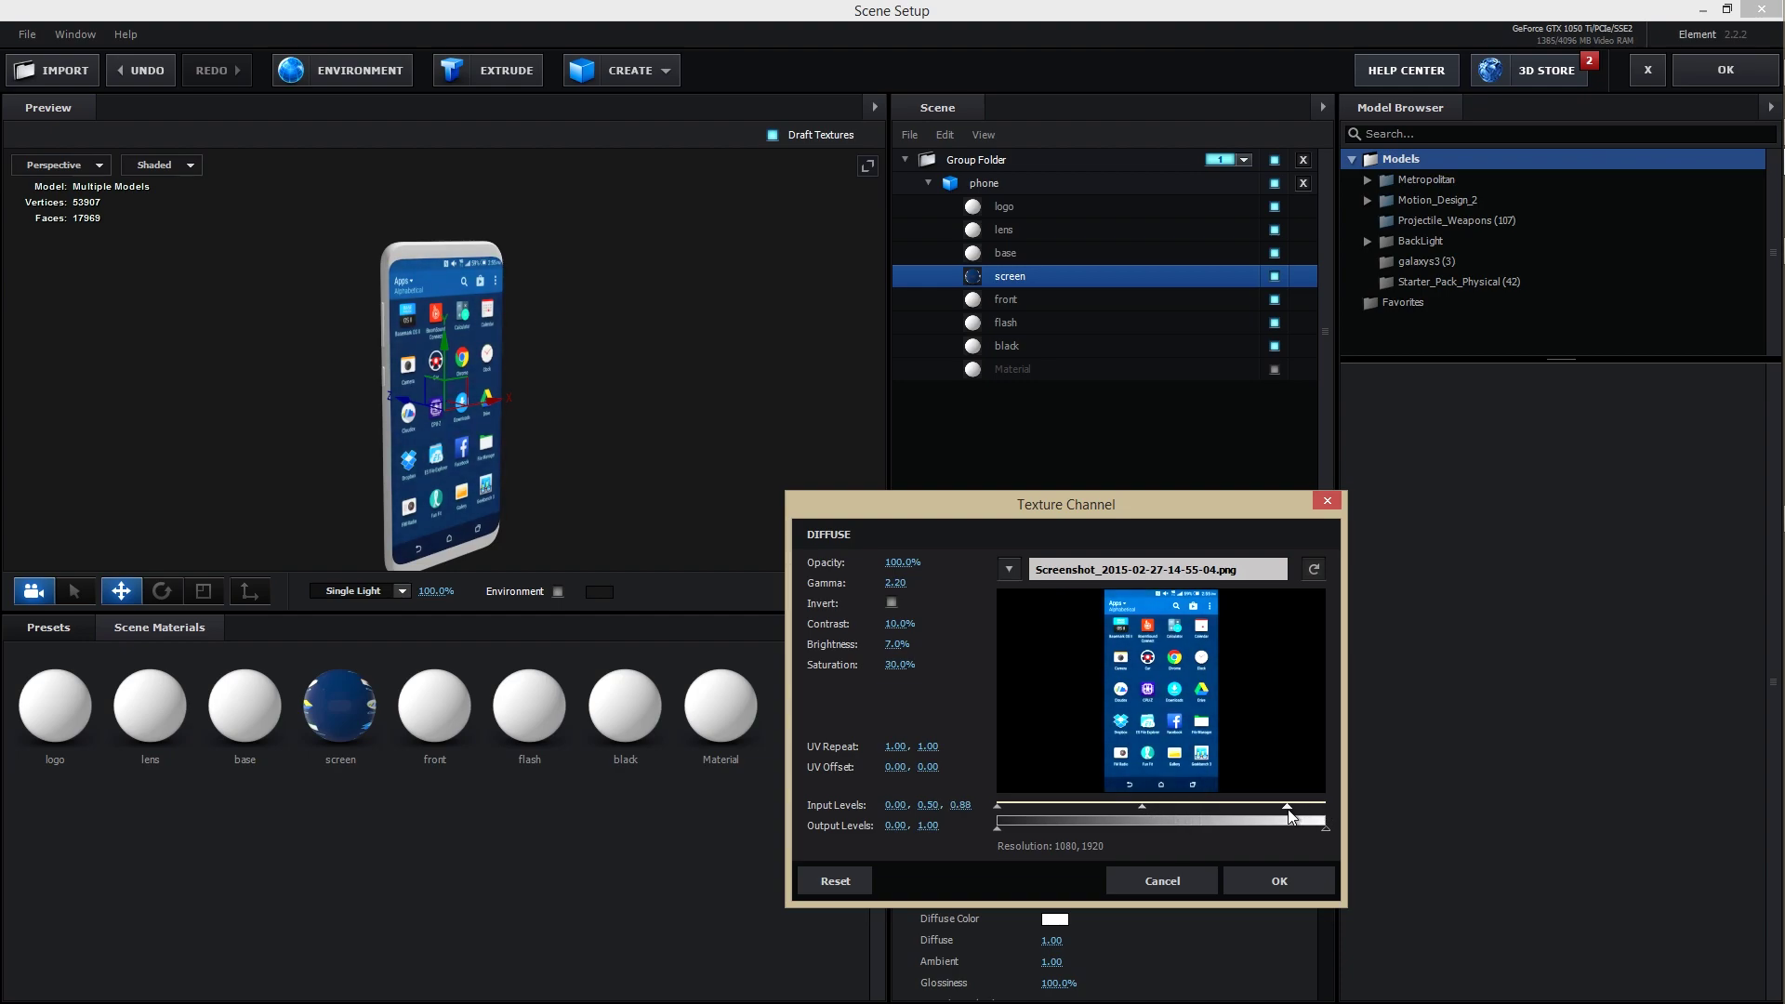
click(1287, 878)
Step: Load 12_camera_lens_icons from the textures folder as the diffuse texture of the phone's lens material
drag(632, 414, 459, 303)
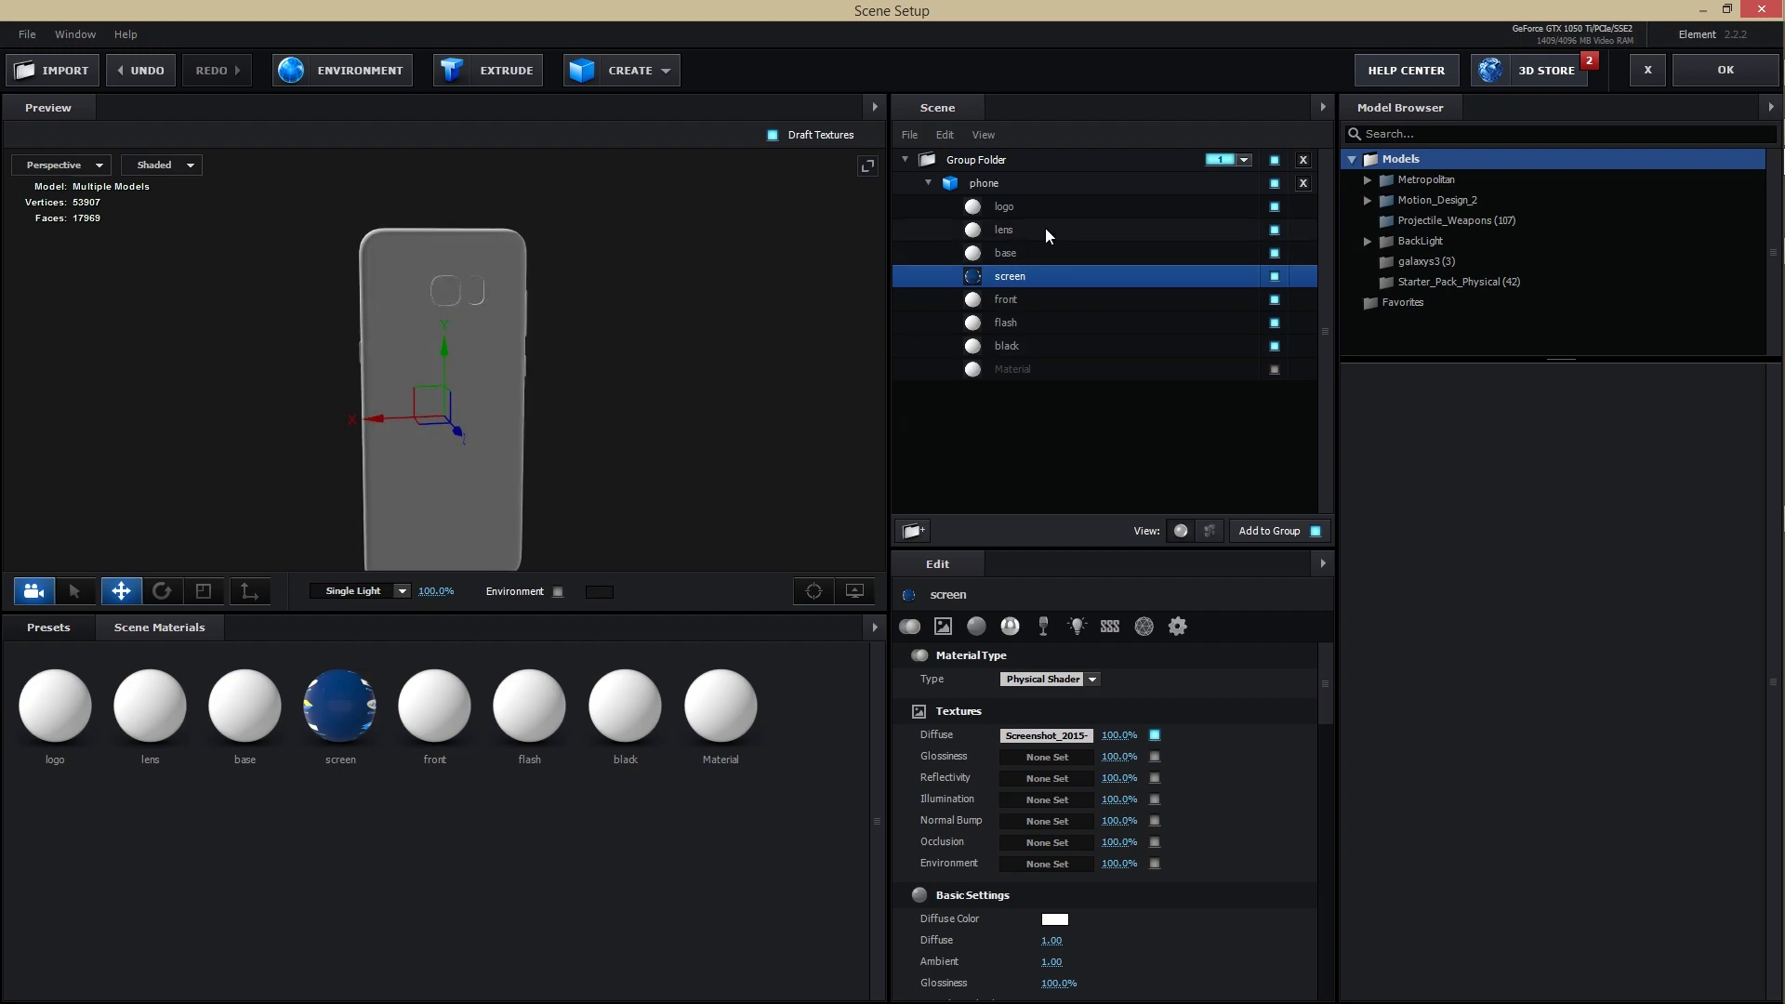
click(1006, 232)
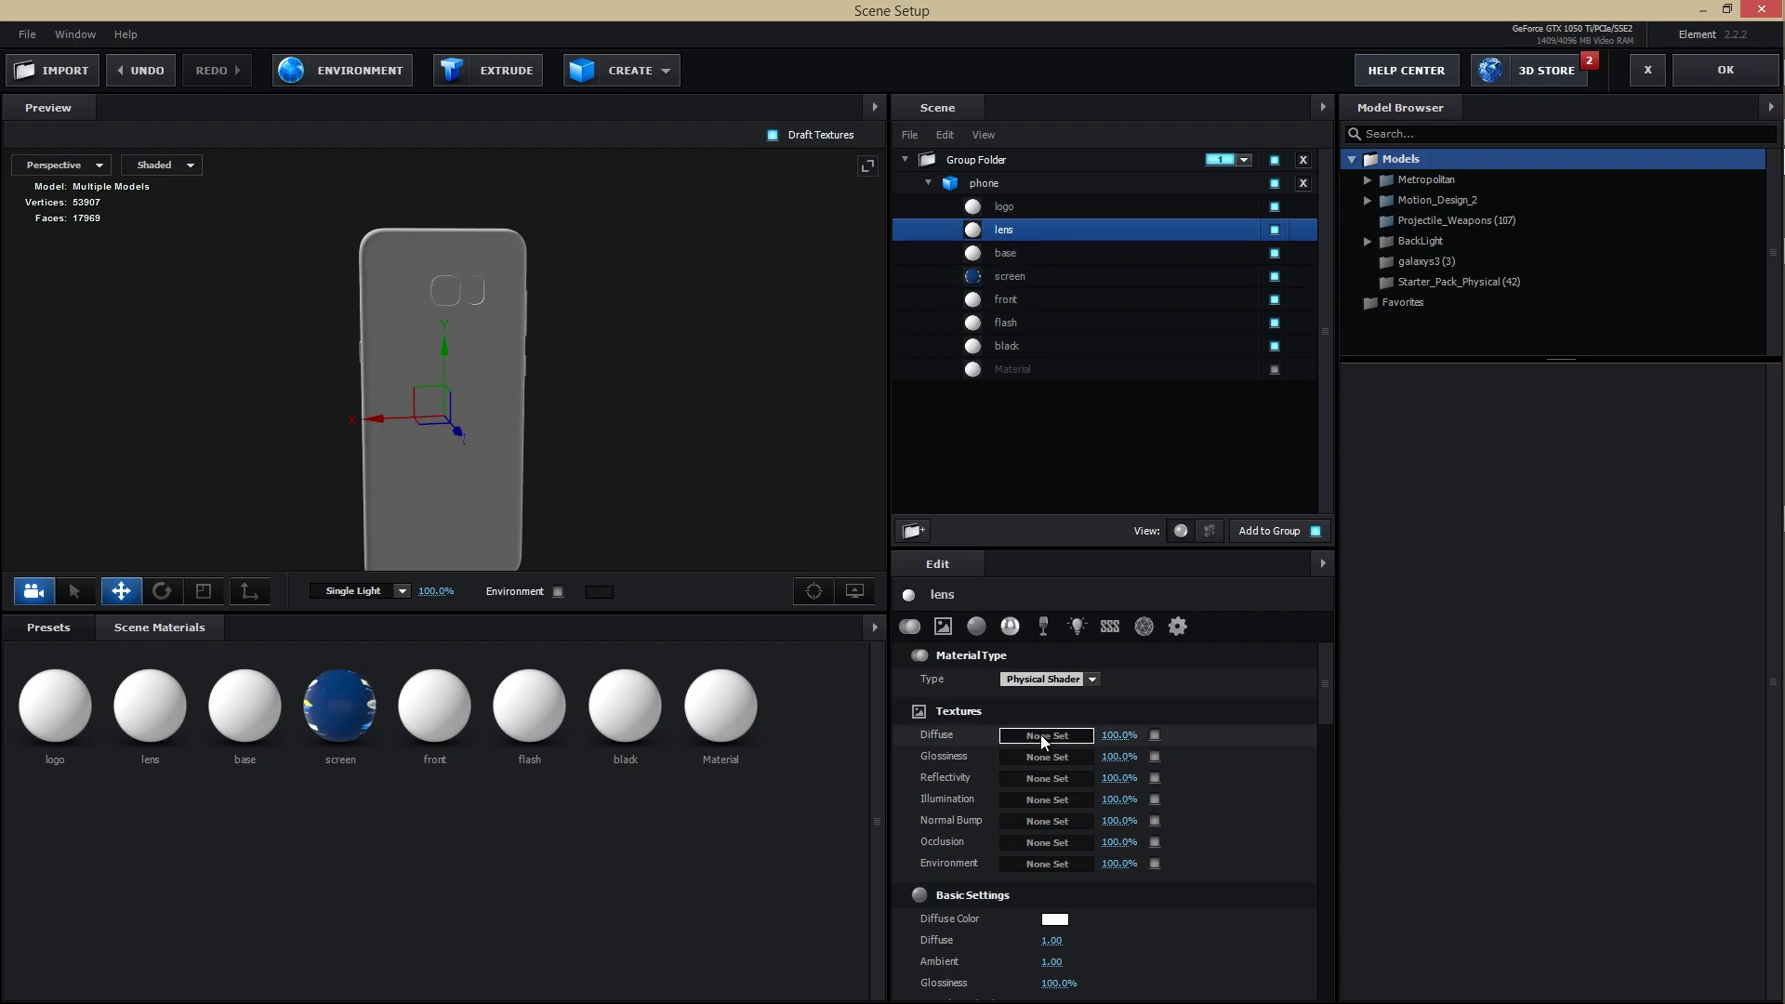
click(1032, 734)
click(1116, 623)
click(474, 277)
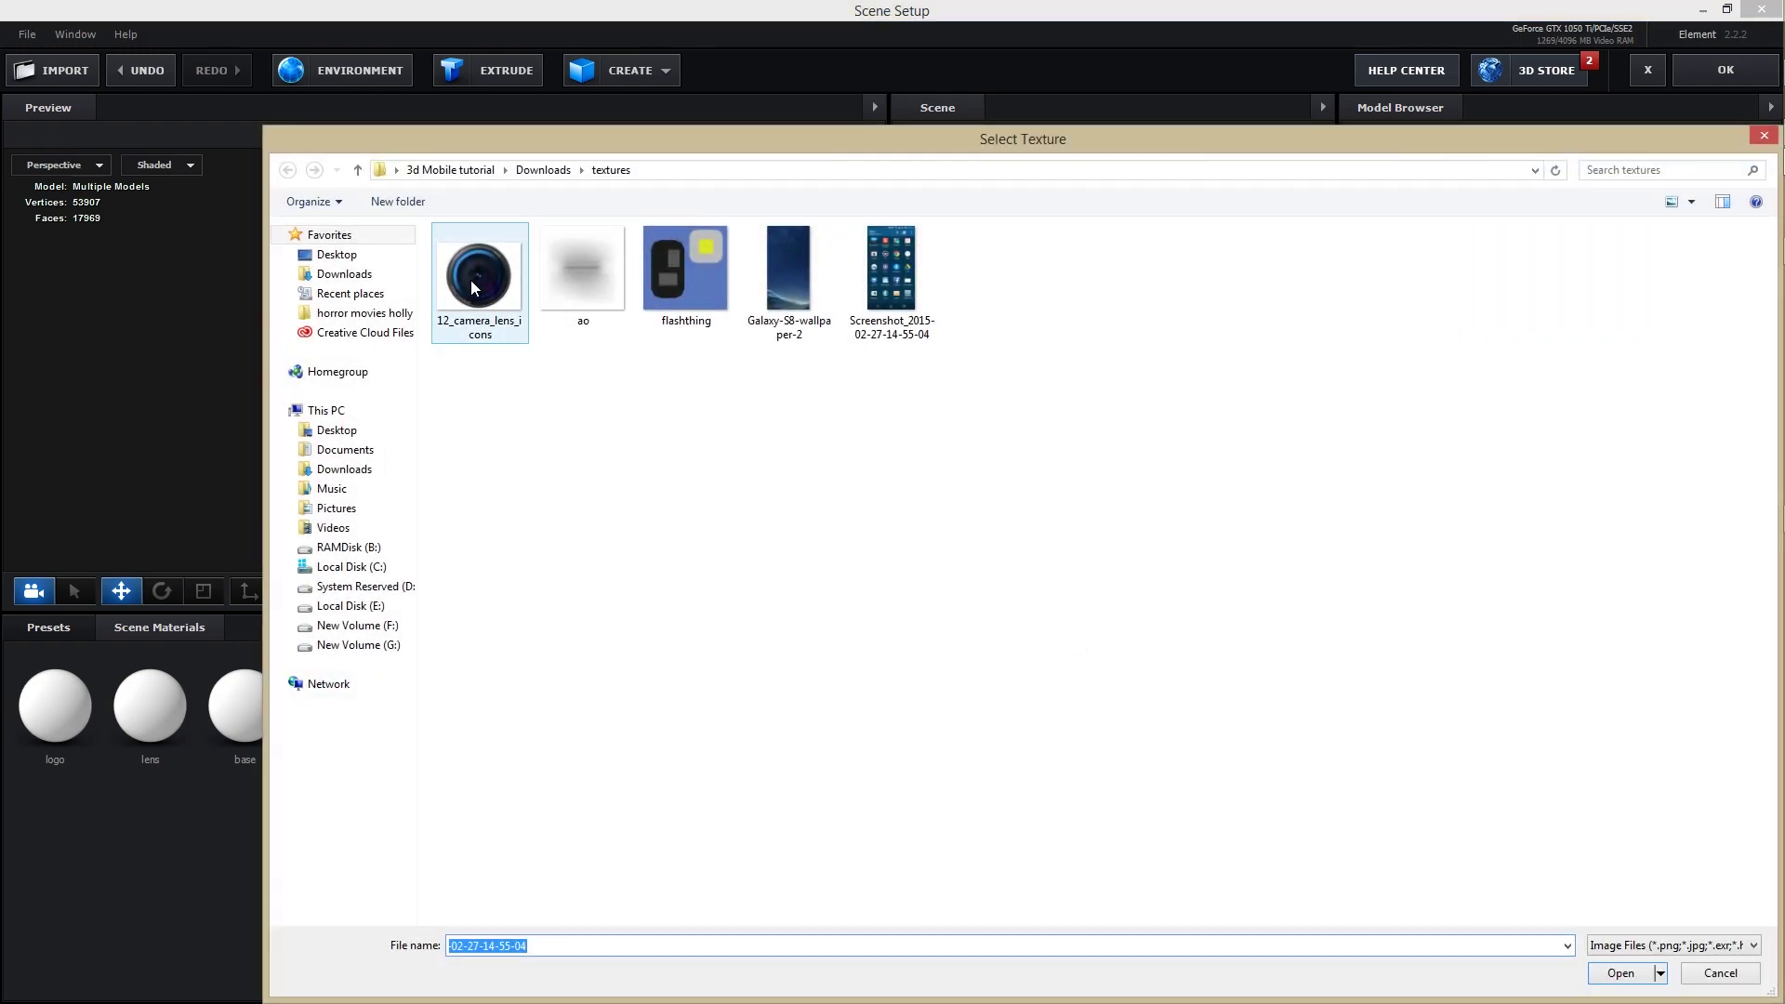
click(1618, 973)
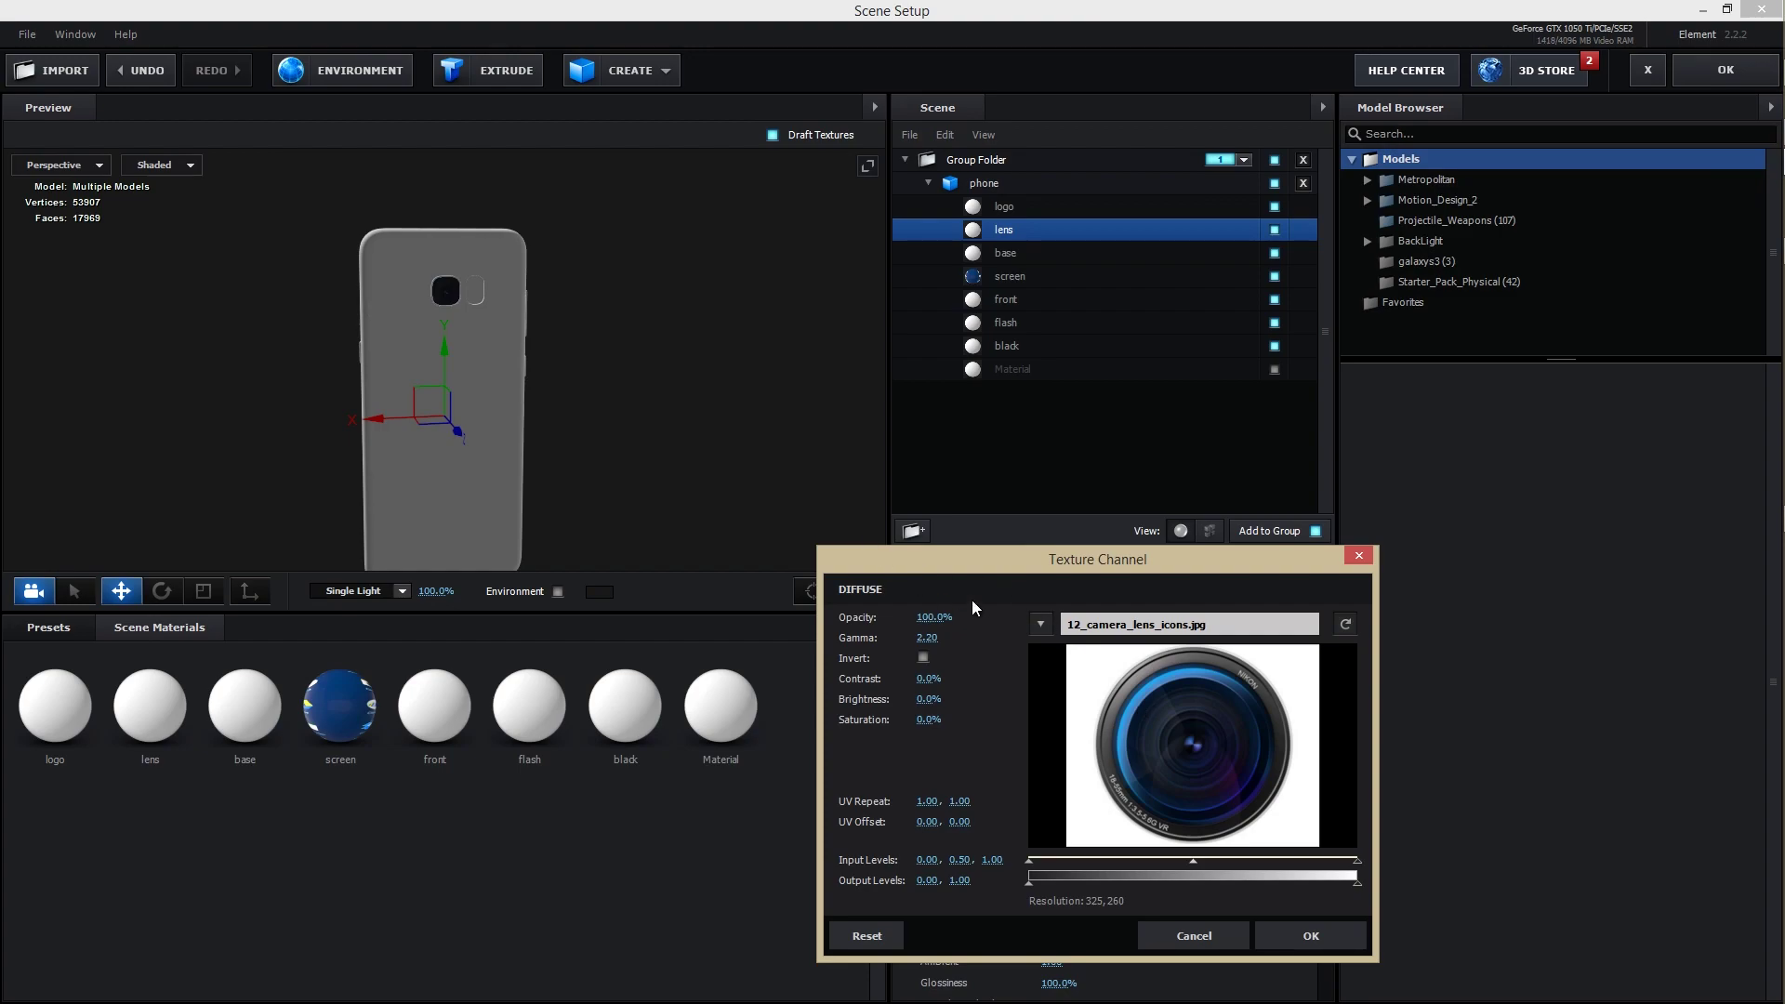
click(1311, 934)
Step: Apply the Black_Gloss preset from the Physical materials to the phone's base
drag(573, 351, 789, 384)
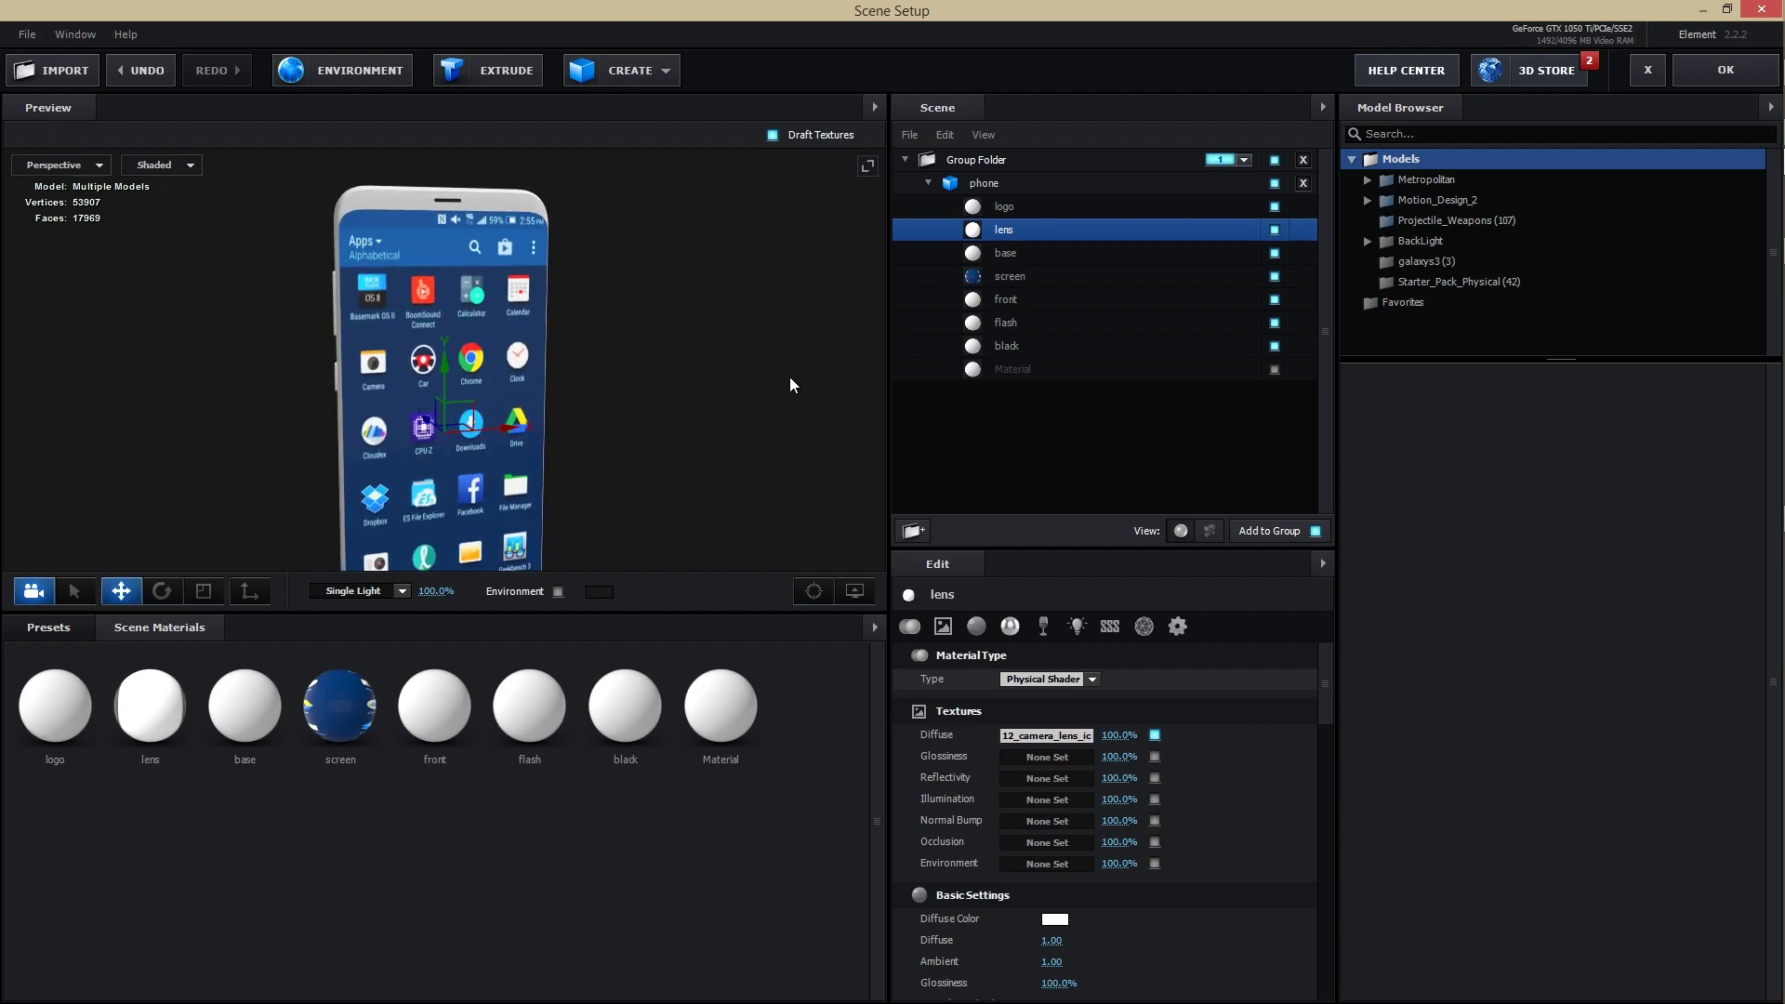
click(1015, 255)
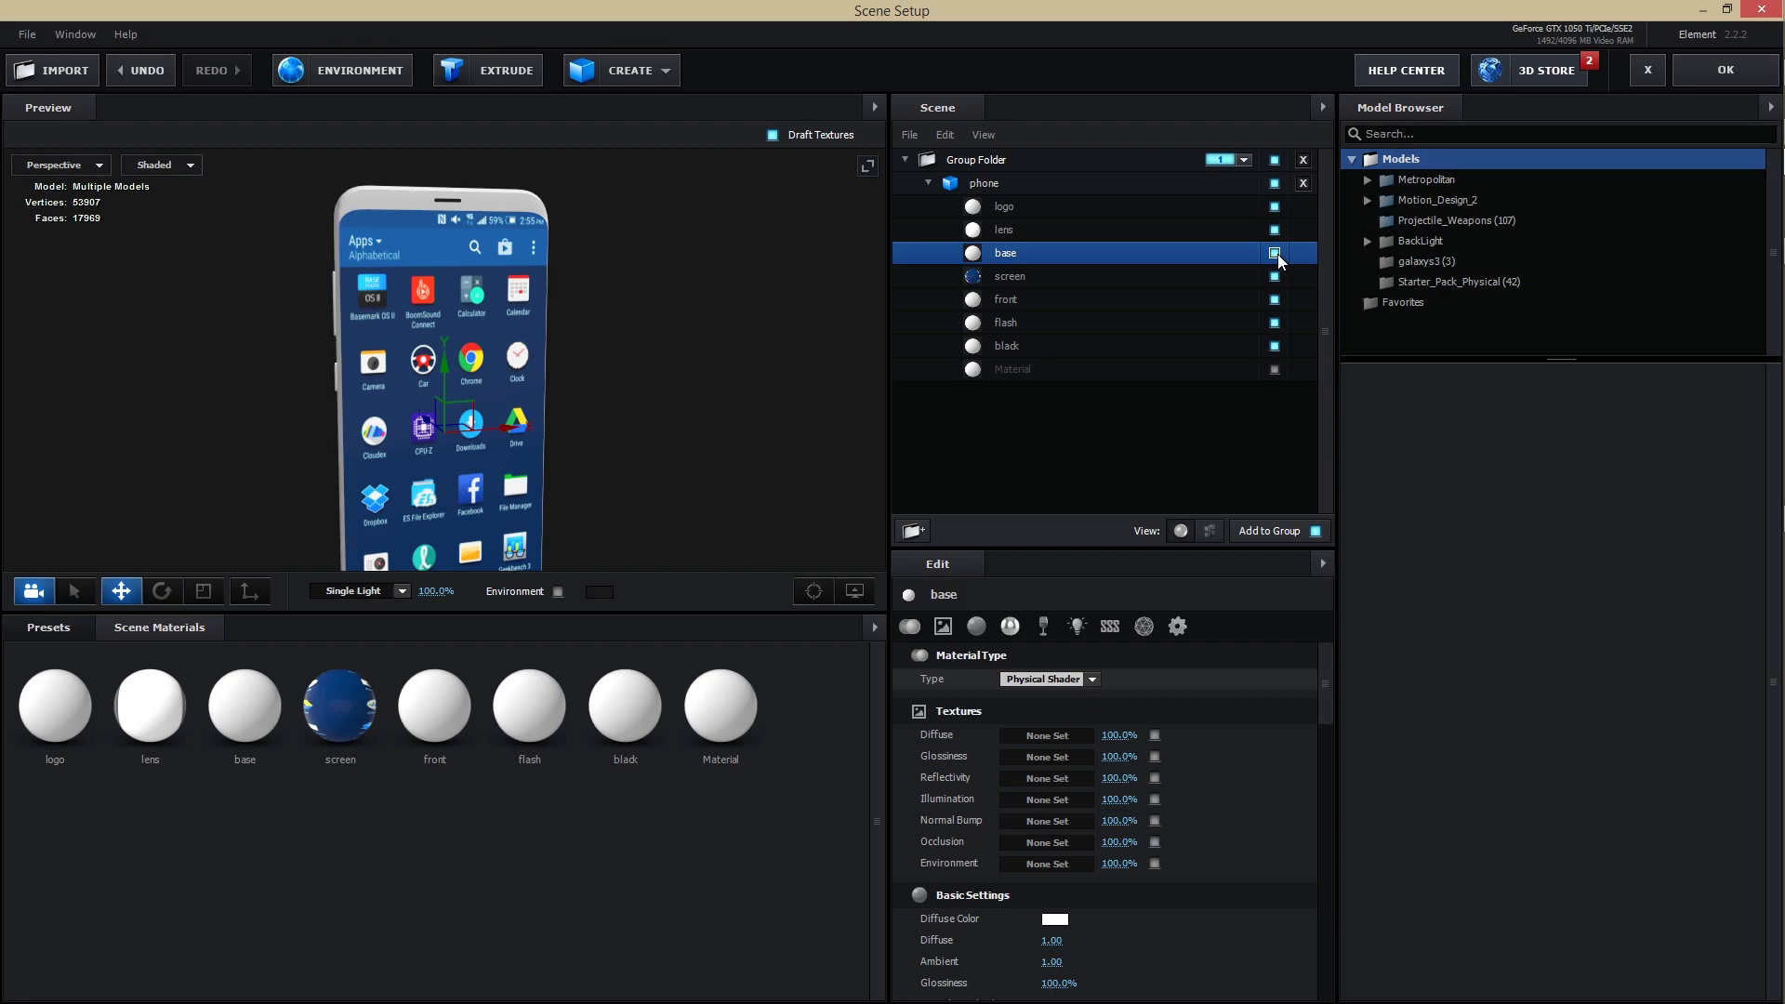
click(69, 621)
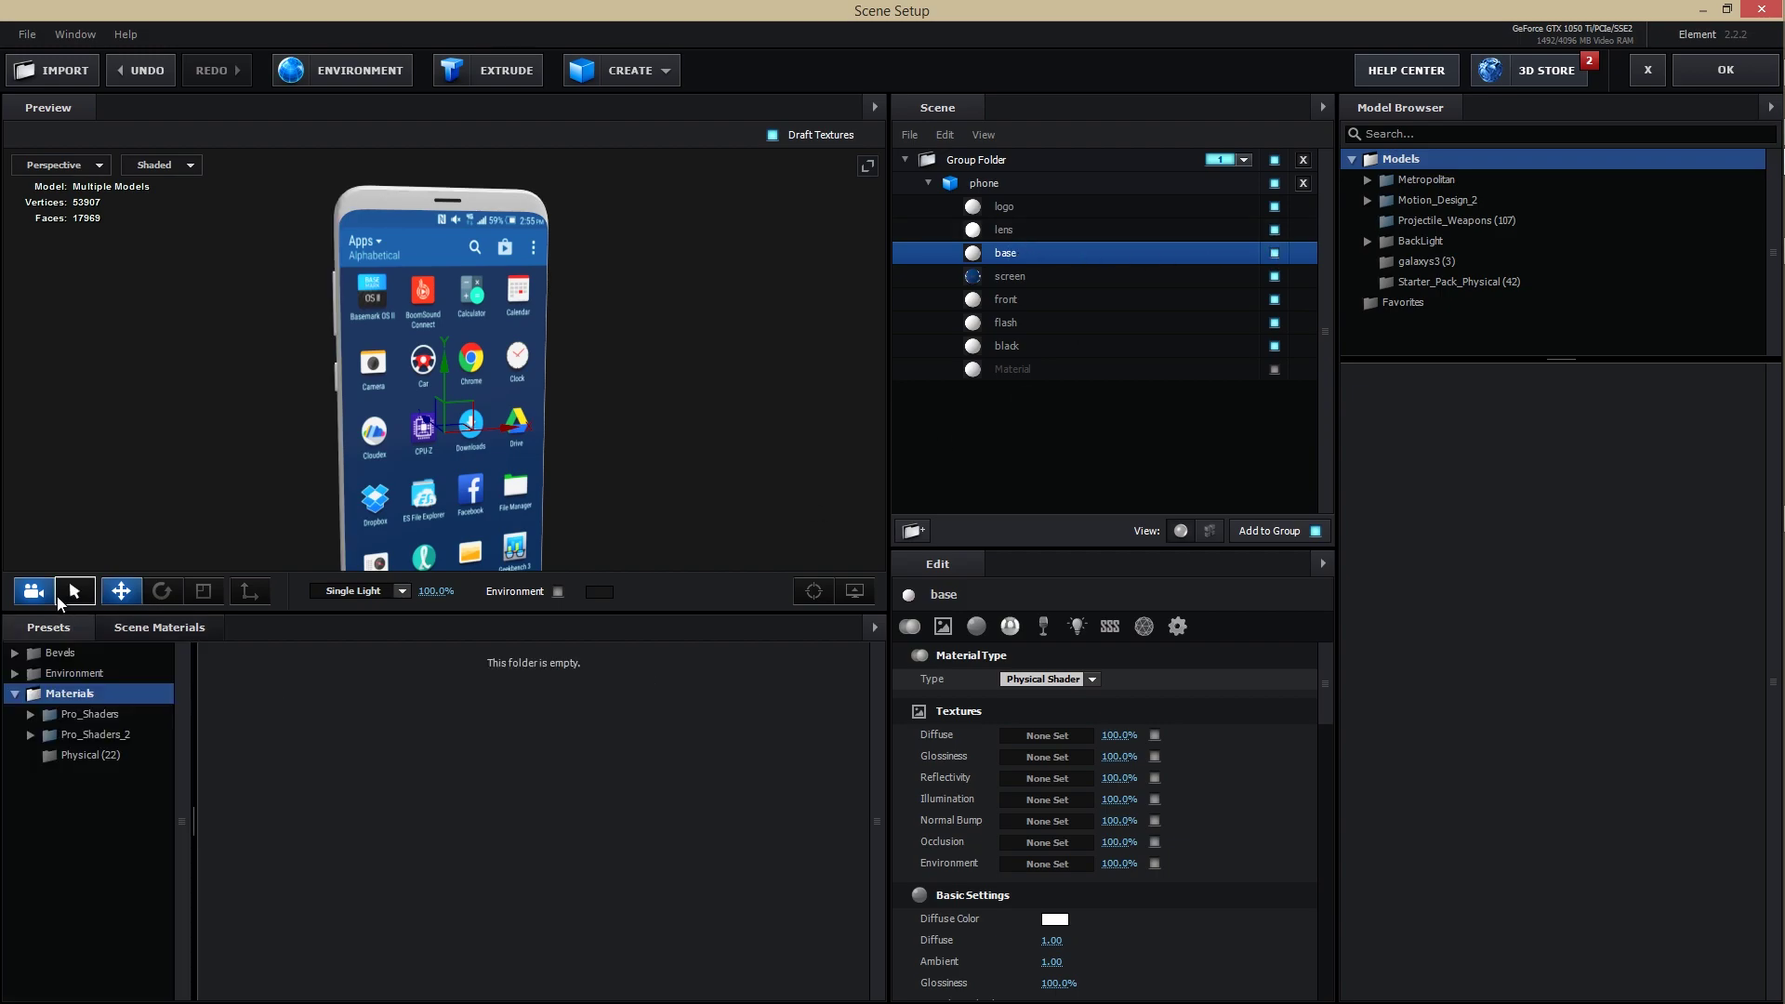
click(102, 755)
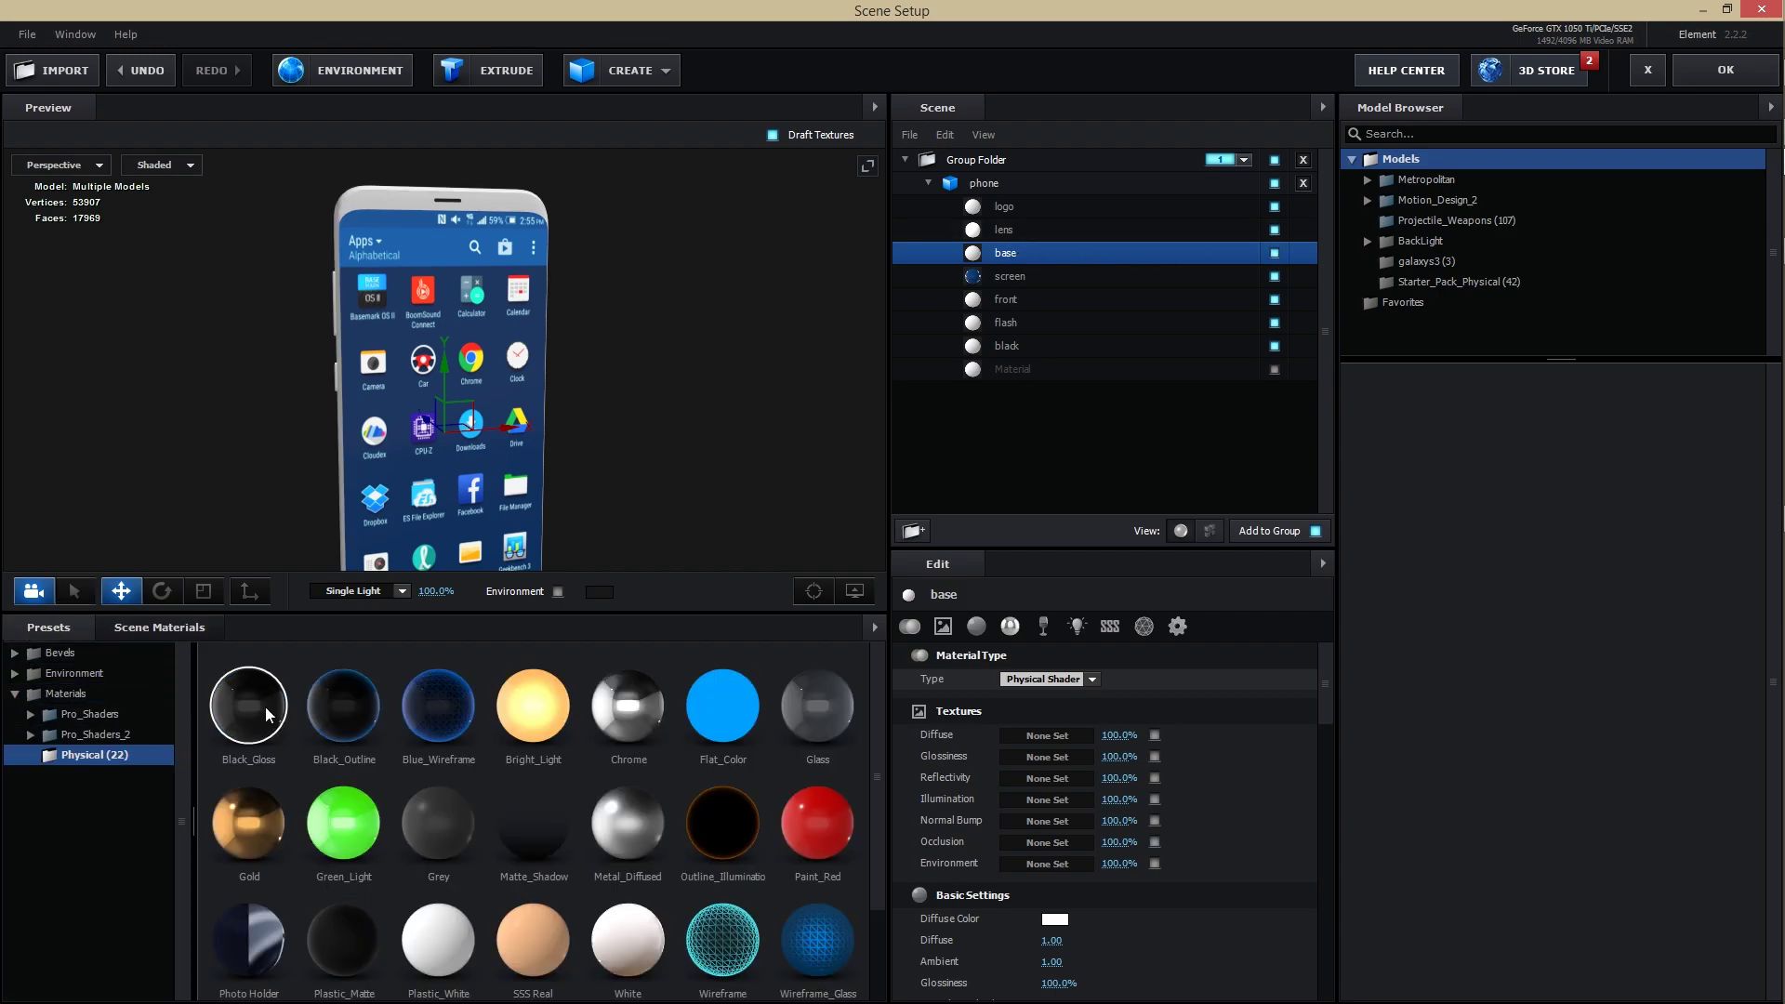
drag(703, 500, 466, 415)
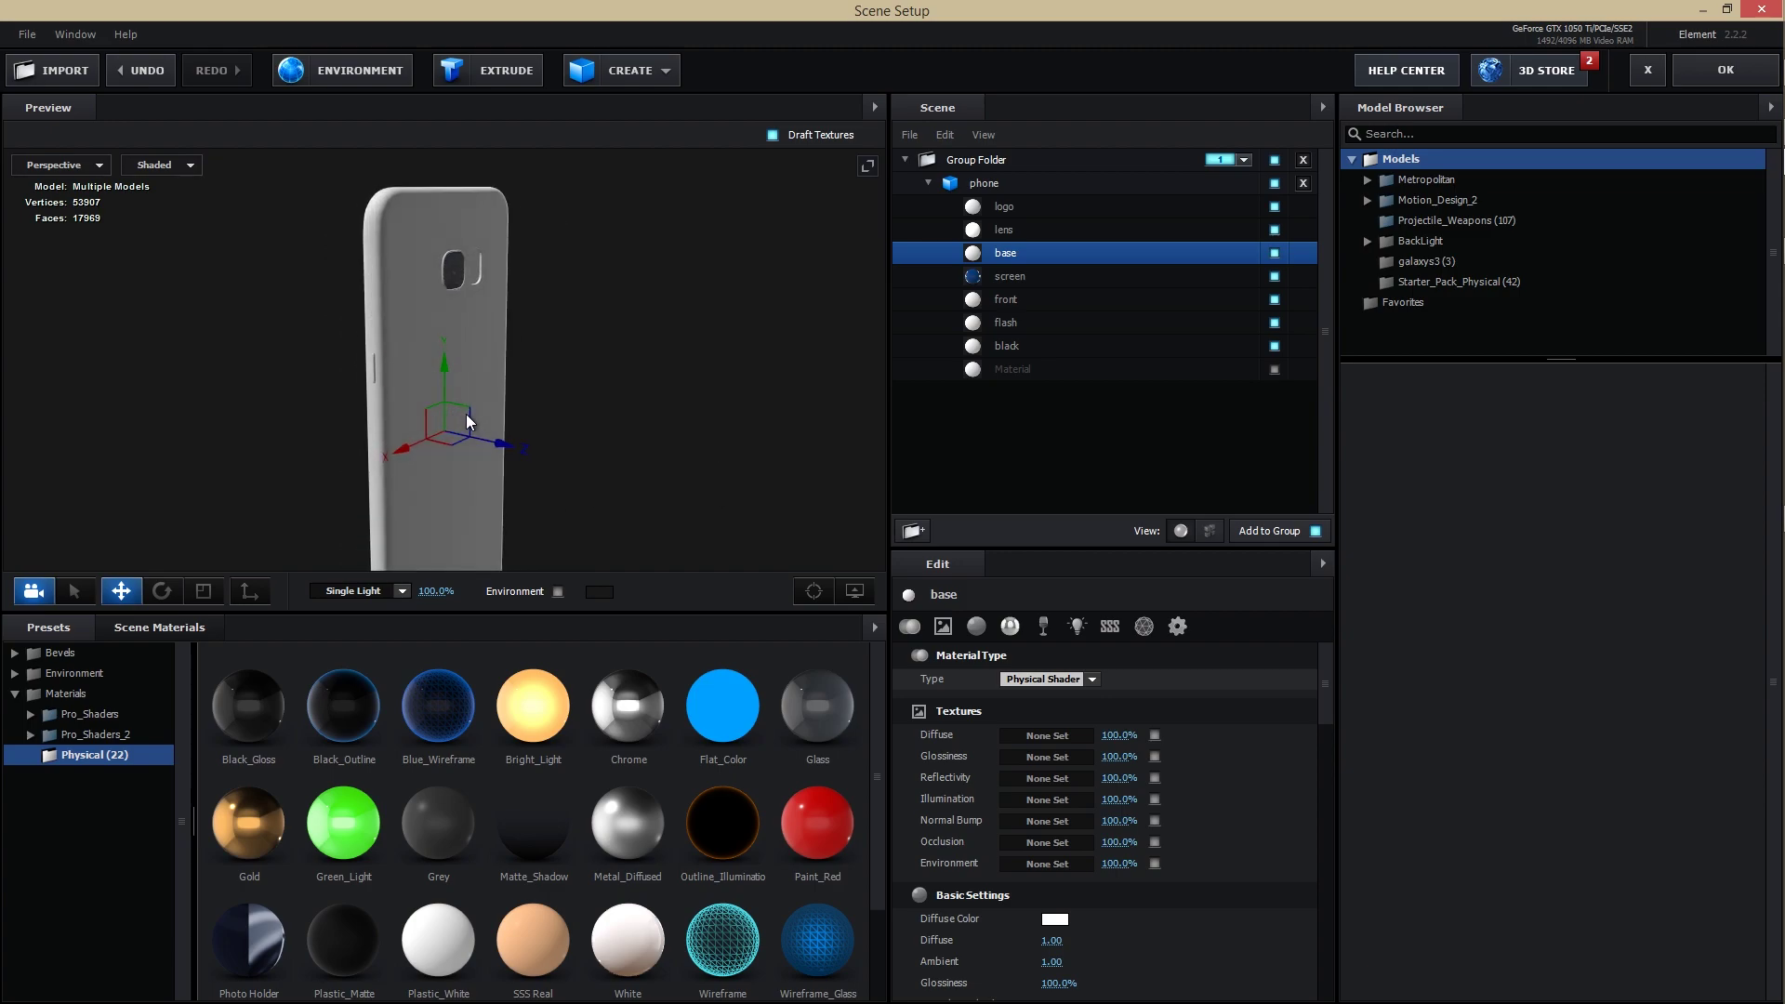
drag(243, 704, 1019, 249)
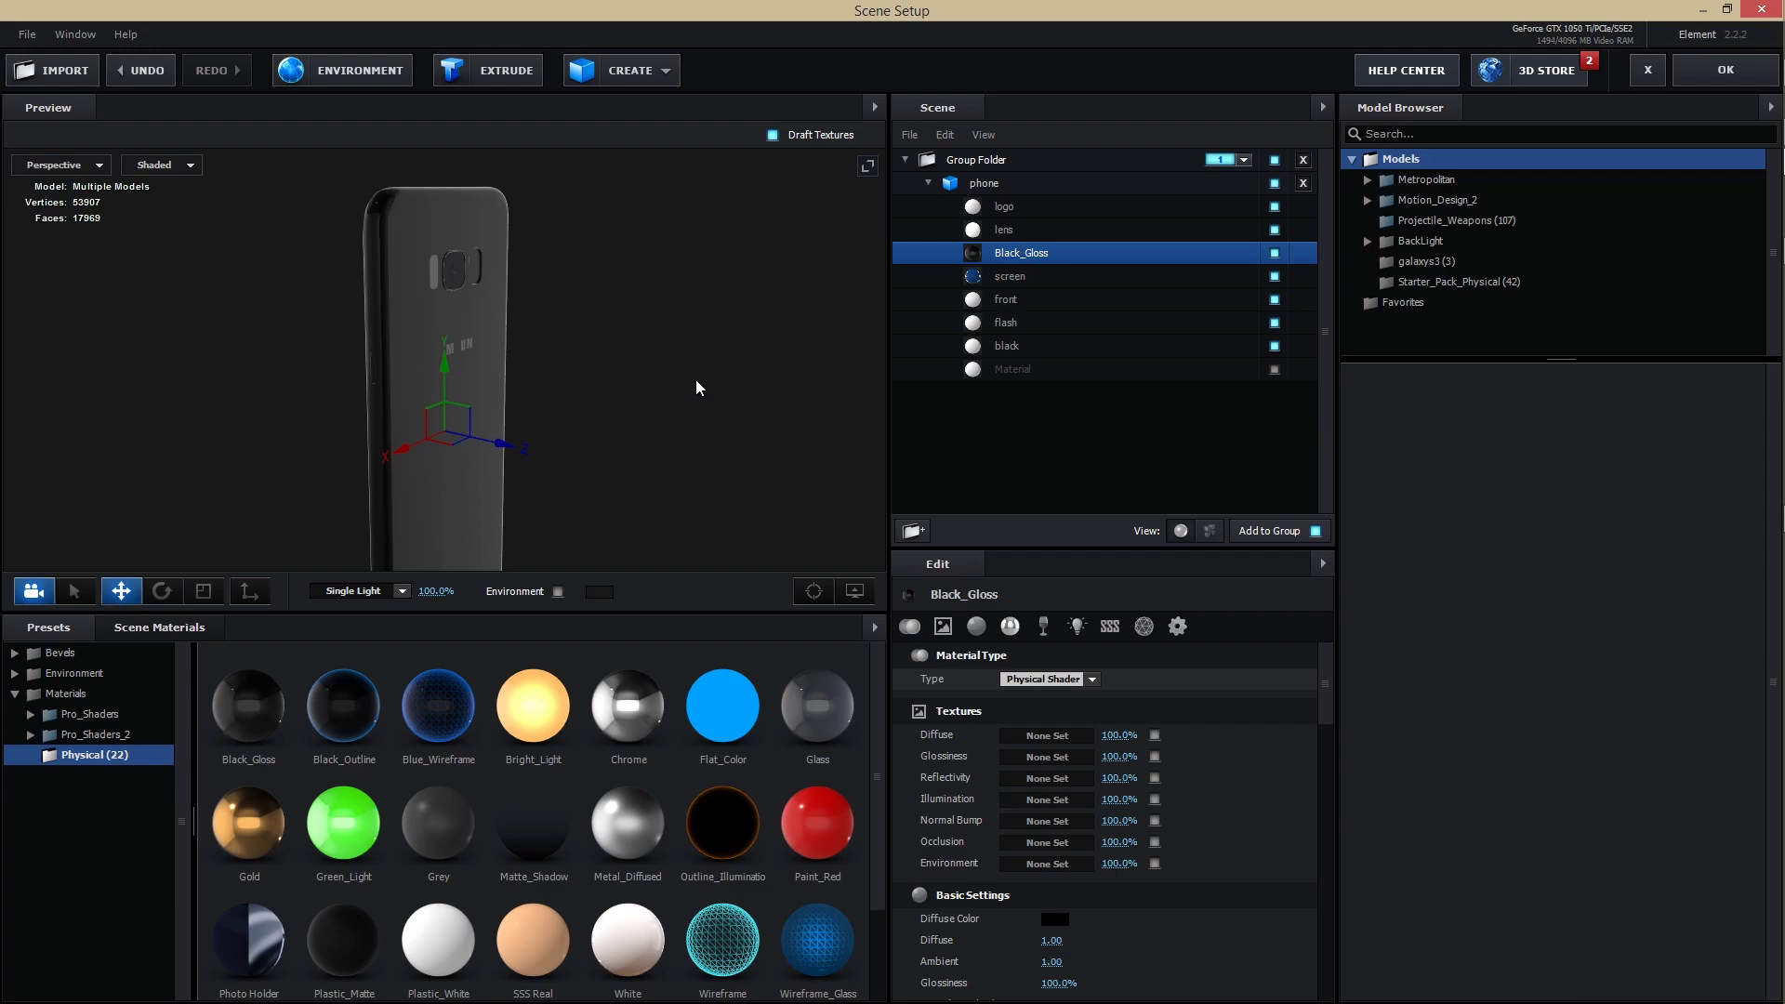
Step: Rename the phone's Black_Gloss material as BAse
double_click(1023, 256)
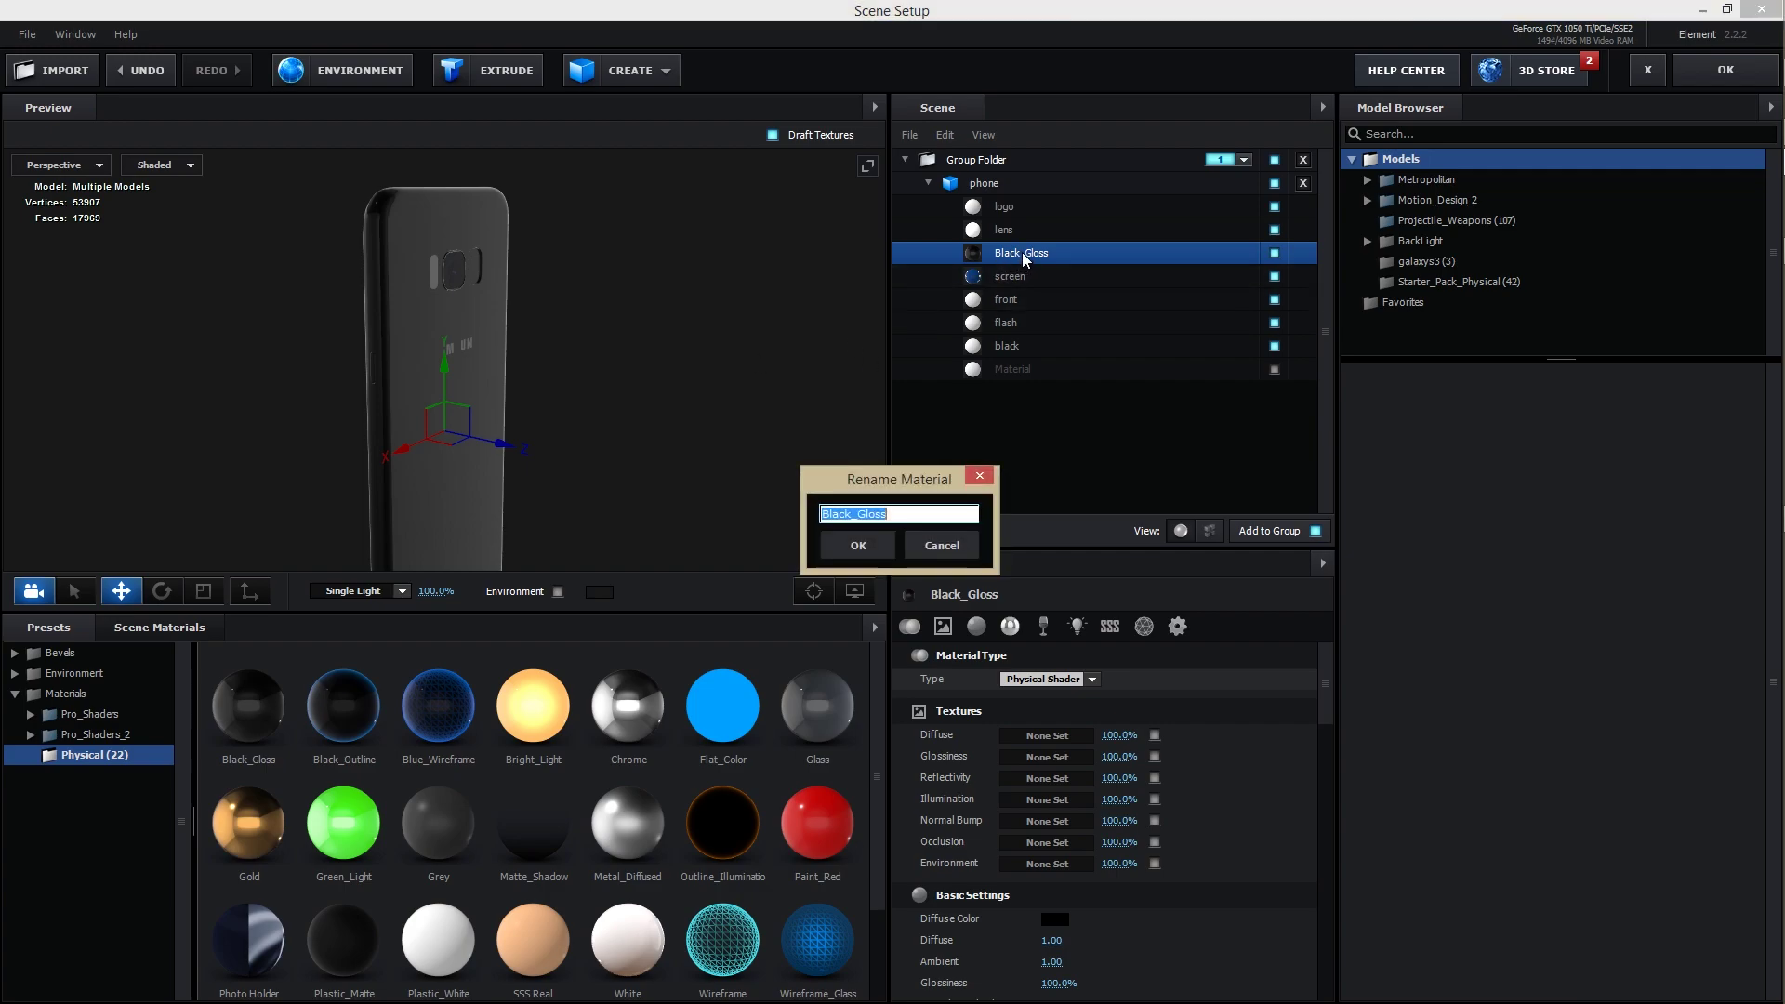
text(a)
text(se)
key(Return)
Step: Toggle the front part's visibility to identify it and apply the Chrome preset to it
drag(537, 370, 576, 321)
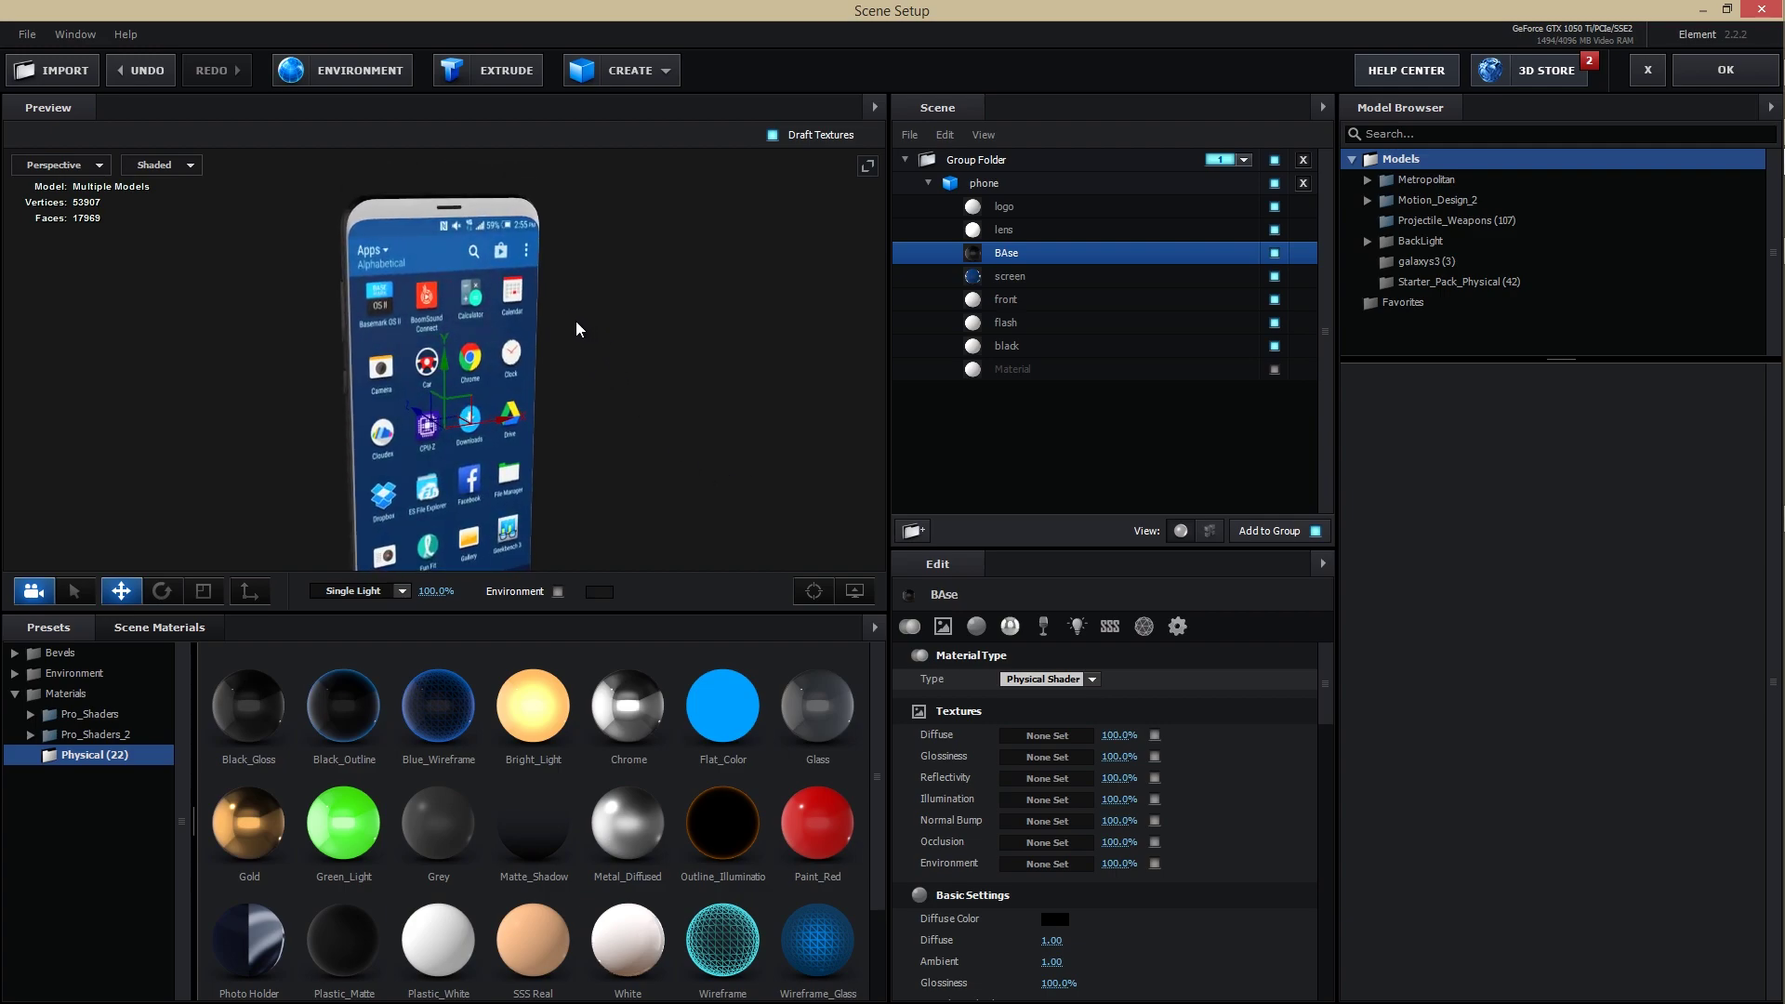
click(1017, 298)
click(1275, 299)
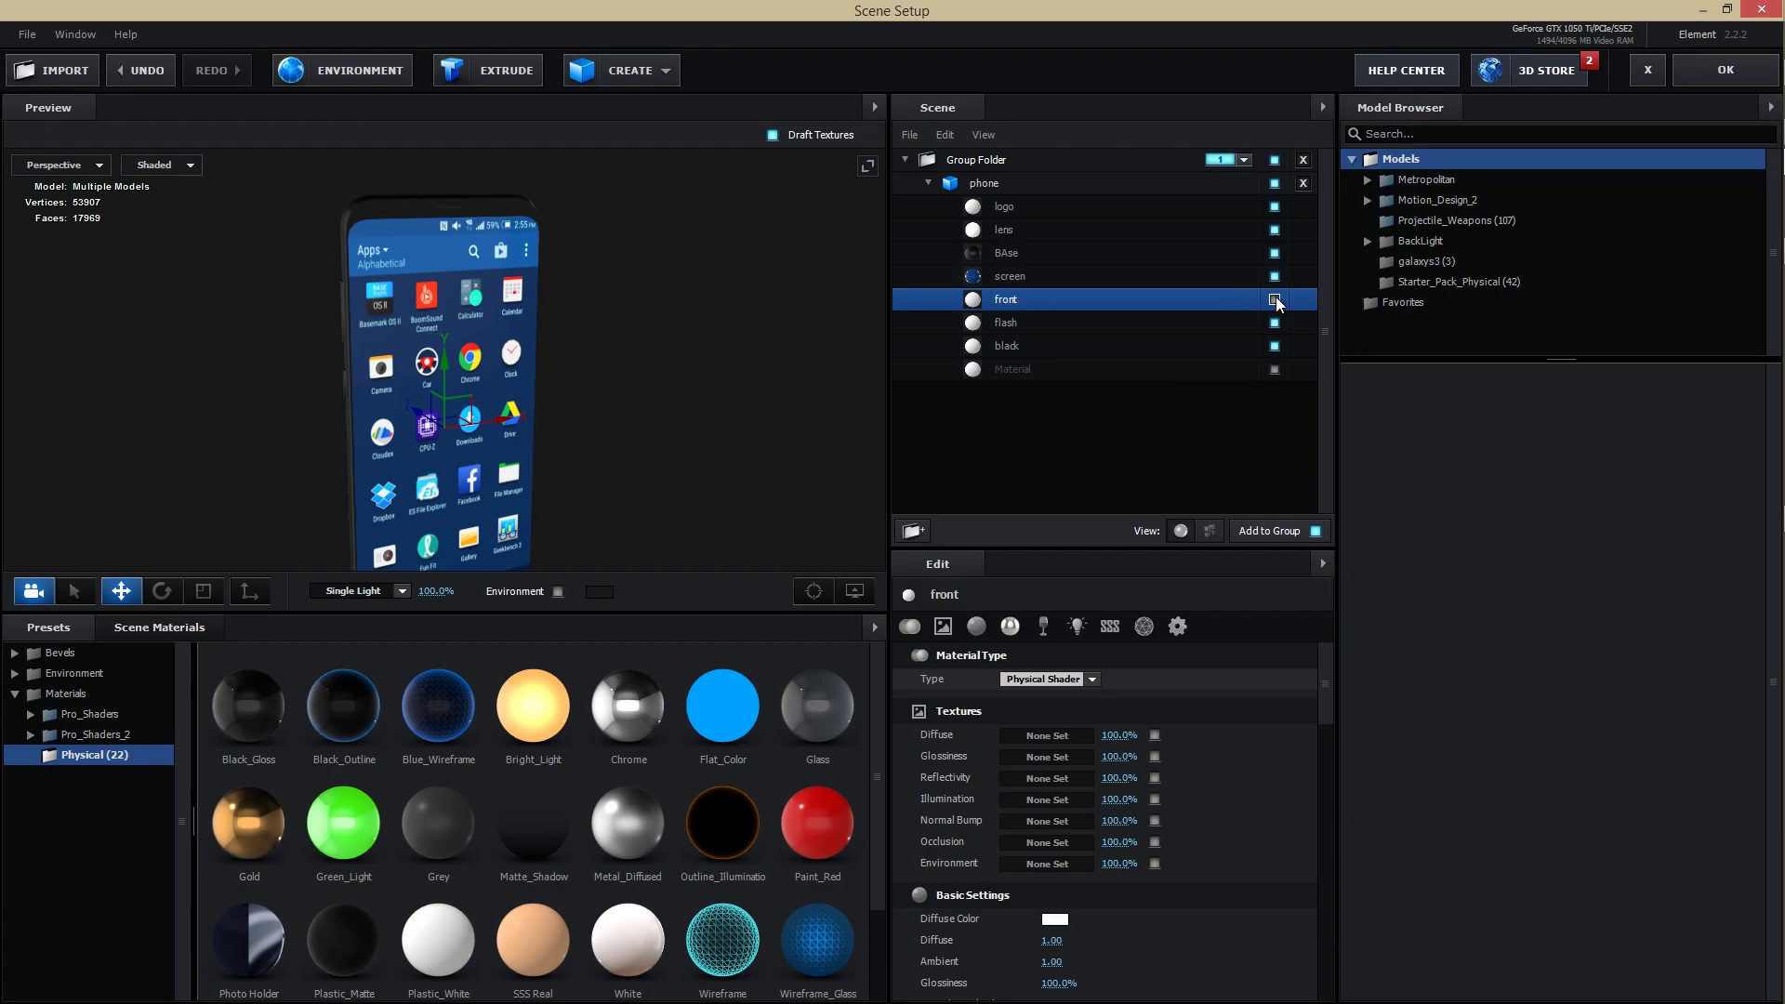
click(1274, 300)
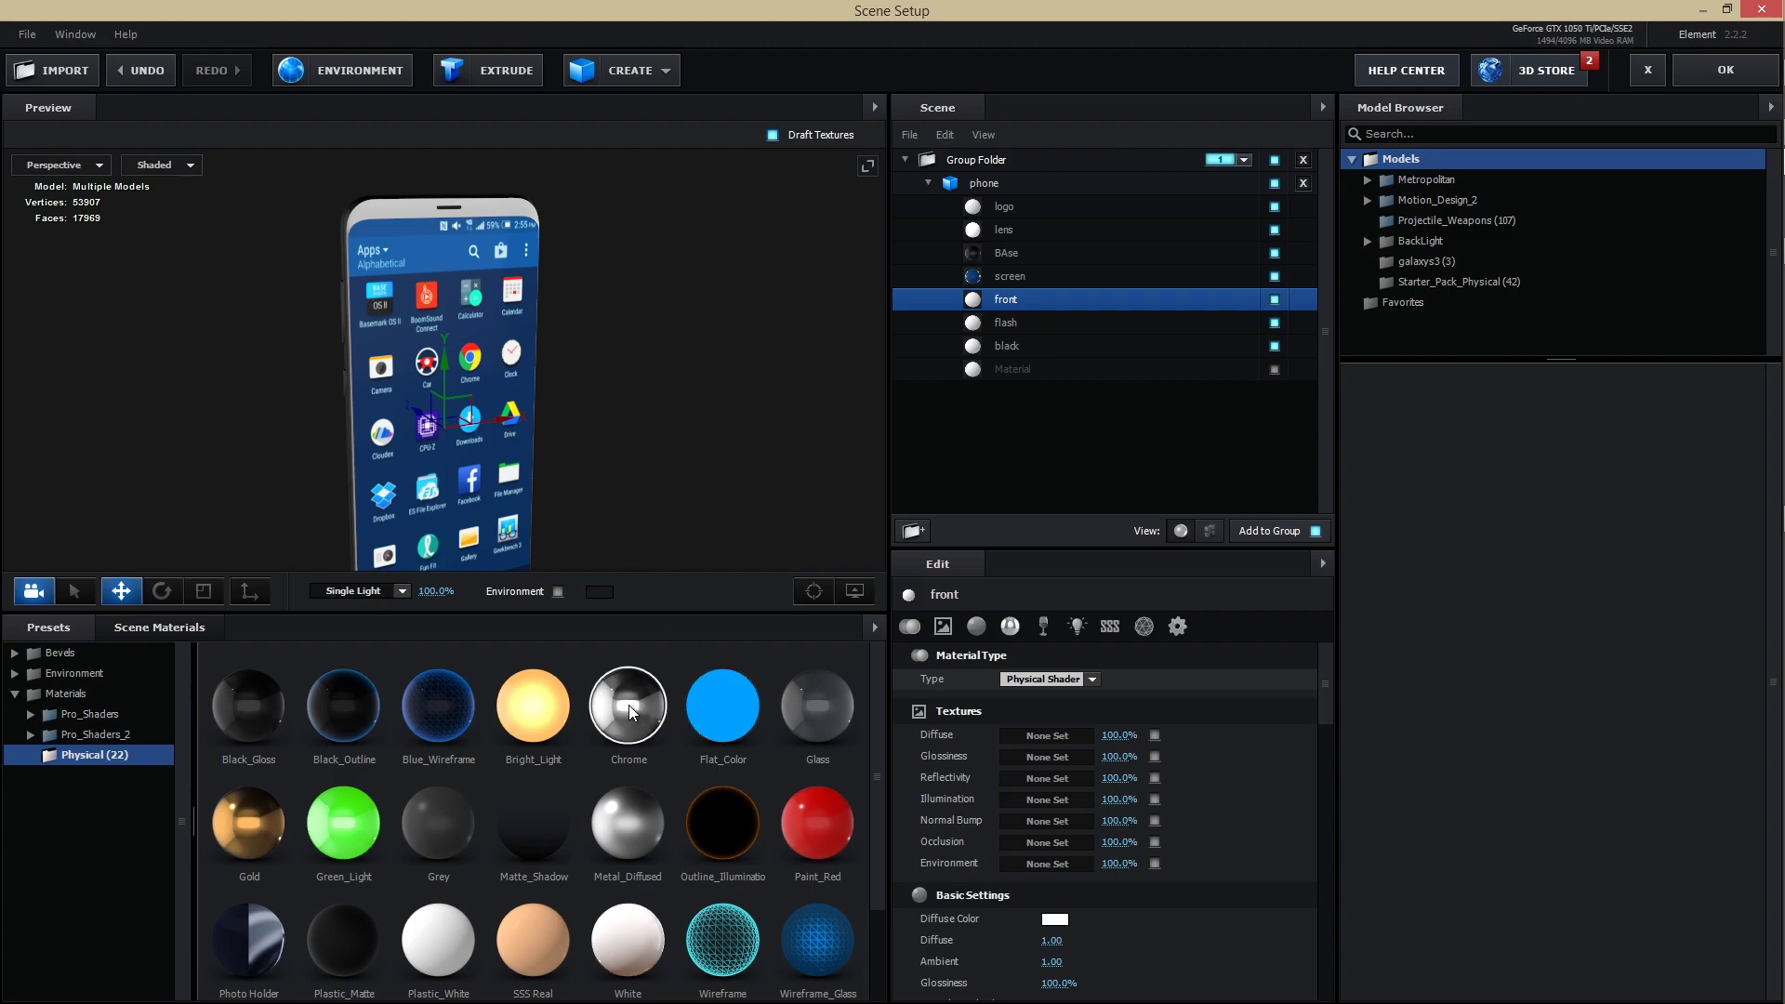
drag(621, 708, 1013, 298)
drag(619, 388, 700, 370)
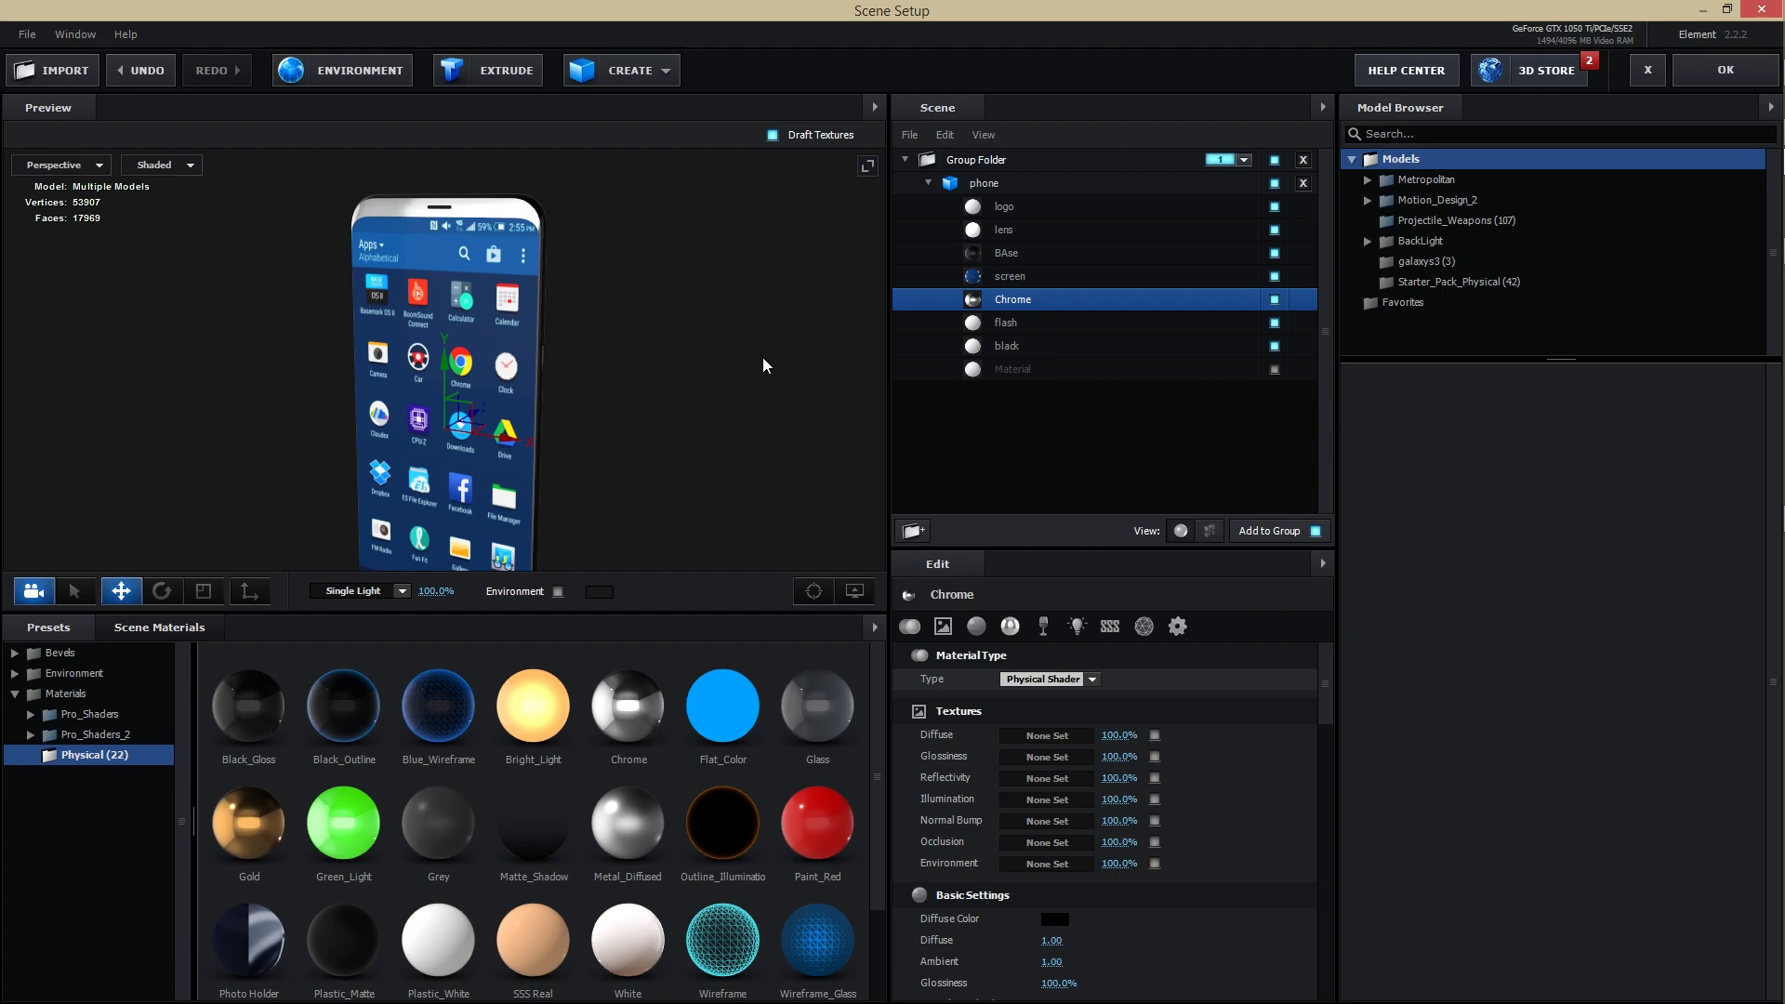
Step: Rename the phone's Chrome material as Front
double_click(1008, 293)
text(Front)
key(Return)
Step: Load flashthing from the textures folder as the diffuse texture of the phone's flash material
click(1014, 326)
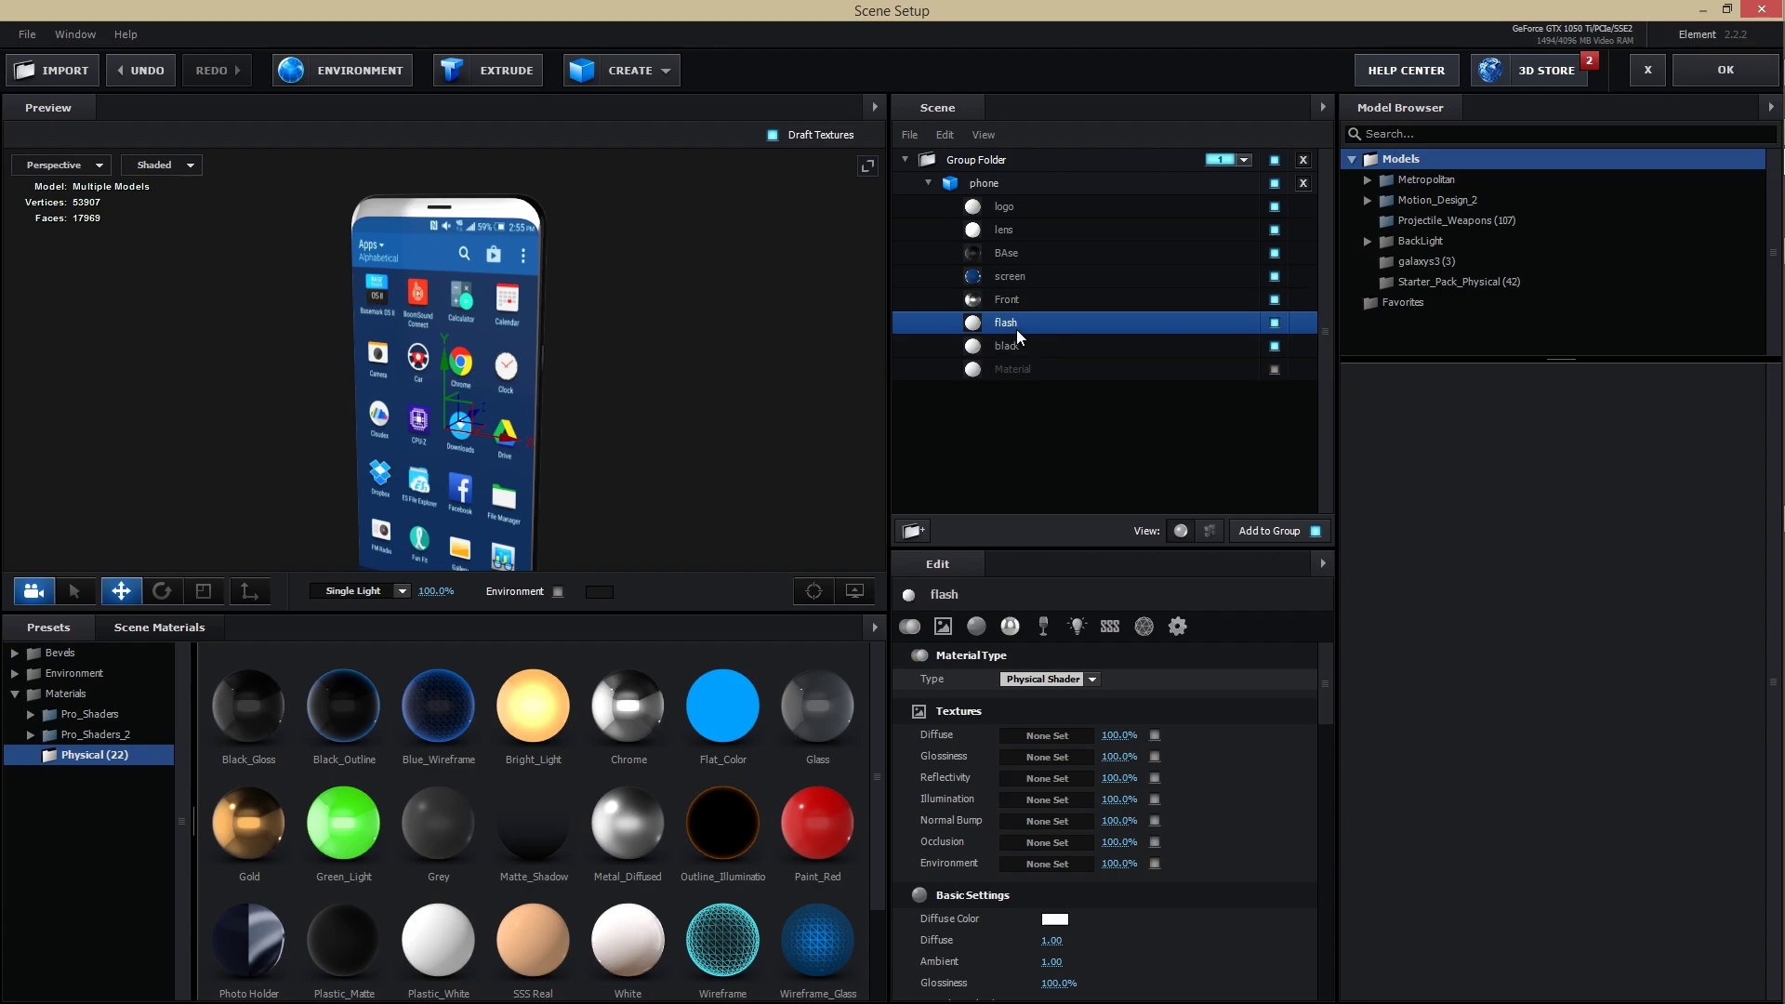
drag(673, 366, 654, 311)
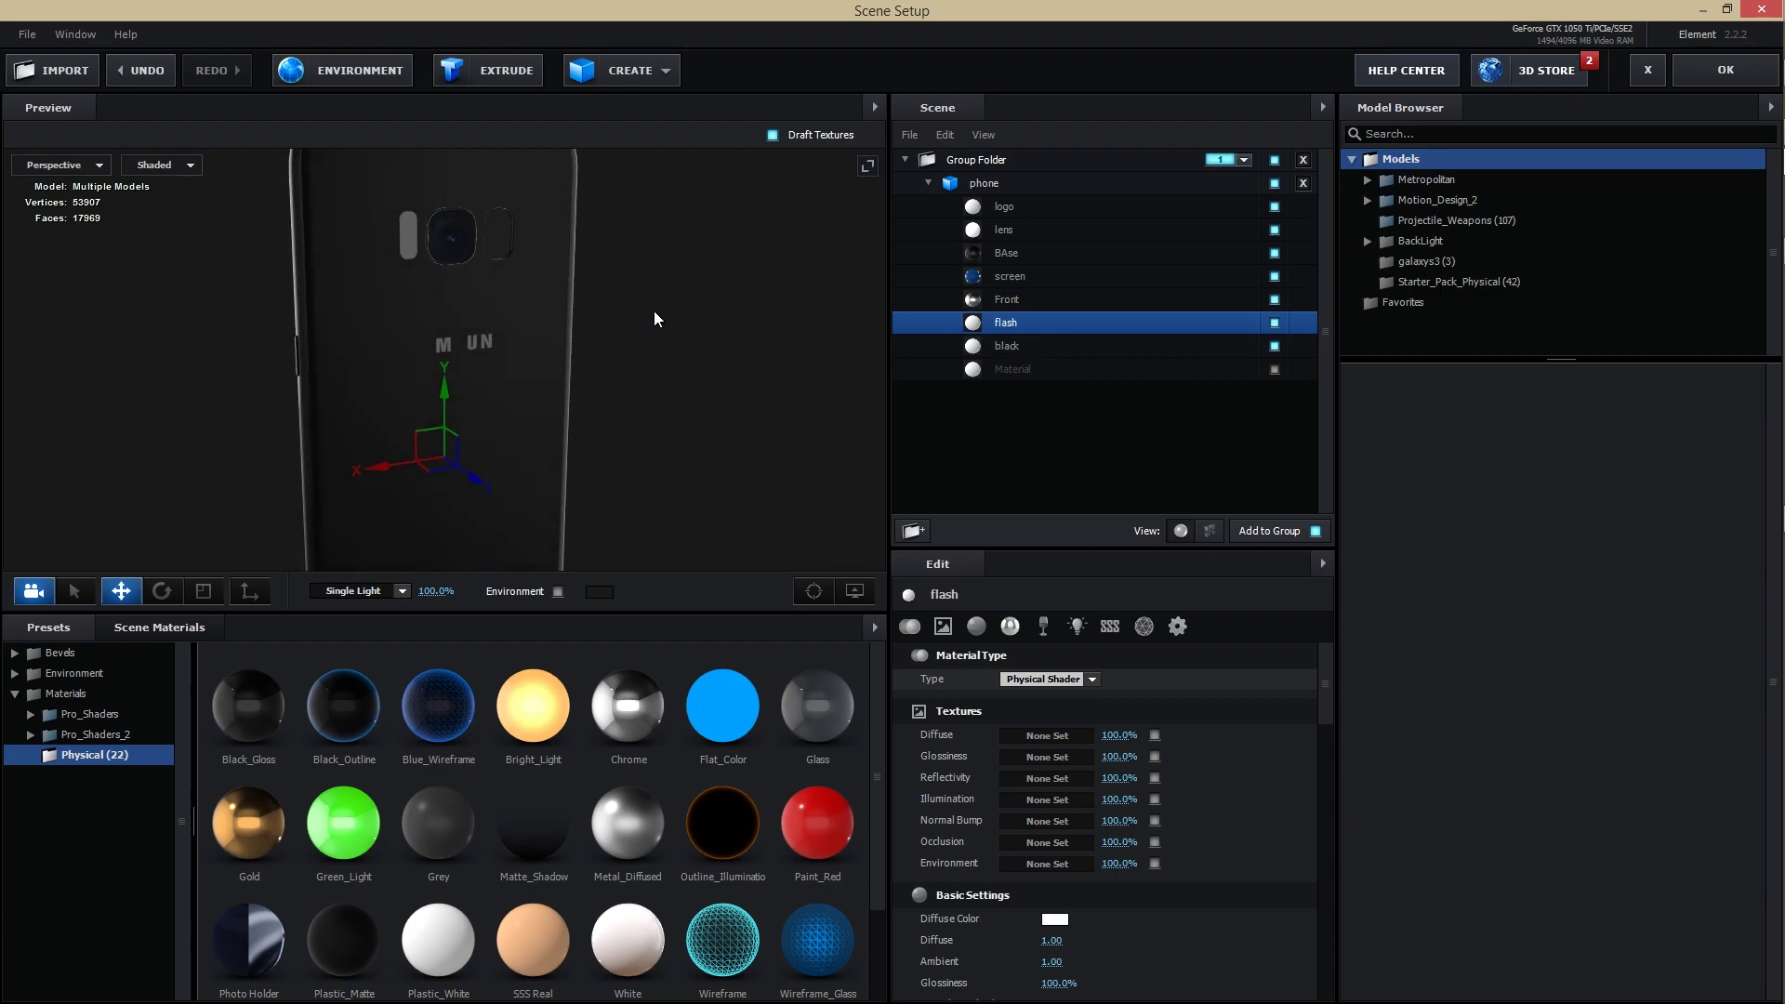
click(1047, 736)
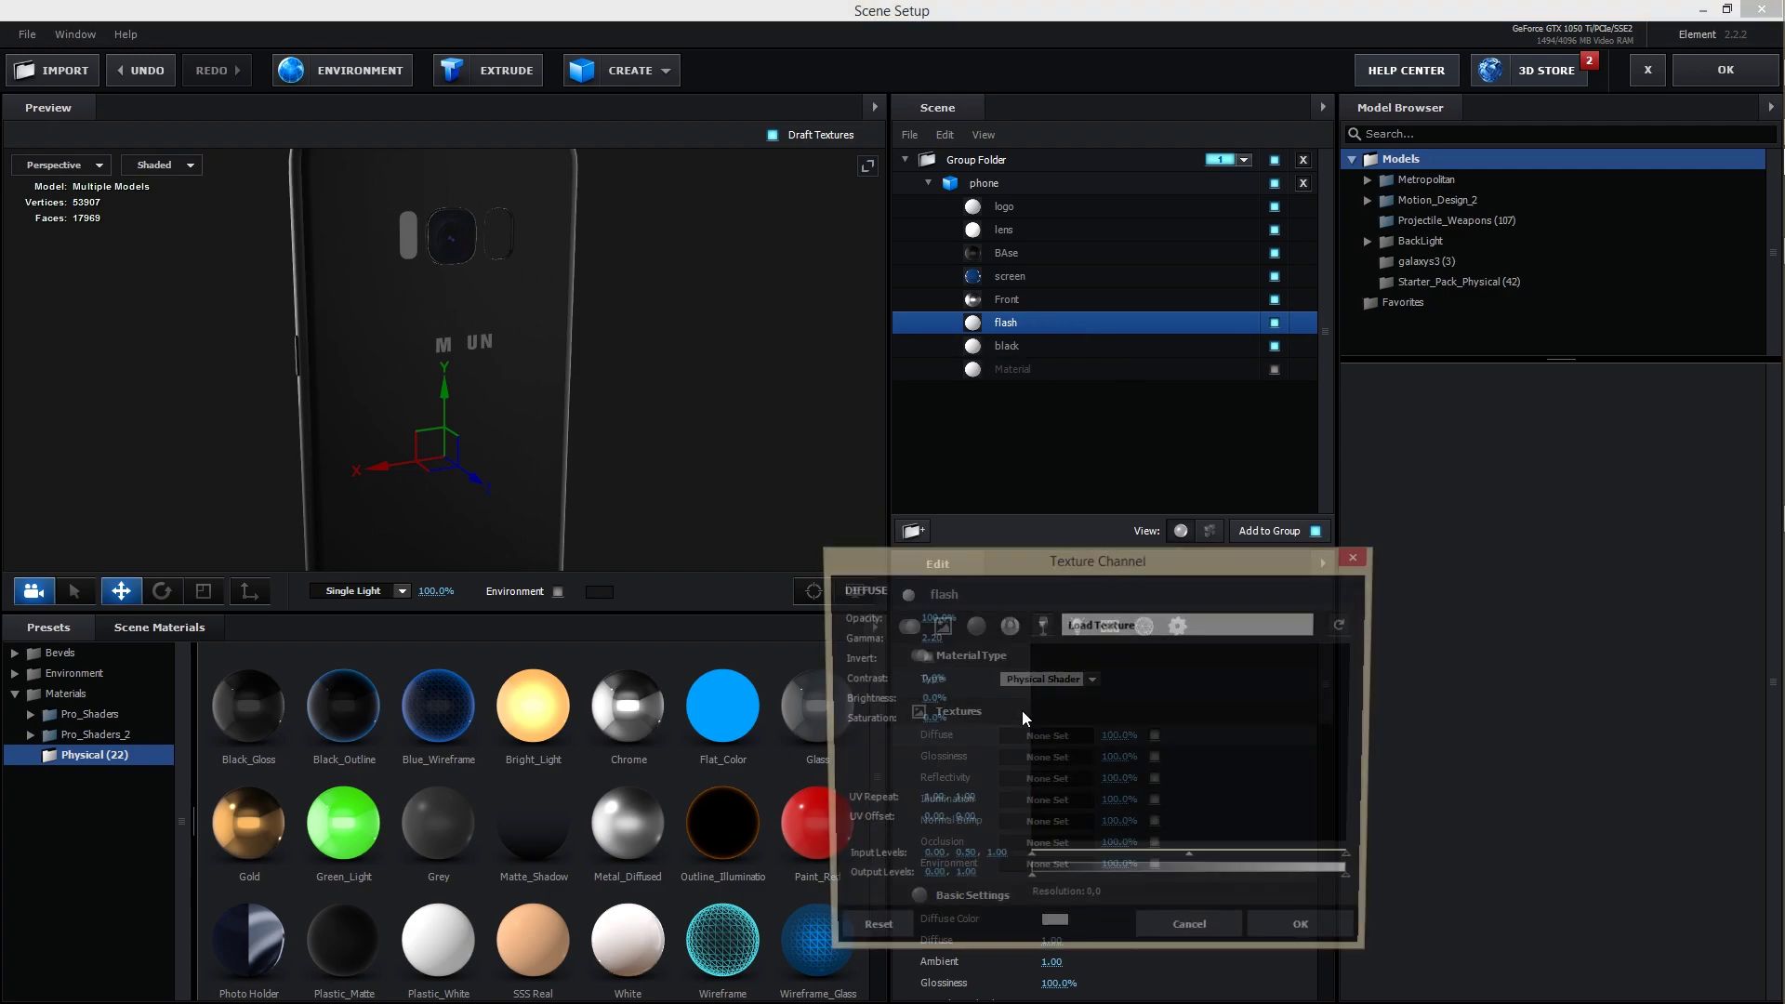
click(1120, 634)
click(684, 300)
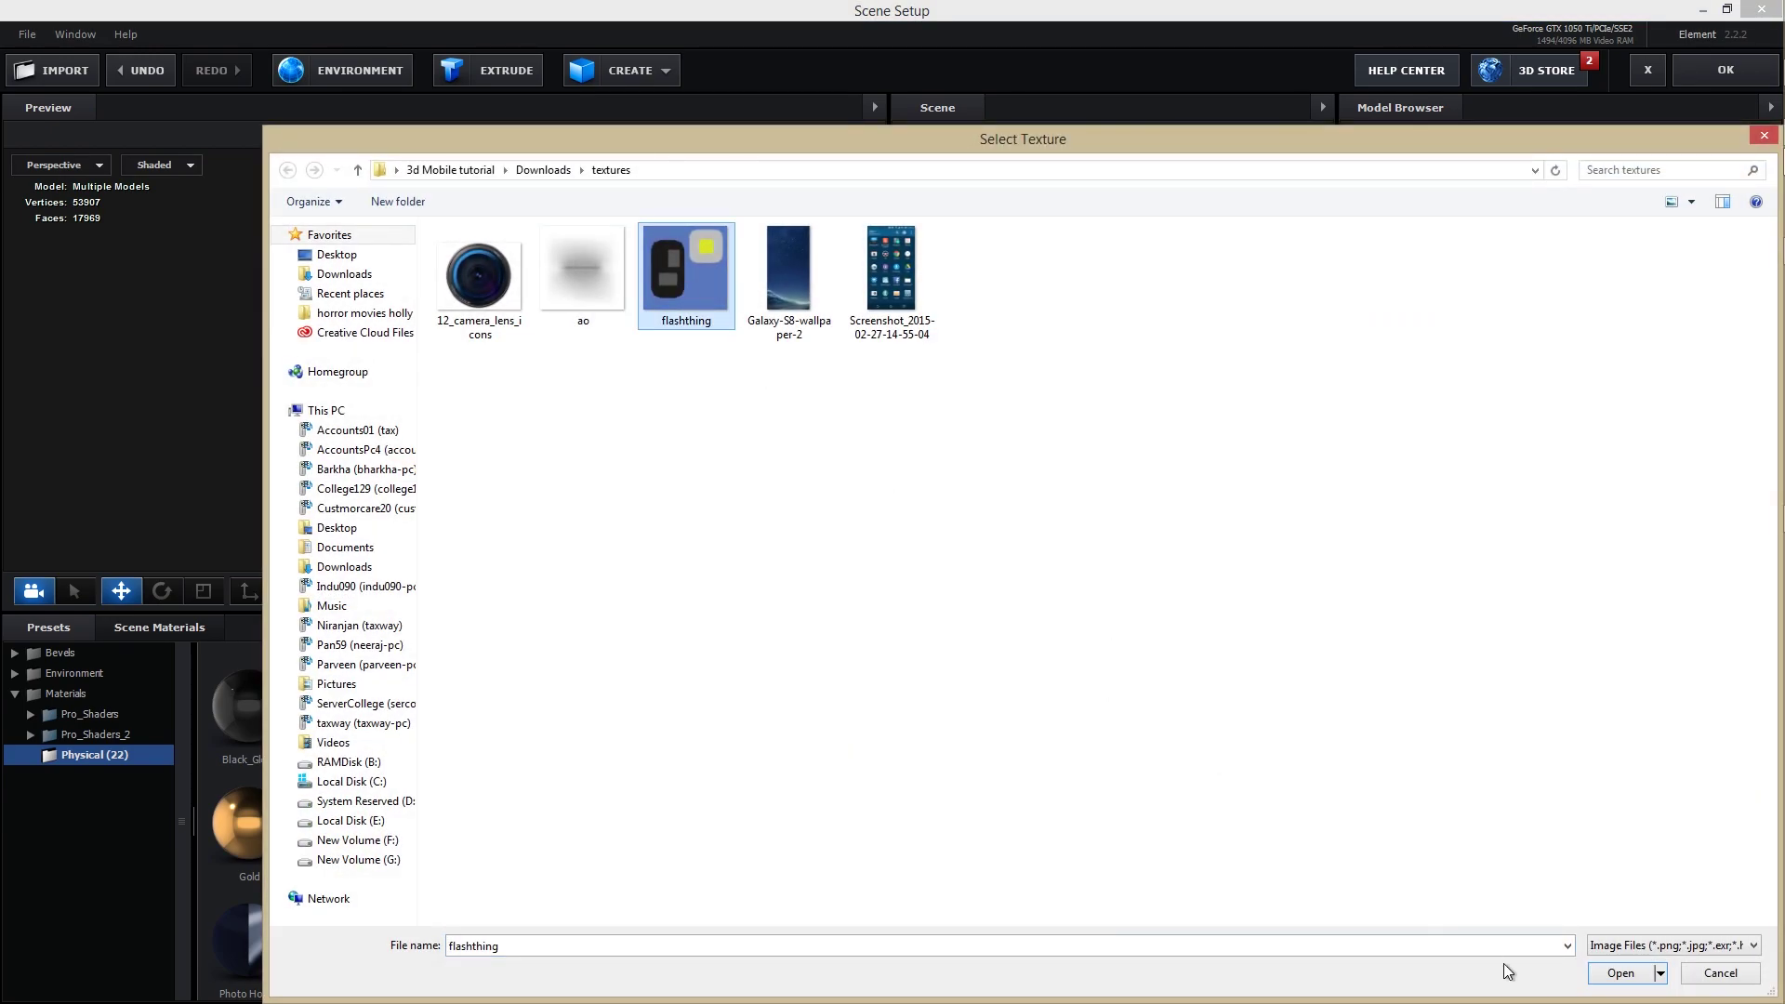
click(1620, 972)
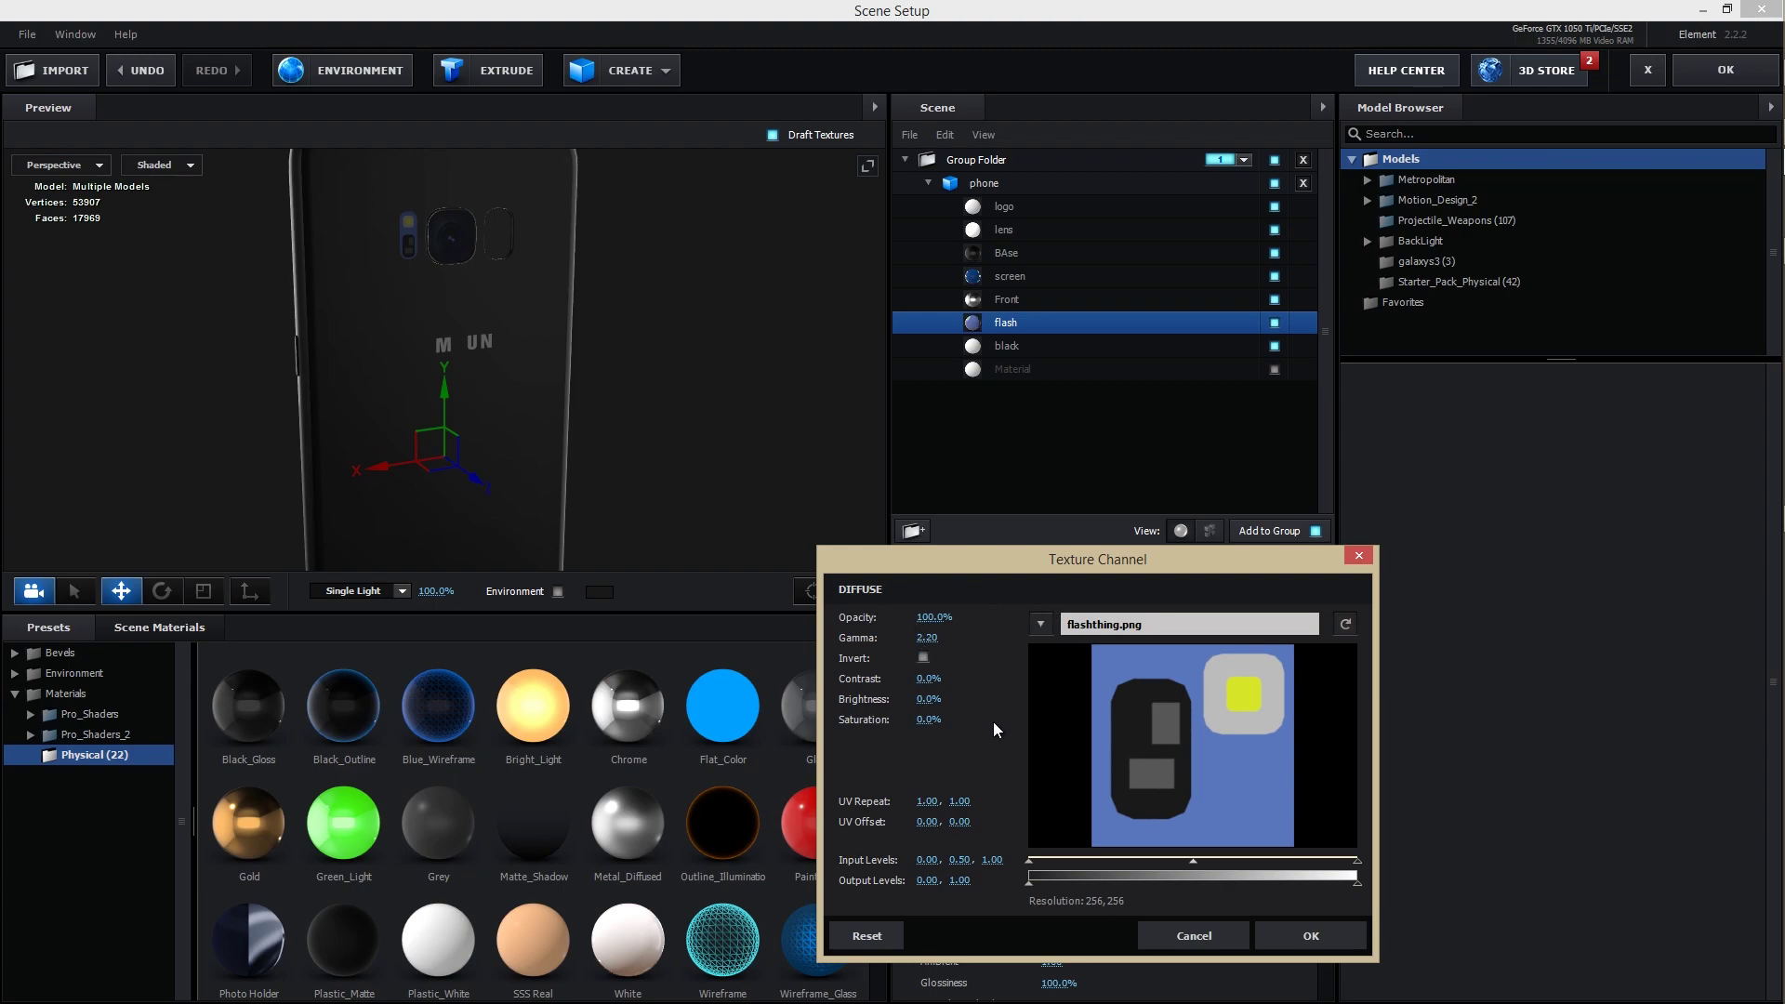
Step: Set the flash texture's saturation to 10%, brightness to 4% and contrast to 16%, and accept the settings
drag(912, 722, 932, 721)
drag(936, 722, 947, 679)
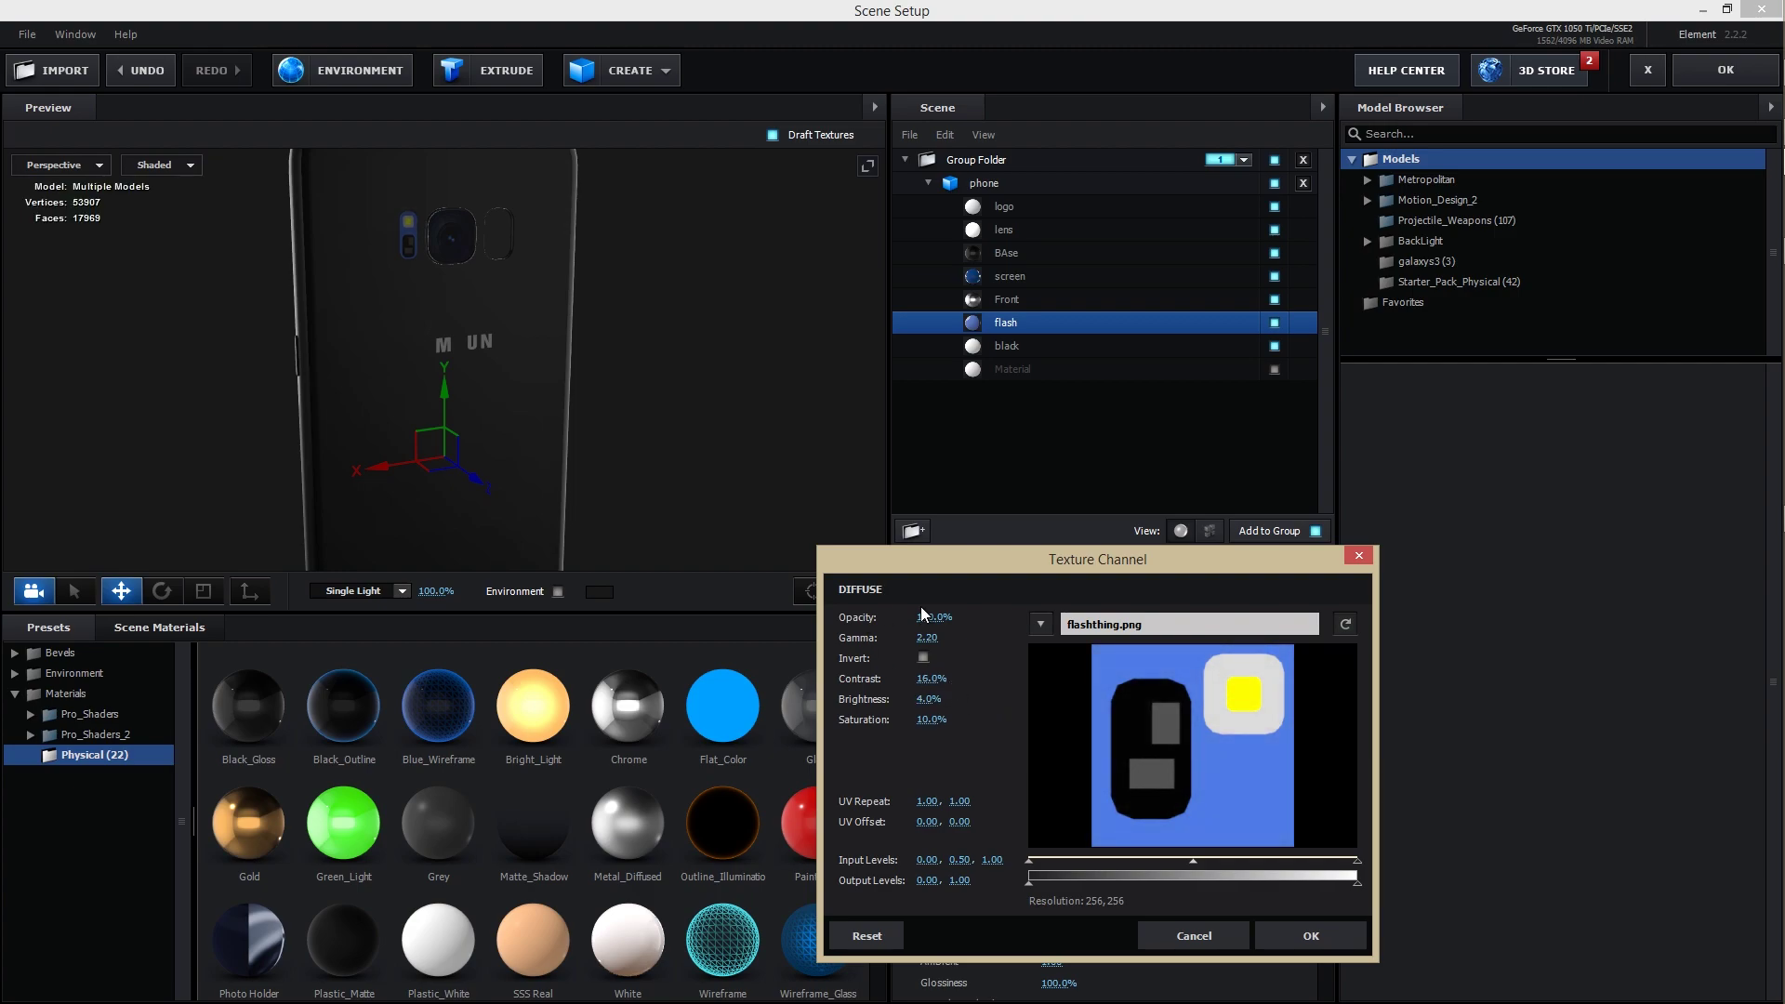
click(1309, 939)
Step: Hide the logo part on the back of the phone
drag(818, 493, 711, 470)
click(1002, 207)
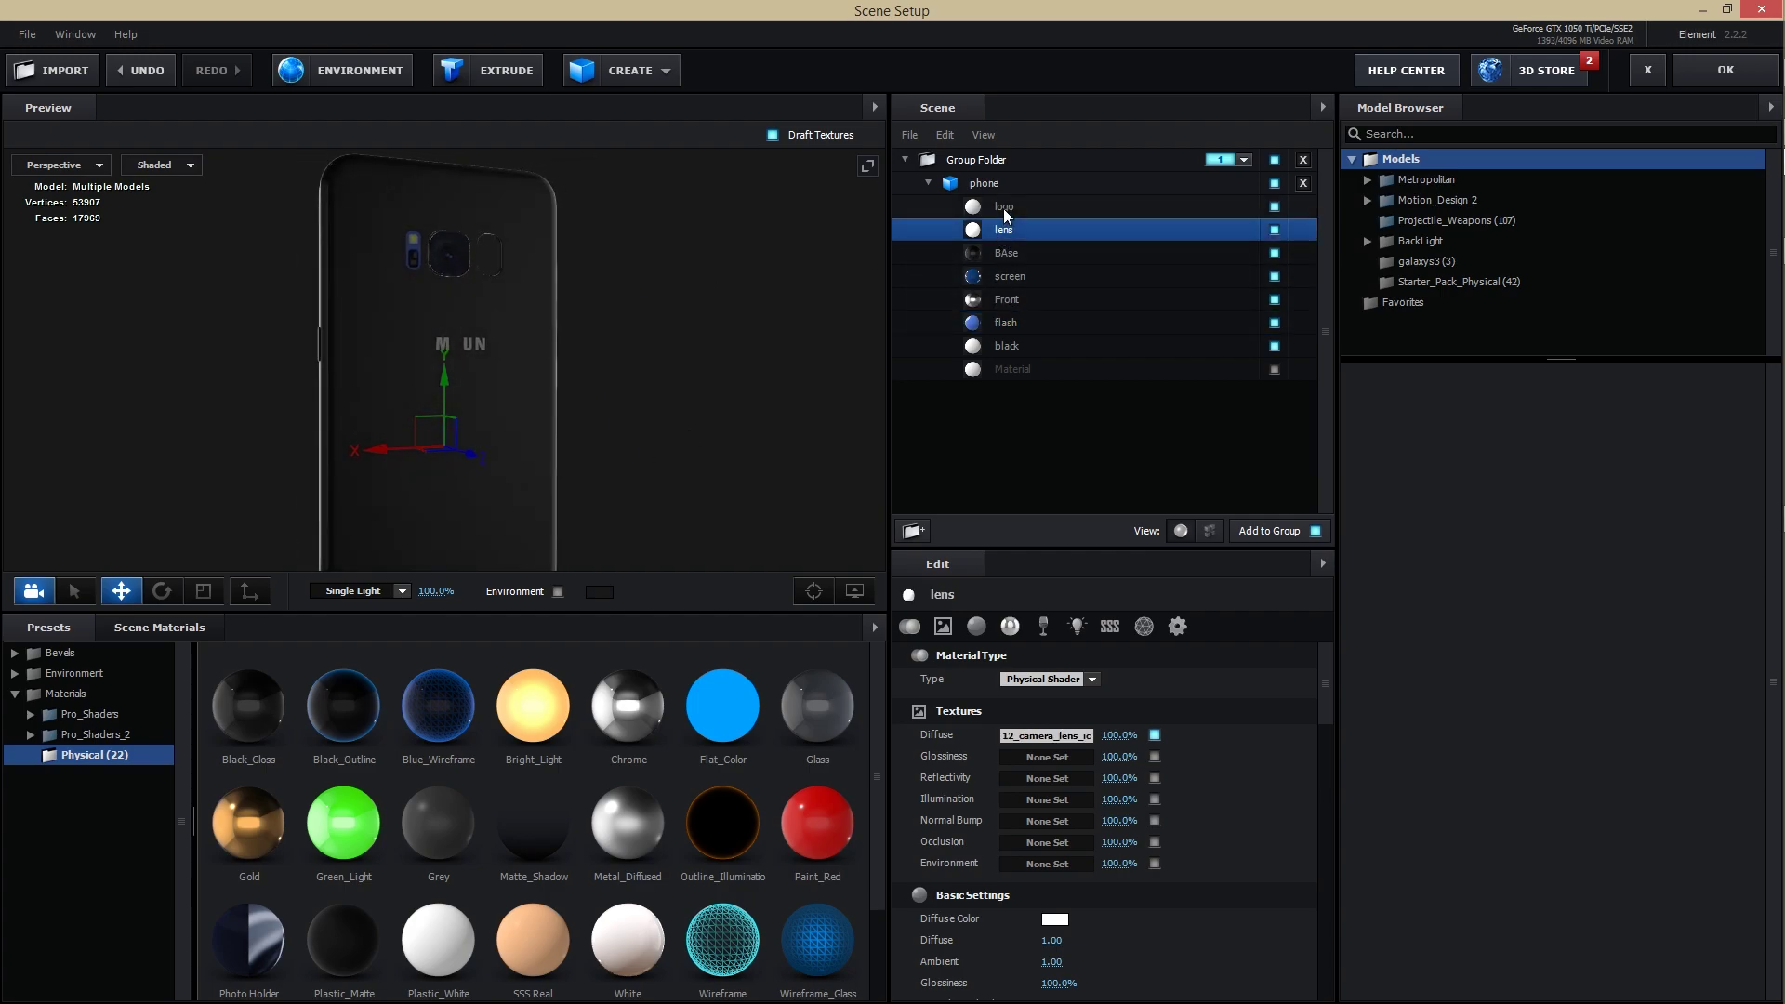
click(1275, 206)
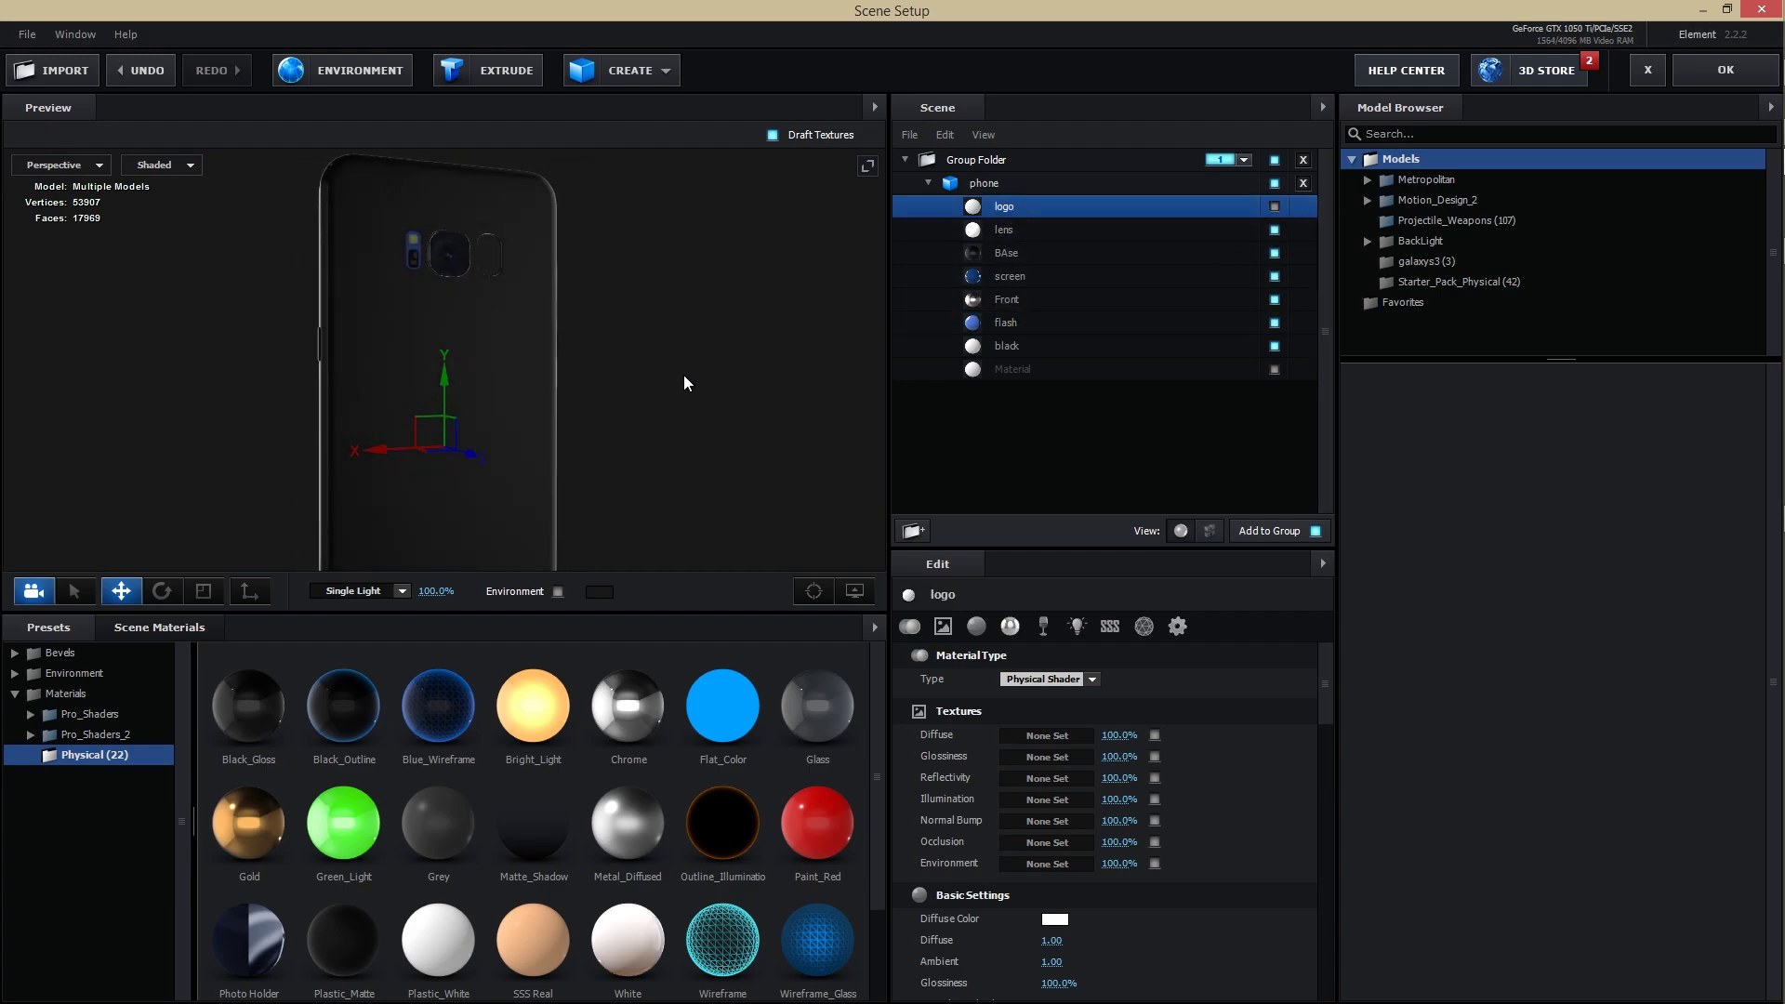
Step: Extrude the MEDIA ONOFF text and rotate it about the vertical axis to read correctly from the phone's back
click(483, 71)
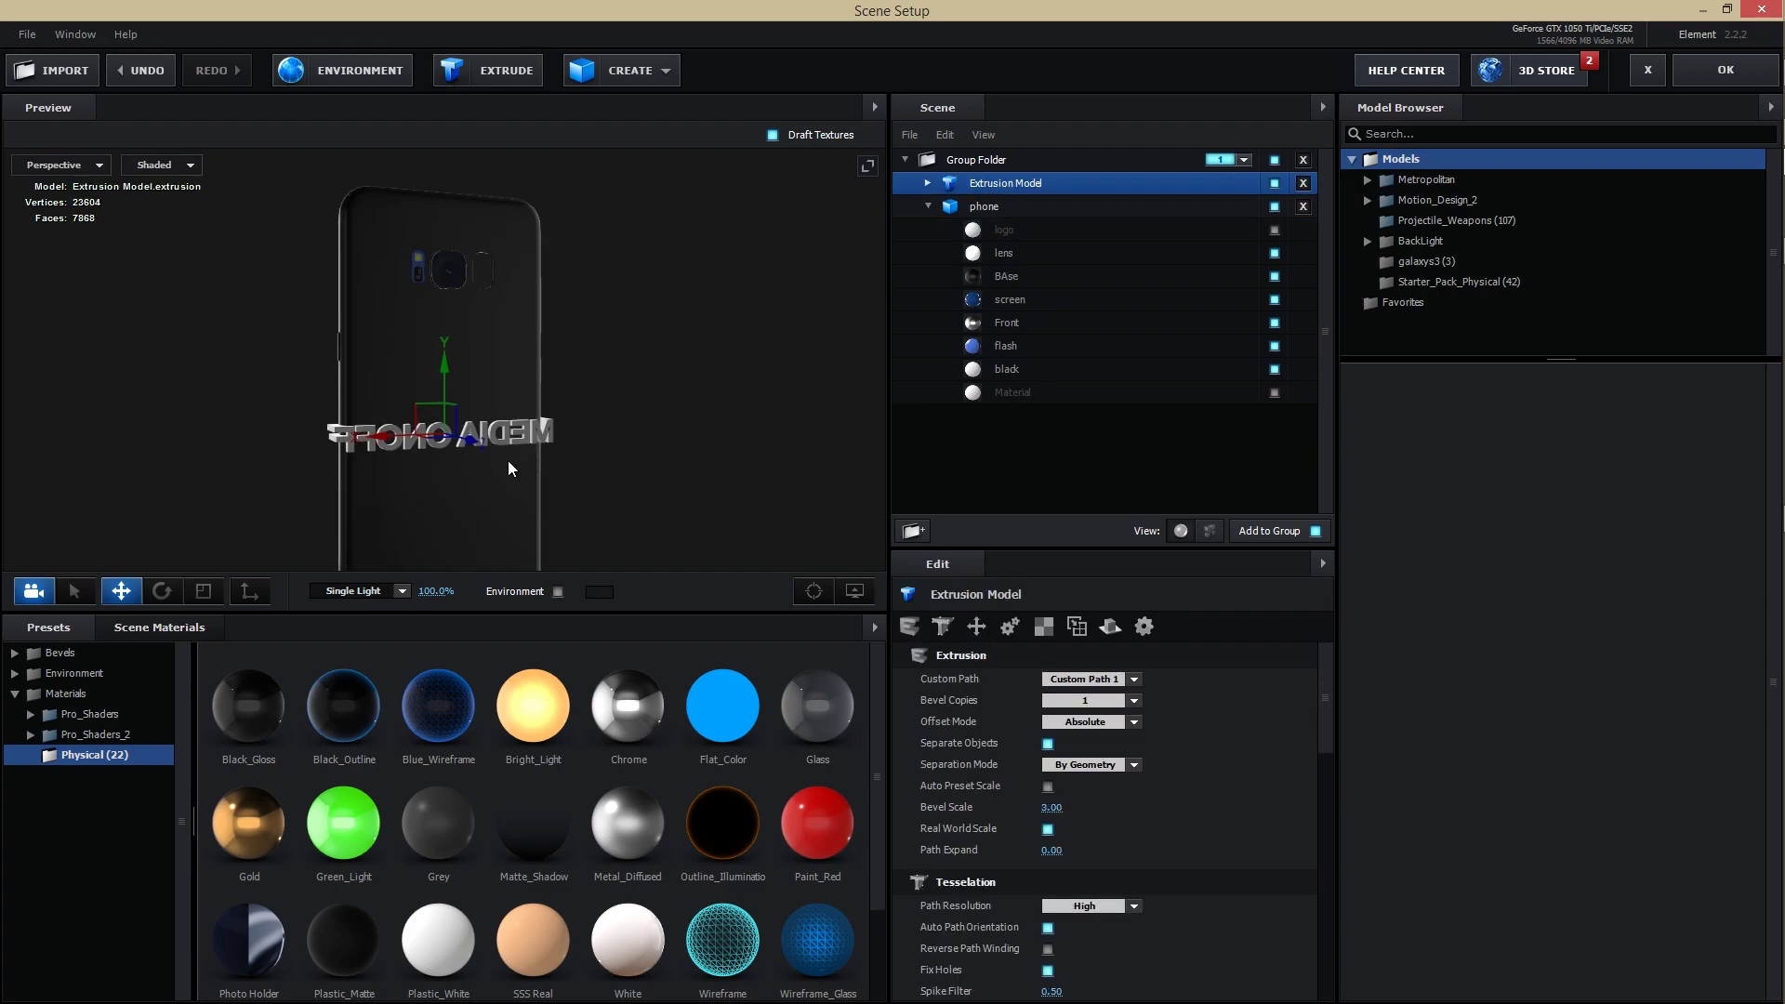
click(162, 592)
drag(411, 437, 773, 437)
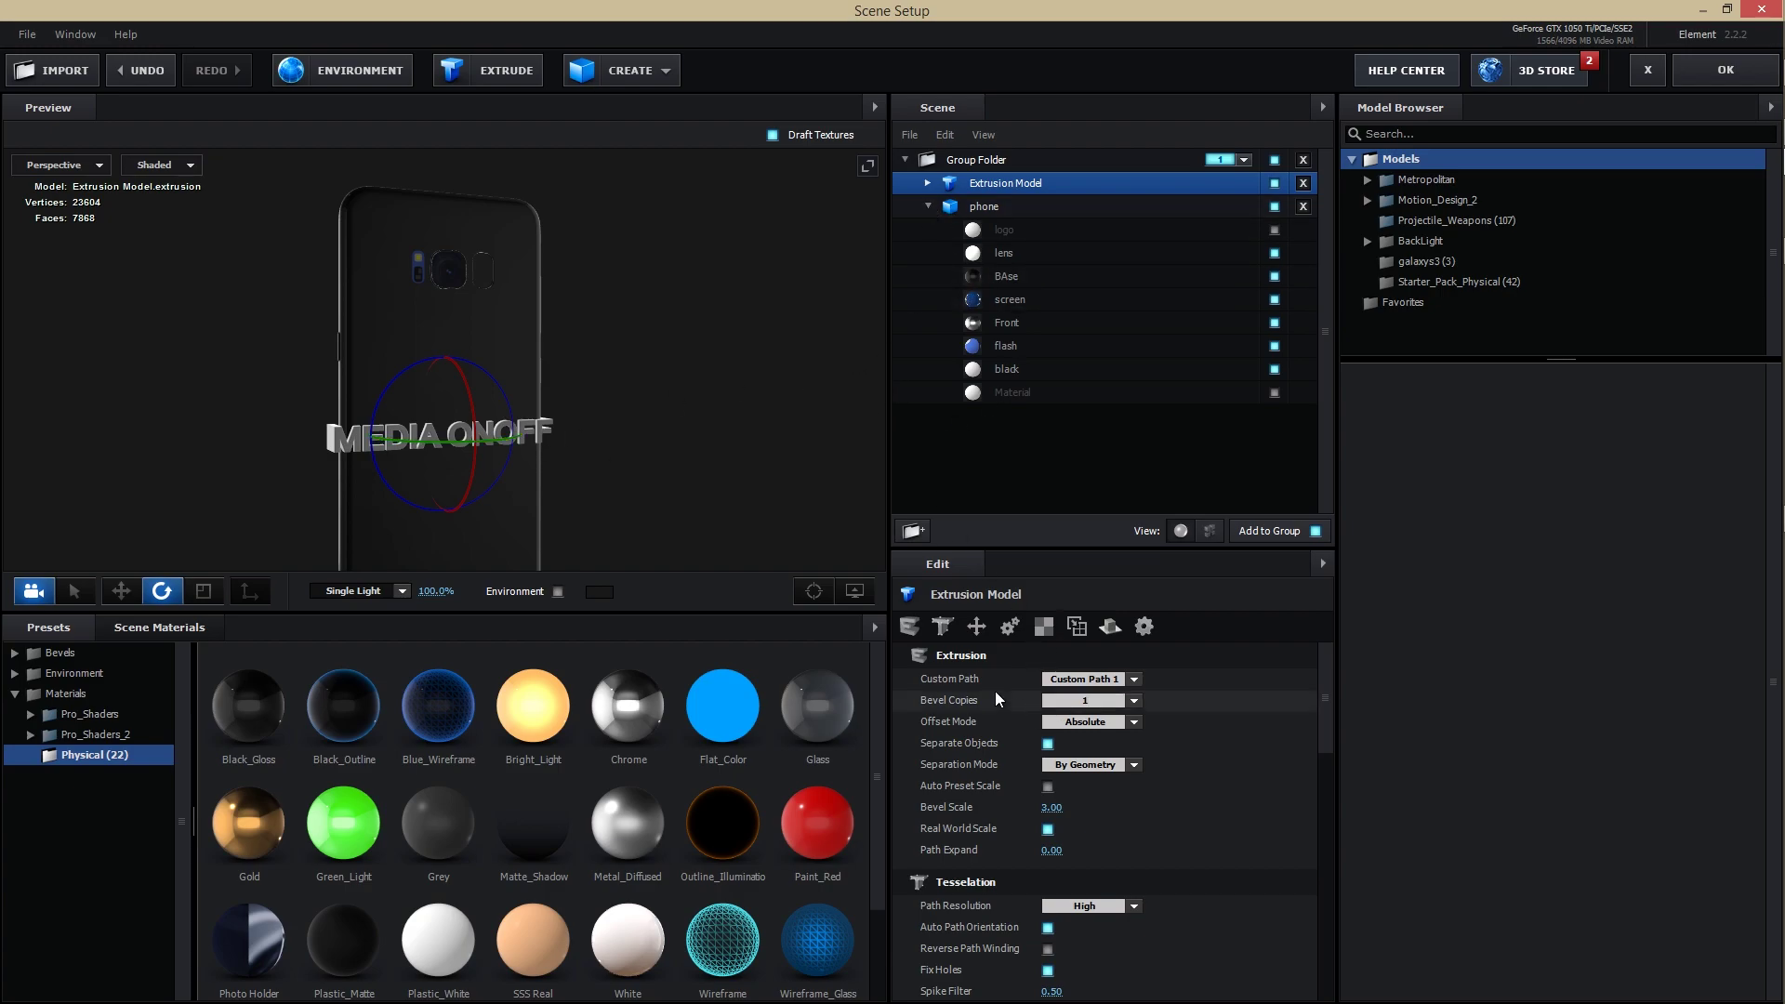
Step: Scale the extruded text to 70% and move it to about 0.25 on Y and 0.06 on Z
click(976, 626)
mouse_move(1050, 700)
mouse_down()
mouse_move(986, 714)
mouse_move(1023, 714)
mouse_up()
click(122, 592)
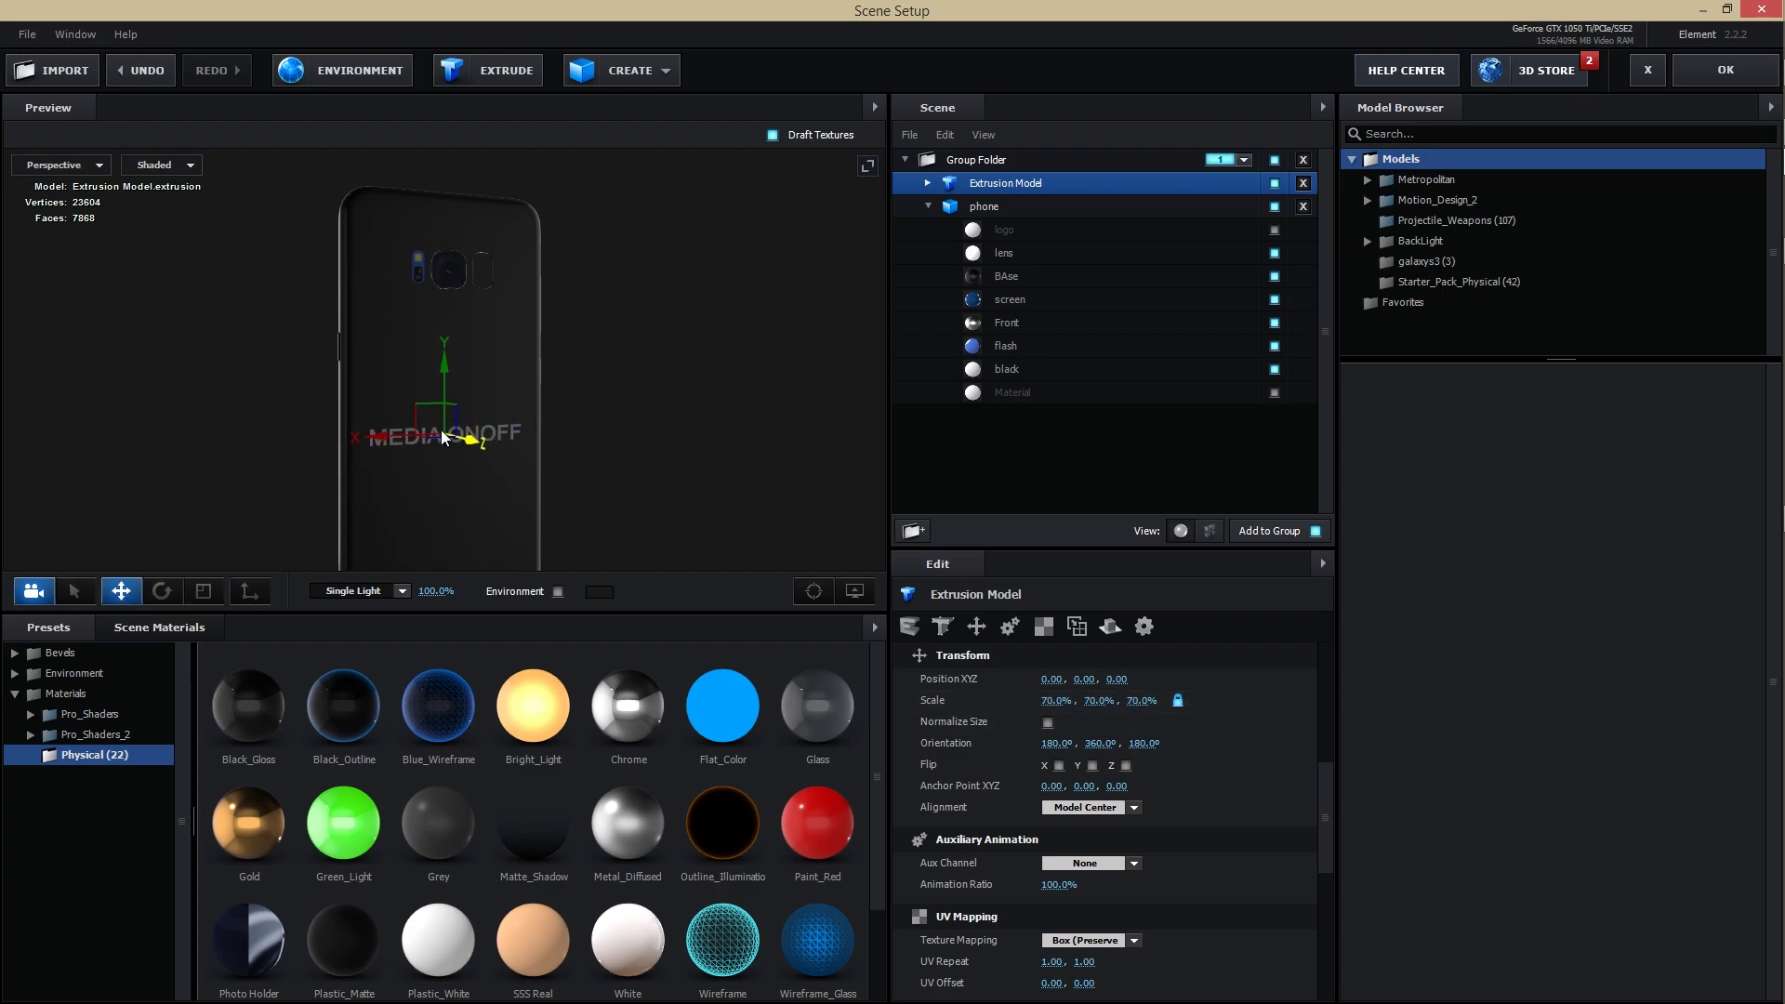
drag(476, 445, 604, 515)
mouse_move(445, 342)
mouse_down()
mouse_move(443, 279)
mouse_move(444, 306)
mouse_up()
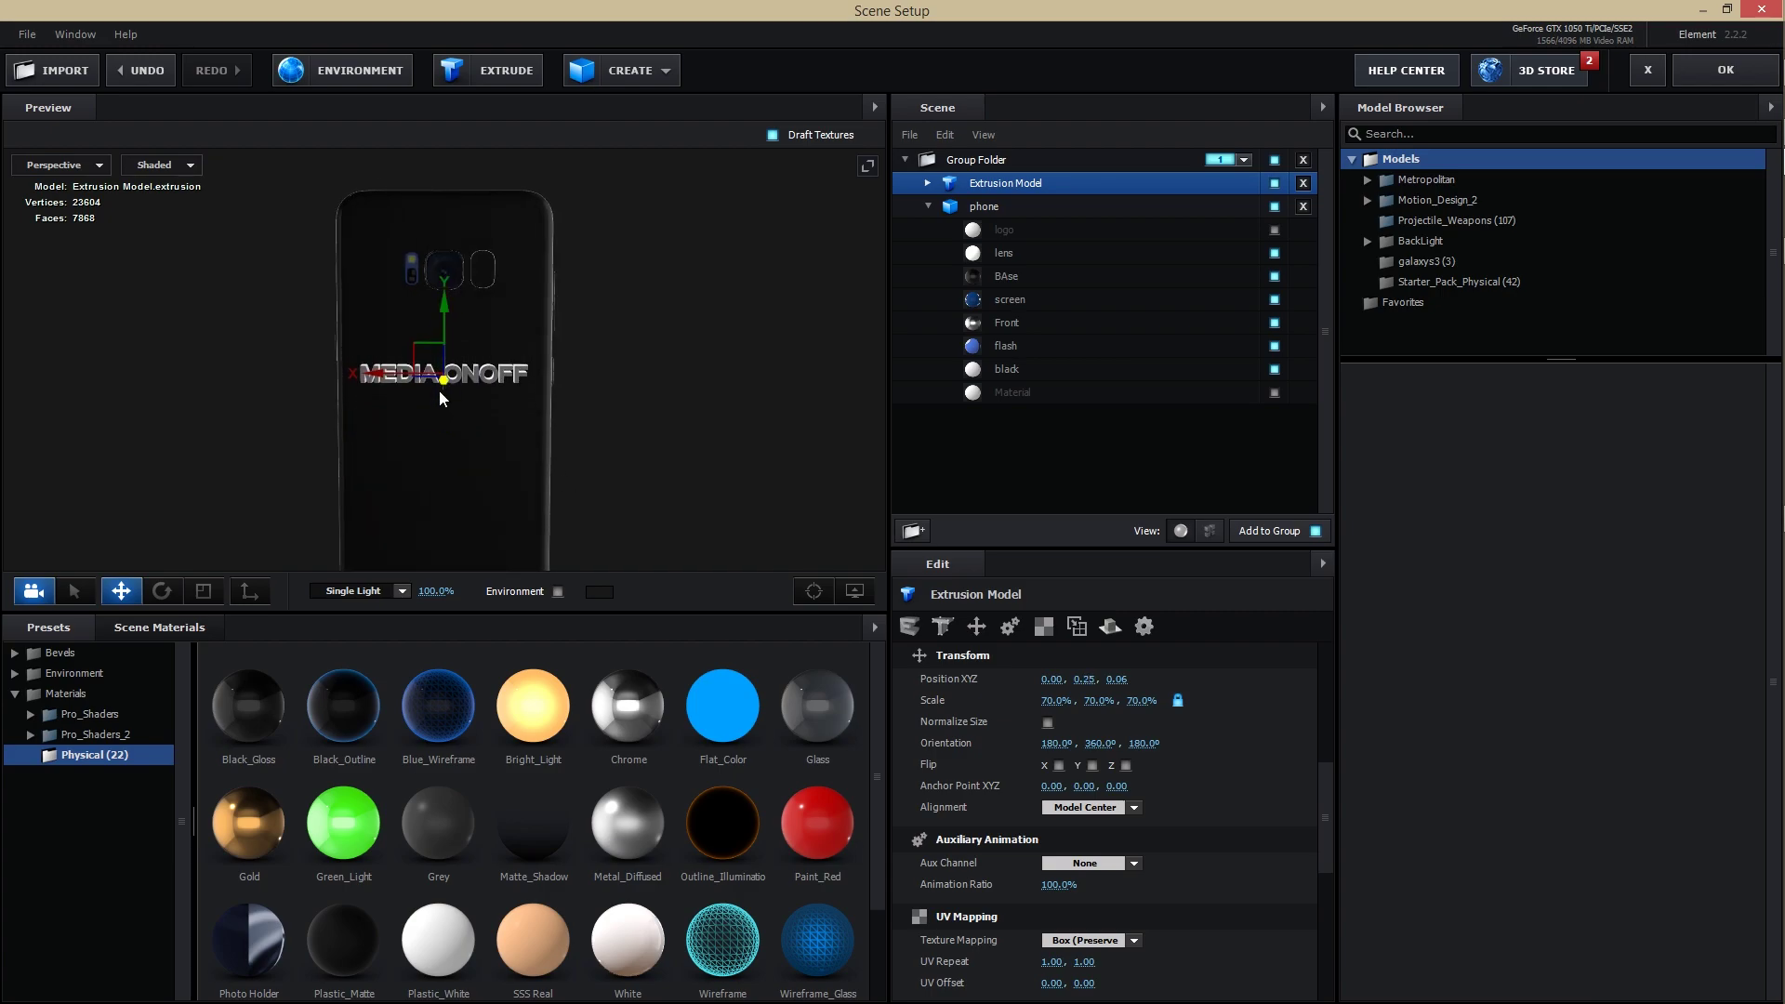
Step: Set the extruded text's scale to 30% on all axes
drag(1051, 702, 984, 703)
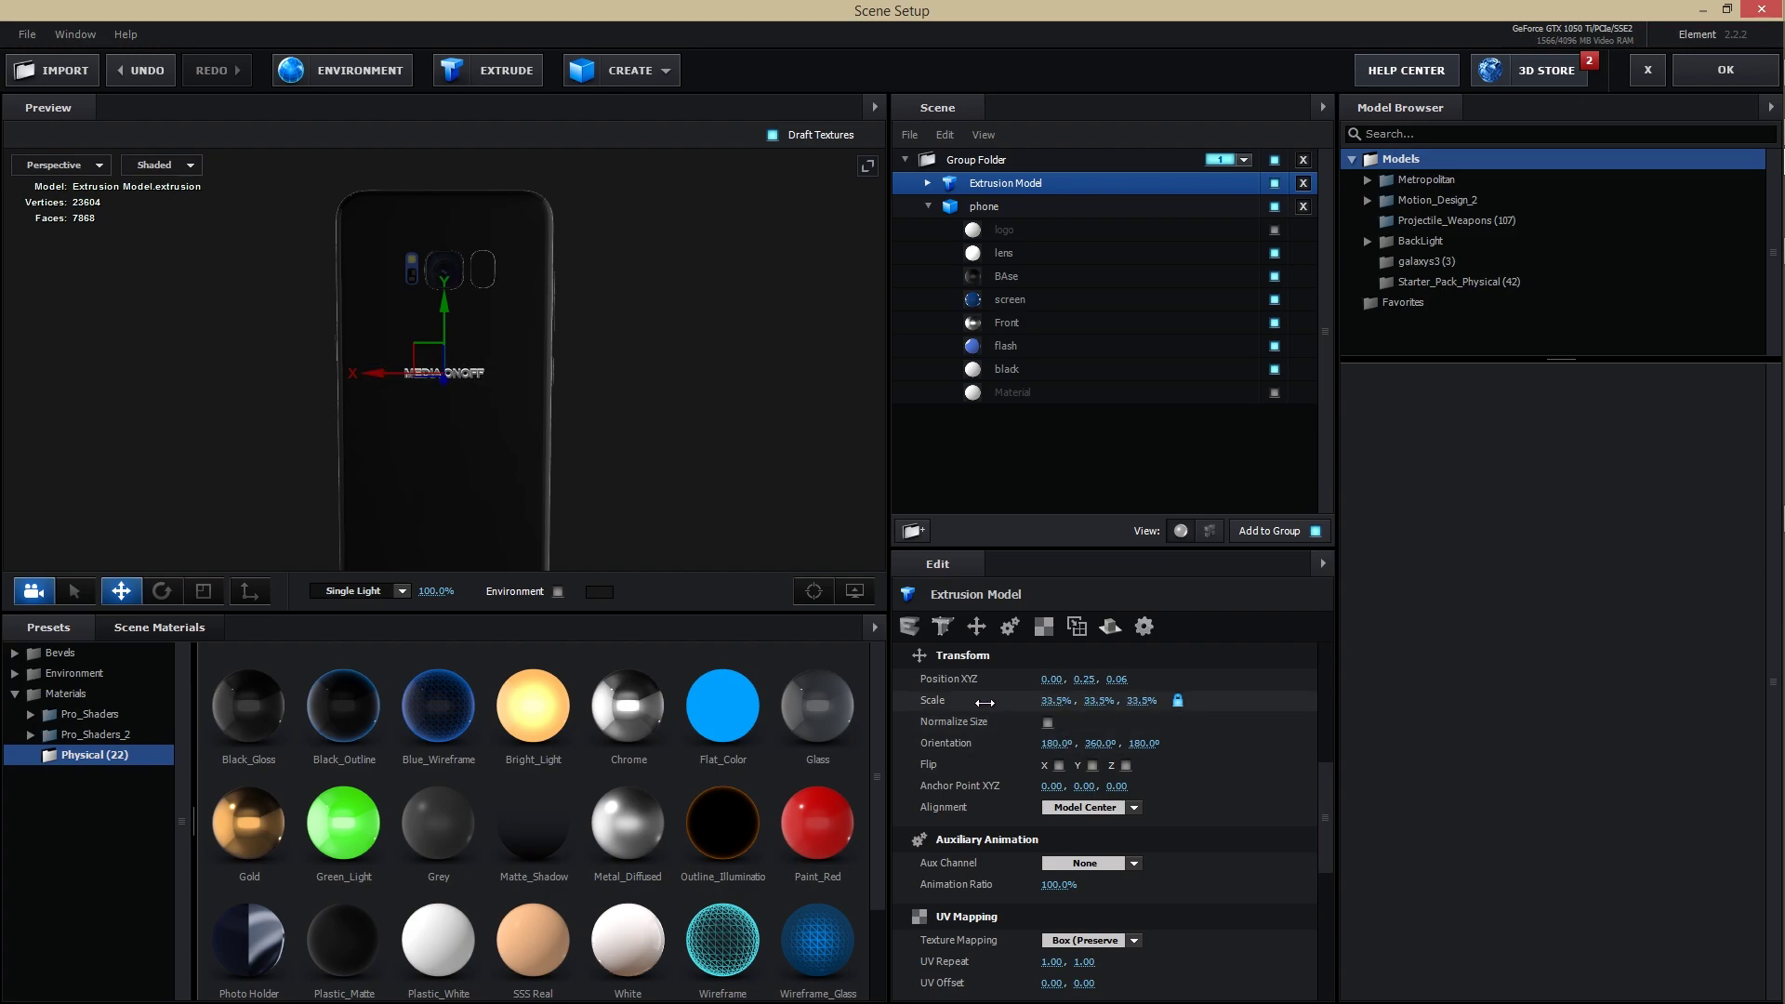
click(1047, 699)
text(30)
key(Return)
Step: Move the extruded text up toward the camera and against the phone's back, to about 0.37 on Y and 0.03 on Z
drag(570, 526, 480, 405)
drag(468, 320, 464, 268)
drag(601, 414, 498, 402)
drag(543, 337, 623, 430)
scroll(532, 288, down, 2)
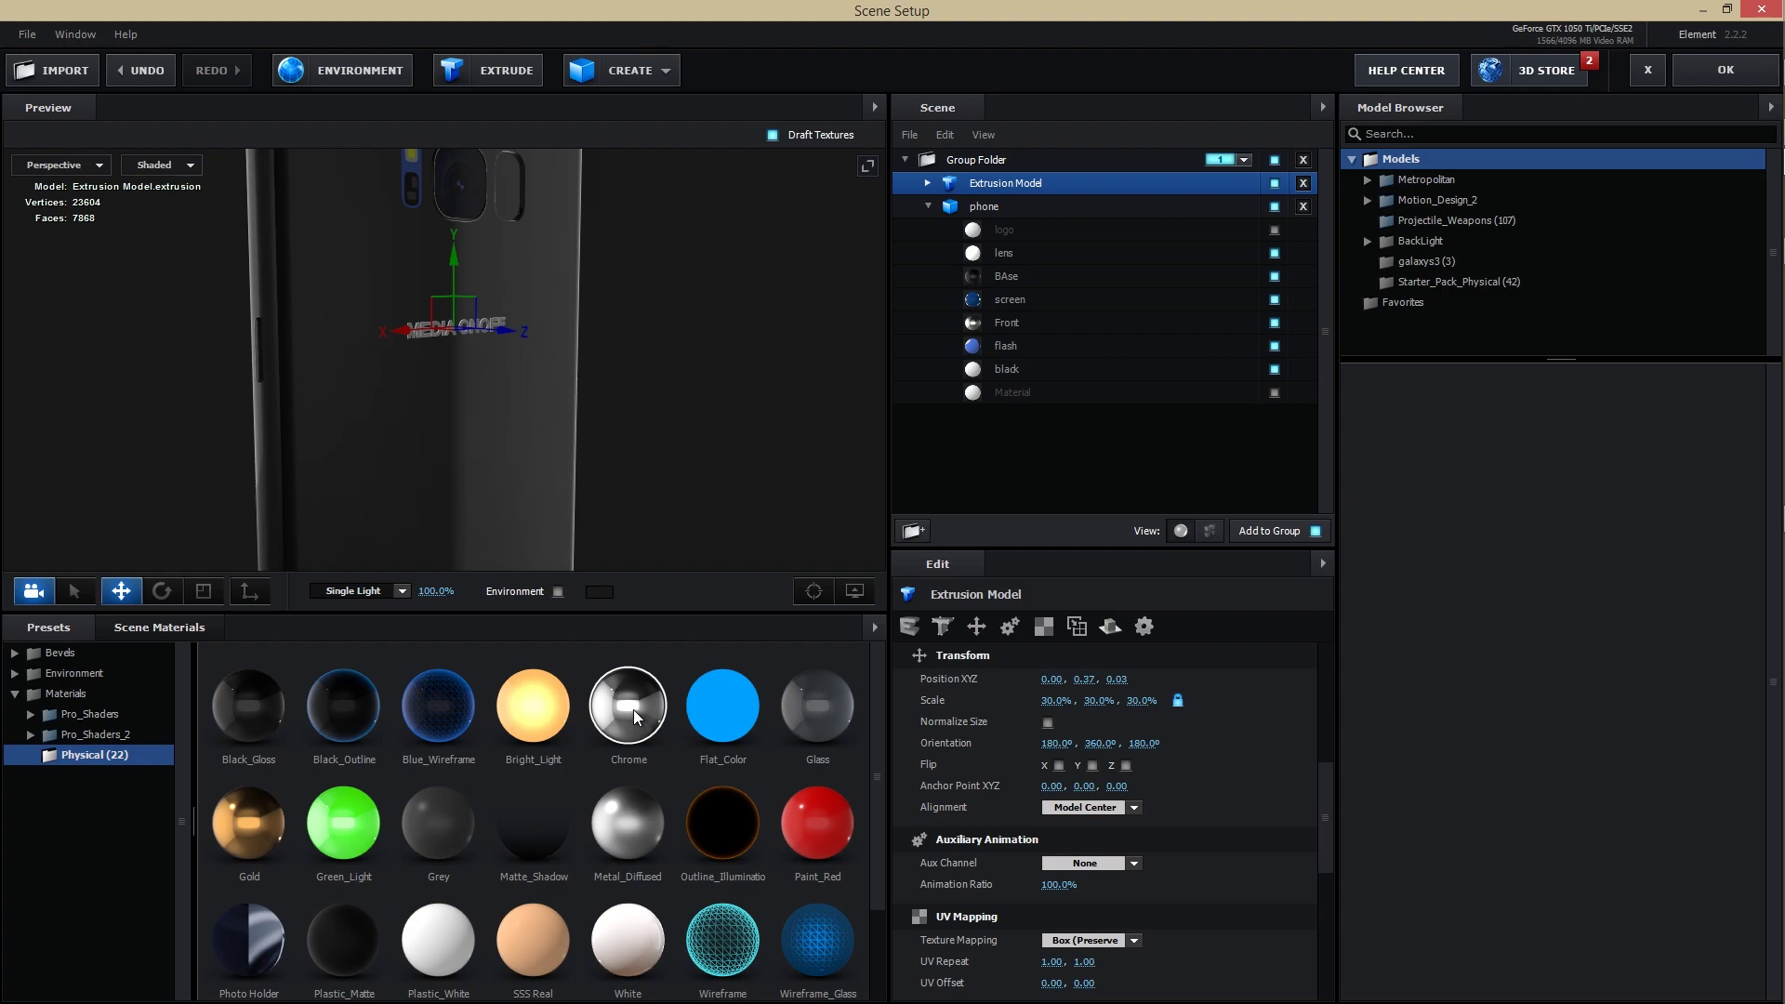
Step: Apply the Chrome material preset to the extruded text's Bevel 1 material
click(922, 182)
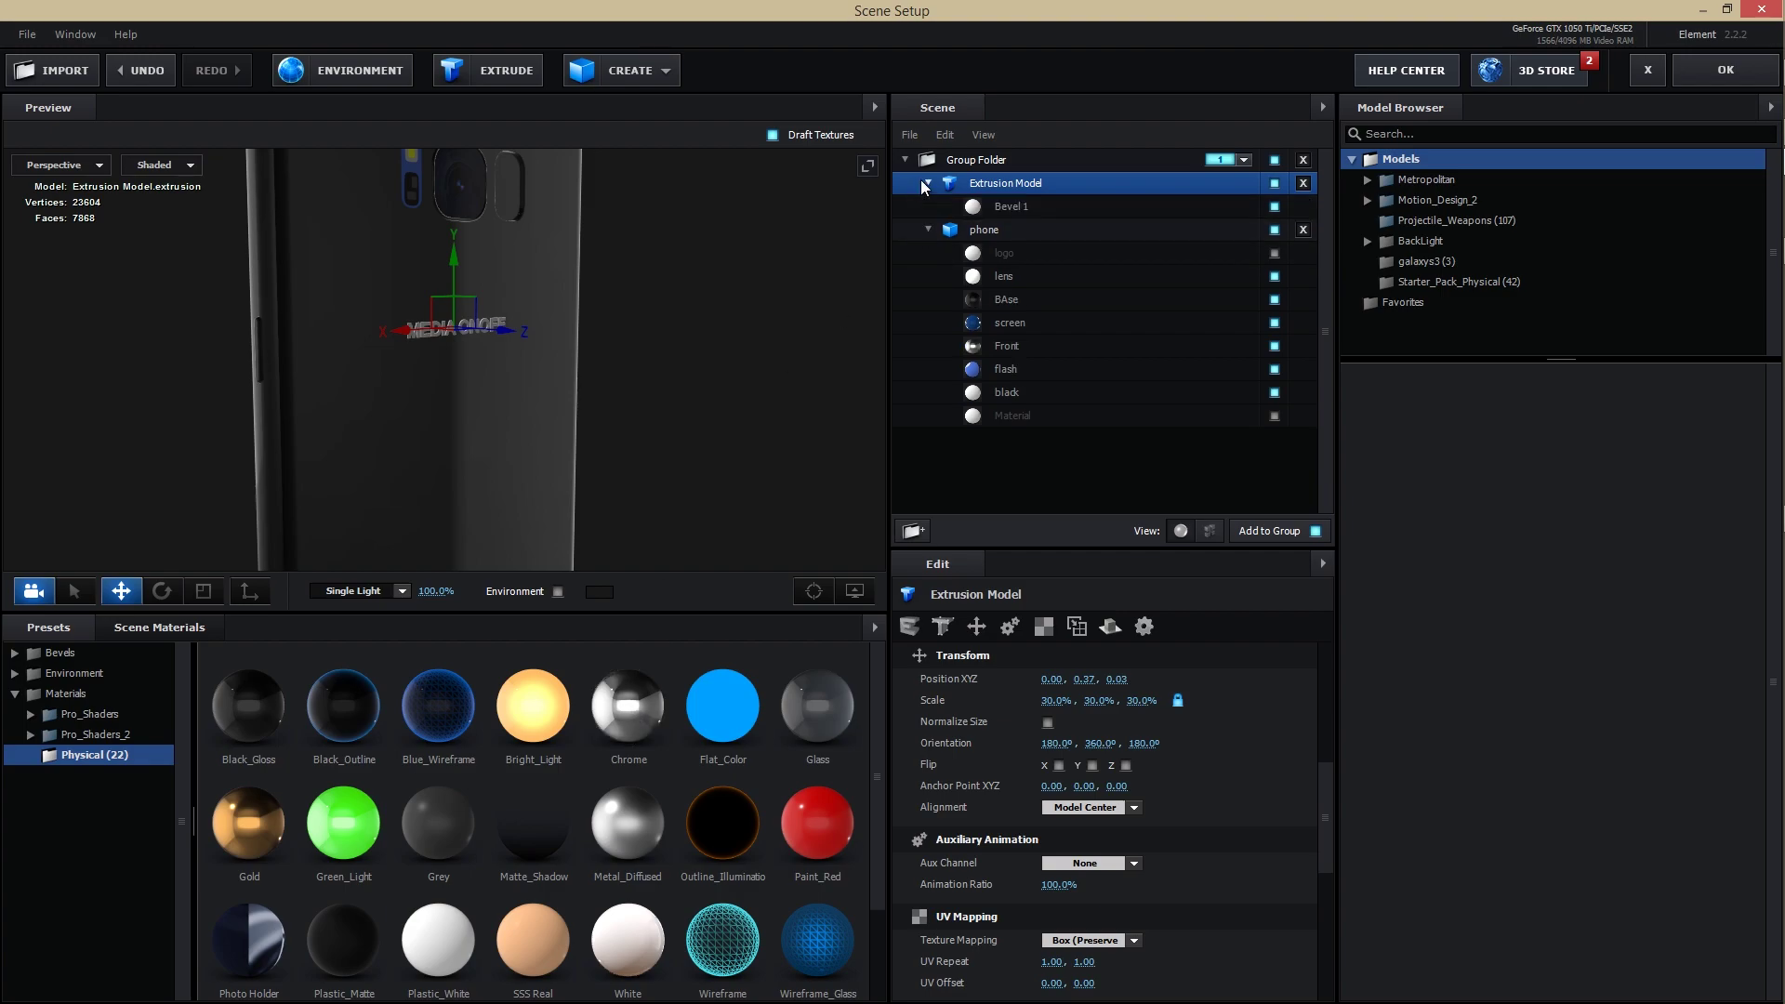
click(993, 208)
drag(641, 693, 1000, 206)
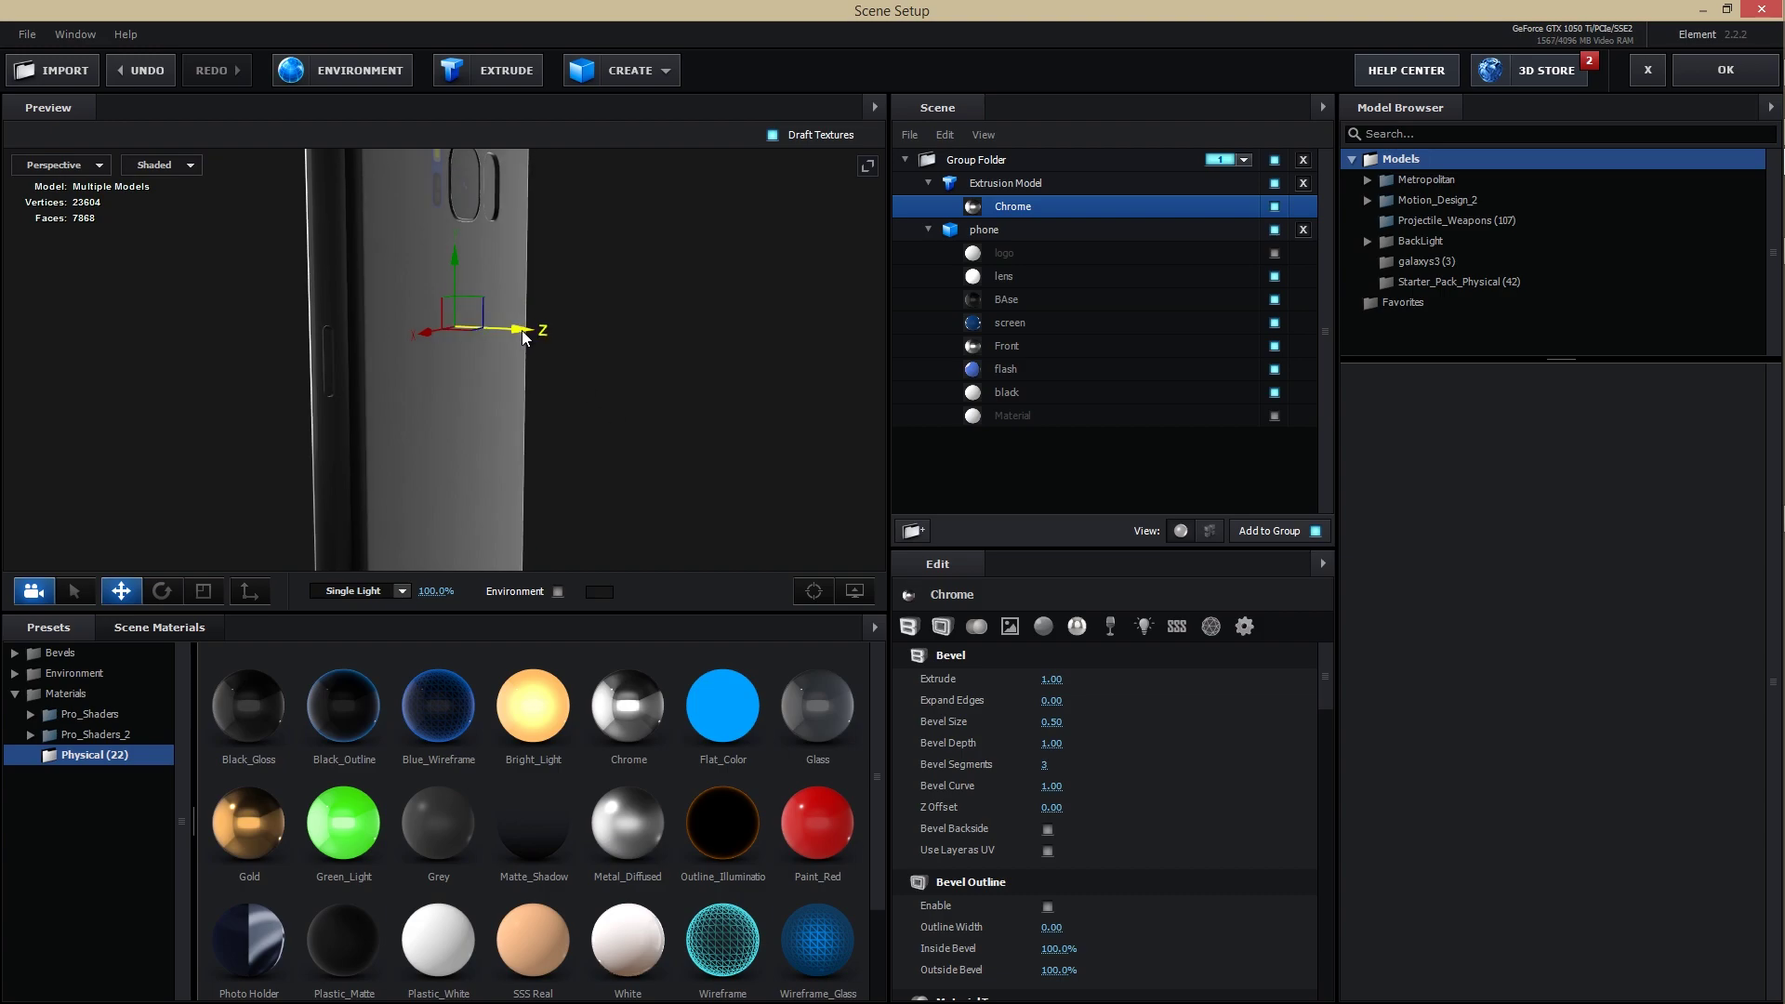
drag(525, 337, 647, 463)
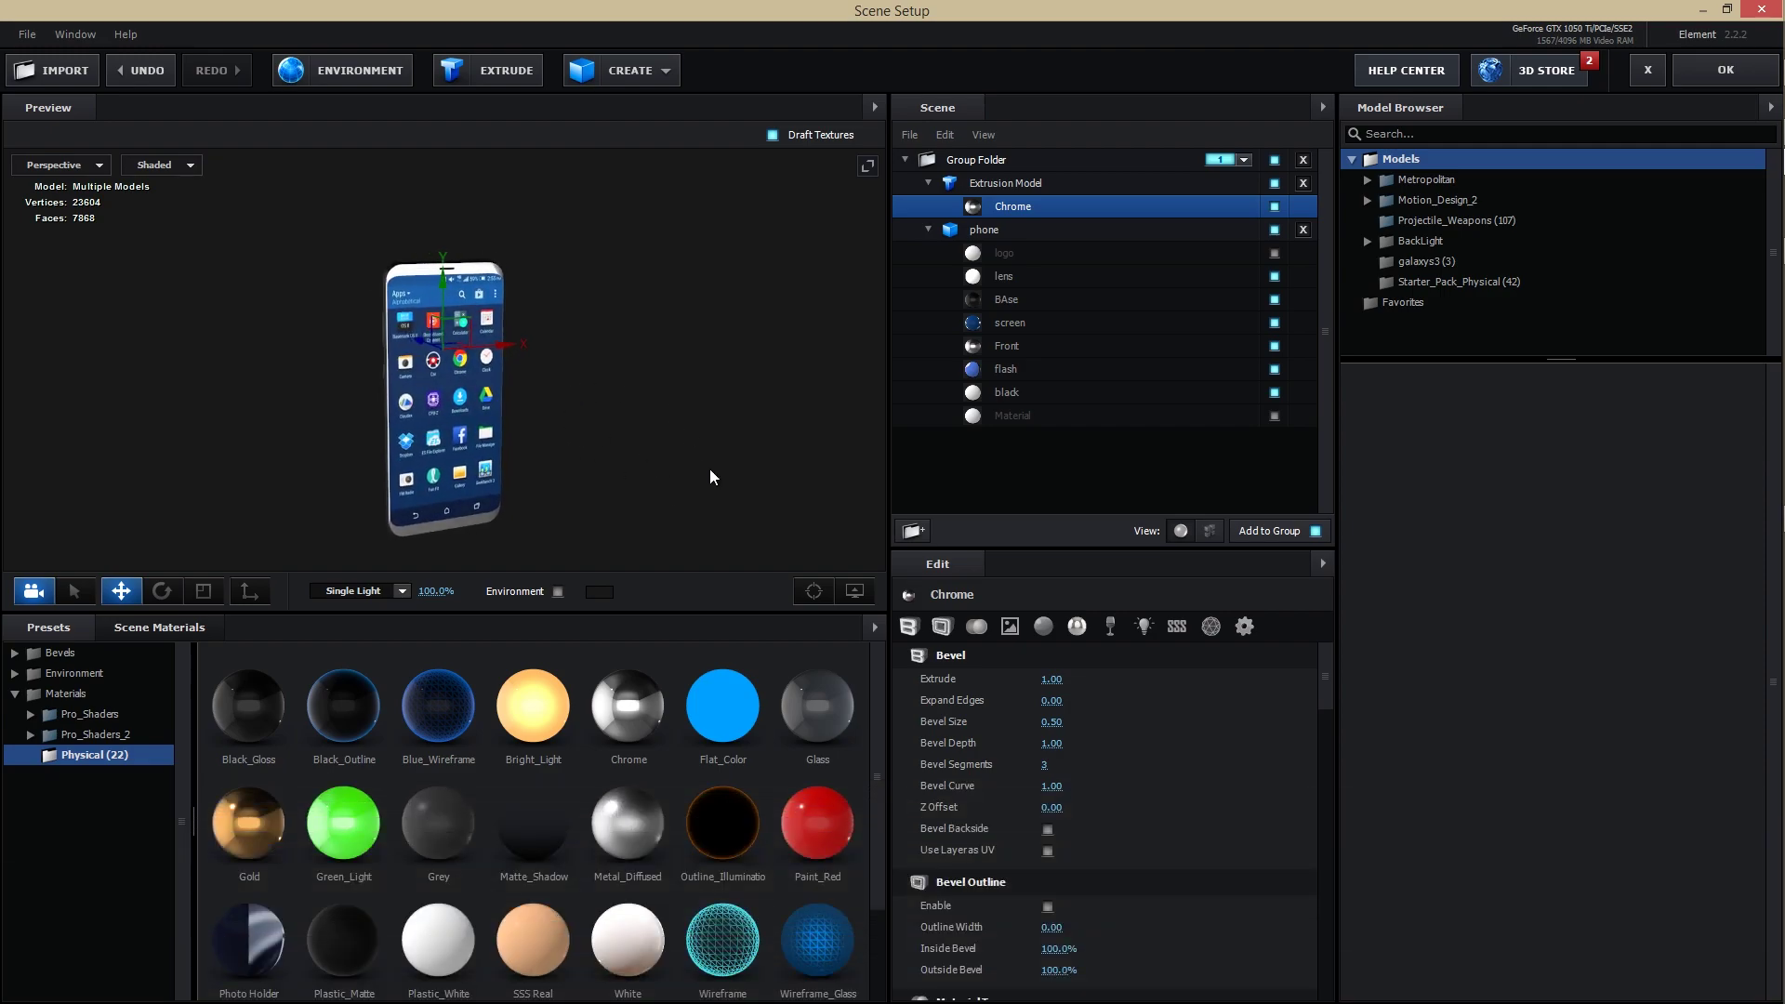
Step: Show the phone's floor plane, named Material, to inspect it, and hide it again
click(1000, 420)
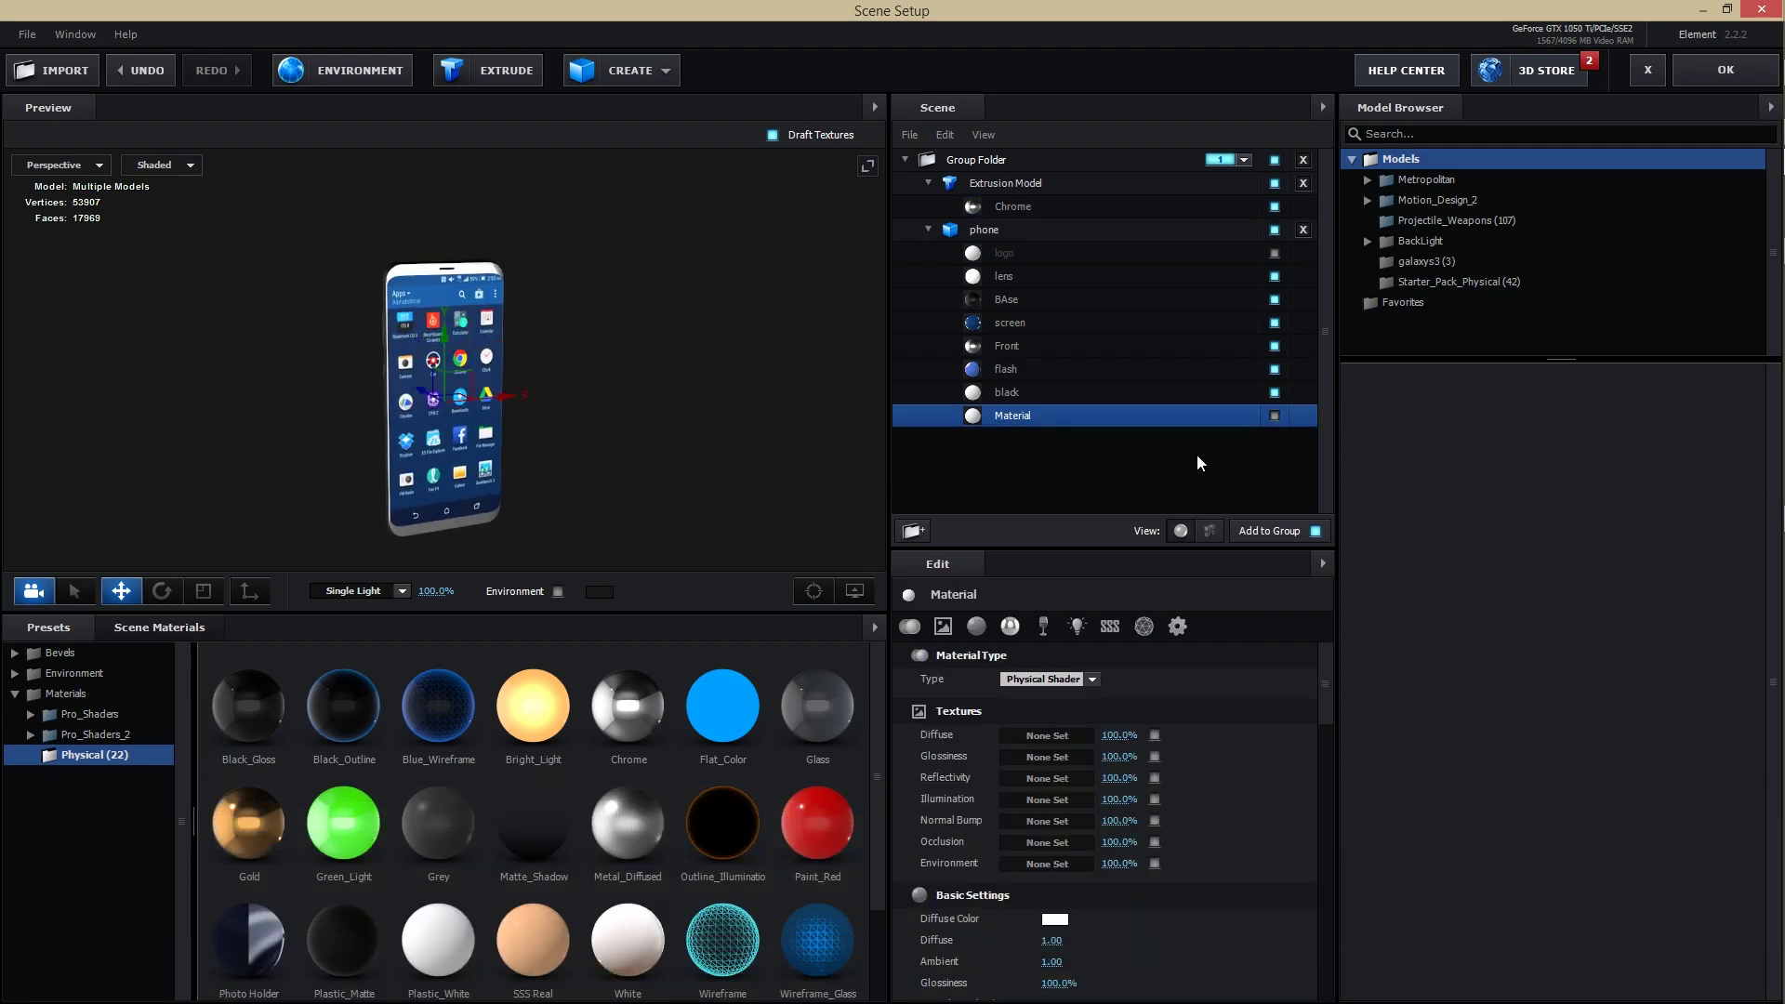
click(1275, 416)
drag(641, 368, 571, 489)
right_click(1023, 415)
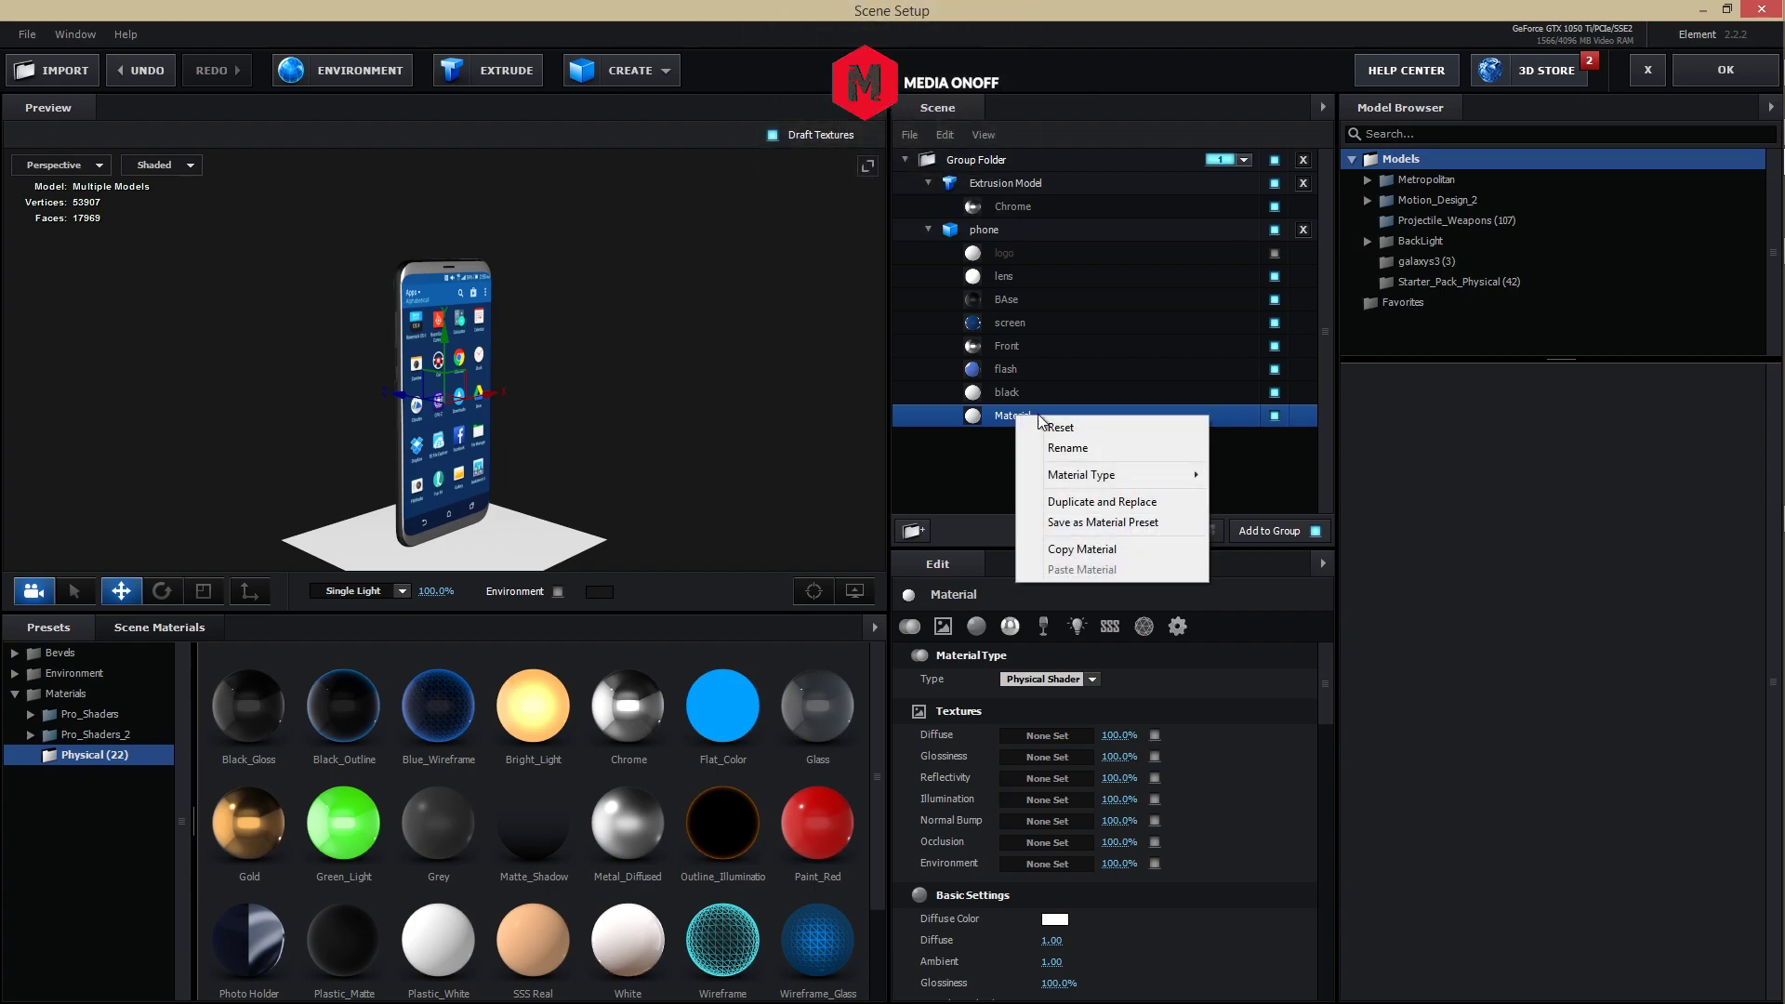
click(963, 479)
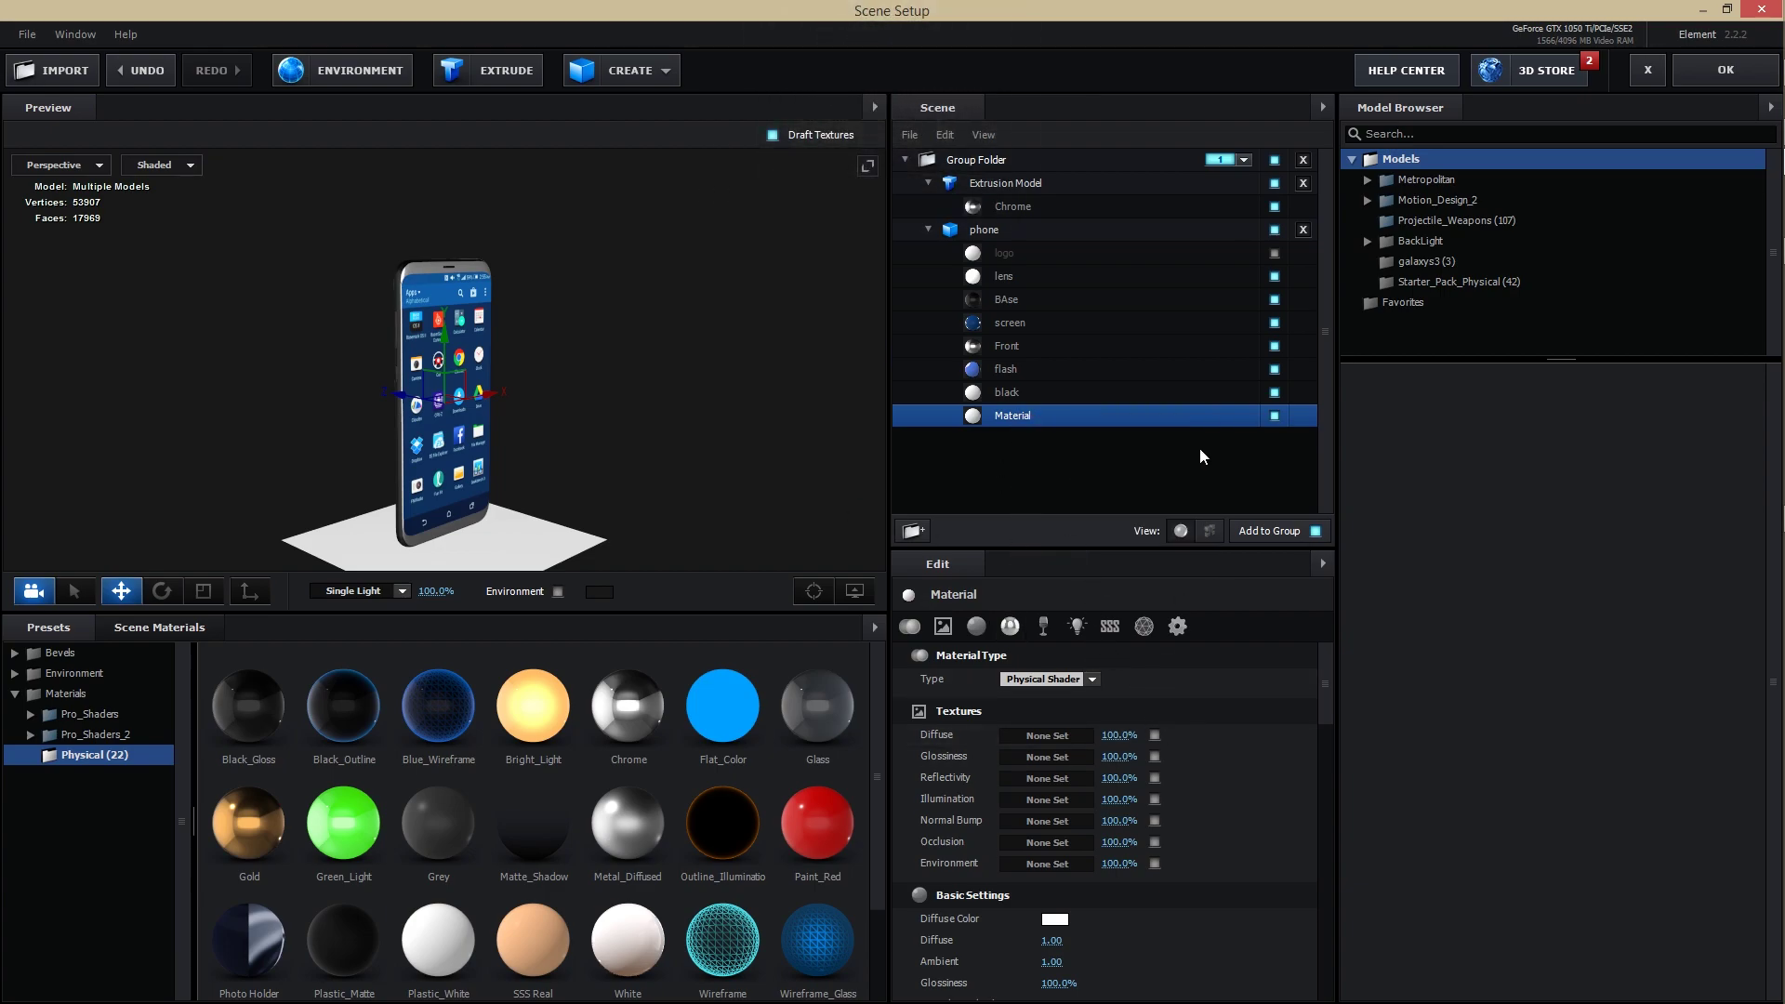
click(1275, 416)
drag(613, 353, 591, 420)
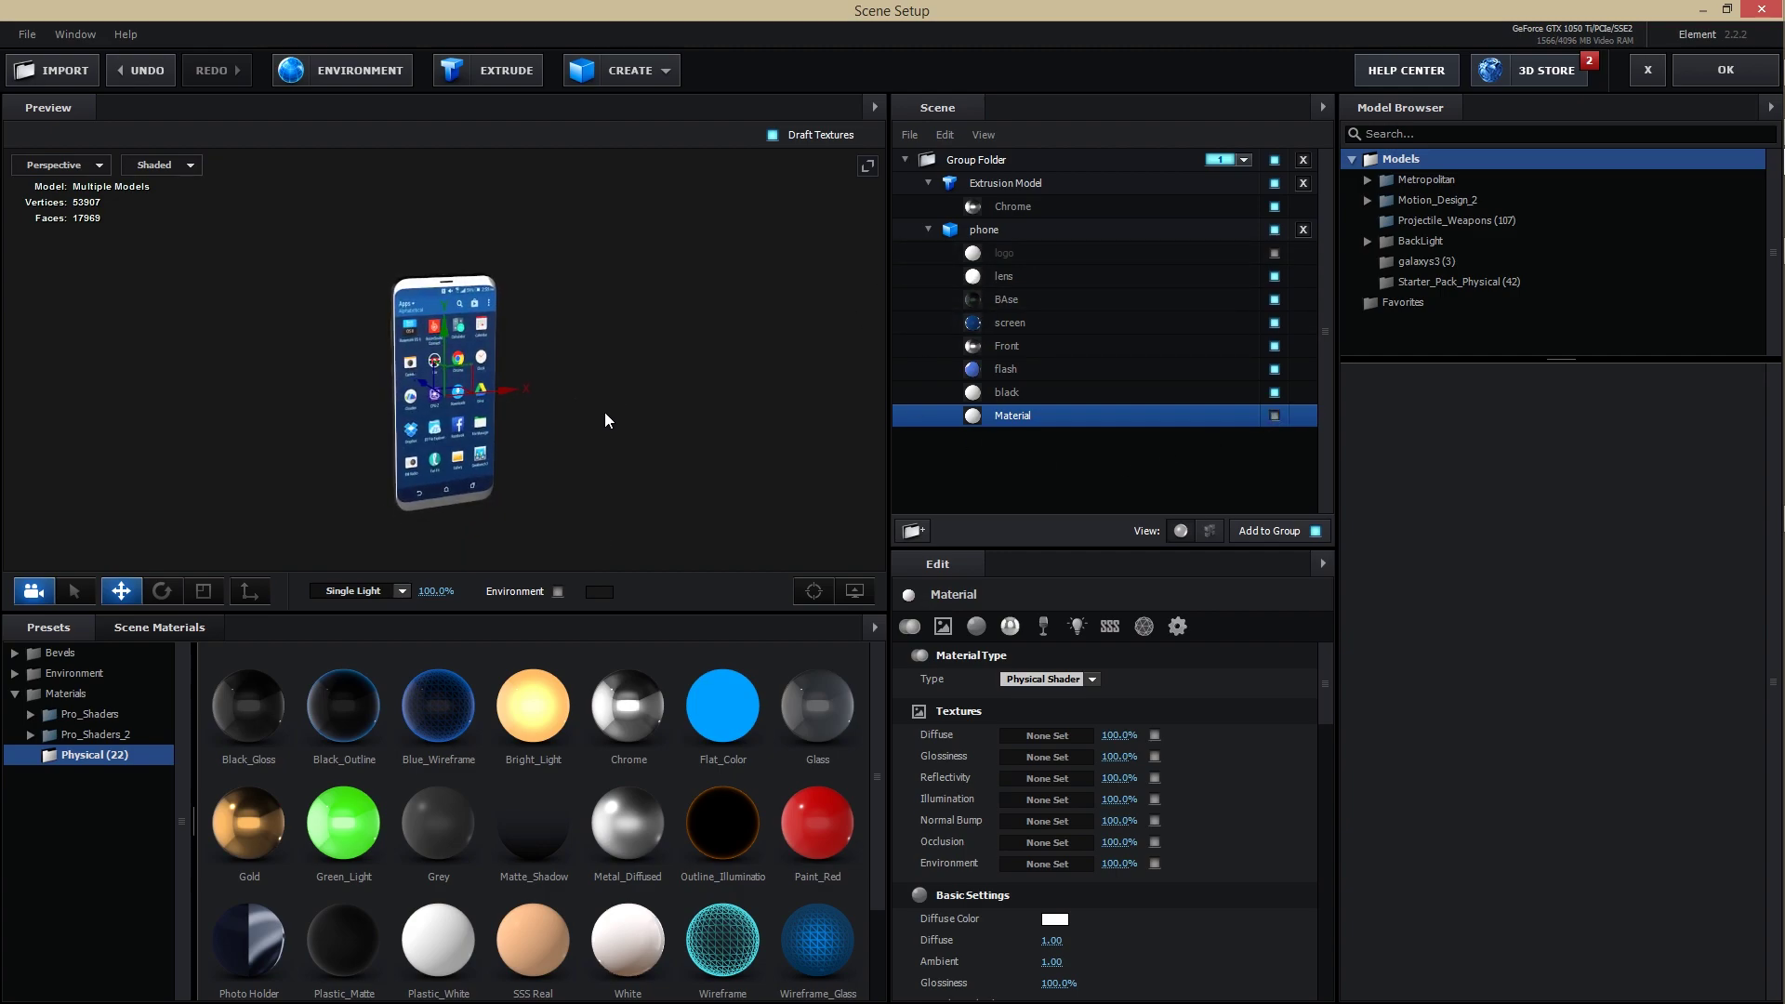
Step: Collapse the phone and extrusion models and accept the scene setup to return to the Main composition
click(928, 229)
click(929, 184)
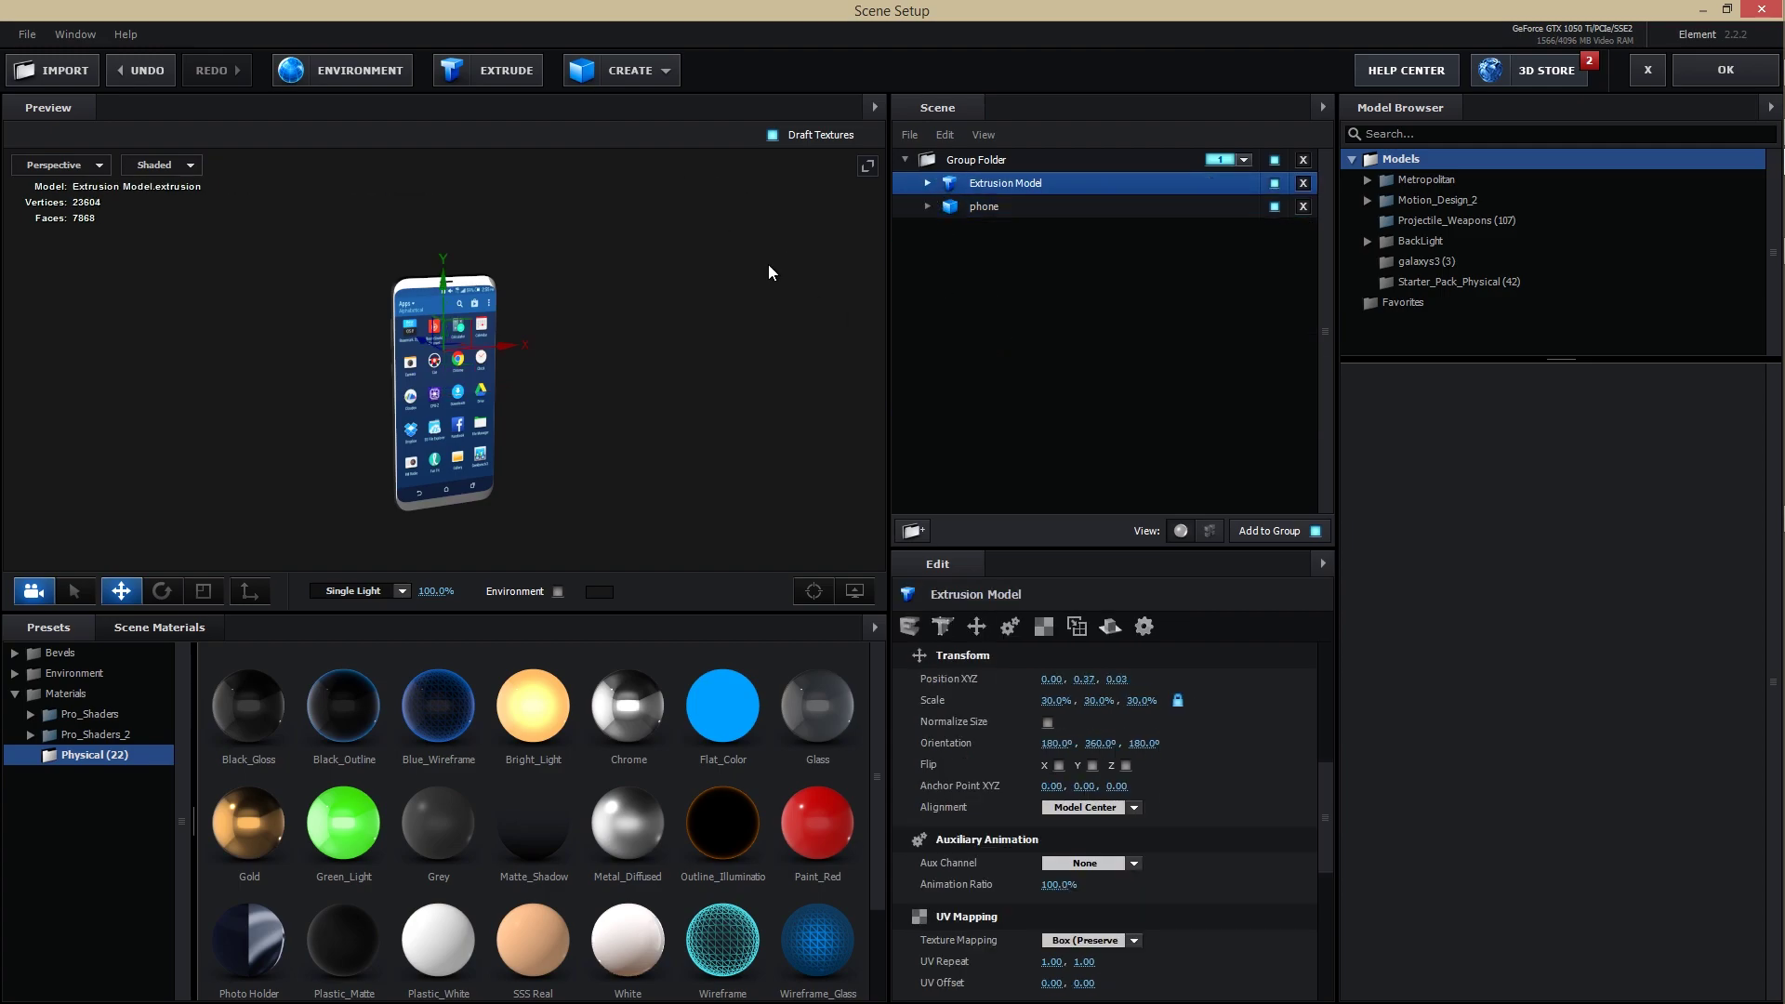
click(1713, 75)
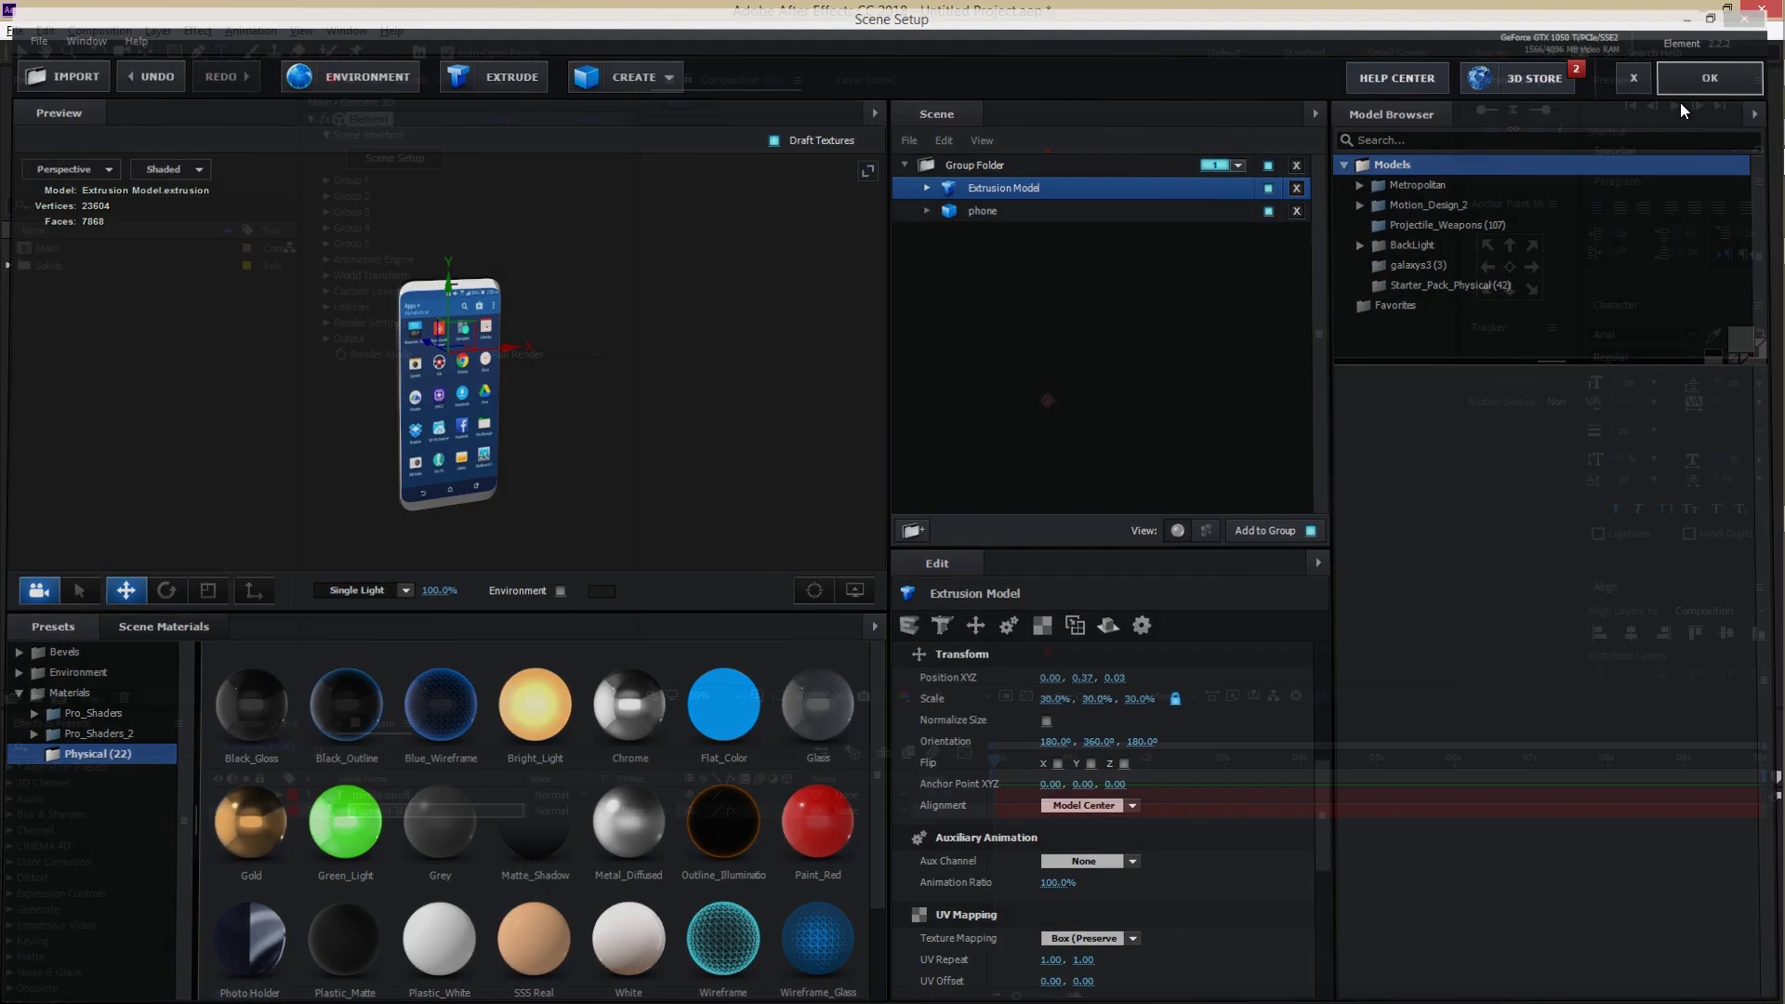
click(507, 889)
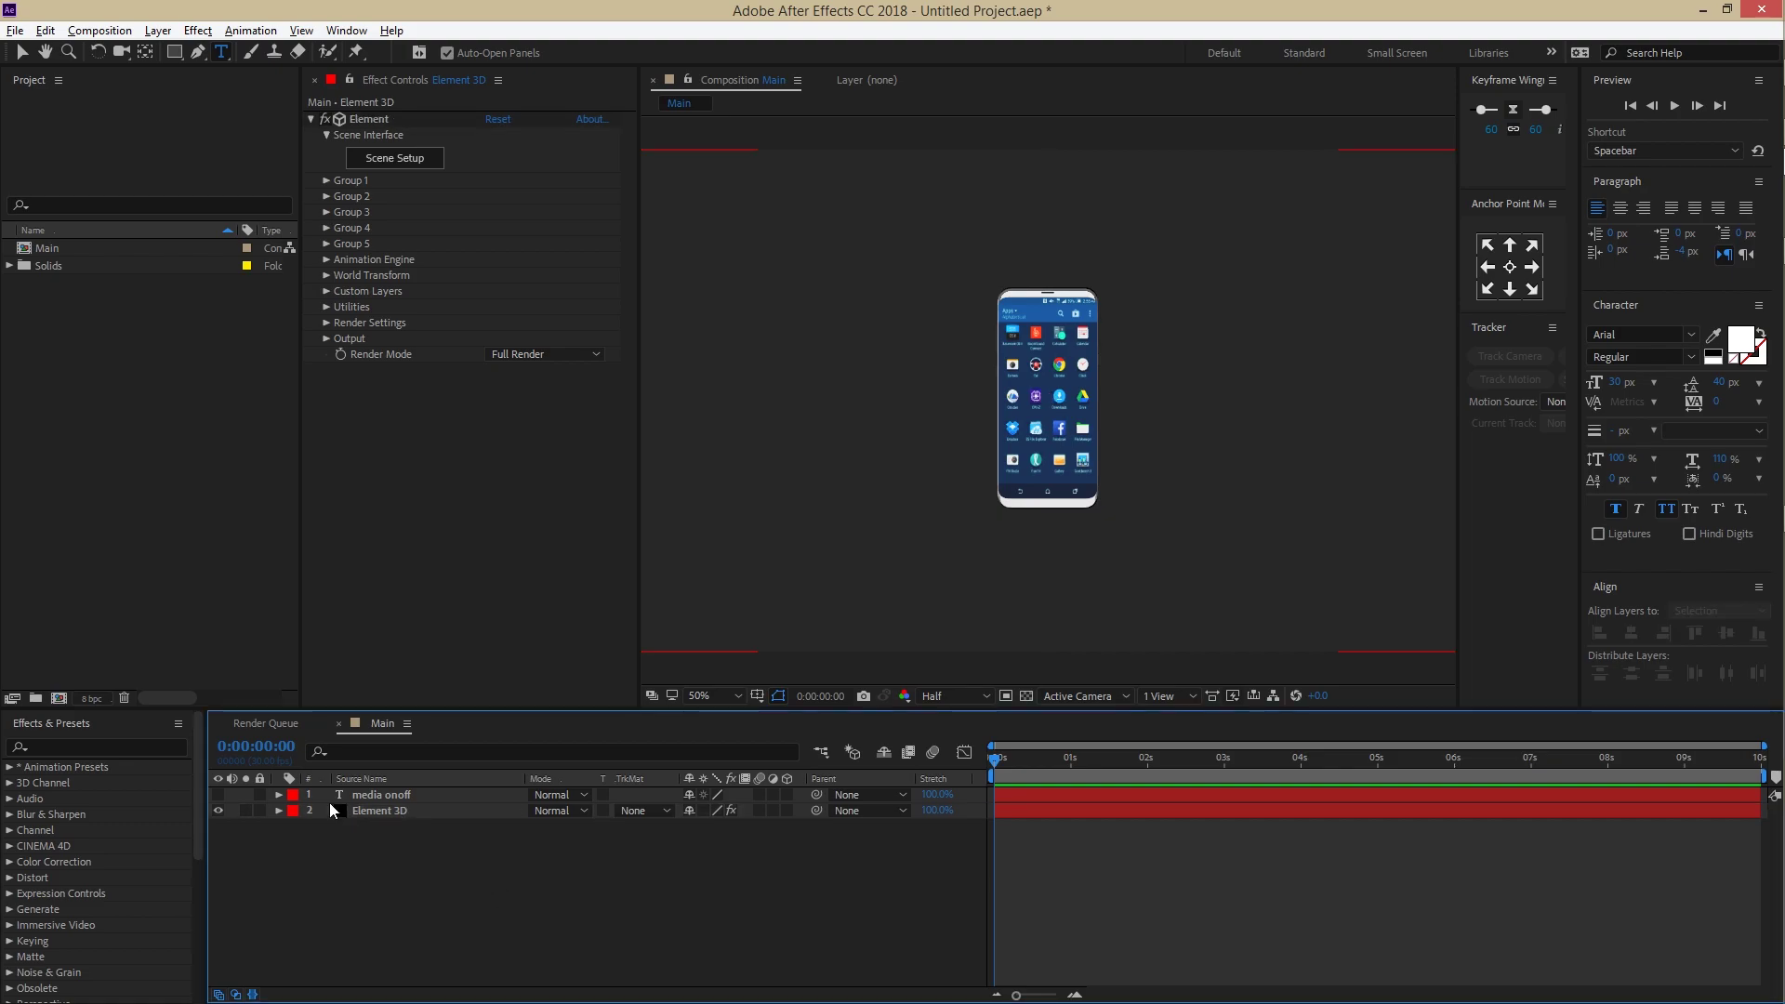
Step: Add a two-node camera with the 35mm preset to the Main composition
click(158, 31)
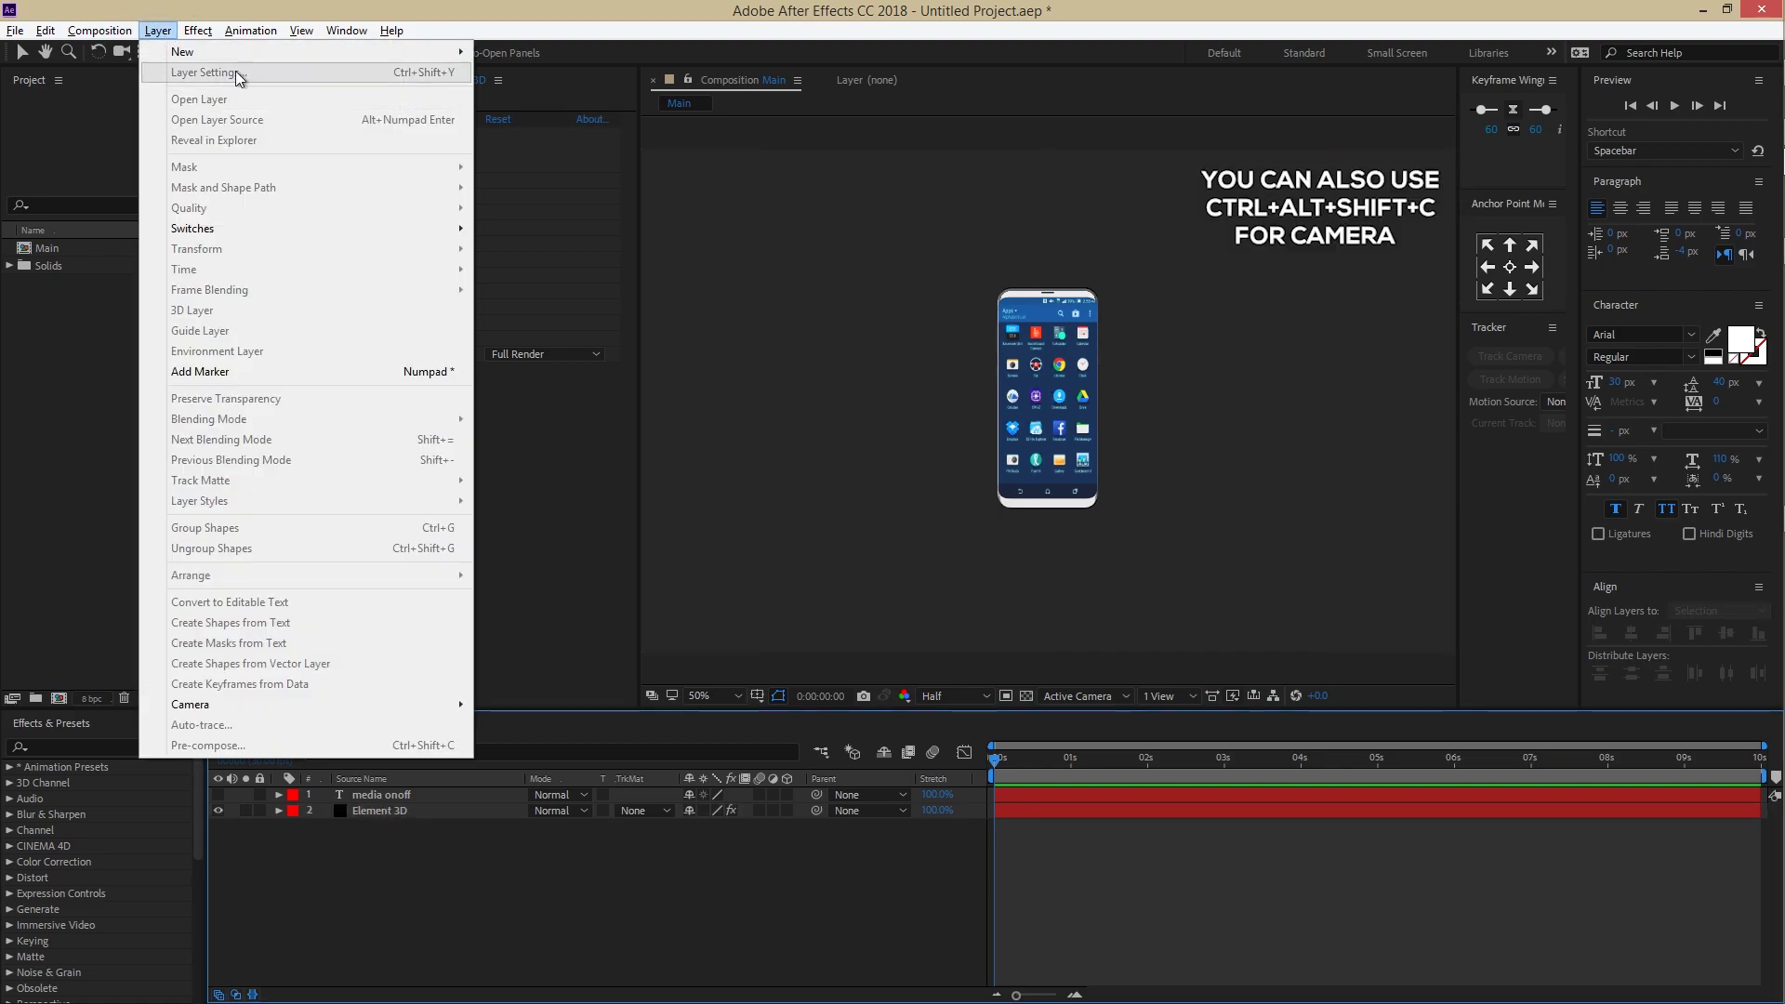
mouse_move(239, 47)
click(521, 113)
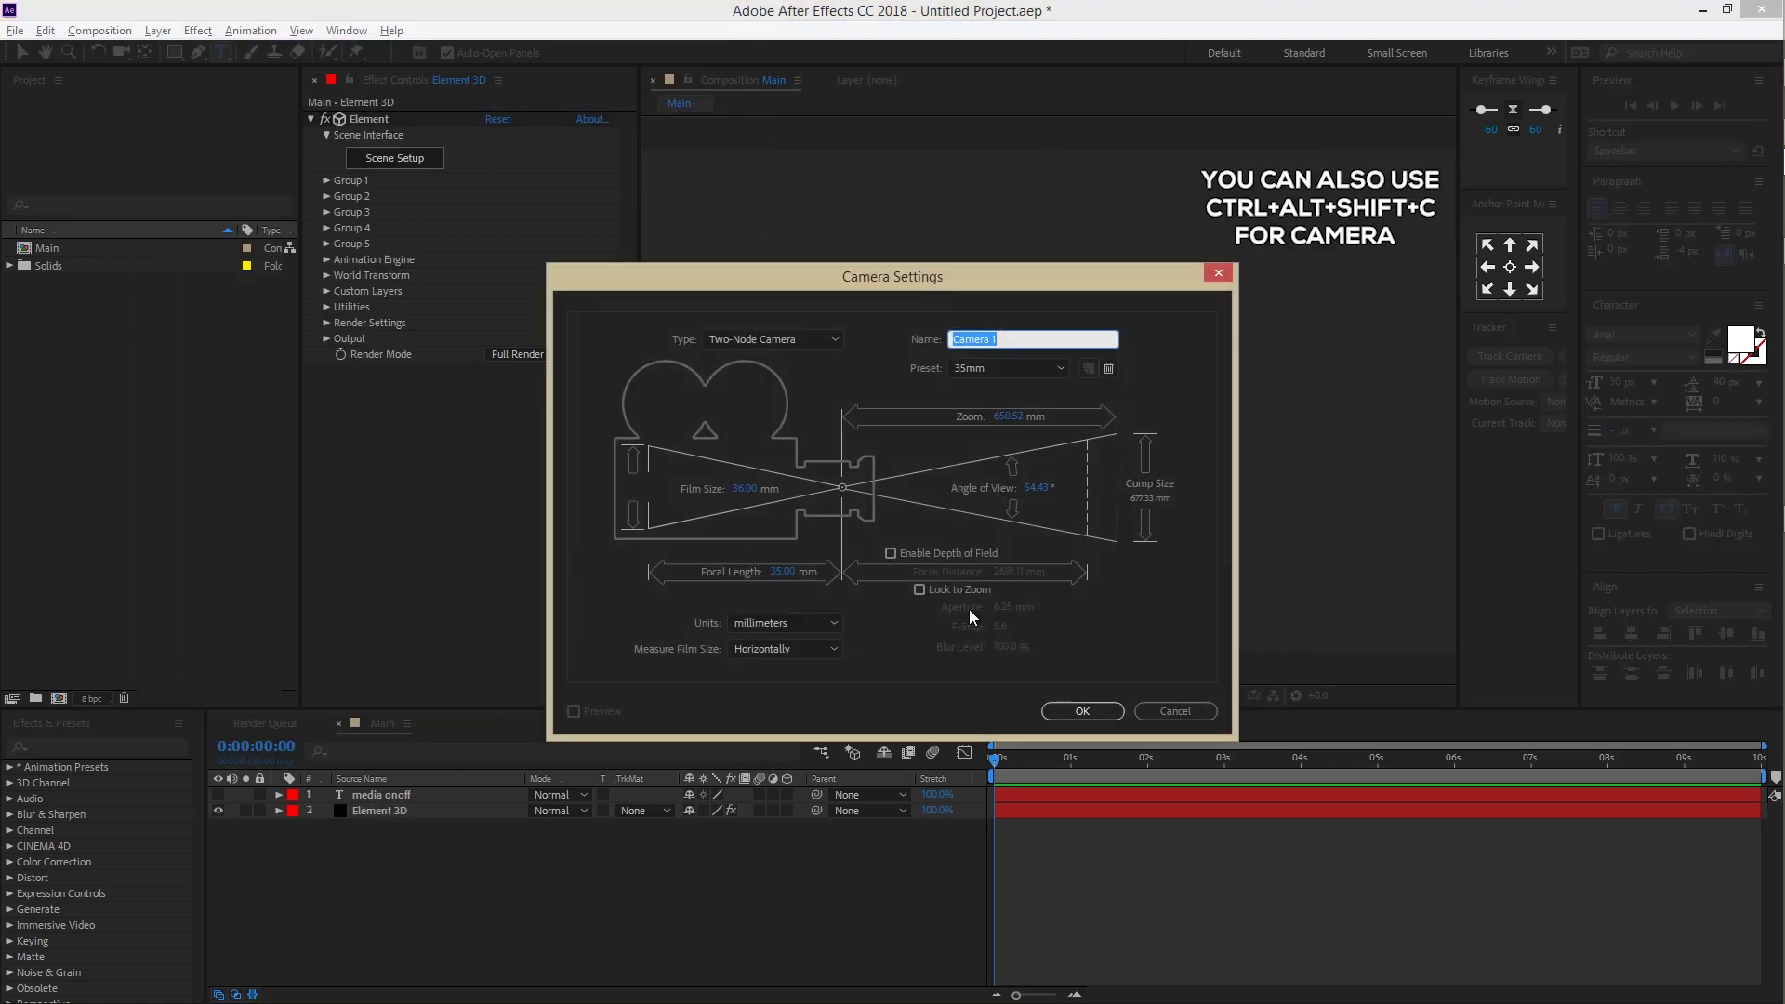
click(1080, 712)
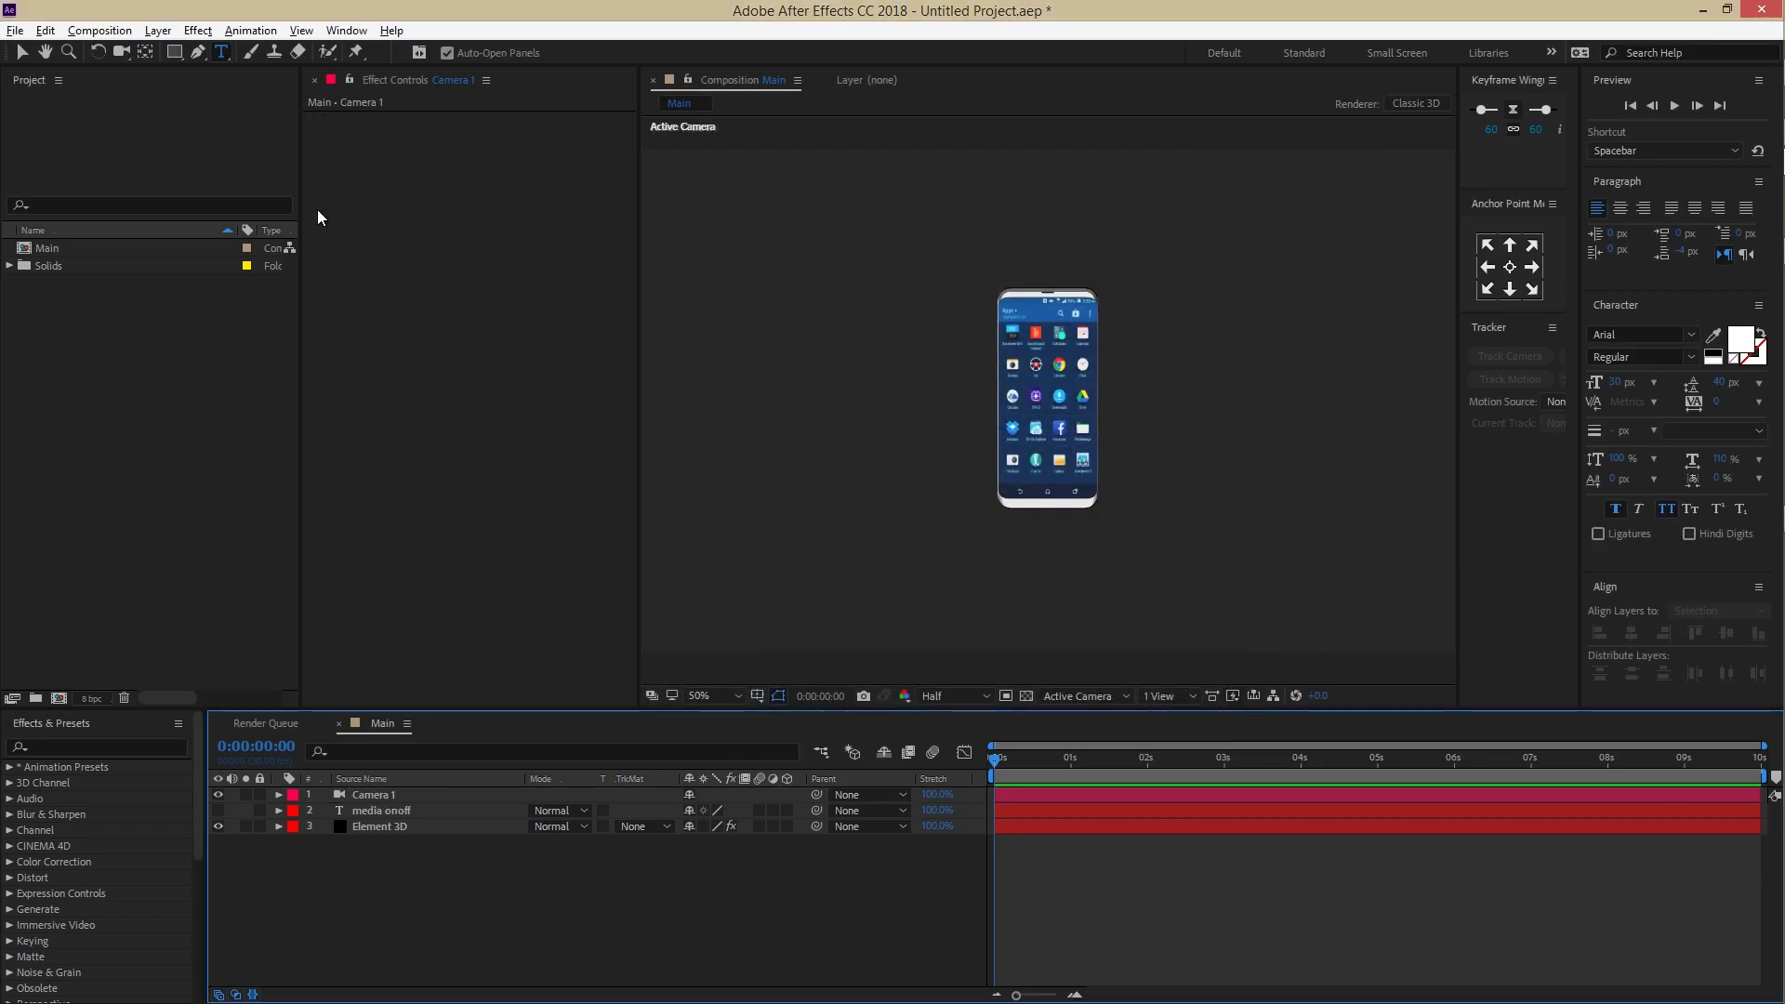
Step: Add a null object to the Main composition
click(158, 30)
mouse_move(239, 47)
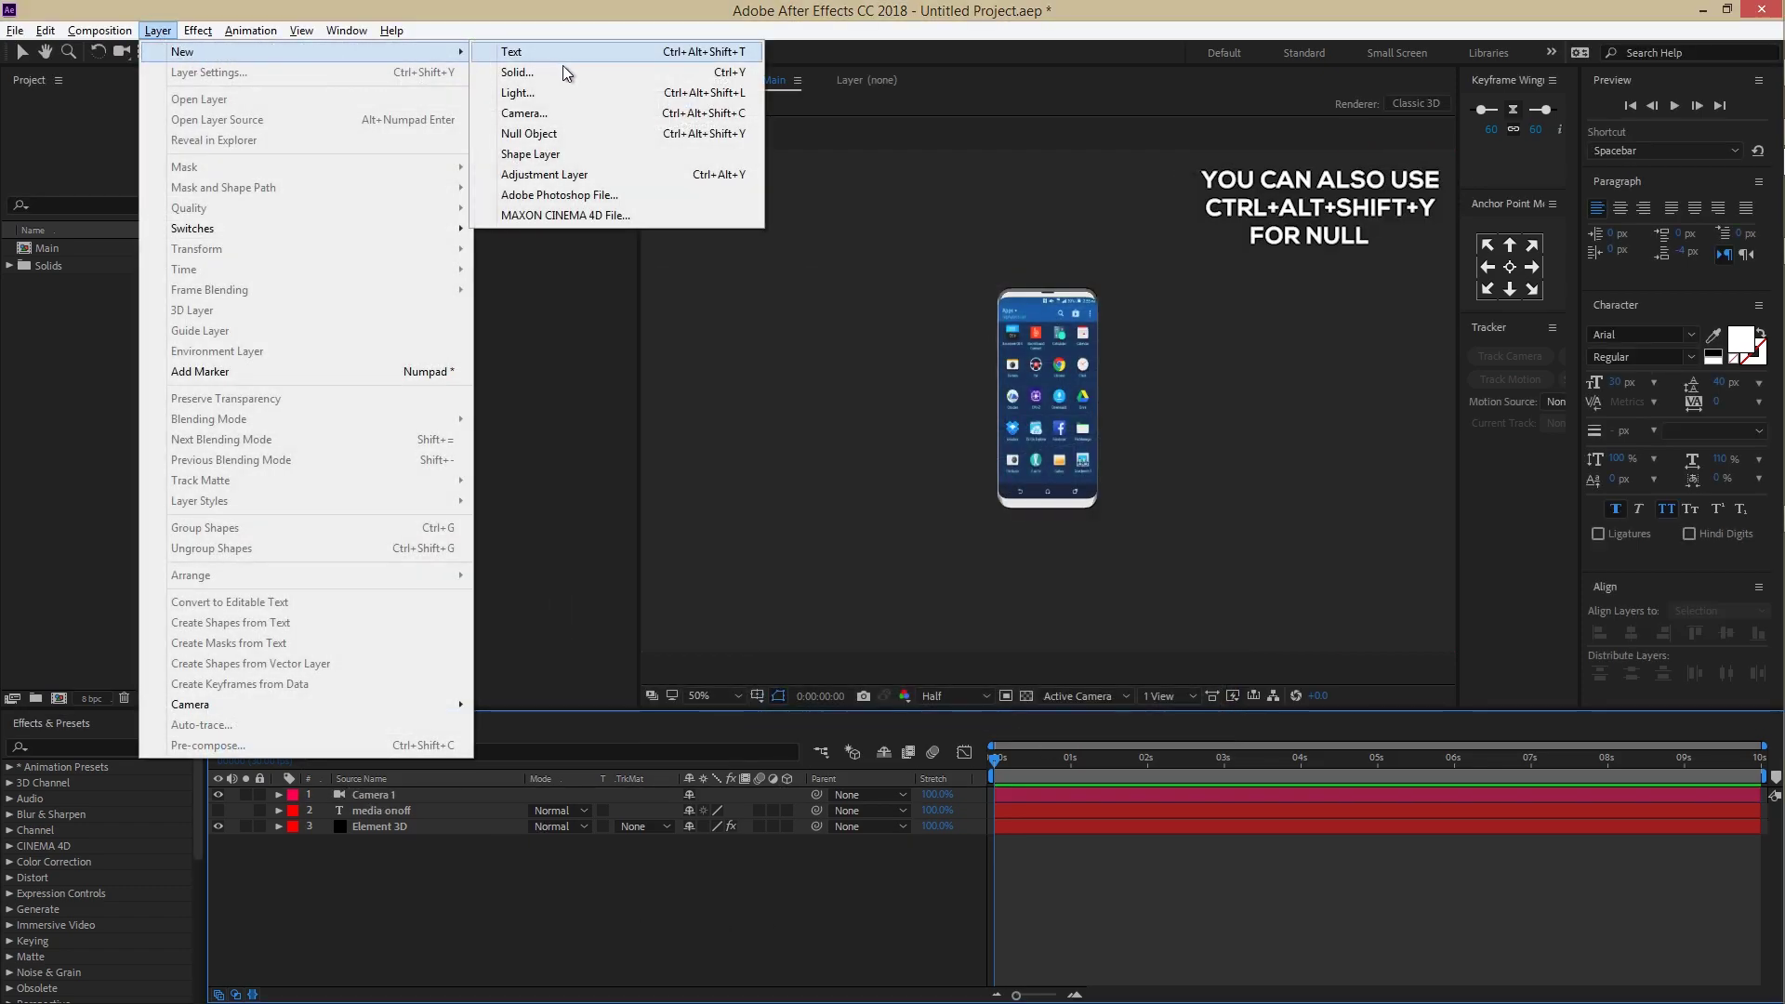
click(529, 133)
Step: Parent Camera 1 to Null 1 and make the null a 3D layer
click(383, 810)
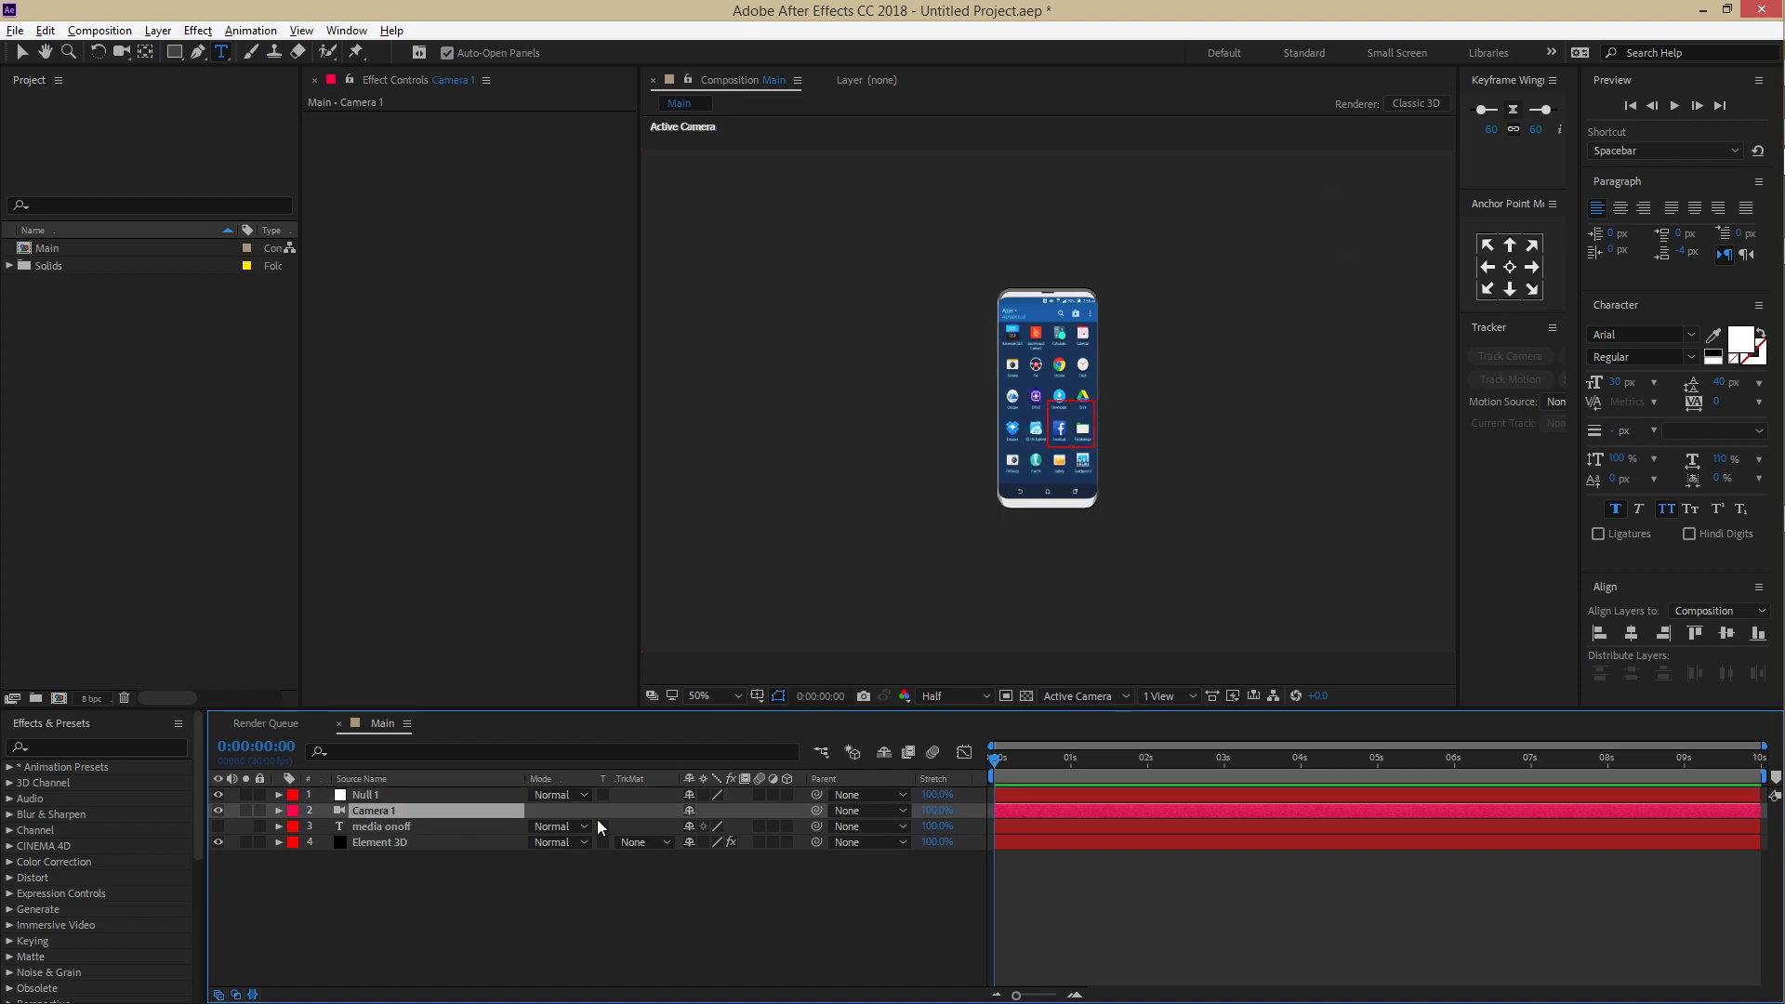
drag(817, 811, 364, 794)
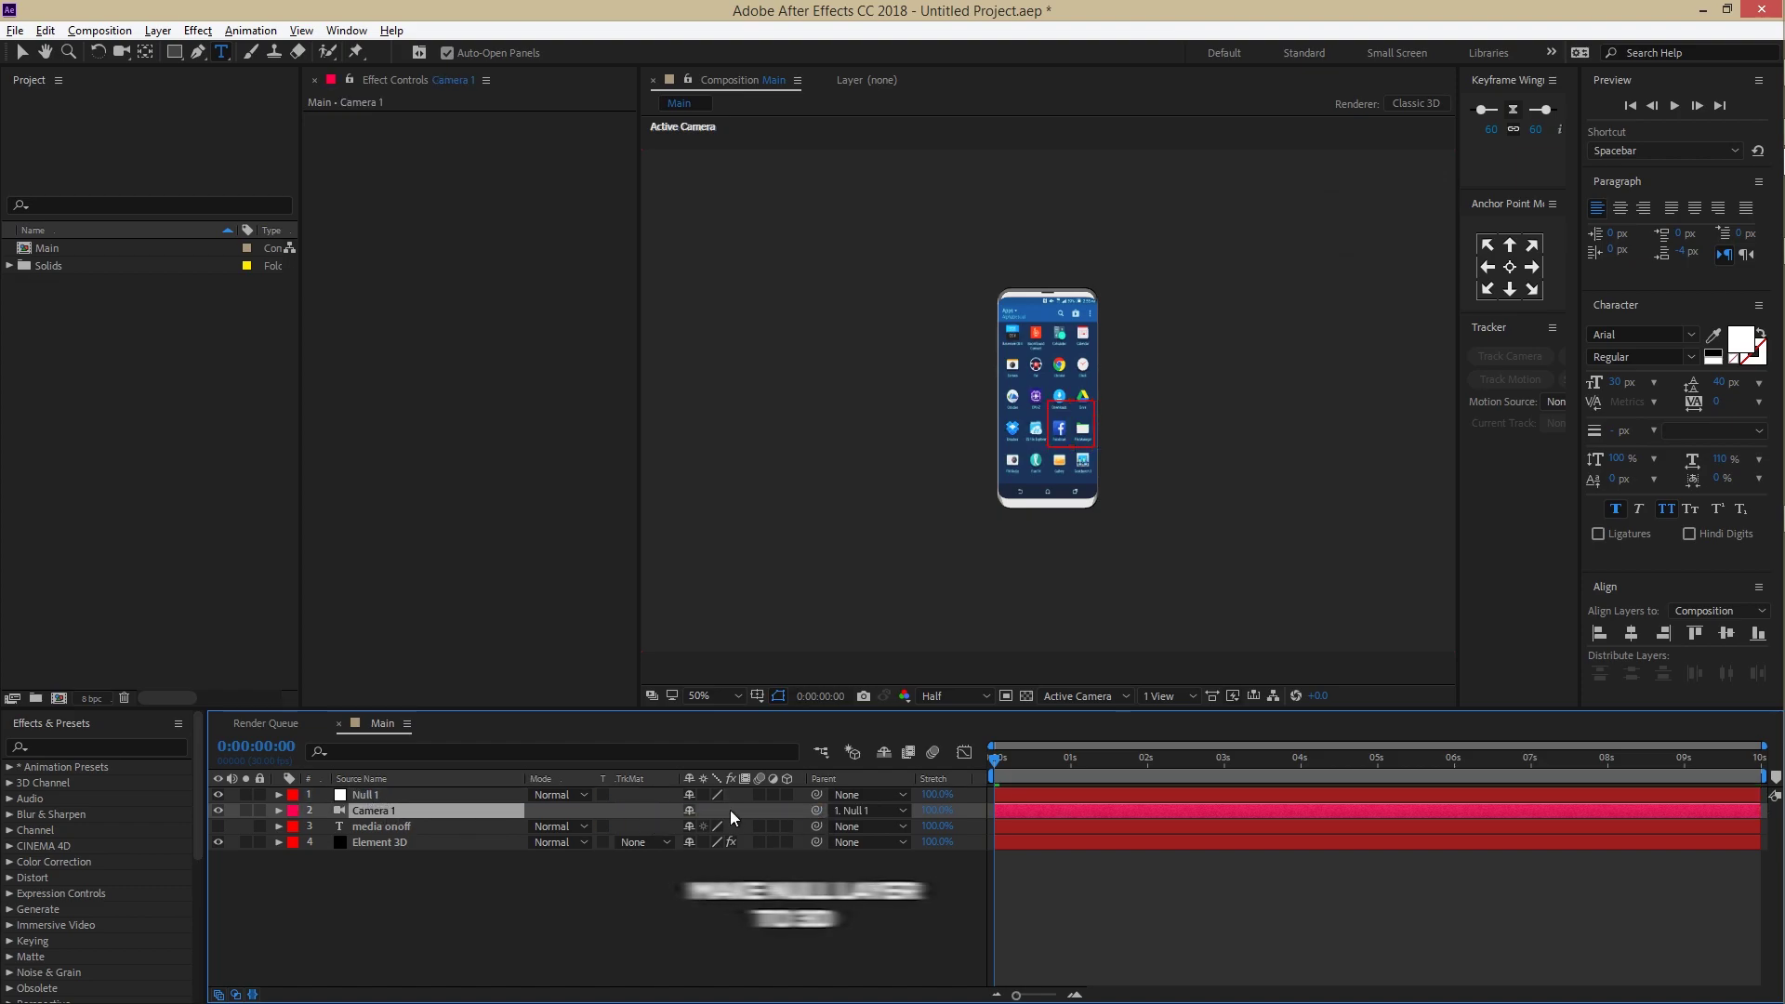
click(788, 795)
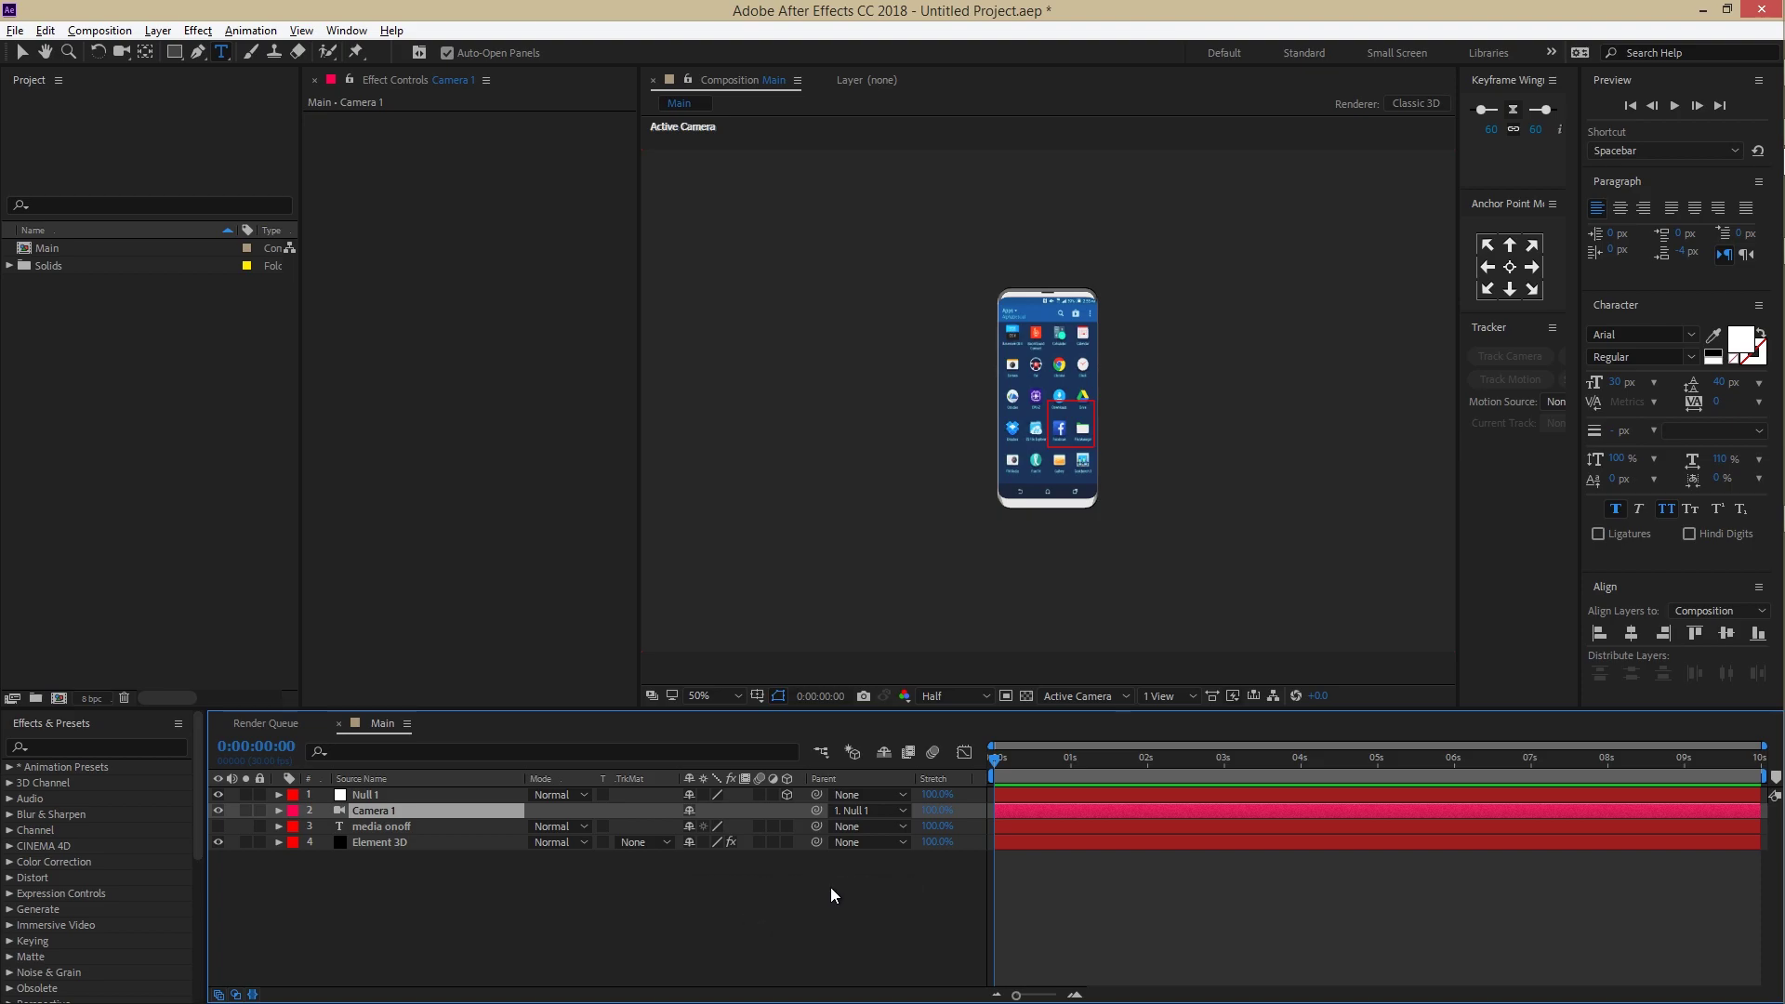
Step: Create a black 1920 × 1080 solid named Background and place it below the Element 3D layer
click(547, 861)
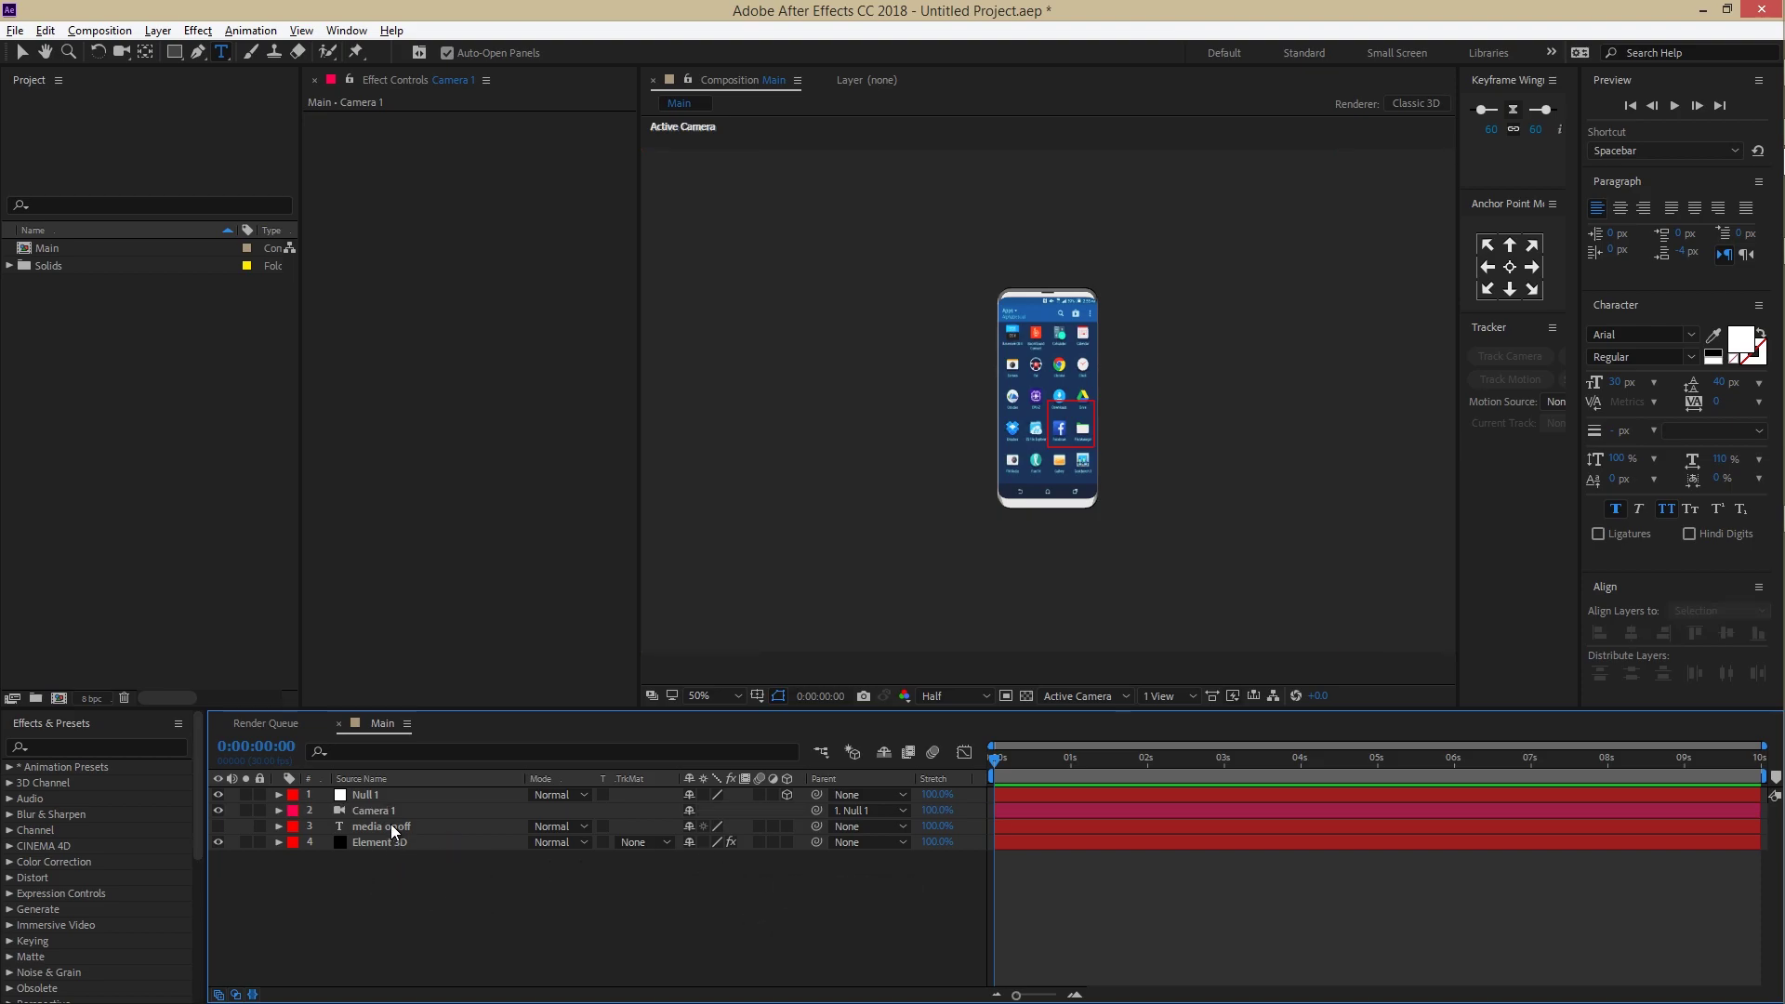
click(365, 794)
click(437, 893)
key(ctrl+y)
text(Background)
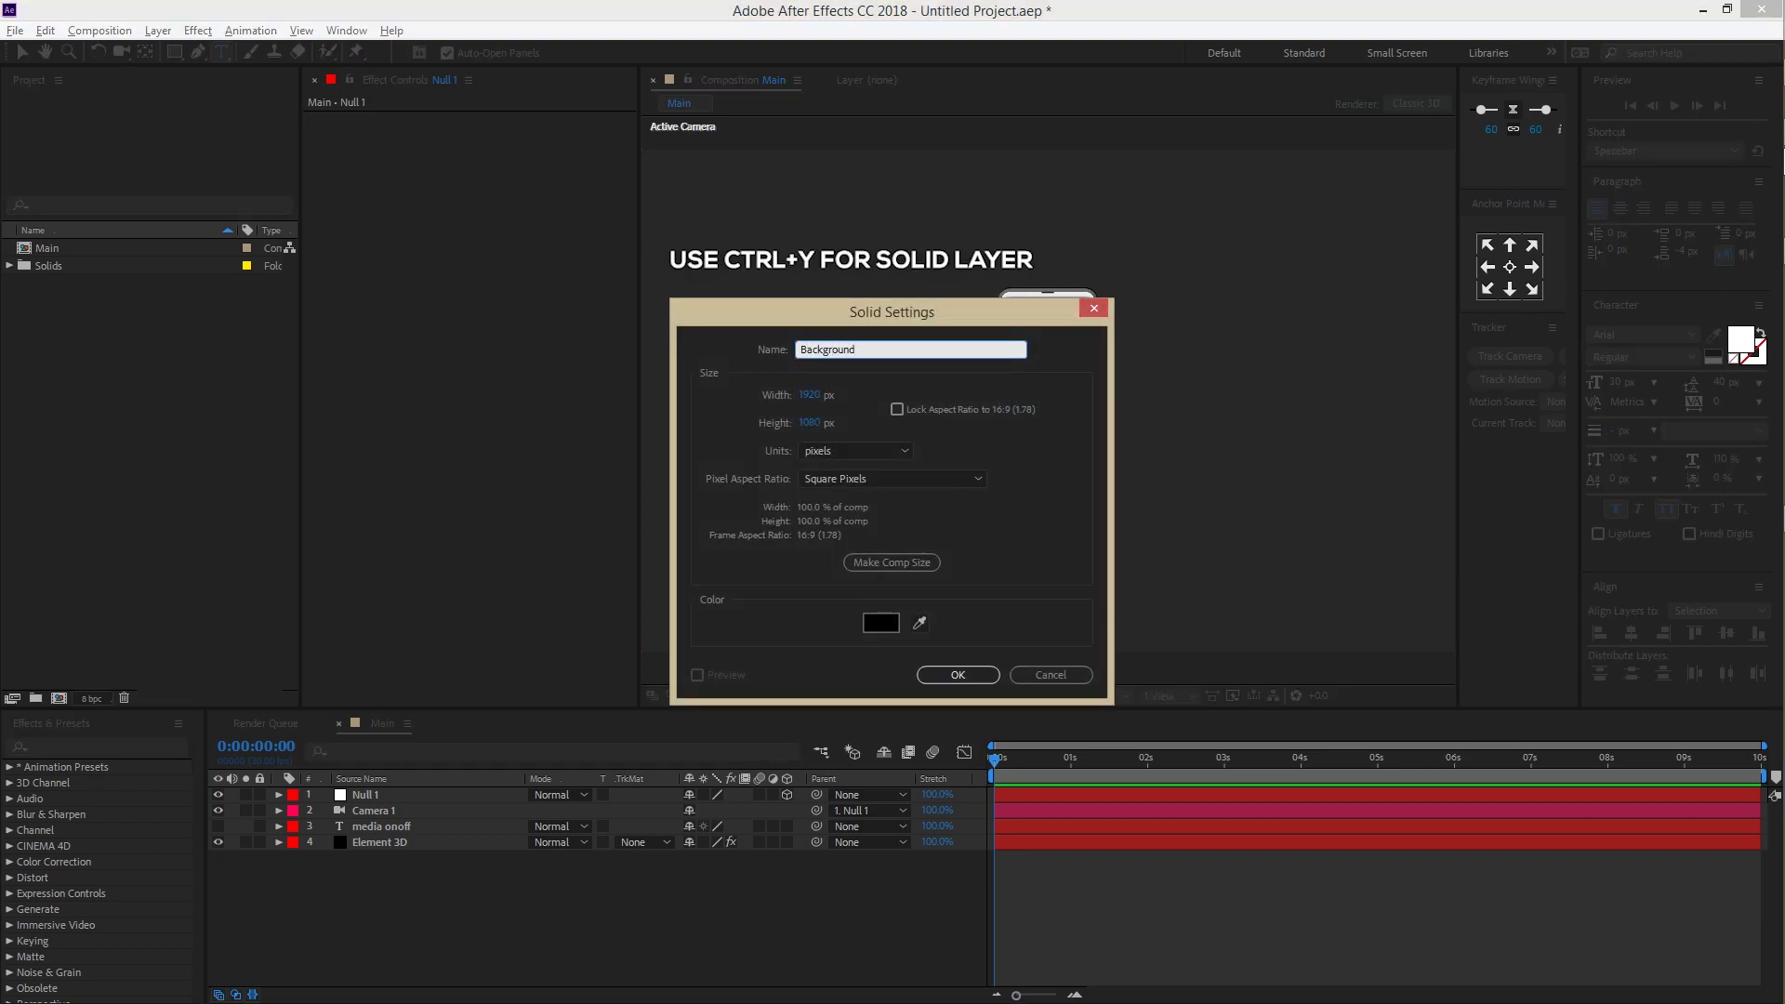
key(Return)
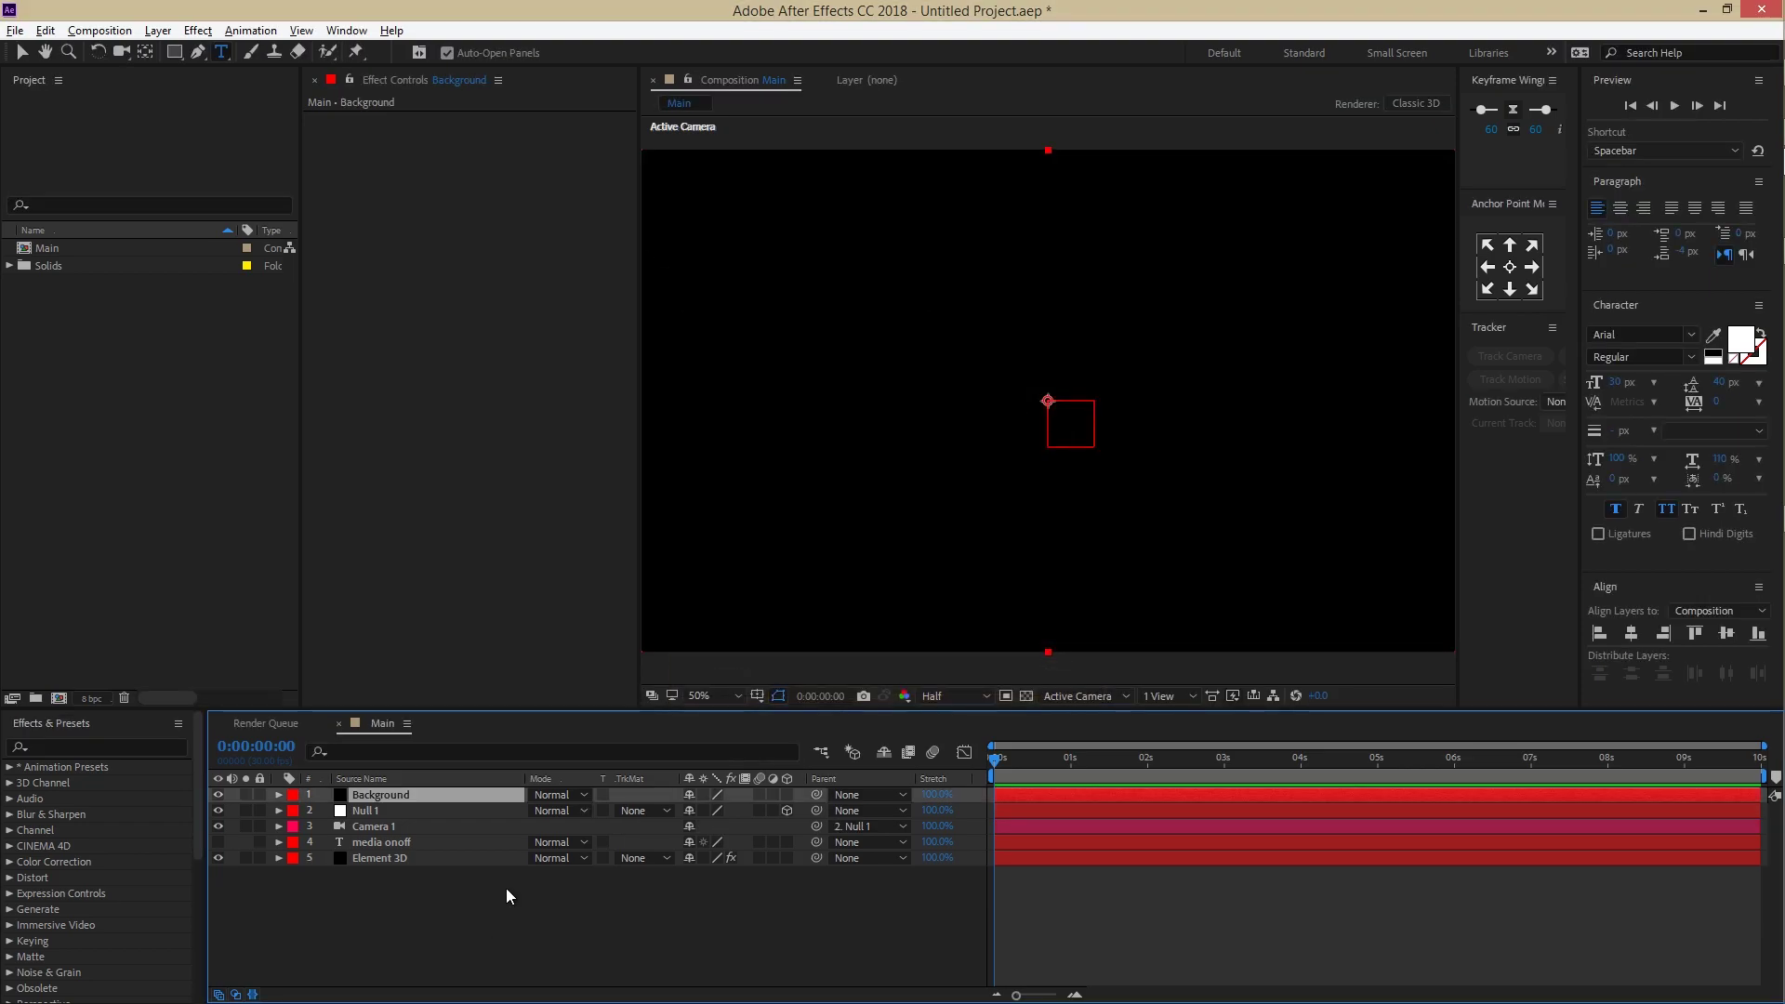
drag(407, 797, 409, 894)
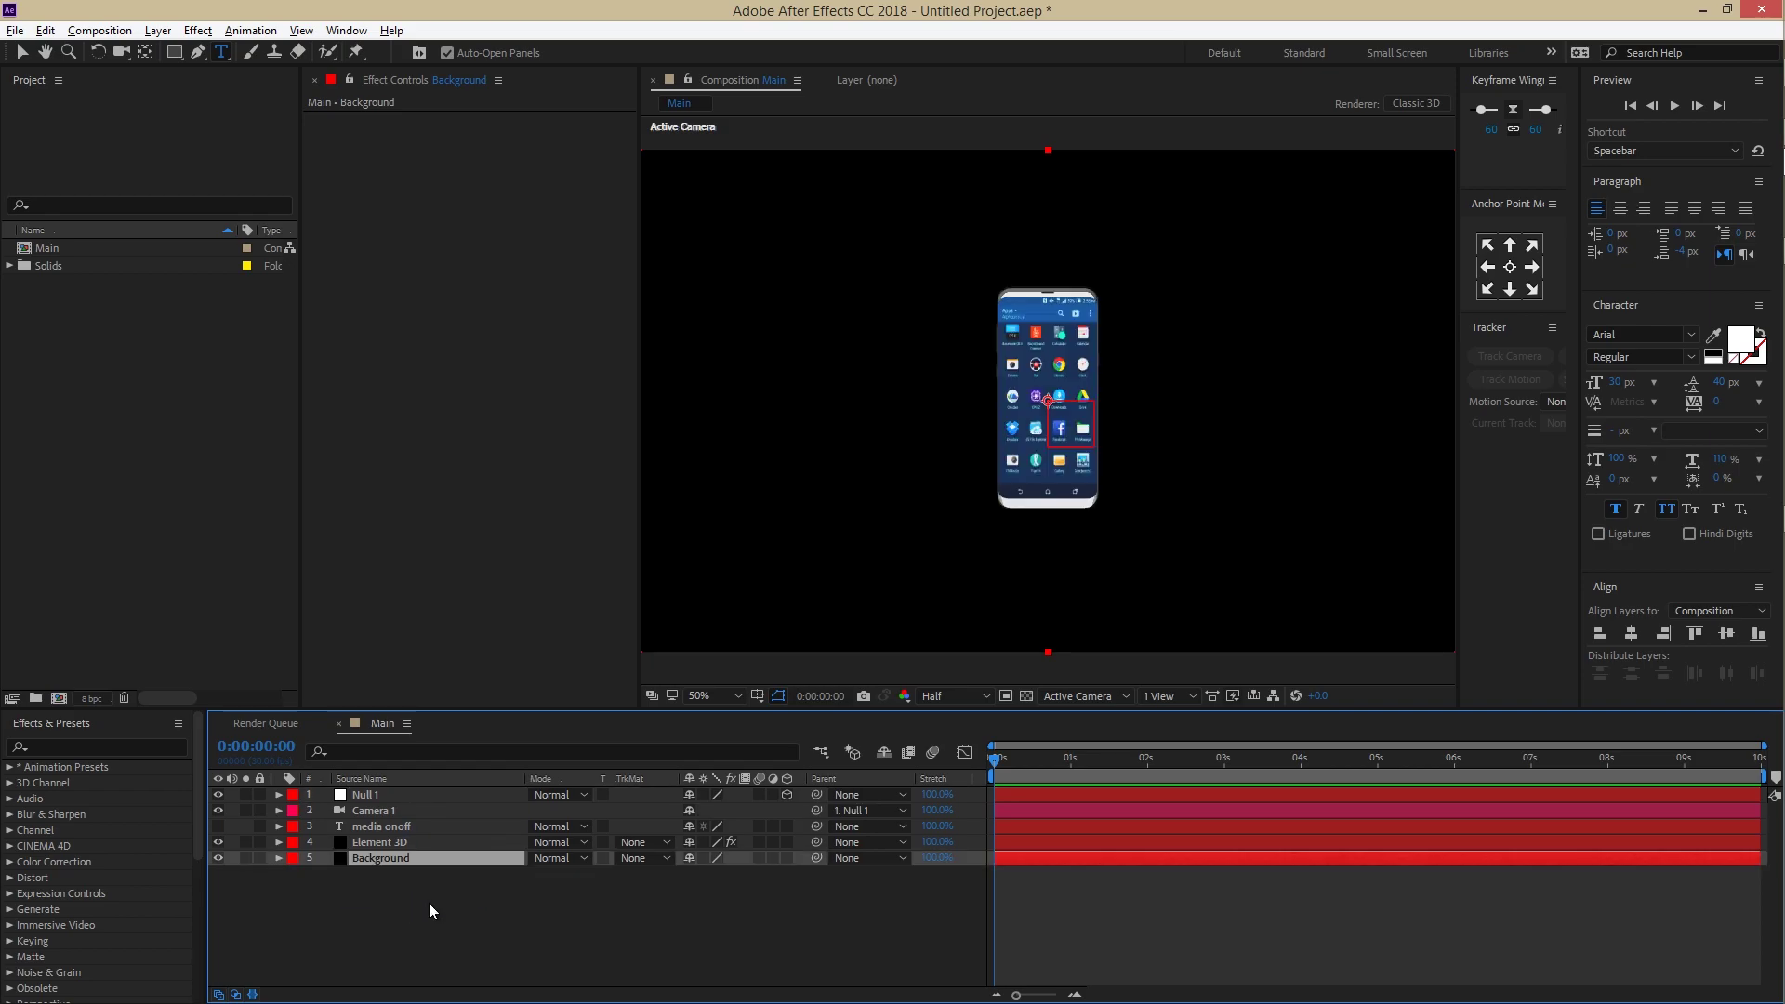
Step: Apply the Gradient Ramp effect to the Background solid
key(ctrl+space)
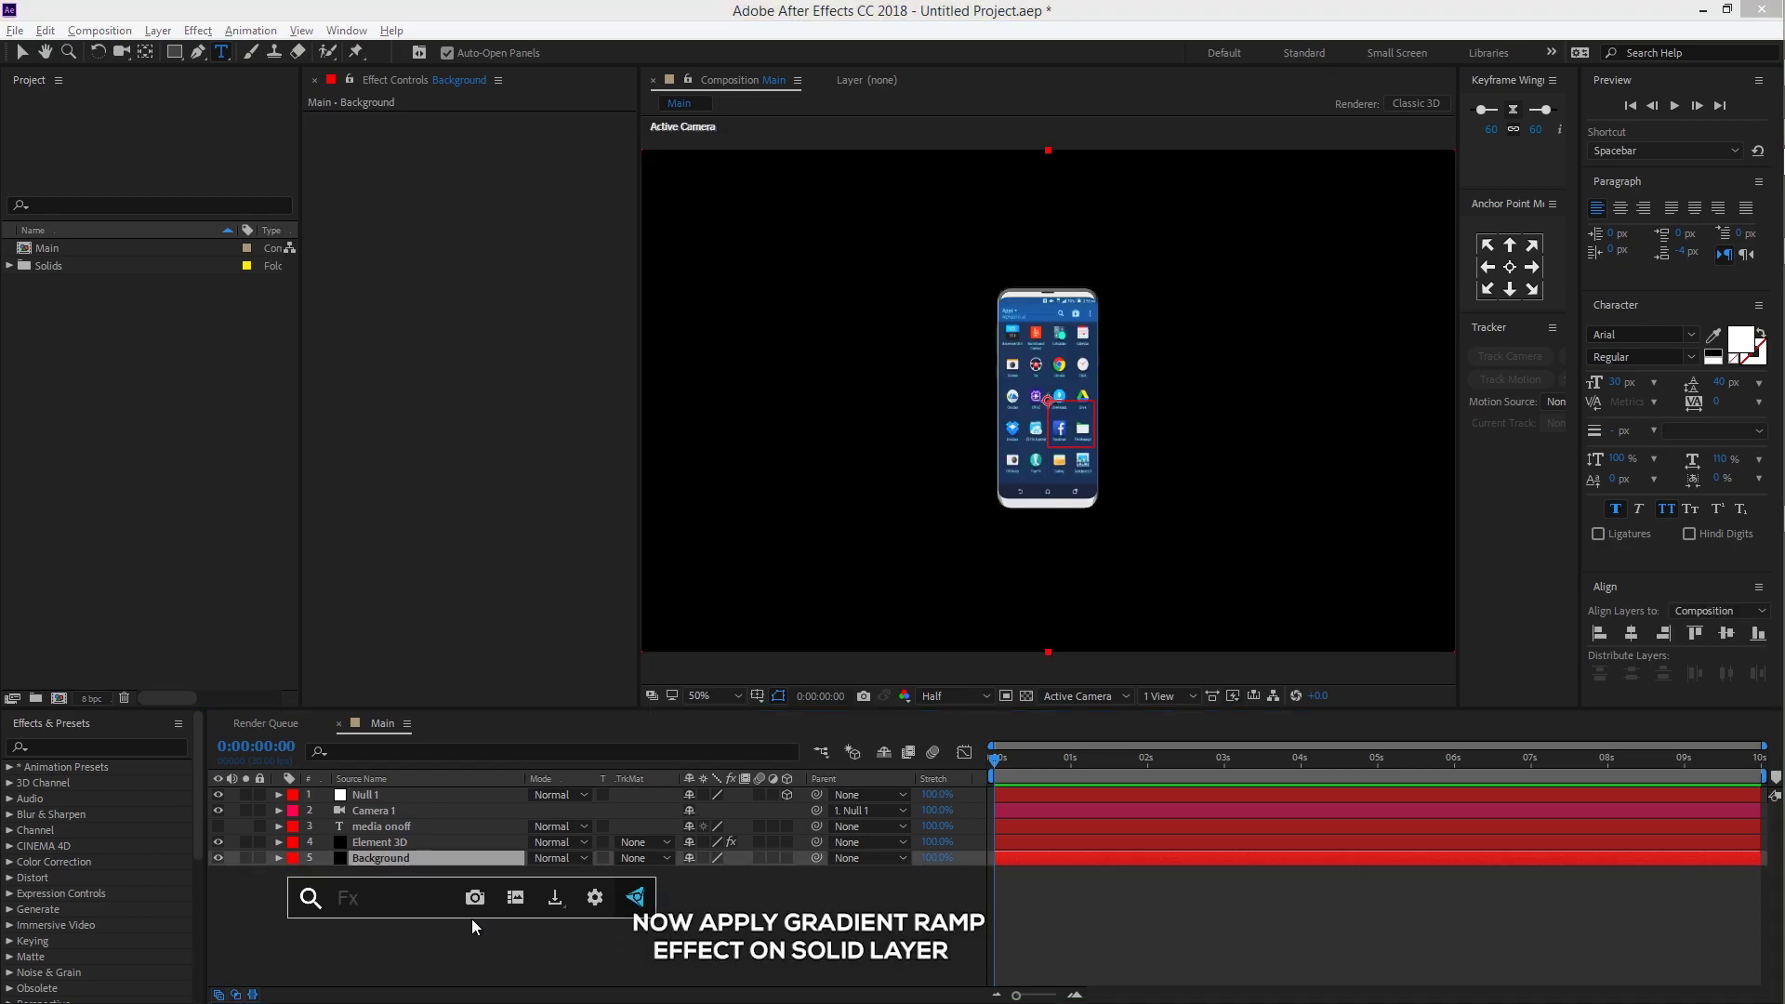
text(grad)
key(Return)
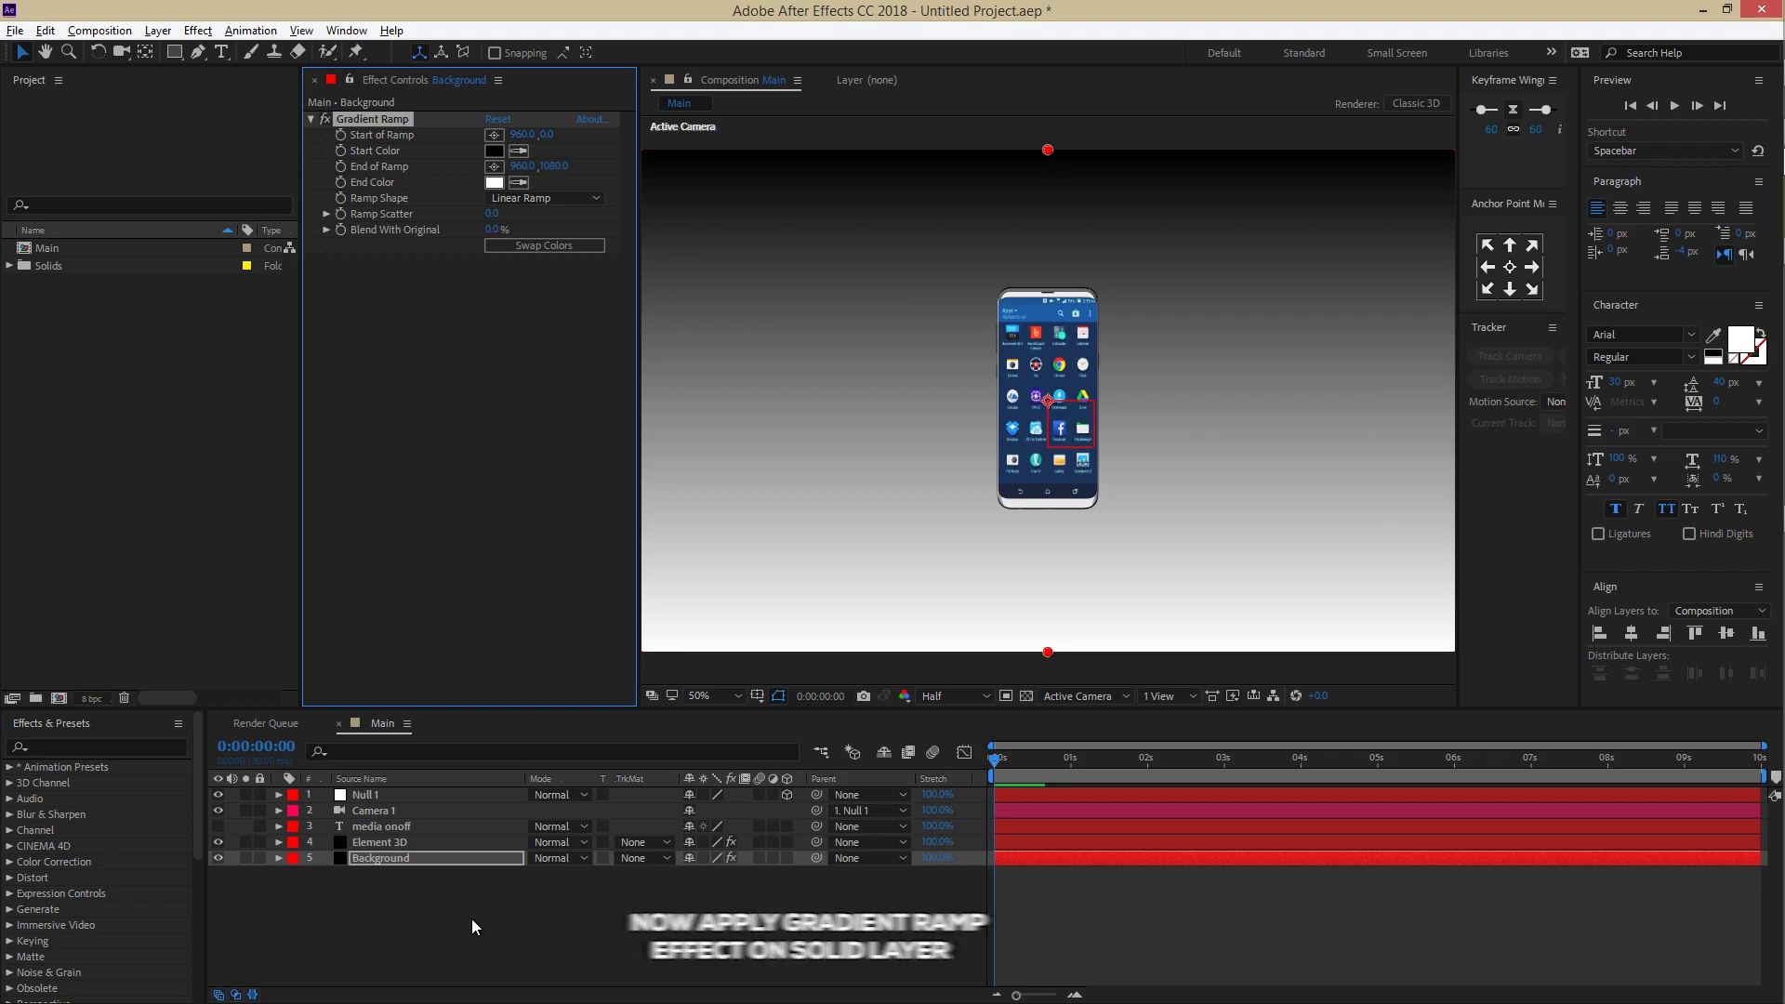
Step: Make the gradient a Radial Ramp starting near the composition's centre, with End of Ramp at 2962, 1080
drag(1049, 155, 1053, 406)
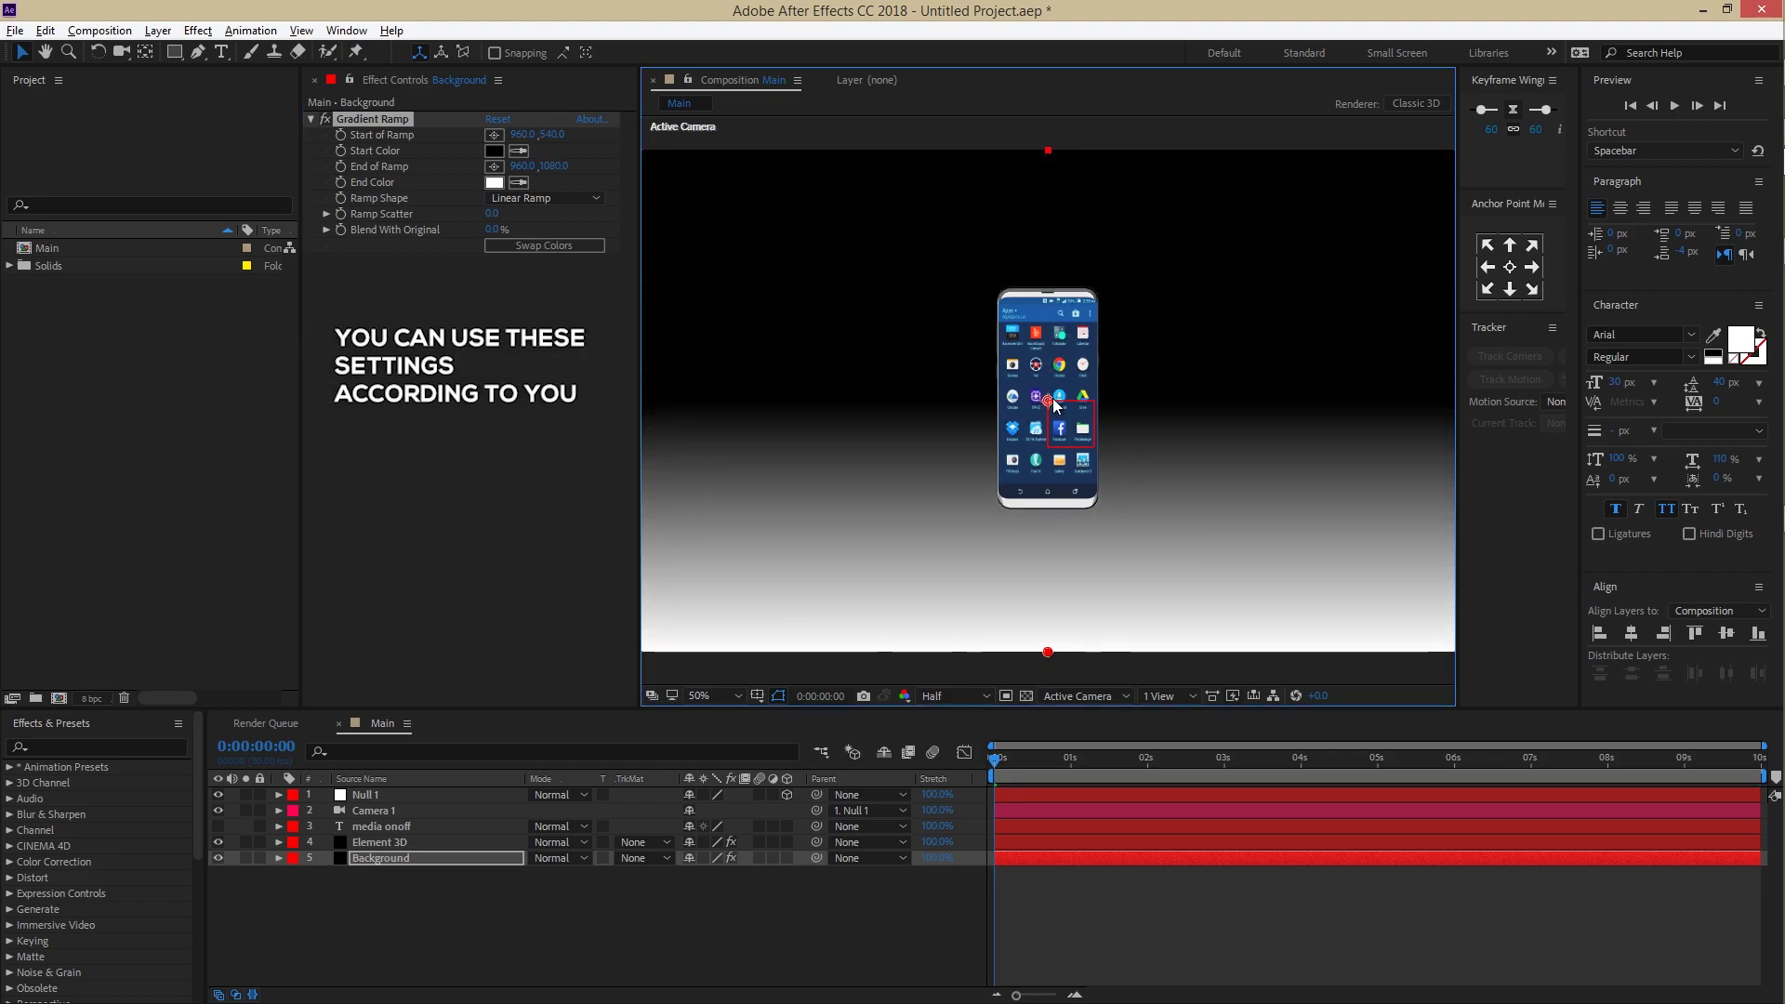
click(554, 199)
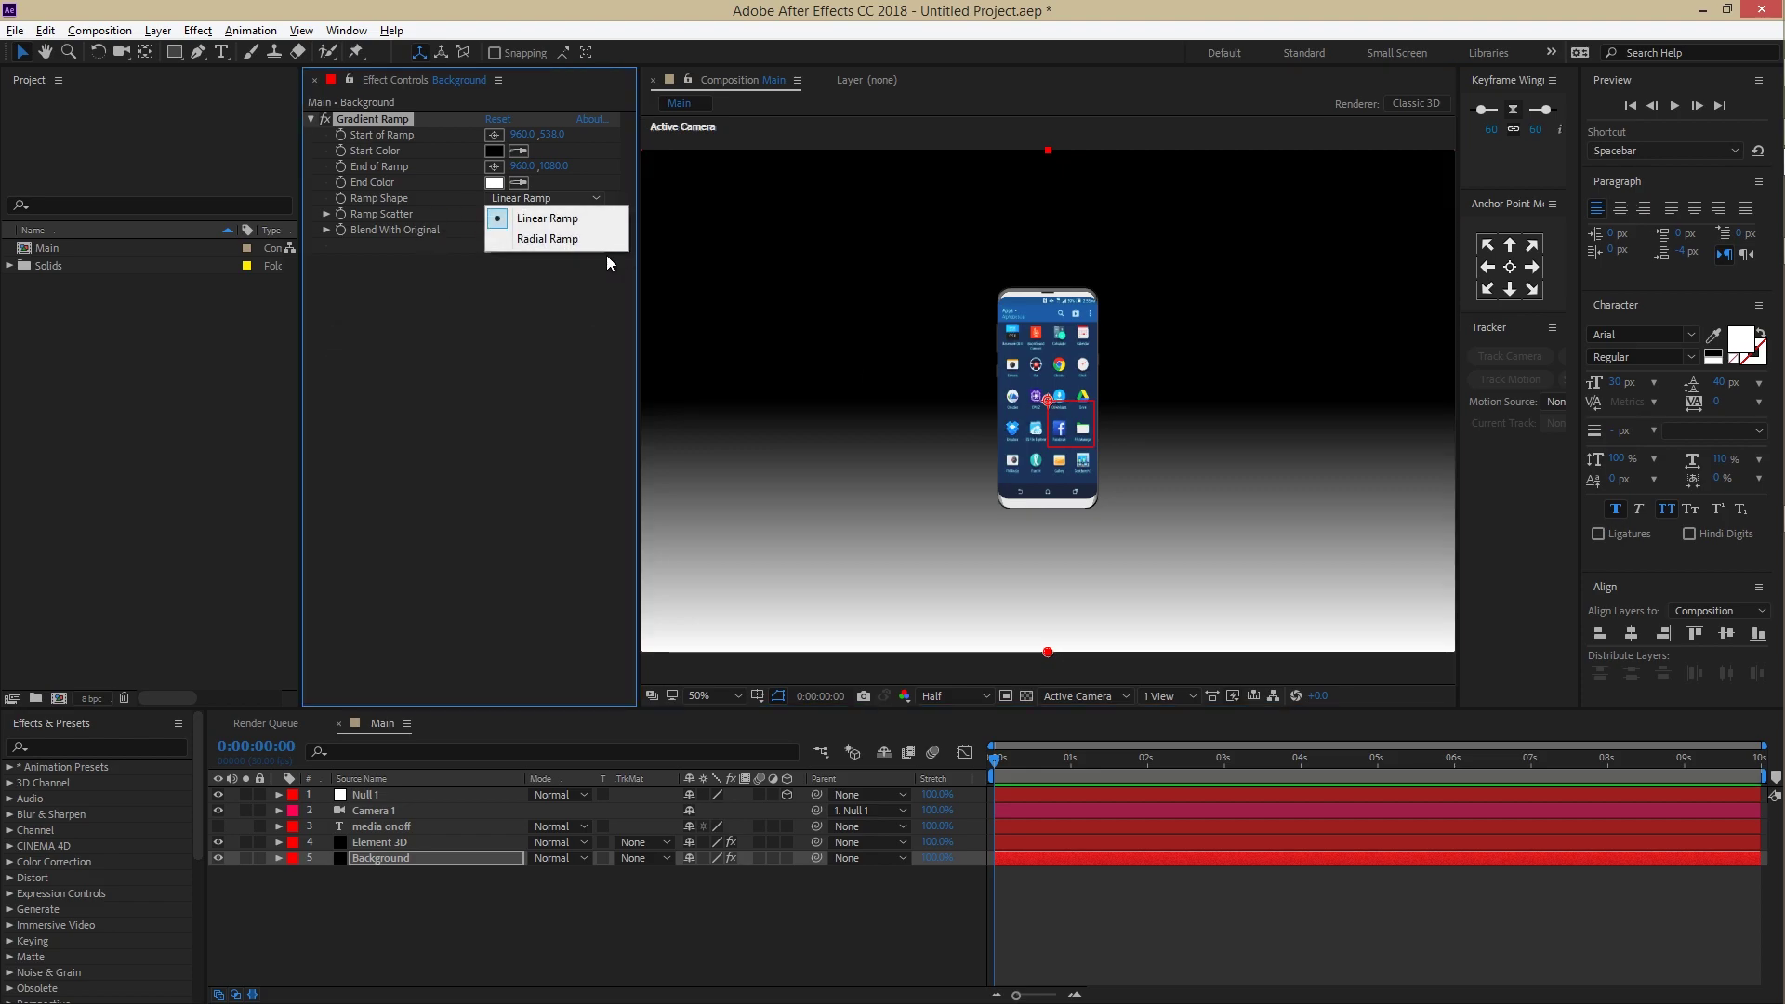
click(571, 240)
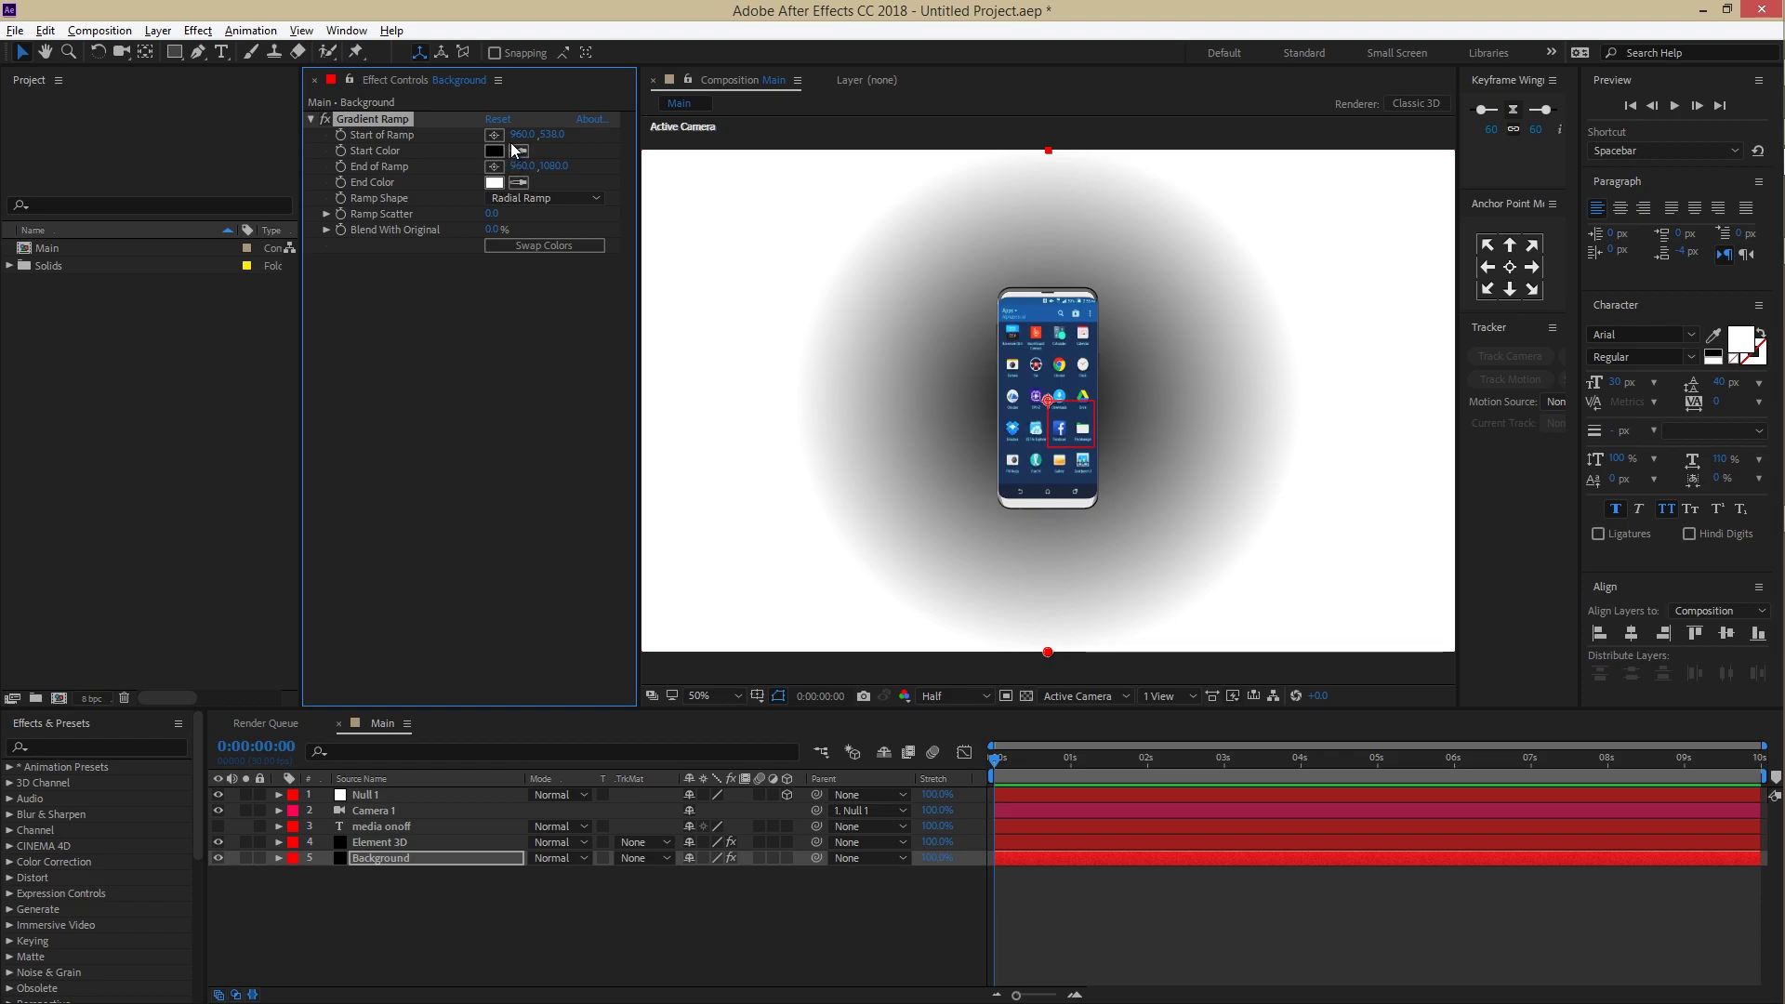
drag(522, 134, 1569, 230)
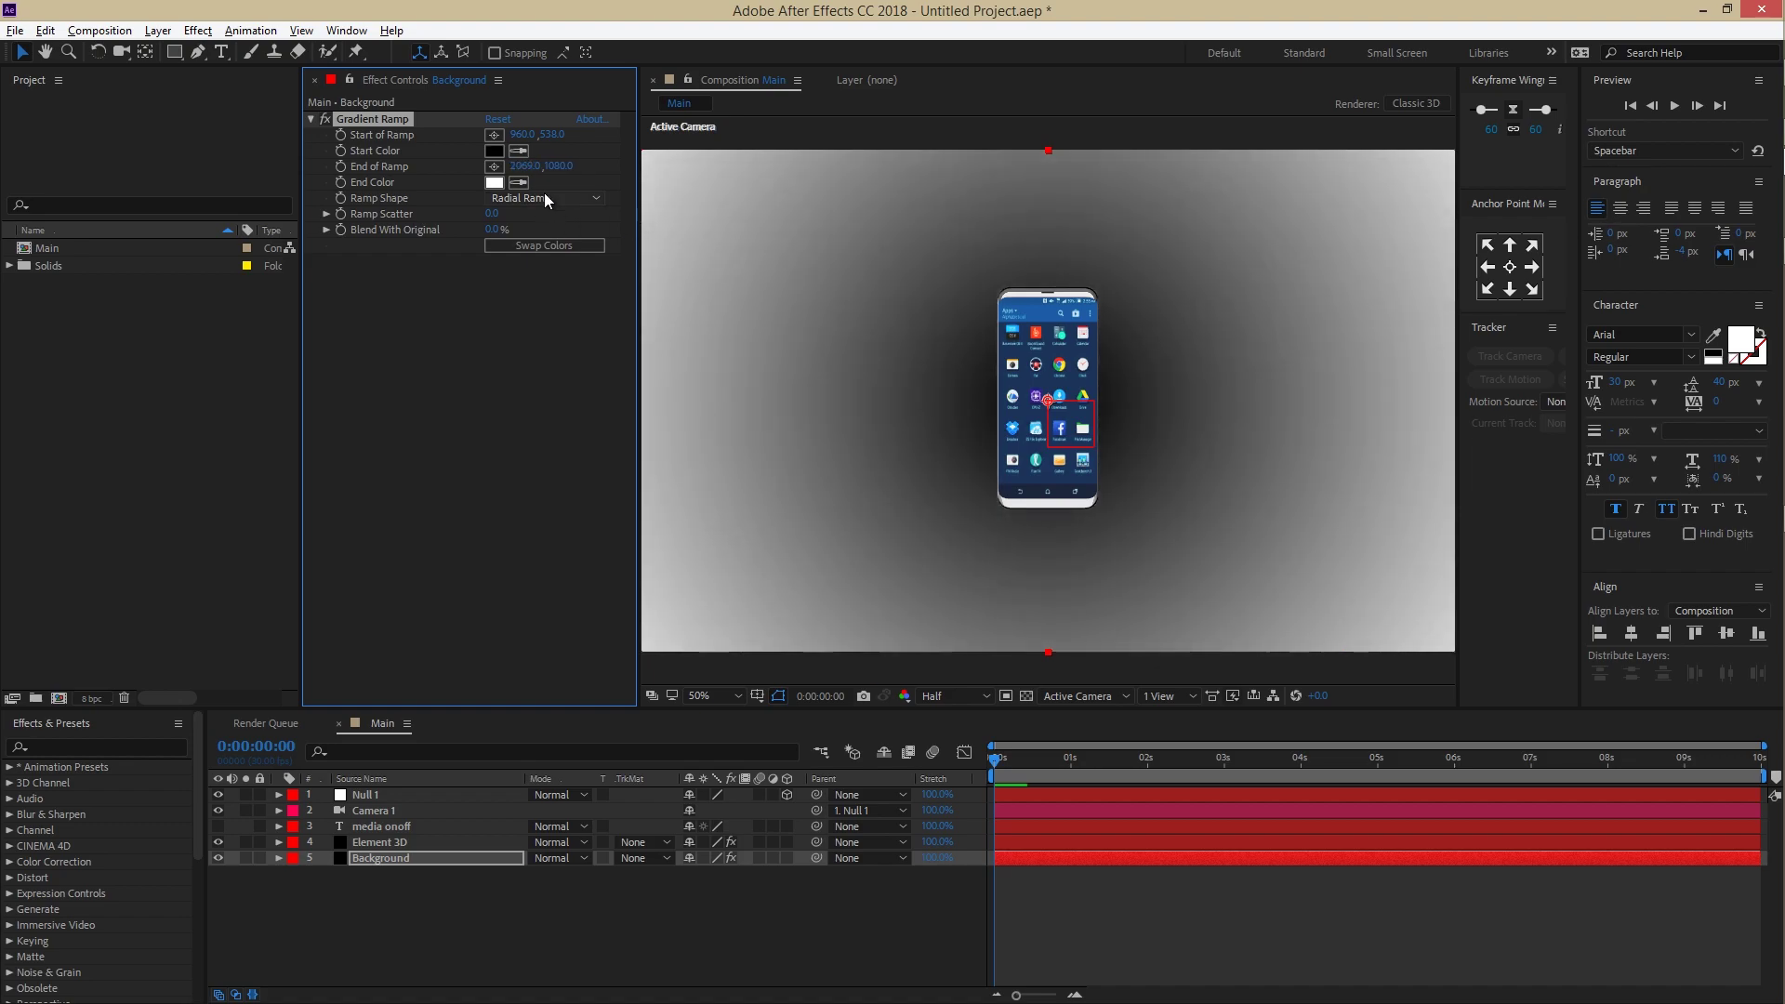
drag(525, 166, 1382, 208)
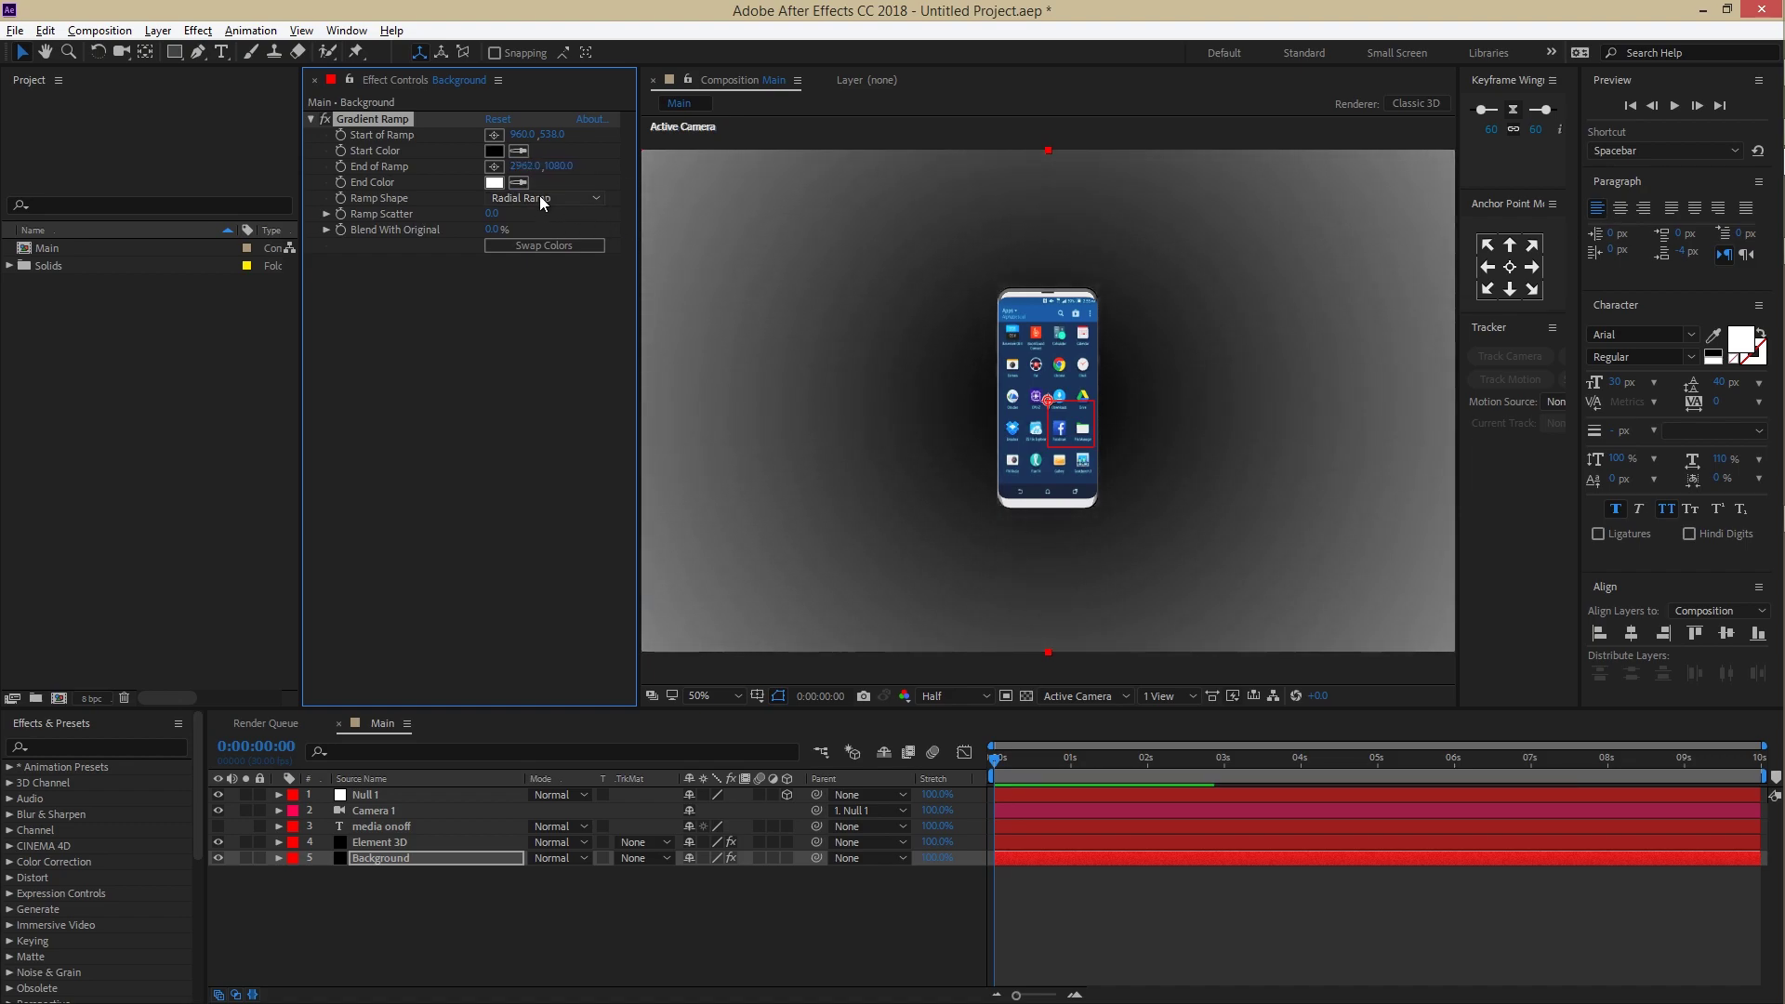
Step: Set the gradient's end color to black and sample its start color from the blue of the phone's screen
click(1030, 299)
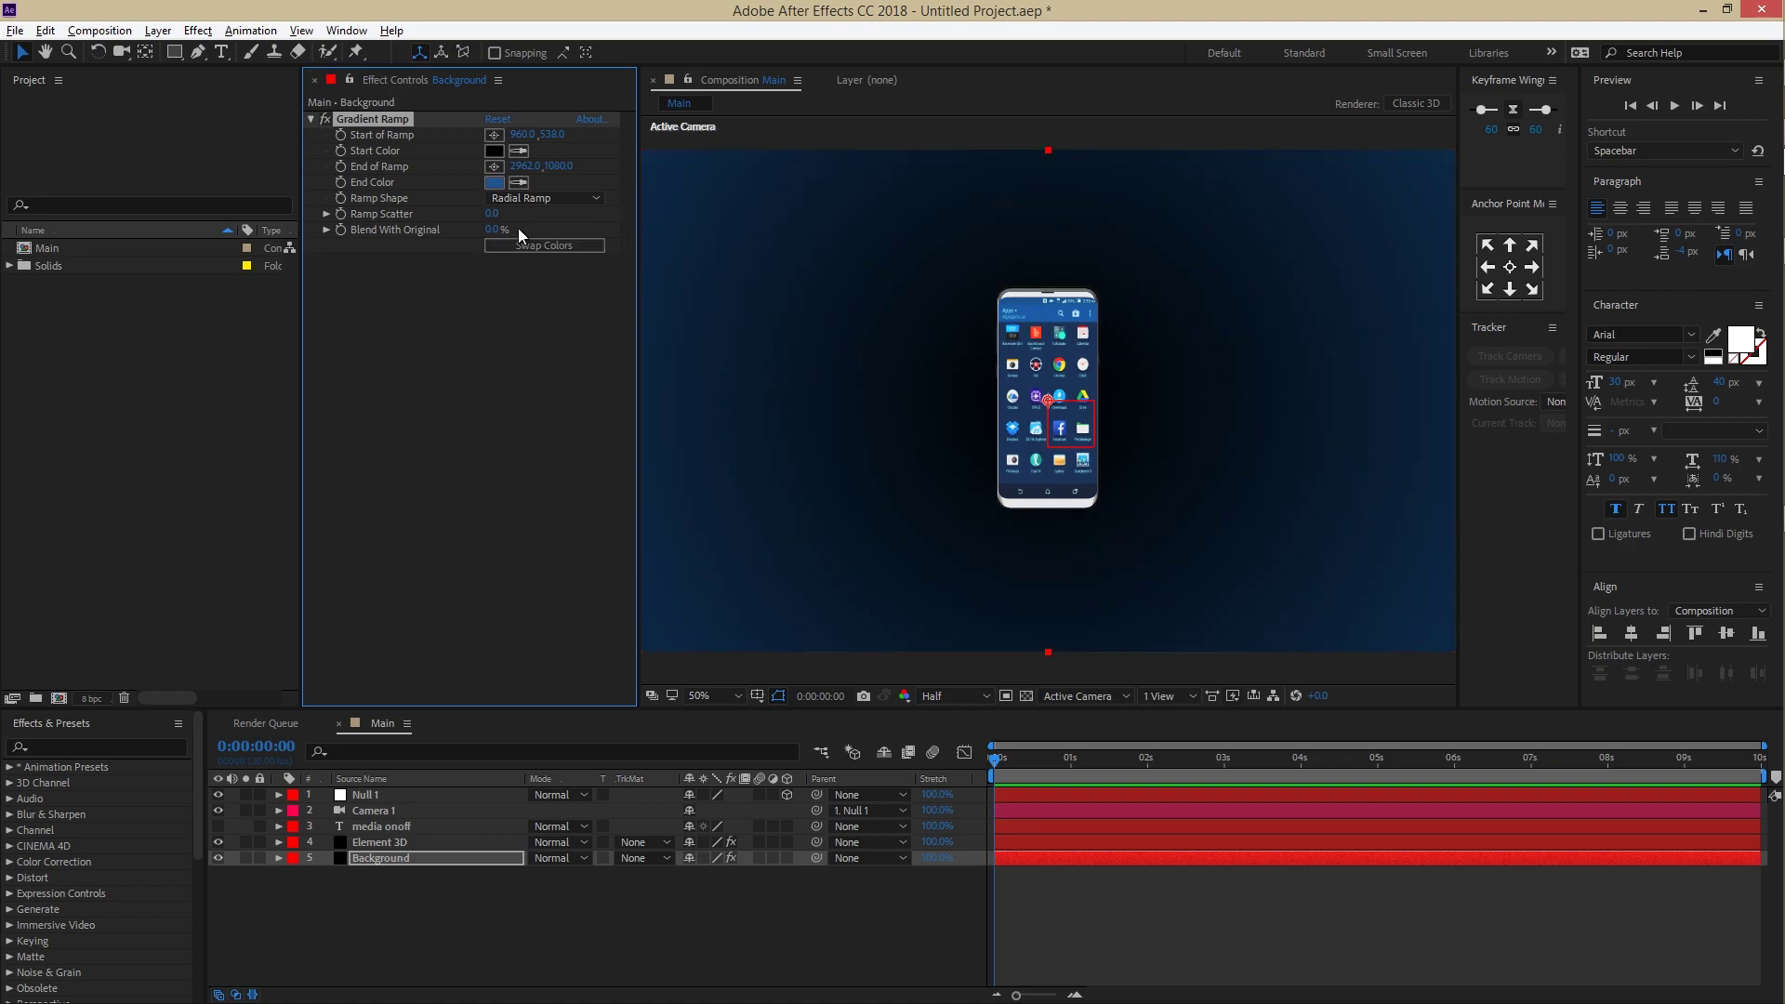
click(494, 182)
click(144, 544)
drag(142, 550, 124, 588)
click(529, 356)
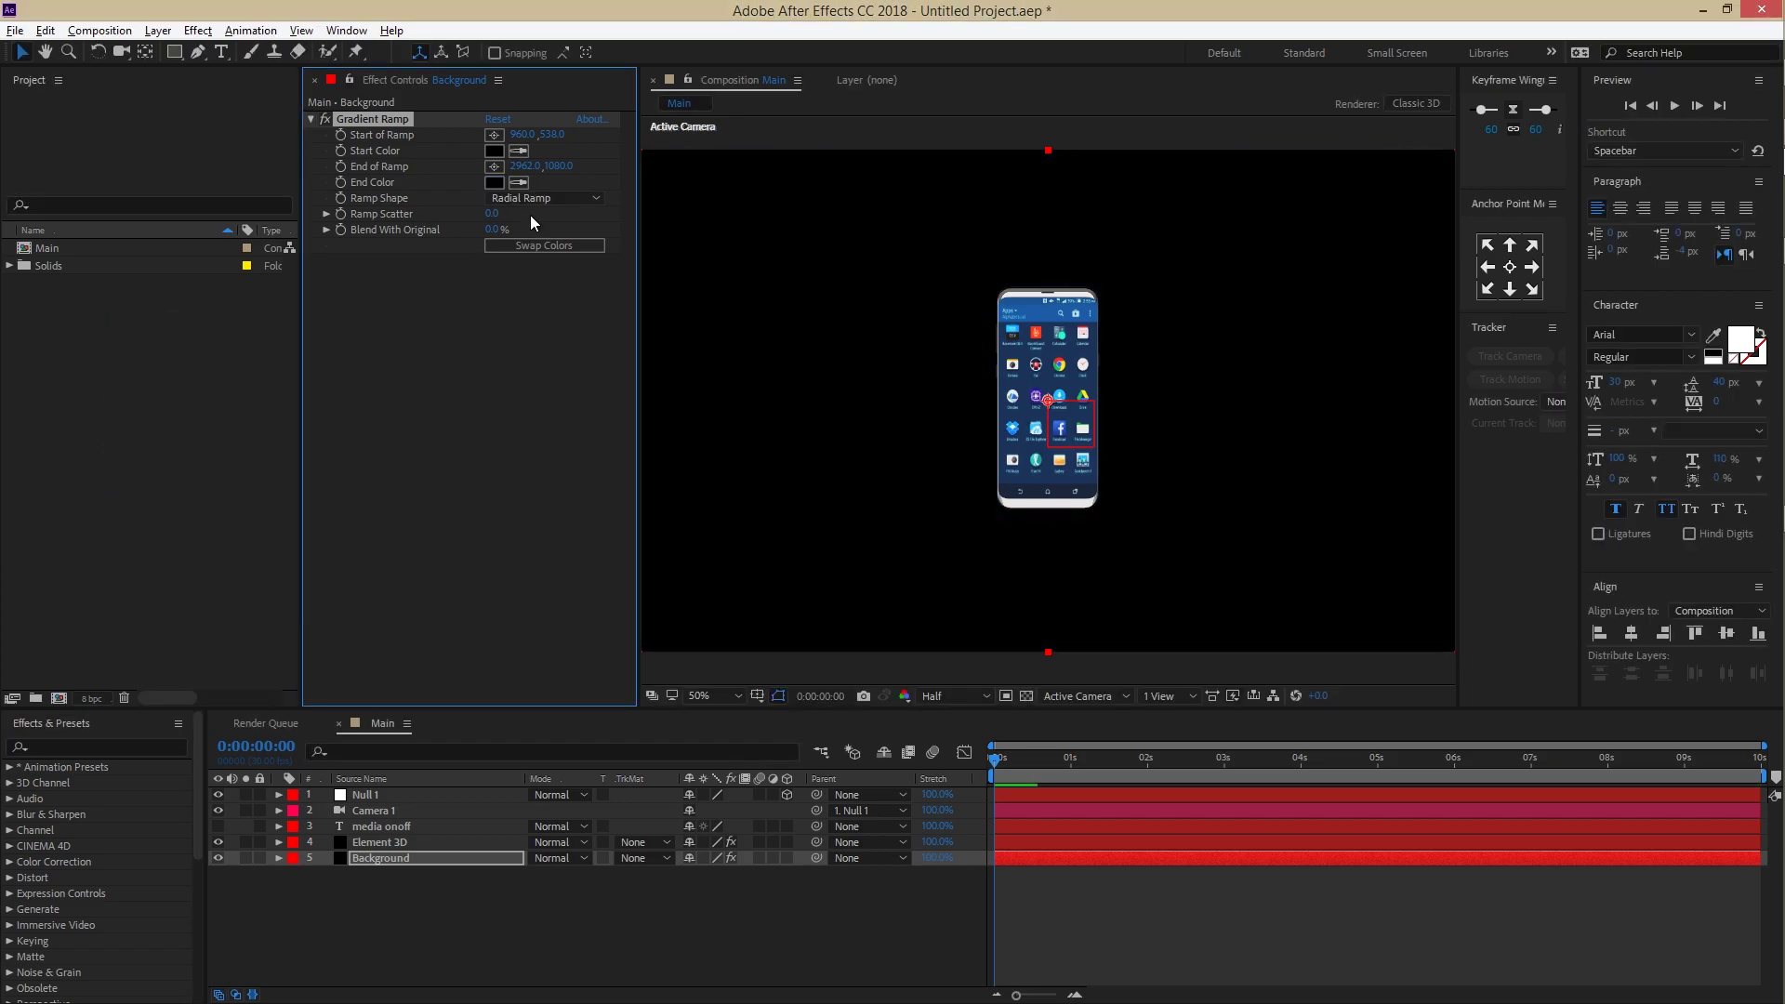
click(1027, 301)
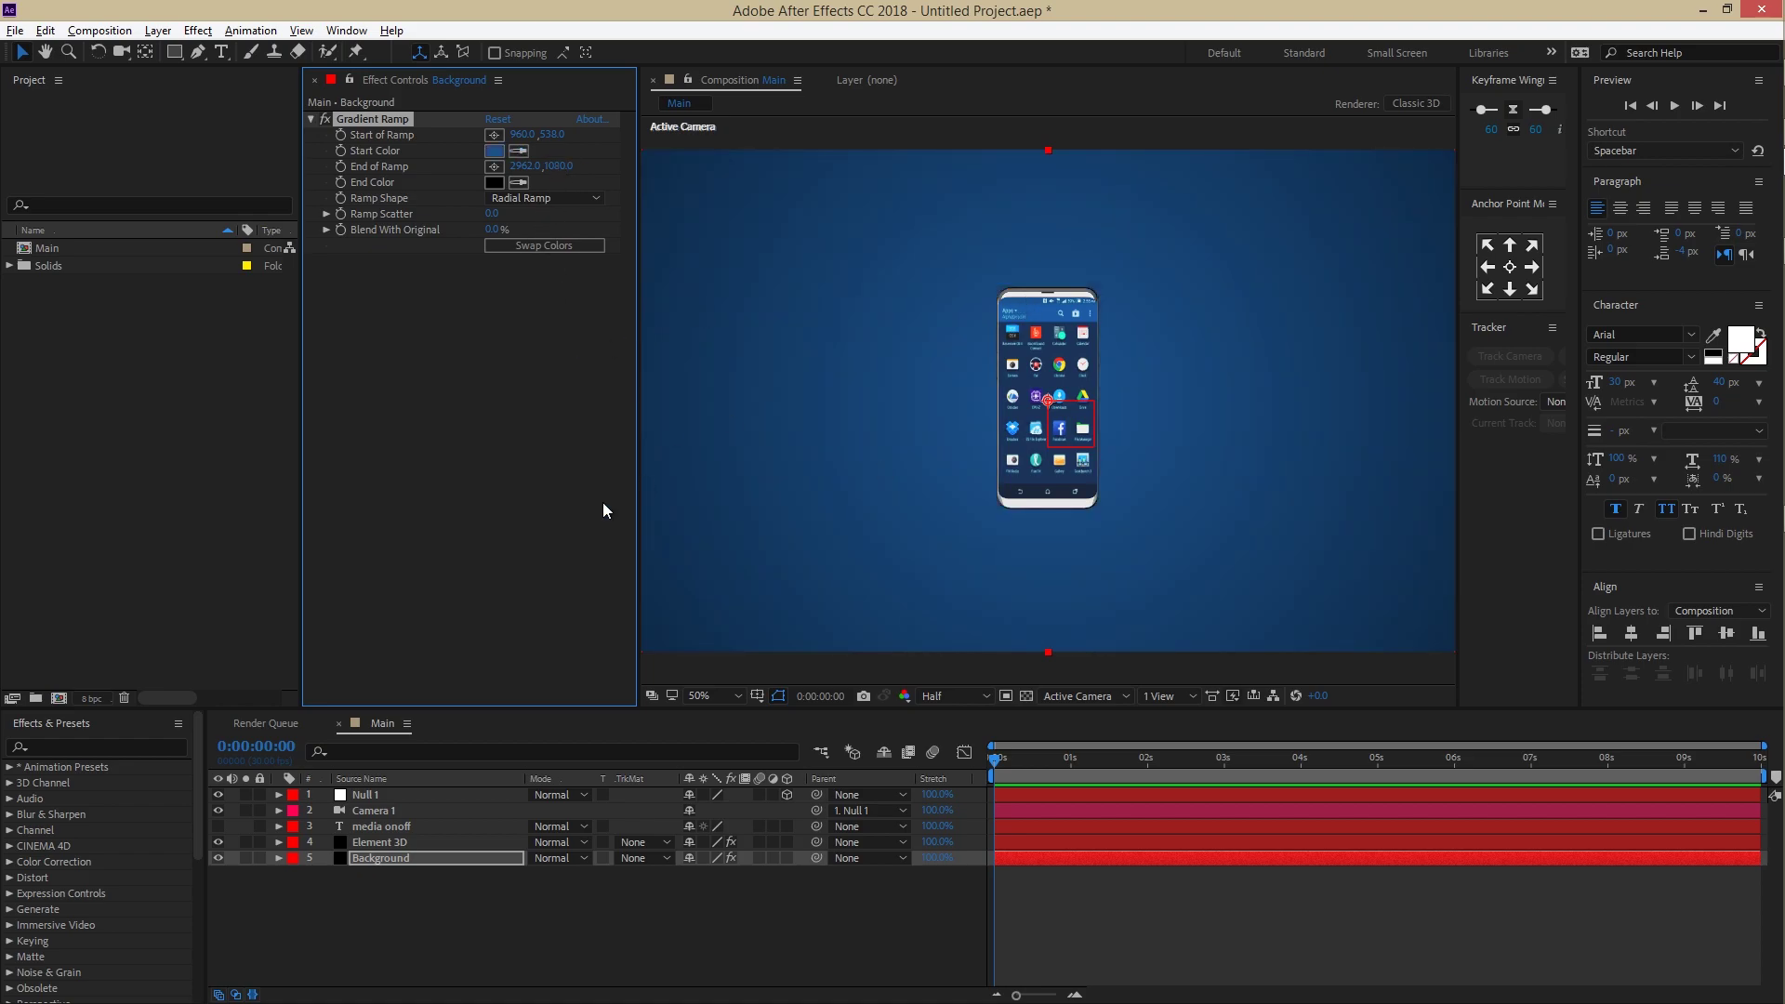
click(605, 920)
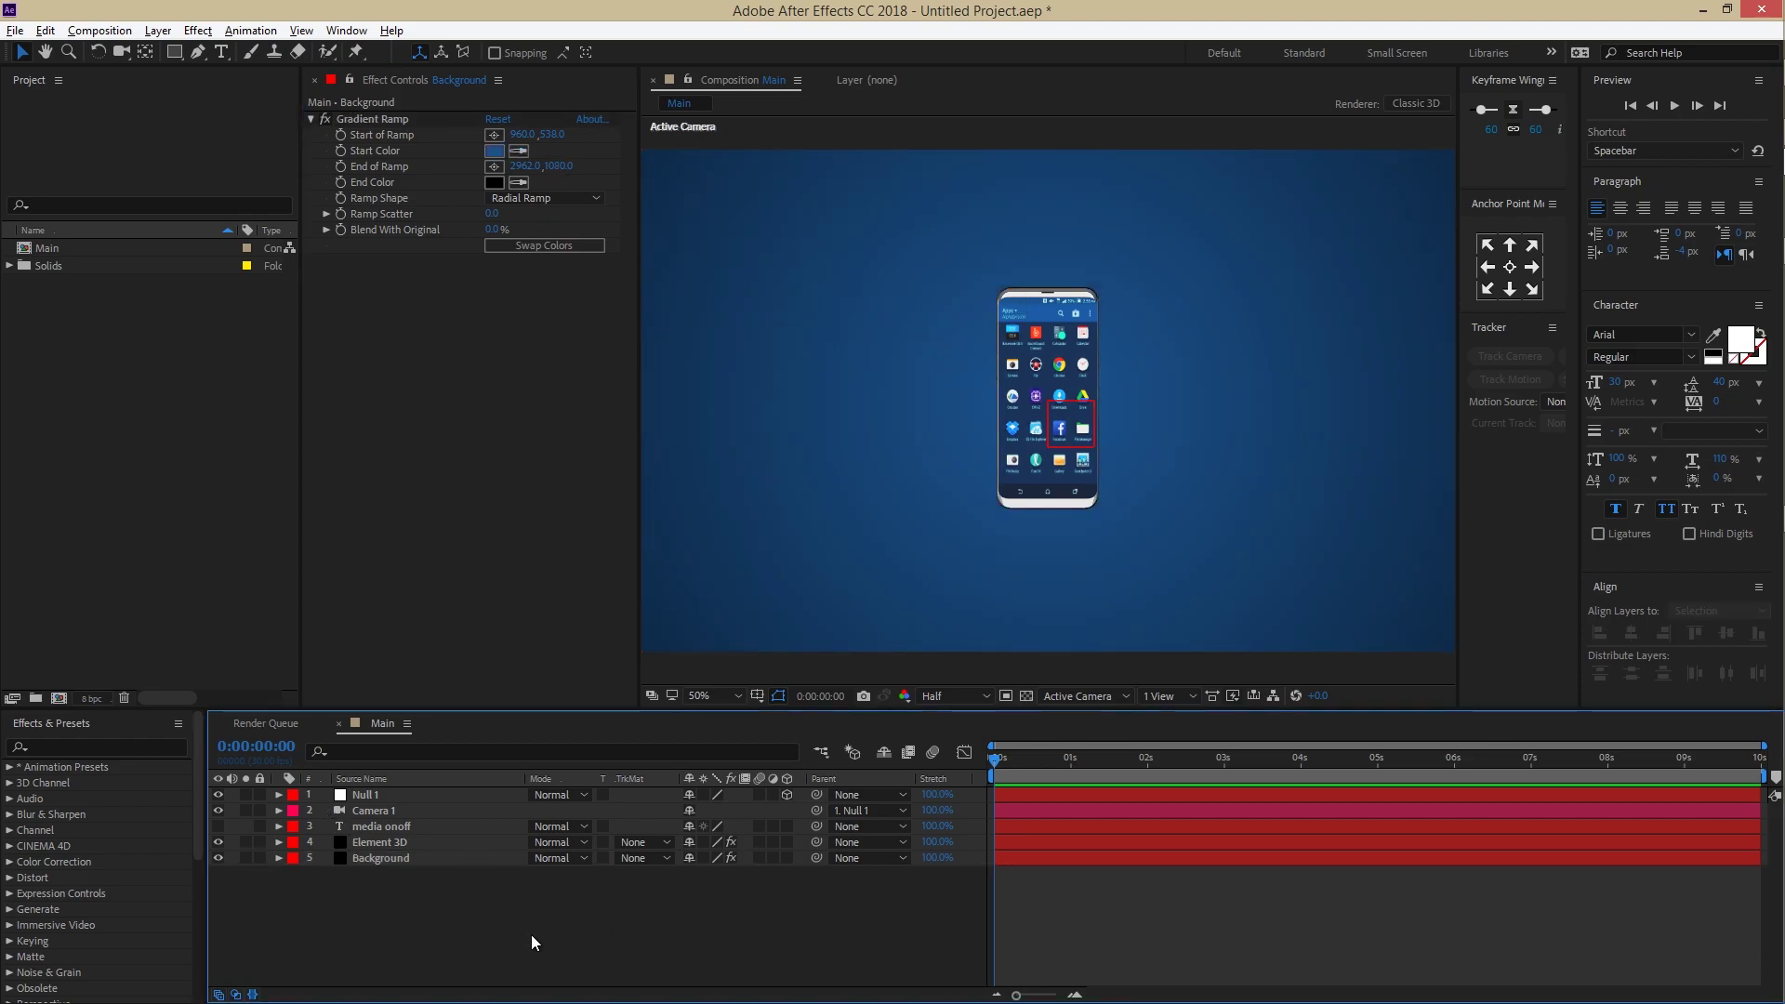
Step: Try rotating Null 1 about its Y axis to test the camera orbit around the phone, and undo the rotation
click(366, 796)
click(278, 795)
click(294, 812)
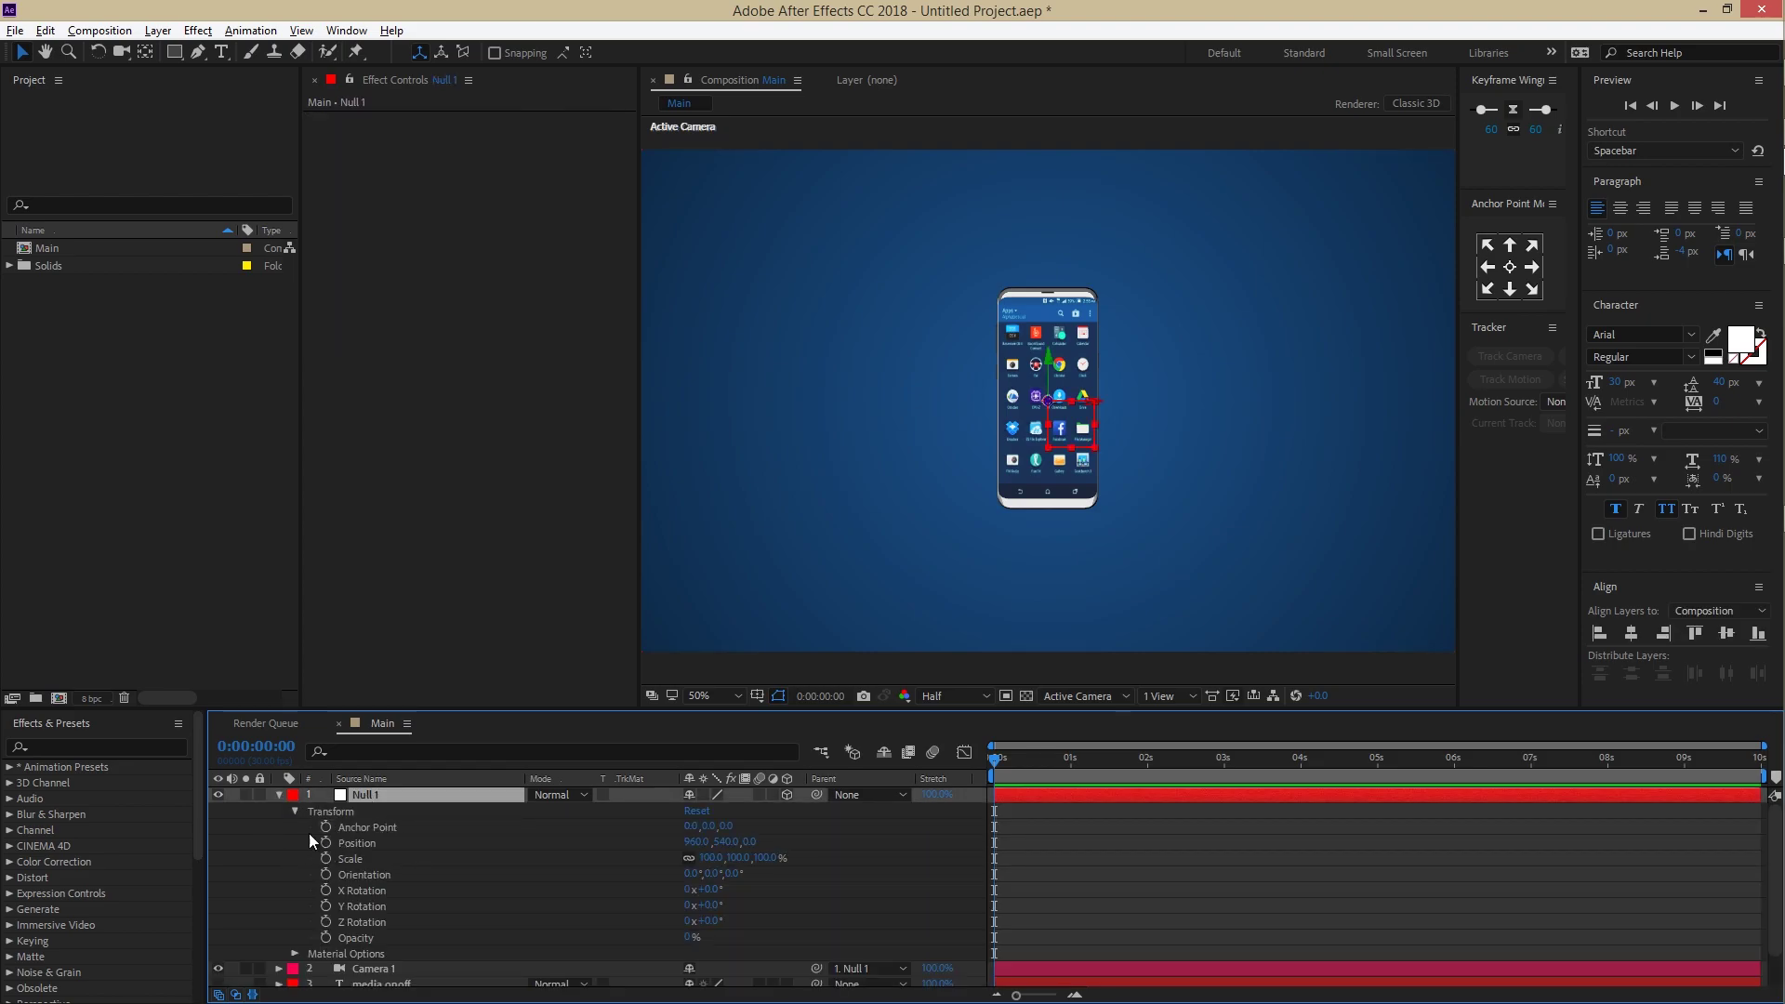
click(372, 842)
drag(716, 905, 762, 908)
key(ctrl+z)
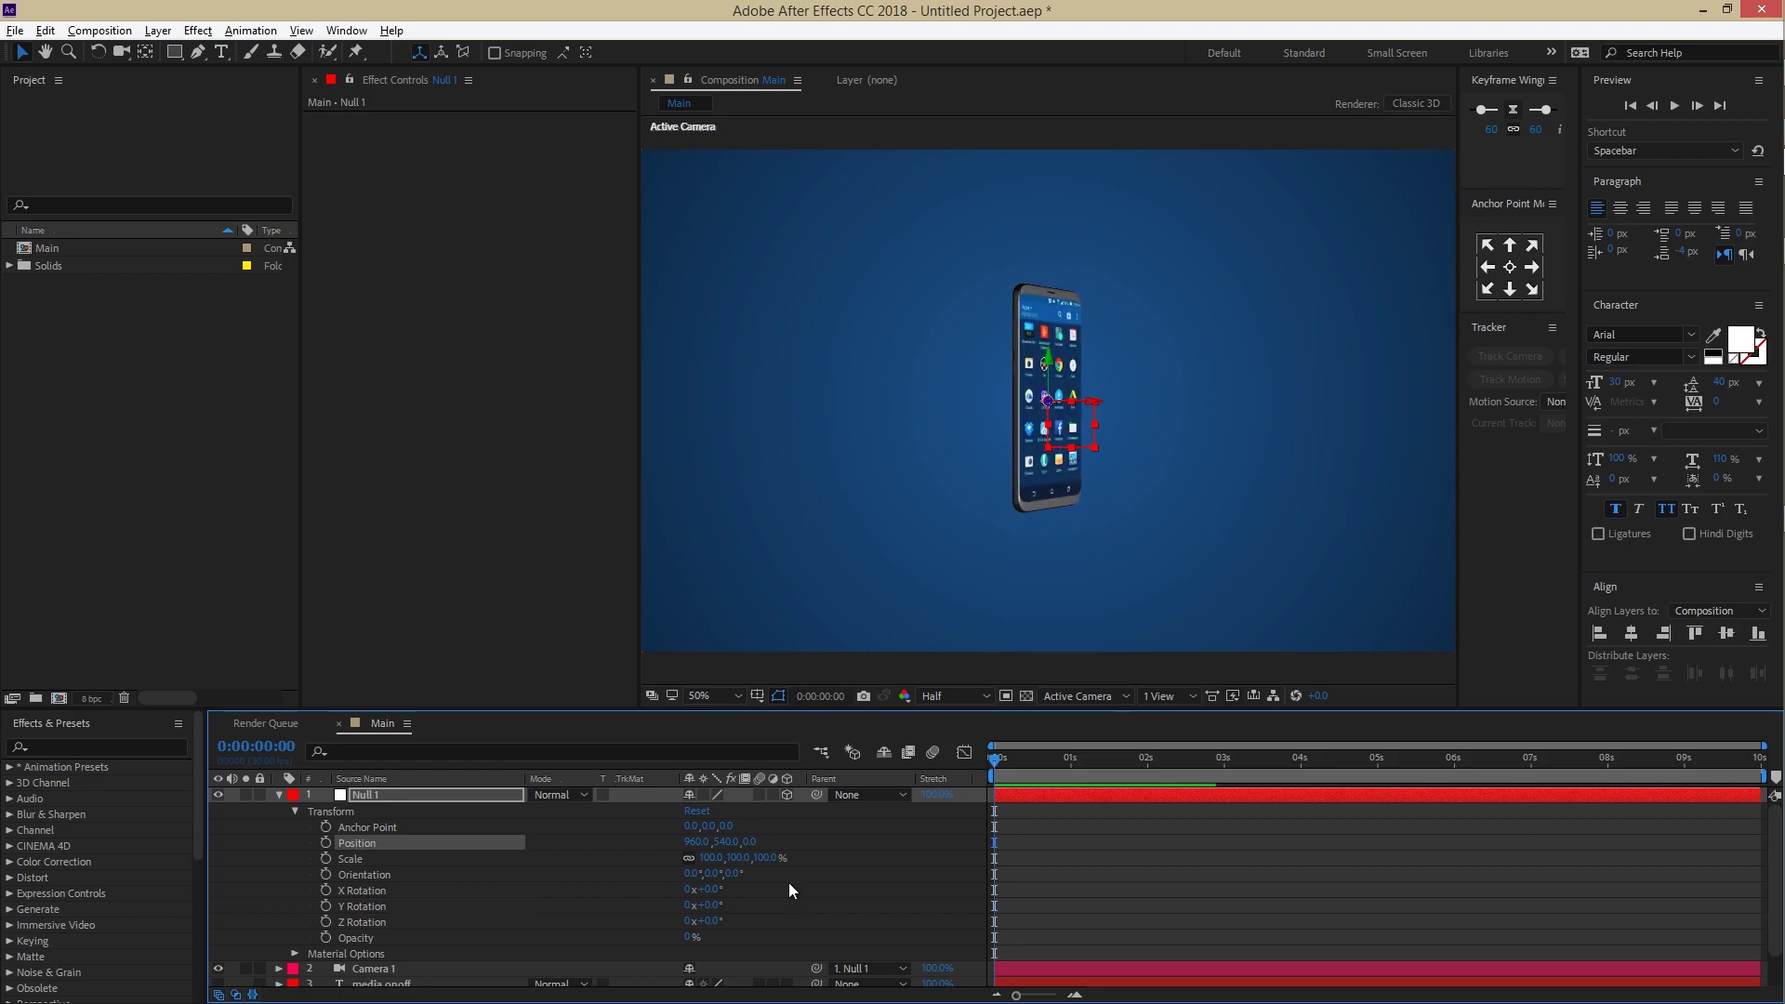
Step: Bring the camera close to the phone with the Unified Camera tool and frame the phone in the left half of the composition
key(c)
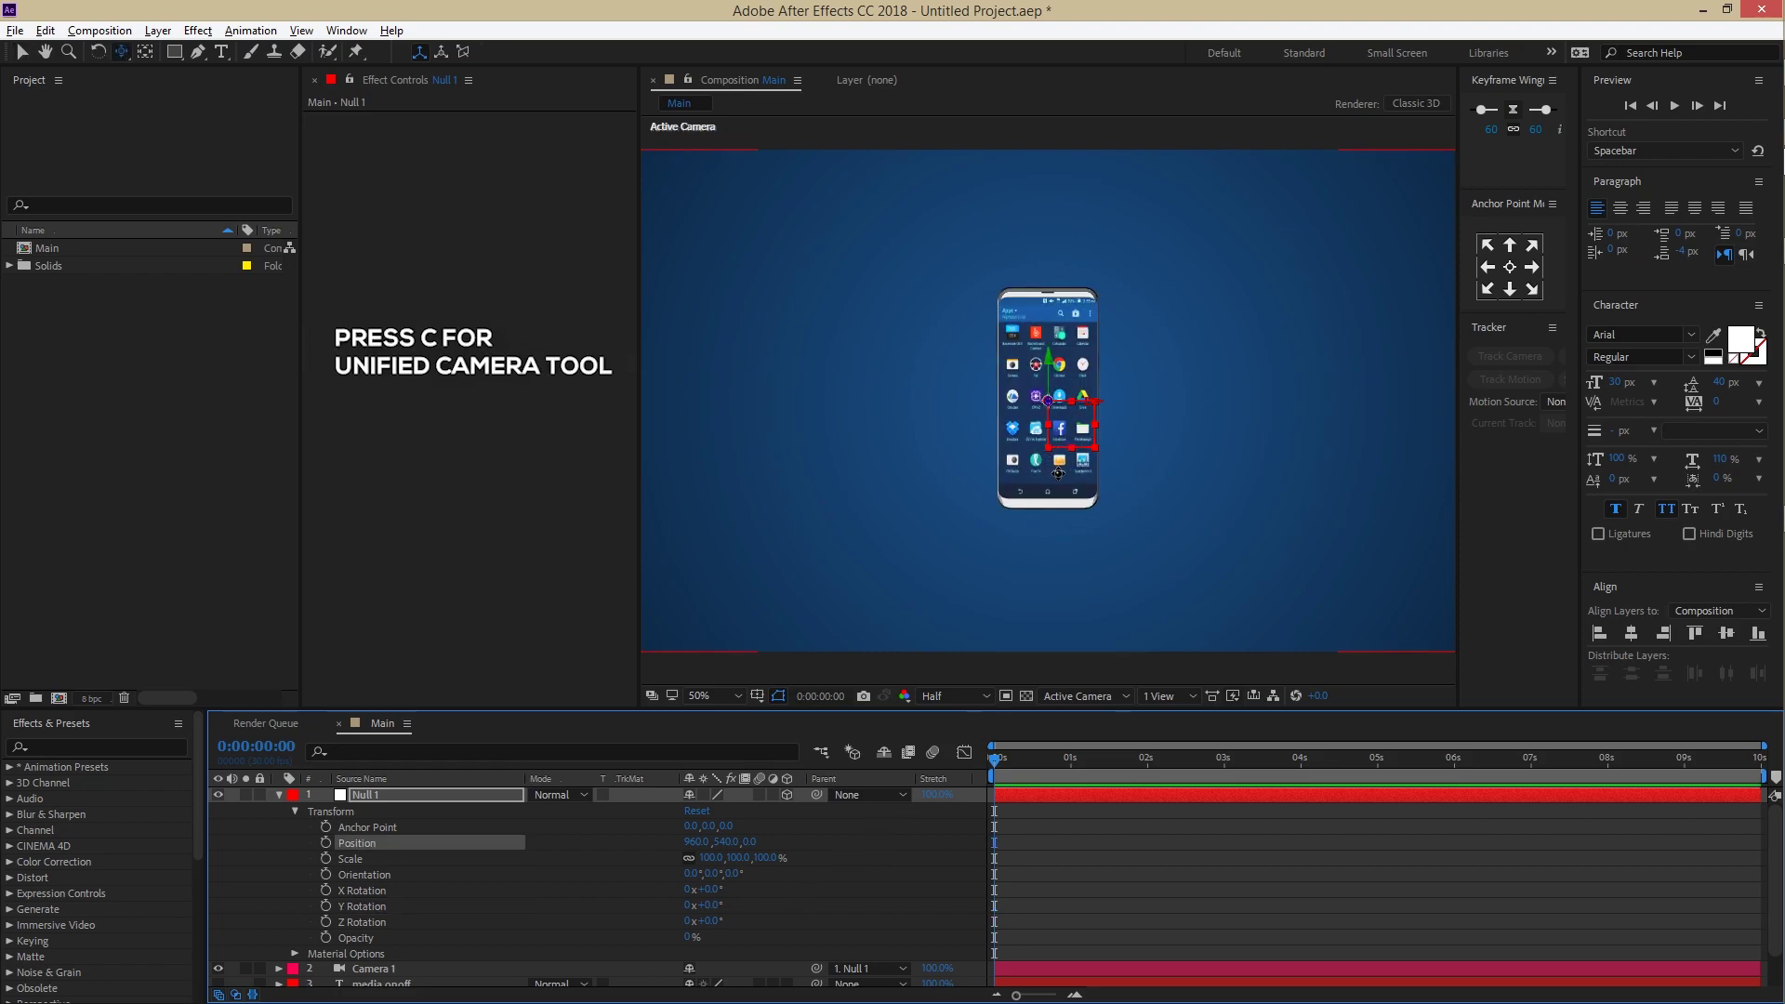
drag(1048, 464, 1186, 317)
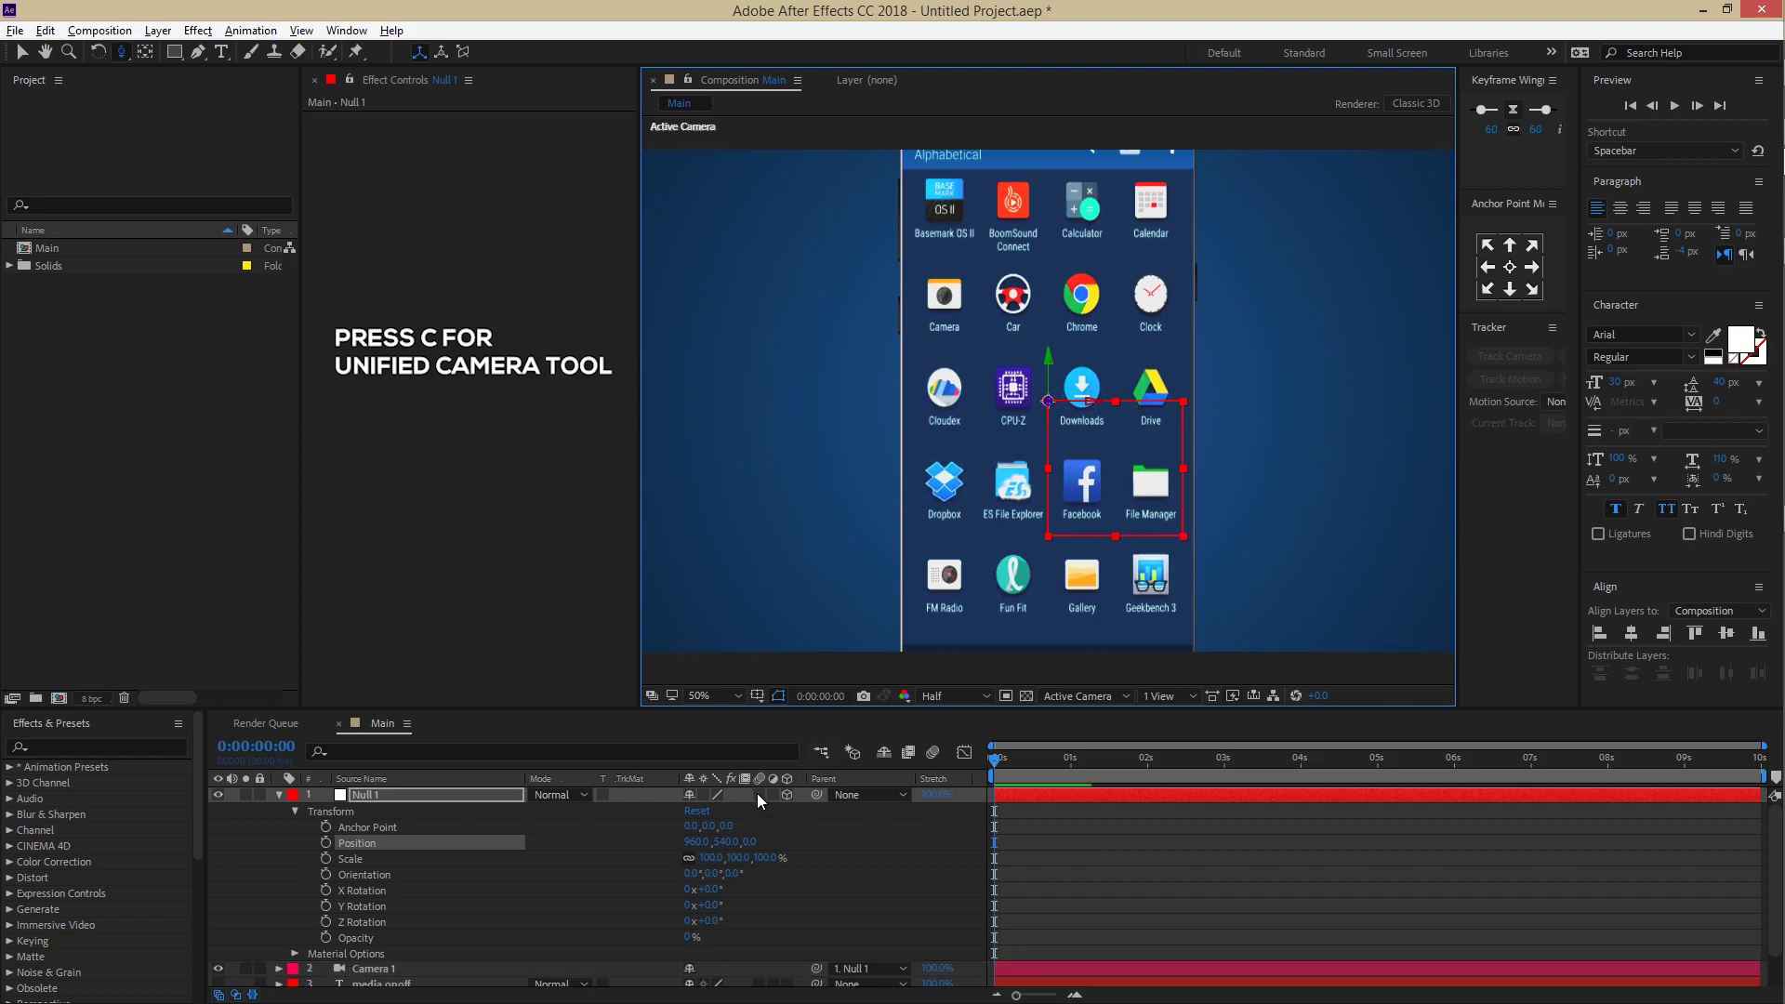
drag(710, 905, 759, 919)
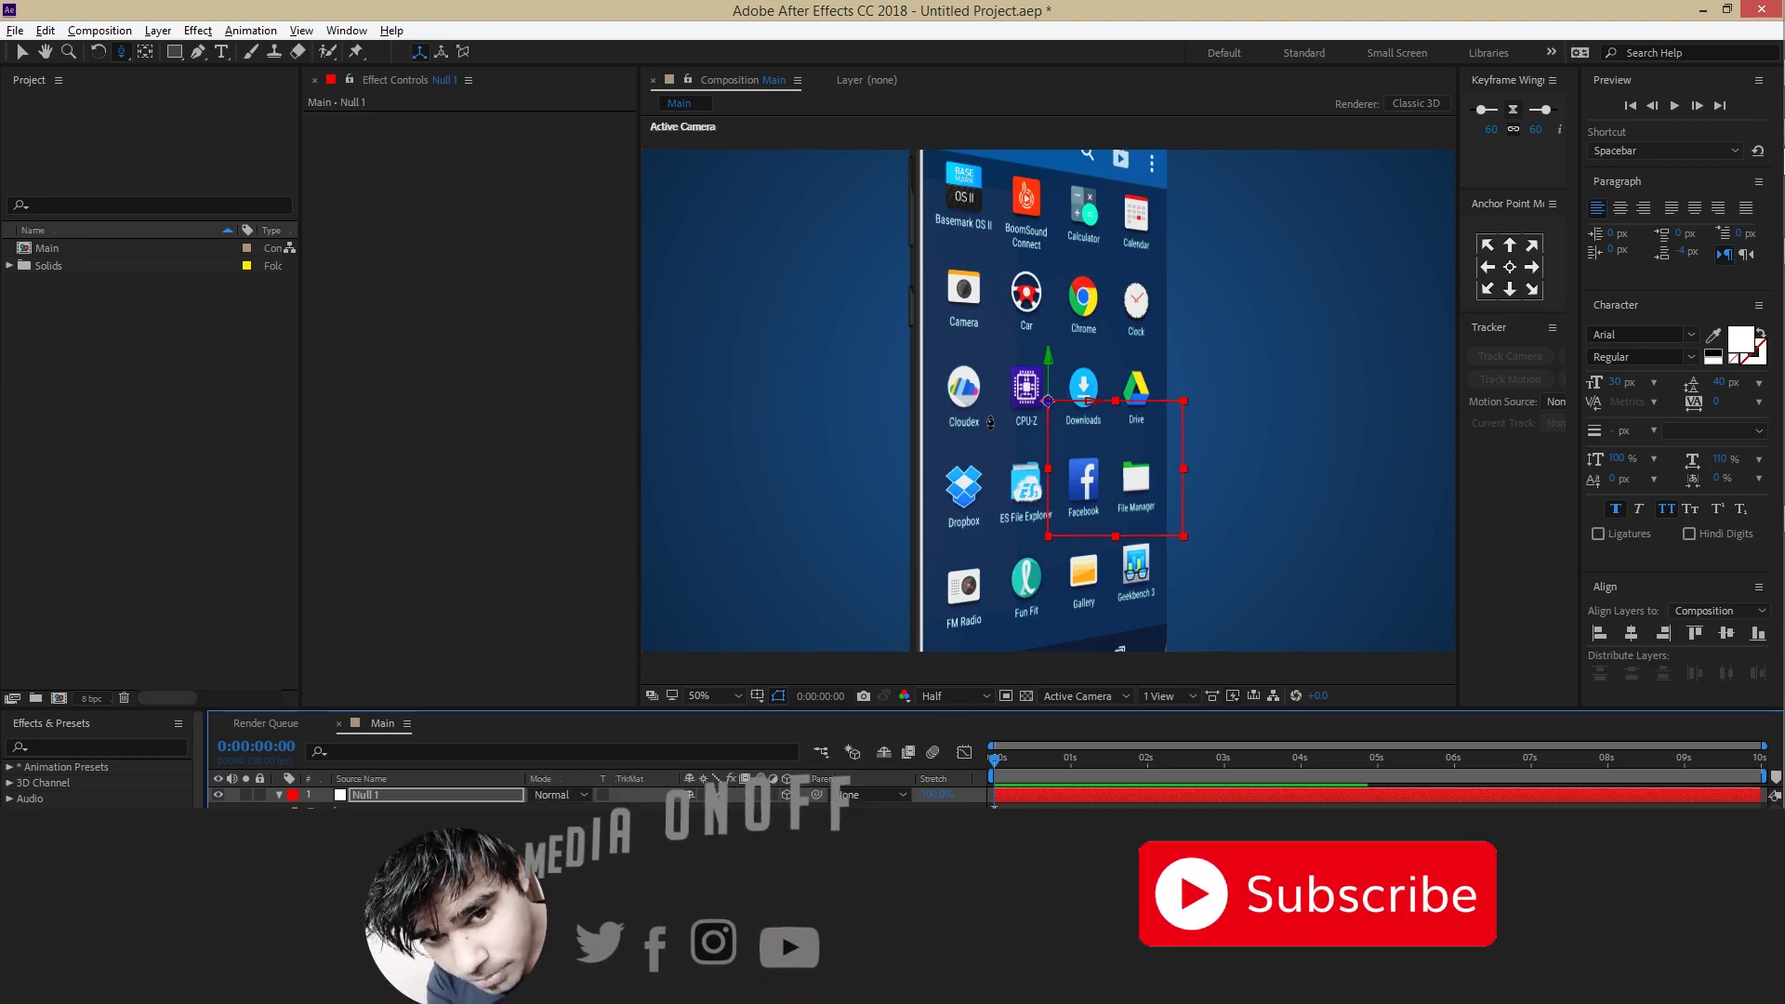
drag(1000, 333, 1012, 447)
drag(1151, 527, 912, 490)
Step: Rotate Null 1 to 20° on X and 80° on Y to angle the camera view of the phone
drag(712, 905, 730, 903)
drag(712, 920, 746, 905)
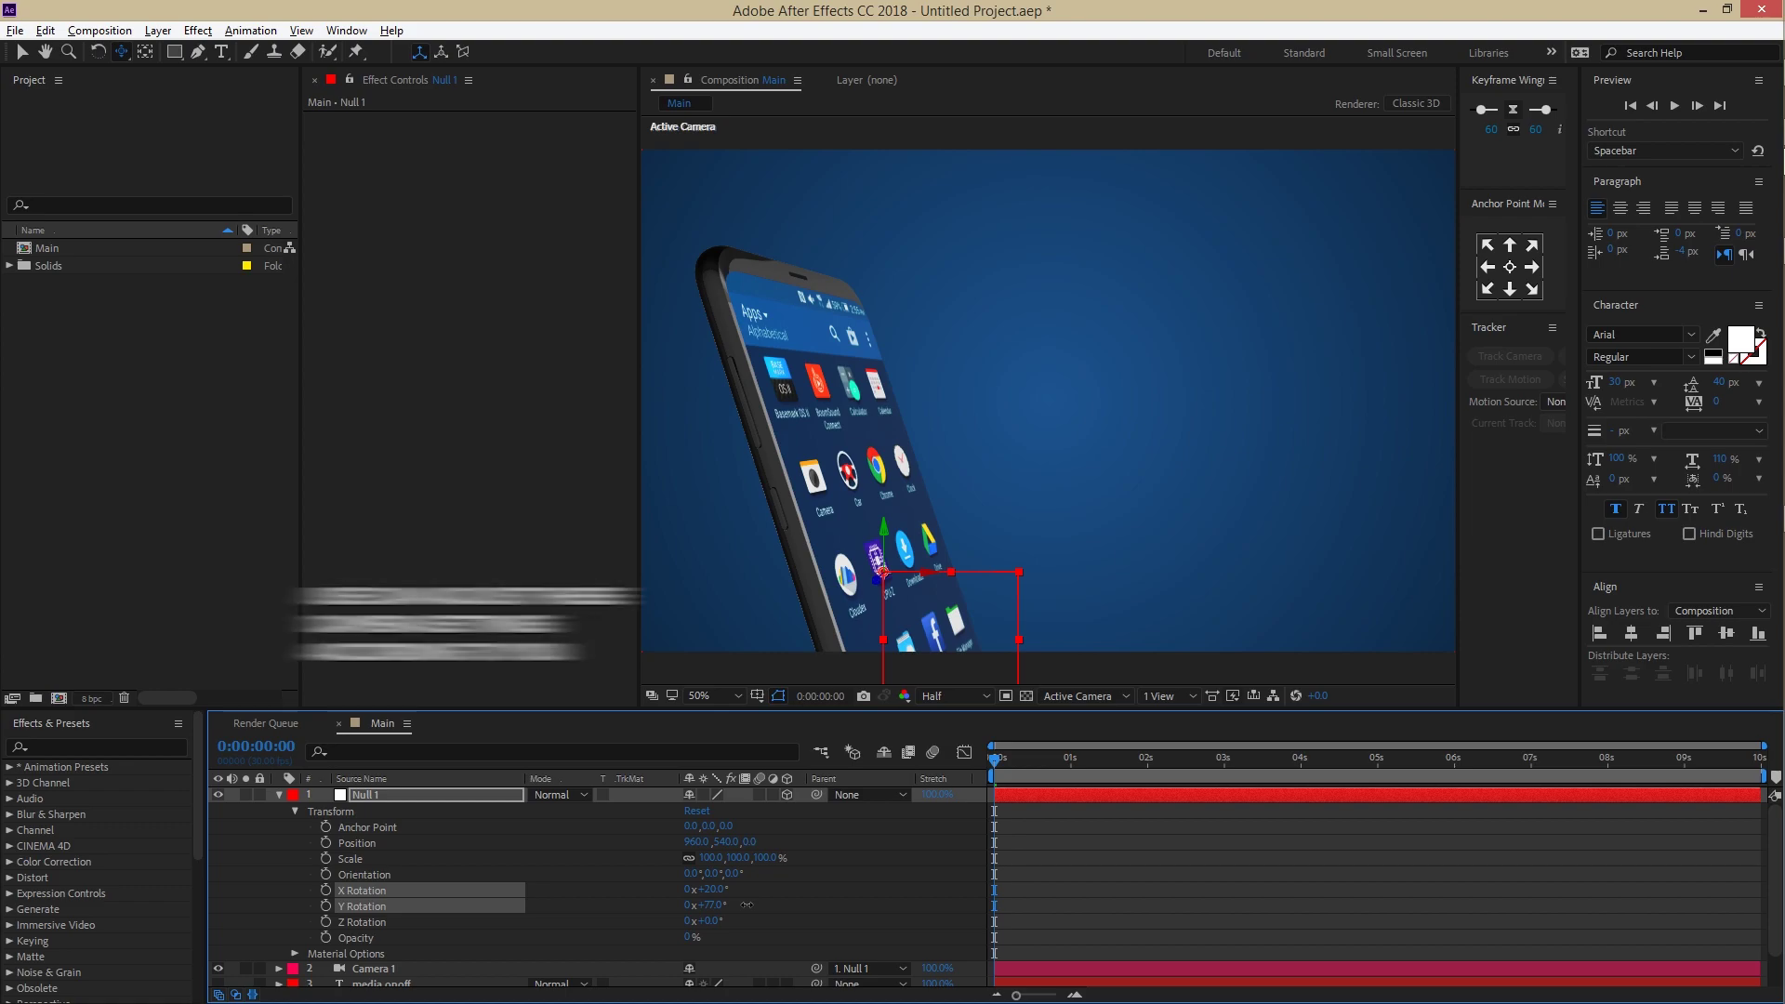
click(714, 904)
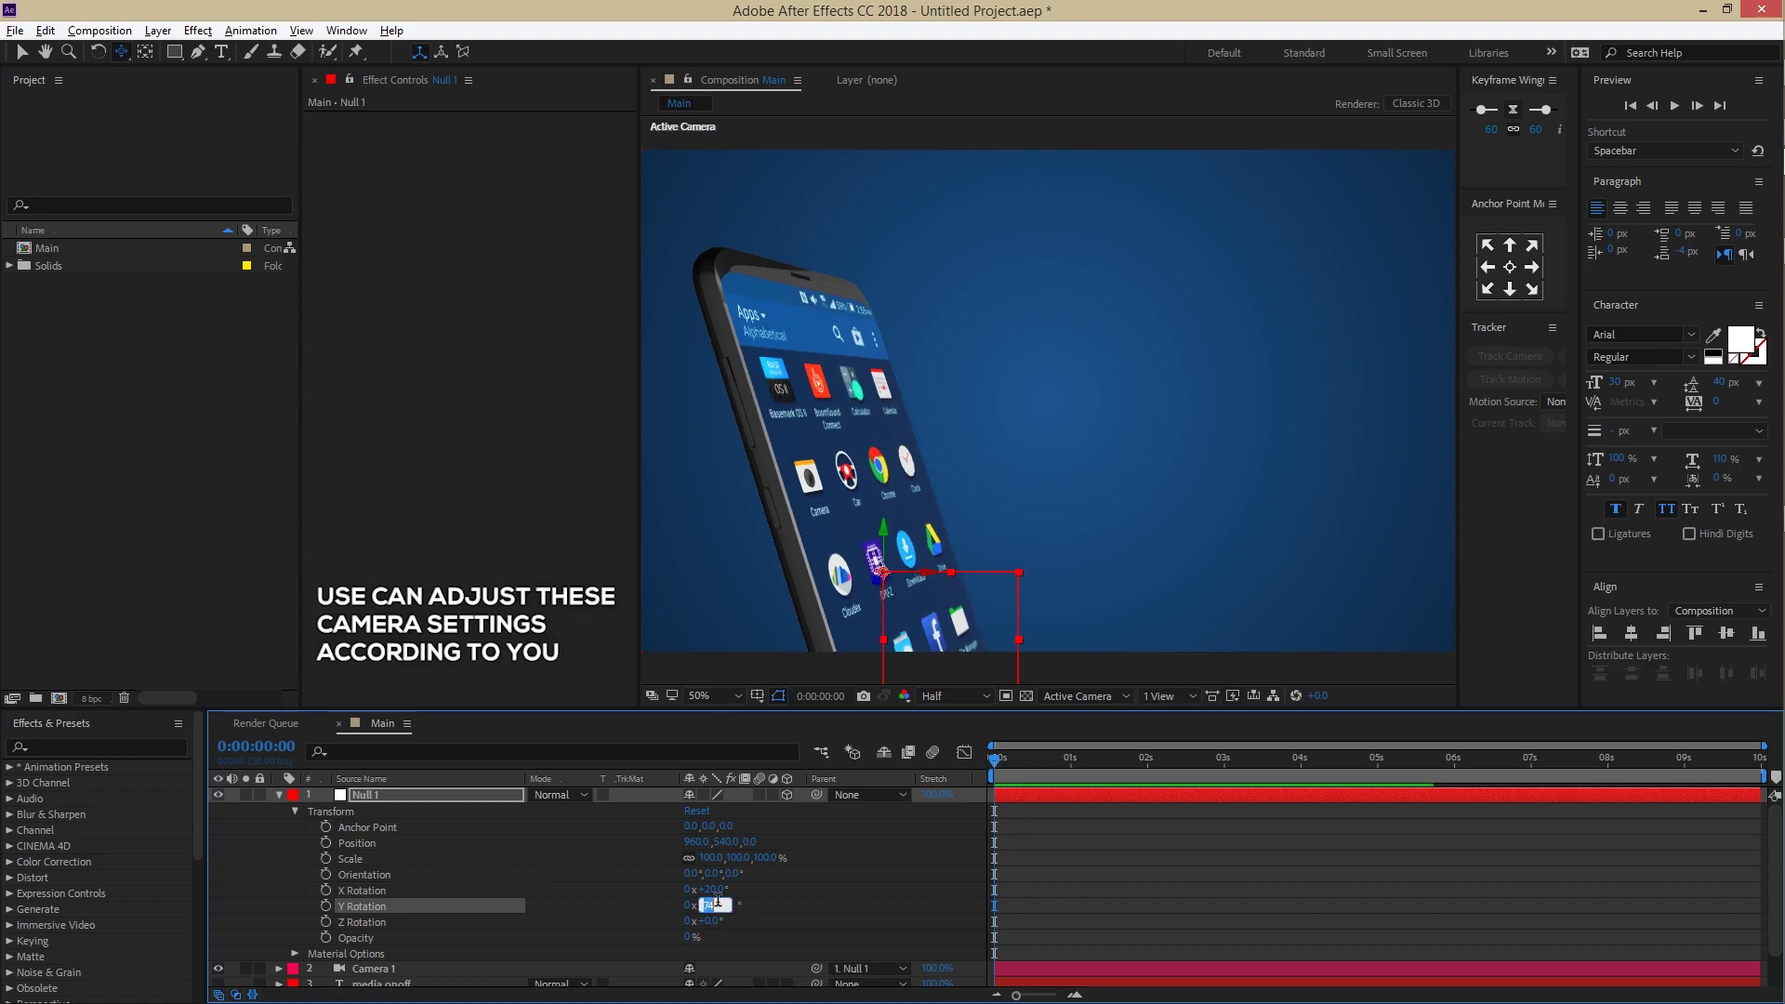
text(80)
key(Return)
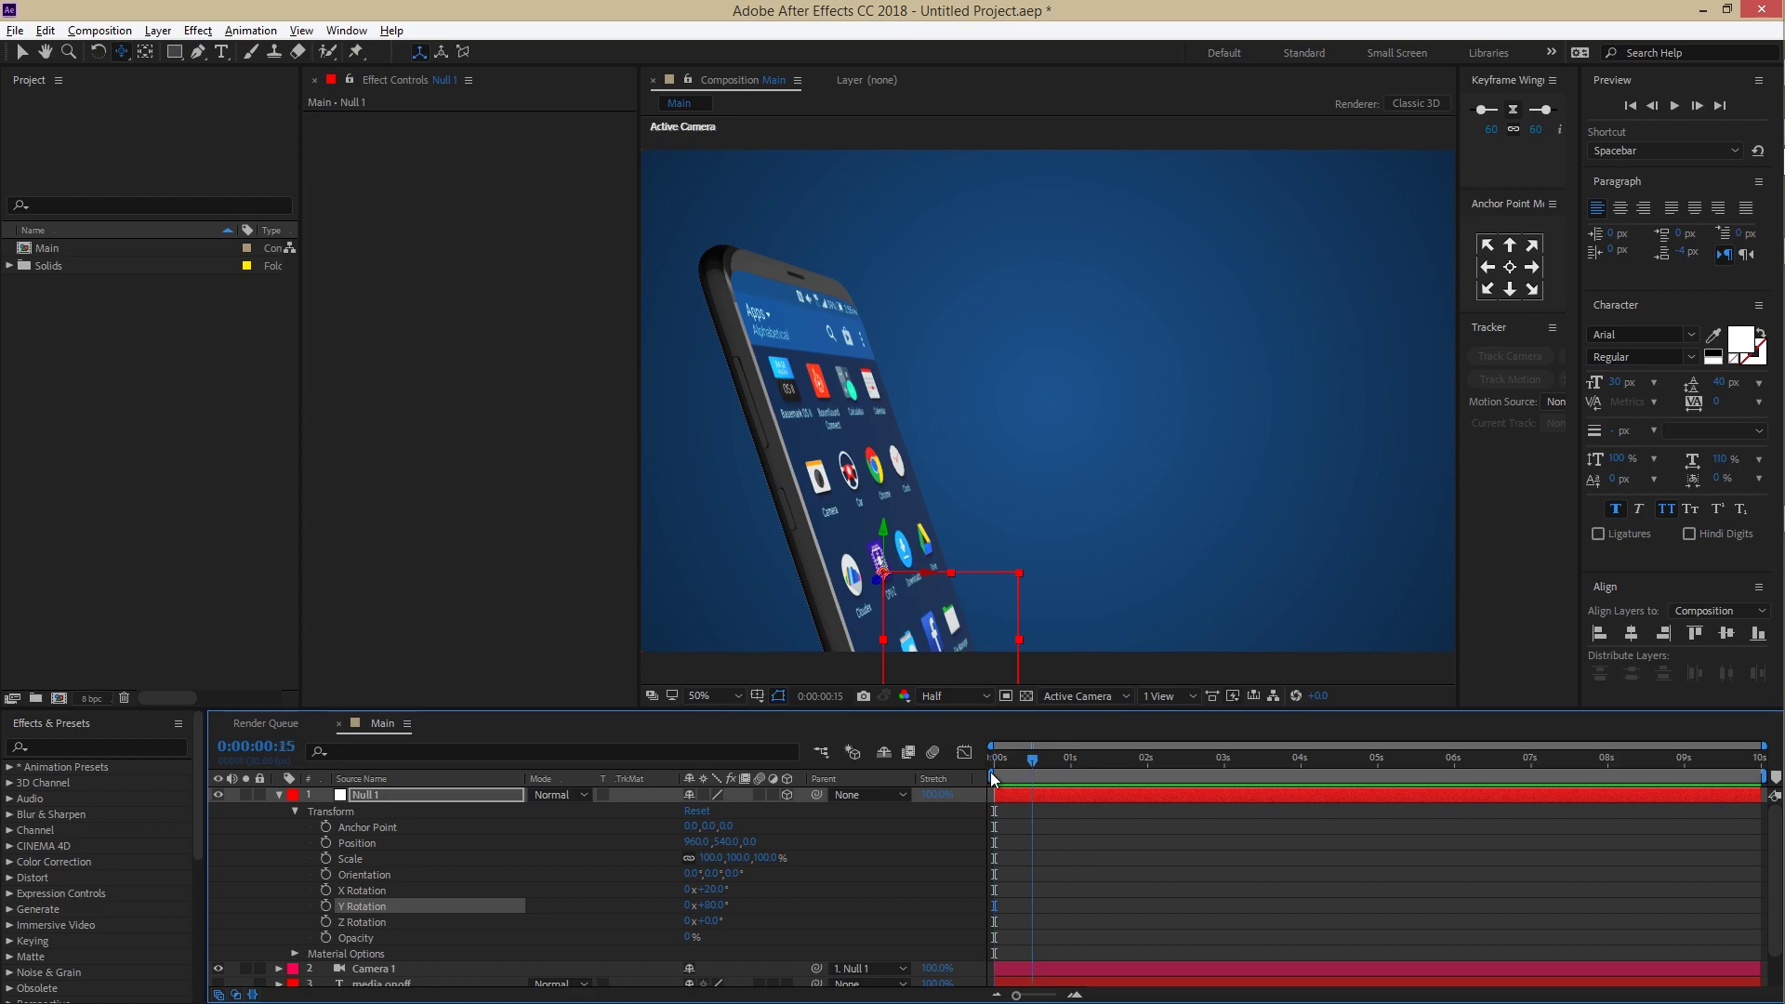
Step: Animate Null 1's X and Y Rotation from keyframes at 0 seconds to 17° and 38° at 3 seconds, and preview the motion
click(326, 890)
click(325, 905)
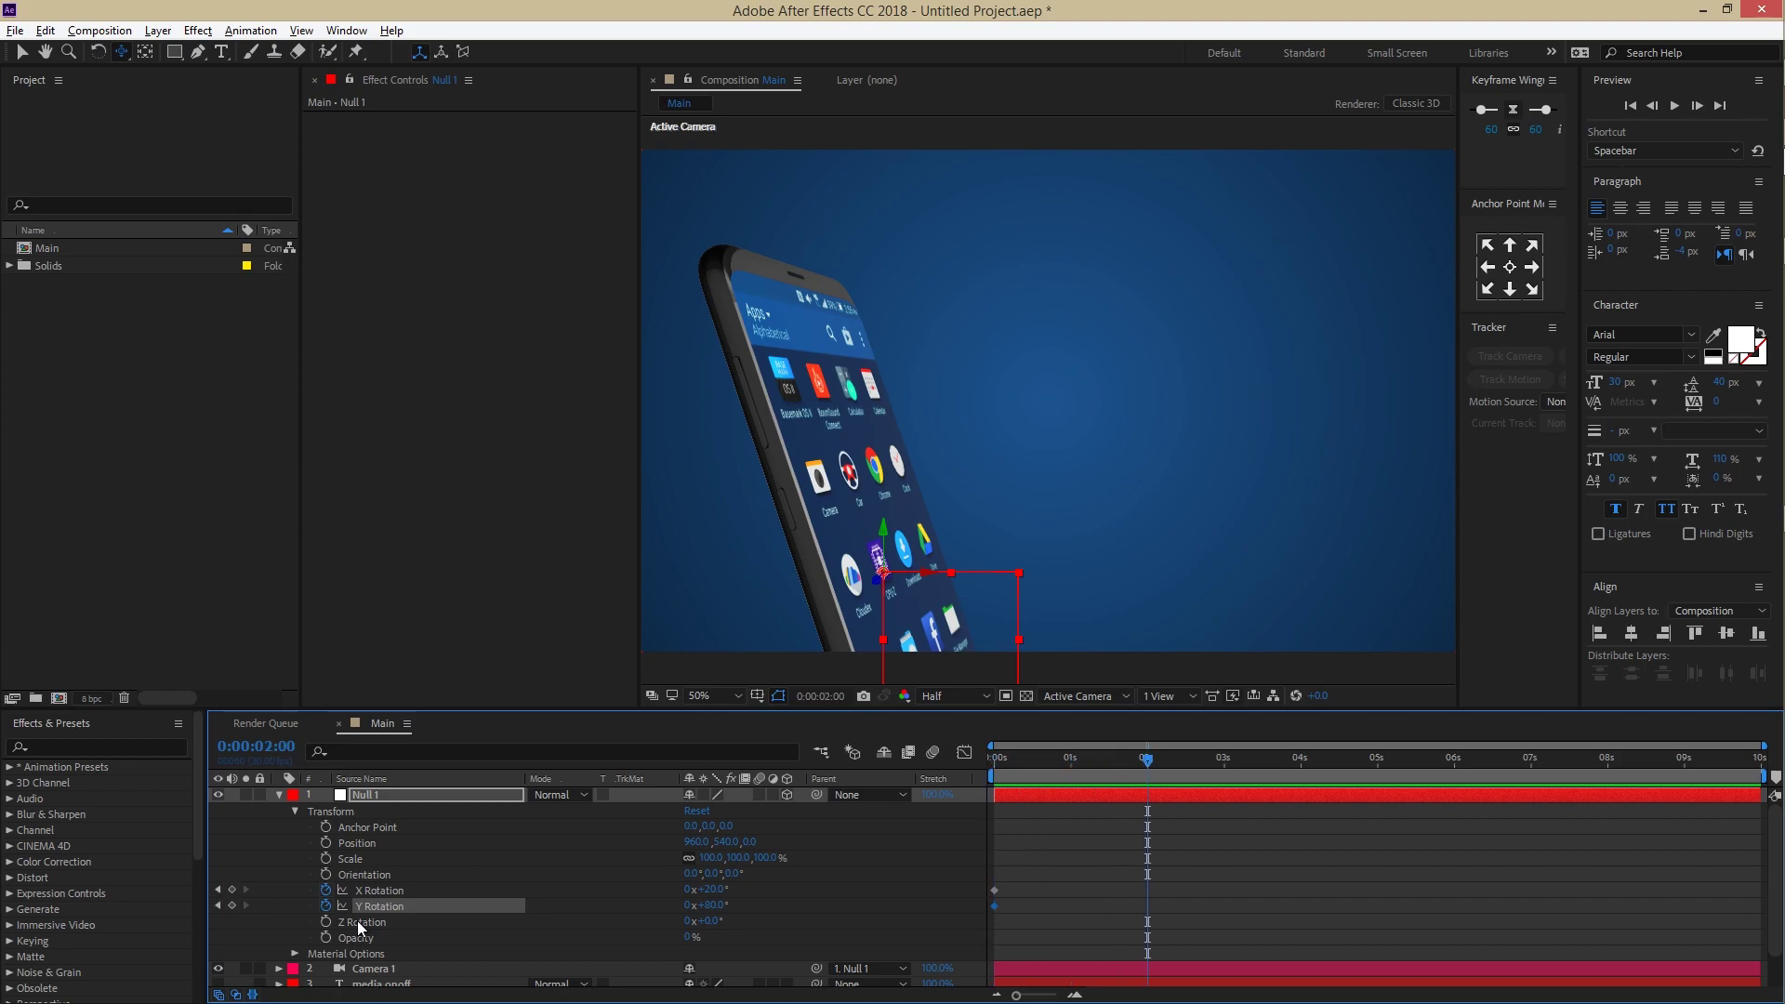
drag(1149, 764, 1224, 791)
mouse_move(716, 905)
mouse_down()
mouse_move(678, 906)
mouse_move(719, 891)
mouse_up()
key(space)
key(space)
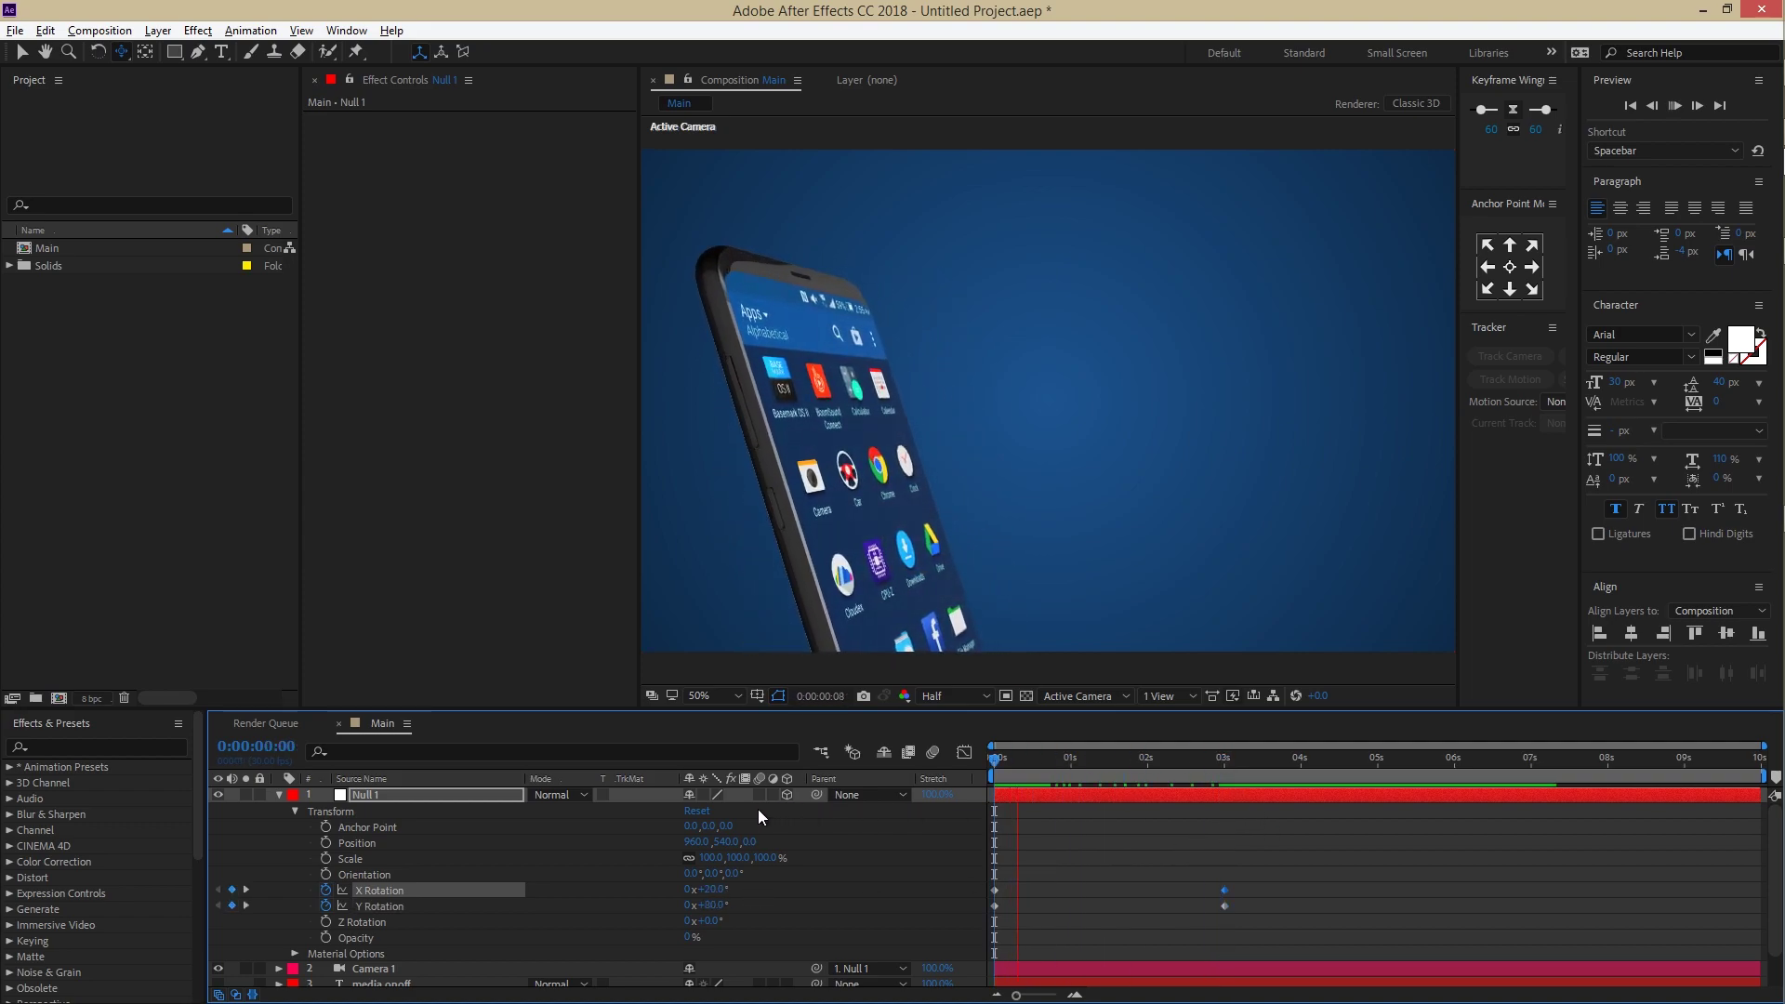
Step: Retime Null 1's ending X and Y Rotation keyframes to 5 seconds and preview the slower move
drag(1206, 761, 1381, 794)
drag(1248, 911, 1379, 805)
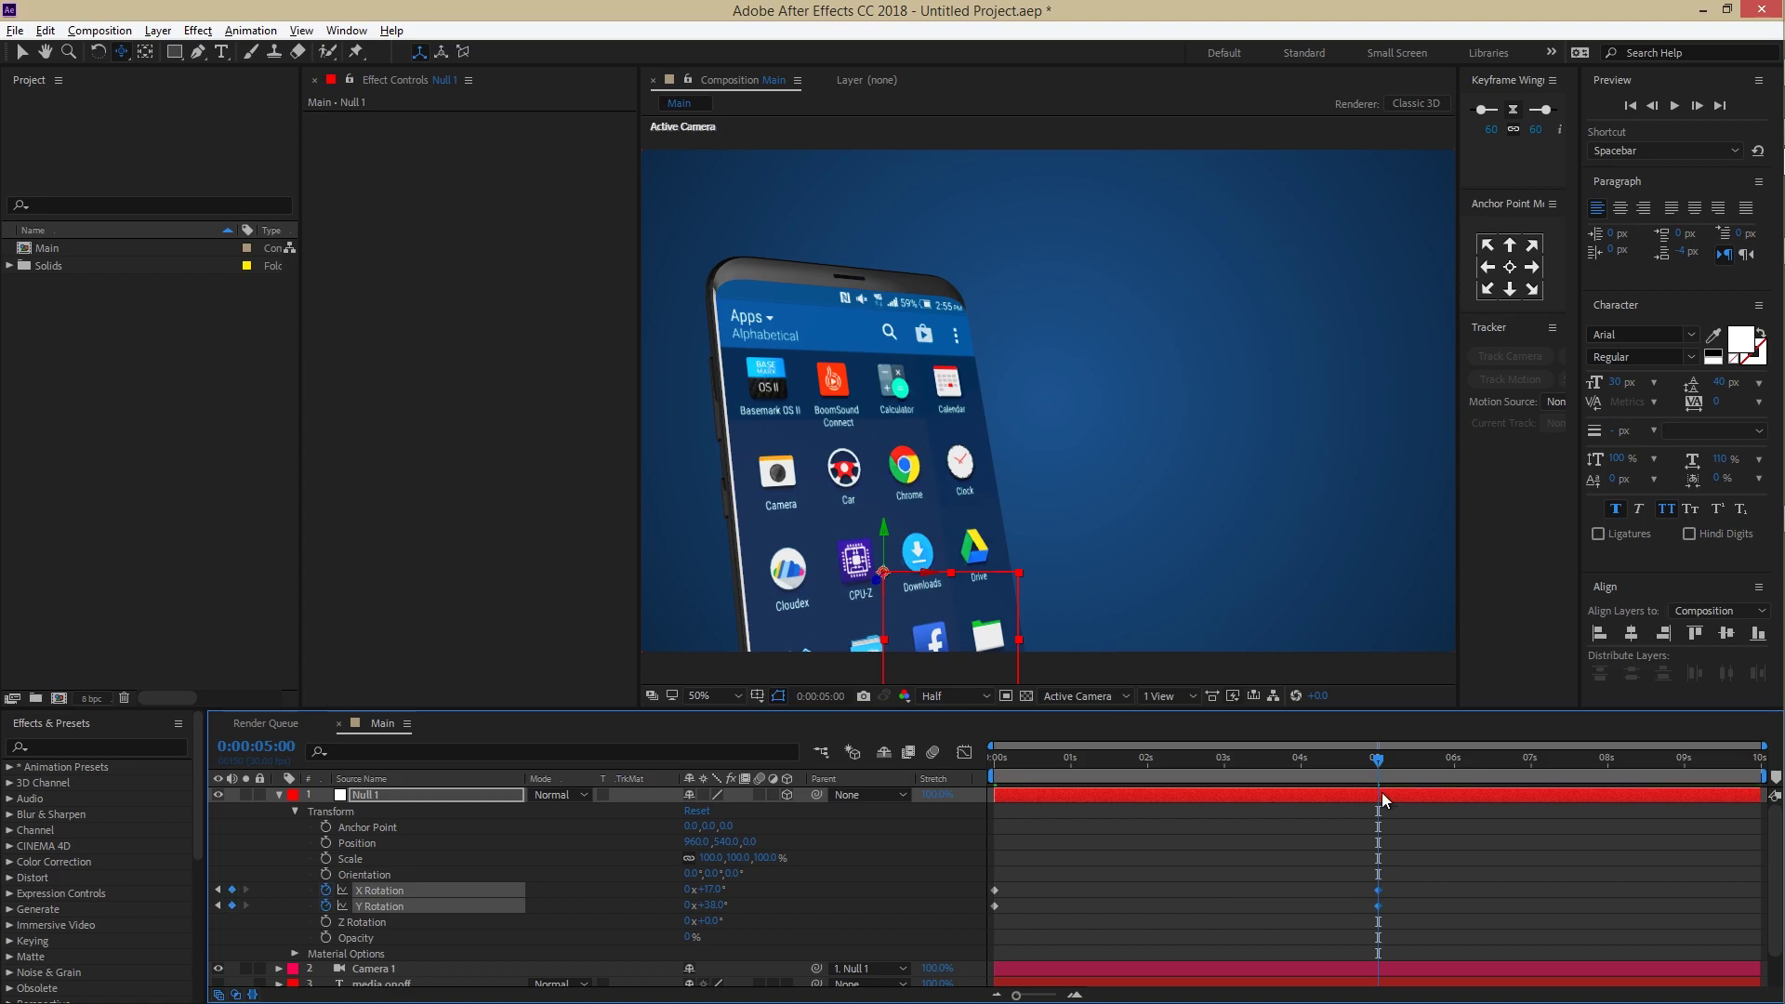
key(space)
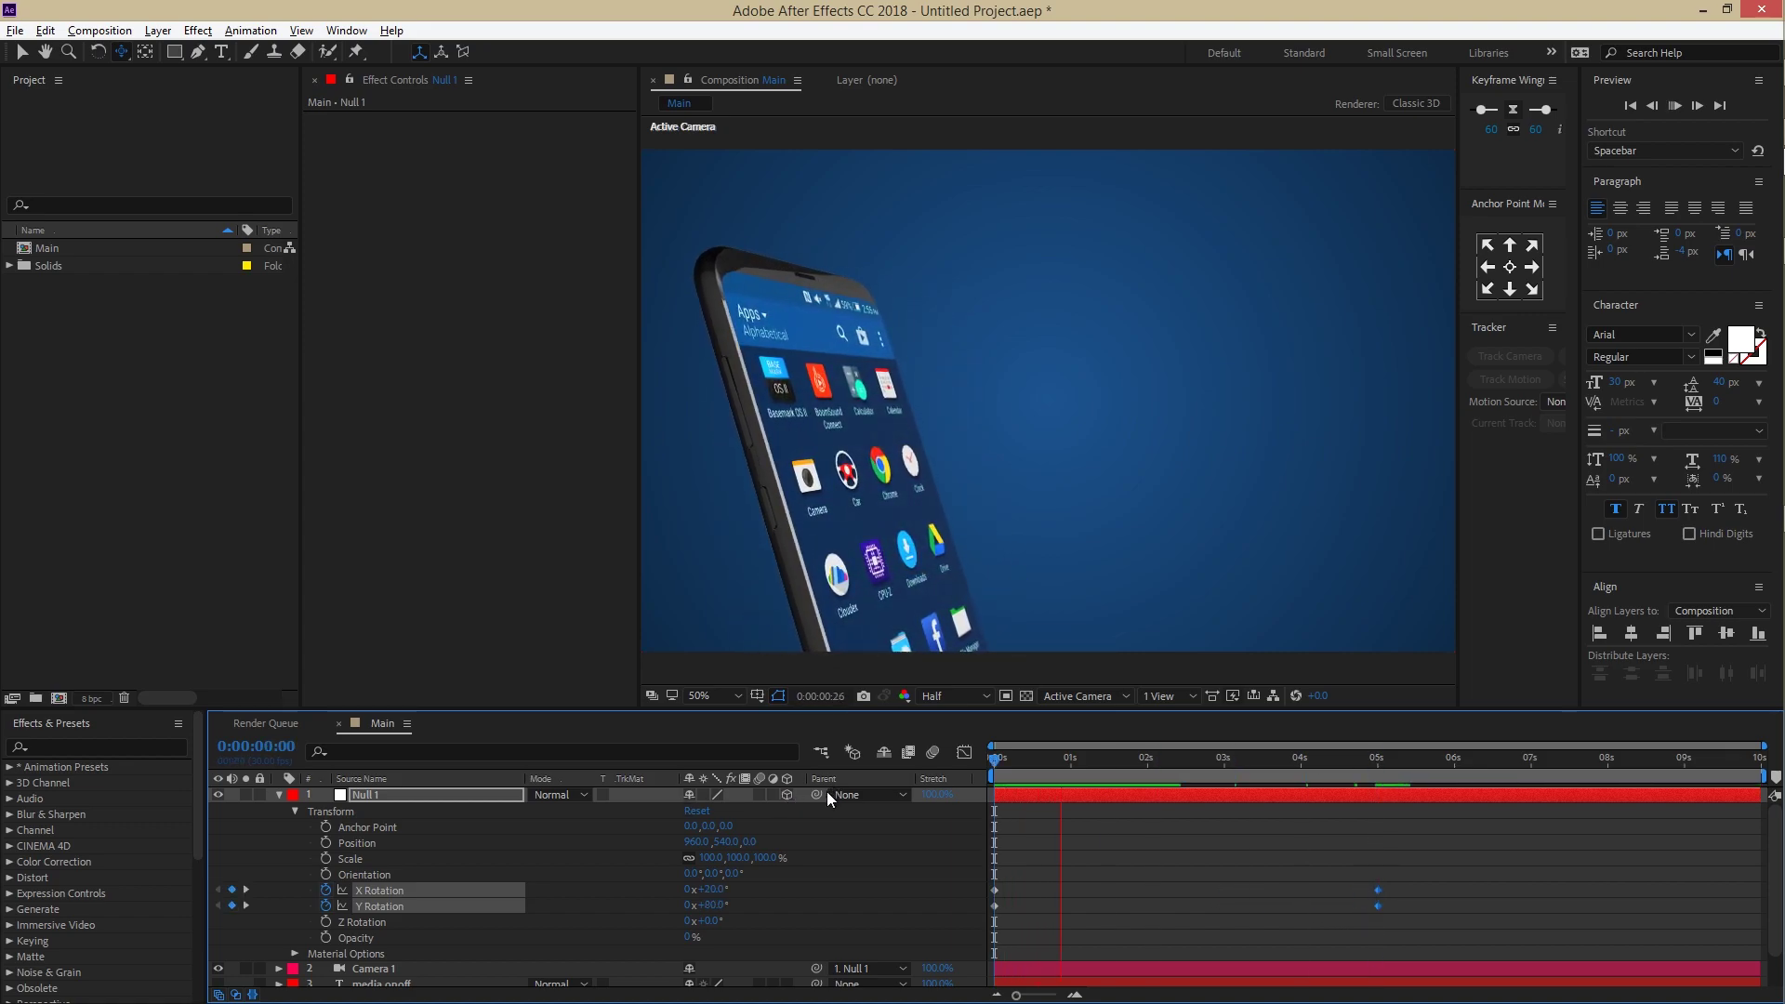
key(space)
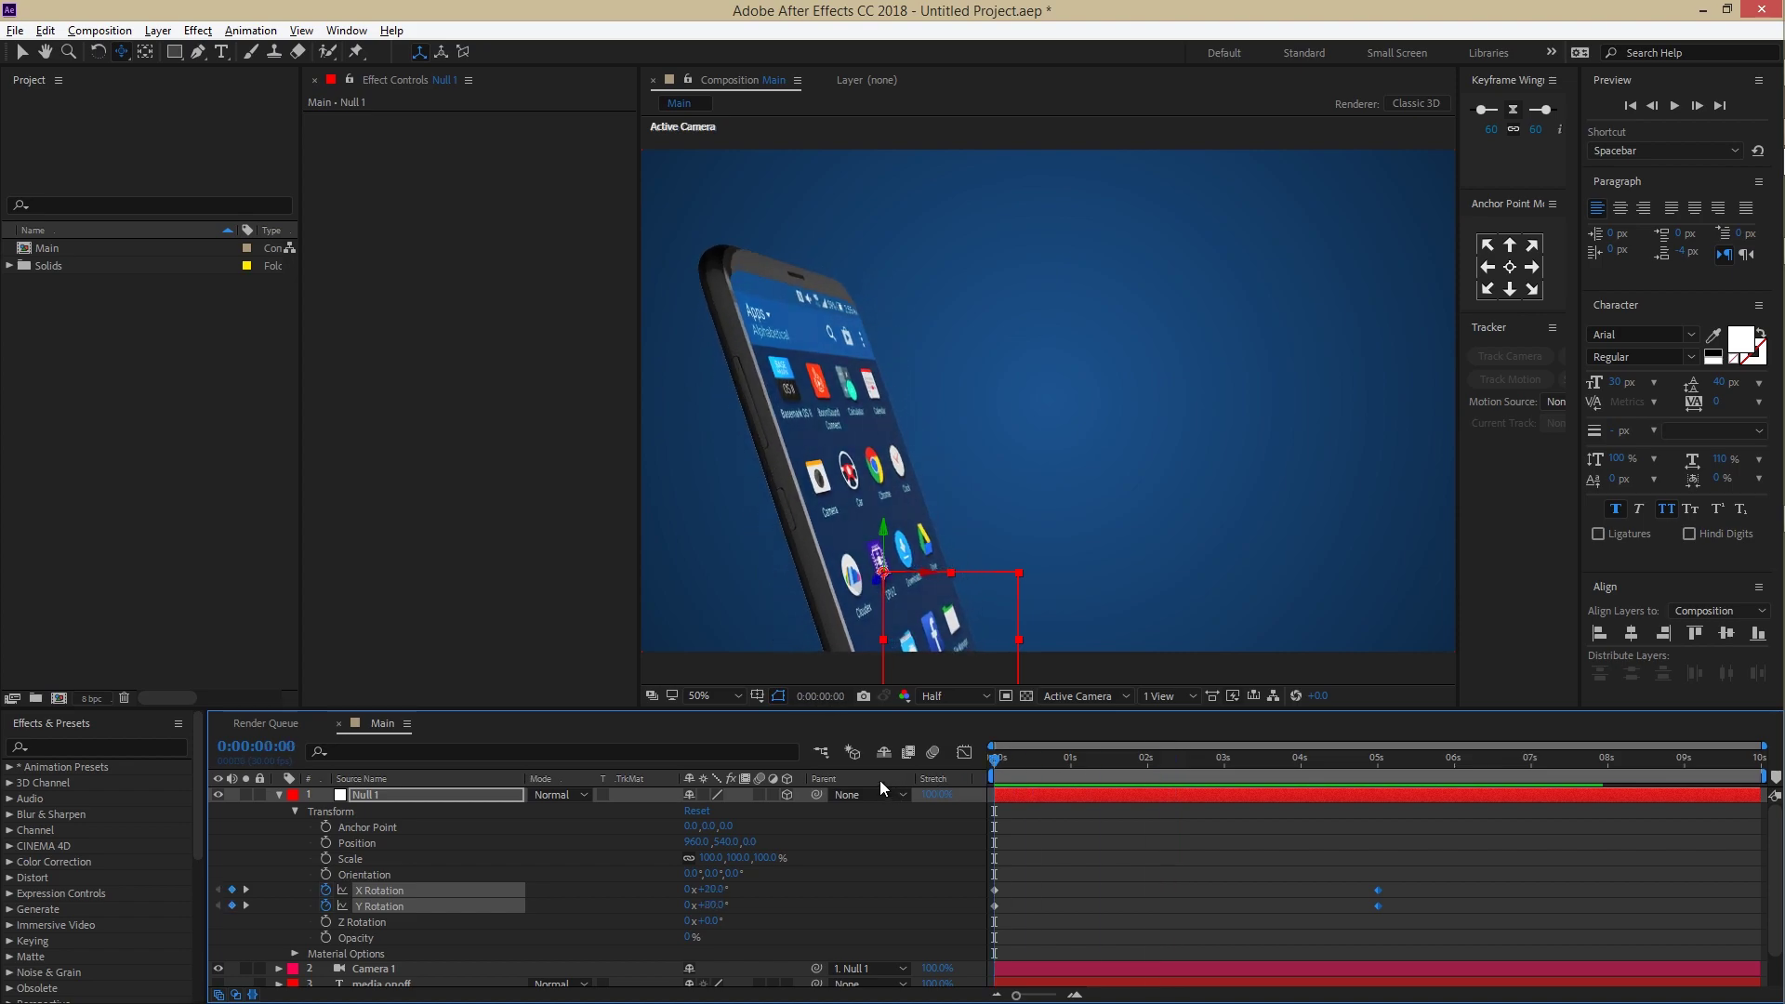
Step: Animate Null 1's Position from a keyframe at 0 seconds to 960, 600, 0 at 5 seconds, and preview it
click(326, 843)
drag(995, 757, 1386, 836)
drag(727, 848, 945, 874)
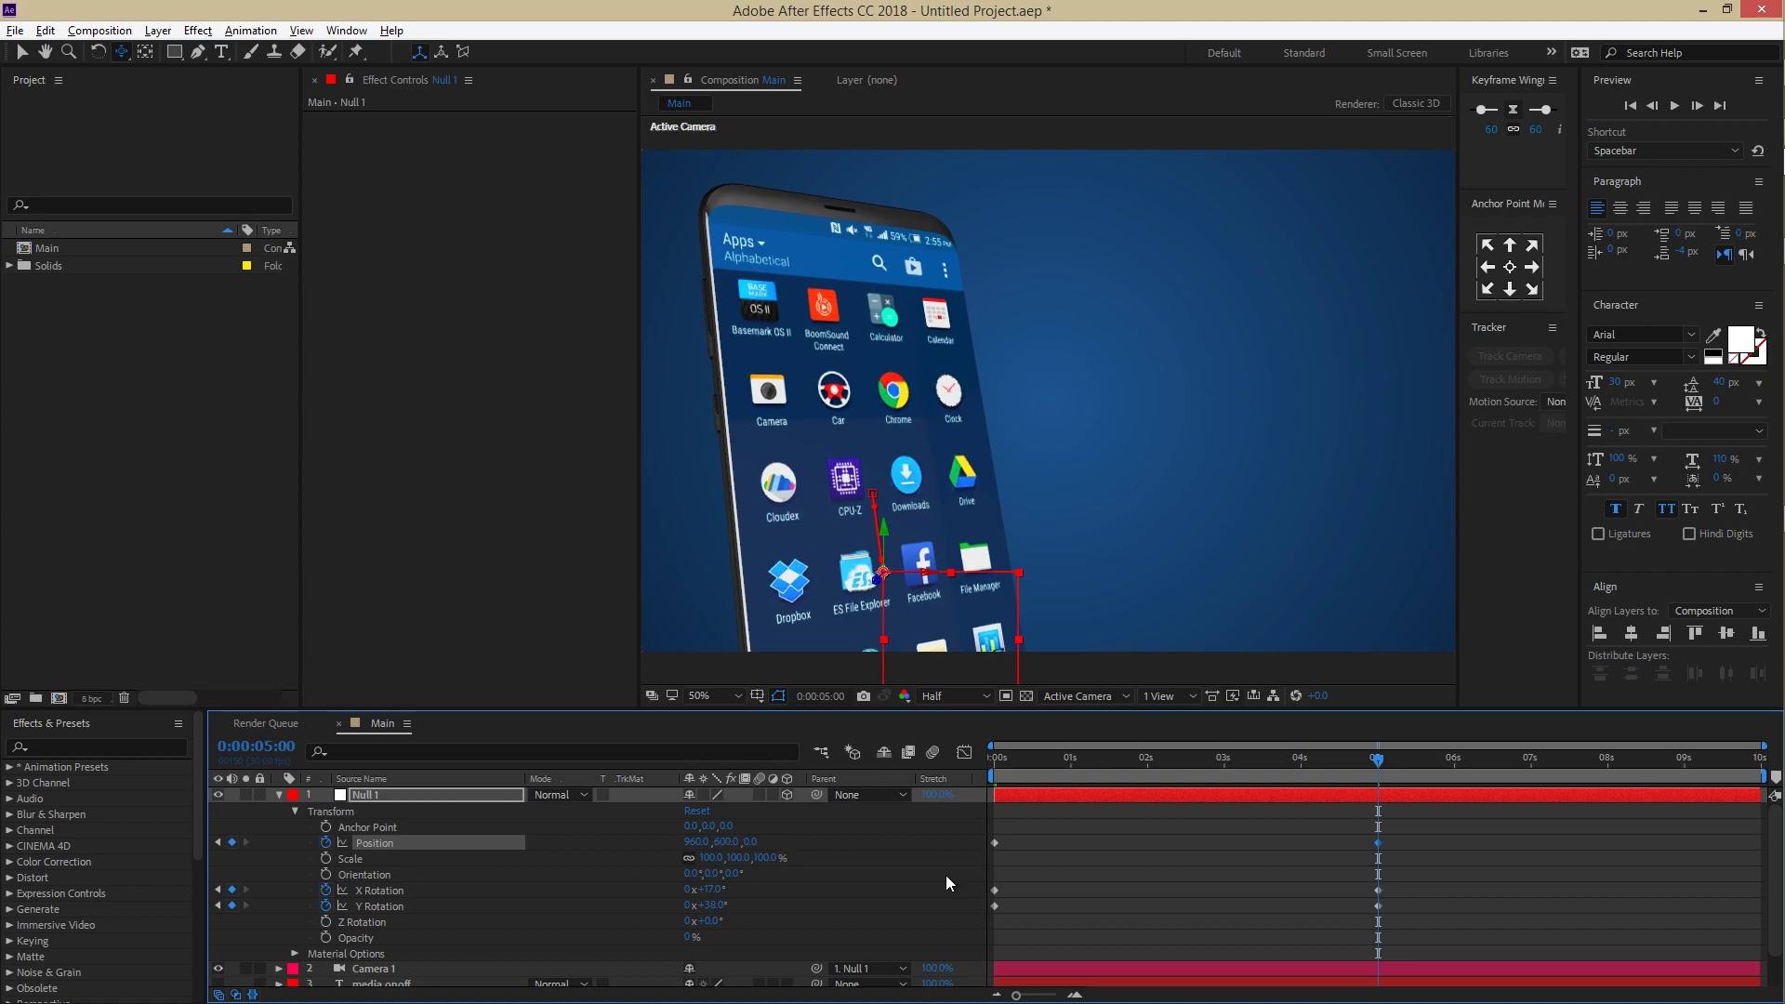
key(space)
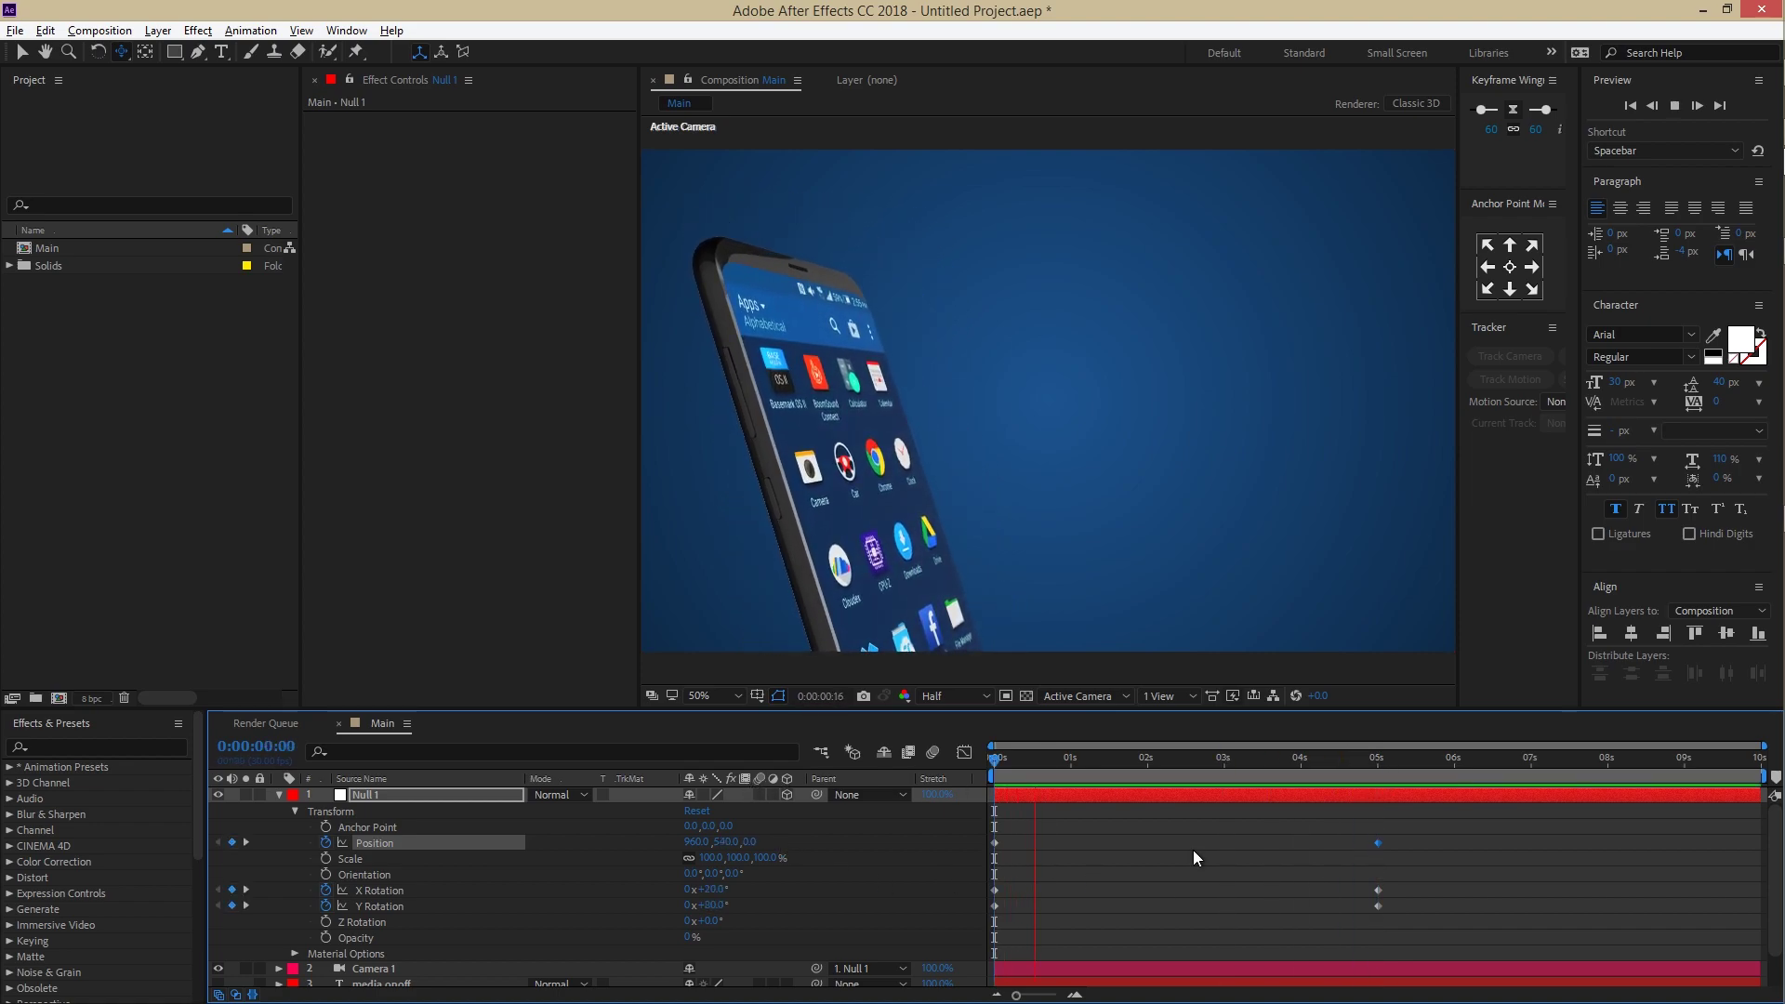
drag(1313, 770, 1365, 788)
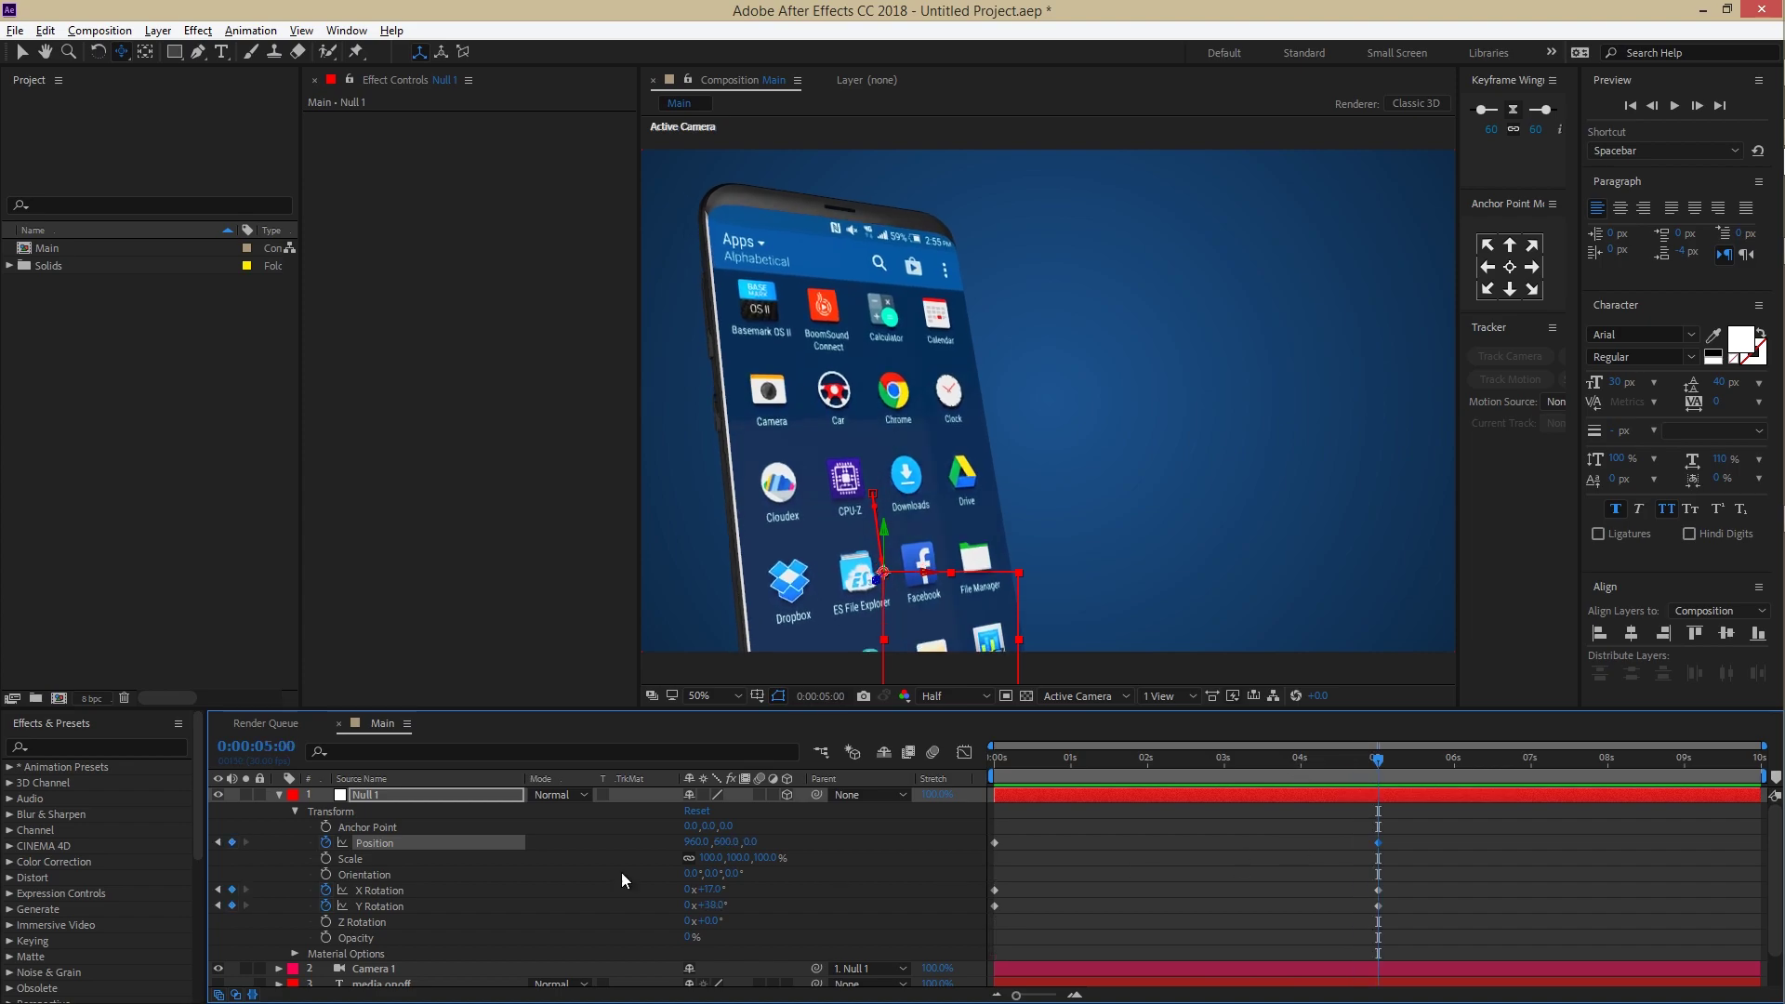
Step: Collapse Null 1's properties and add a two-line text layer reading "Media onoff" and "presents.." beside the phone
click(278, 795)
click(437, 916)
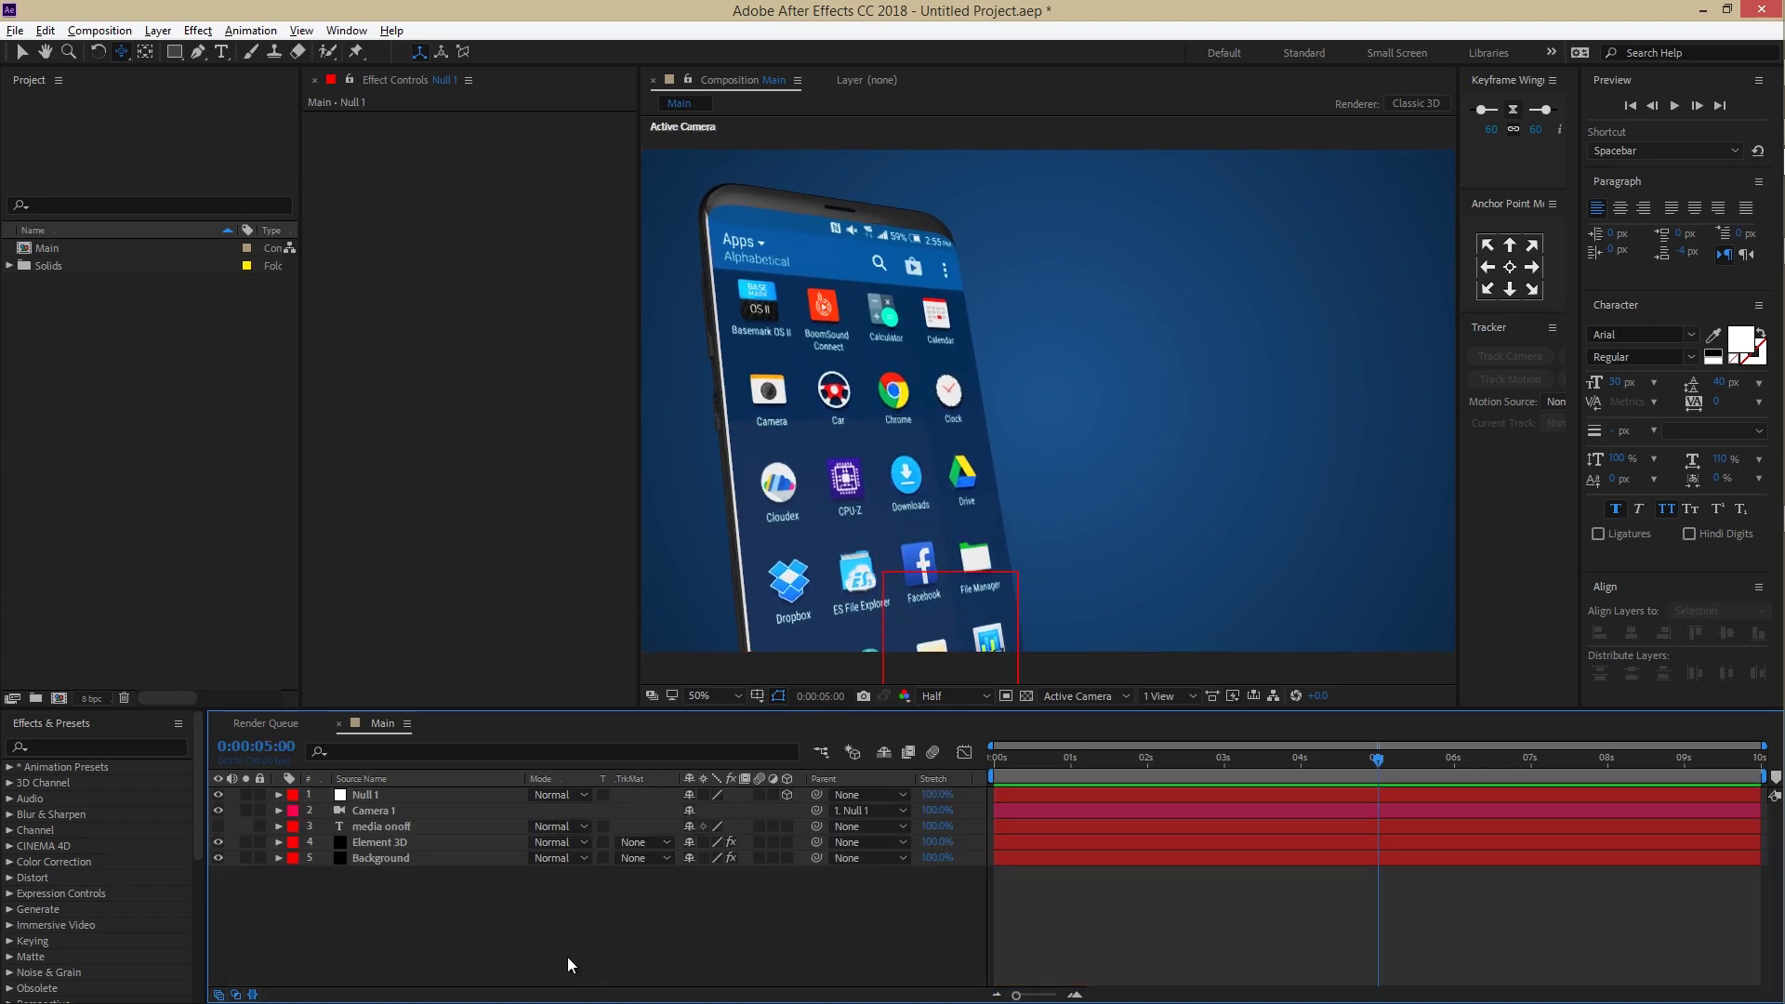
key(ctrl+t)
click(1125, 325)
text(M)
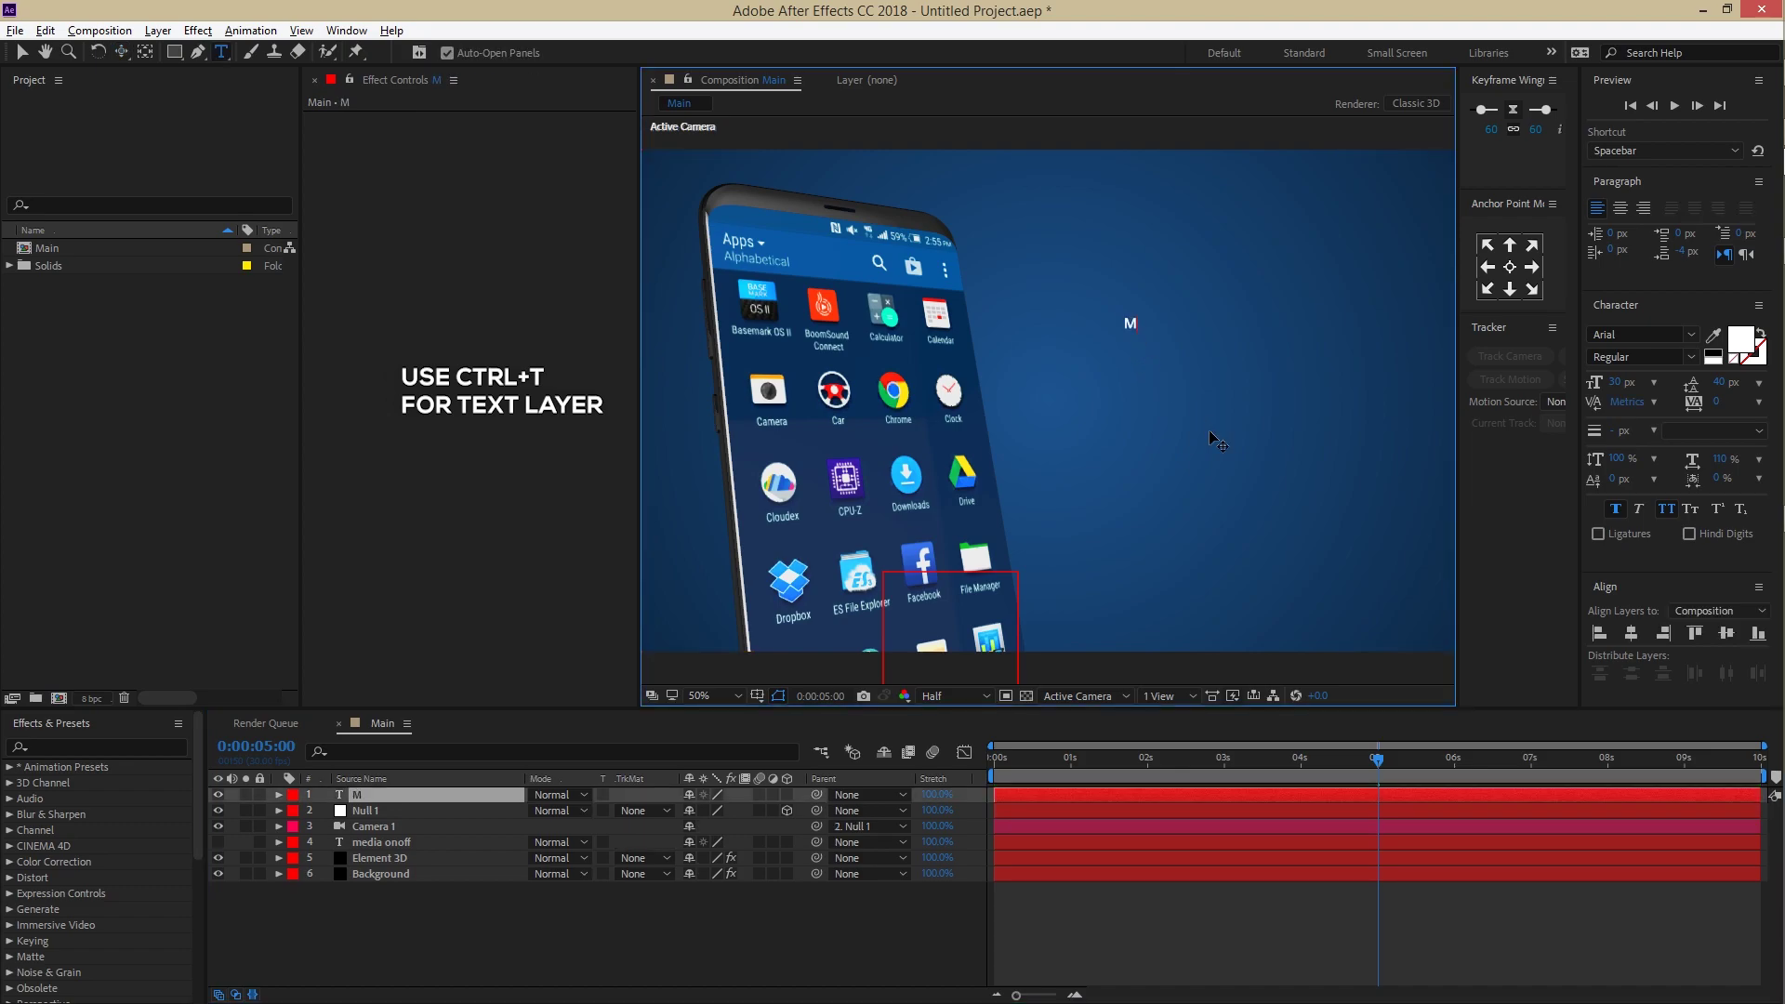
text(edia onofff)
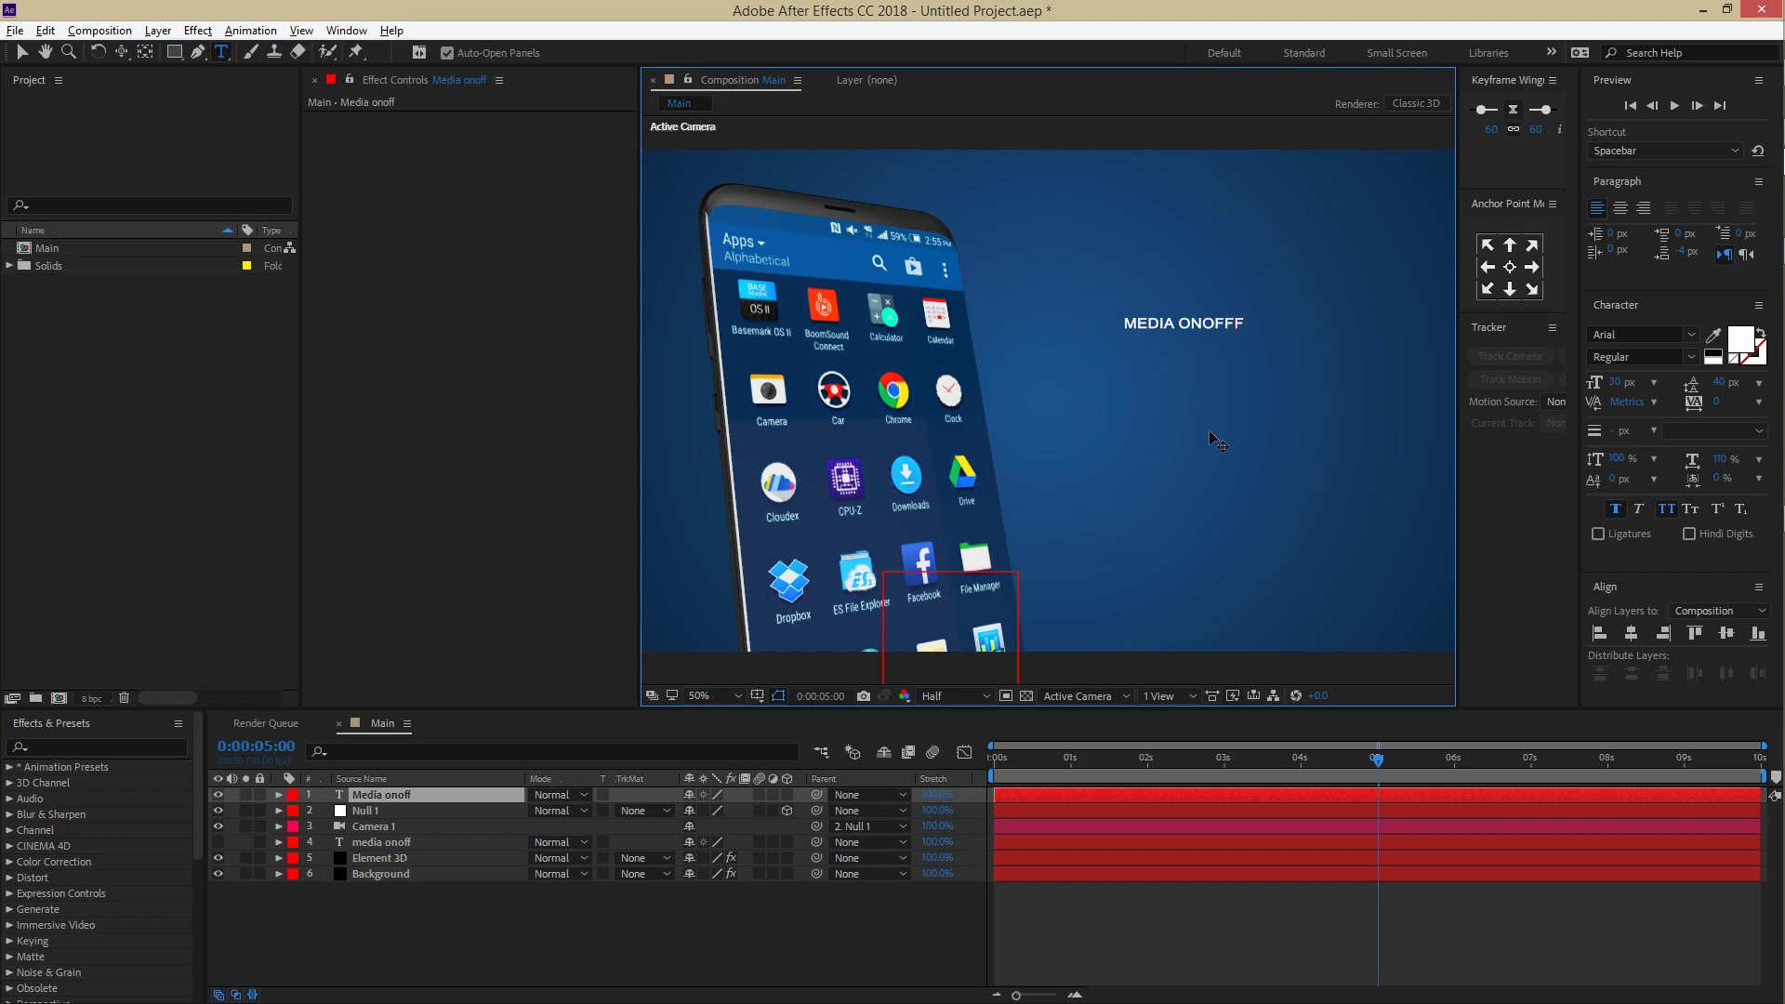
text(presents)
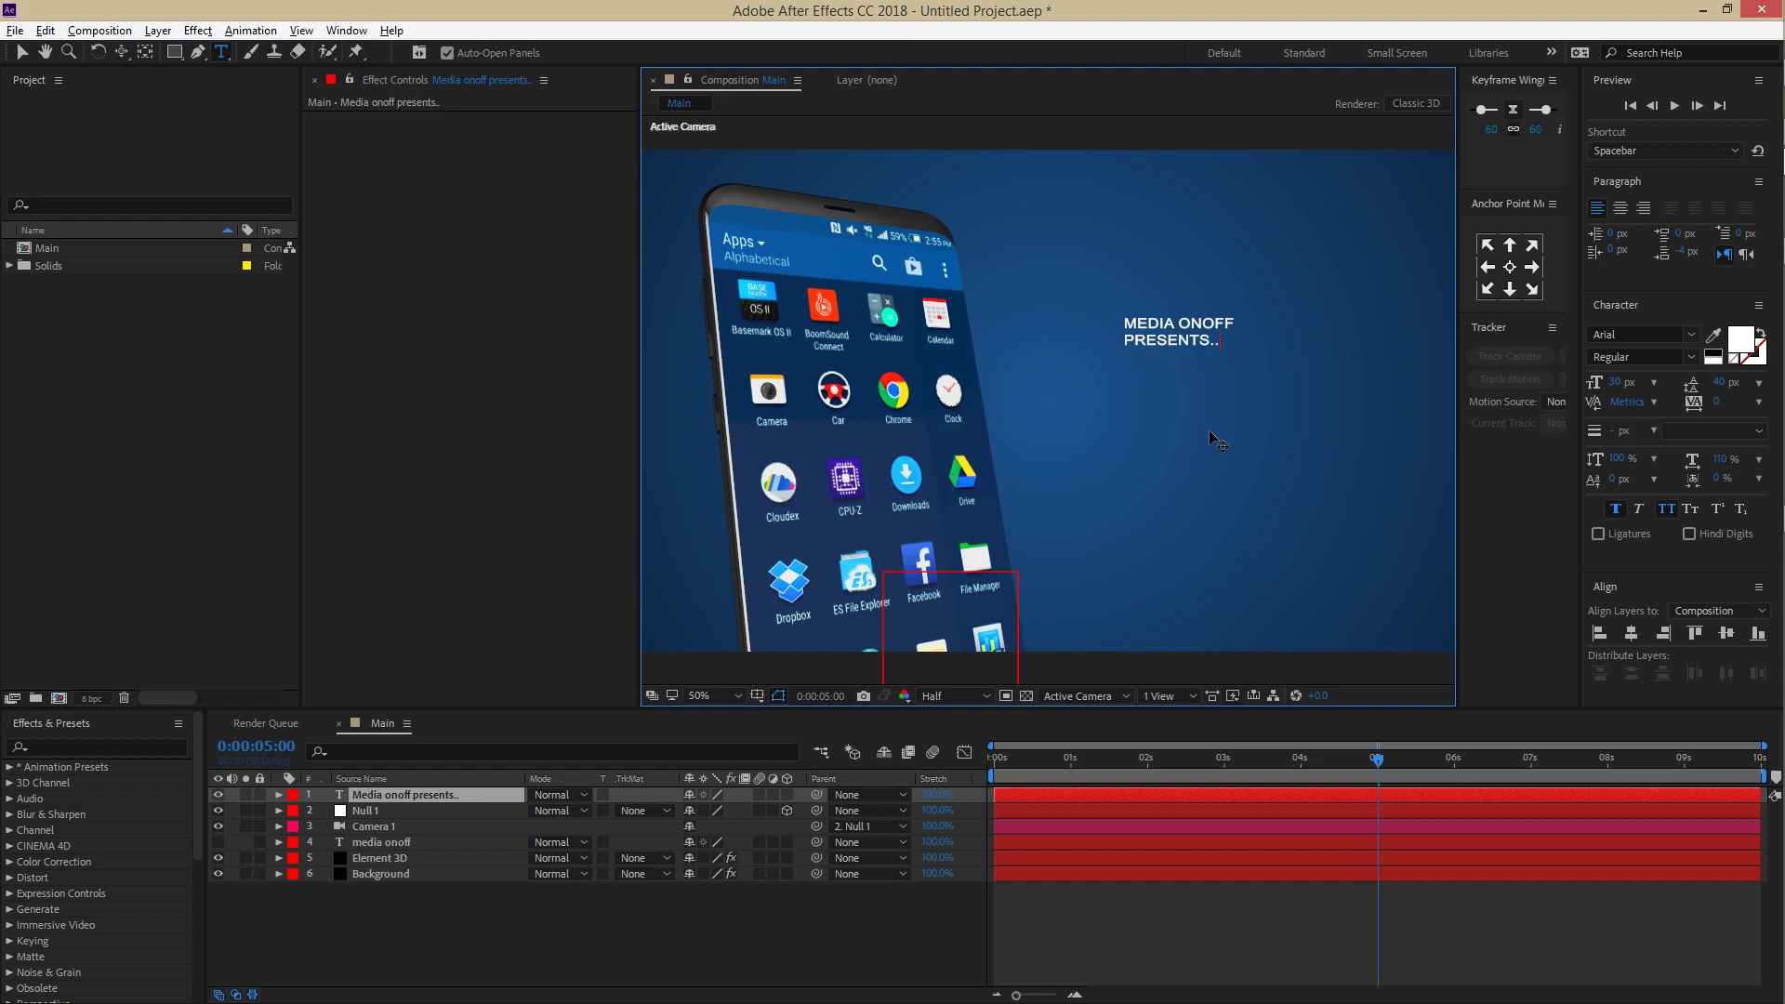
Step: Set the "Media onoff" line's font size to 80 px and the title layer's leading to 52 px
key(shift+Home)
click(1621, 389)
text(80)
key(Return)
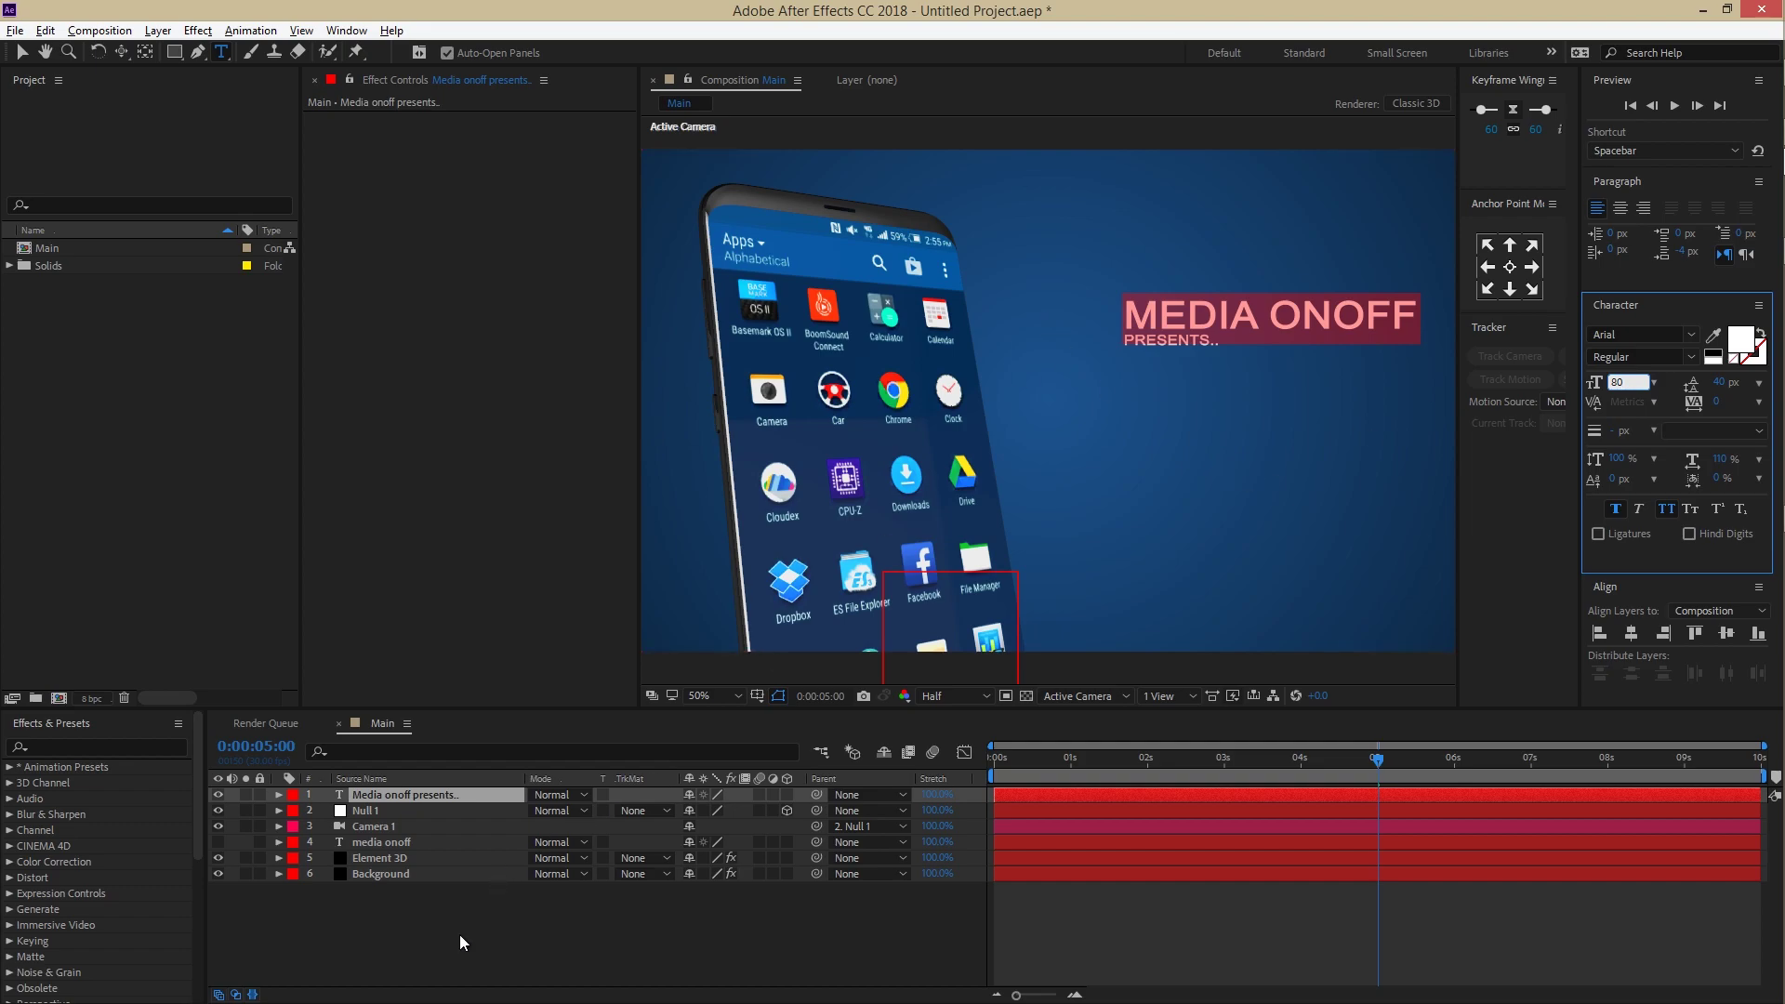
click(437, 909)
click(419, 797)
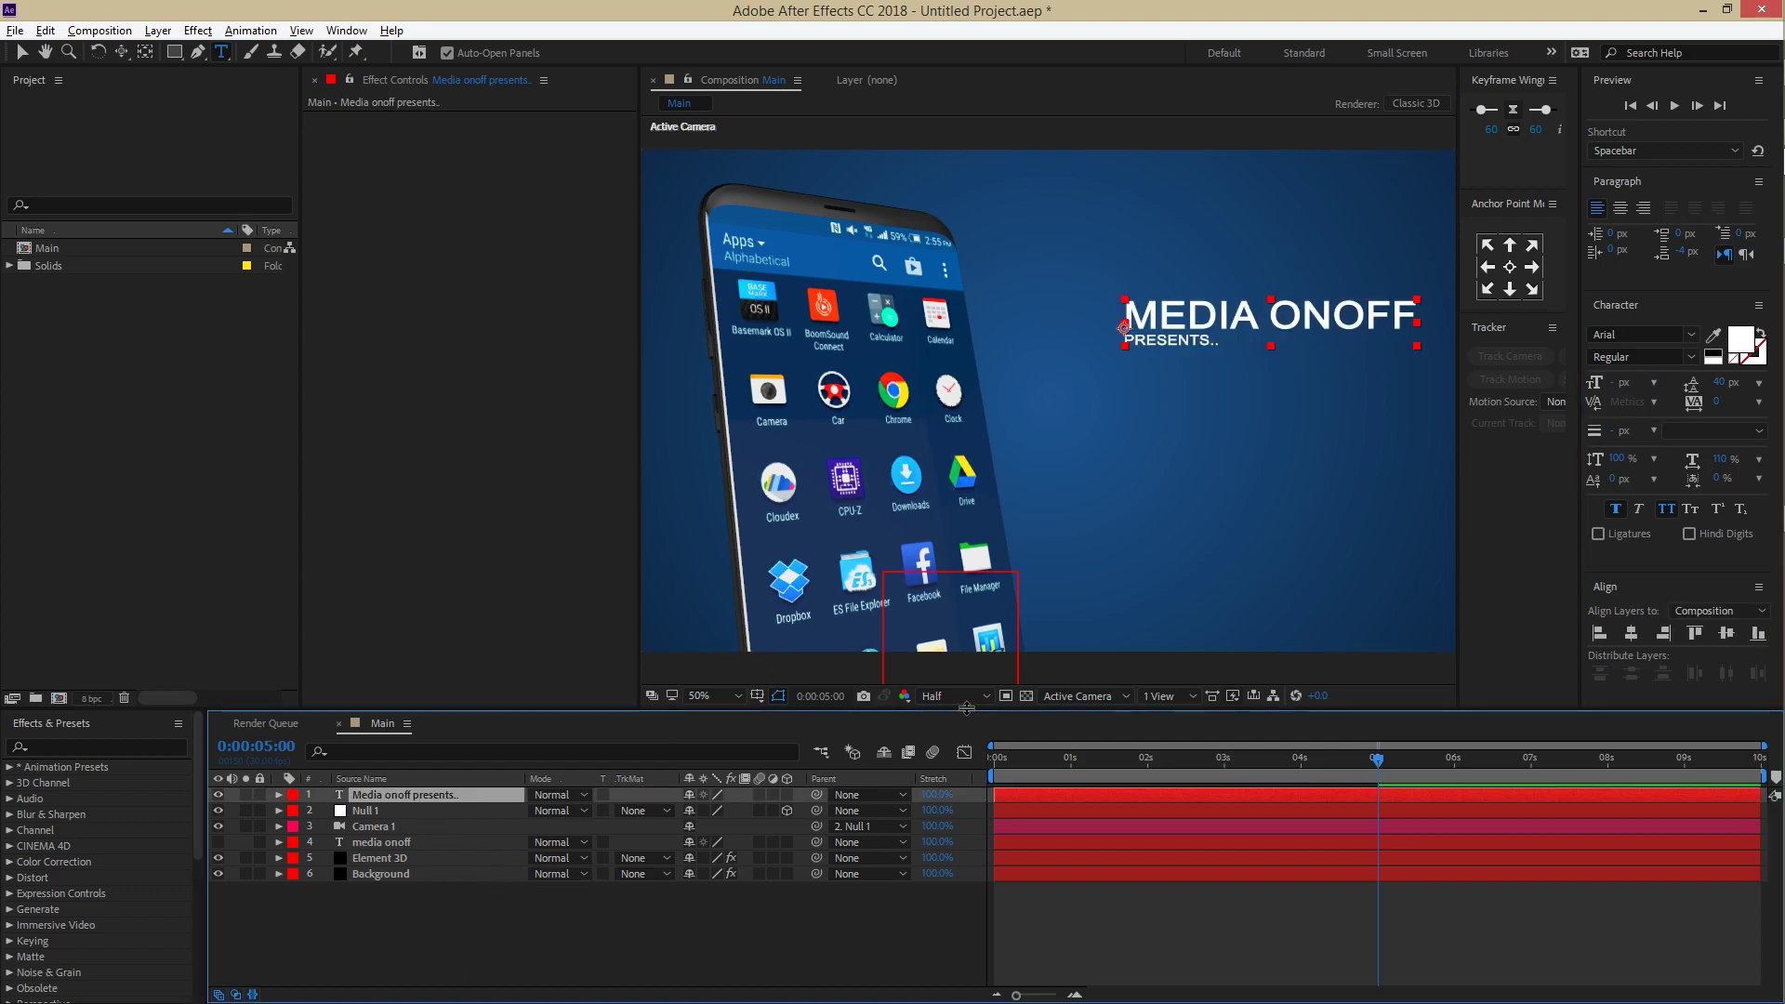
drag(1728, 389, 1740, 389)
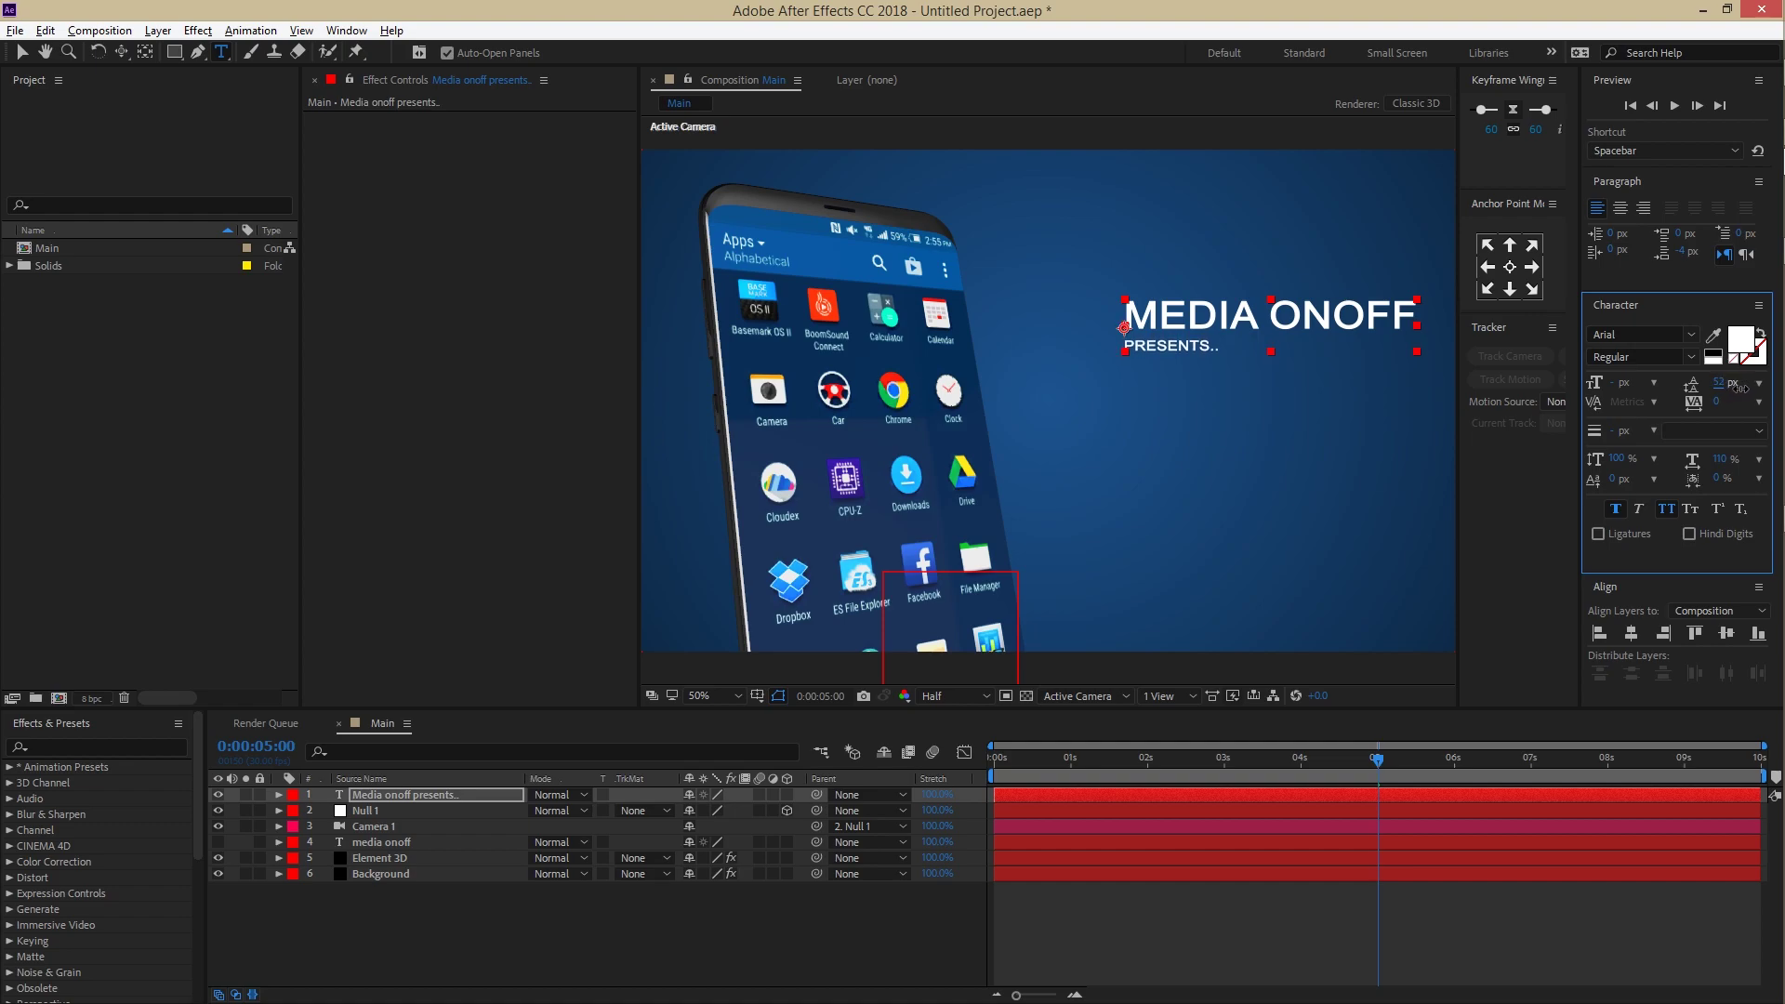
click(584, 916)
Step: Move the title text layer closer to the phone and slightly higher in the composition
click(410, 781)
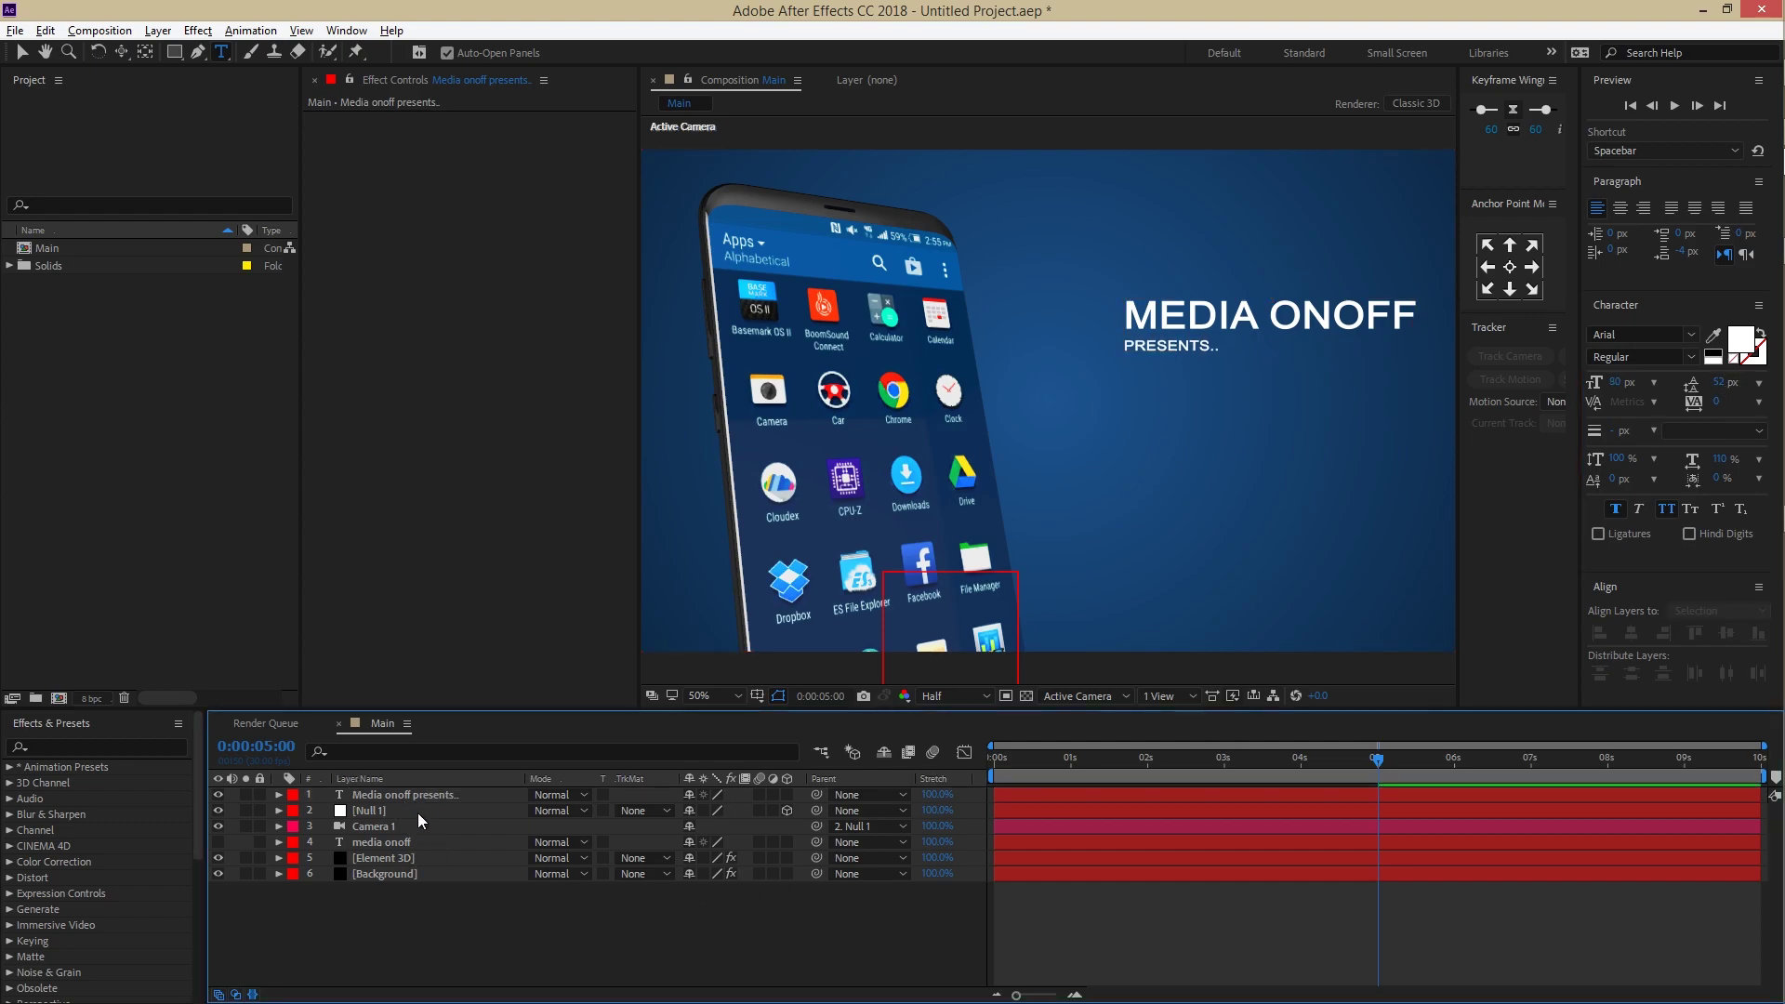
click(419, 796)
key(v)
drag(1259, 322, 1182, 304)
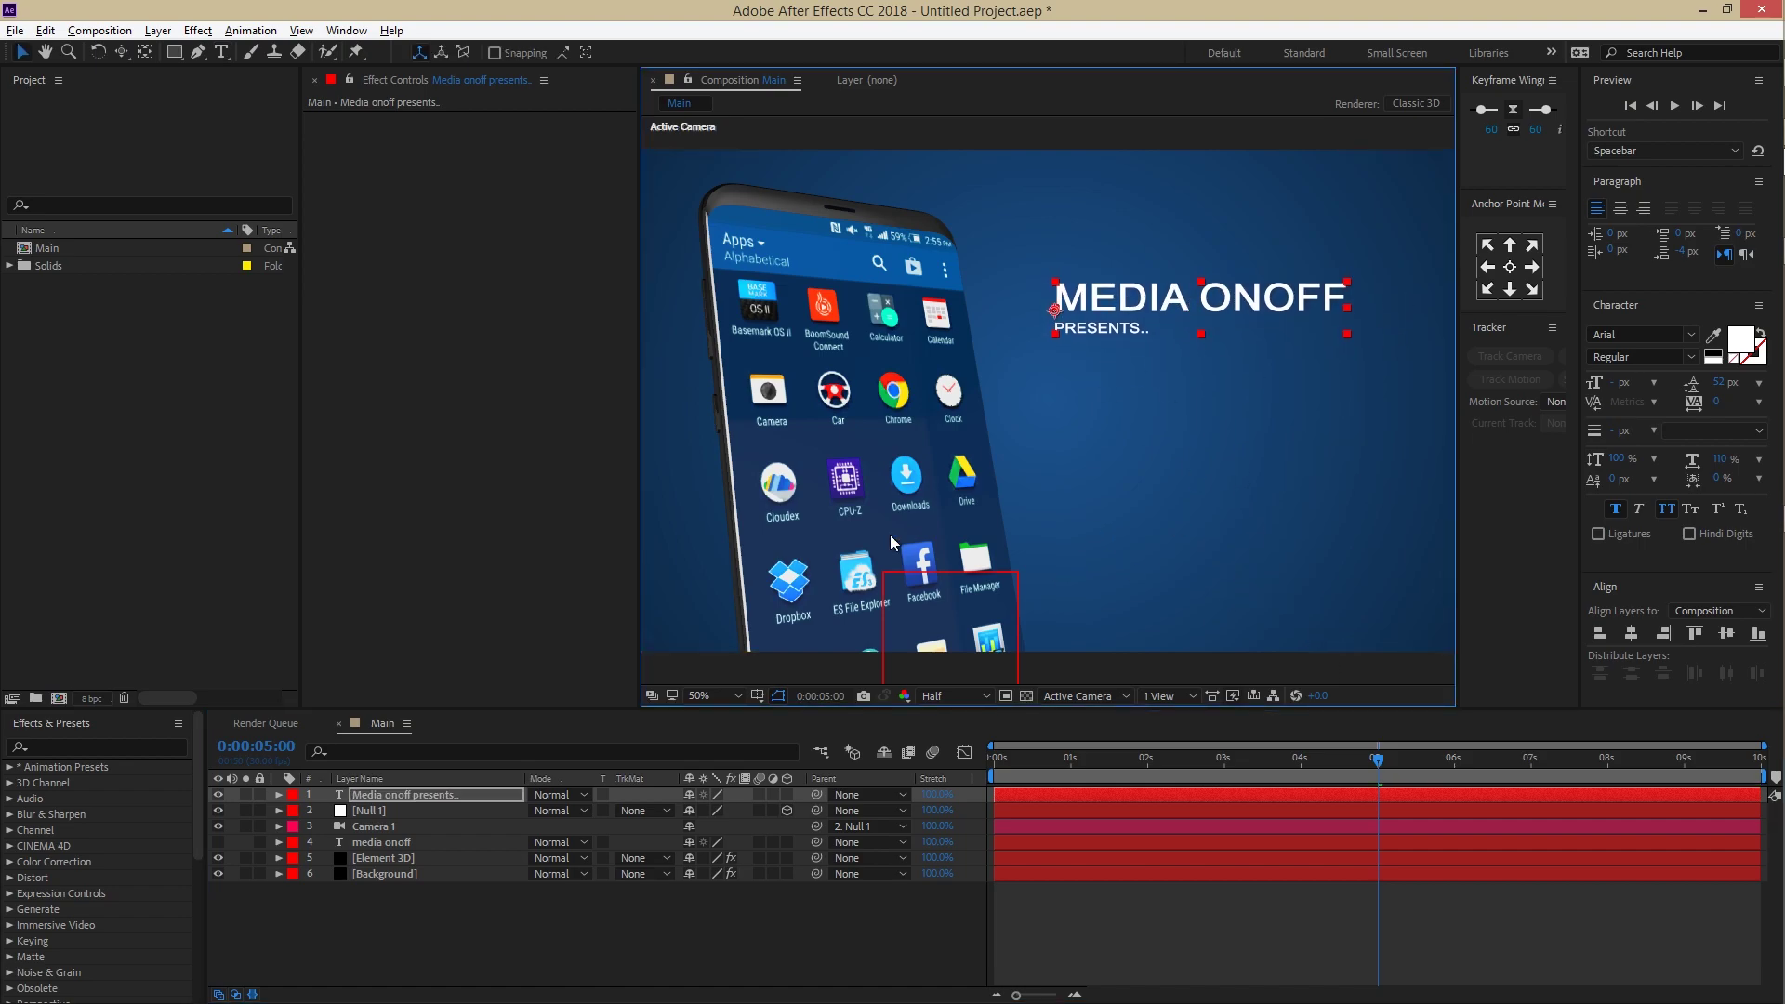
Step: Reduce the font size of the title's "Media onoff" line to 60 px
click(395, 795)
key(ctrl+t)
triple_click(1111, 303)
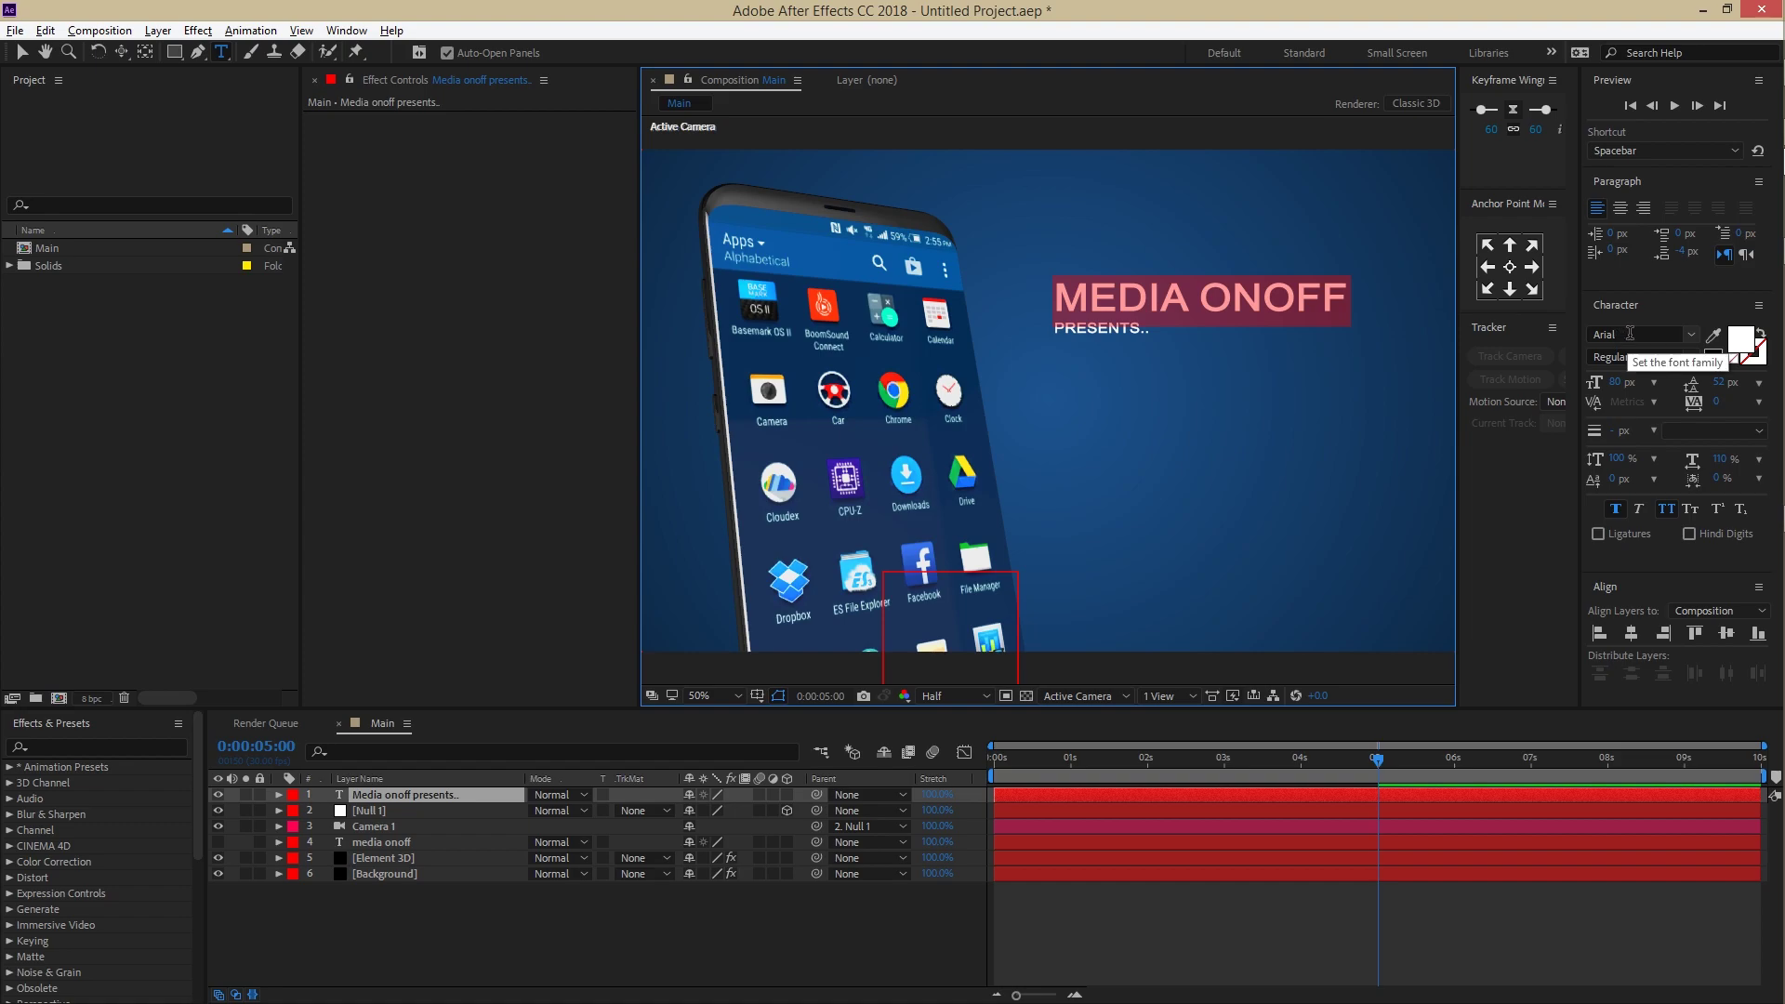
drag(1616, 382, 1610, 382)
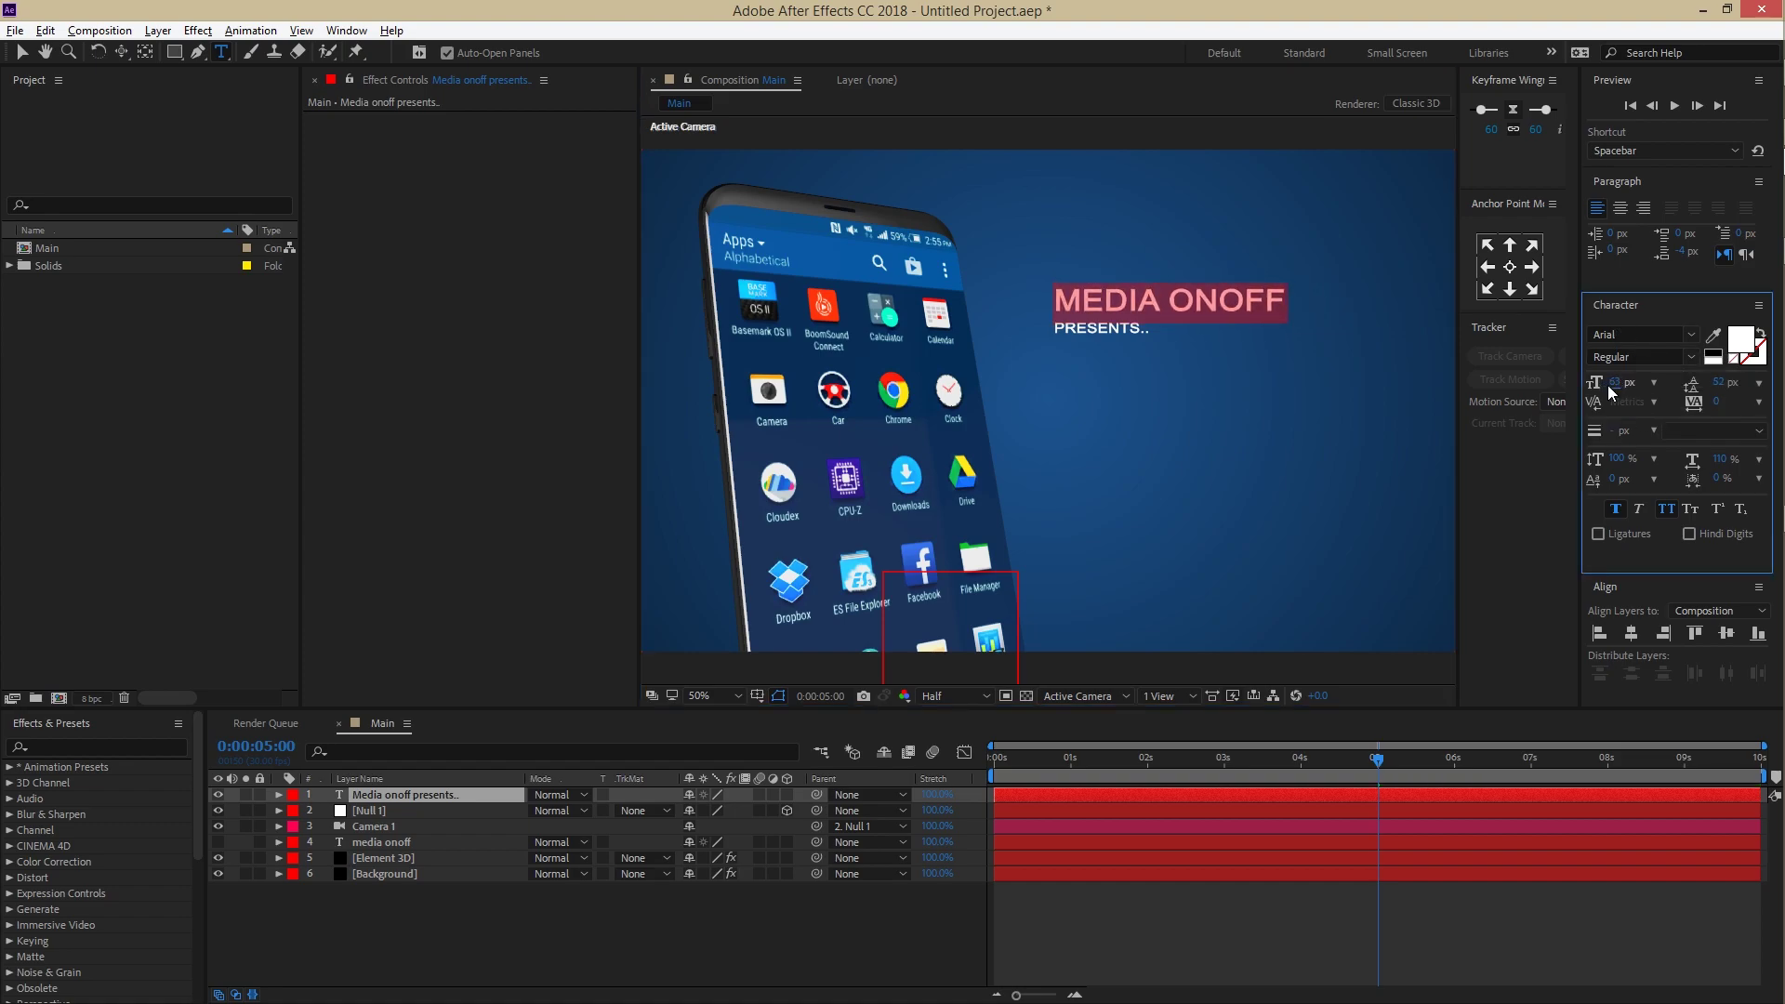
click(1613, 382)
text(50)
key(Return)
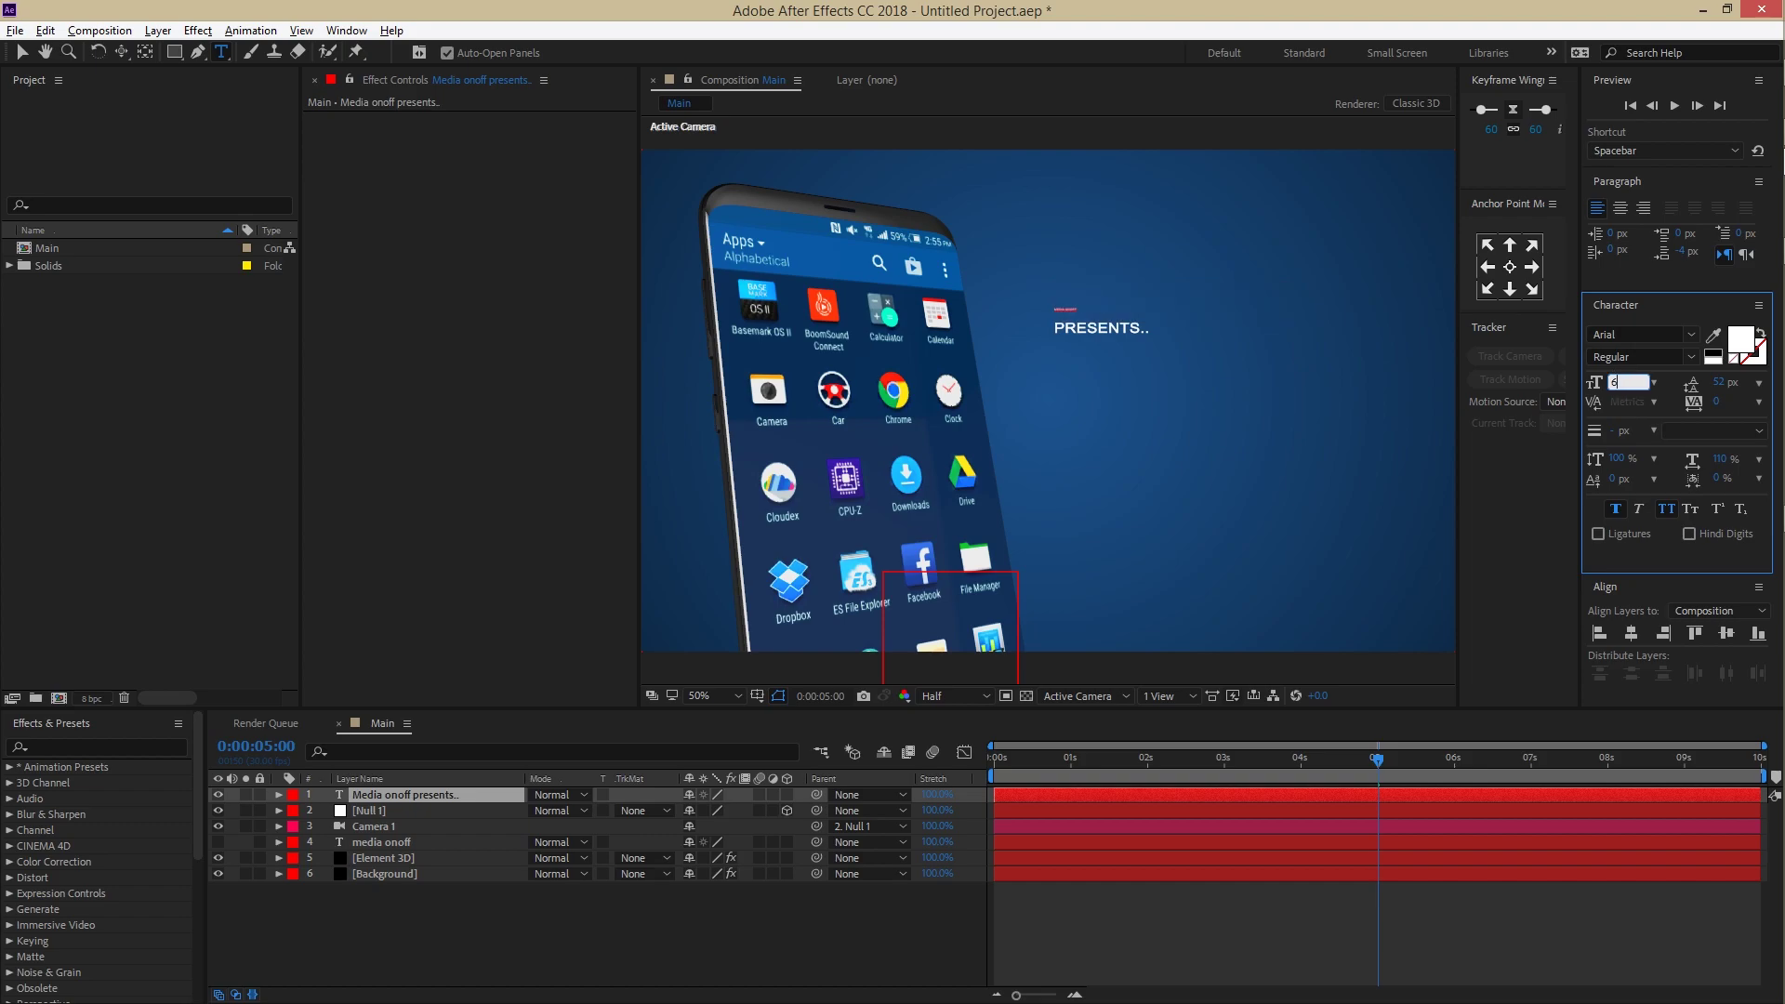
click(428, 954)
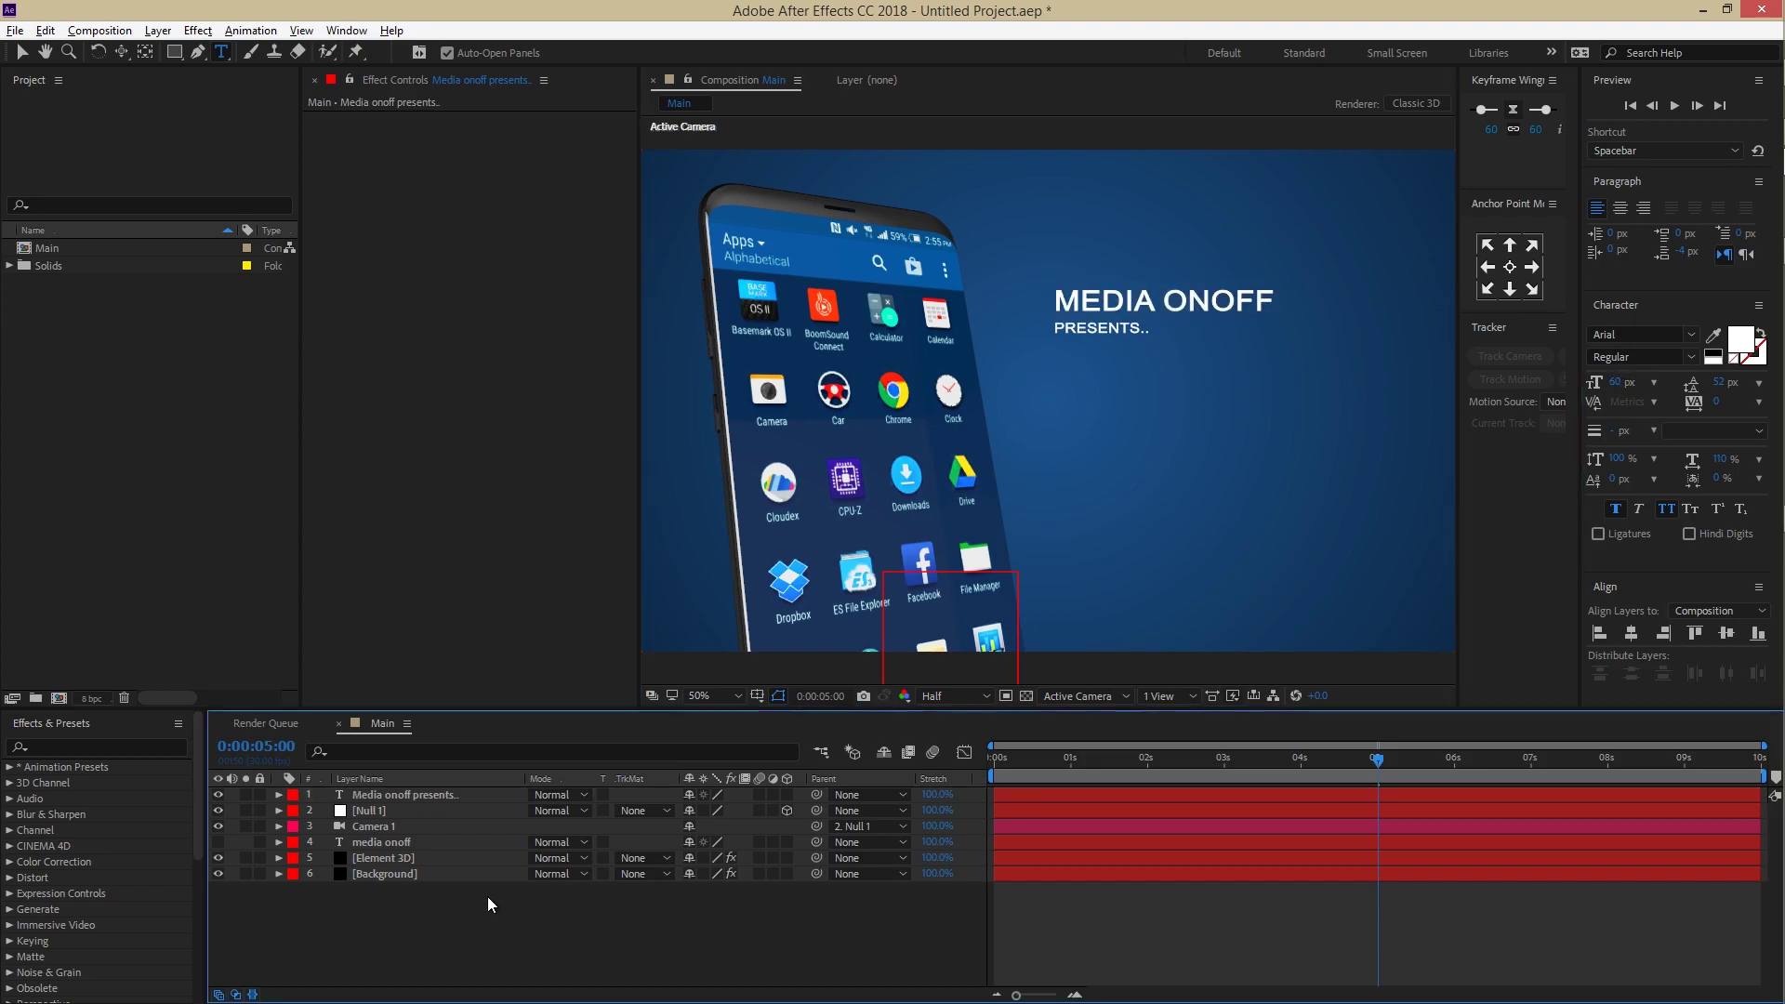
Step: Create a paragraph text box under the title, paste the Wireless PowerShare description into it, and enlarge the box
key(ctrl+alt+shift+t)
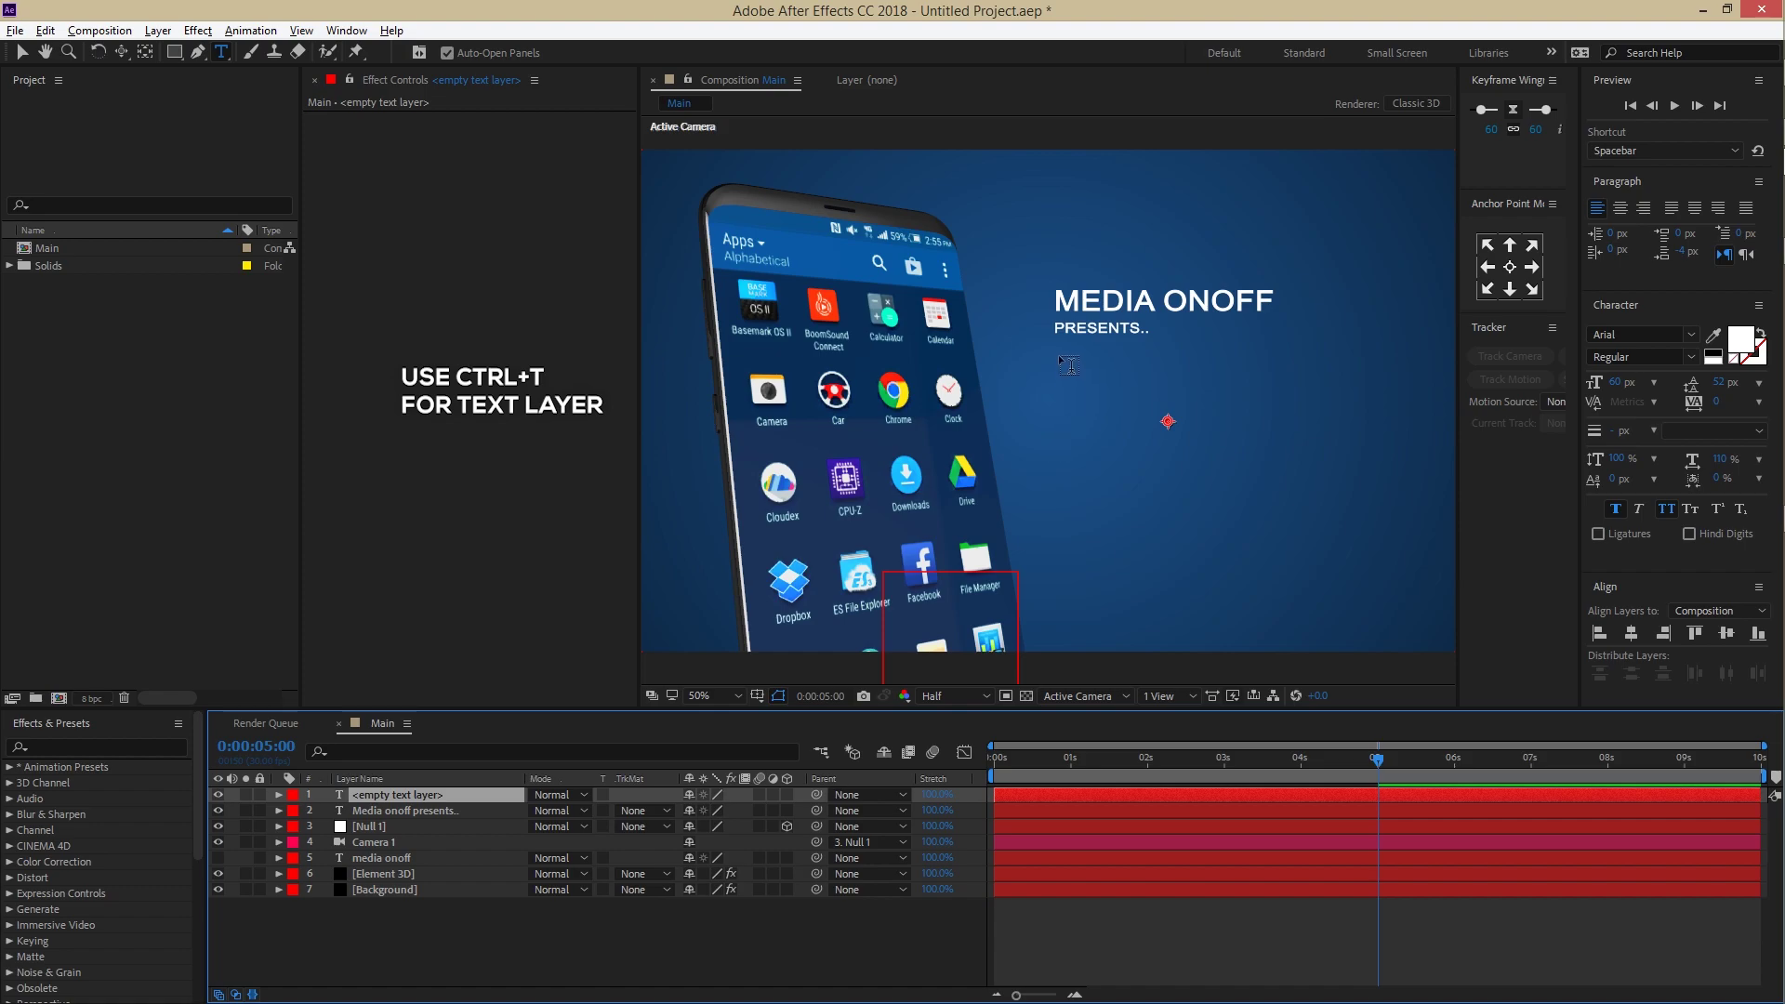
drag(1052, 344, 1276, 508)
key(ctrl+v)
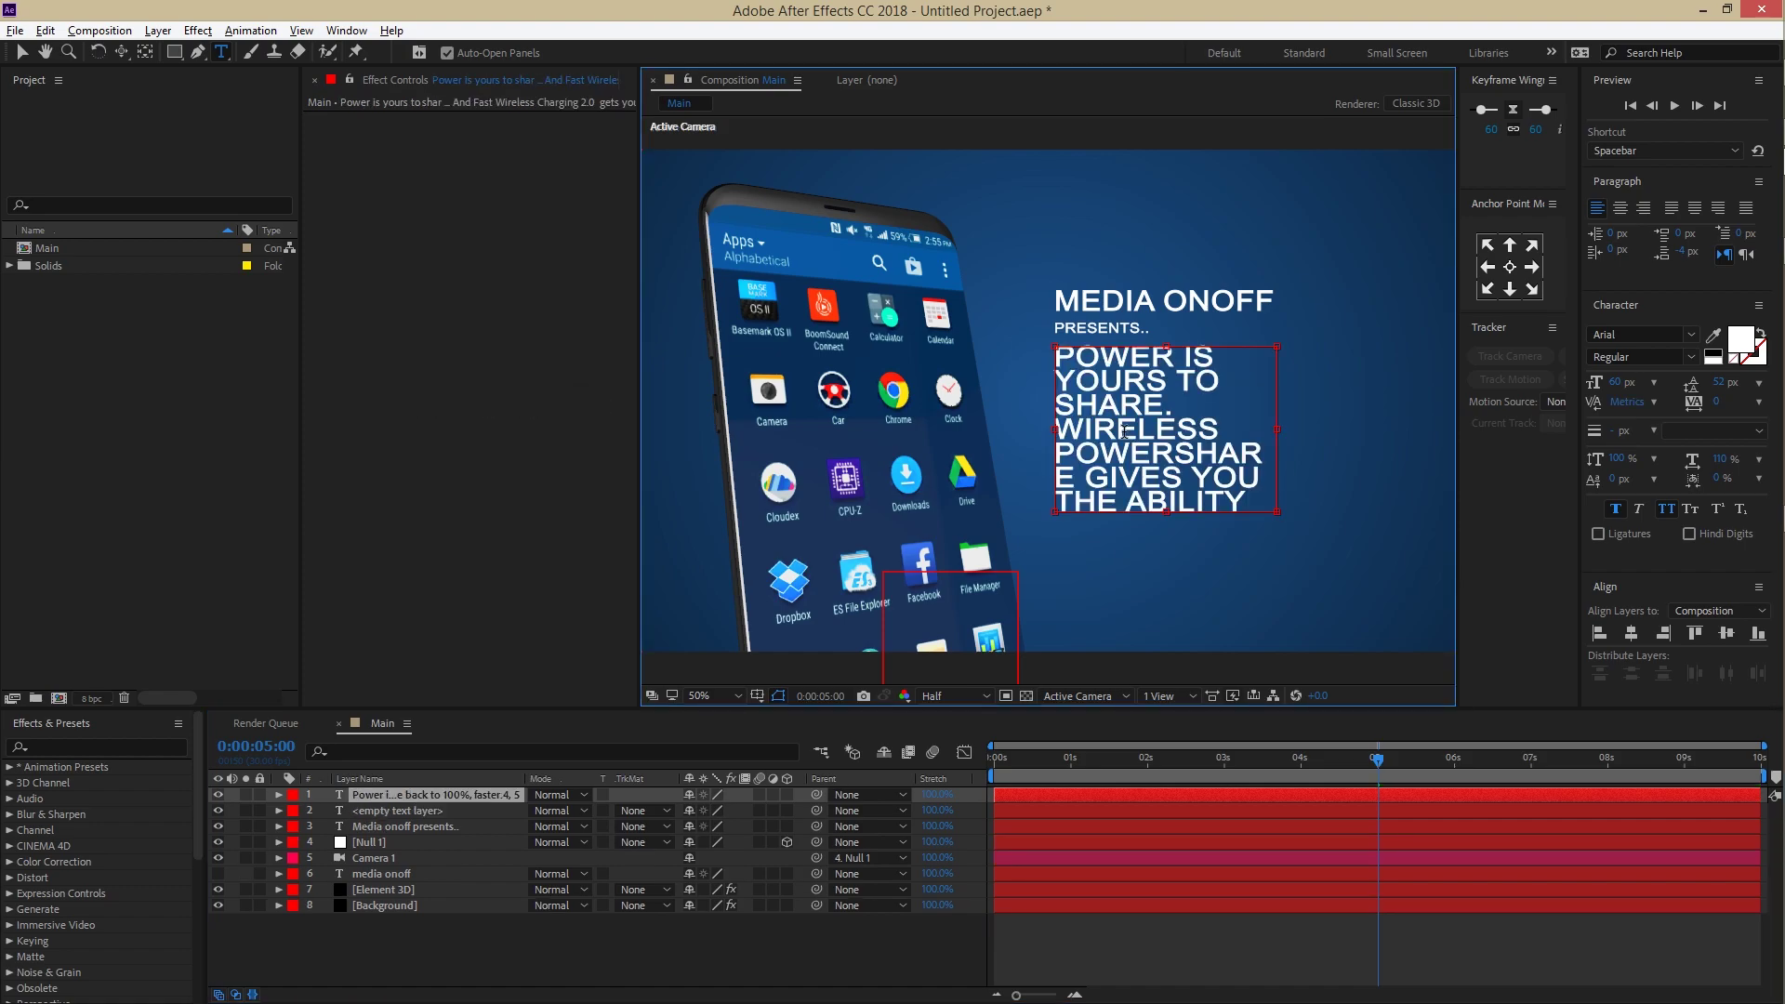
drag(1280, 516, 1335, 605)
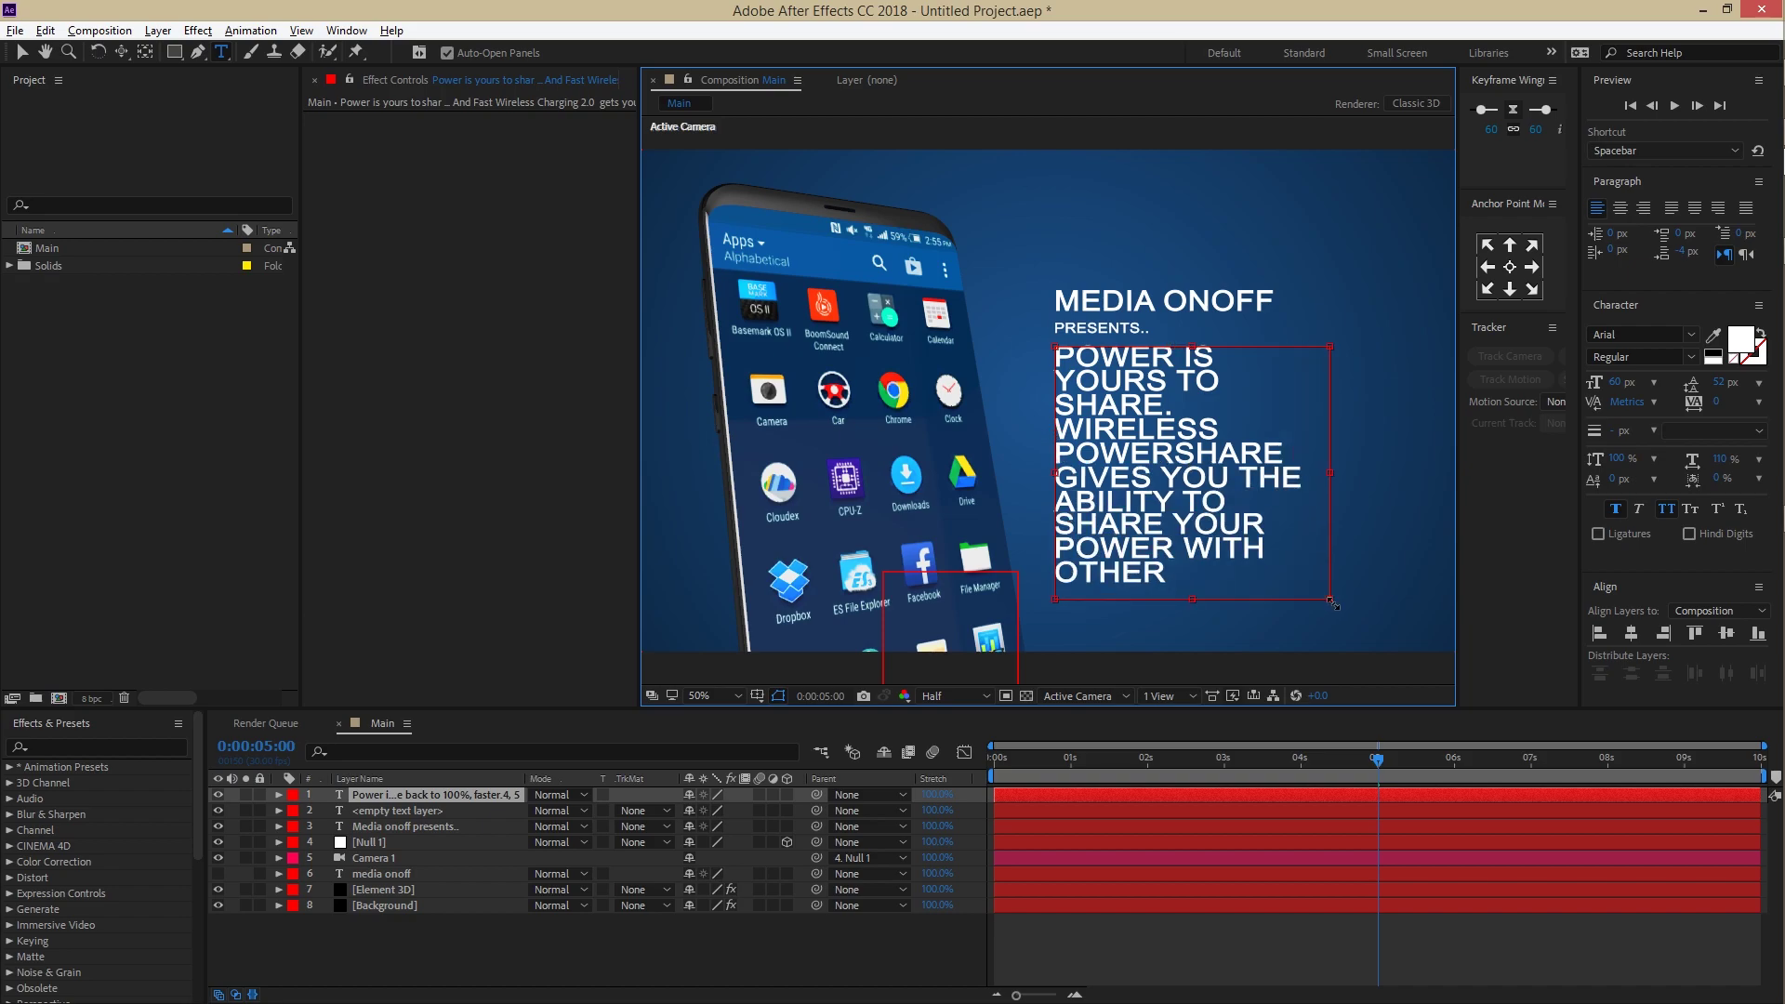
Step: Set the font size of the whole description paragraph to 30 px
key(ctrl+a)
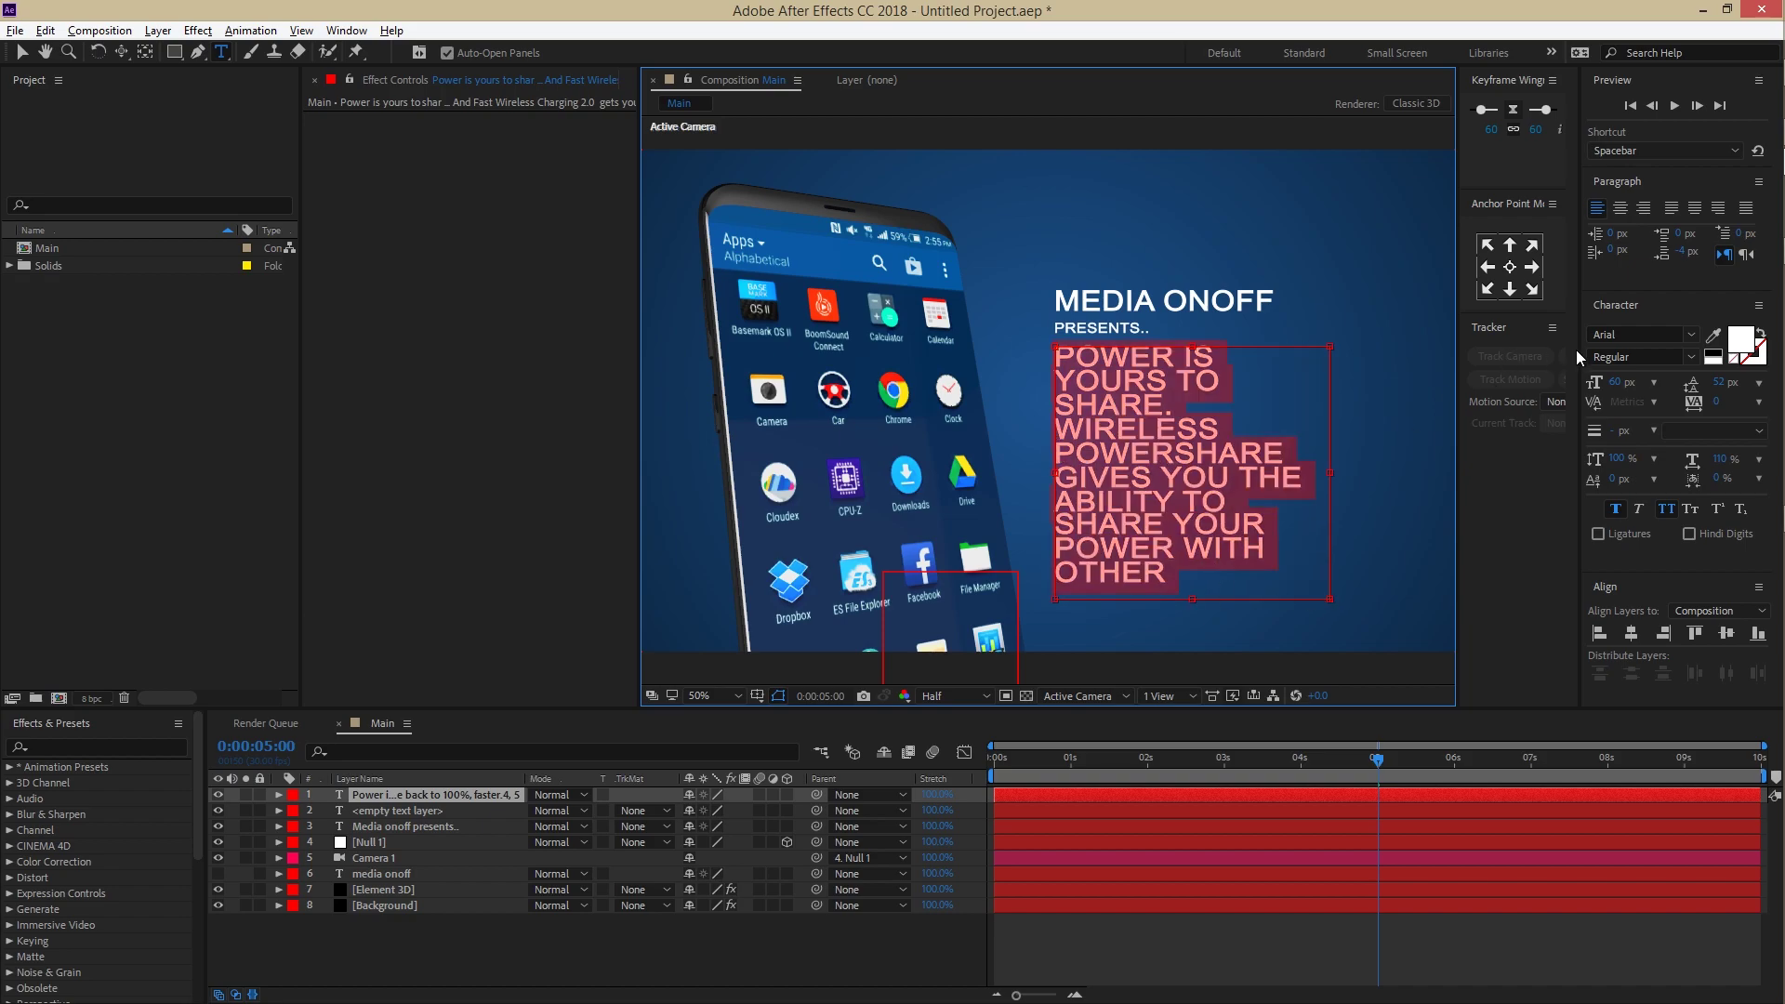
drag(1618, 382, 1598, 392)
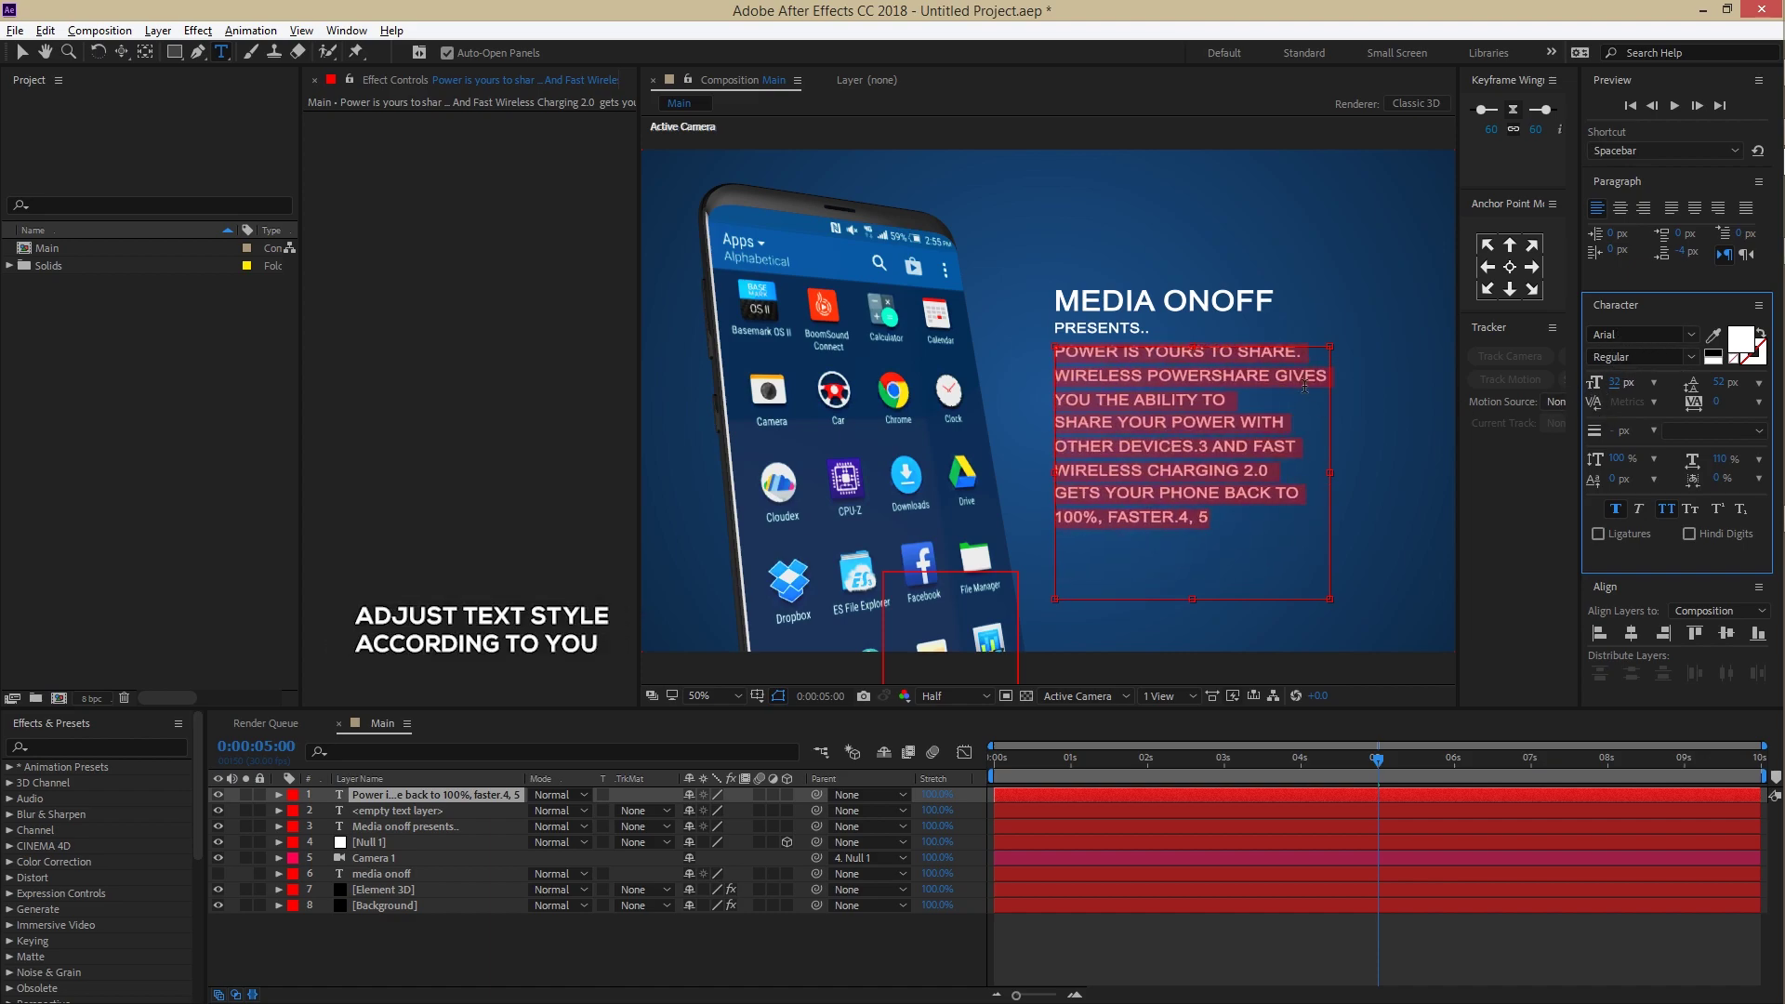
click(1621, 388)
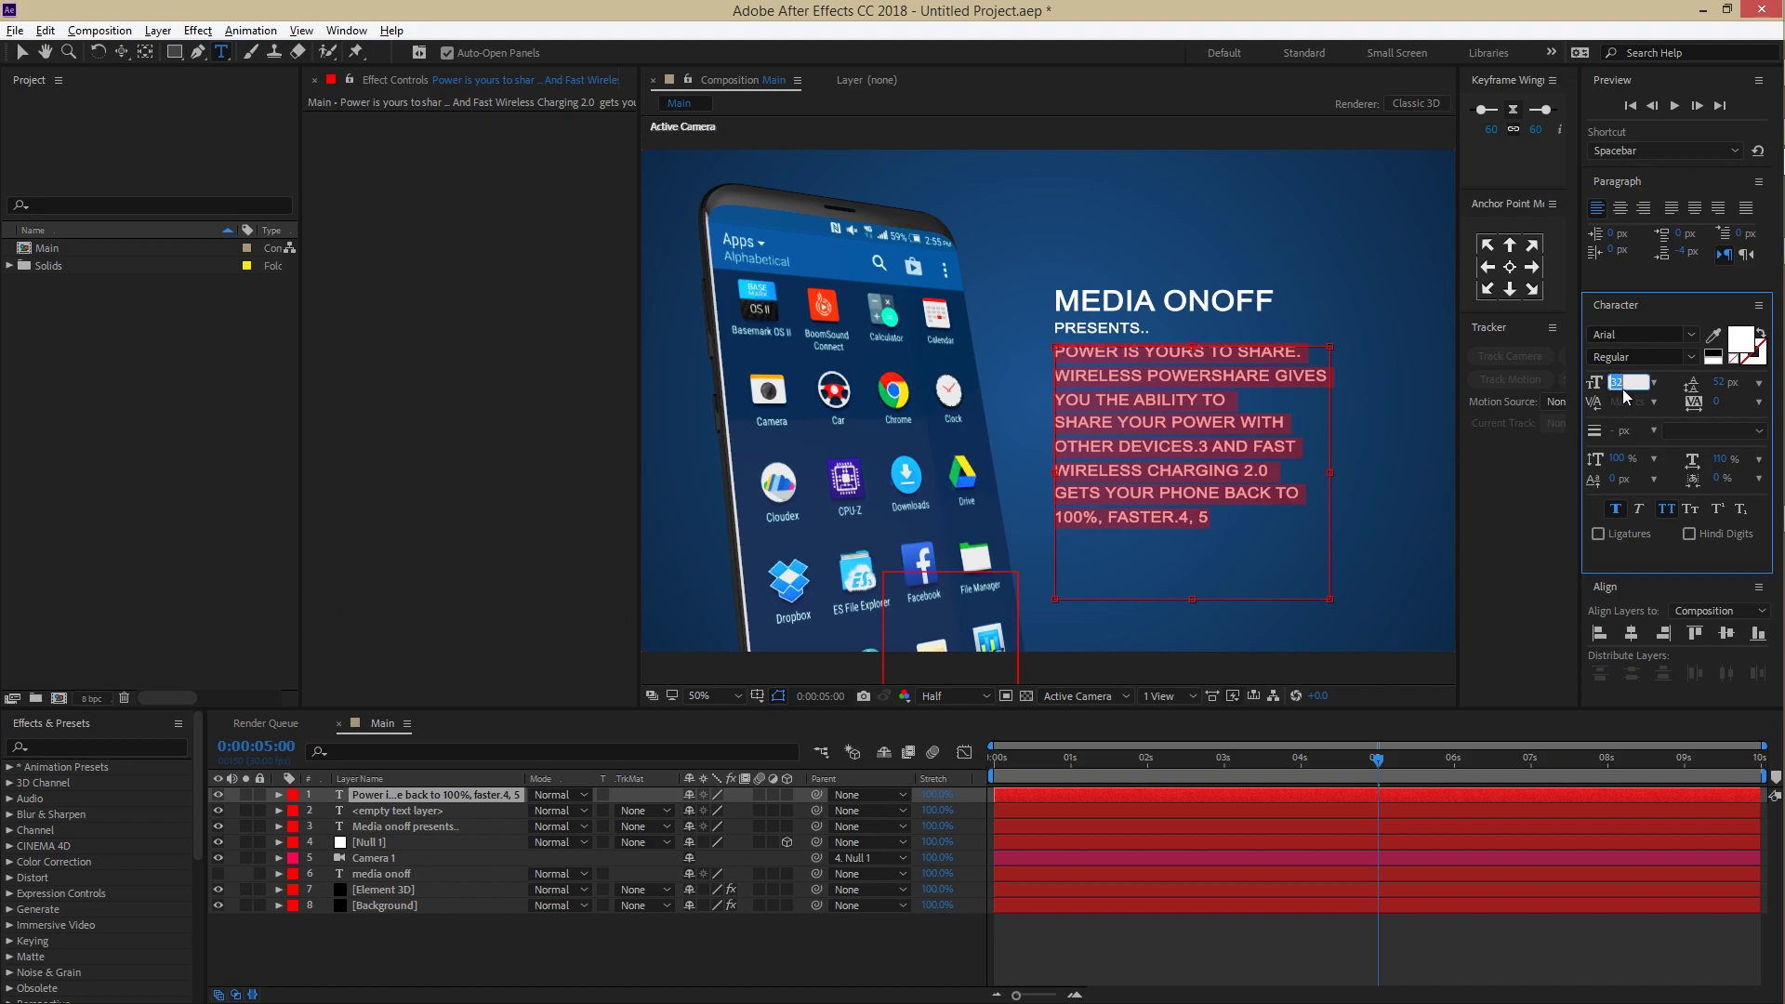
text(20)
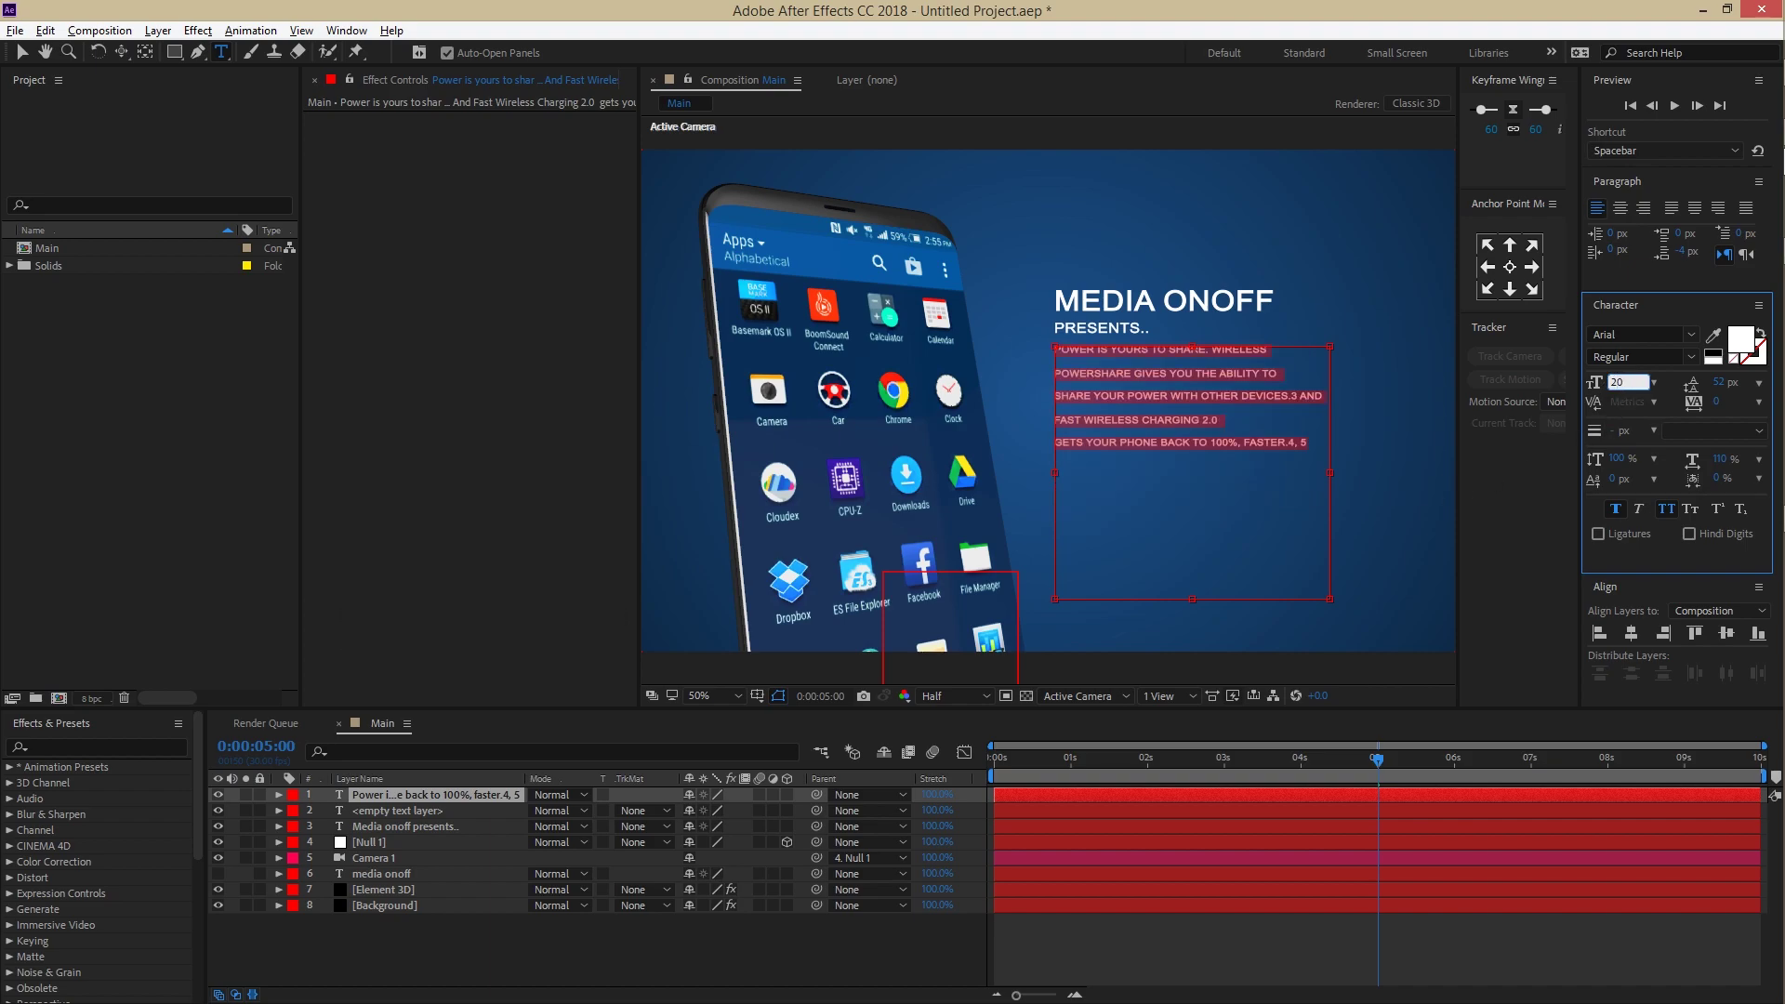
text(30)
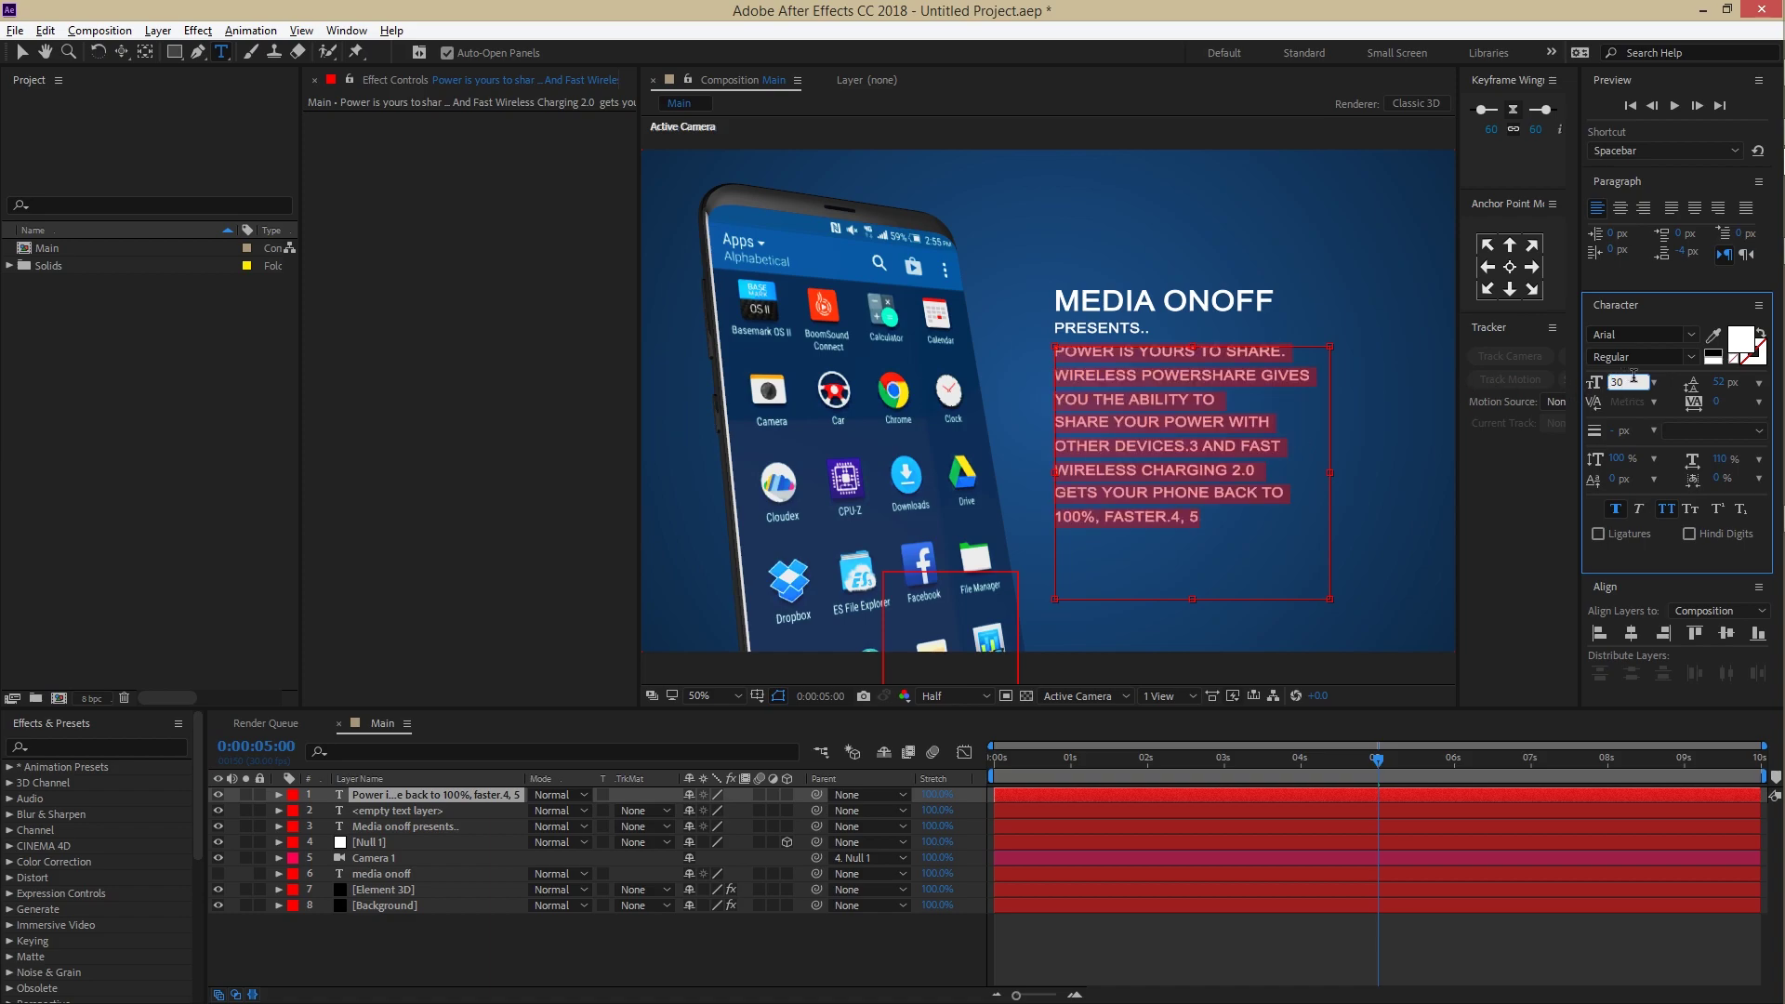
Step: Set the description's font size to 25 px and remove the line break before "gets your phone back"
text(25)
click(1133, 420)
key(BackSpace)
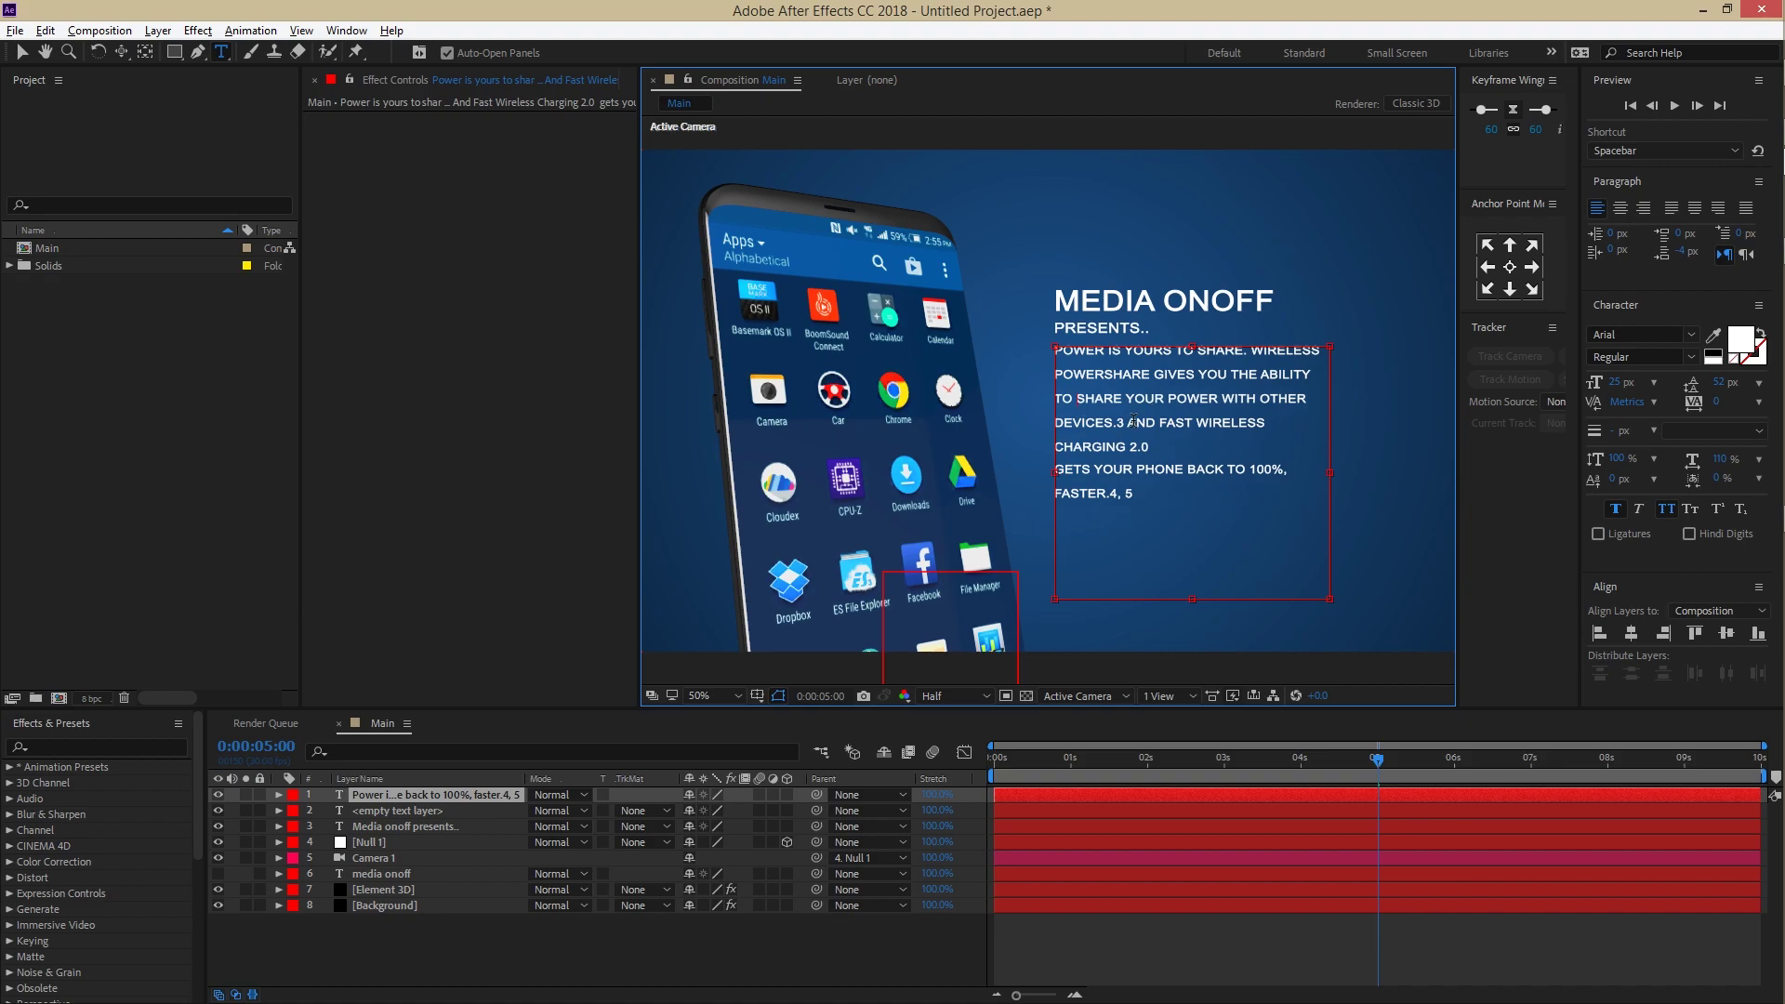
key(BackSpace)
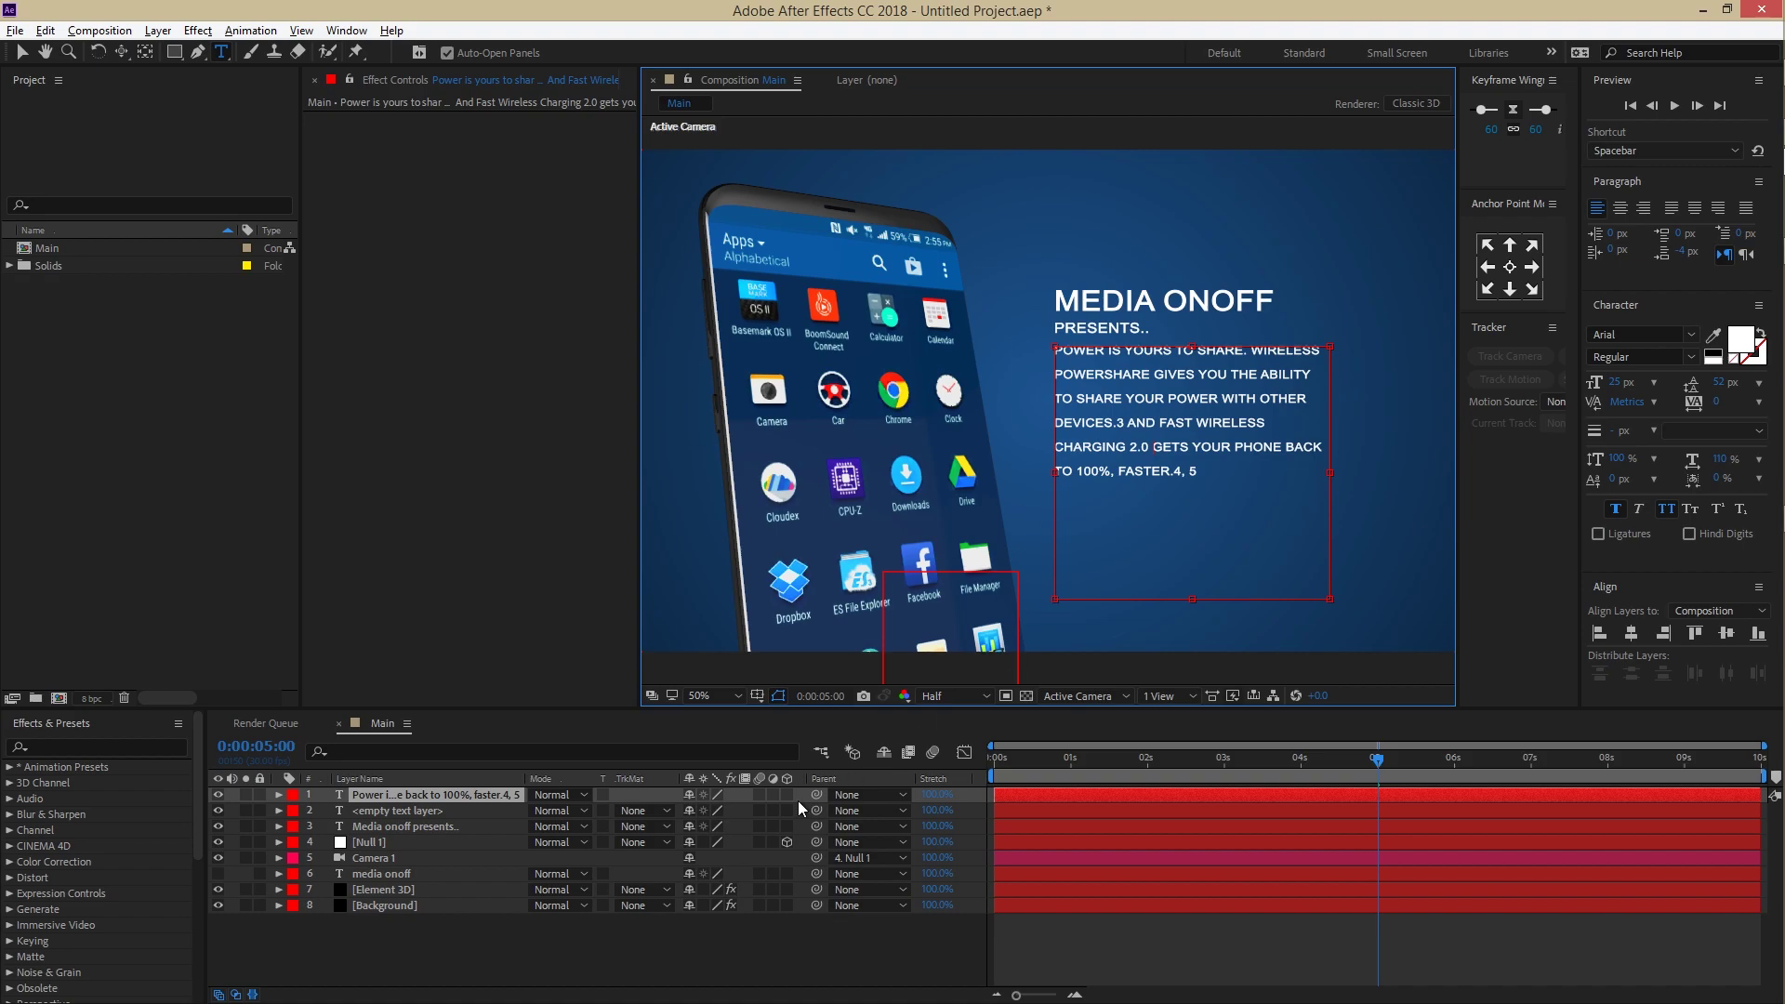
click(550, 939)
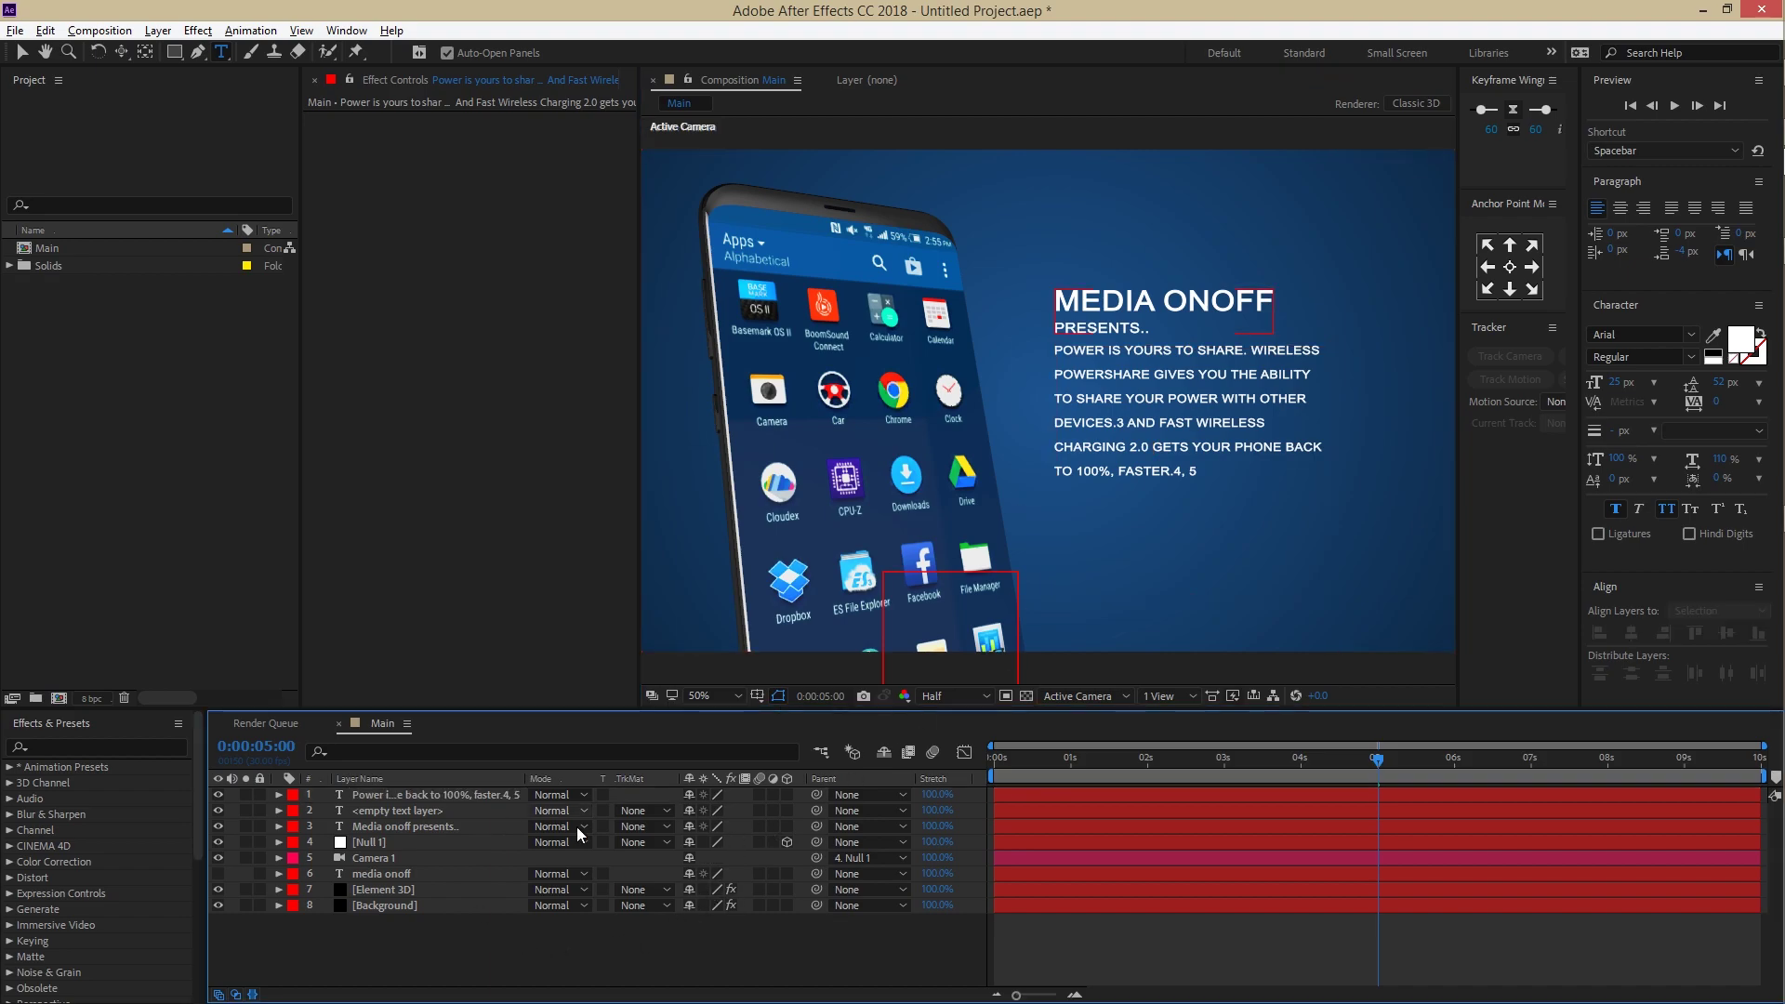
Step: Center the description layer's anchor point and move the paragraph slightly lower, leaving a gap under "PRESENTS.."
click(465, 794)
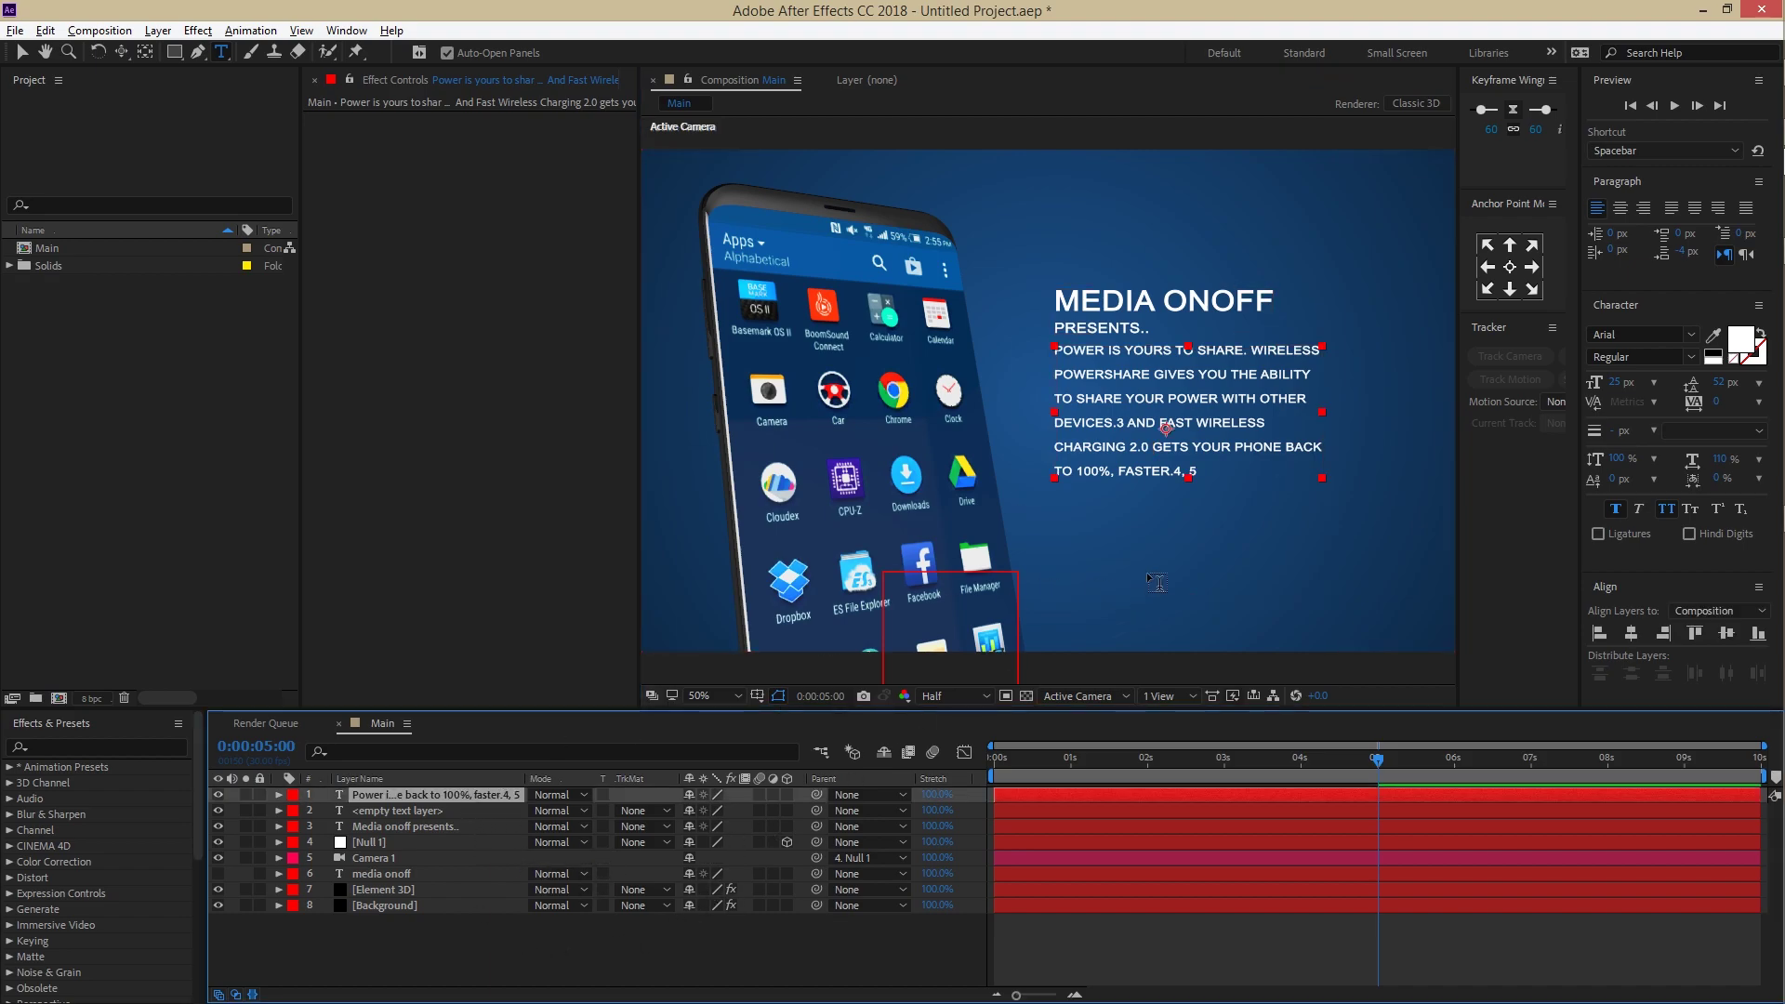
click(1509, 267)
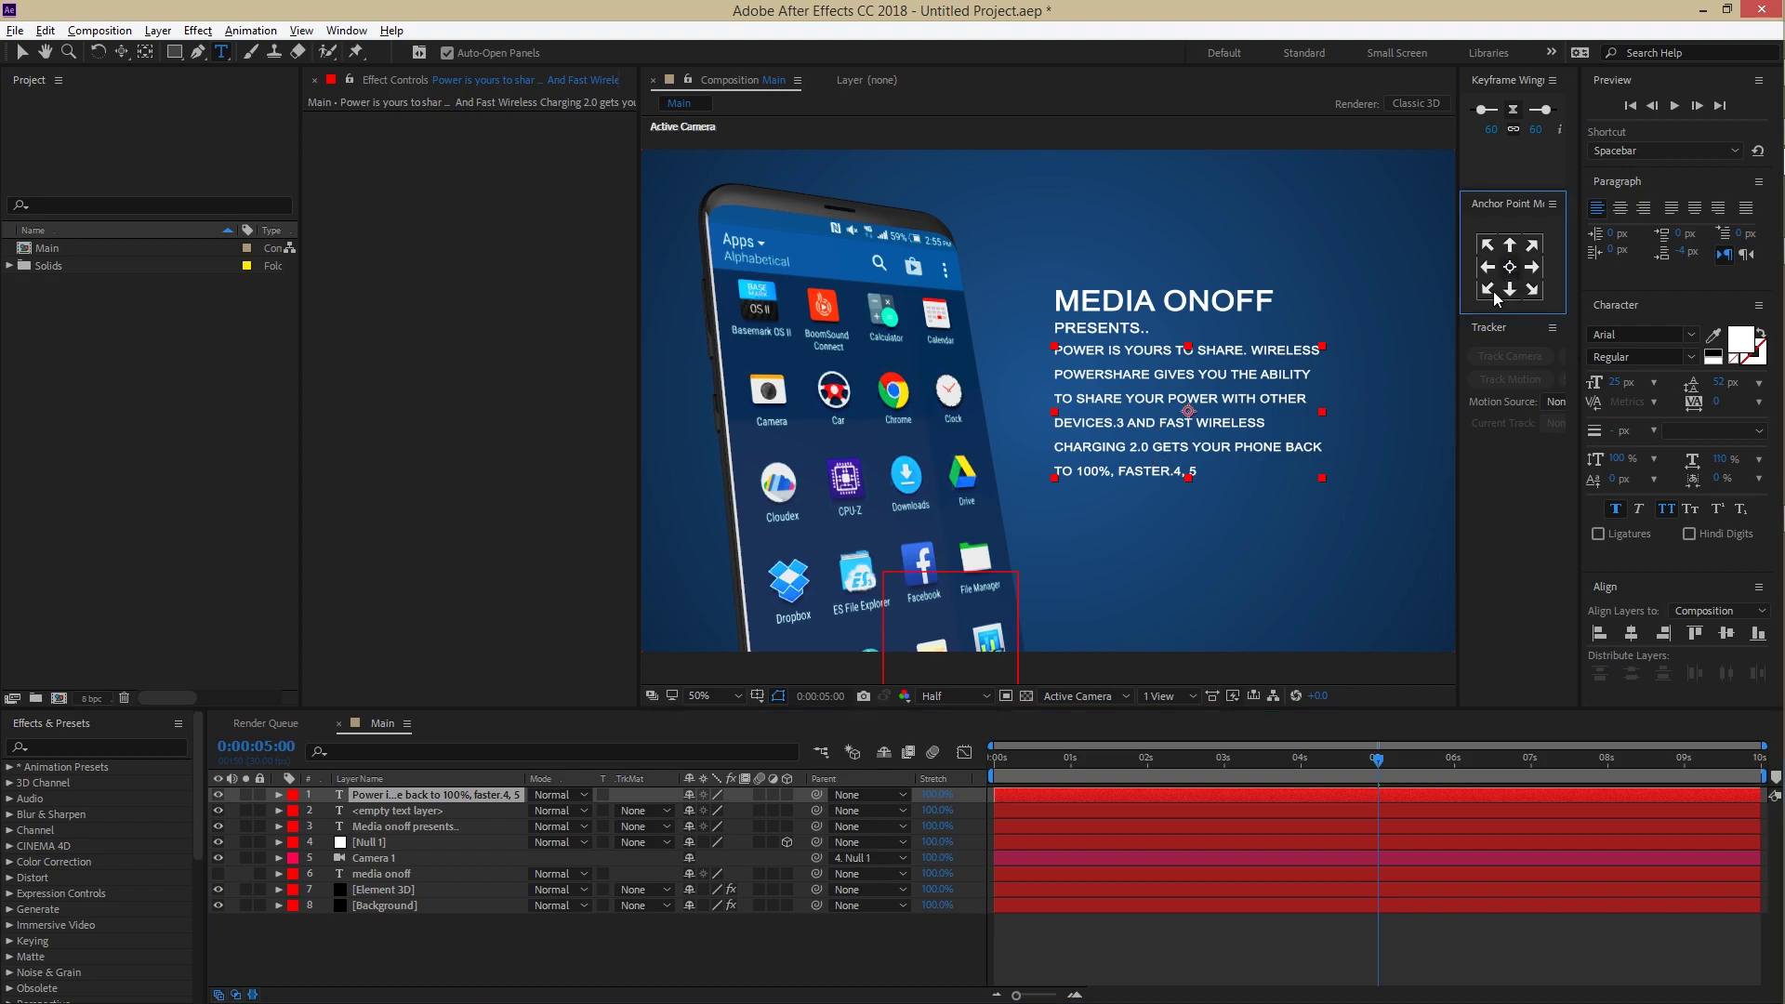
key(v)
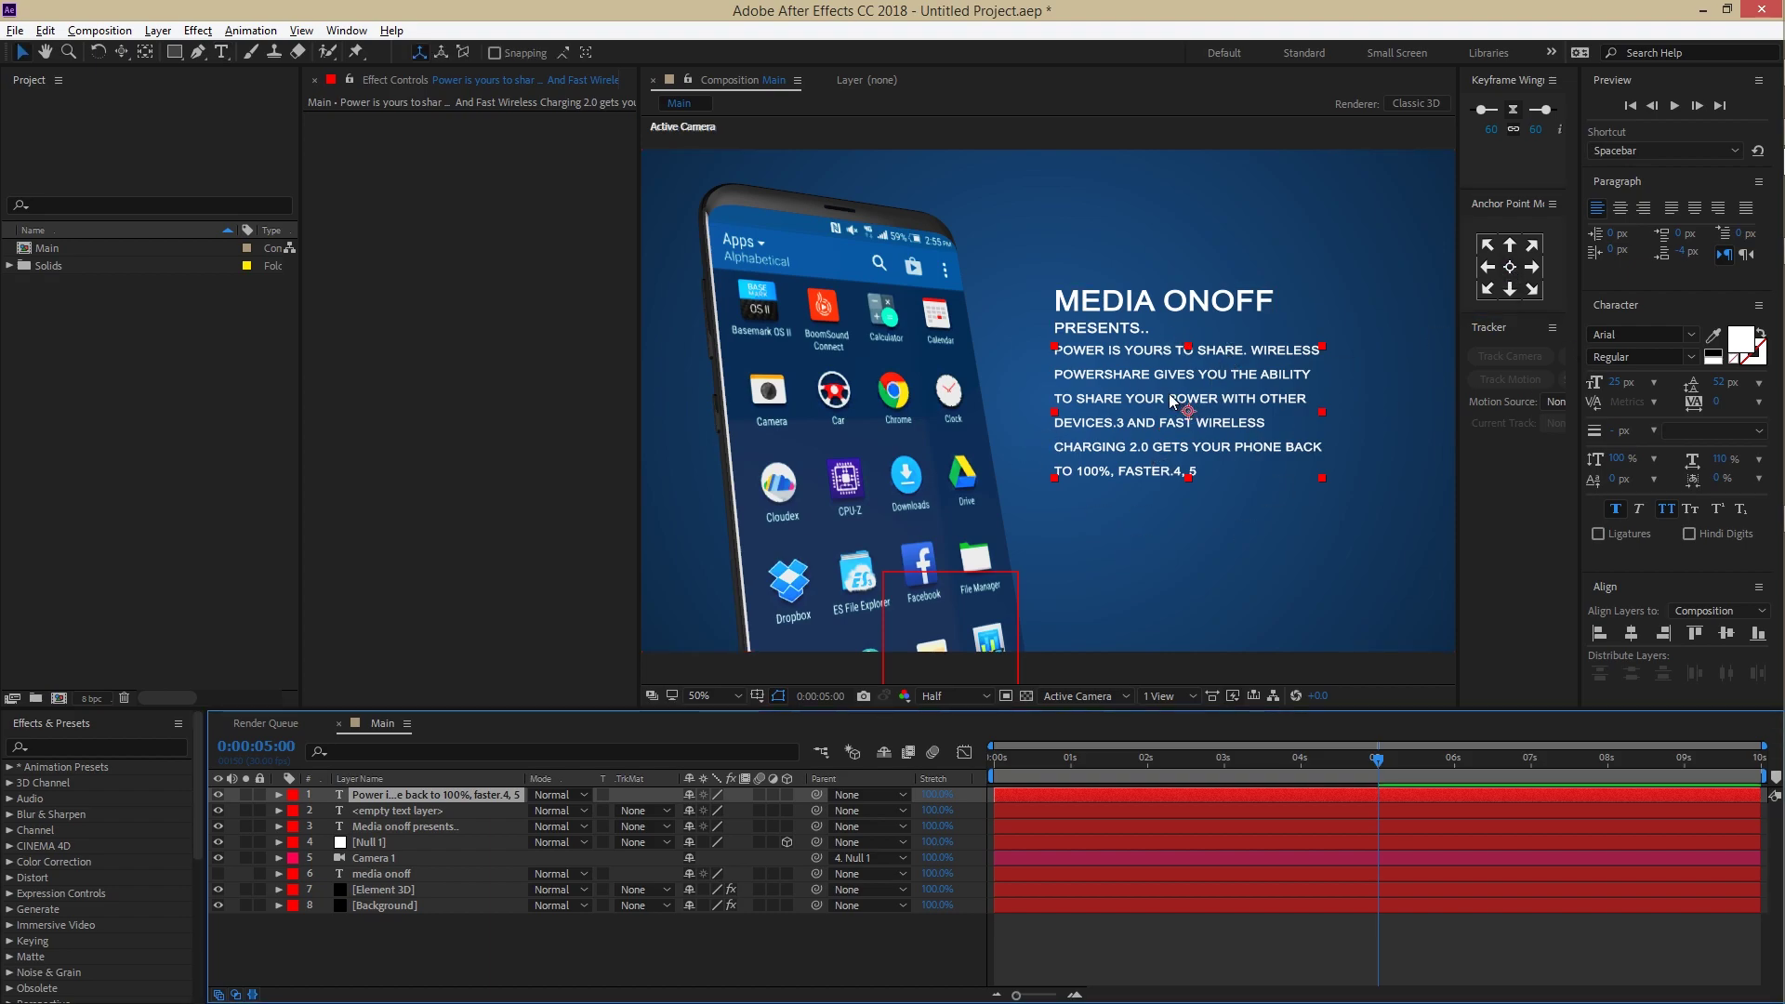
drag(1190, 416, 1240, 431)
Step: Set the description's leading to 40 px and turn off All Caps for its text
drag(1720, 381, 1715, 382)
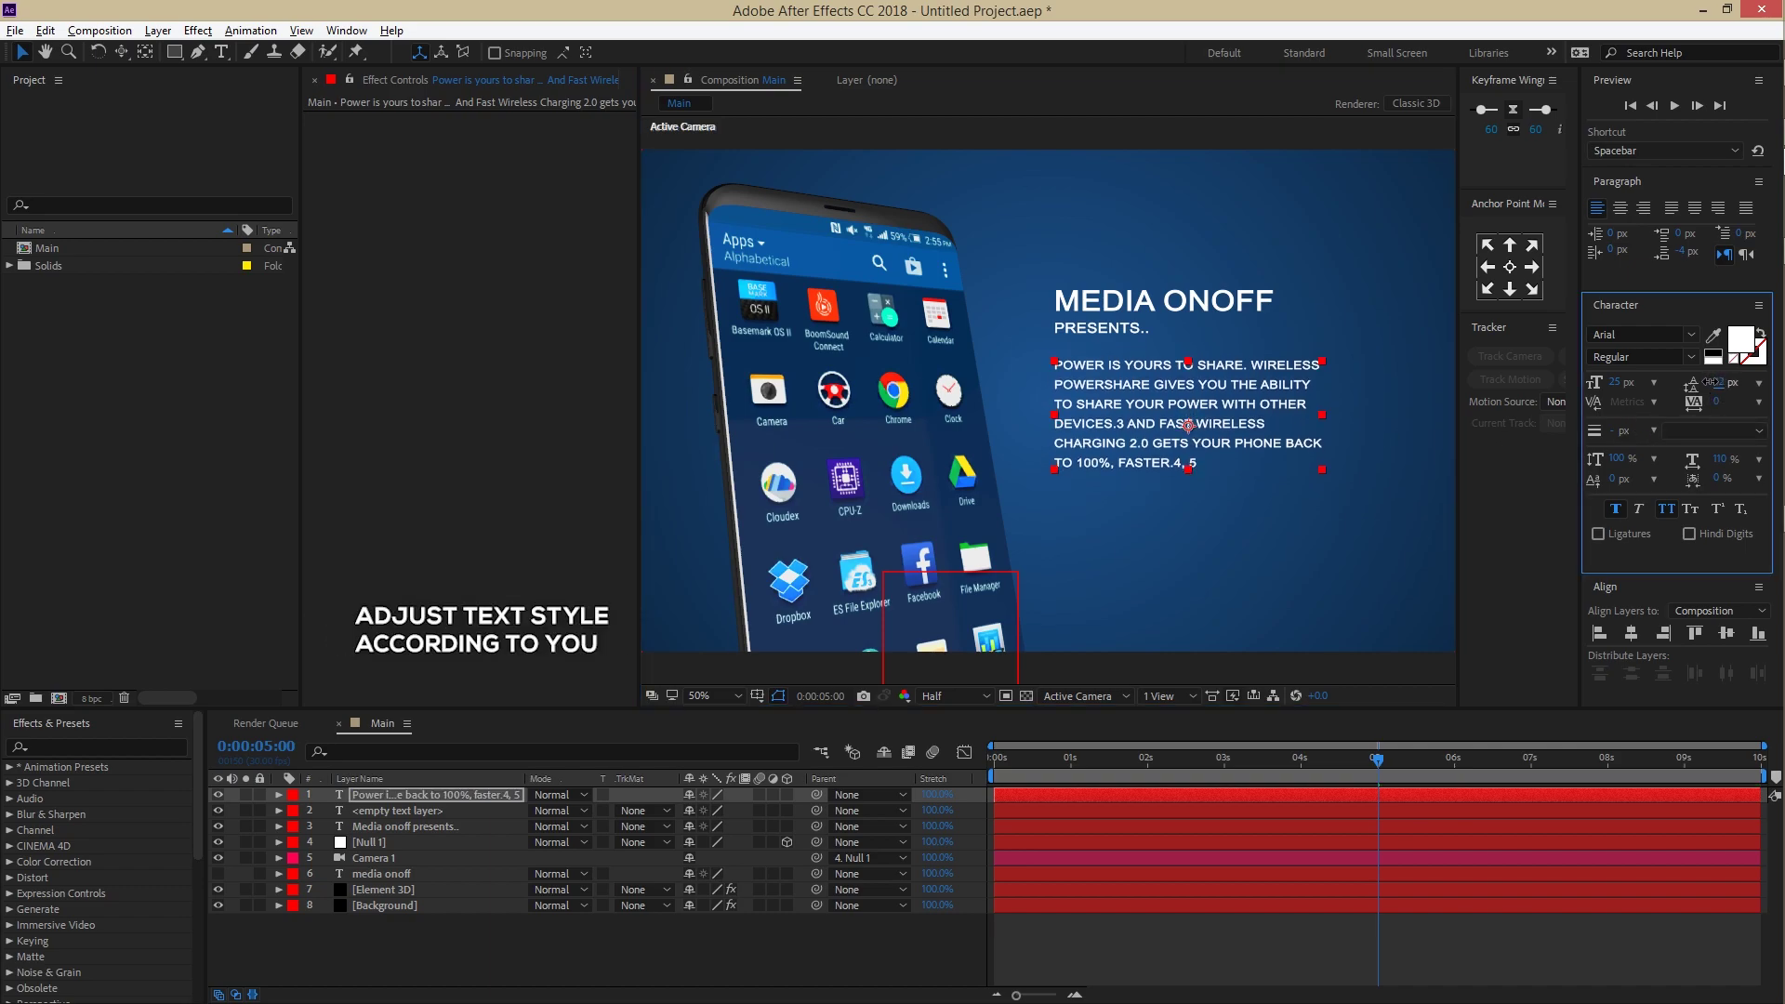
click(1718, 382)
text(40)
key(Return)
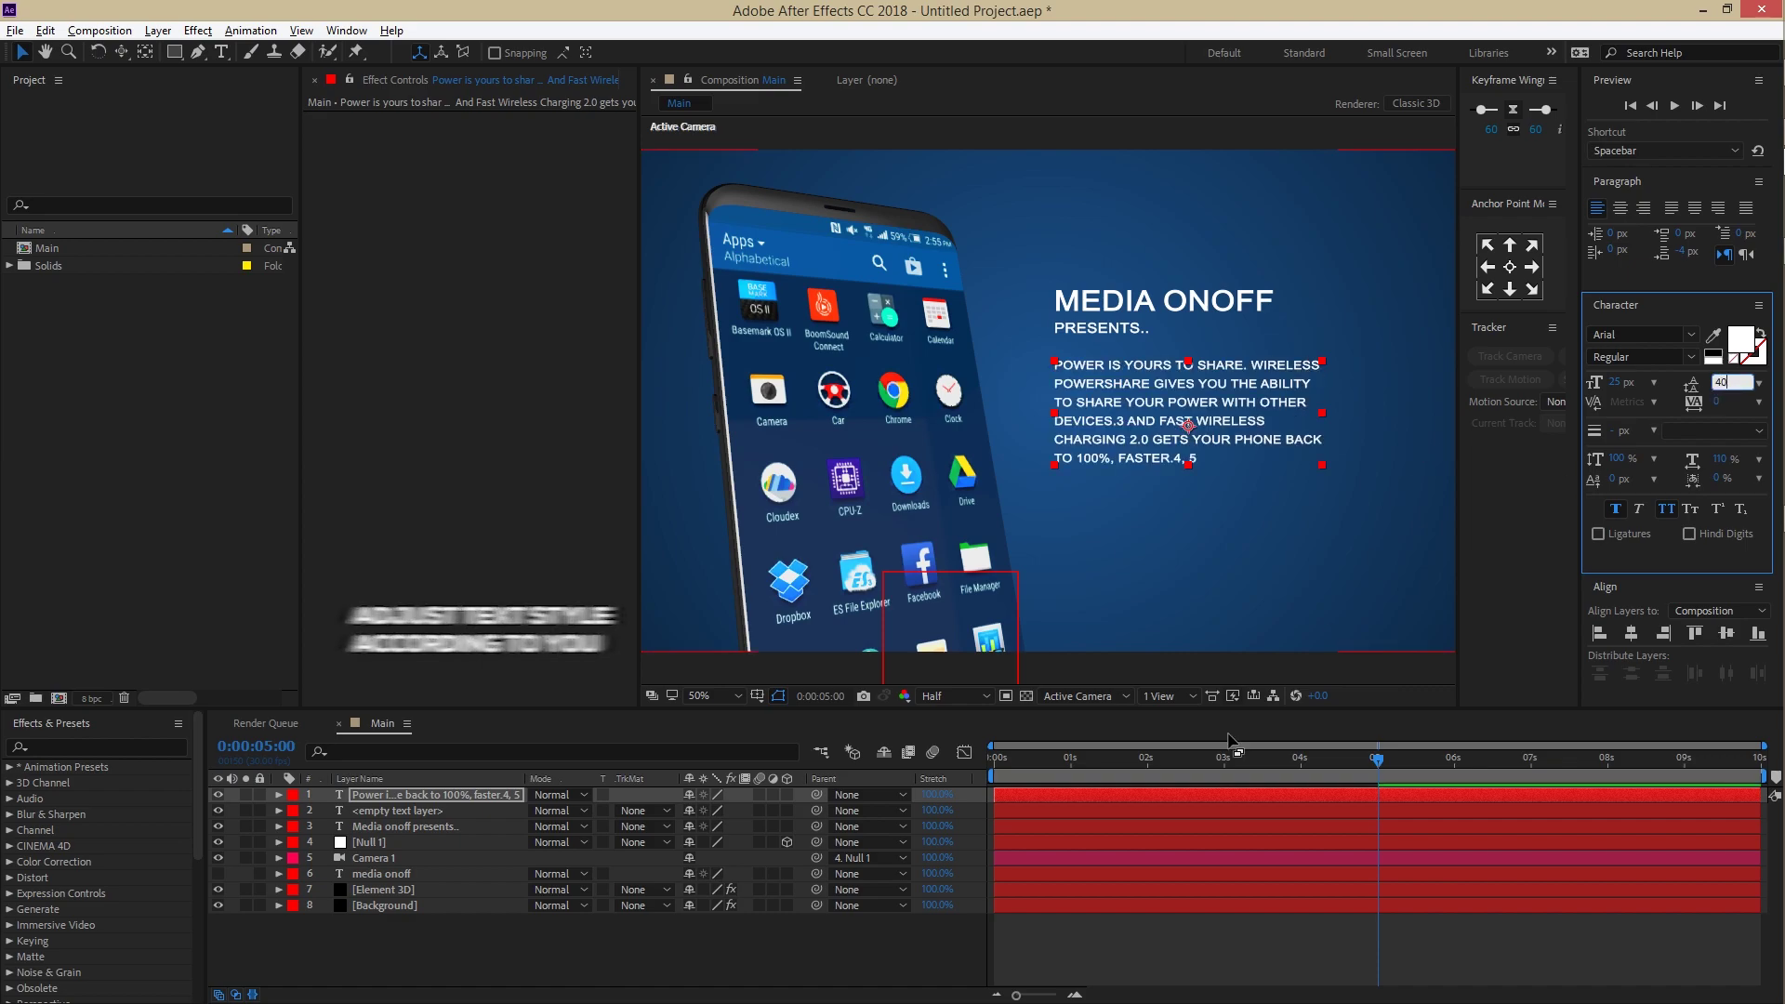
click(453, 790)
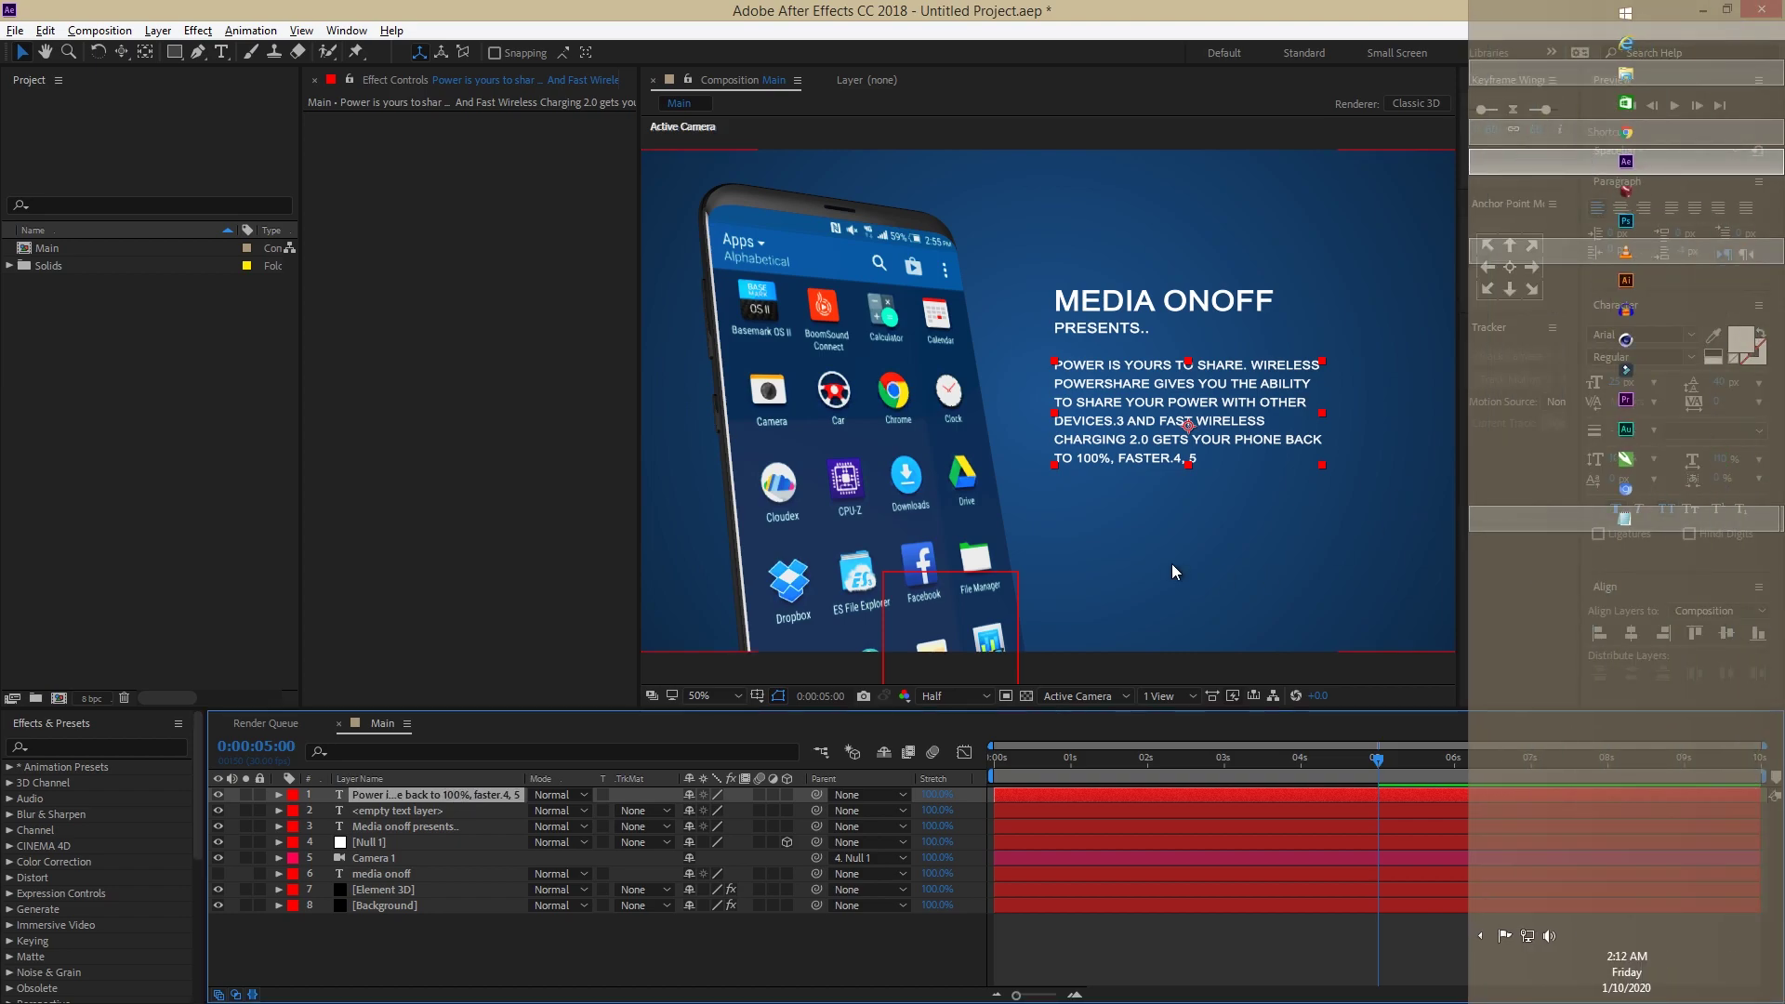
click(1665, 508)
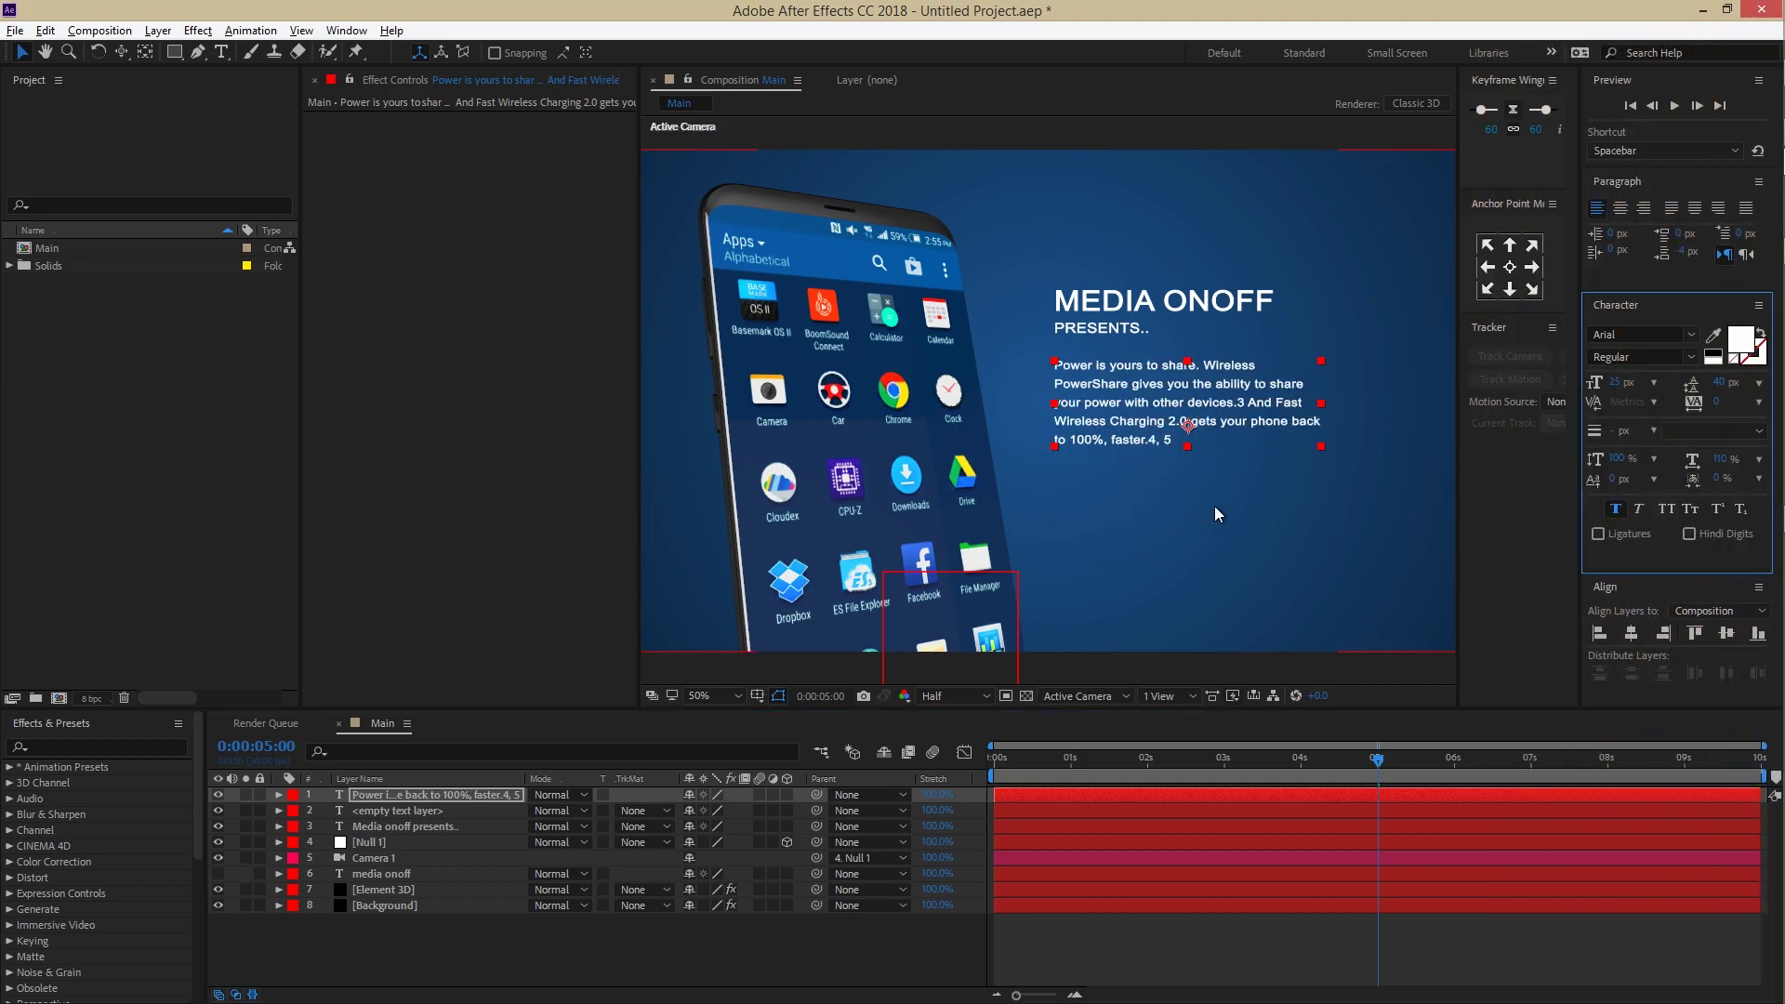
click(650, 948)
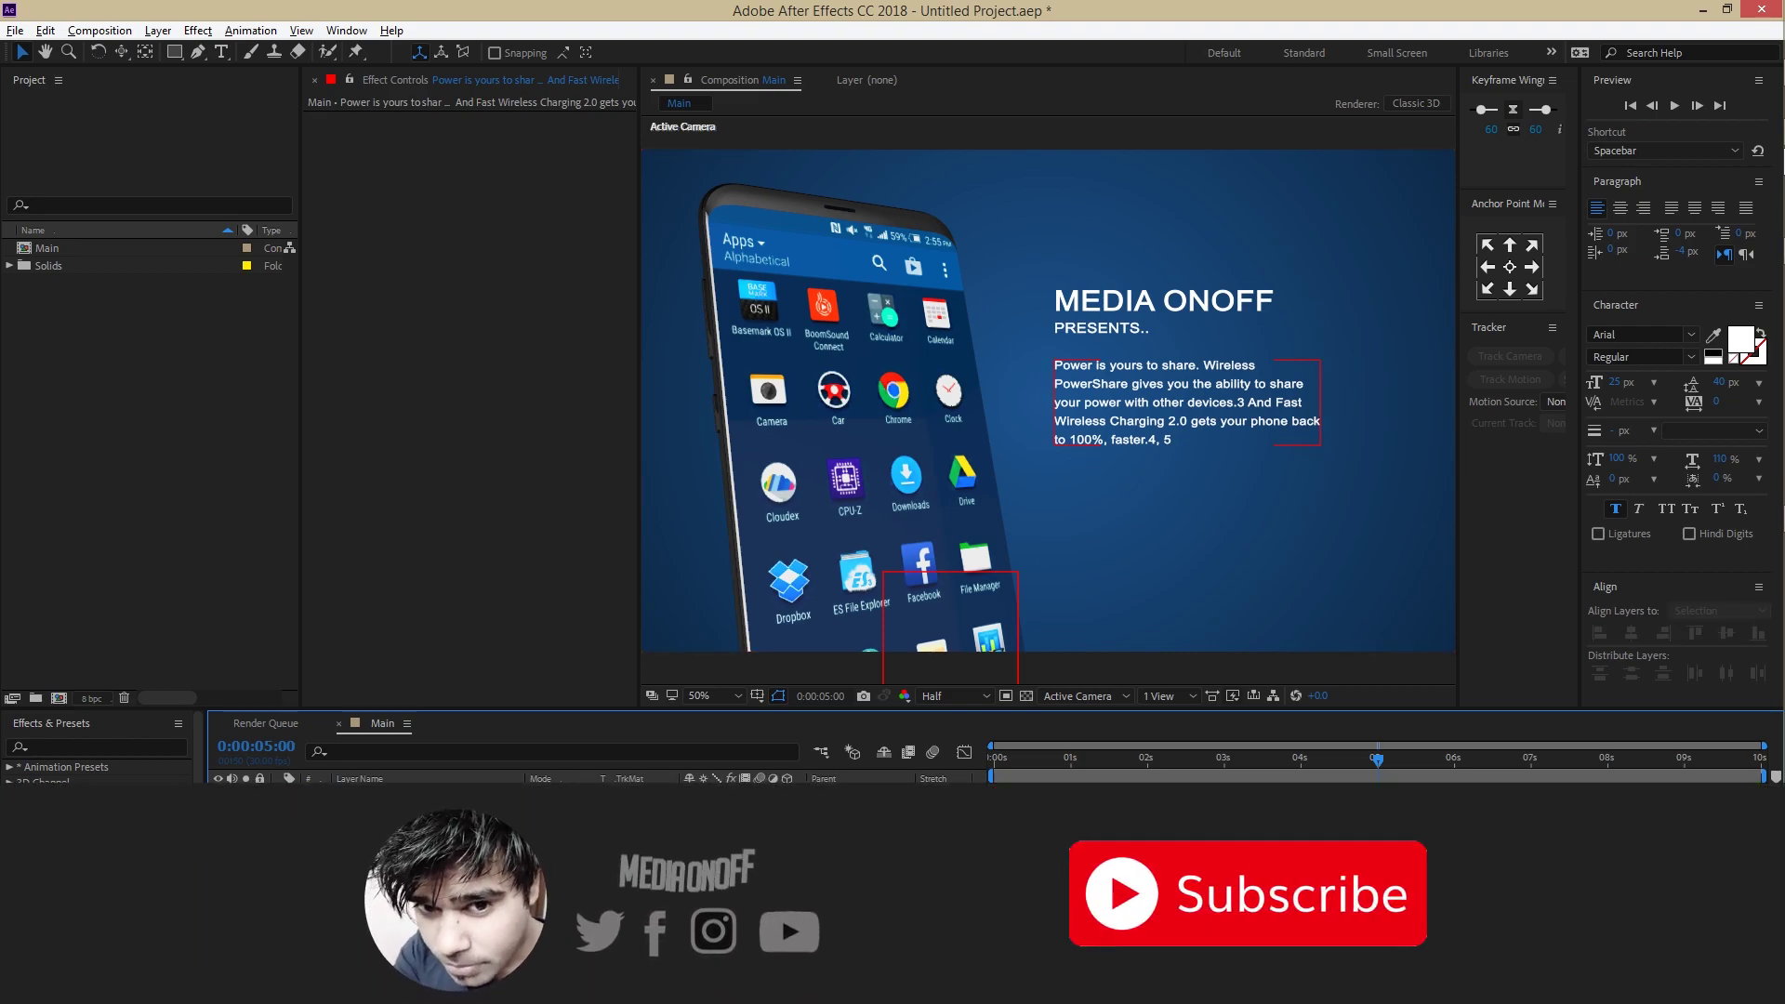
Step: Center the description's anchor point, show the rulers and place a vertical guide along the text's left edge
click(1510, 266)
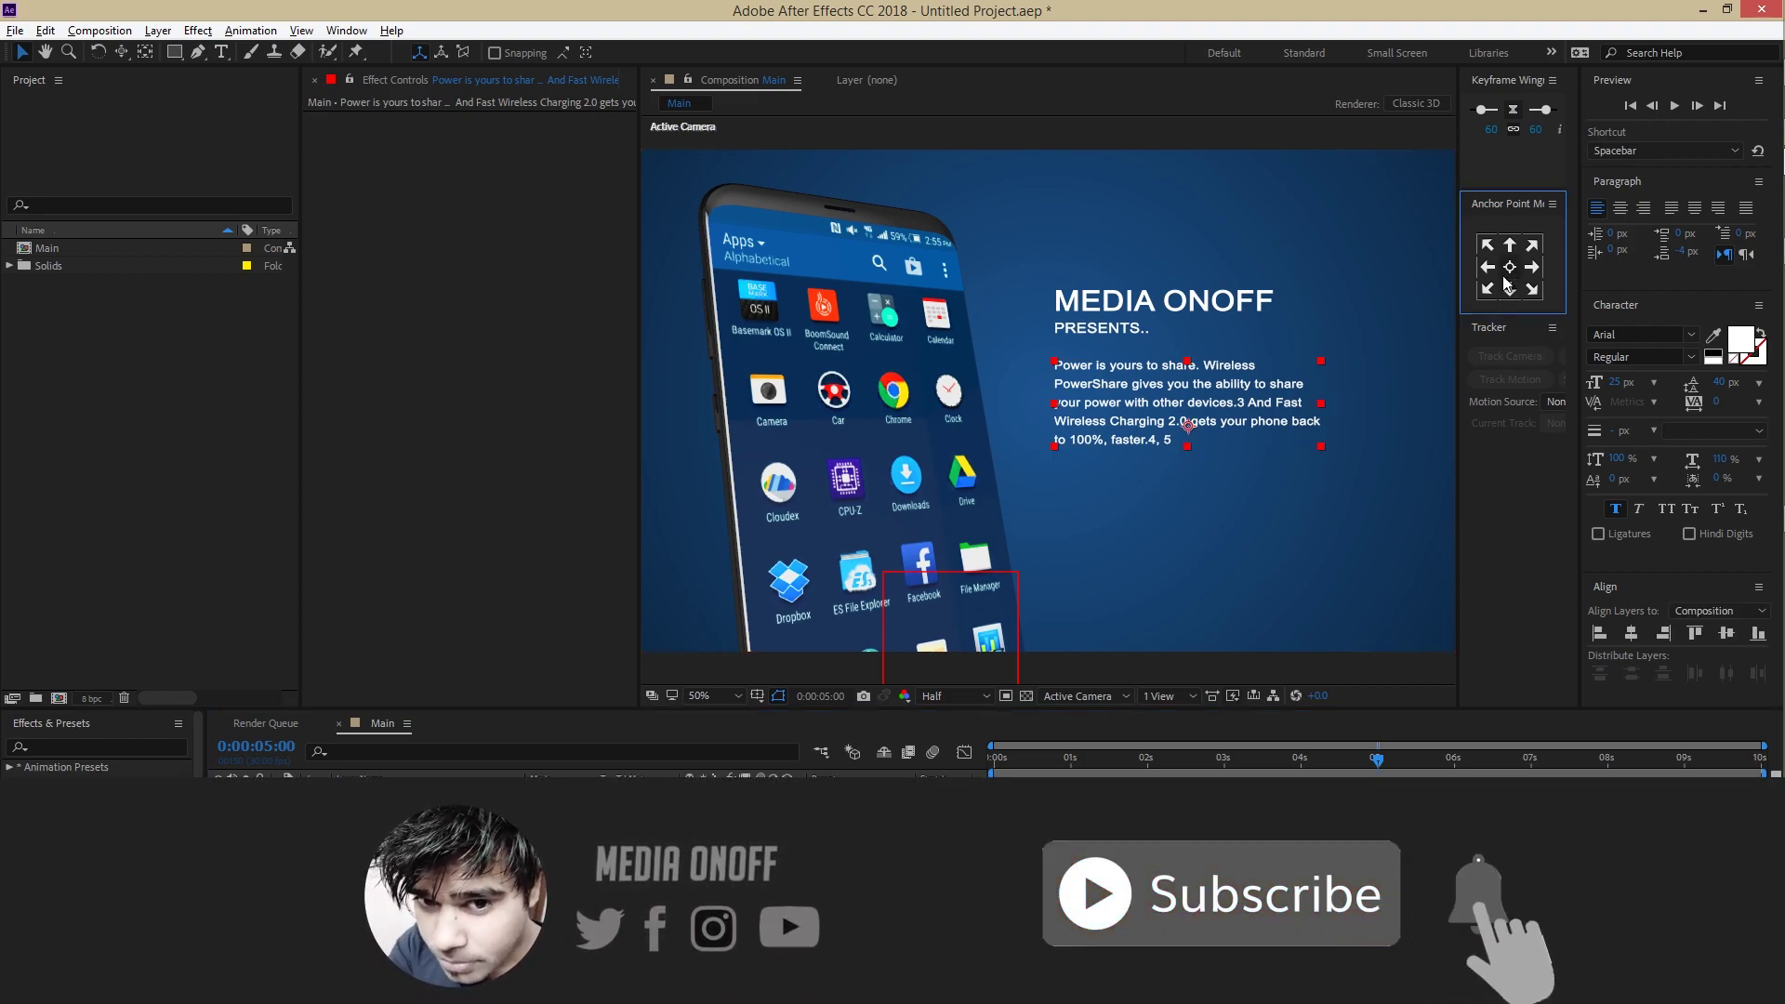
key(ctrl+r)
drag(657, 424, 1064, 462)
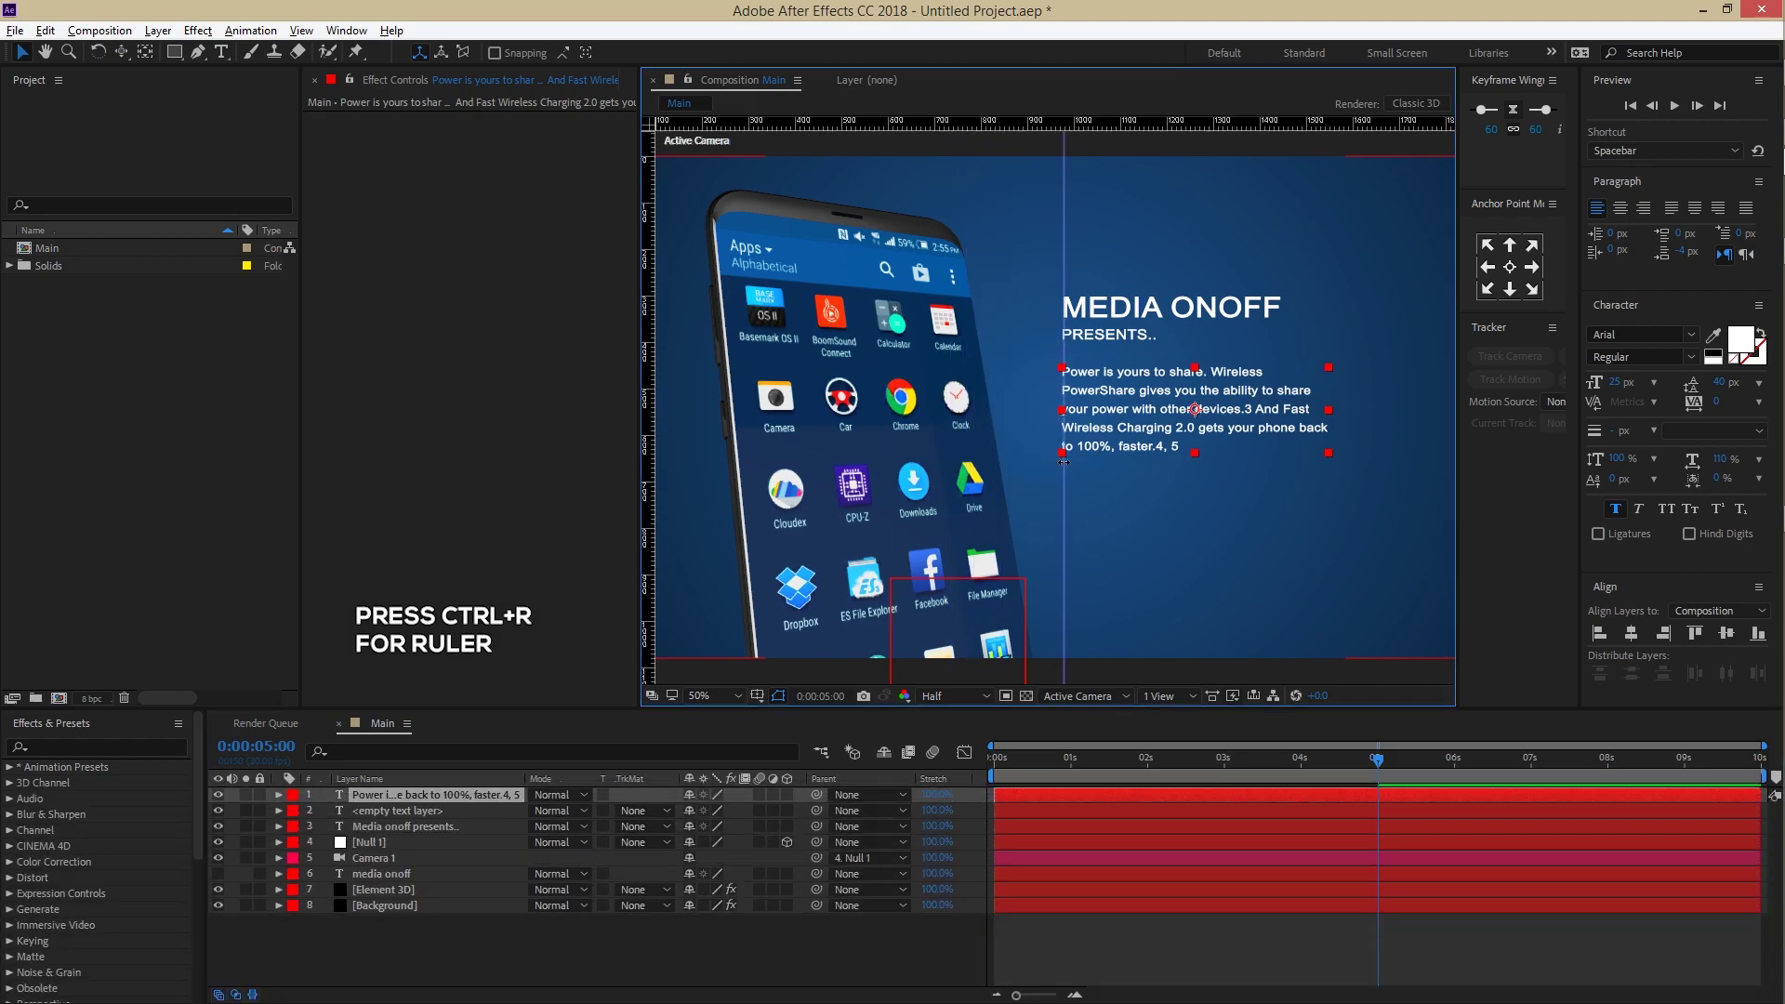
Step: Align the description with the vertical guide, nudge it slightly up and remove the guide
drag(1197, 415, 1200, 415)
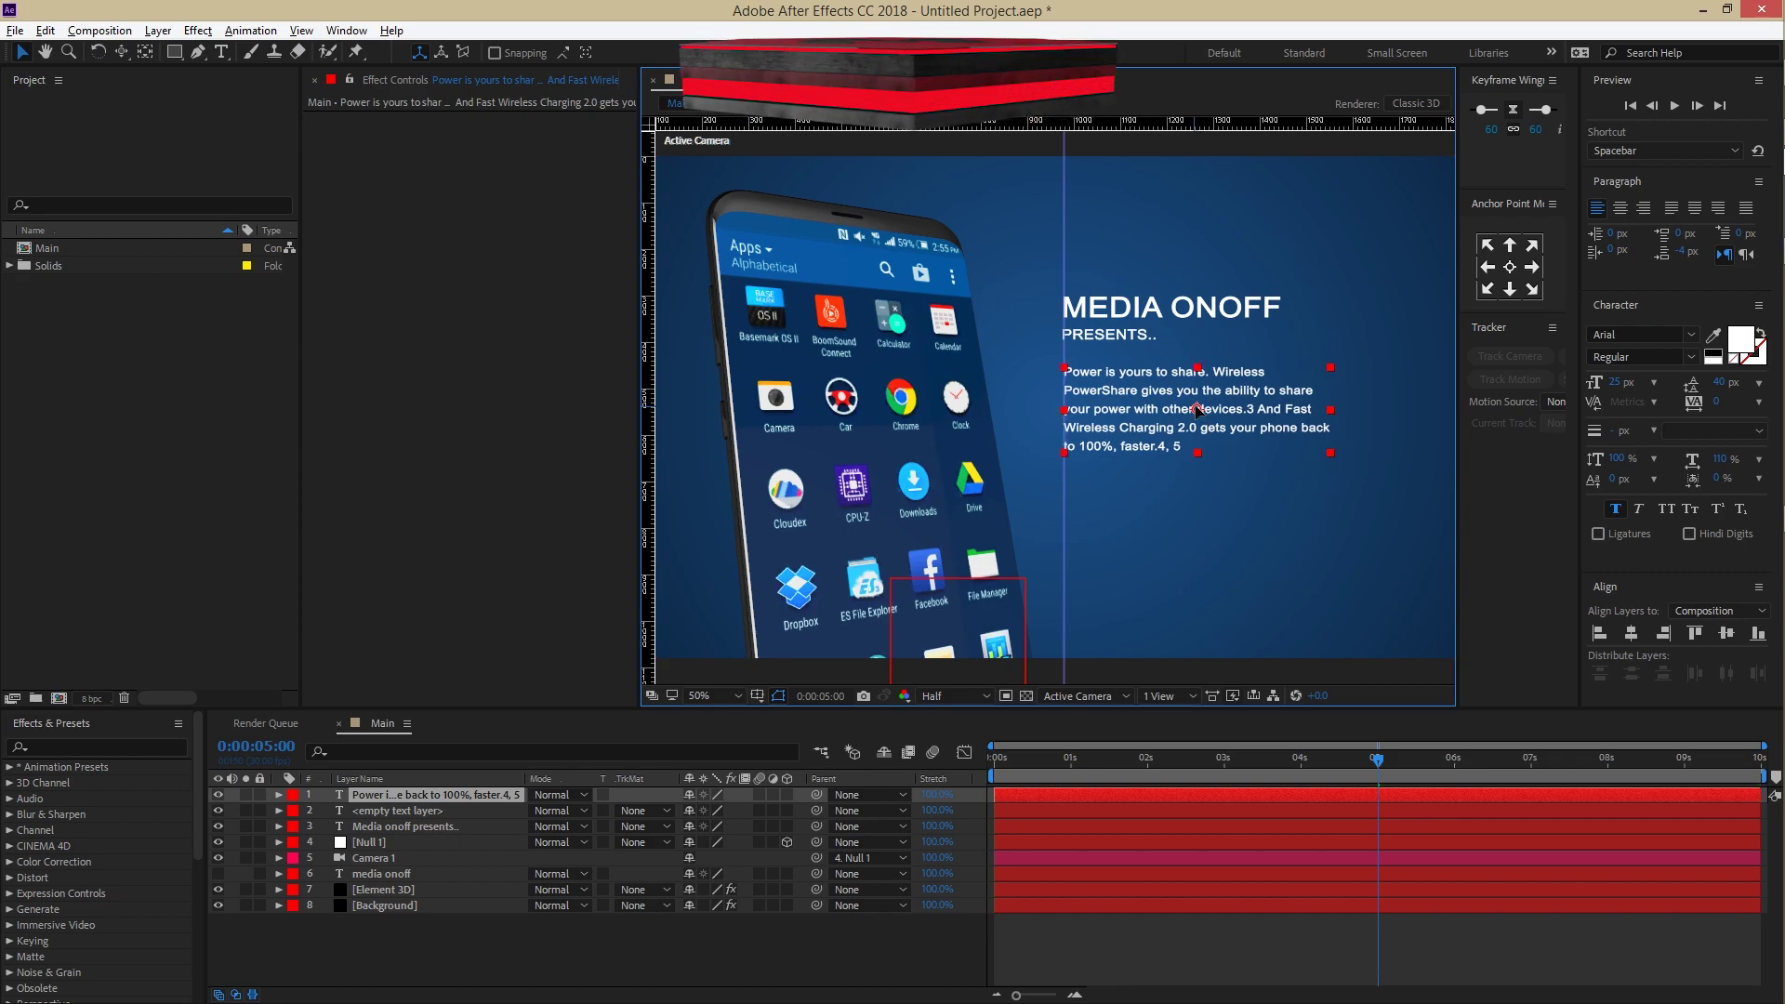
key(Up)
key(Up)
key(Up)
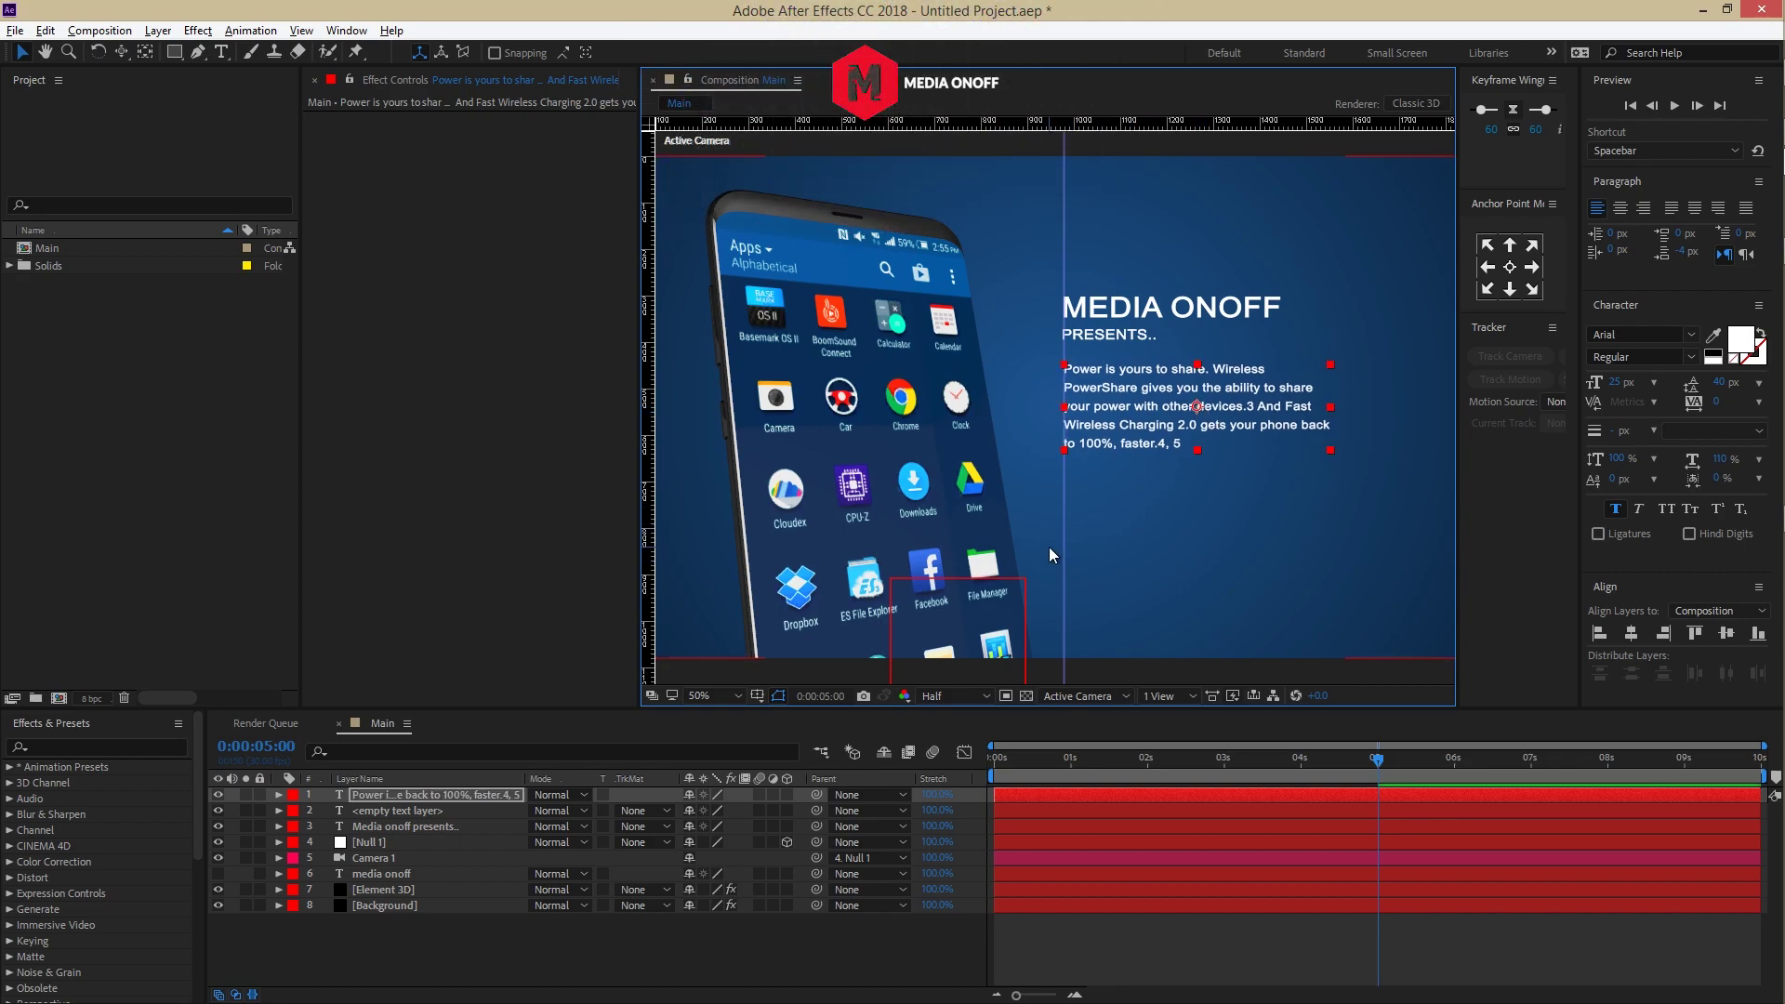
drag(1068, 266, 461, 350)
click(662, 935)
Step: At the start of the timeline, draw an open rectangular frame around the text with the Pen tool, leaving a gap in its left side
drag(1123, 783, 990, 781)
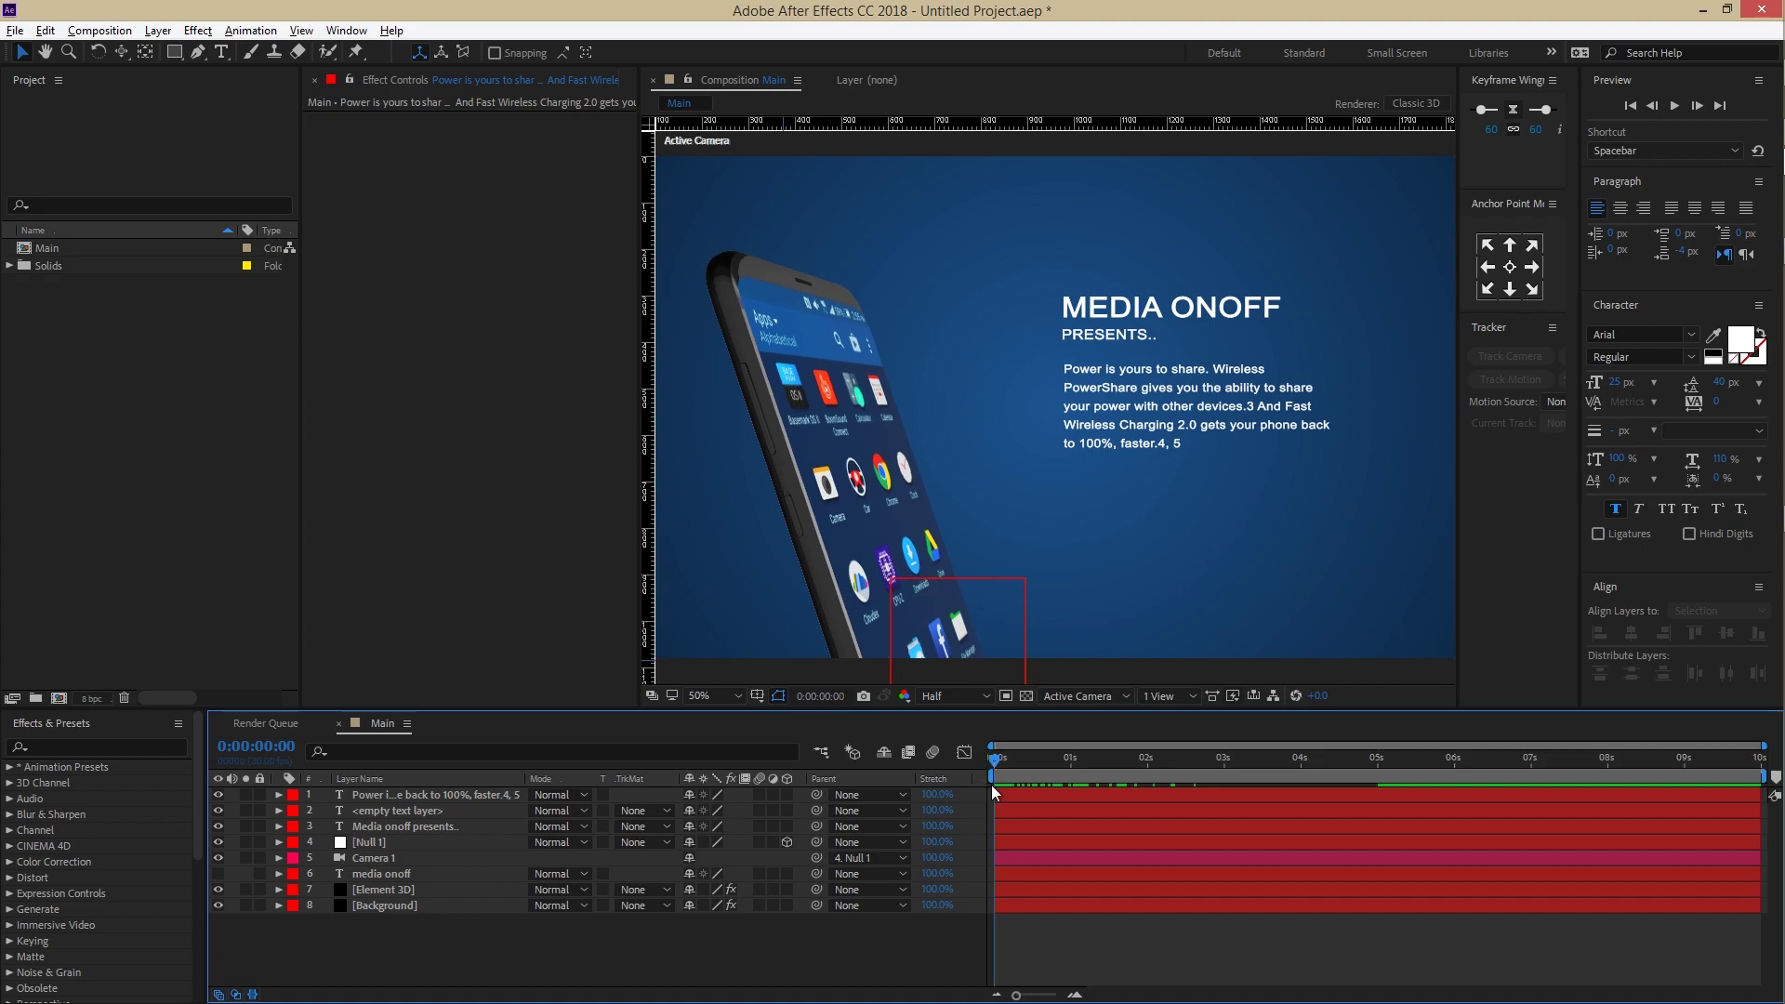
click(196, 52)
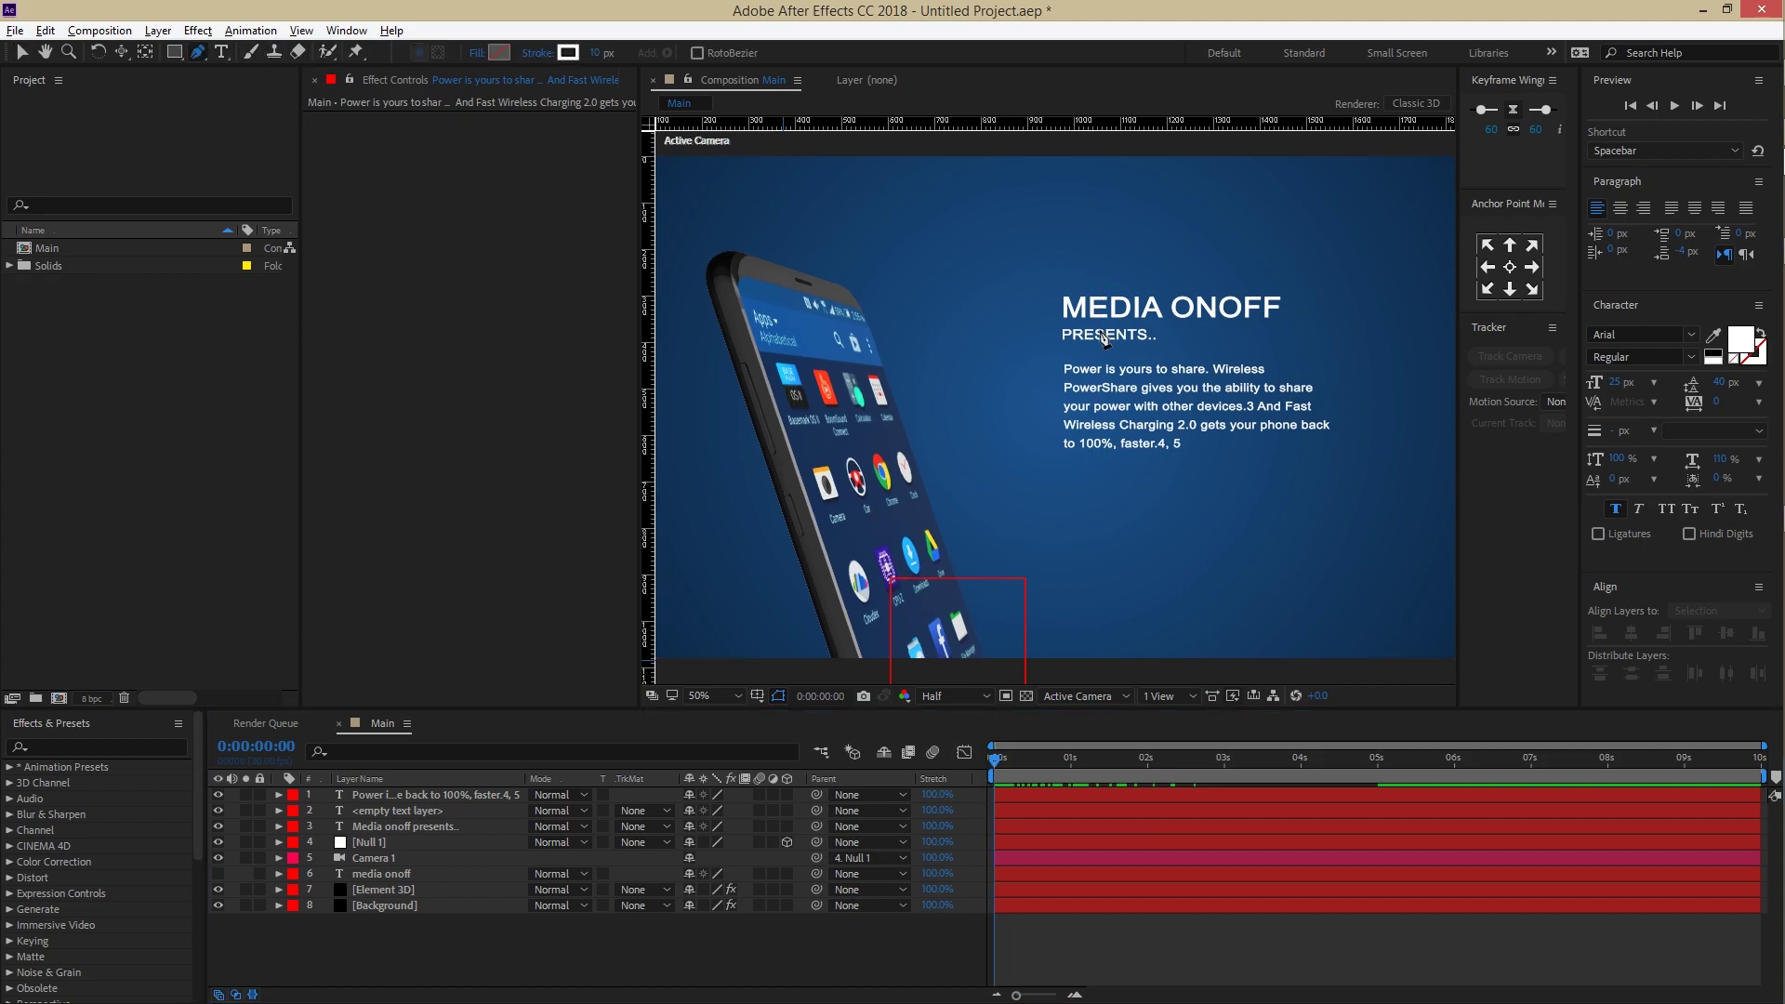
click(1051, 339)
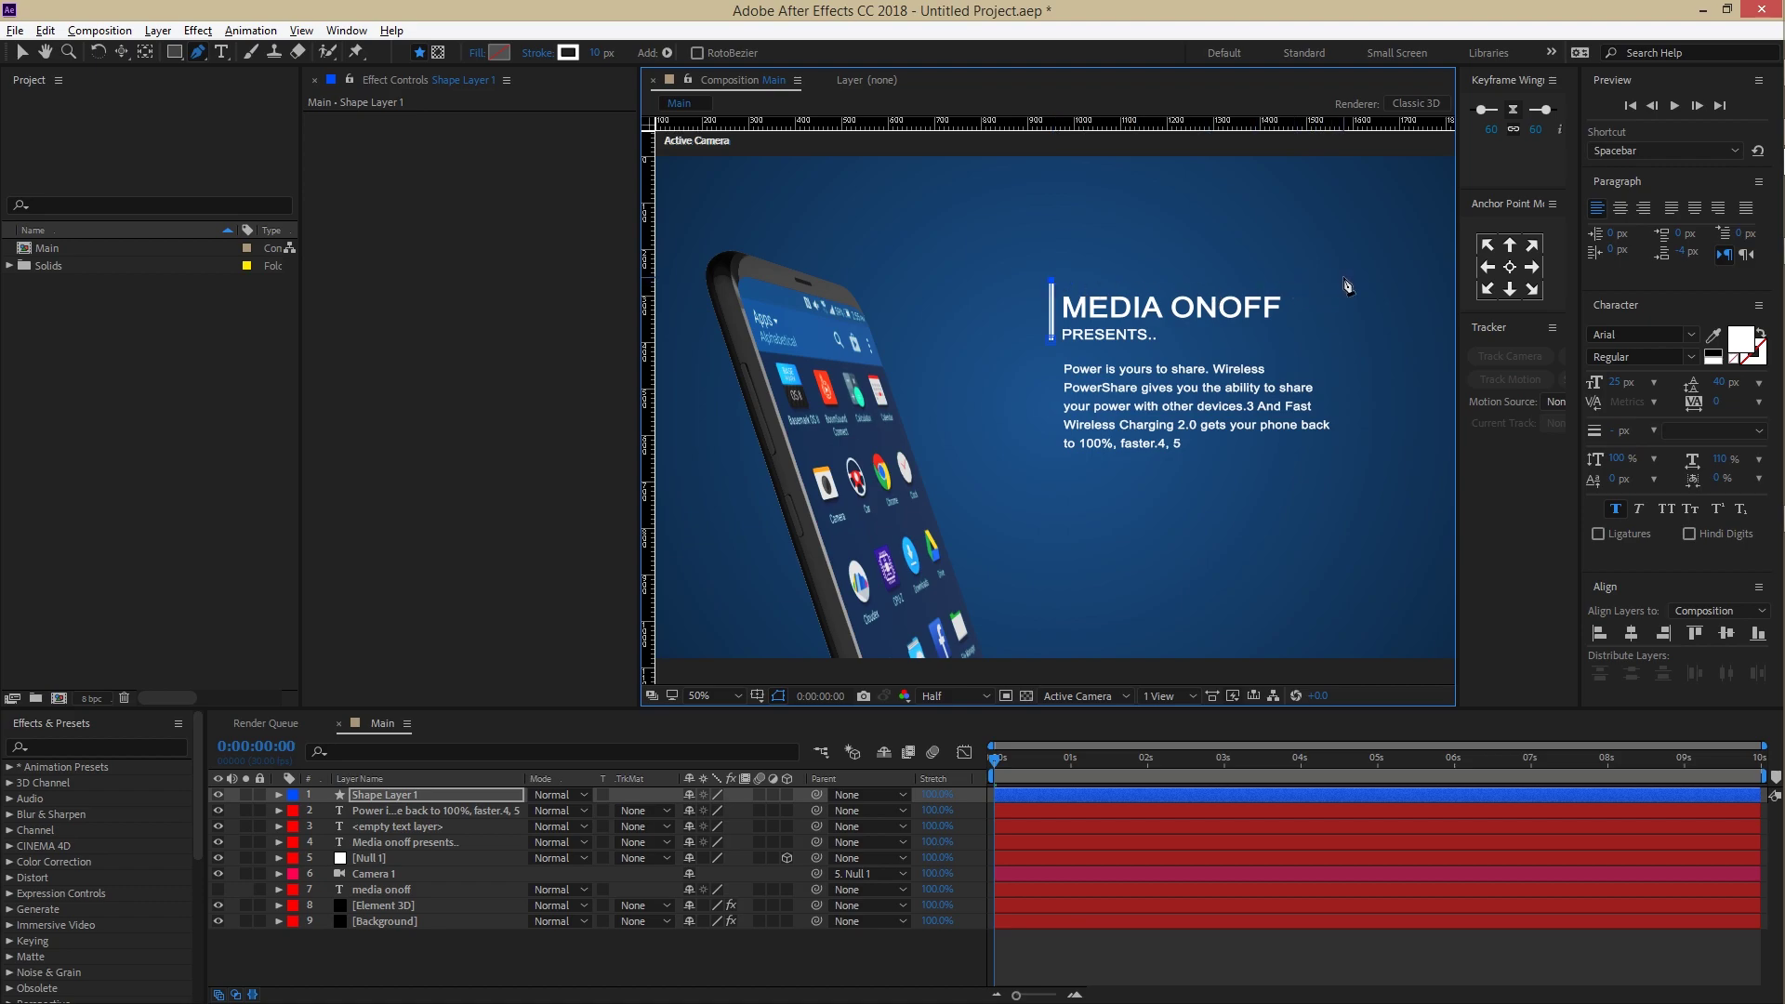
click(1343, 504)
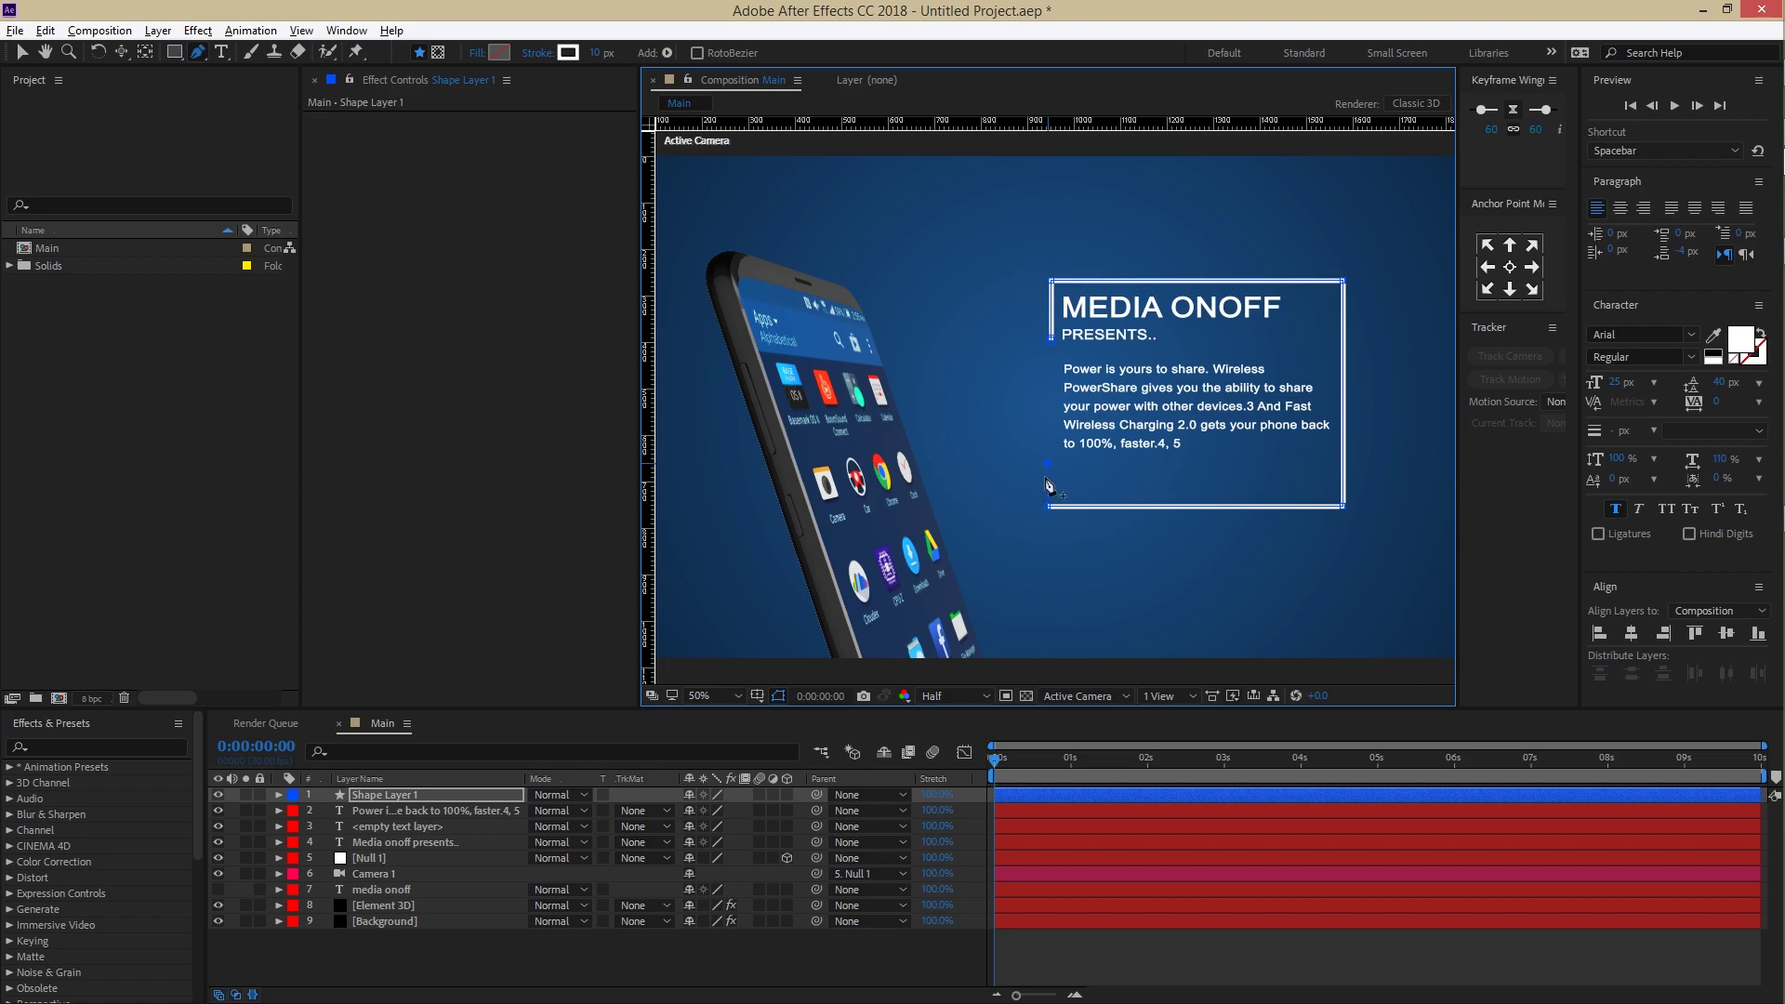
click(564, 978)
Step: Center the frame shape's anchor point and move the frame slightly higher around the text
click(427, 796)
click(1510, 267)
key(v)
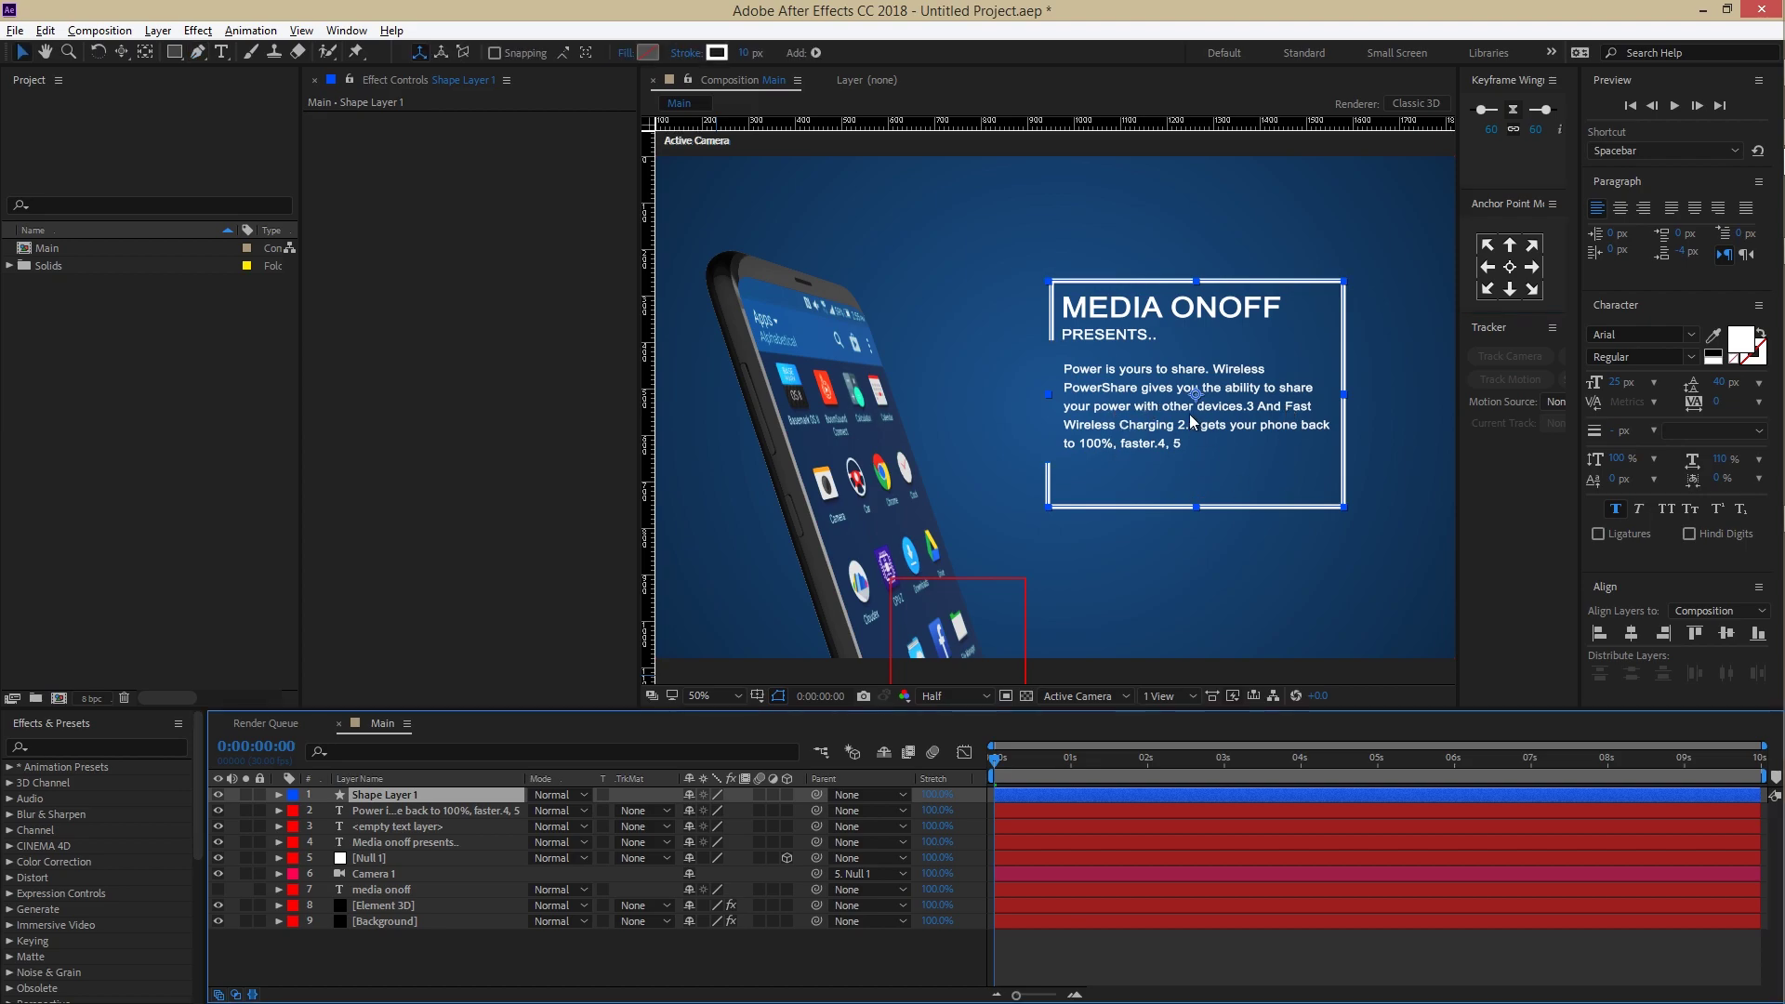
drag(1196, 395, 1197, 387)
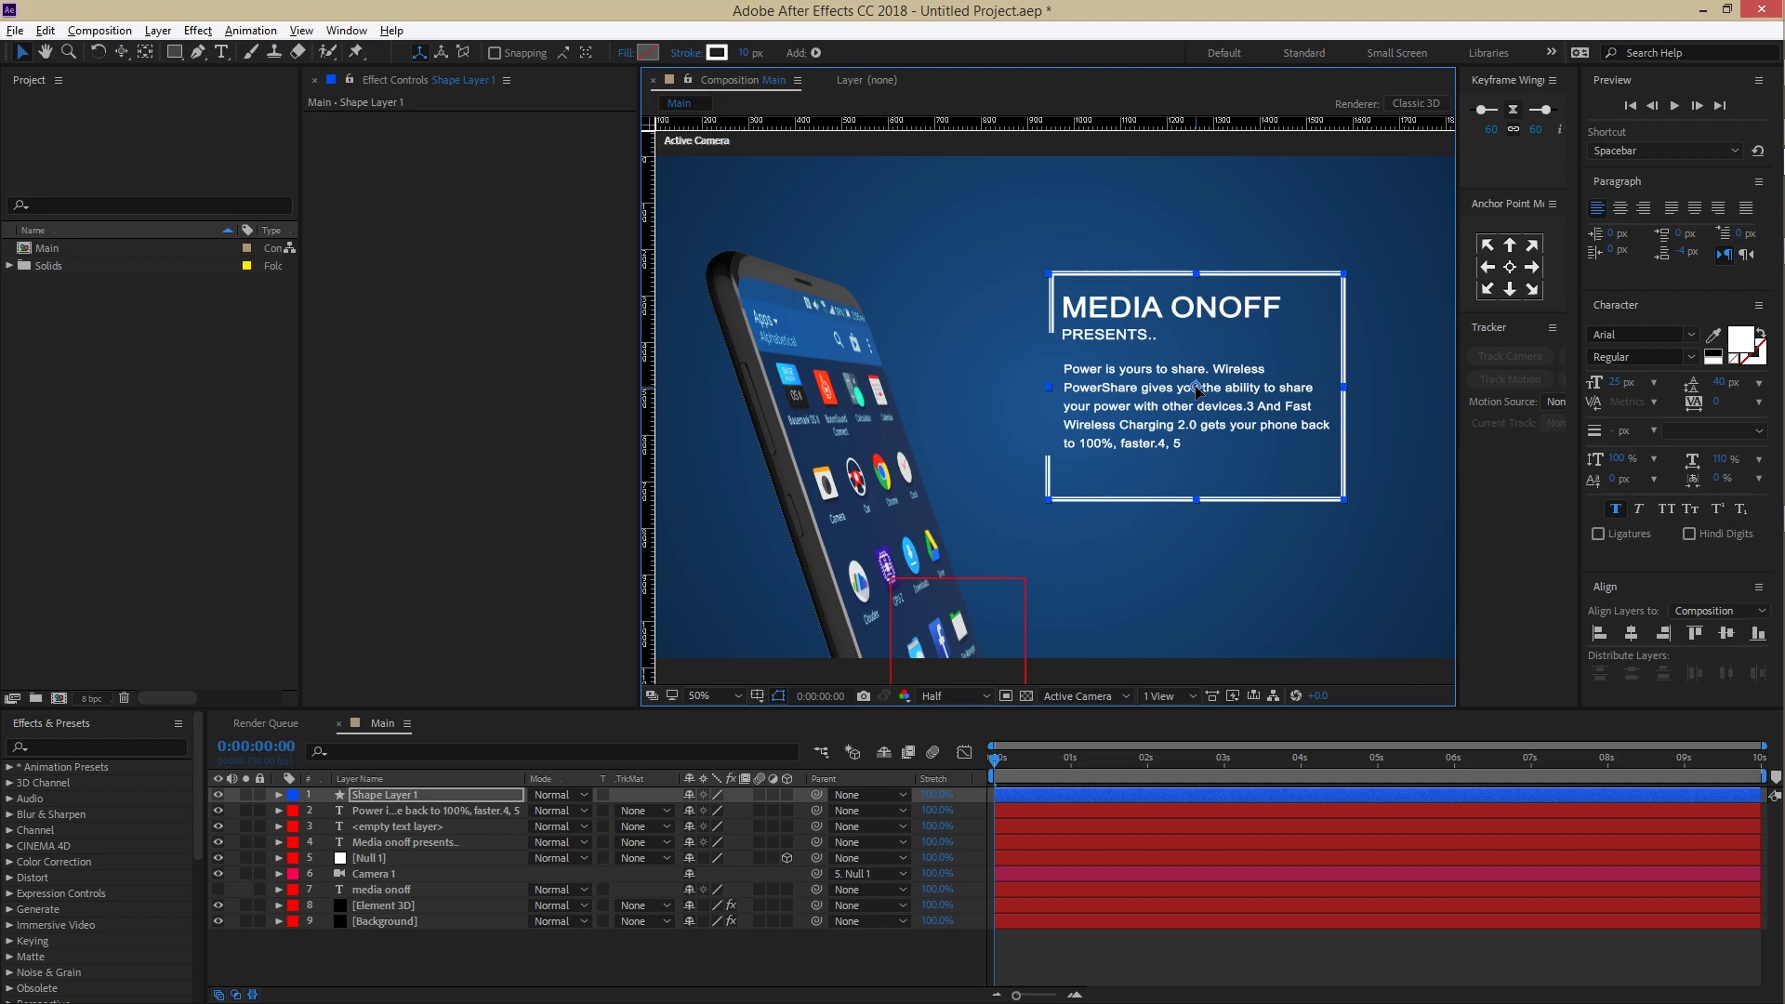
Step: Set the frame's stroke width to 7 px and shift the frame slightly upward
drag(745, 54, 744, 53)
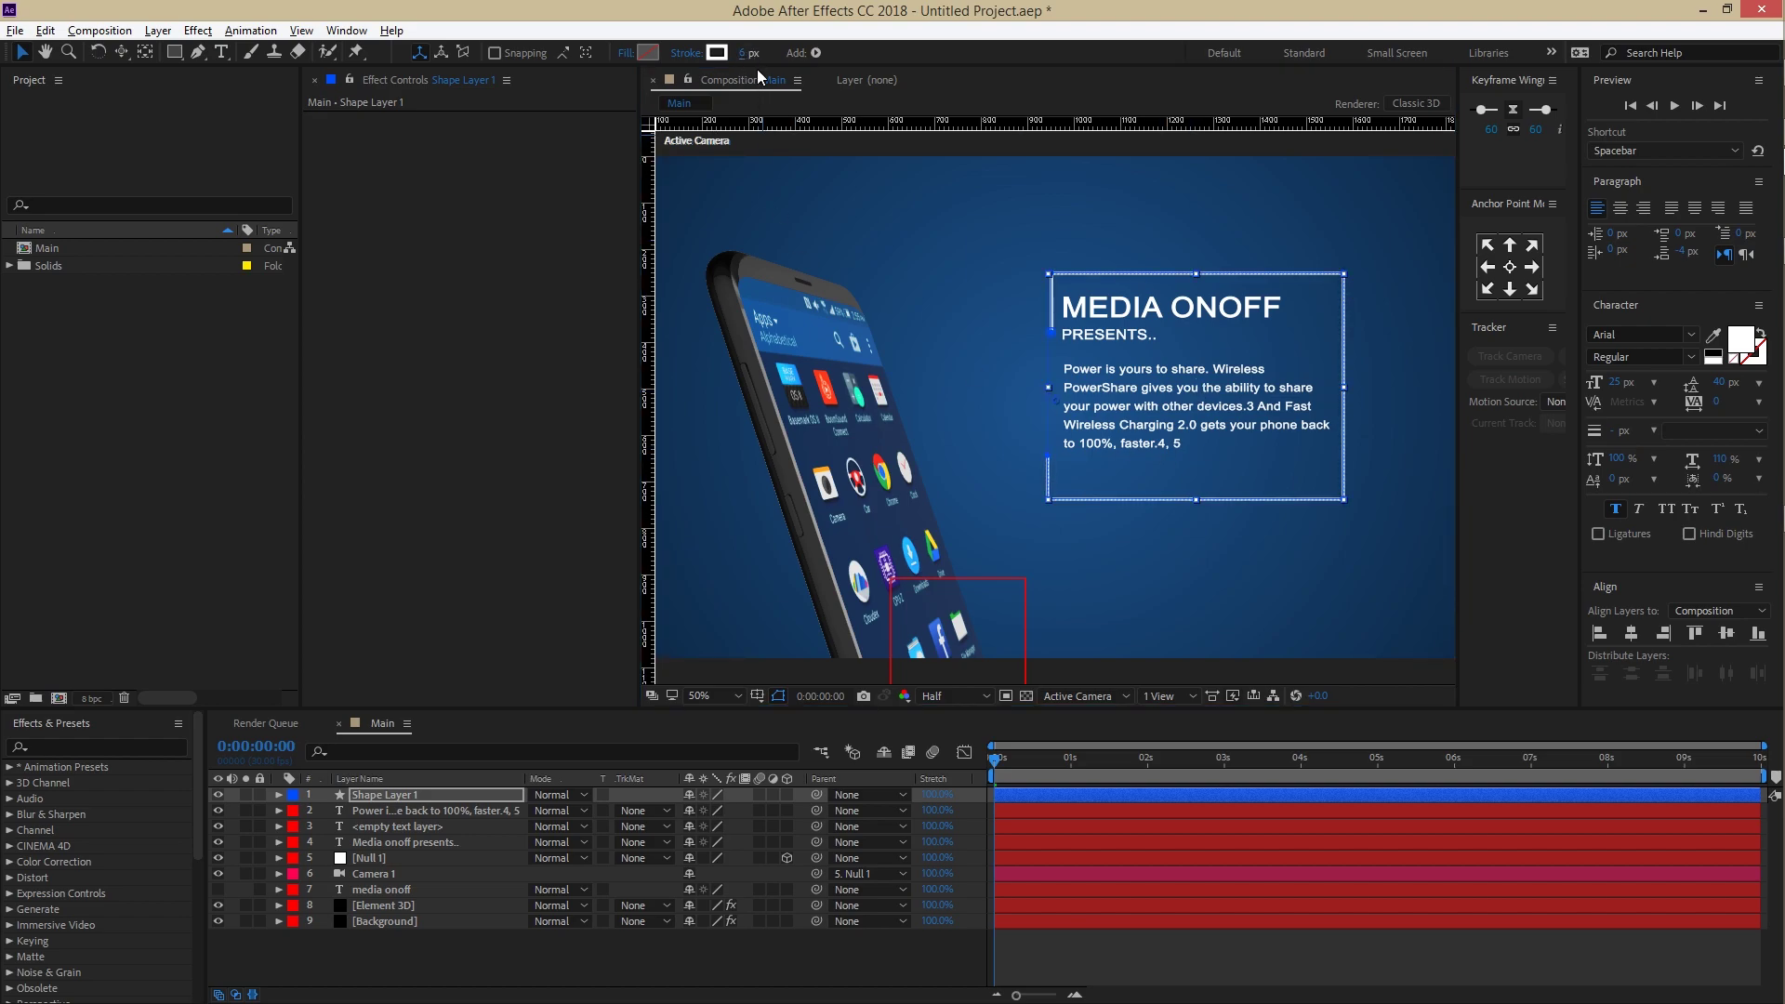
text(7)
key(Return)
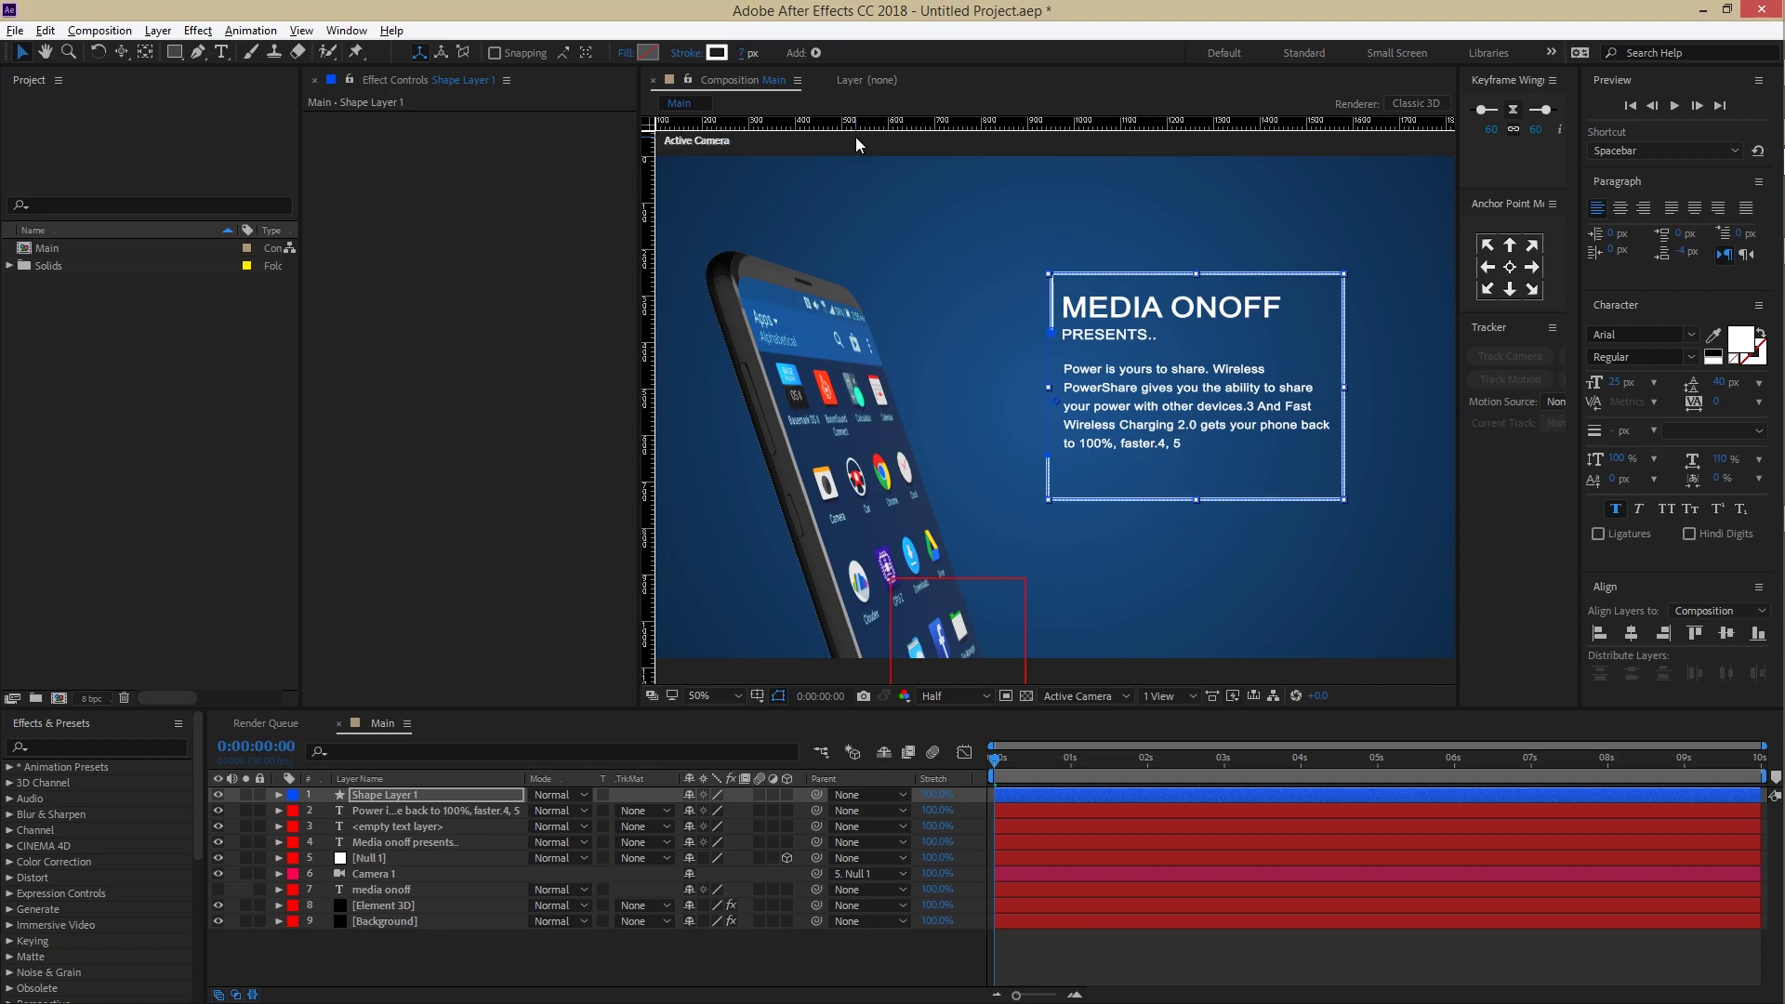
click(600, 957)
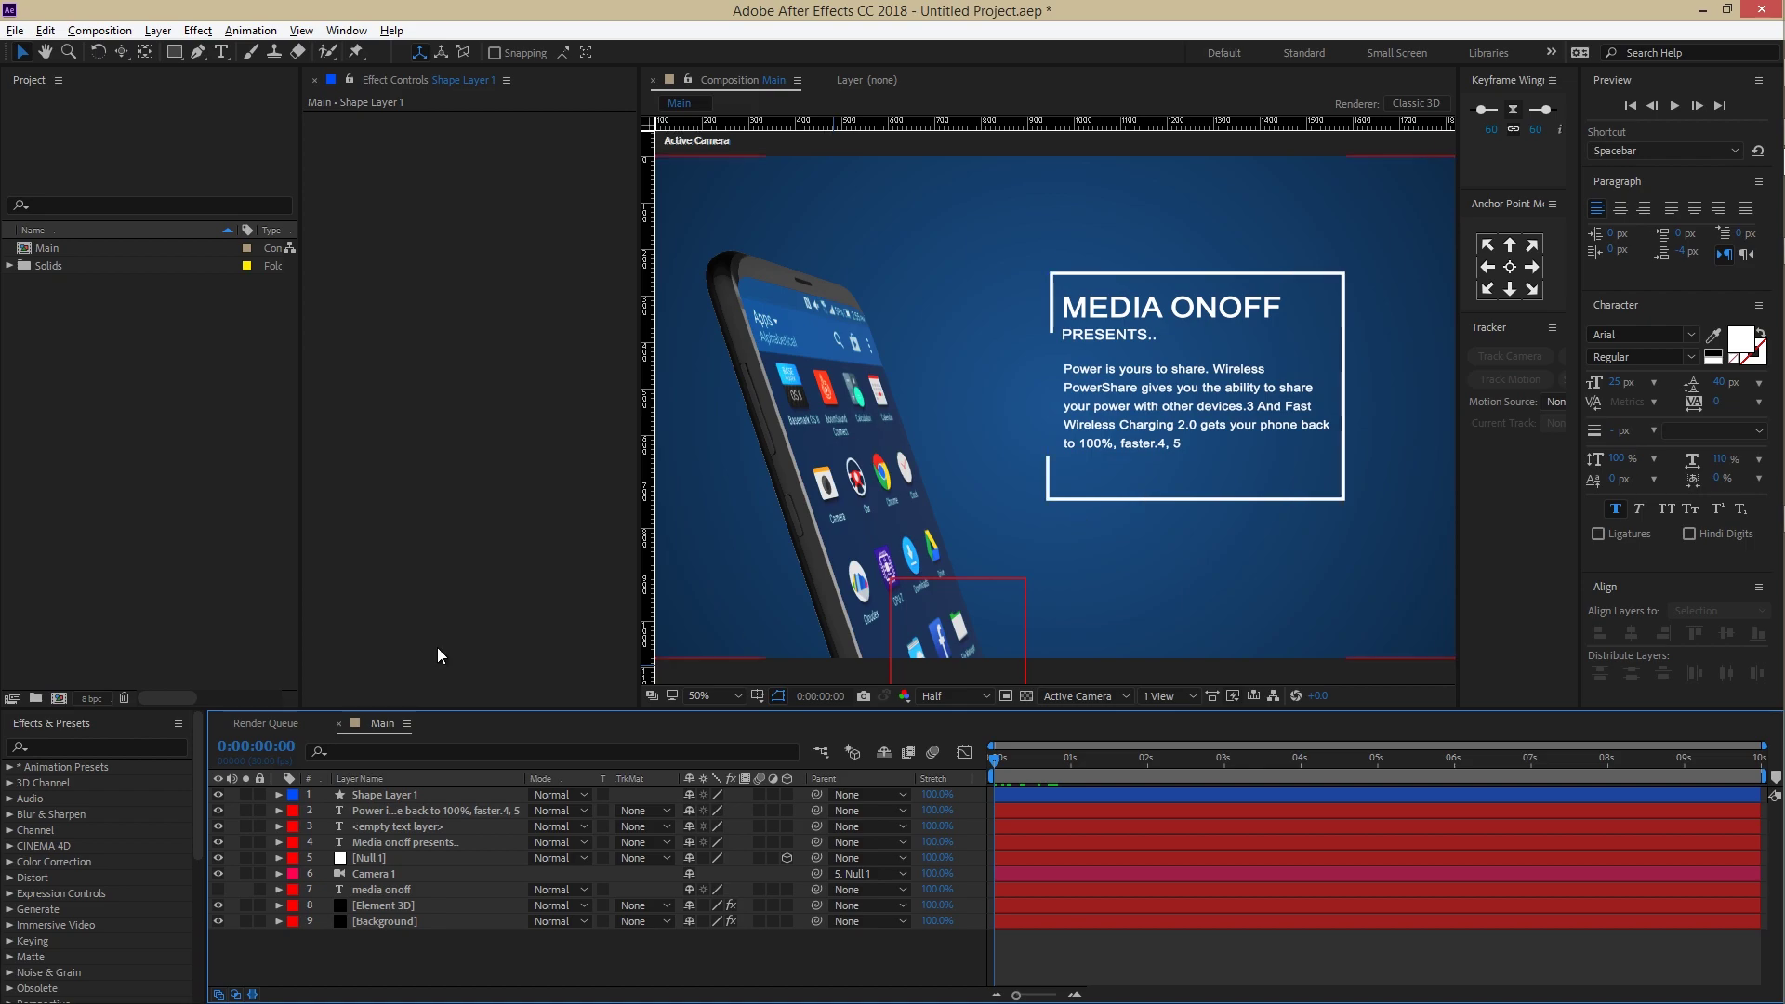
click(374, 795)
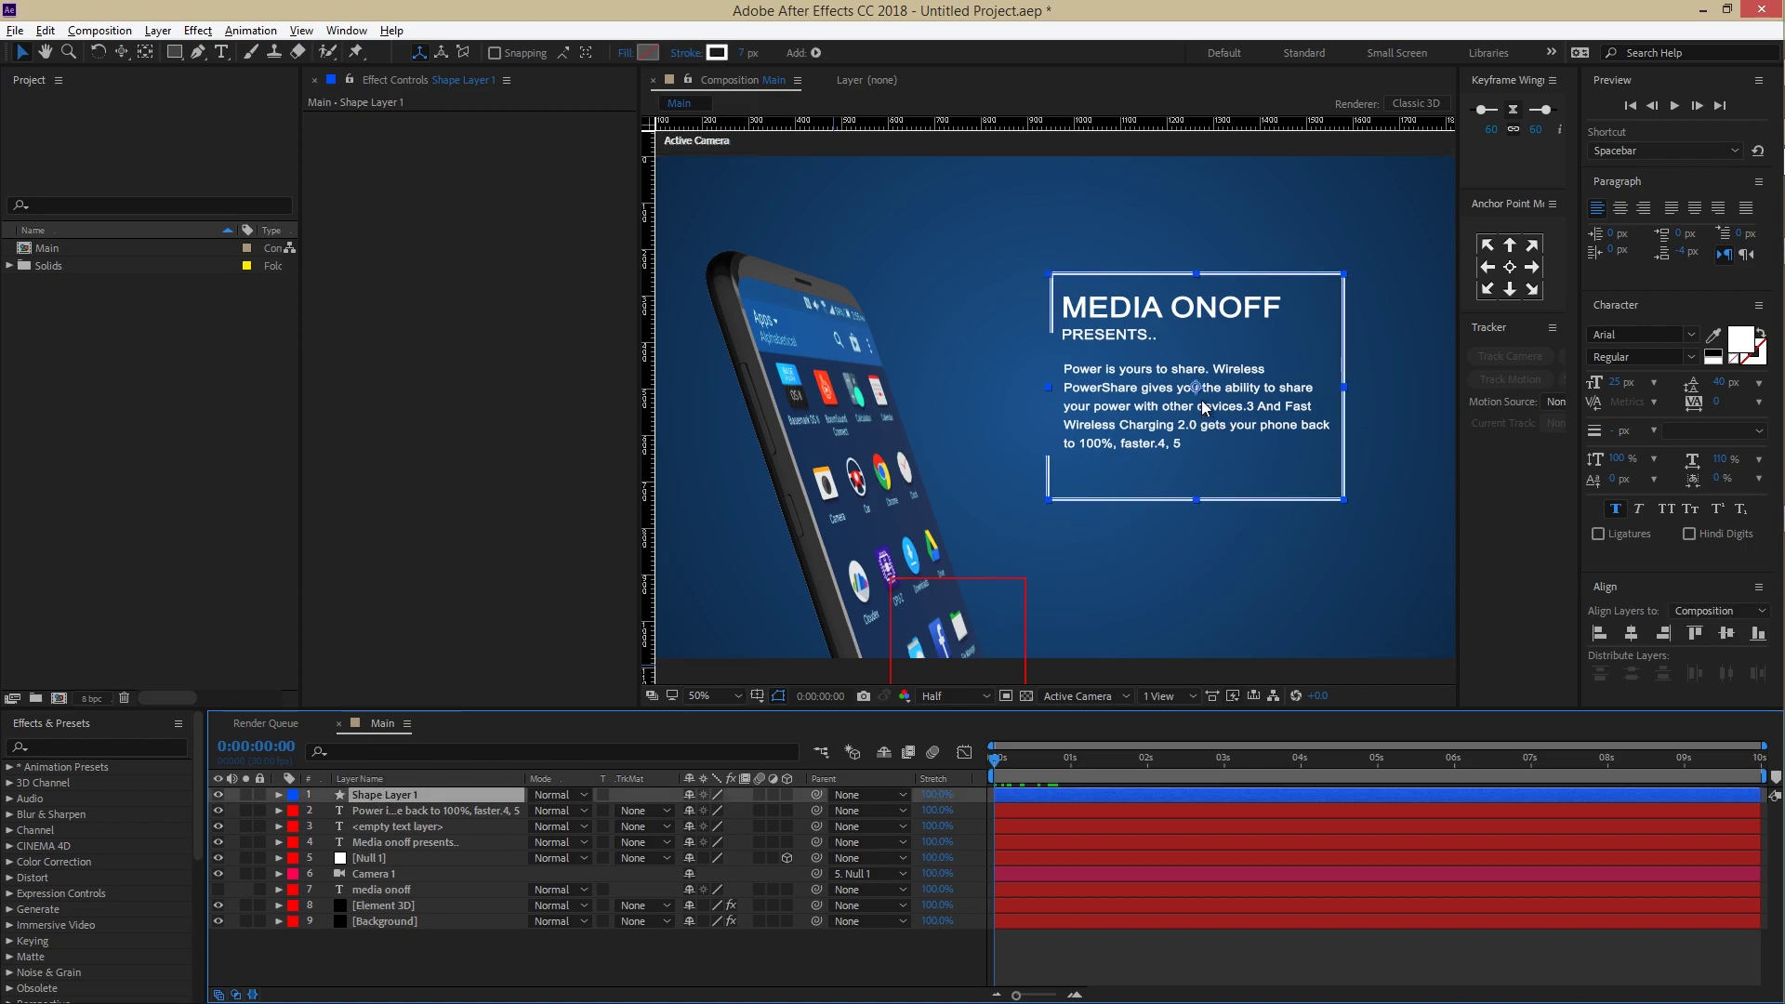
drag(1199, 391, 1197, 388)
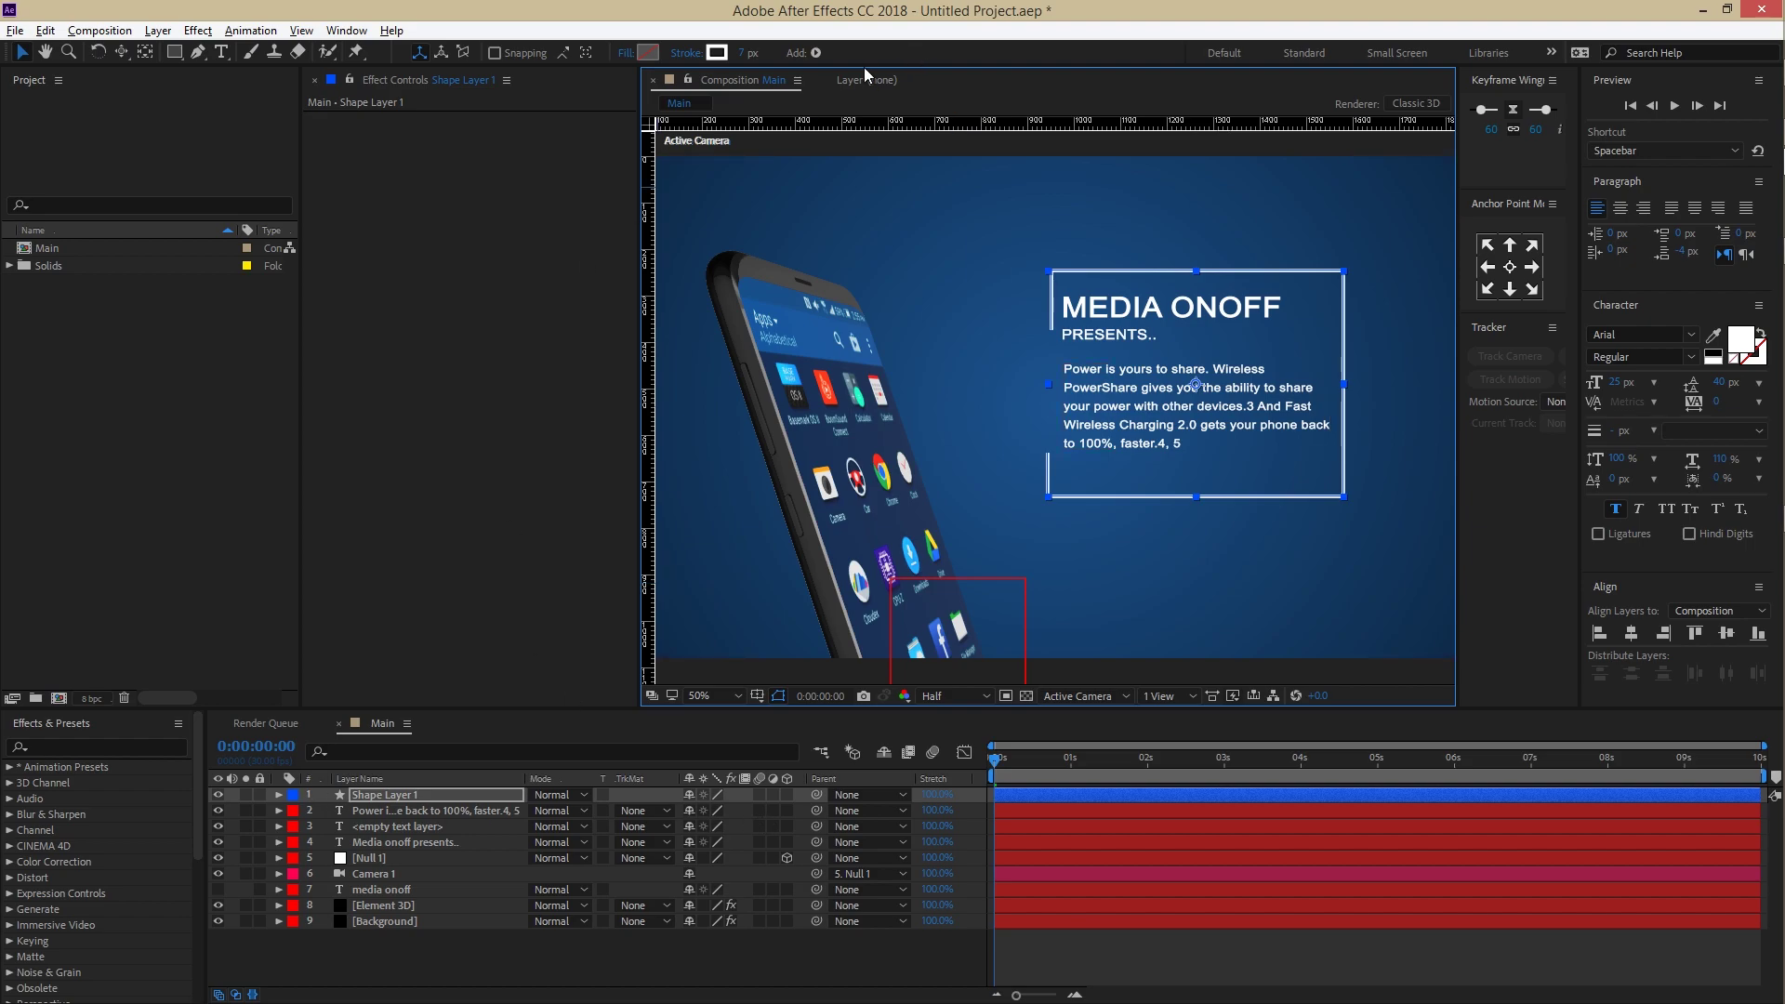
Step: Add Trim Paths to the frame shape layer and expand its properties
click(816, 53)
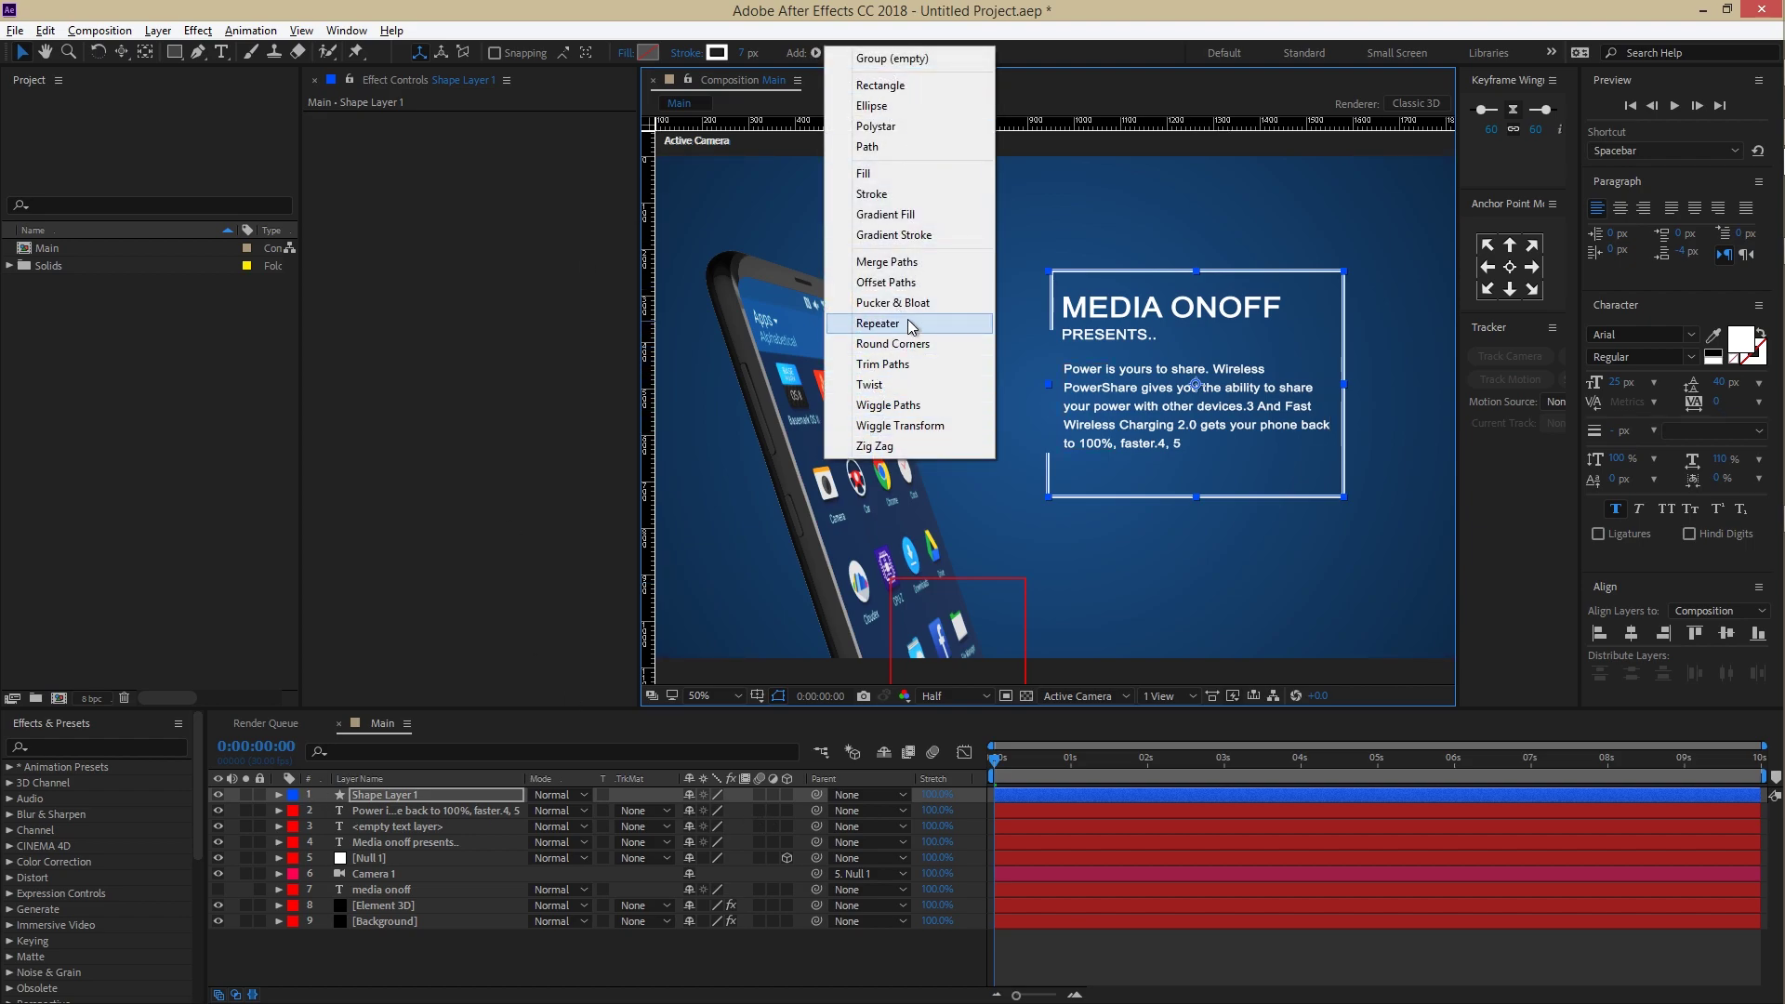
click(893, 364)
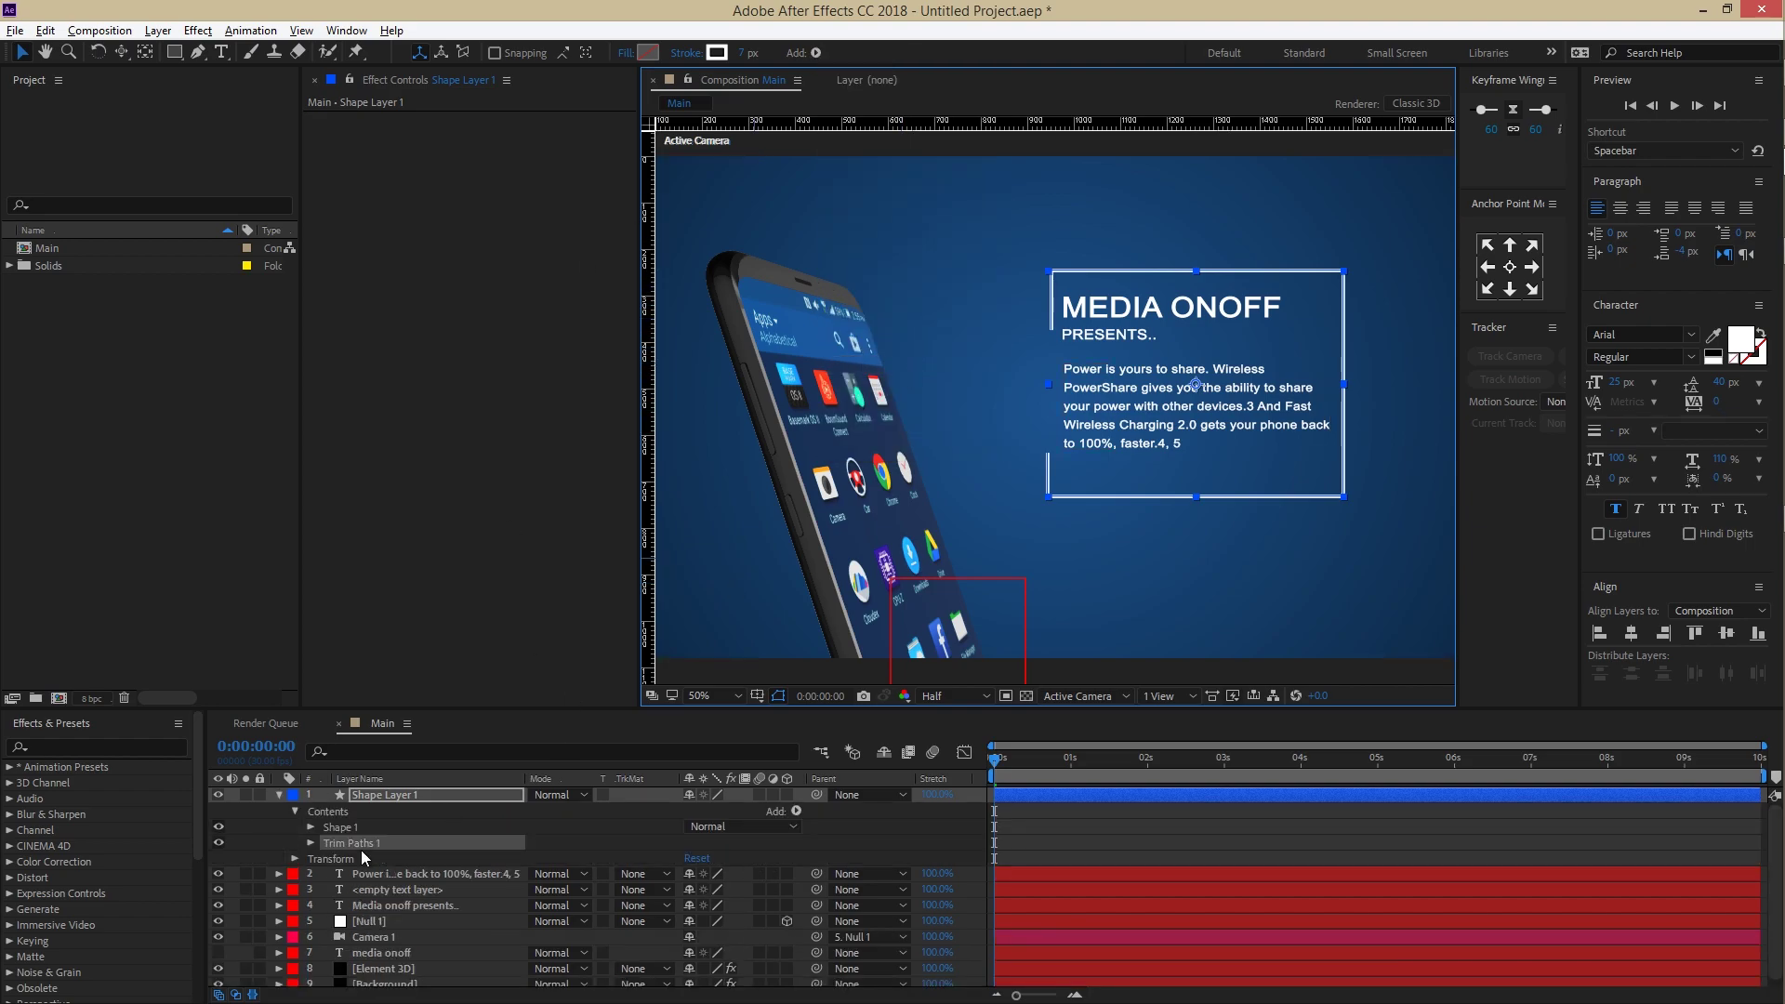
click(311, 843)
Step: Keyframe the Trim Paths End value from 0% at 0 seconds to 100% at 2 seconds
click(579, 875)
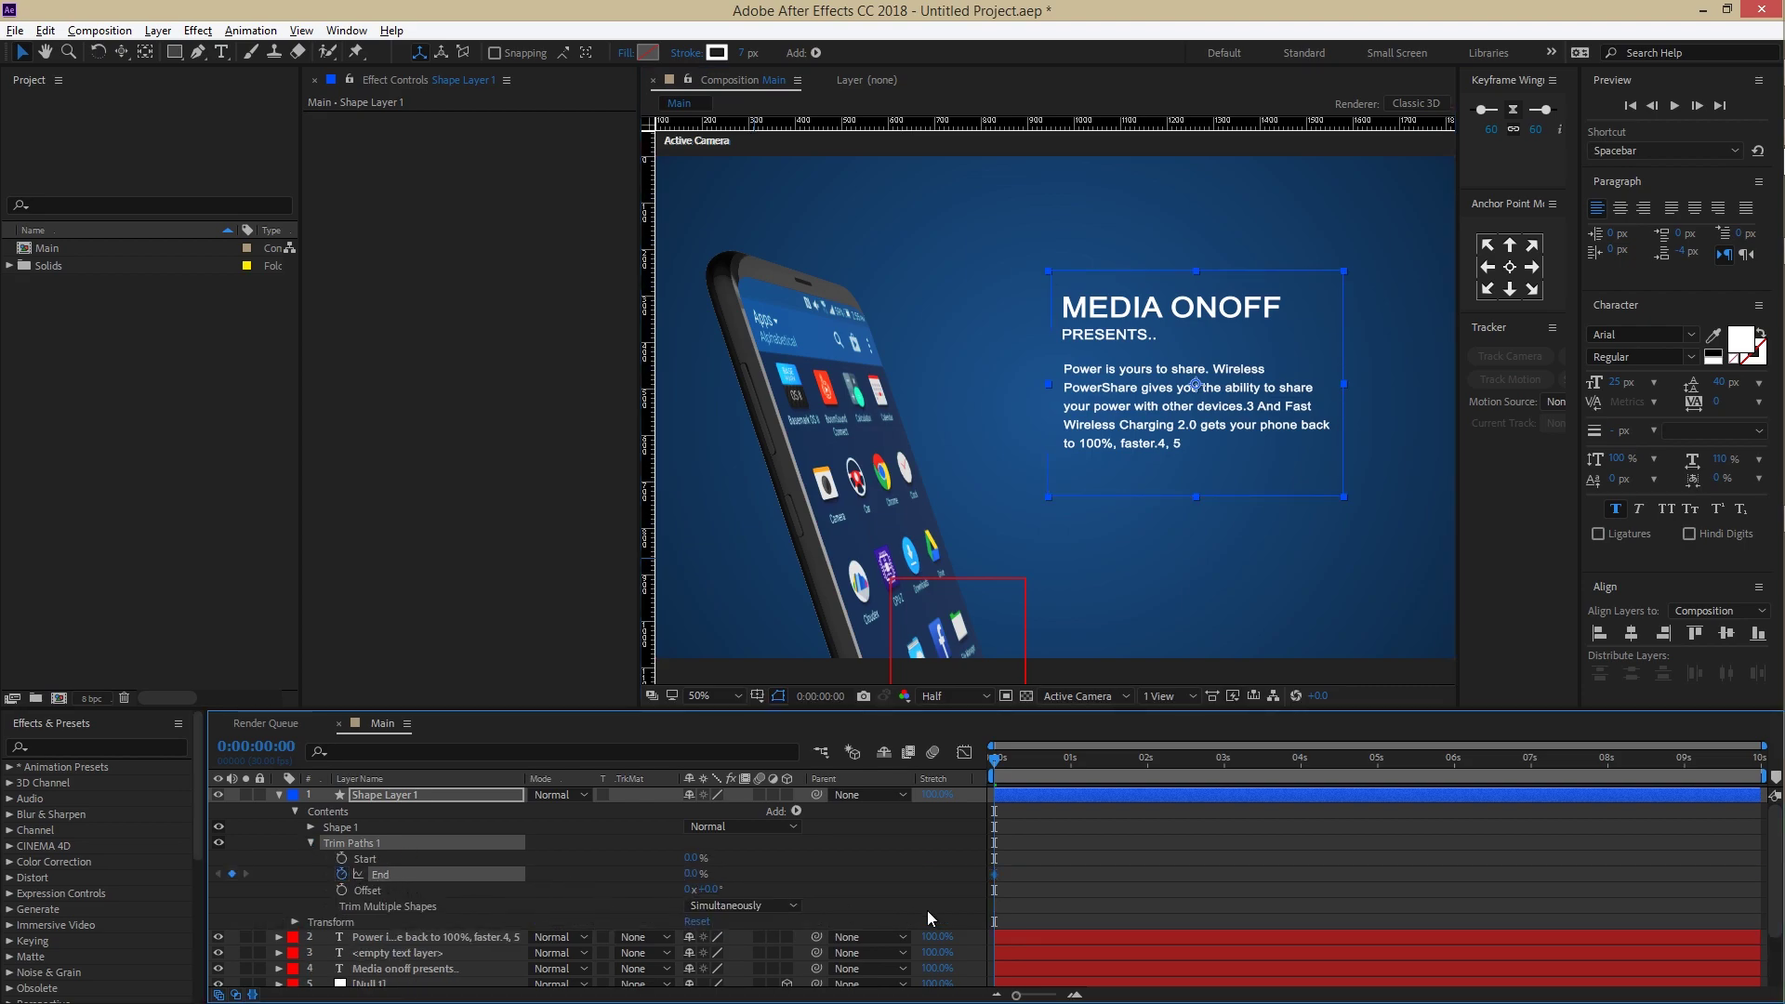
drag(996, 771, 1147, 789)
drag(693, 874, 973, 874)
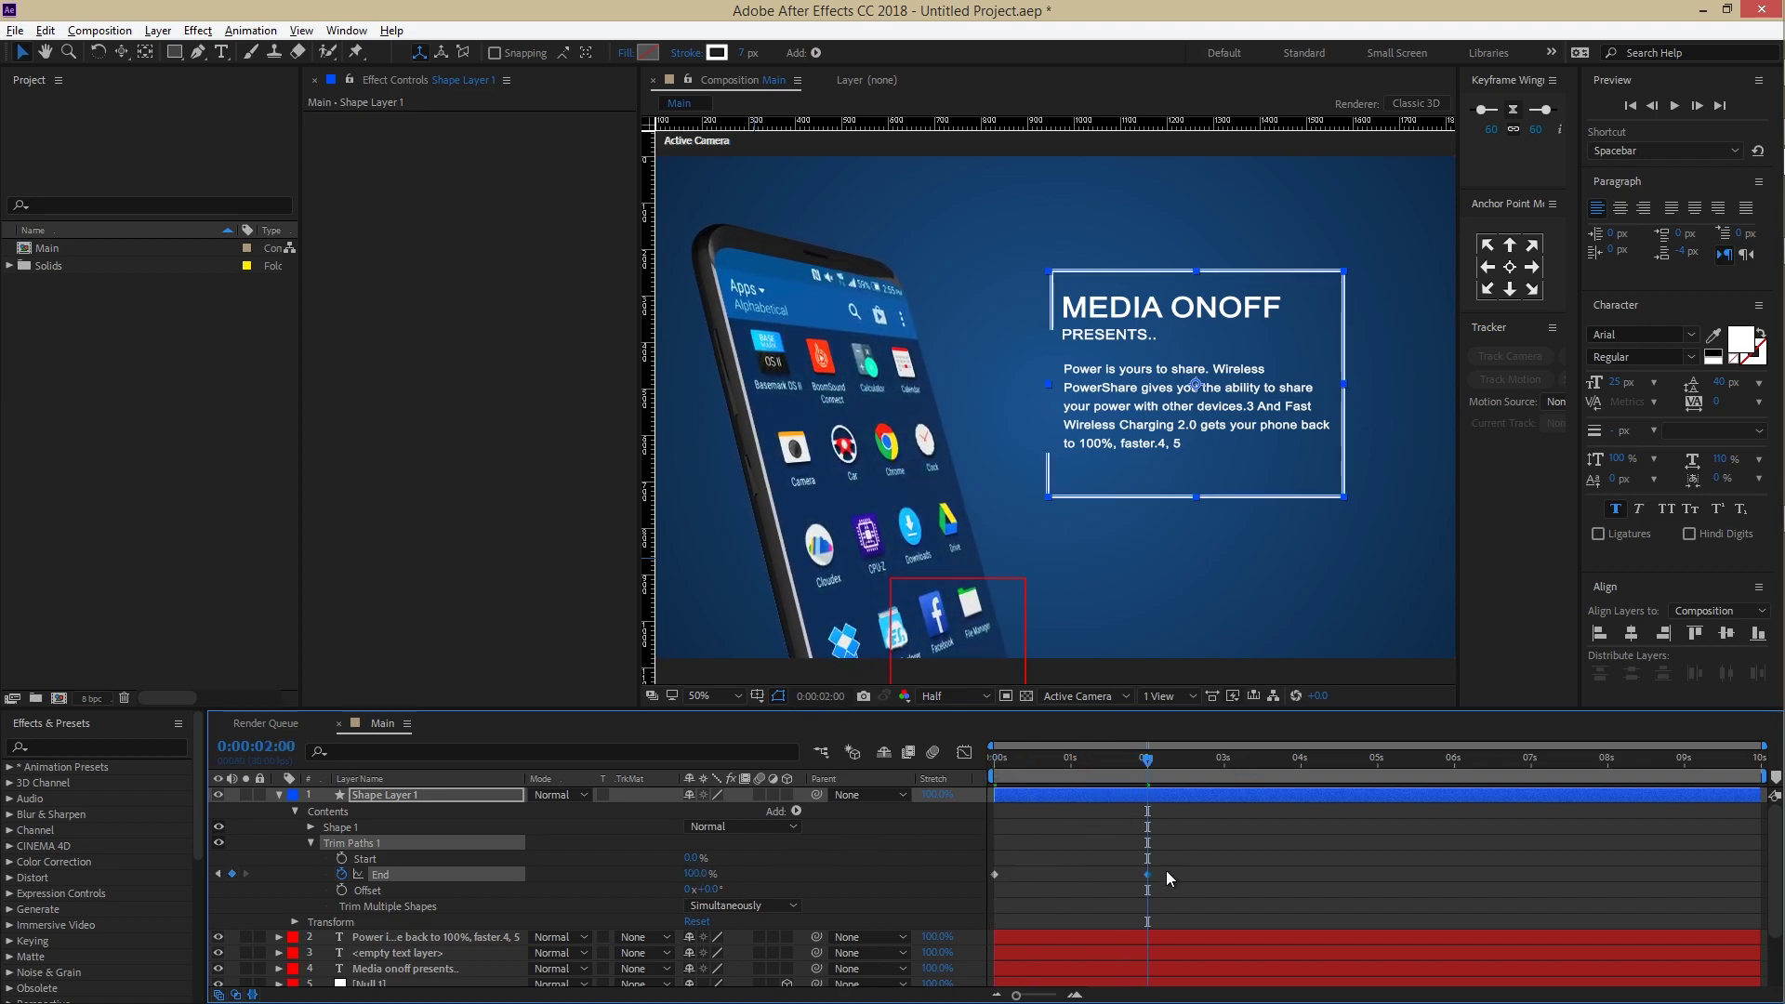
Step: Apply Easy Ease to both End keyframes and pull the last keyframe's influence handle toward the start in the Graph Editor
drag(1170, 878, 984, 890)
right_click(994, 874)
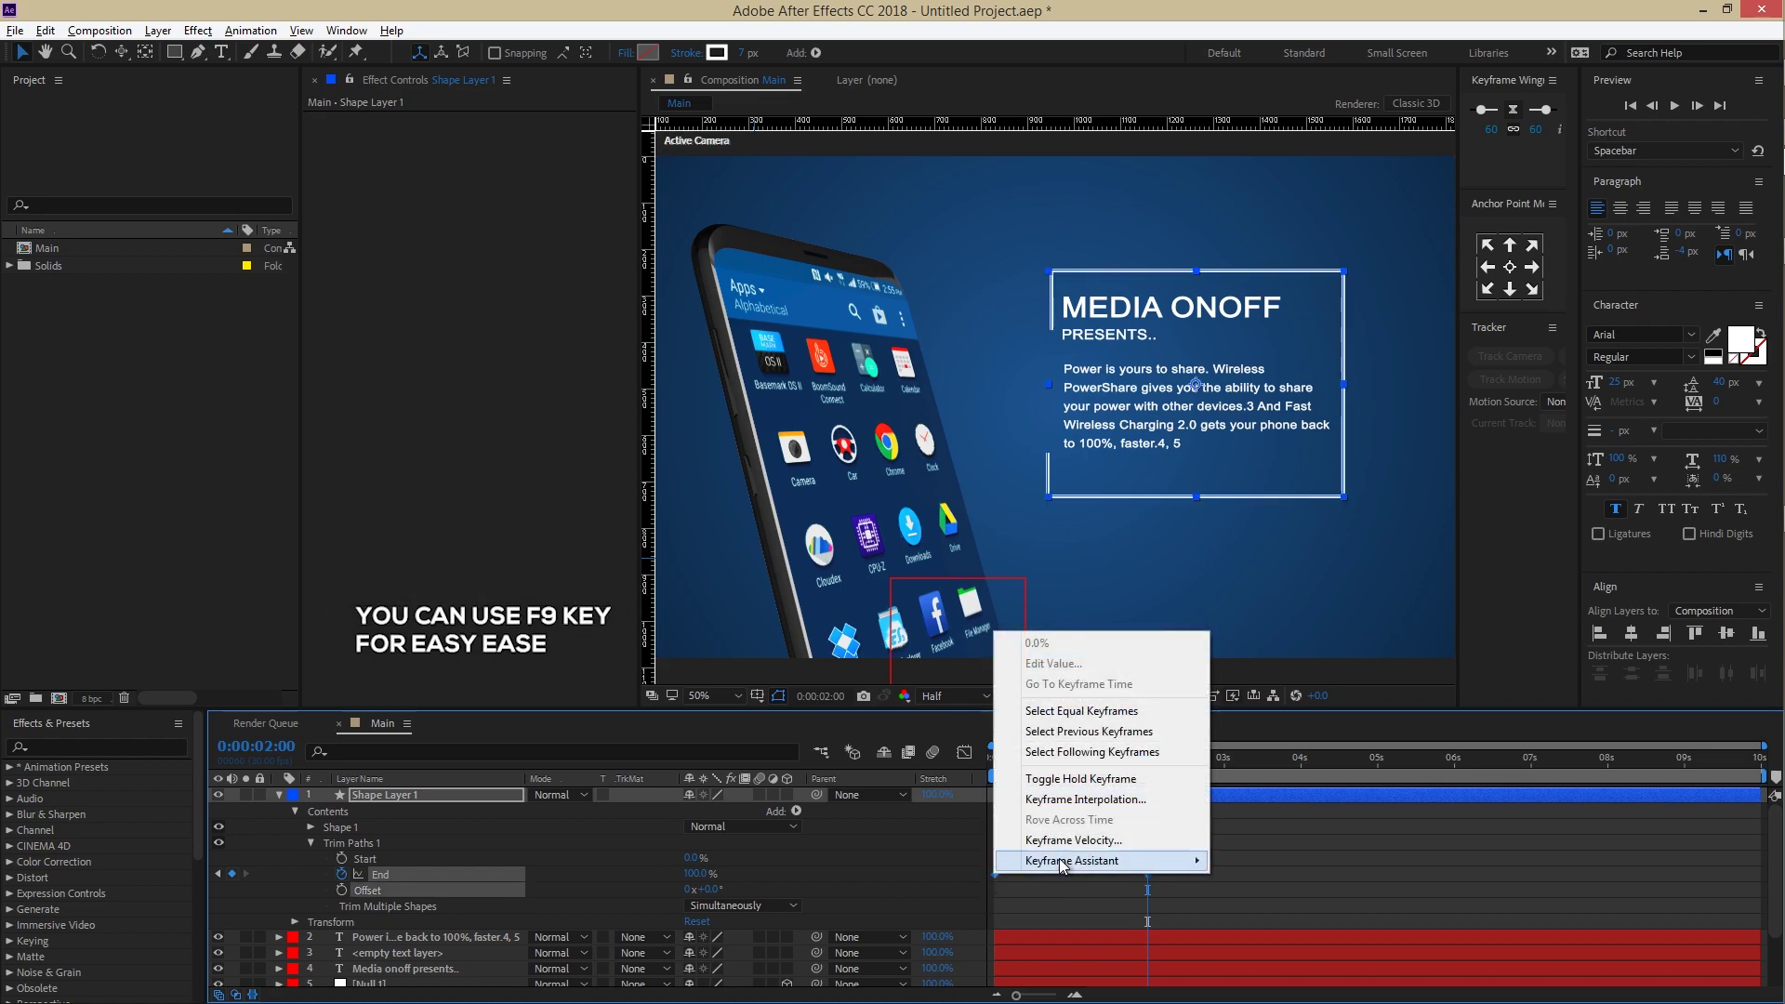
click(1264, 739)
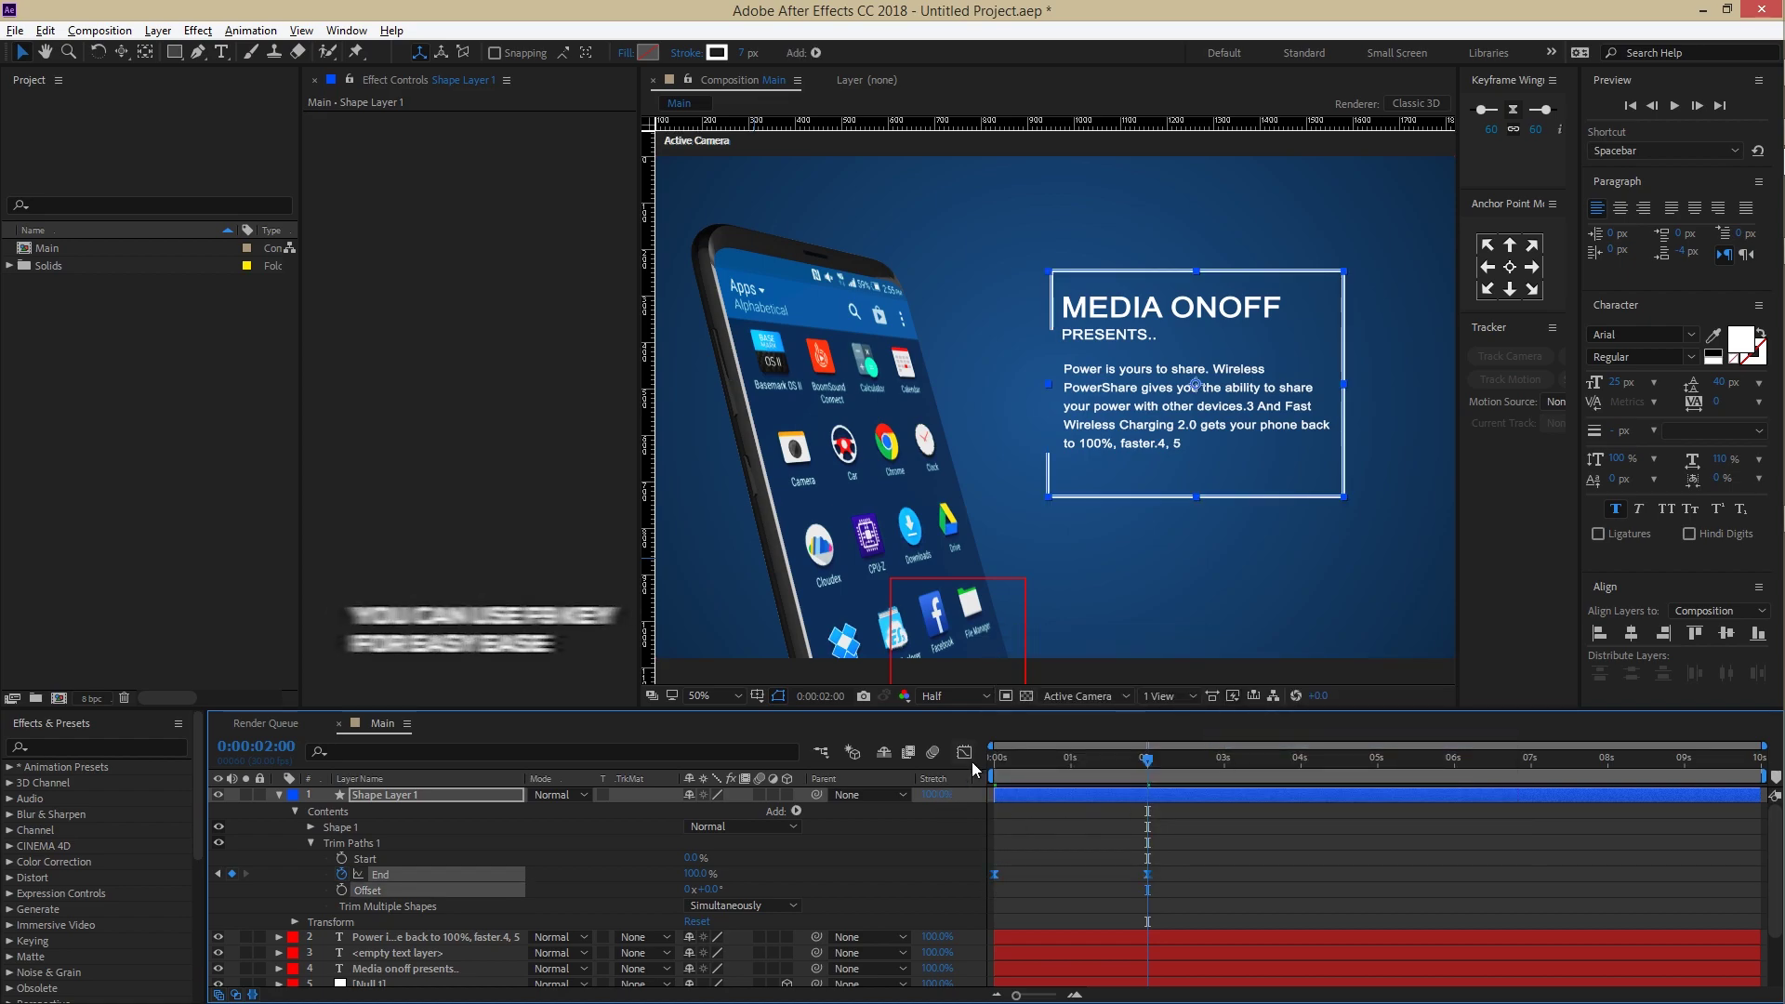
click(964, 752)
drag(1120, 953, 1032, 952)
click(965, 753)
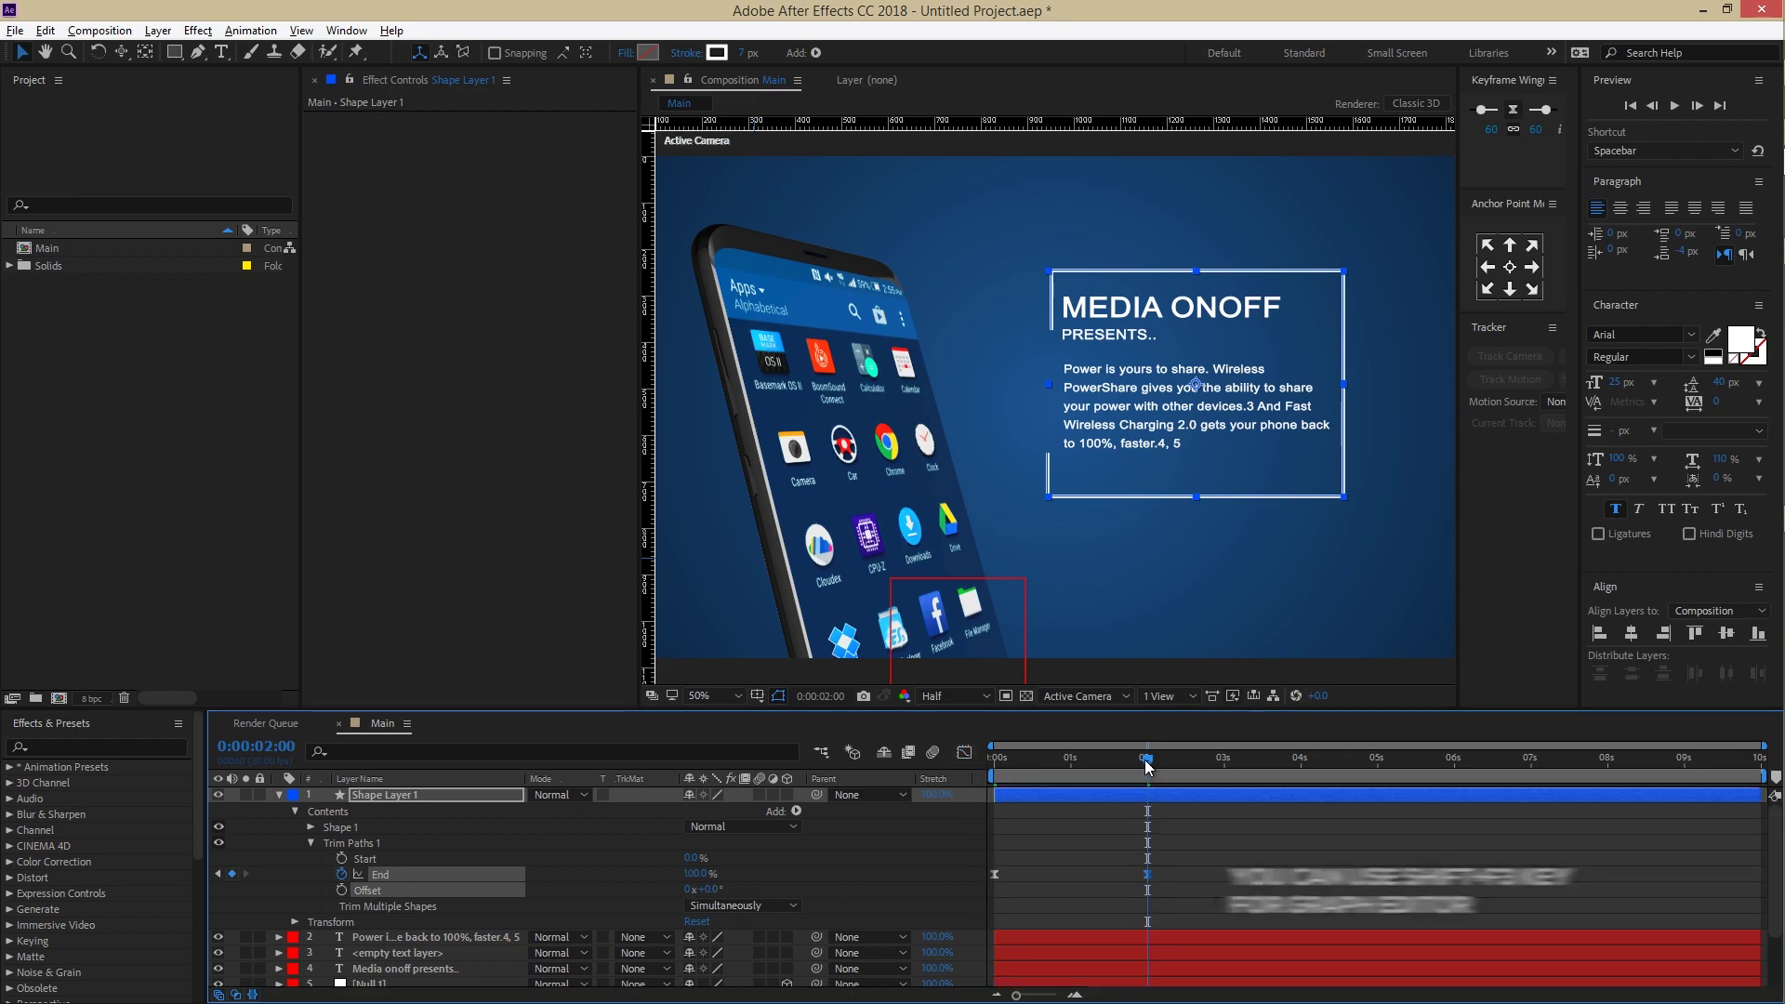
Step: Preview the frame's drawing animation from the beginning, and return the playhead to 2 seconds
drag(1149, 764, 990, 772)
key(space)
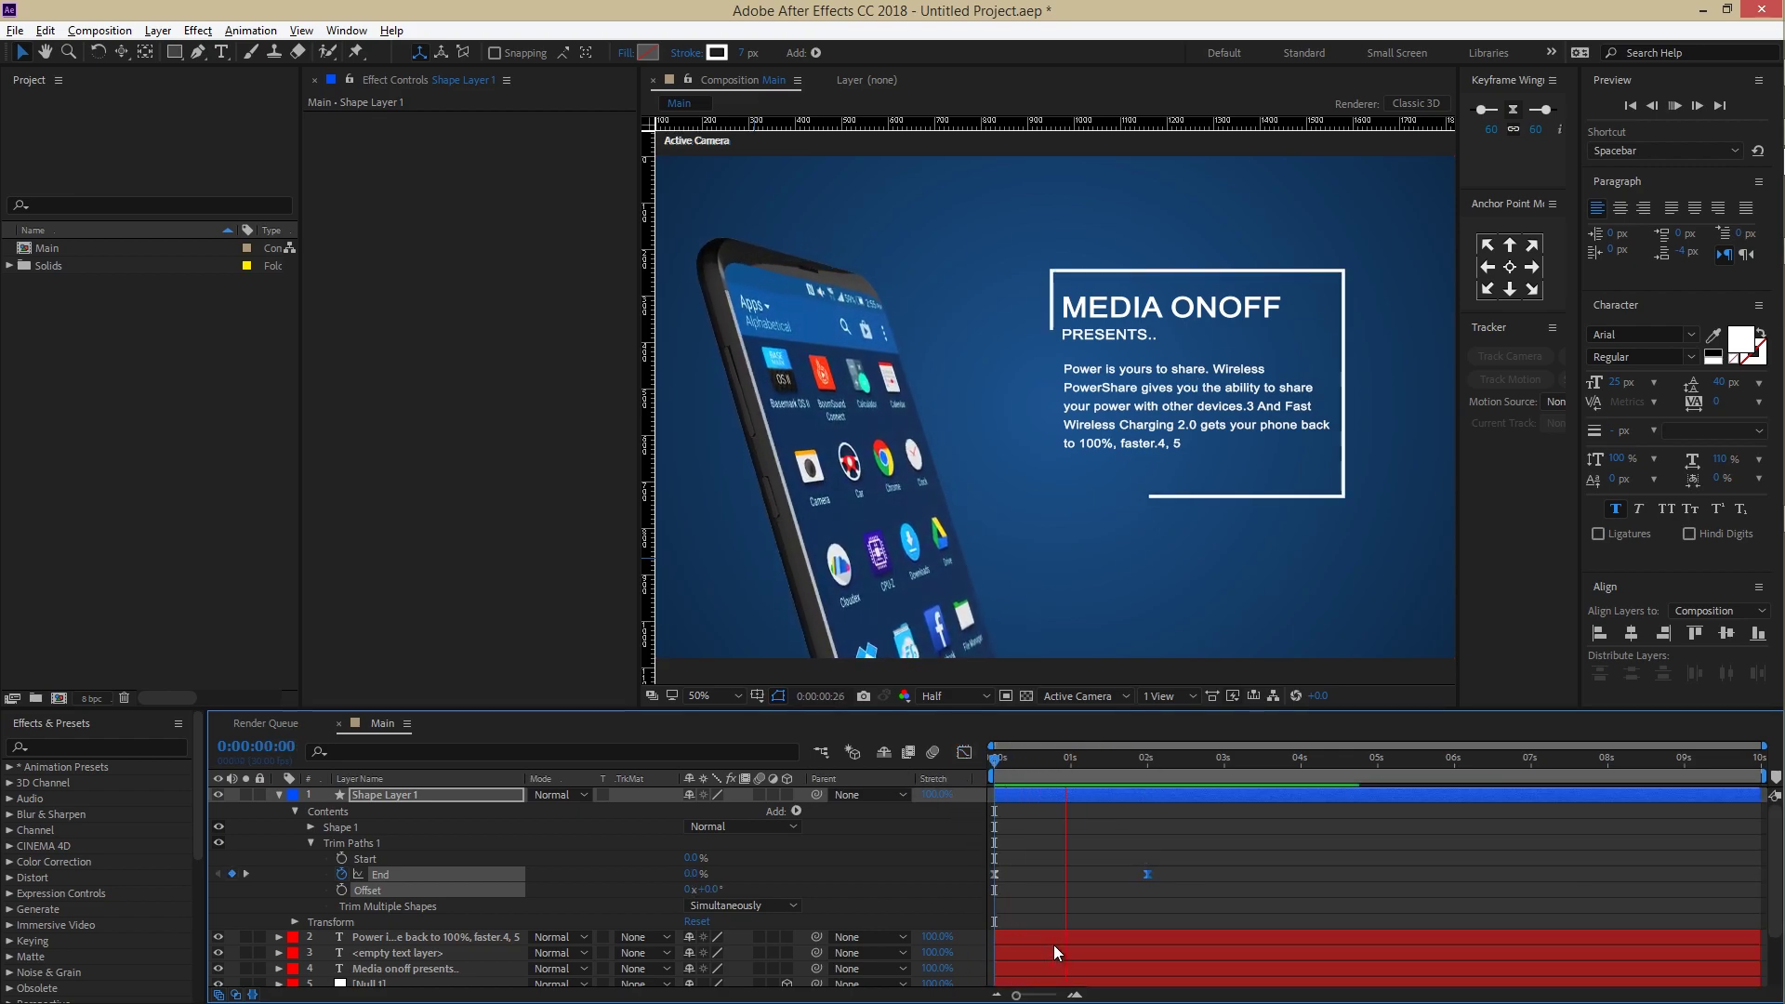
click(1149, 767)
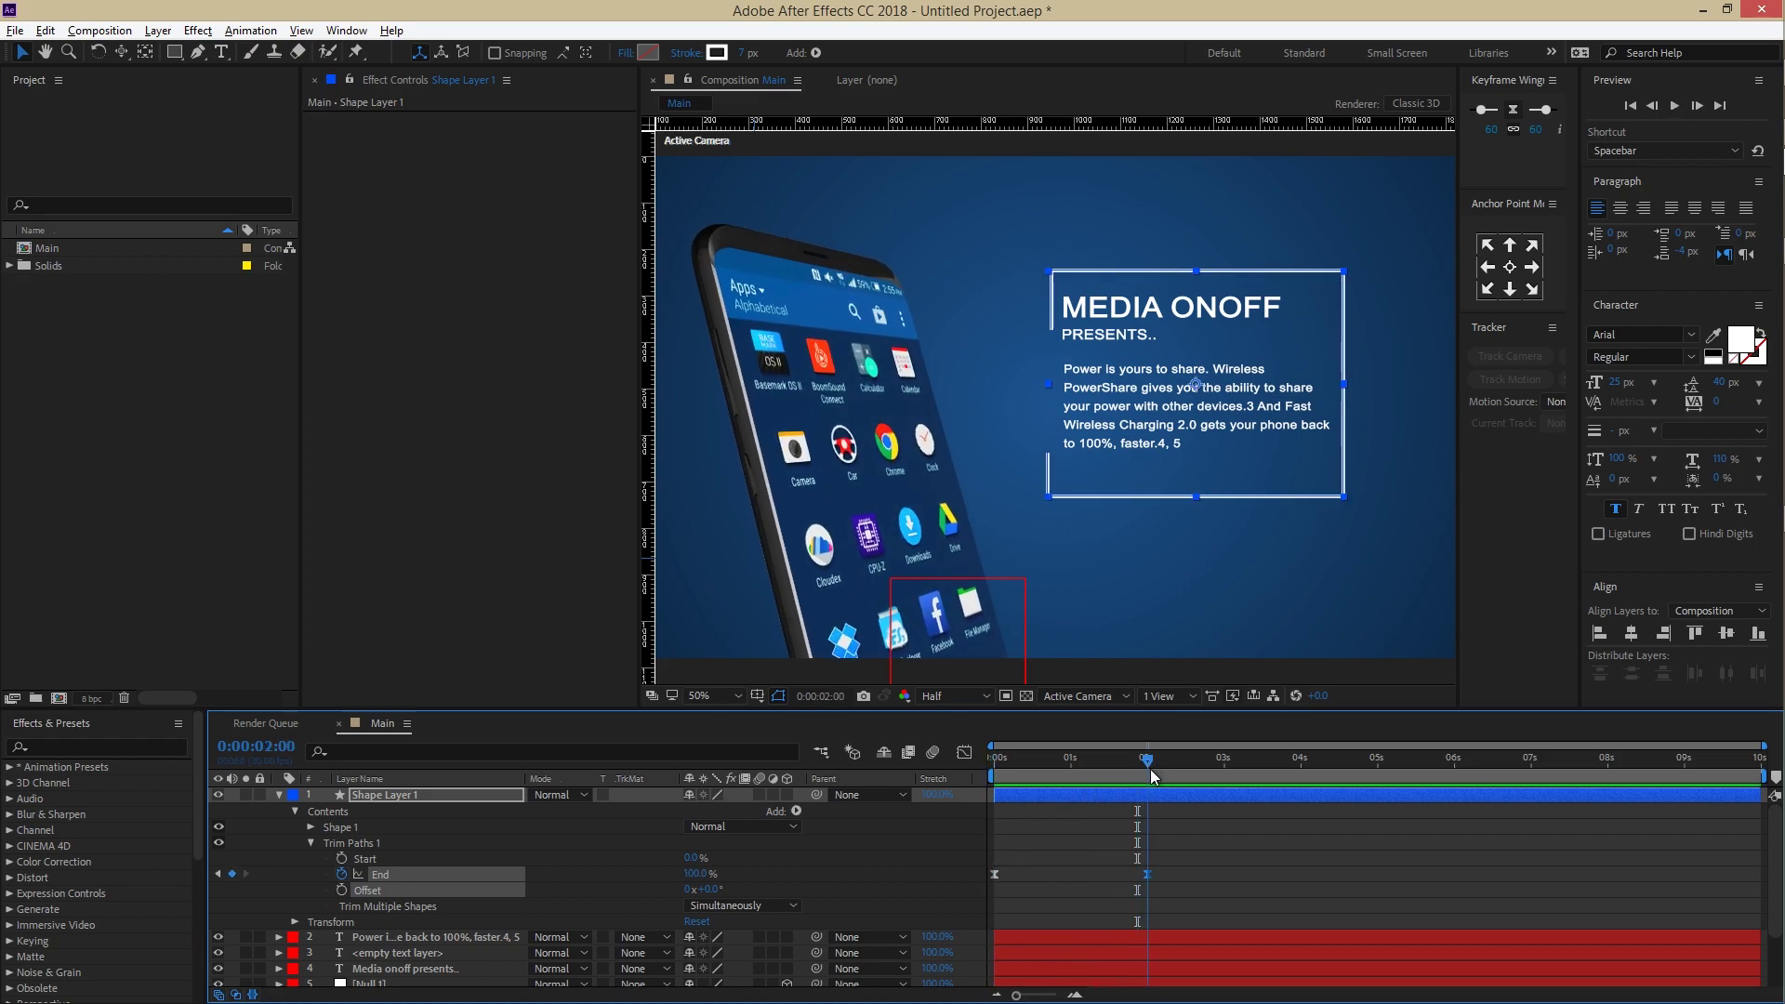
Step: Draw a rectangle on a new shape layer over the area beside the MEDIA ONOFF title, ending at the title's starting edge
click(279, 795)
click(544, 962)
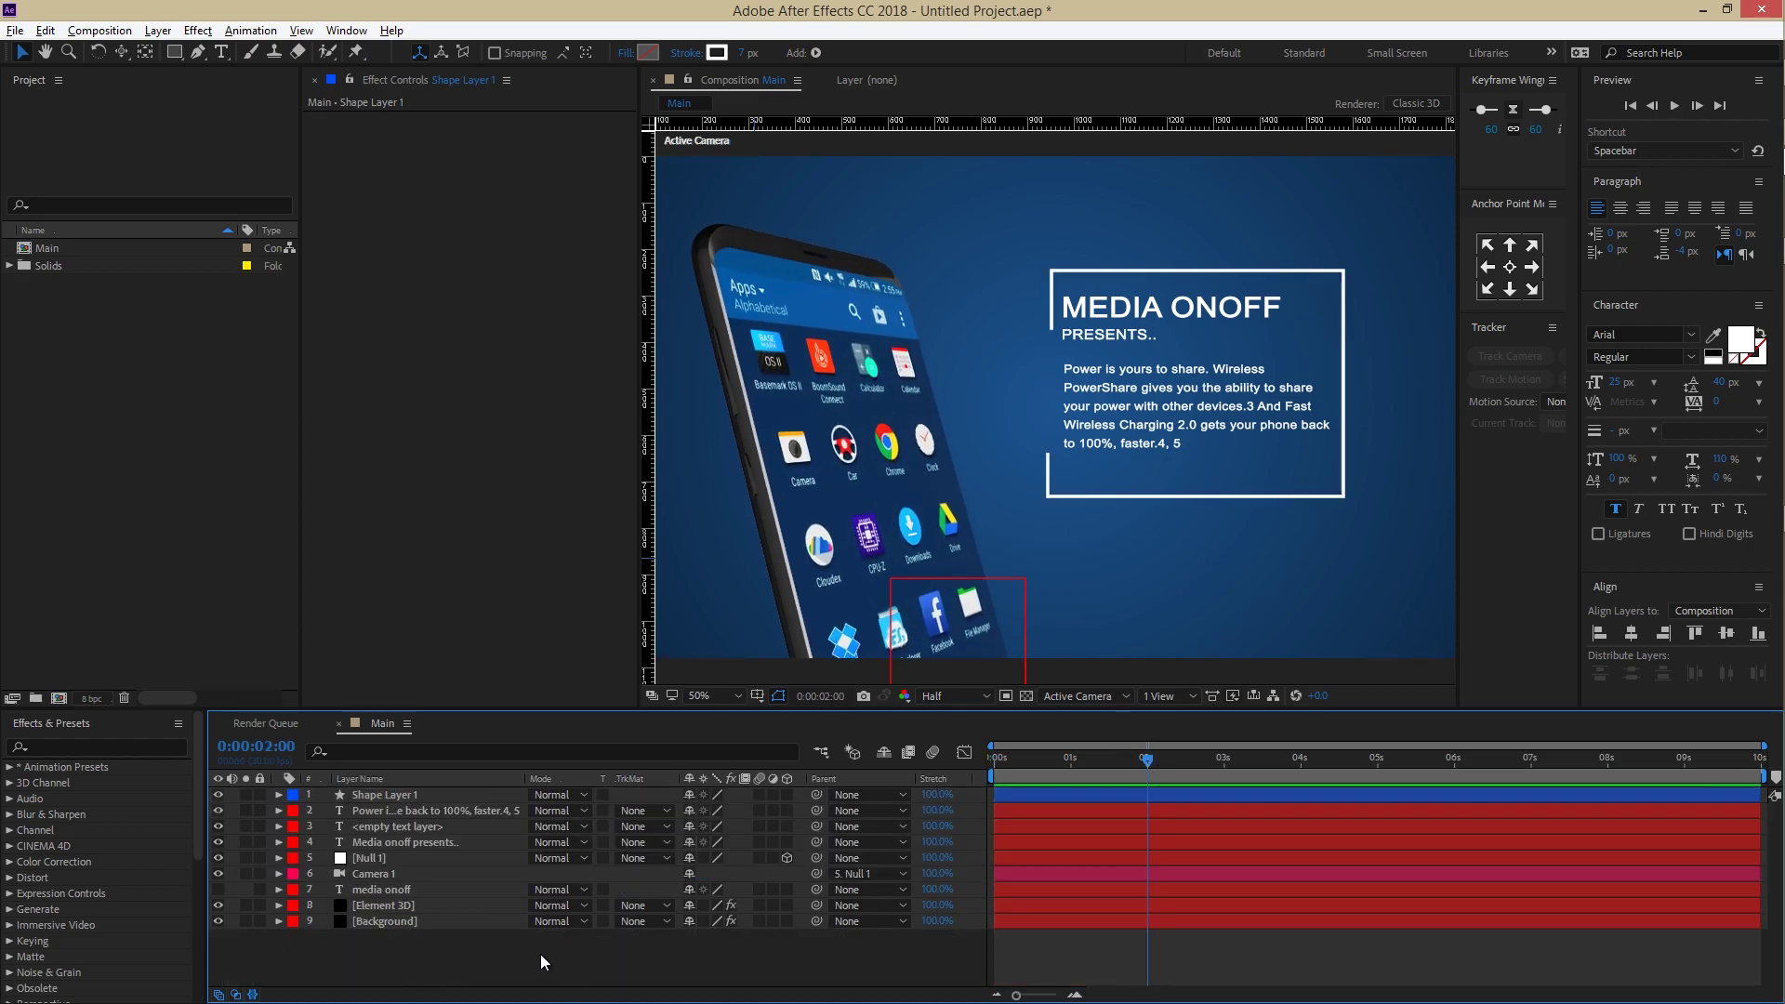
click(176, 51)
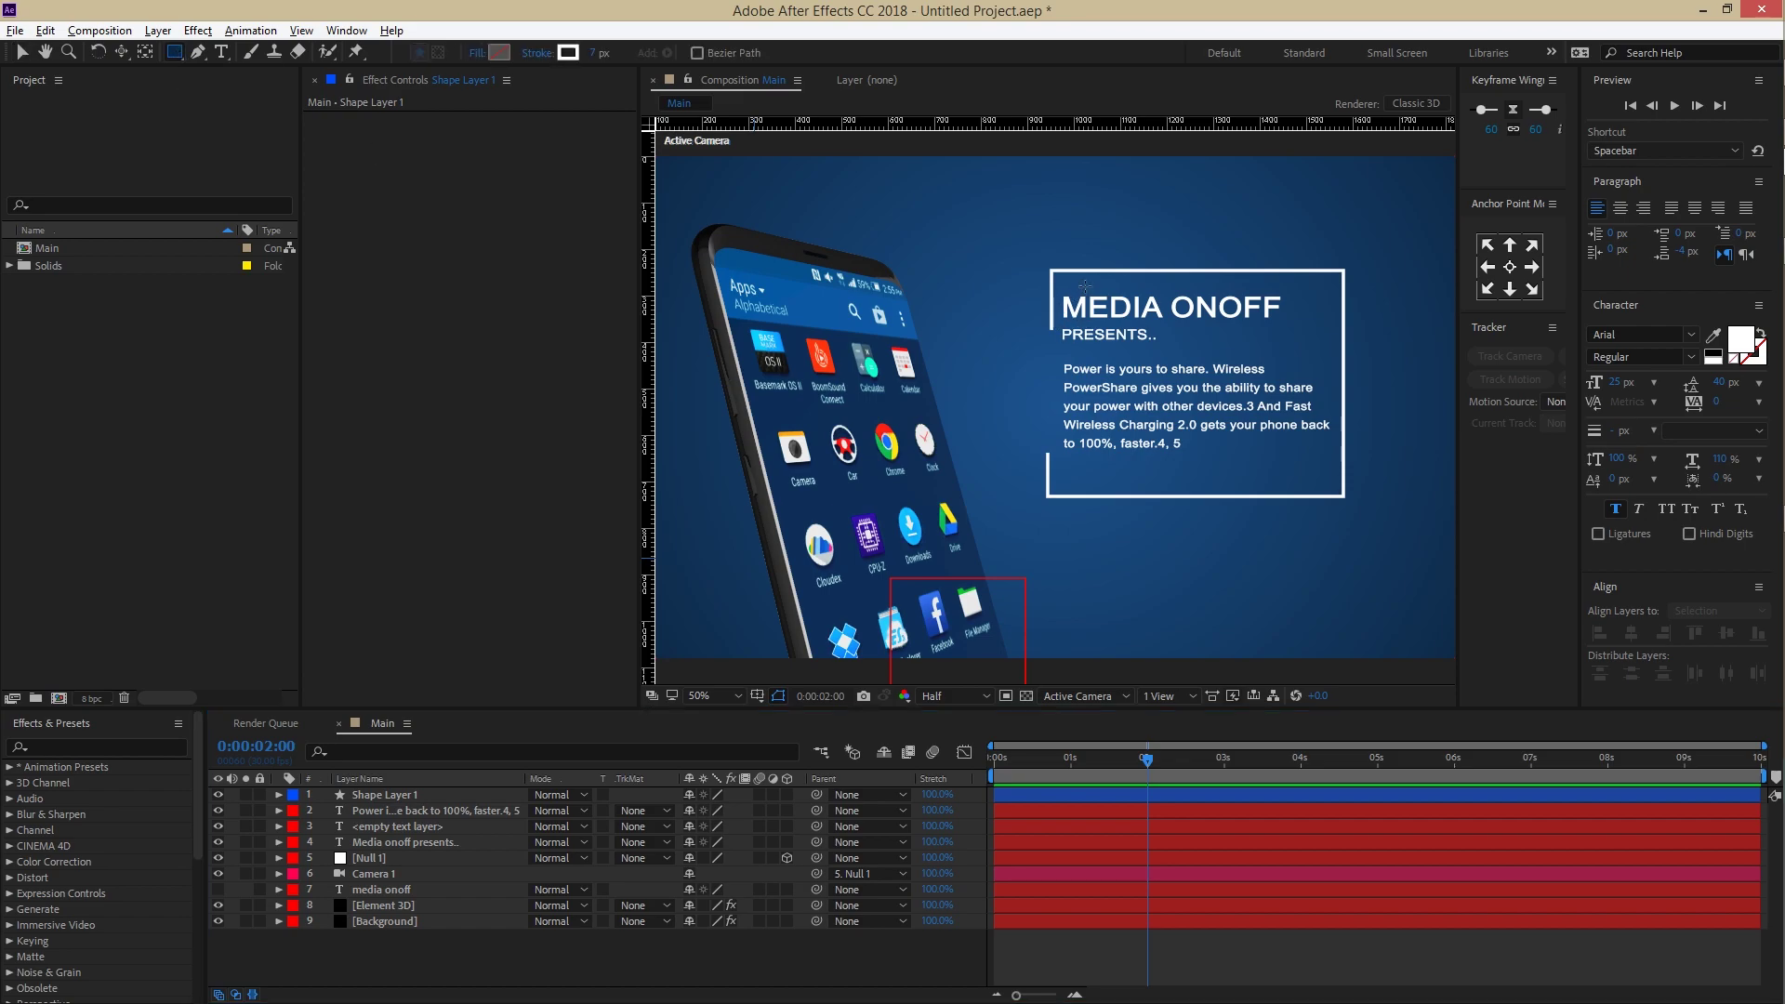
key(period)
drag(1186, 253, 1166, 427)
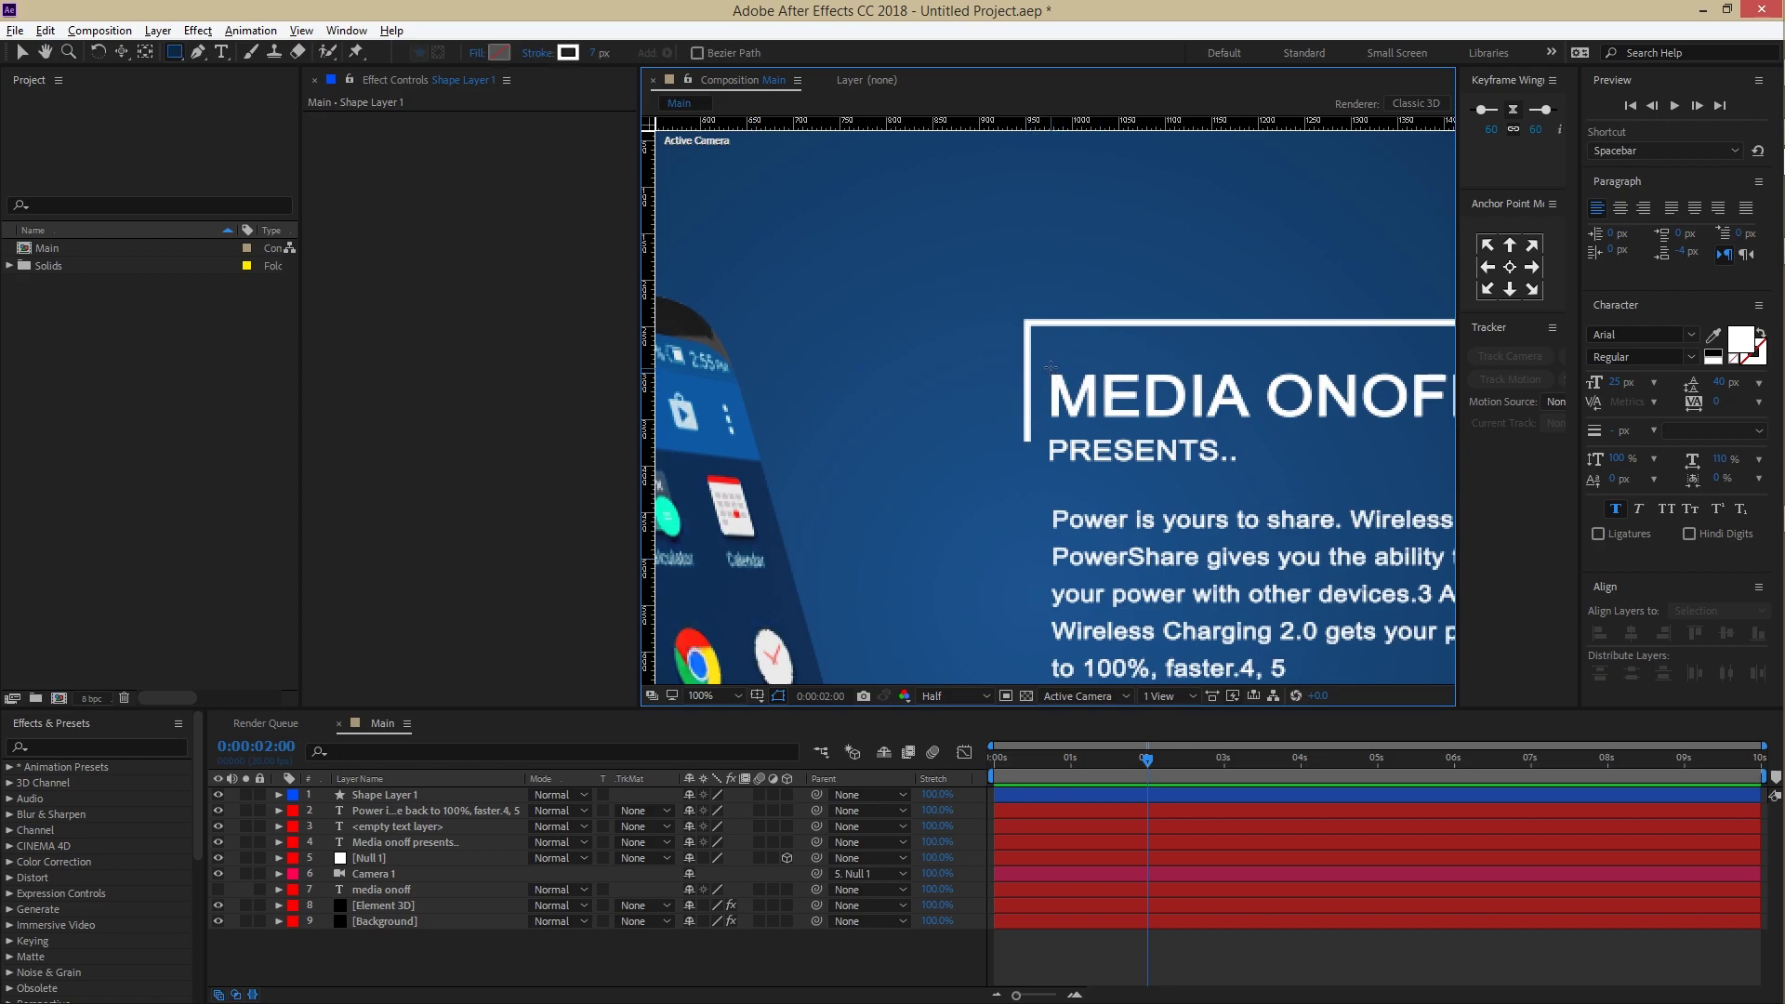
mouse_move(1047, 367)
mouse_down()
mouse_move(1034, 476)
mouse_move(618, 464)
mouse_up()
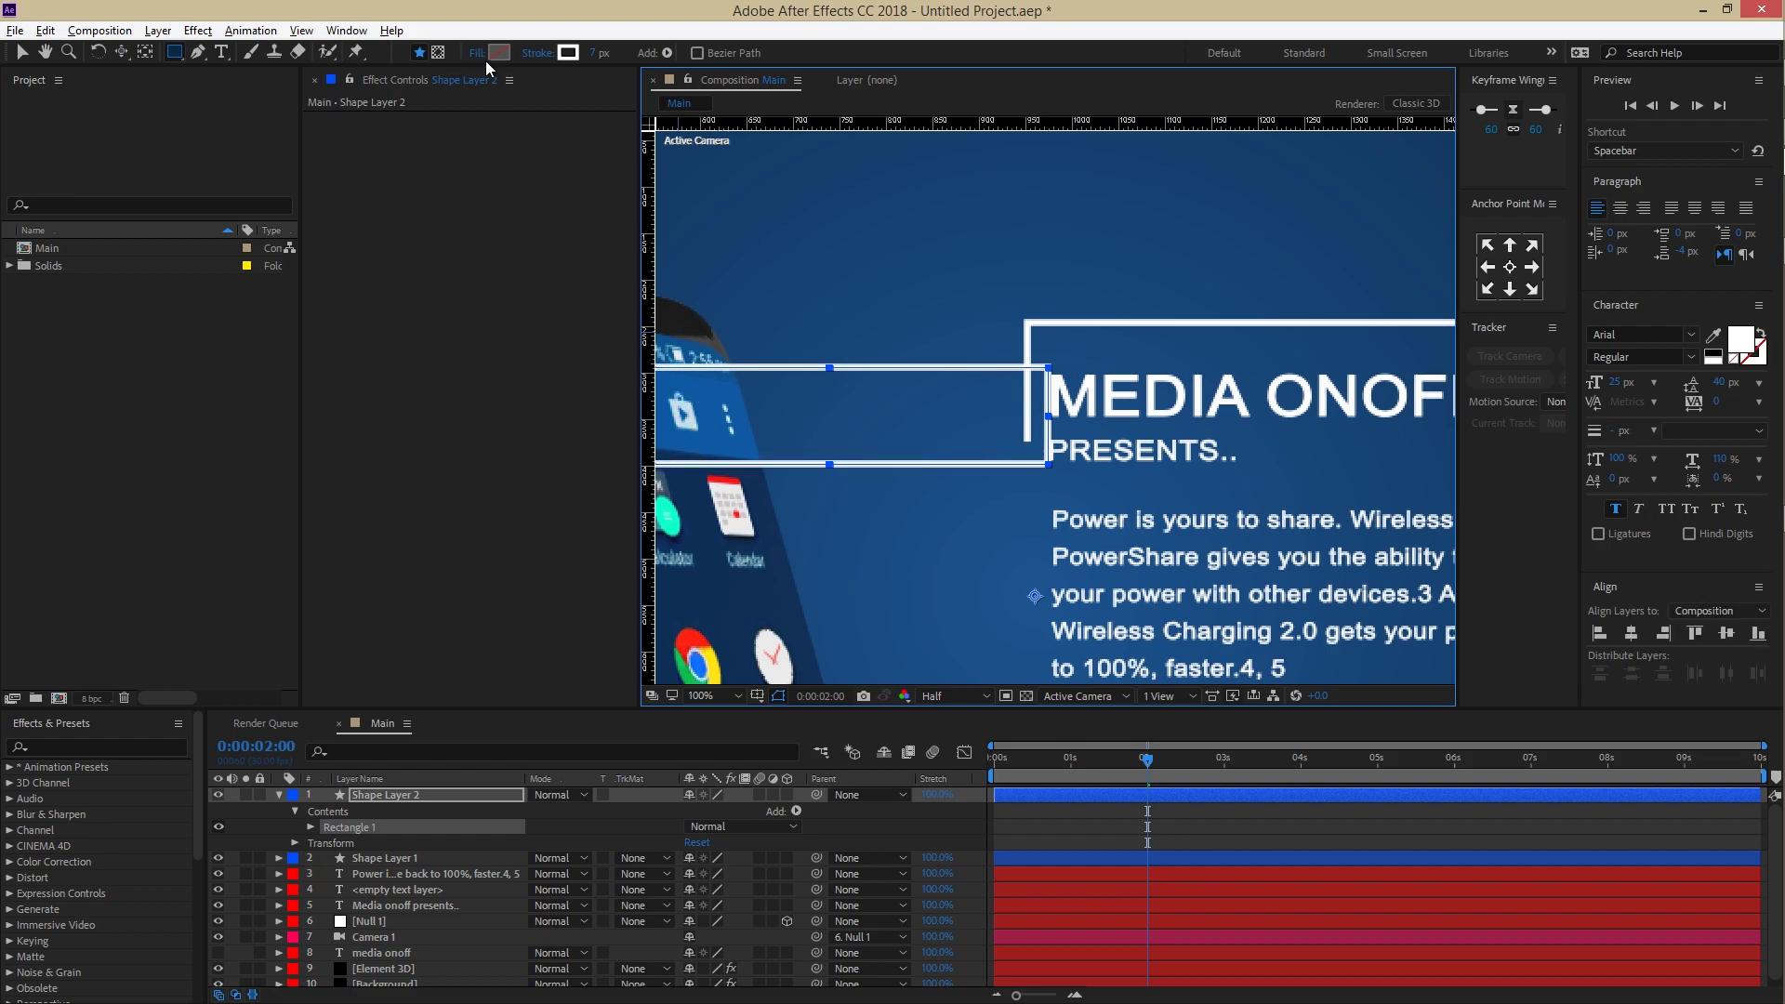
Step: Set the rectangle's fill color to FFCC00 and its stroke width to 0
click(495, 54)
click(357, 355)
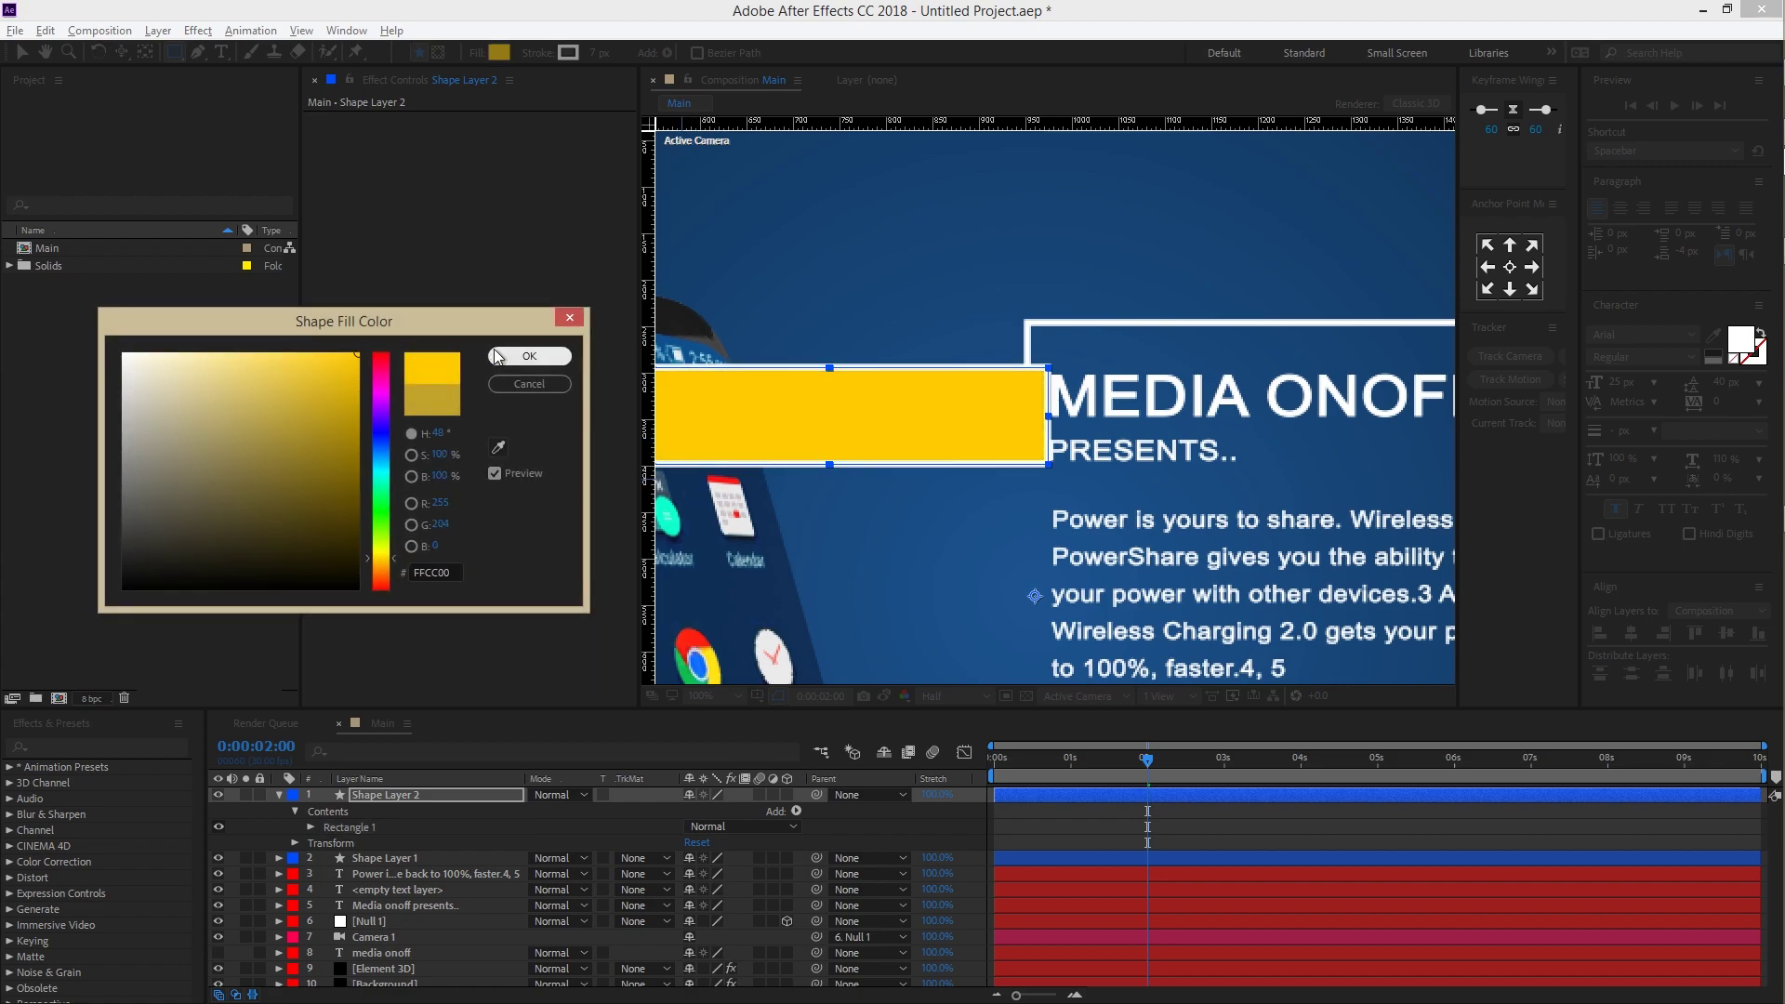
click(526, 356)
click(599, 53)
text(0)
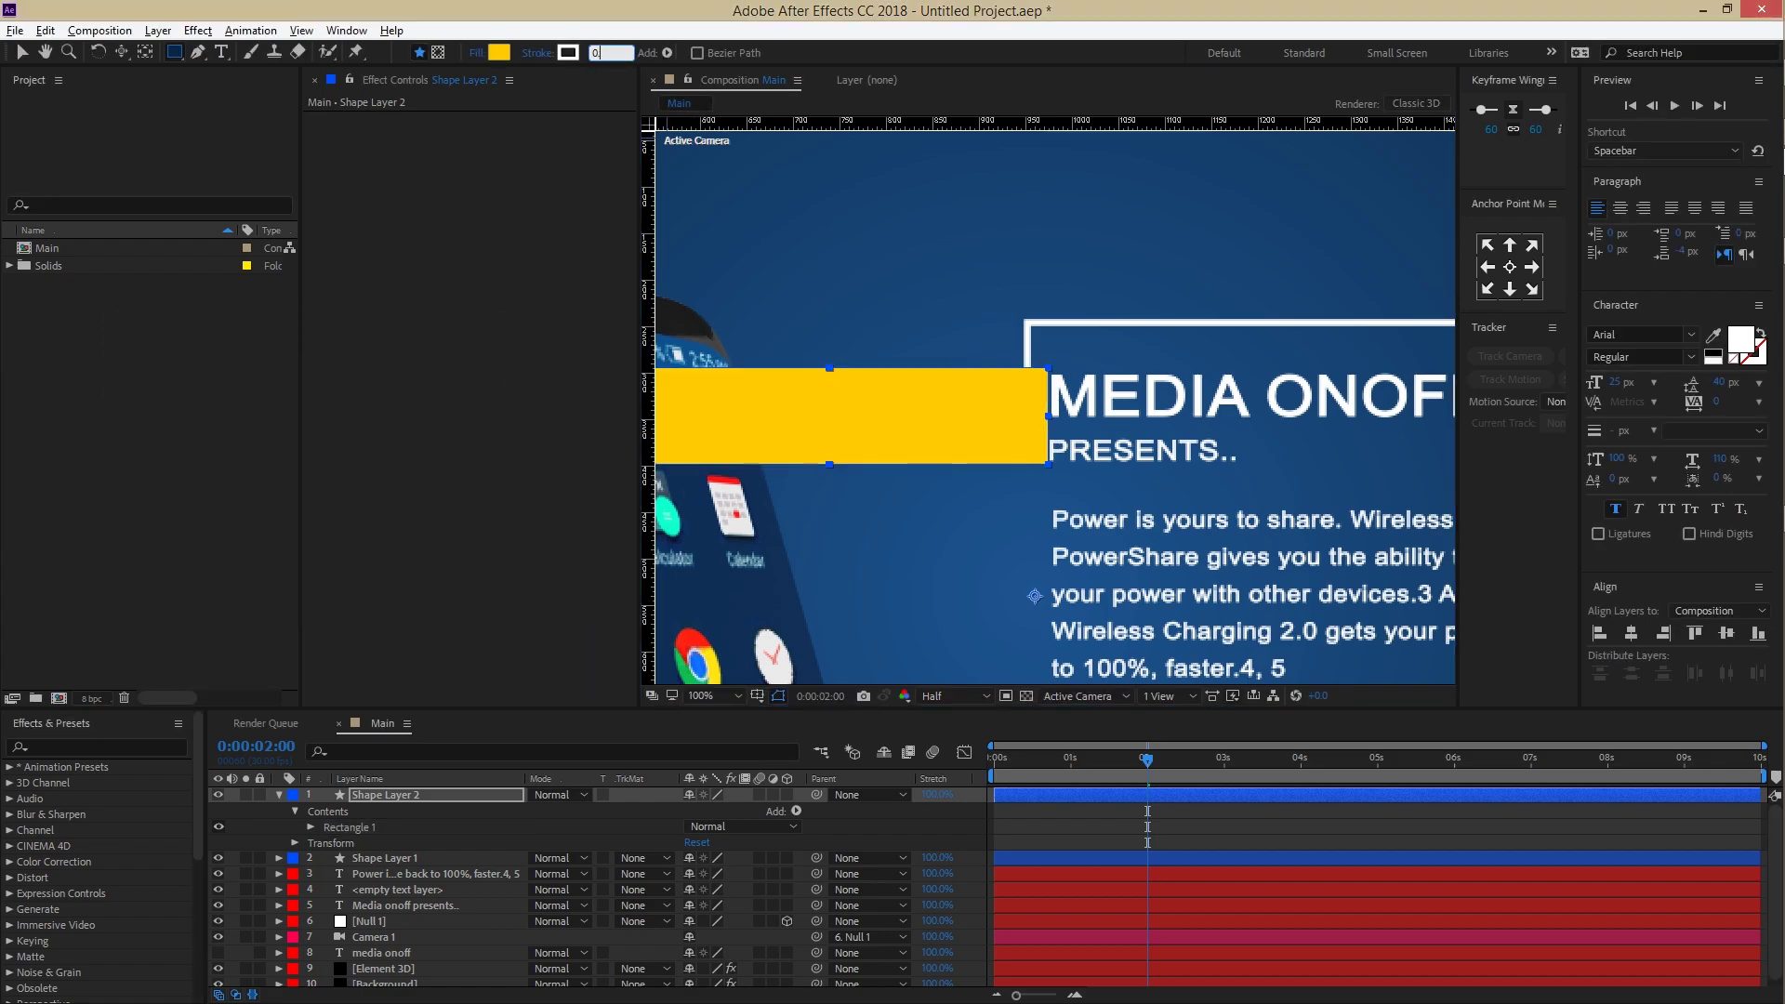
key(comma)
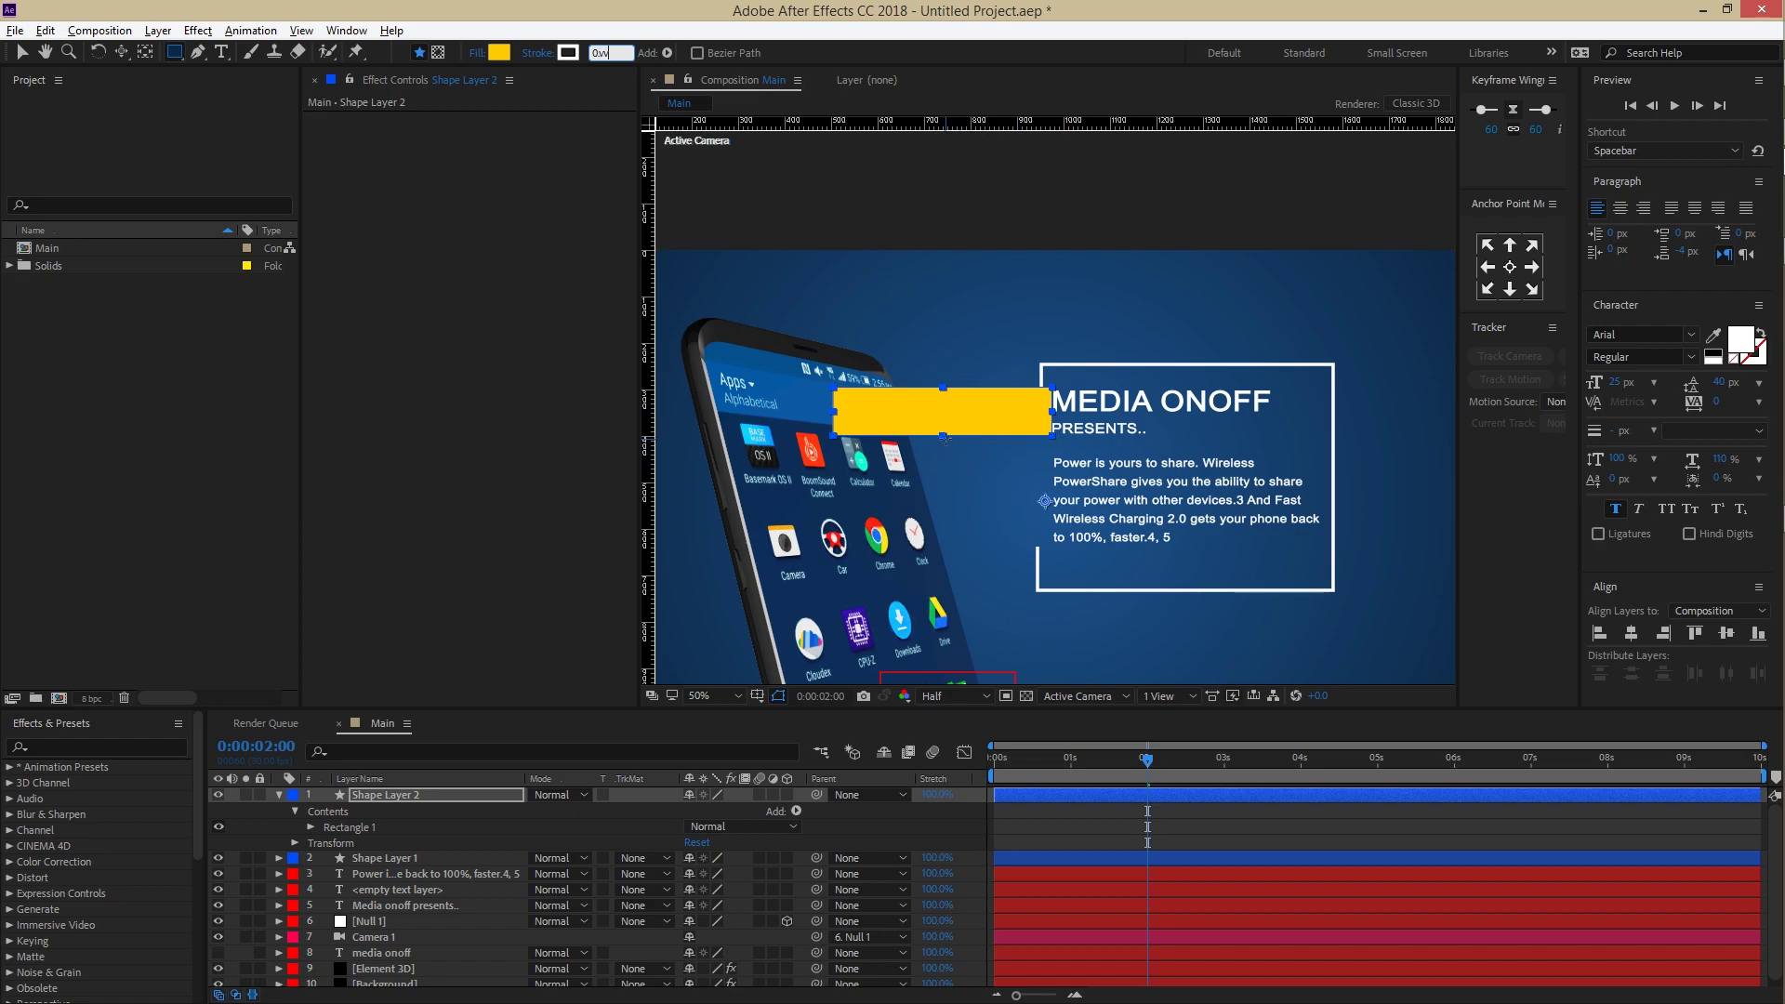
click(22, 52)
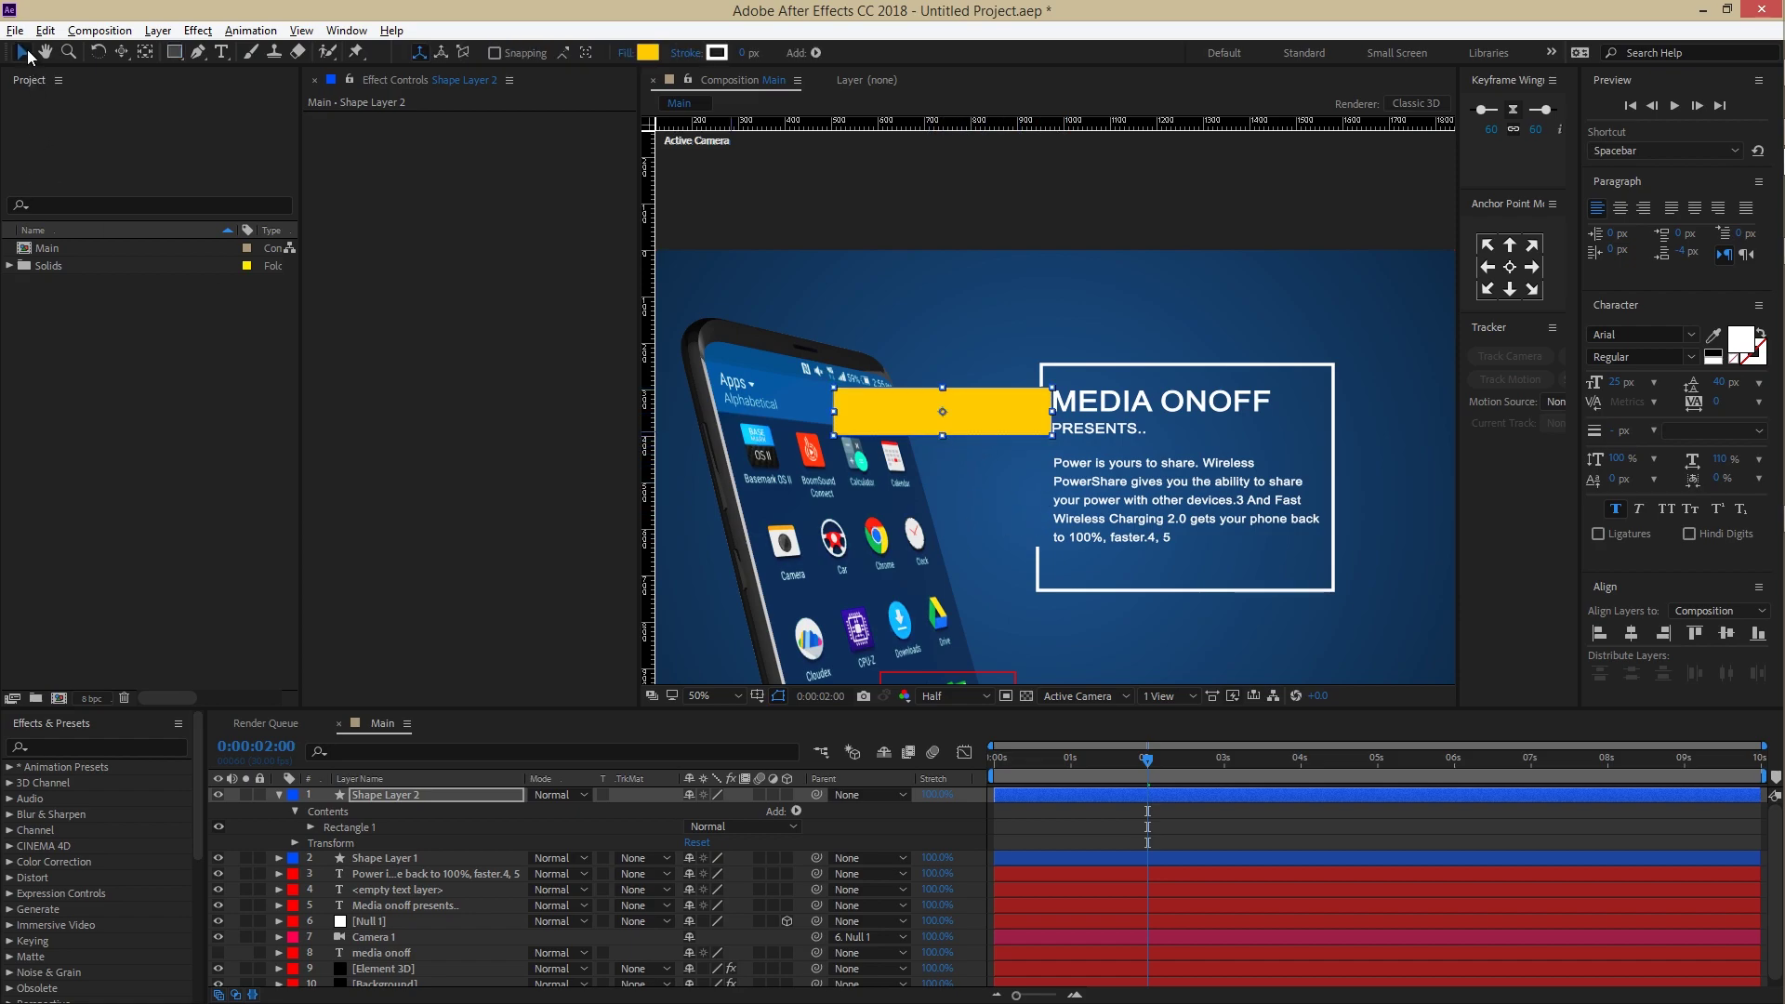
Step: Enlarge the yellow rectangle in height and toward the phone, keeping its other edge aligned with the start of the title text
drag(943, 436, 943, 449)
drag(833, 412, 797, 412)
drag(1007, 437, 972, 437)
scroll(1085, 440, up, 2)
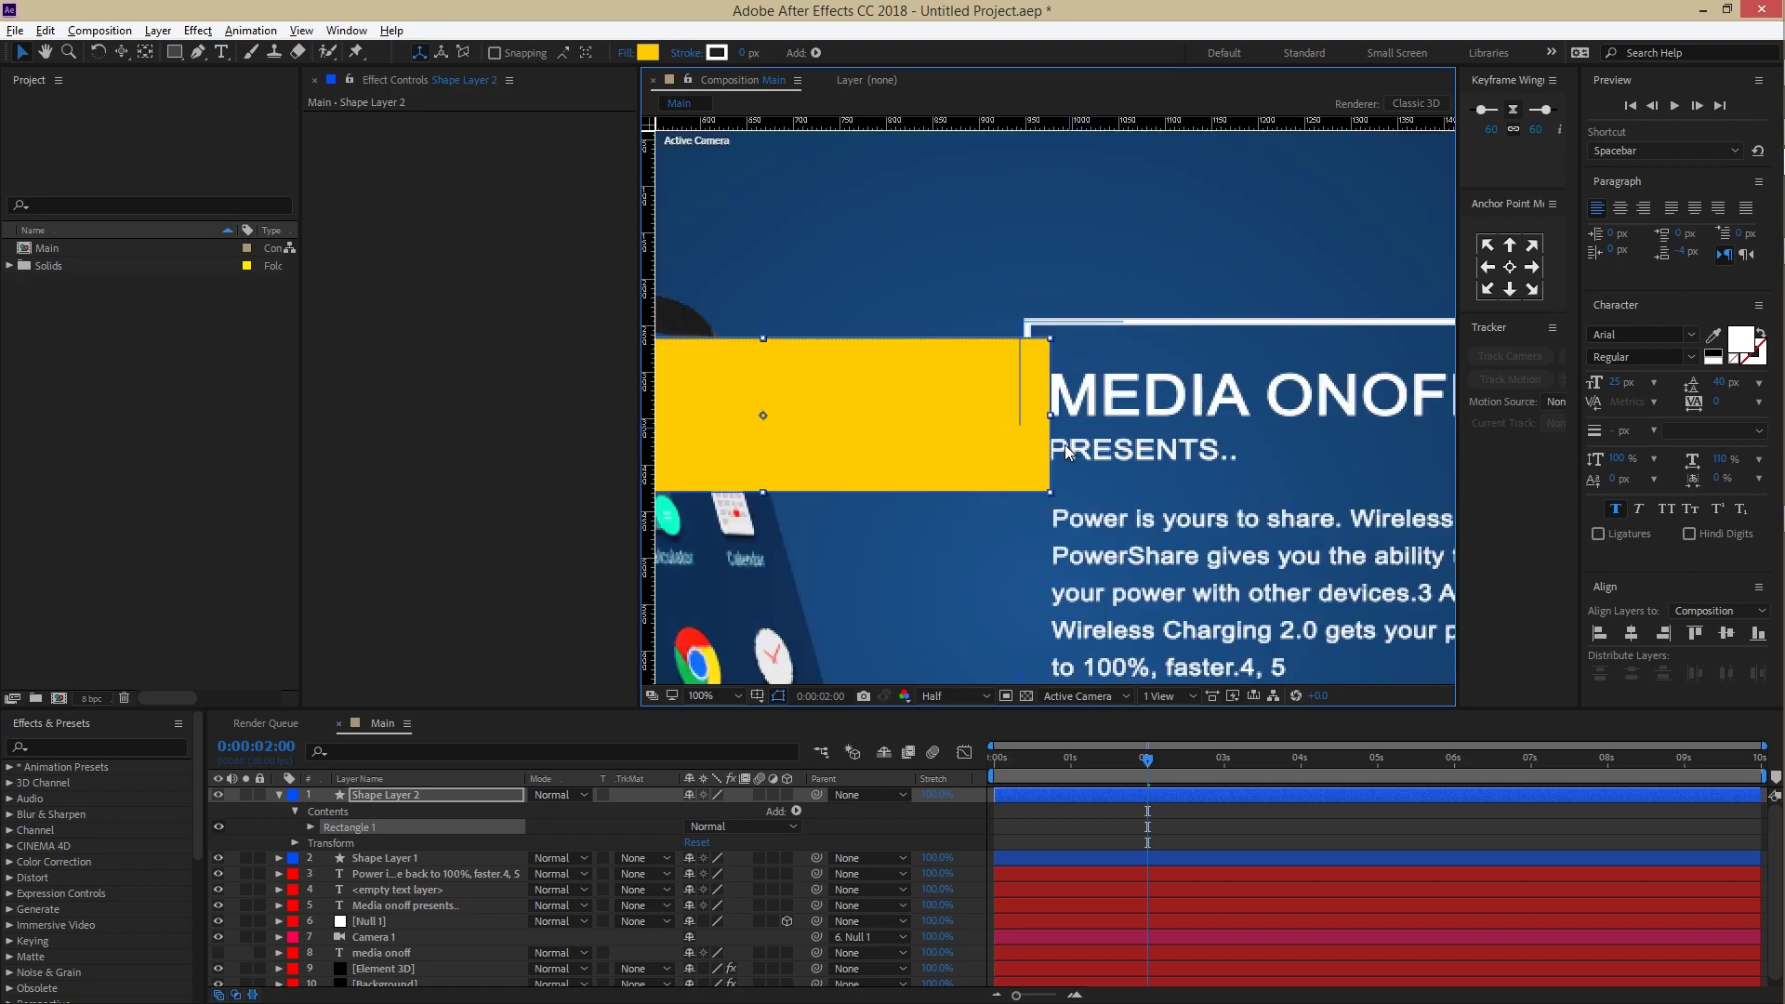
scroll(885, 428, down, 2)
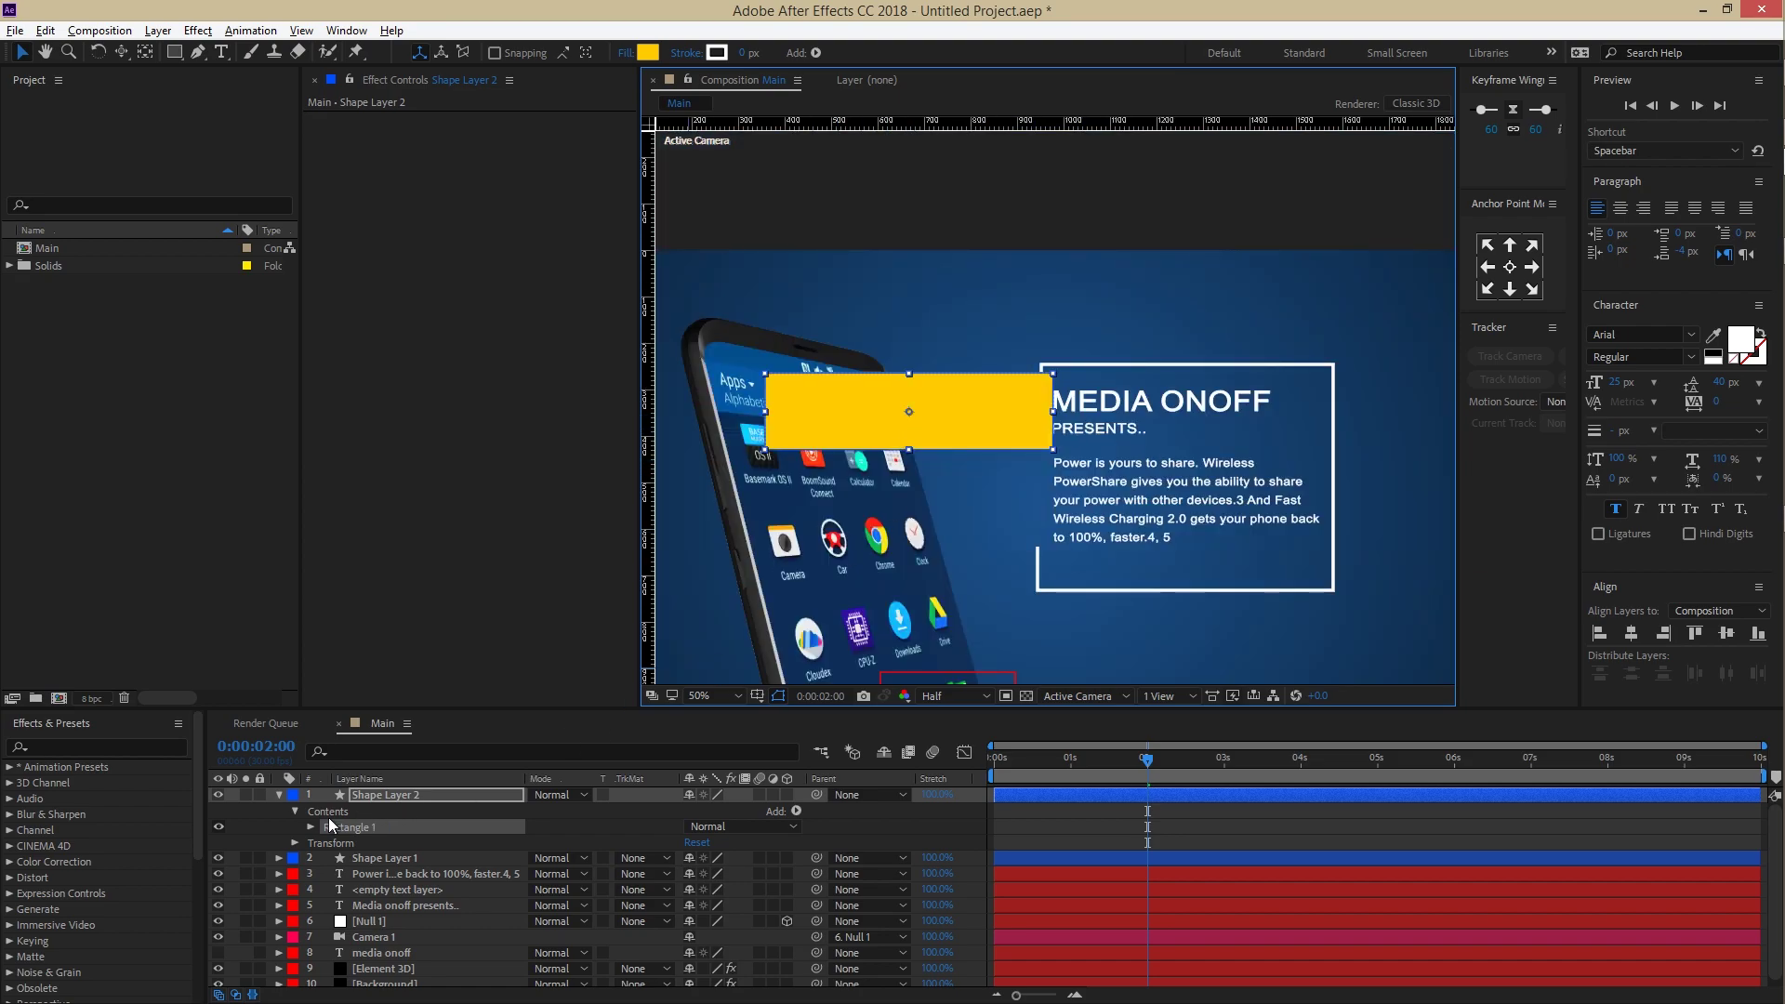
Step: Place the "Media onoff presents.." layer directly below Shape Layer 2 and set its track matte to Alpha Inverted Matte
click(277, 794)
drag(393, 866, 426, 817)
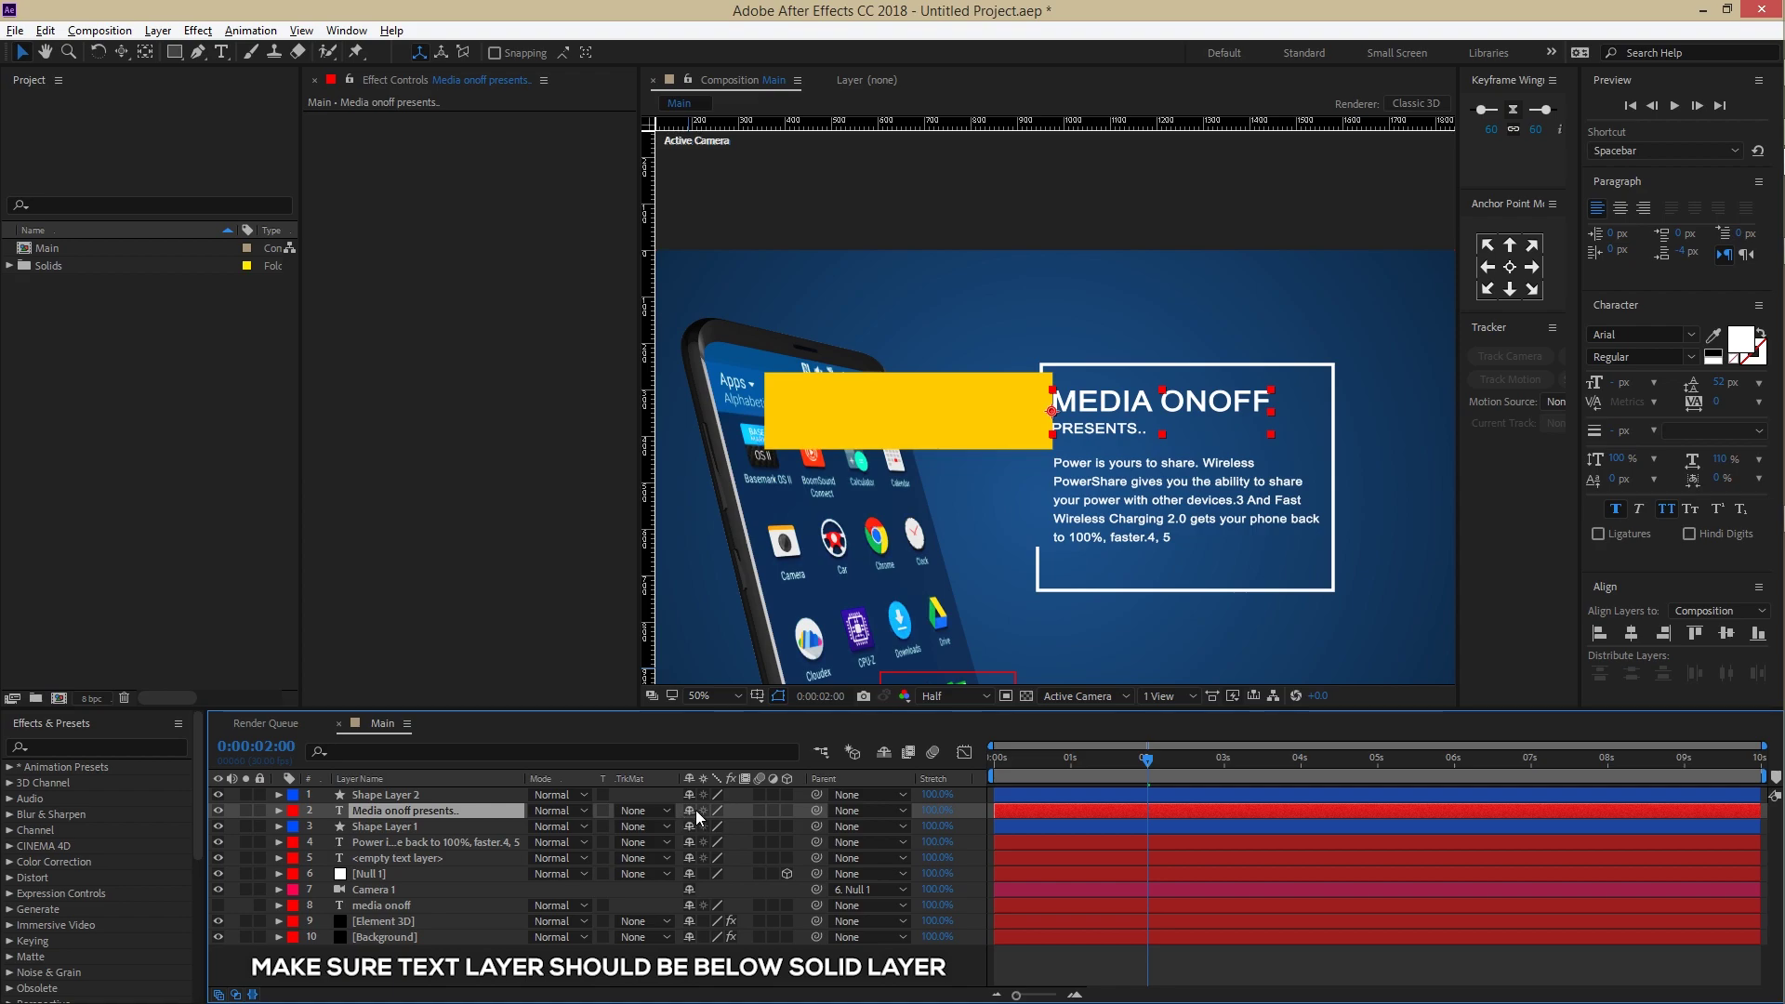
click(656, 809)
click(709, 879)
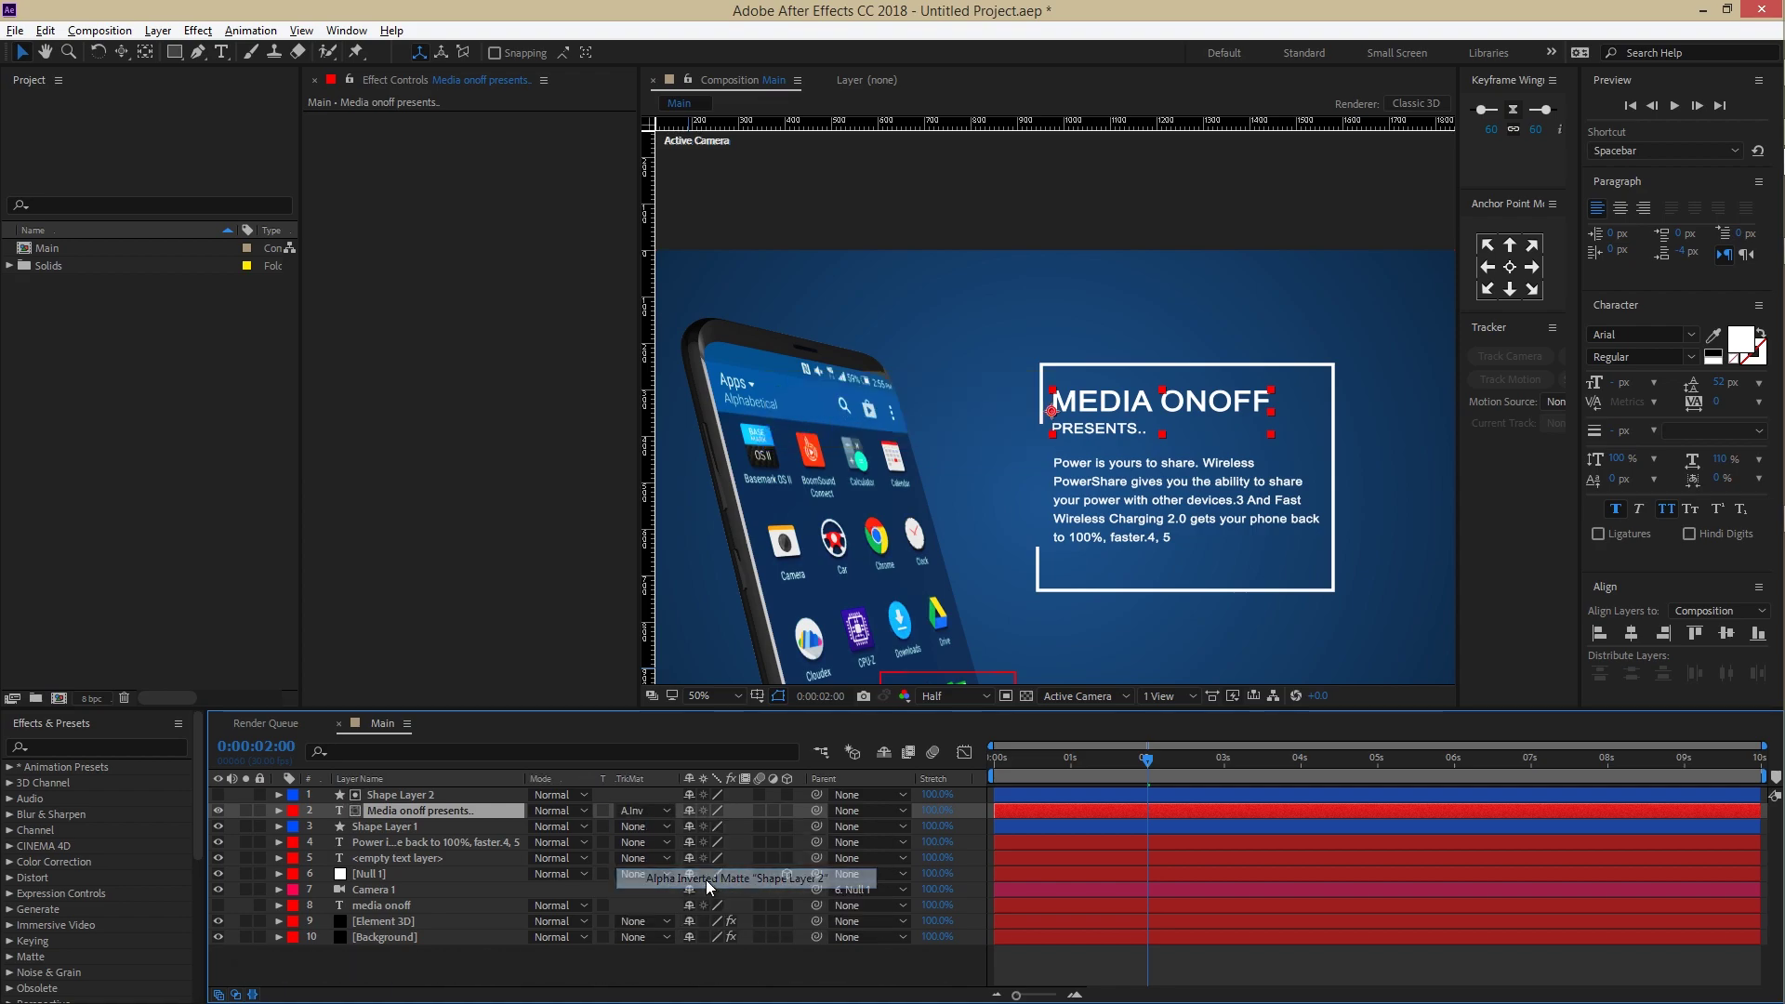
Step: Keyframe the title's Position at 0 and 2 seconds, moving it at 0 seconds horizontally to 502, 346 behind the matte
drag(1150, 775, 952, 788)
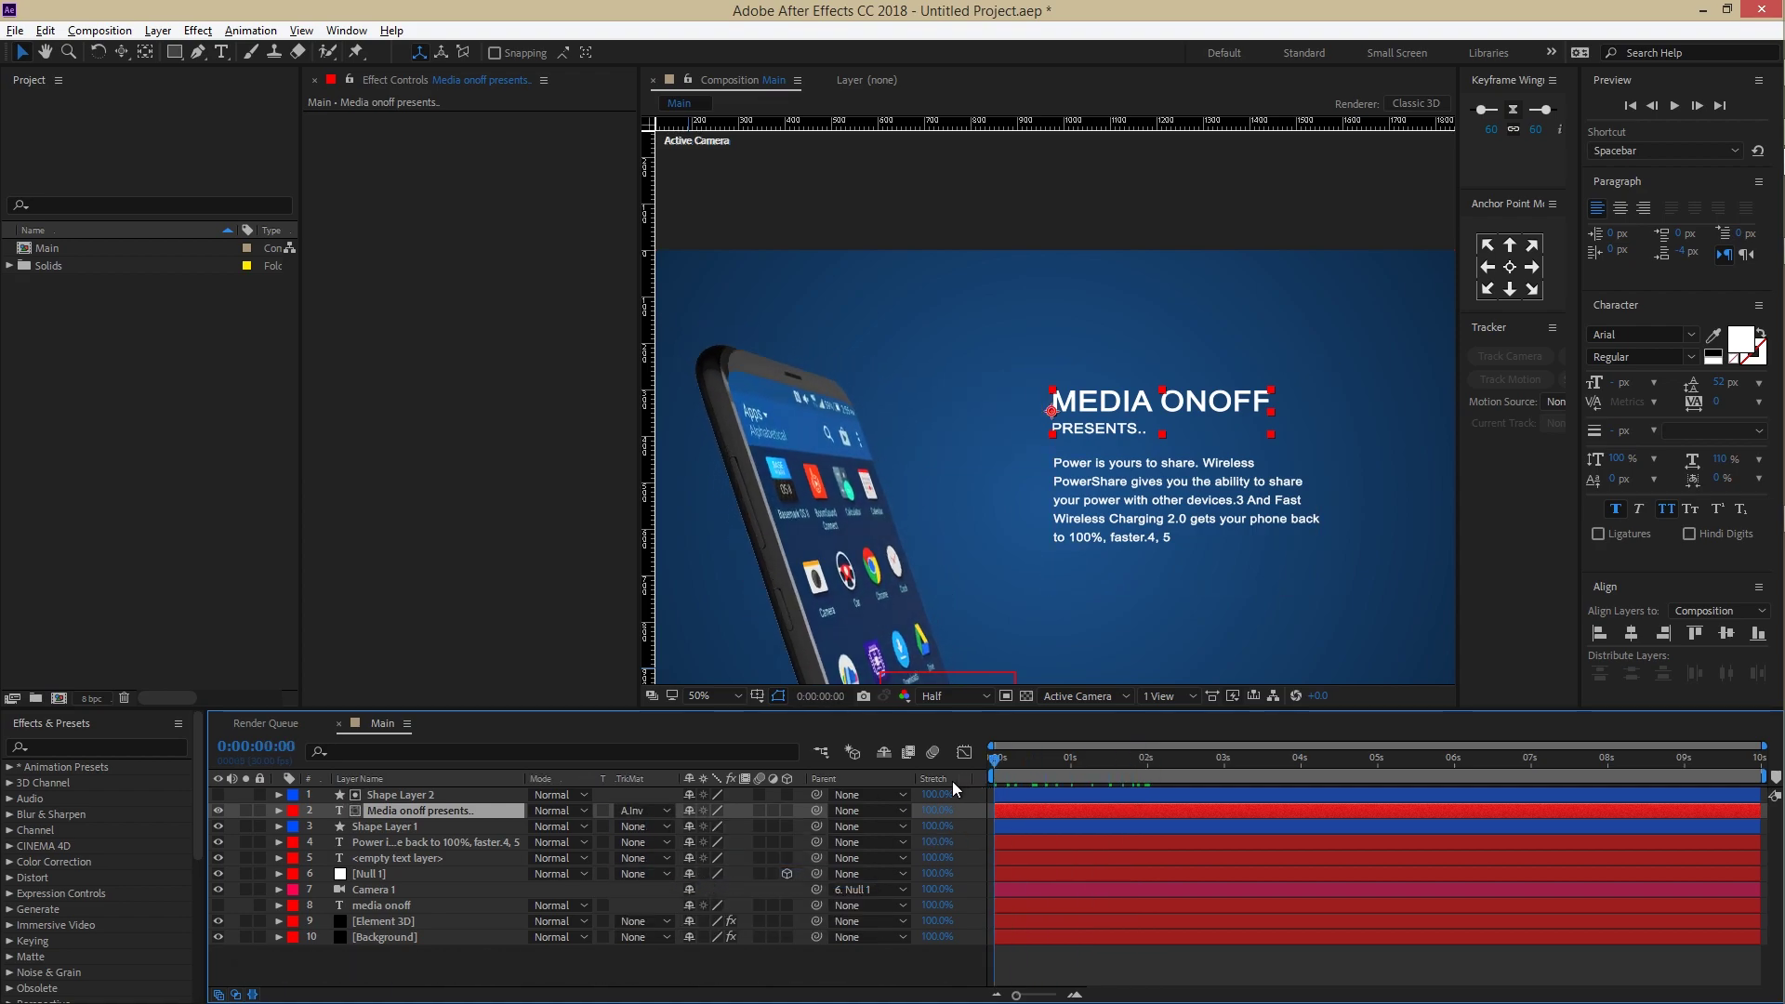
click(417, 796)
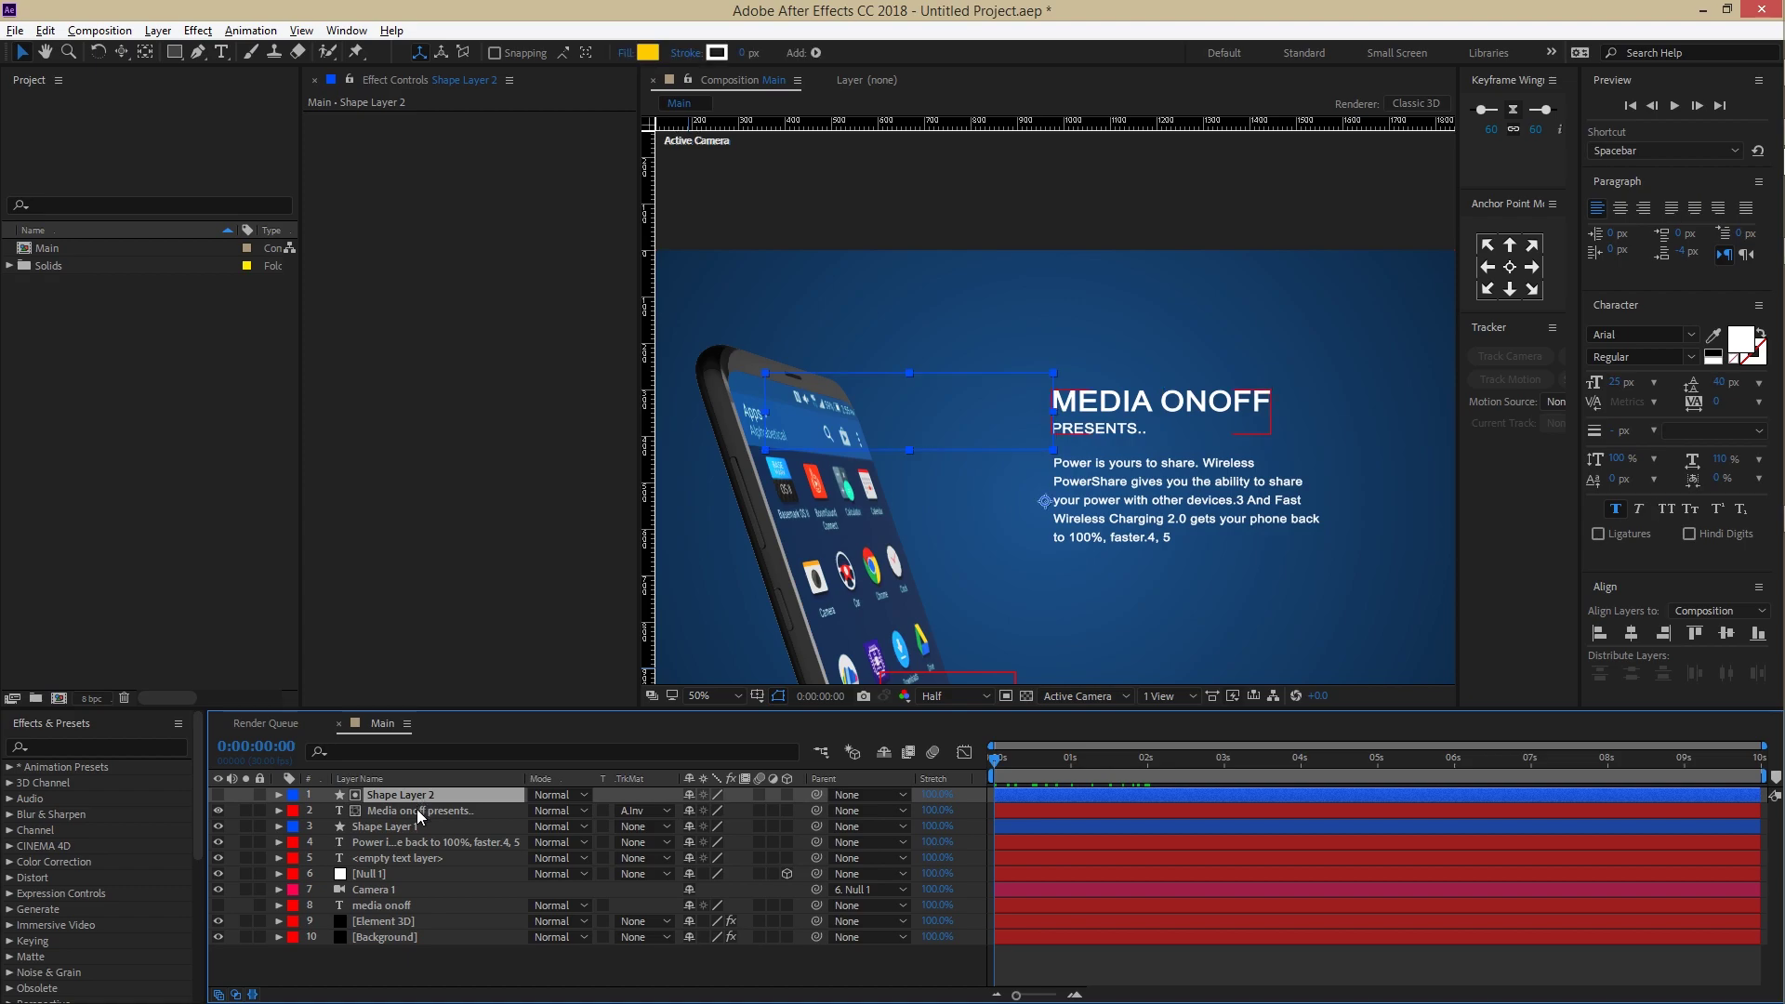
click(417, 809)
key(p)
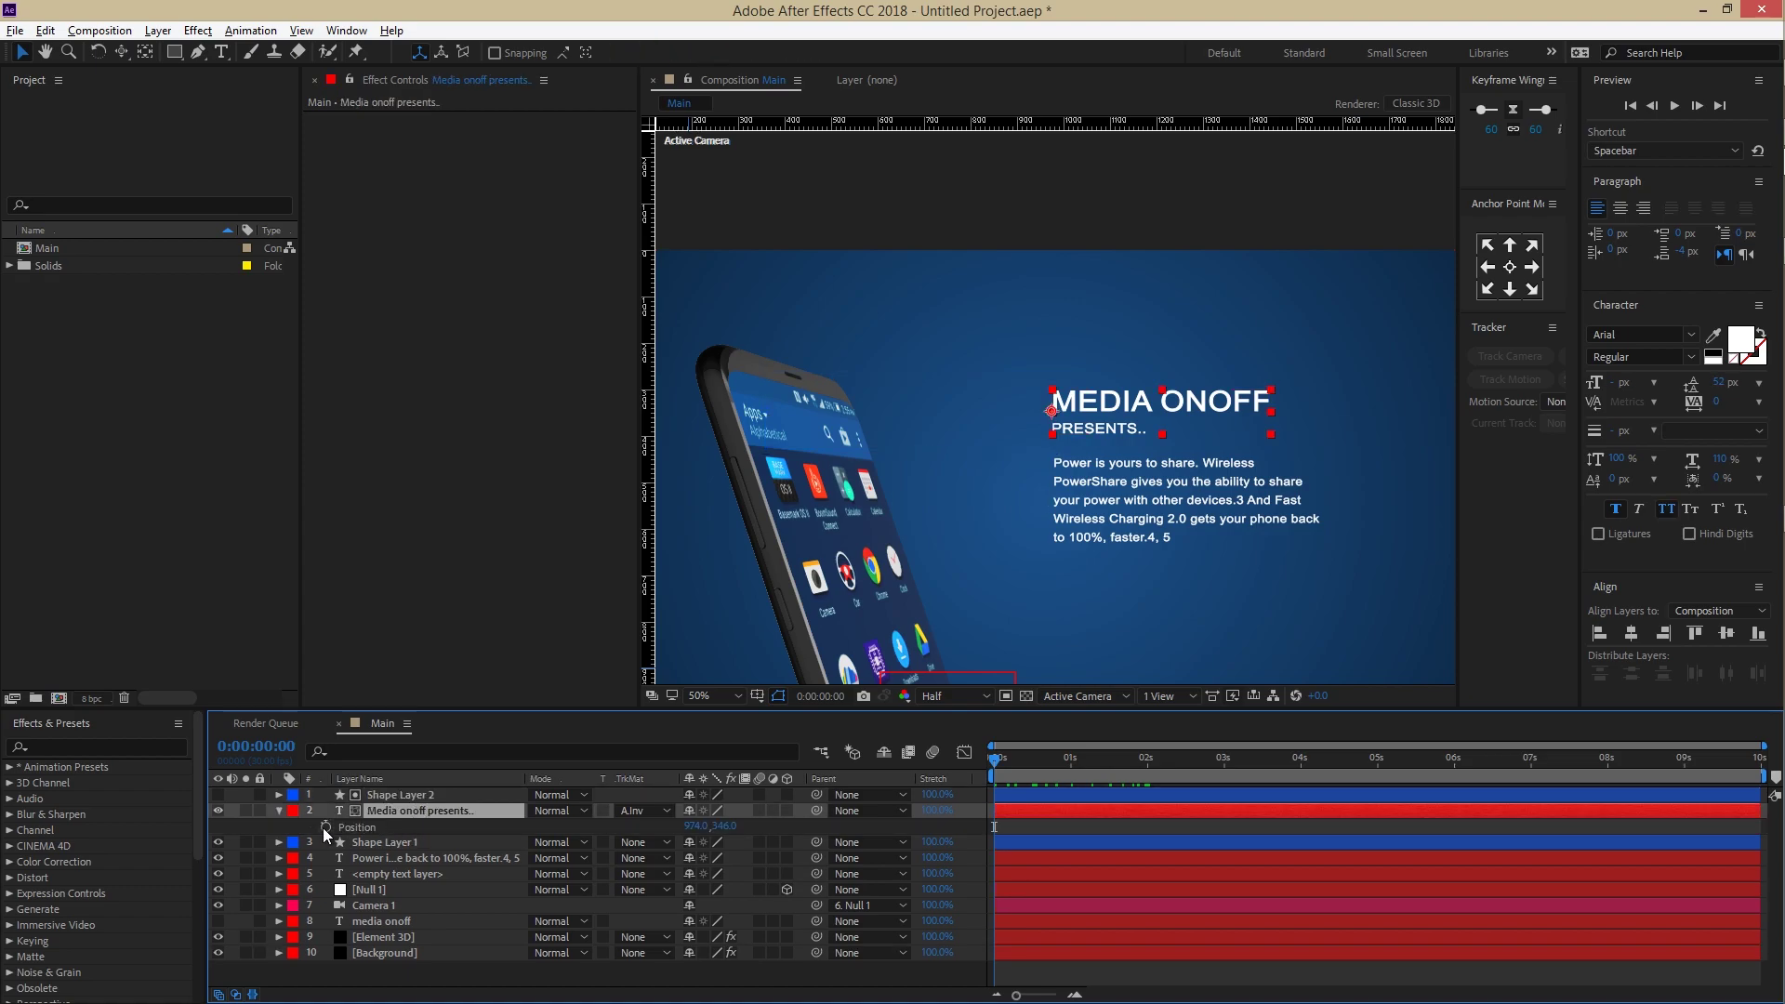
click(325, 826)
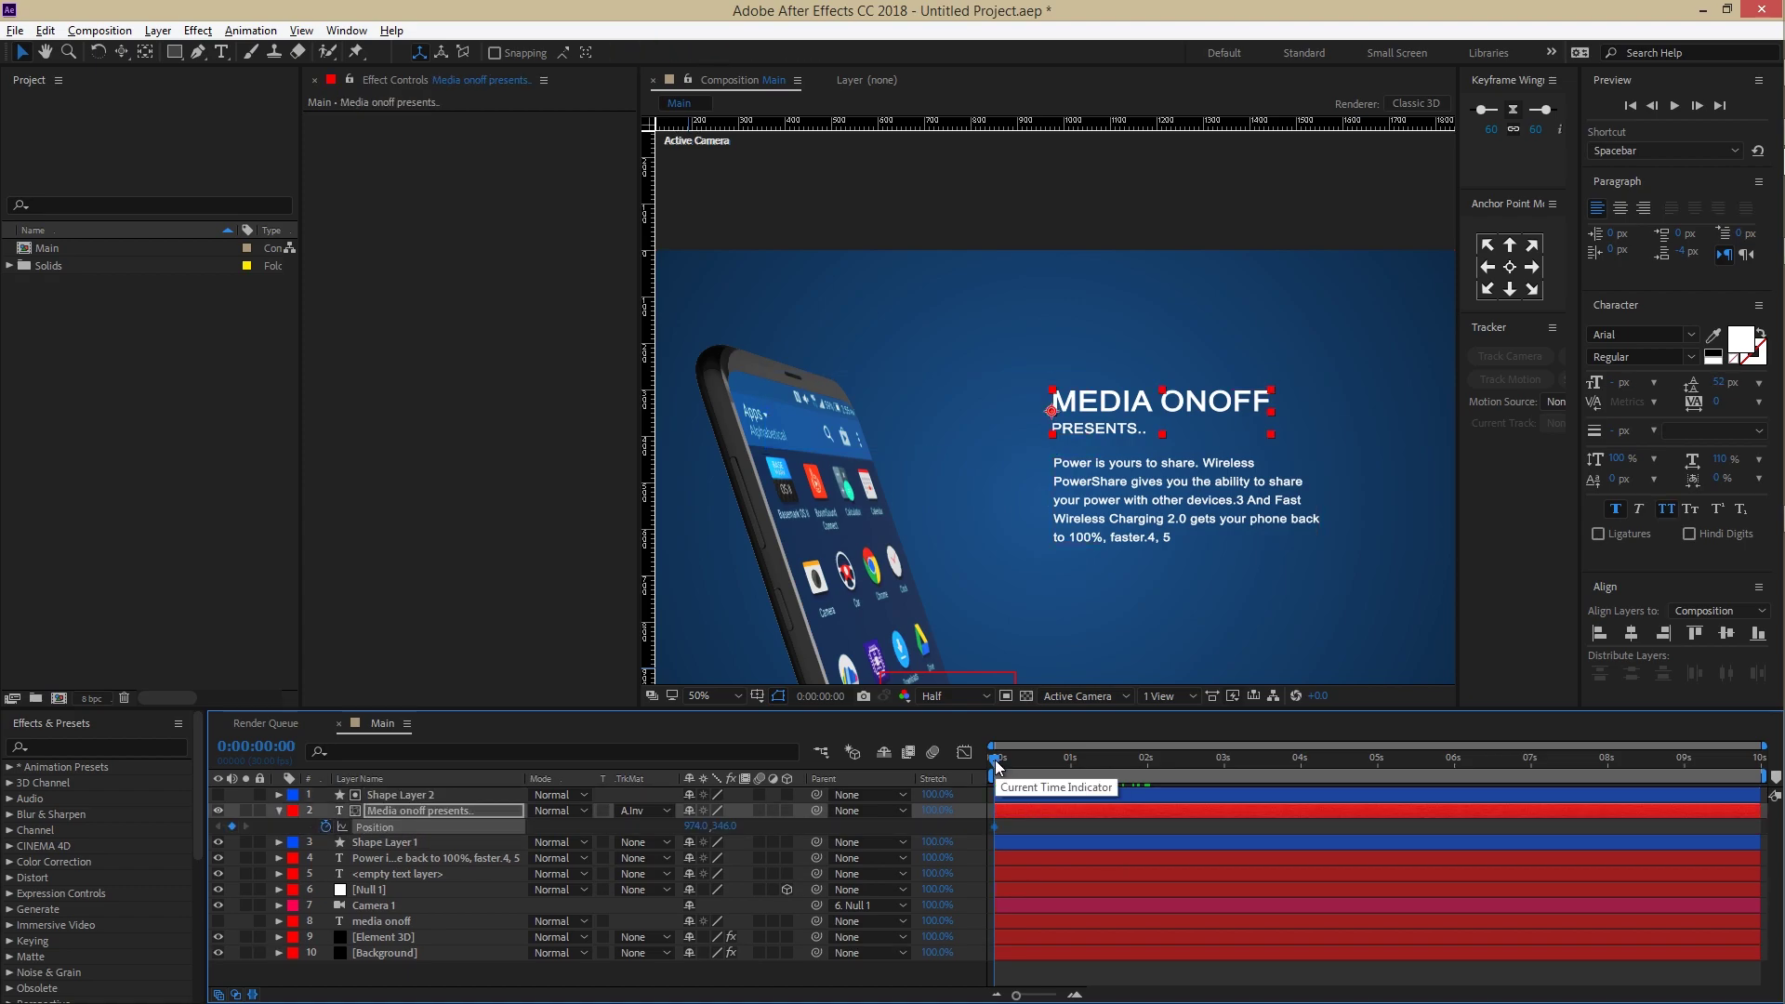
key(space)
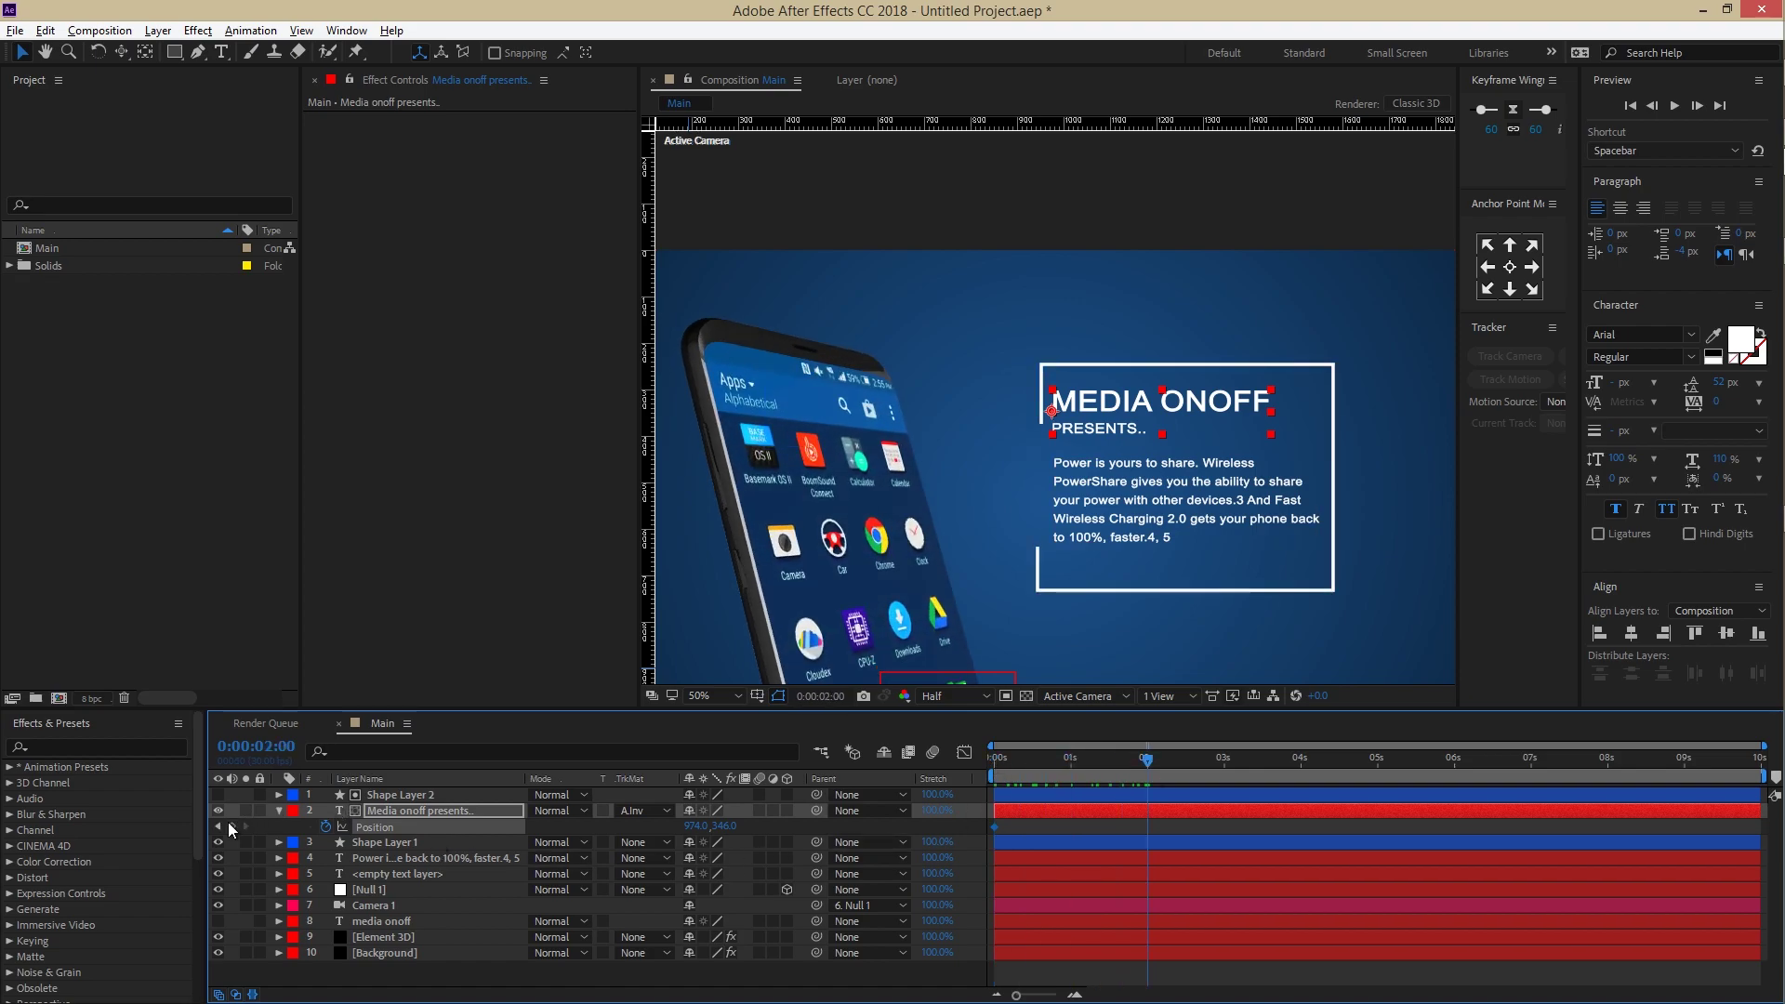
key(Home)
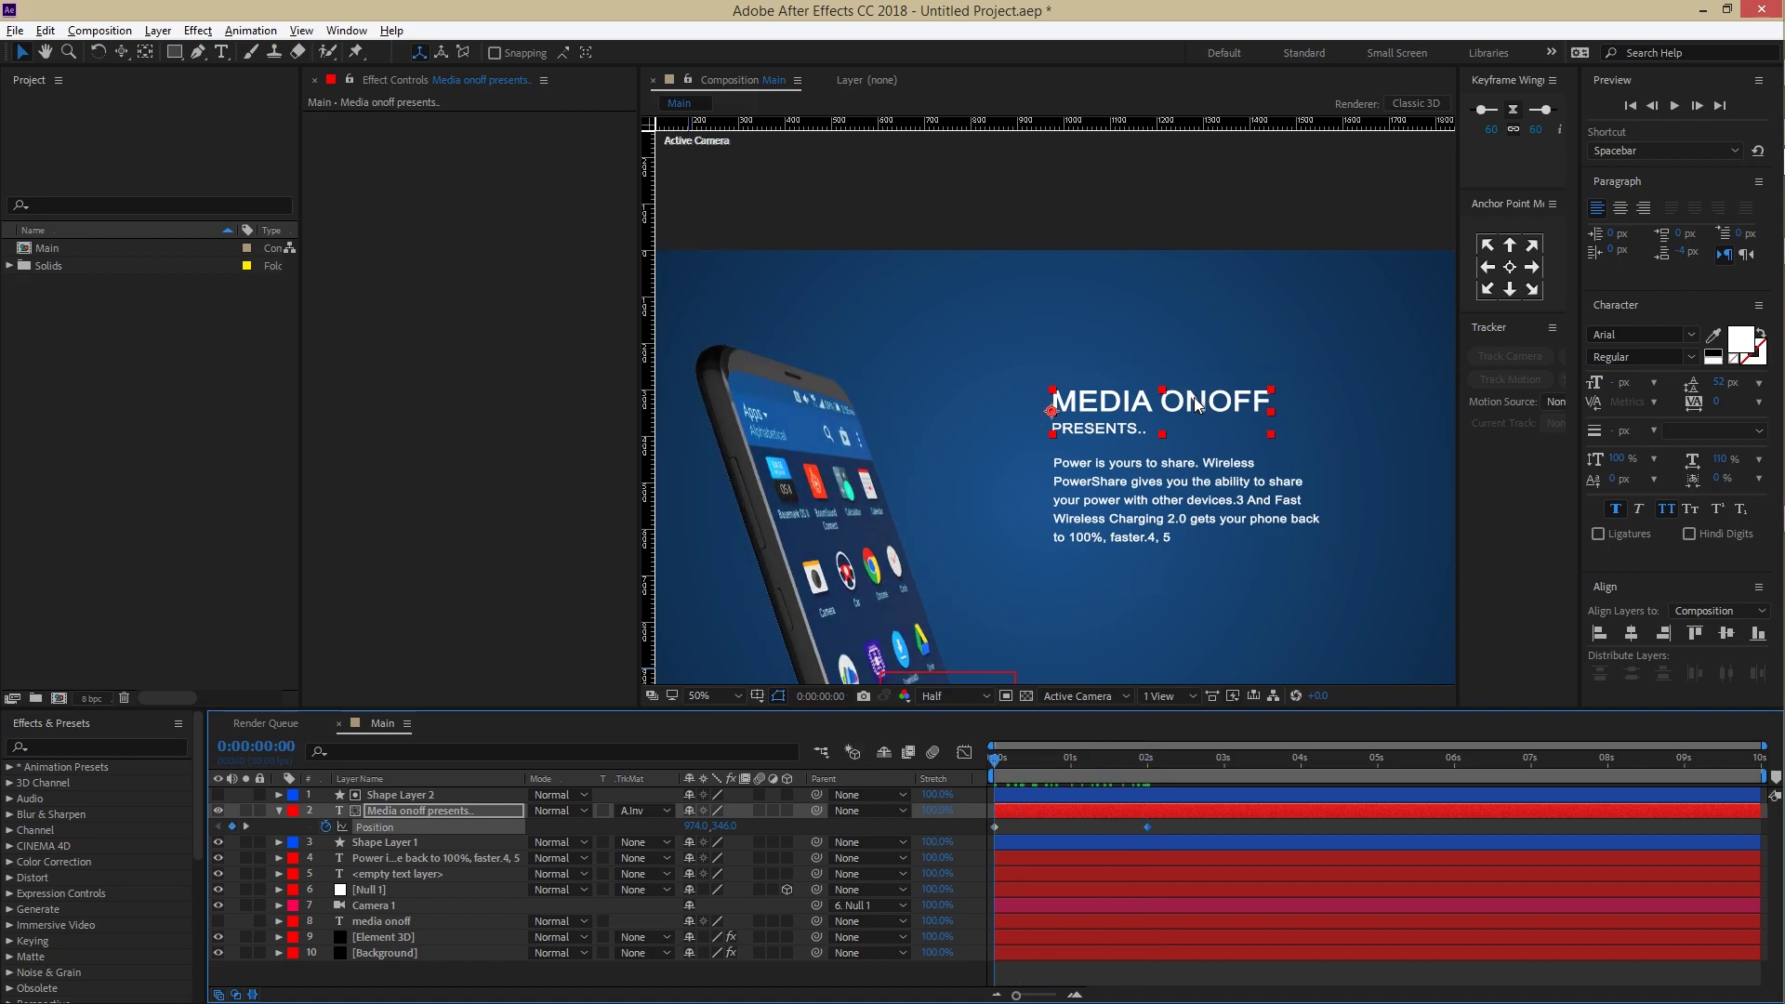
drag(1142, 398, 926, 402)
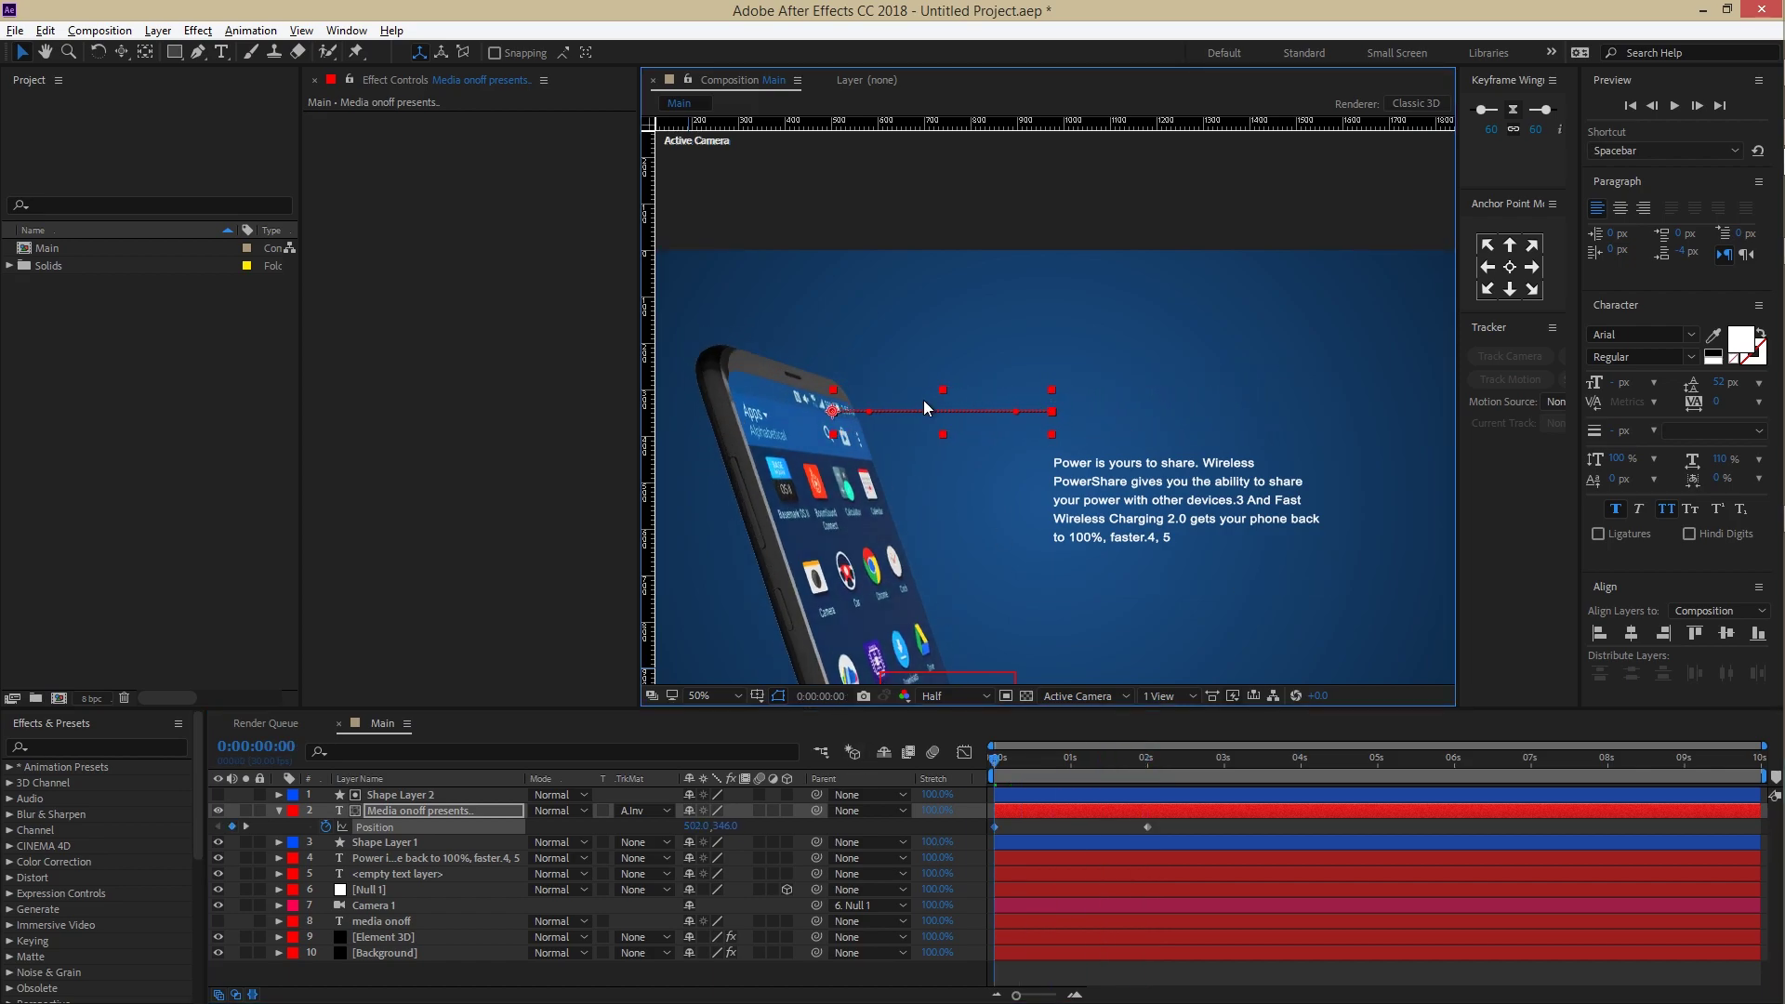
Step: Apply Easy Ease to both title Position keyframes and pull the last keyframe's influence handle toward the start in the Graph Editor
drag(1159, 831, 980, 846)
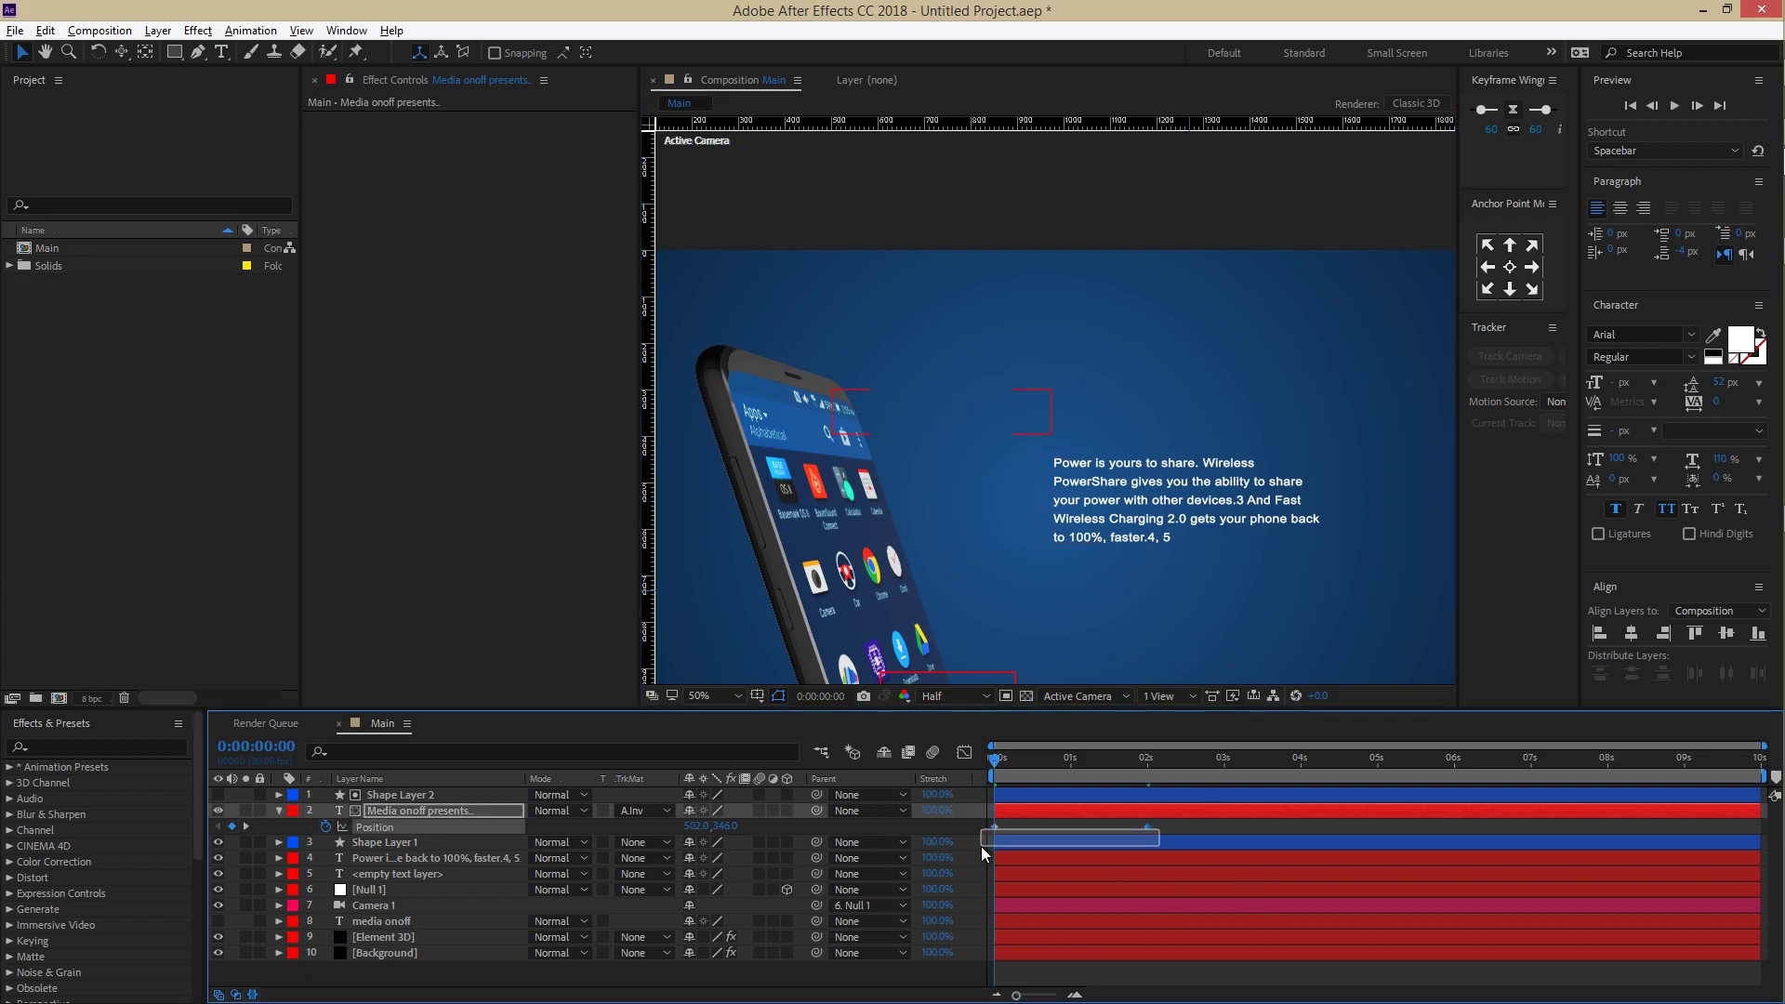
right_click(994, 826)
mouse_move(1128, 811)
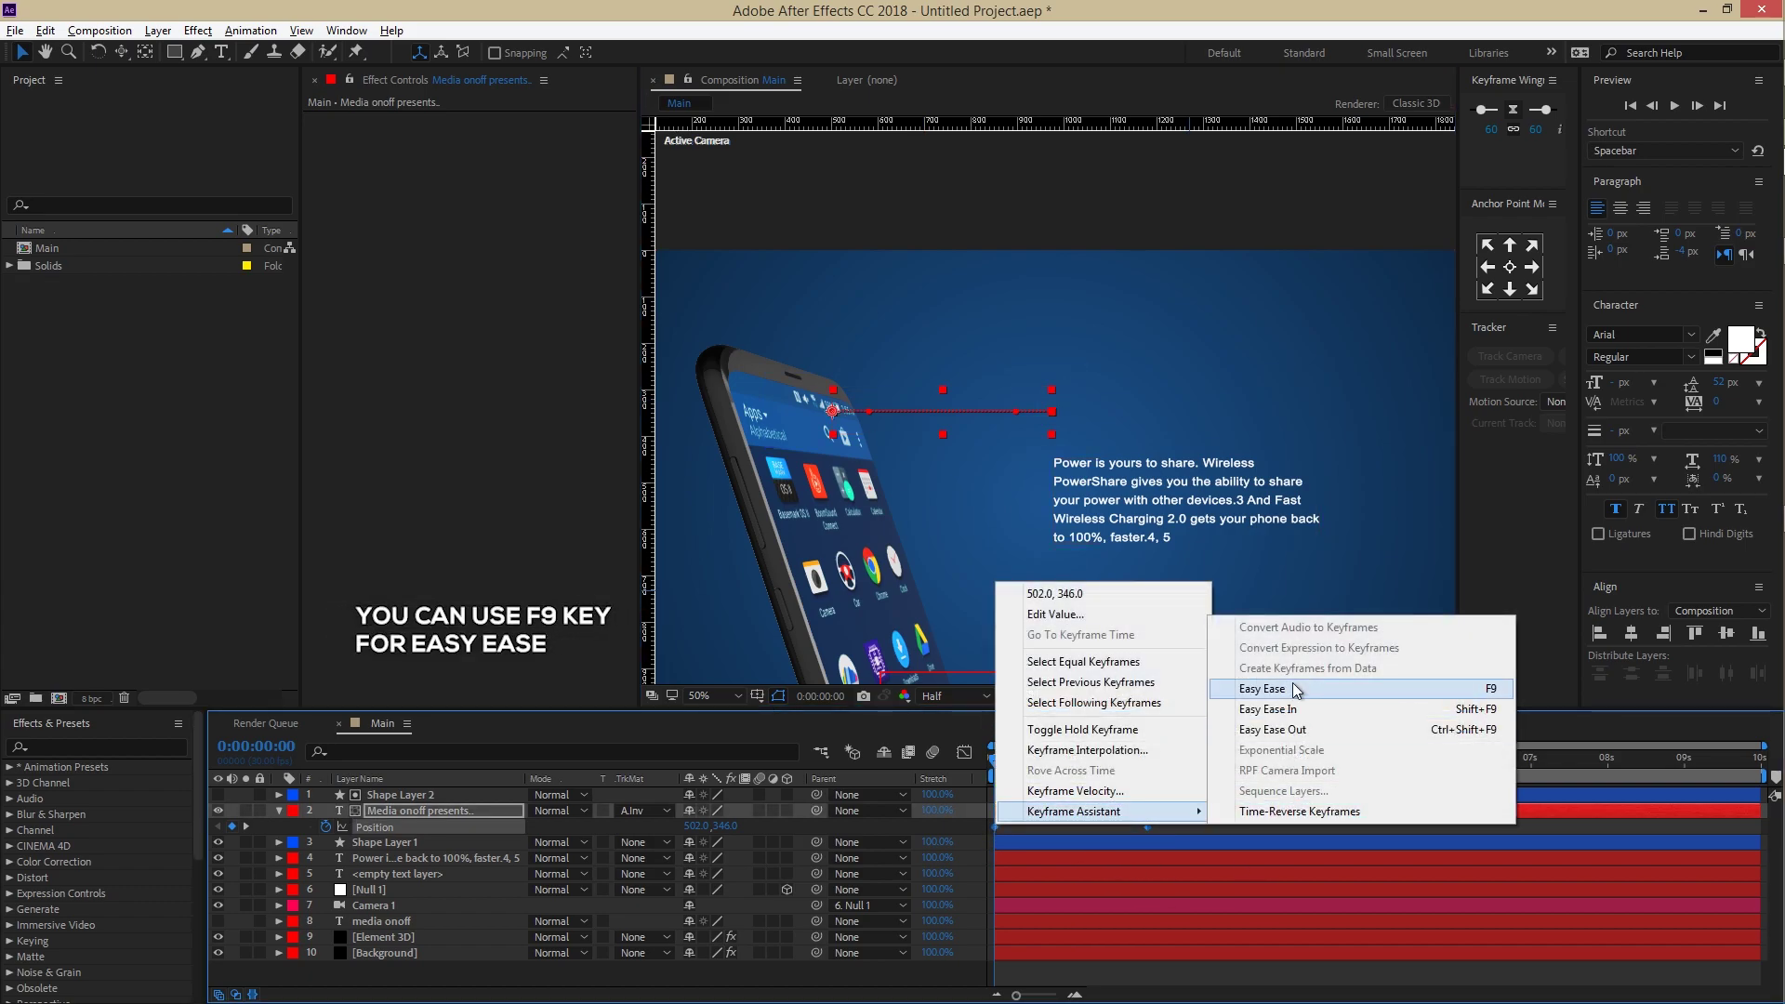
click(1219, 691)
click(964, 752)
drag(1128, 957, 1069, 950)
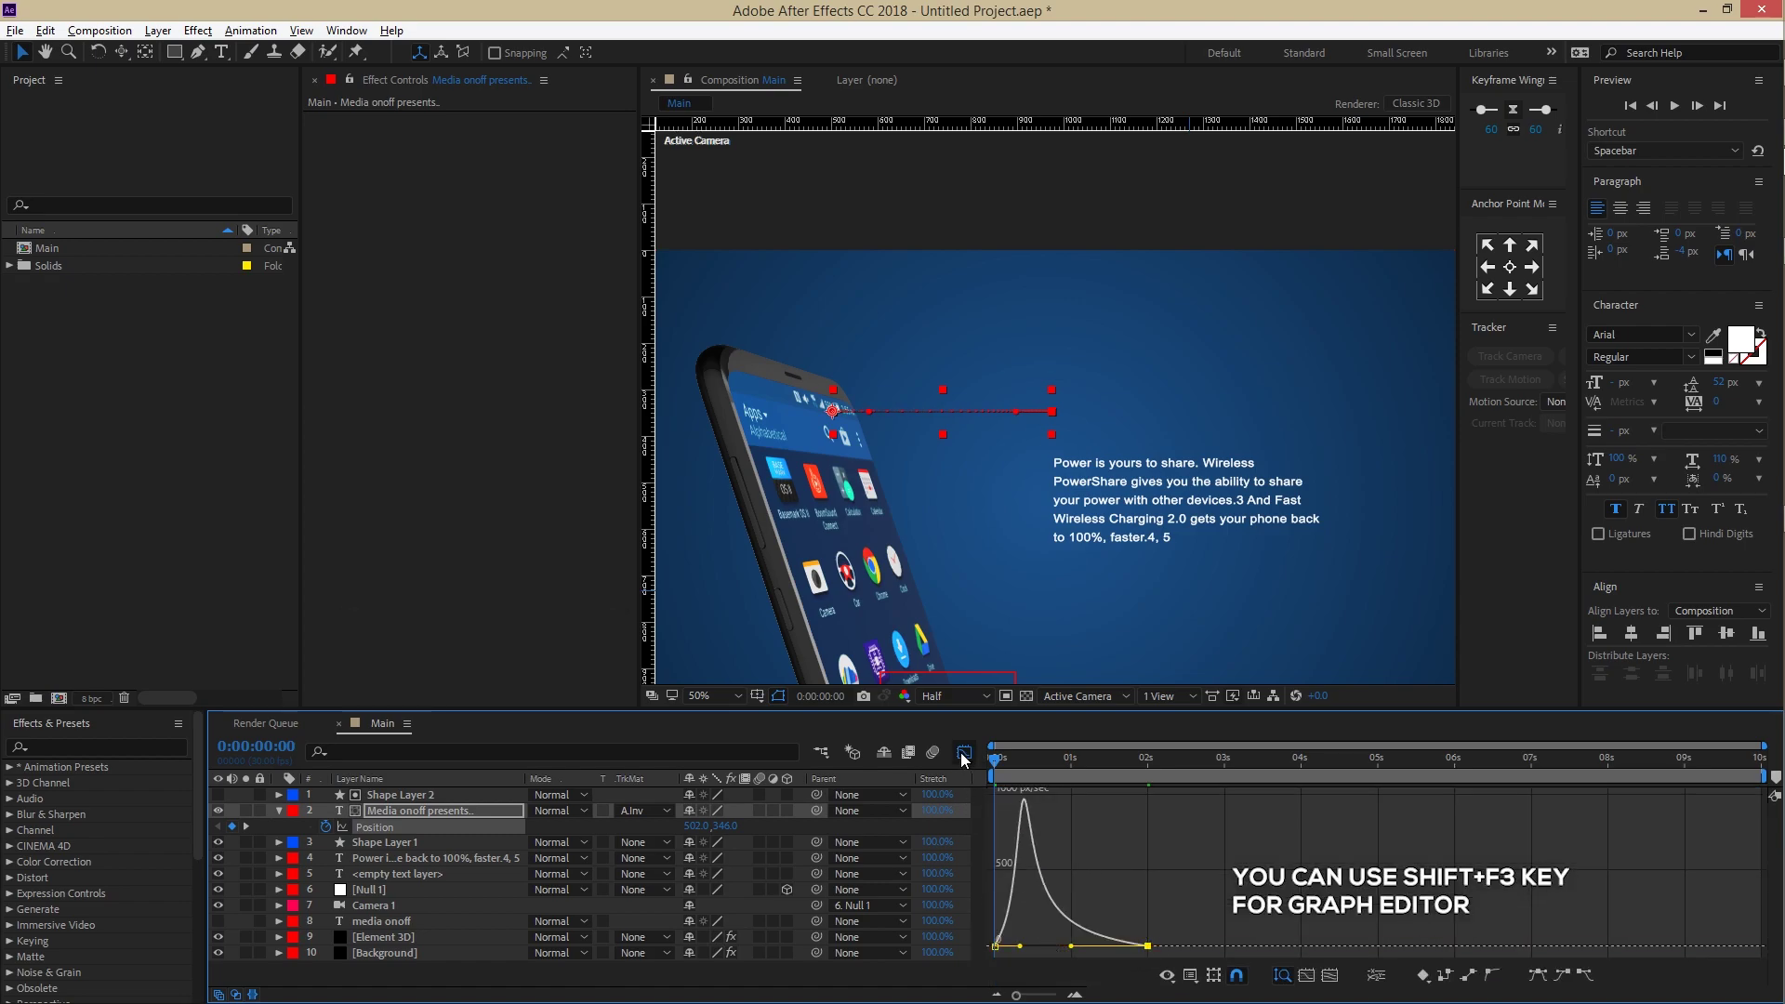
click(964, 752)
Step: Preview the title reveal and shift the title layer slightly later in the timeline
key(space)
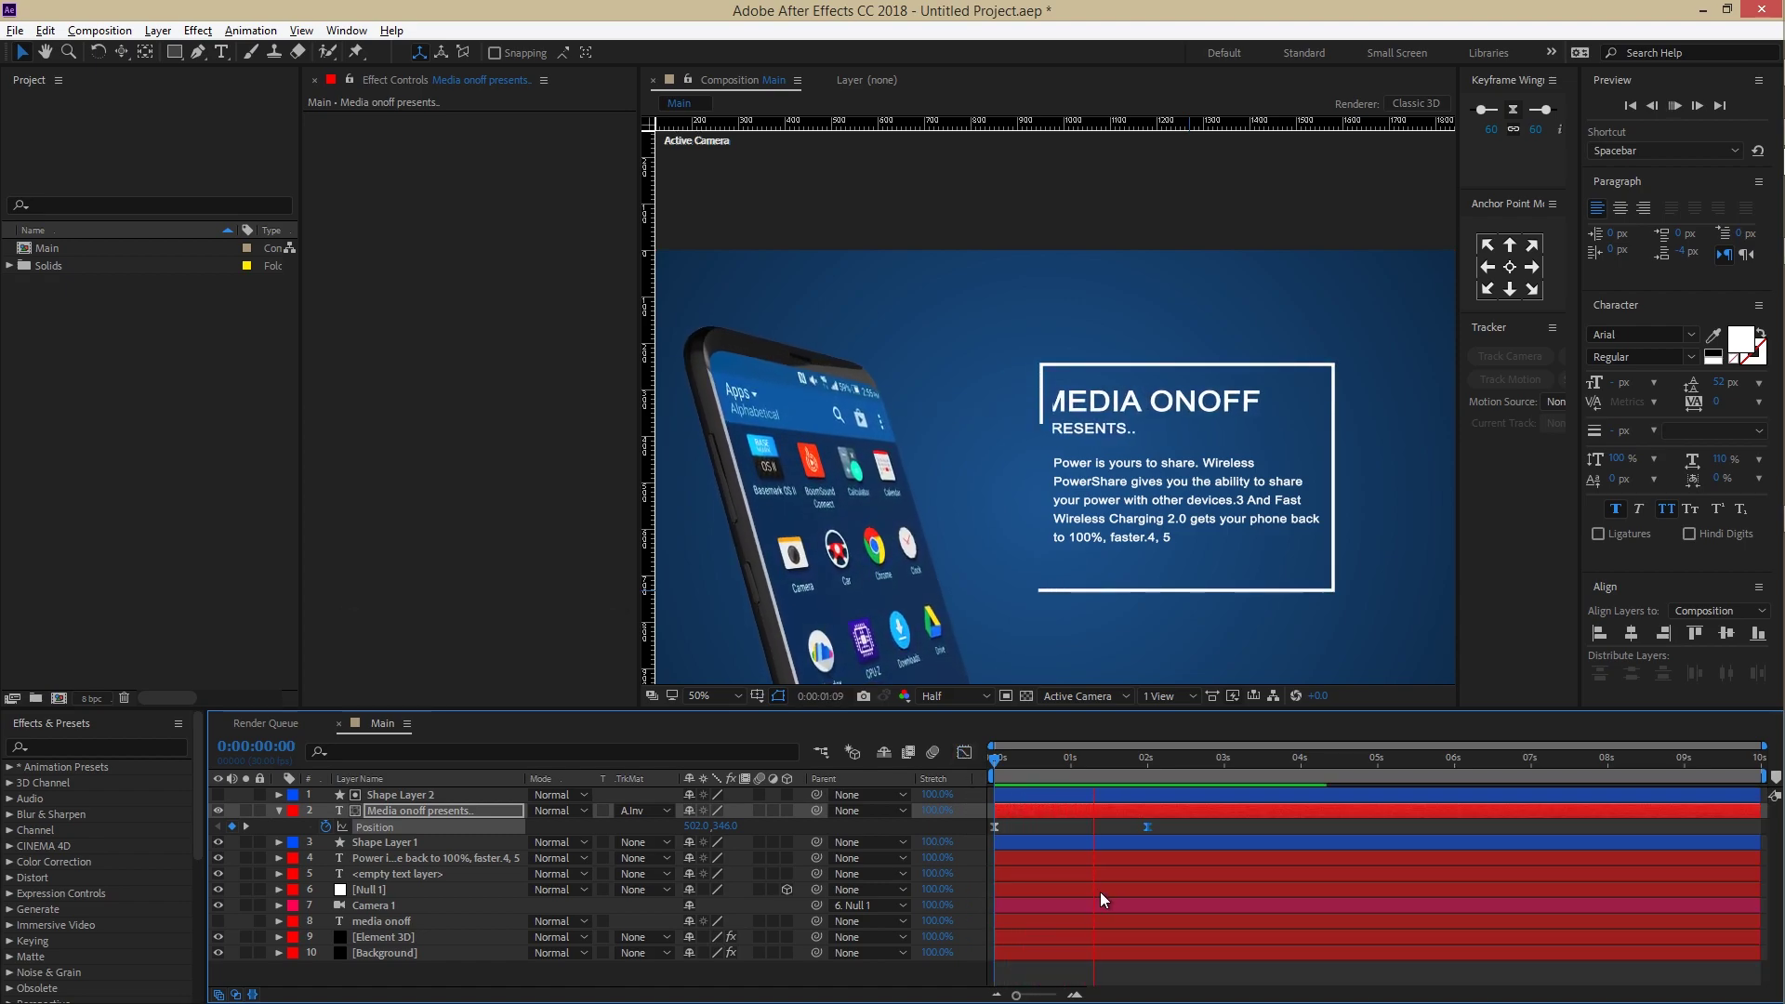
key(space)
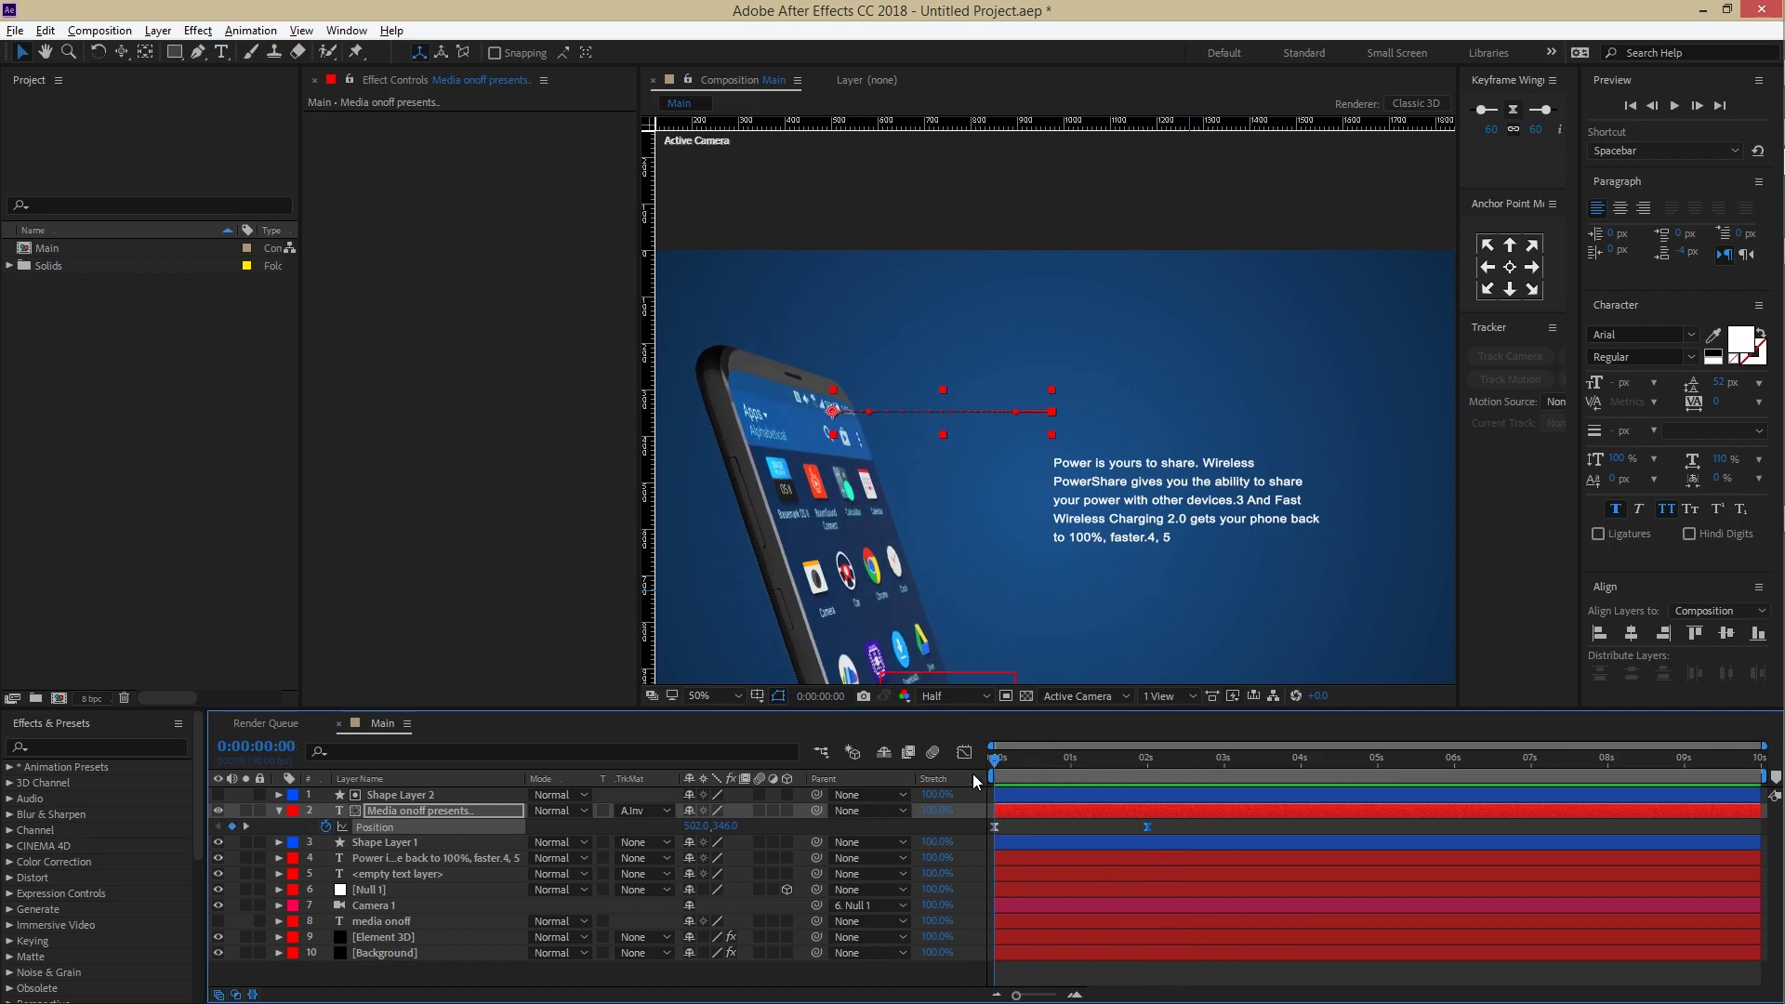
key(space)
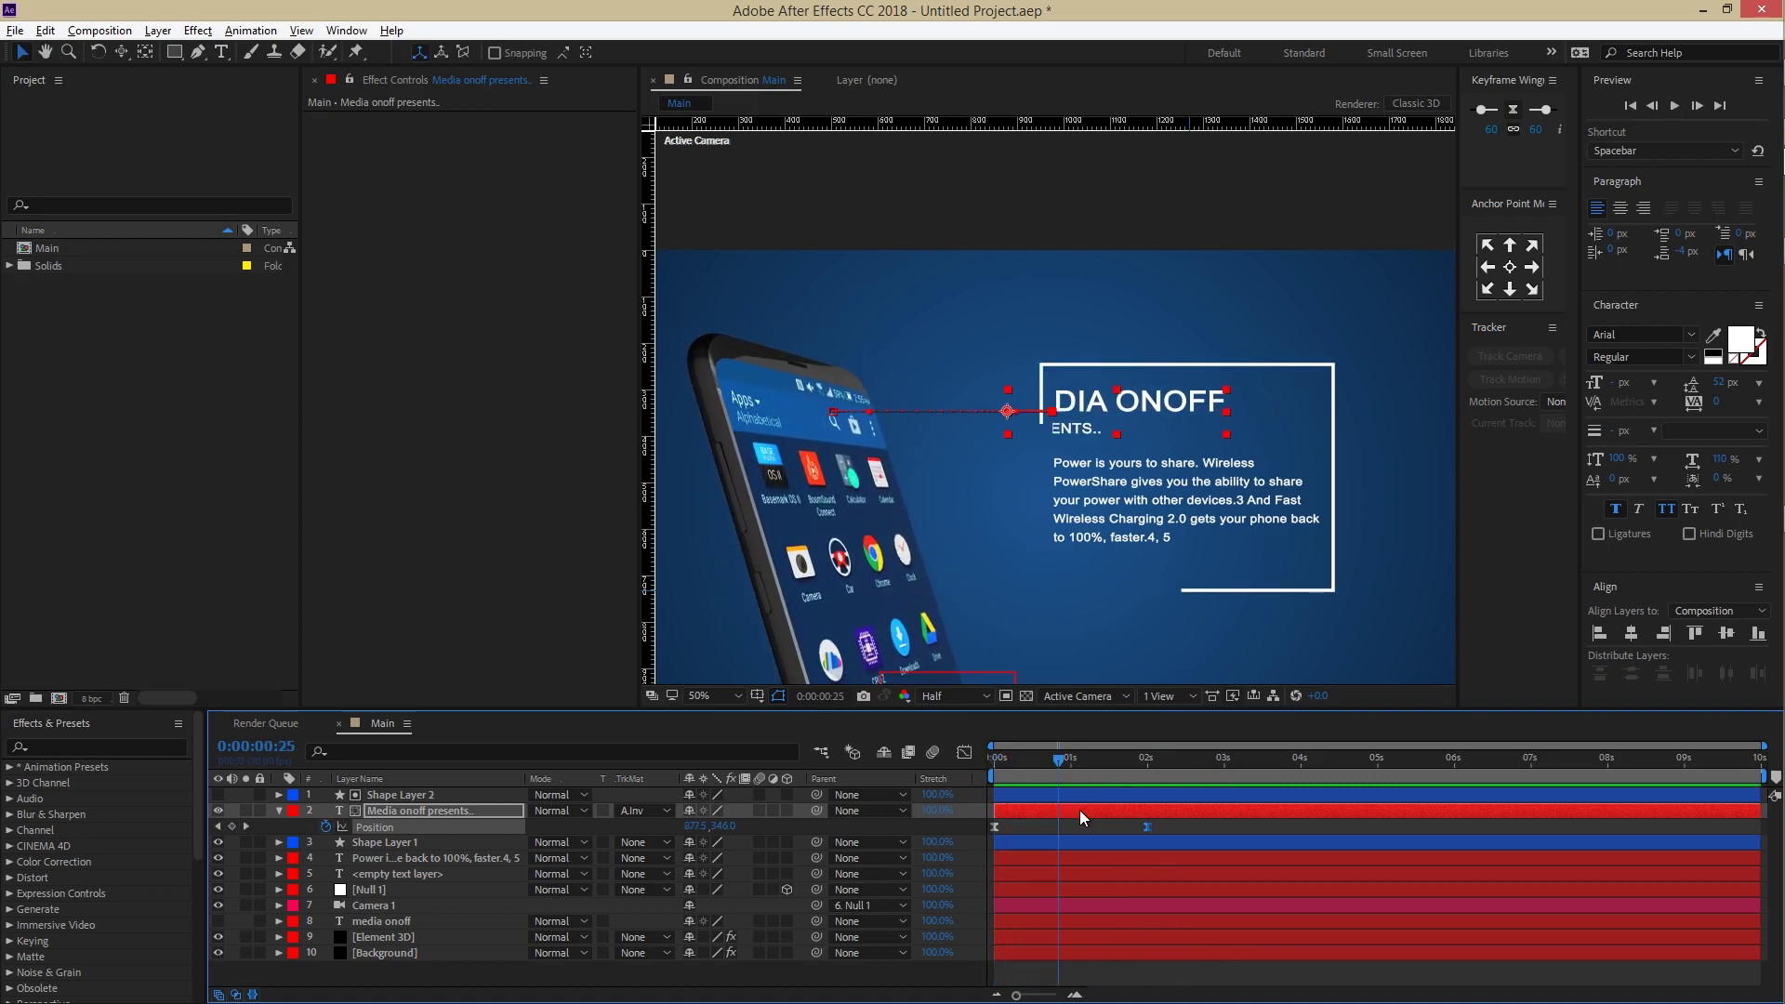
key(space)
drag(1008, 812, 1010, 812)
key(space)
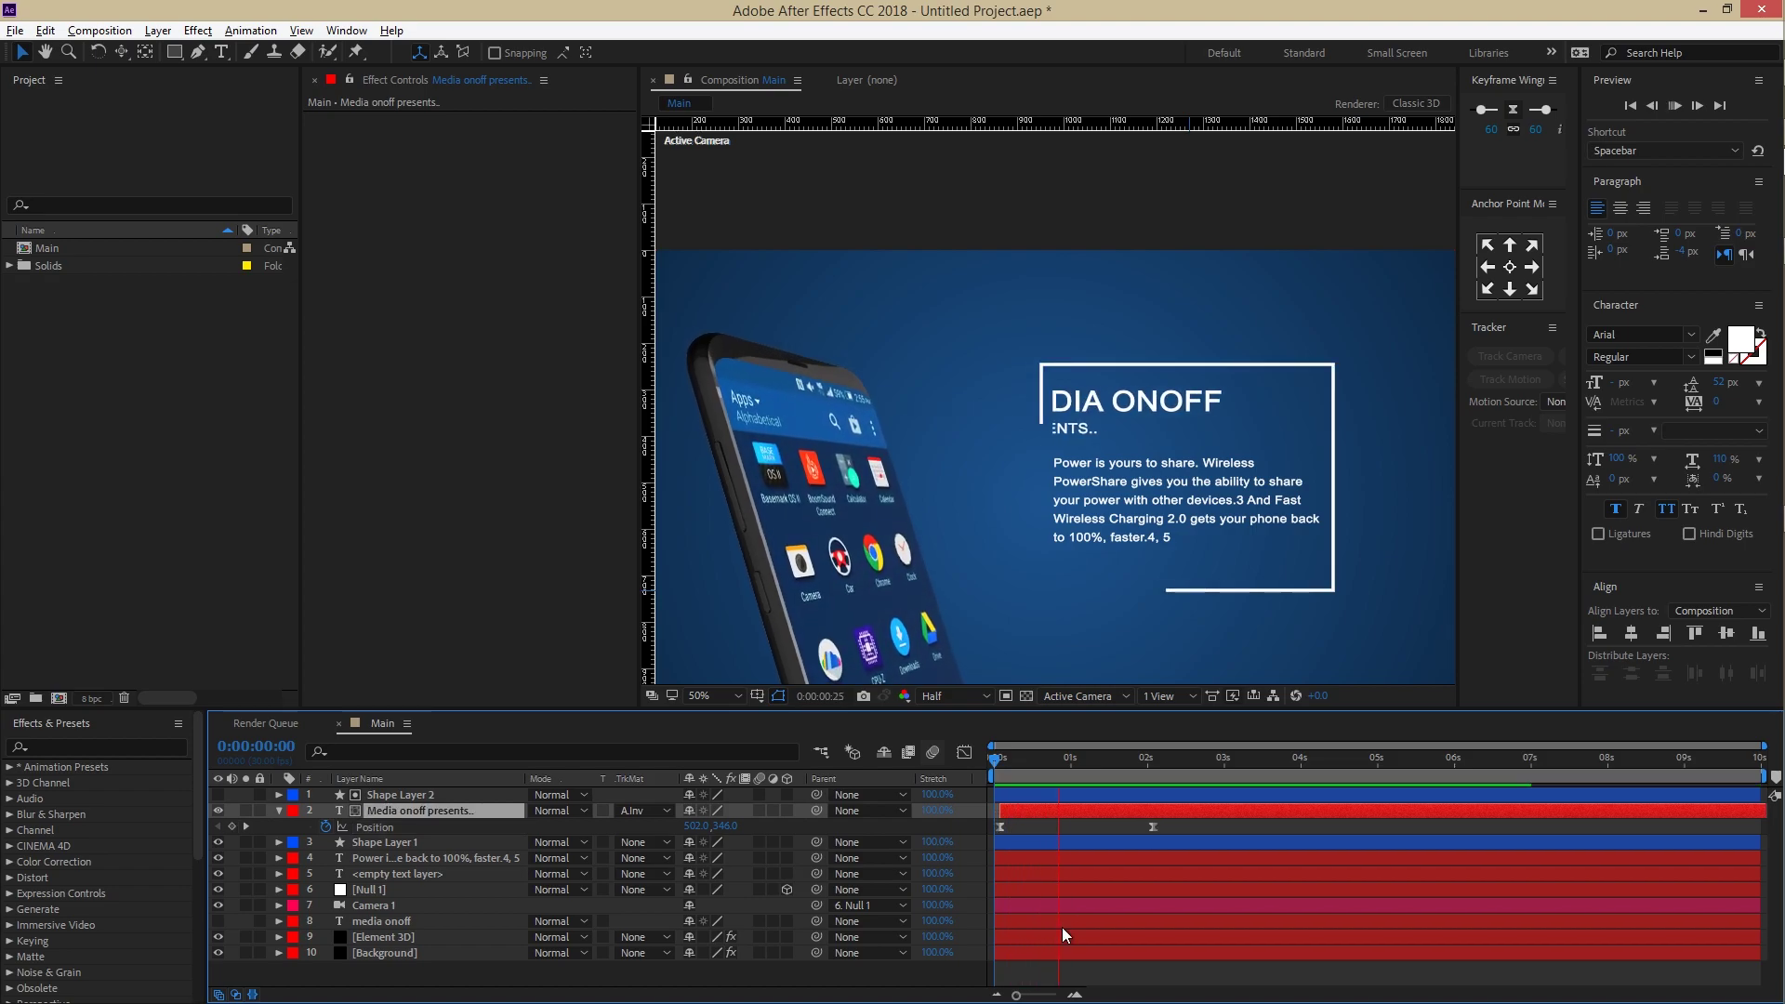
Step: Return the playhead to 0 seconds, collapse the title layer and delete the empty text layer
drag(1095, 753, 957, 761)
click(278, 809)
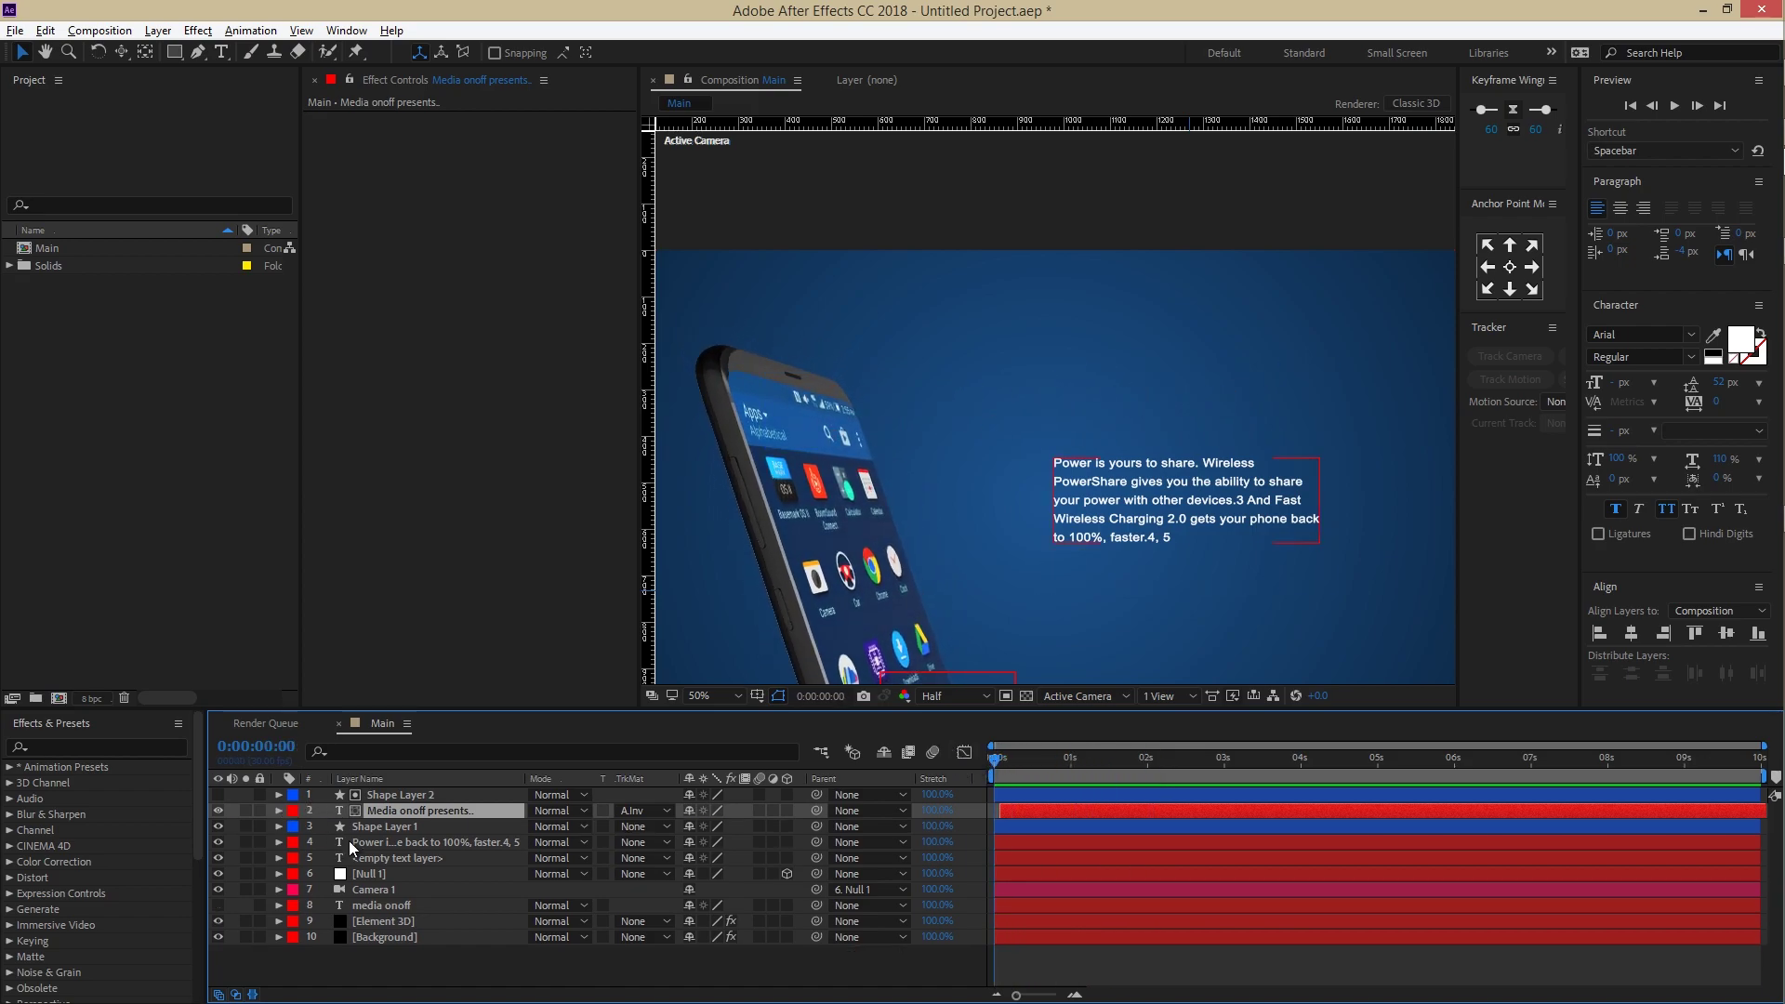
click(398, 862)
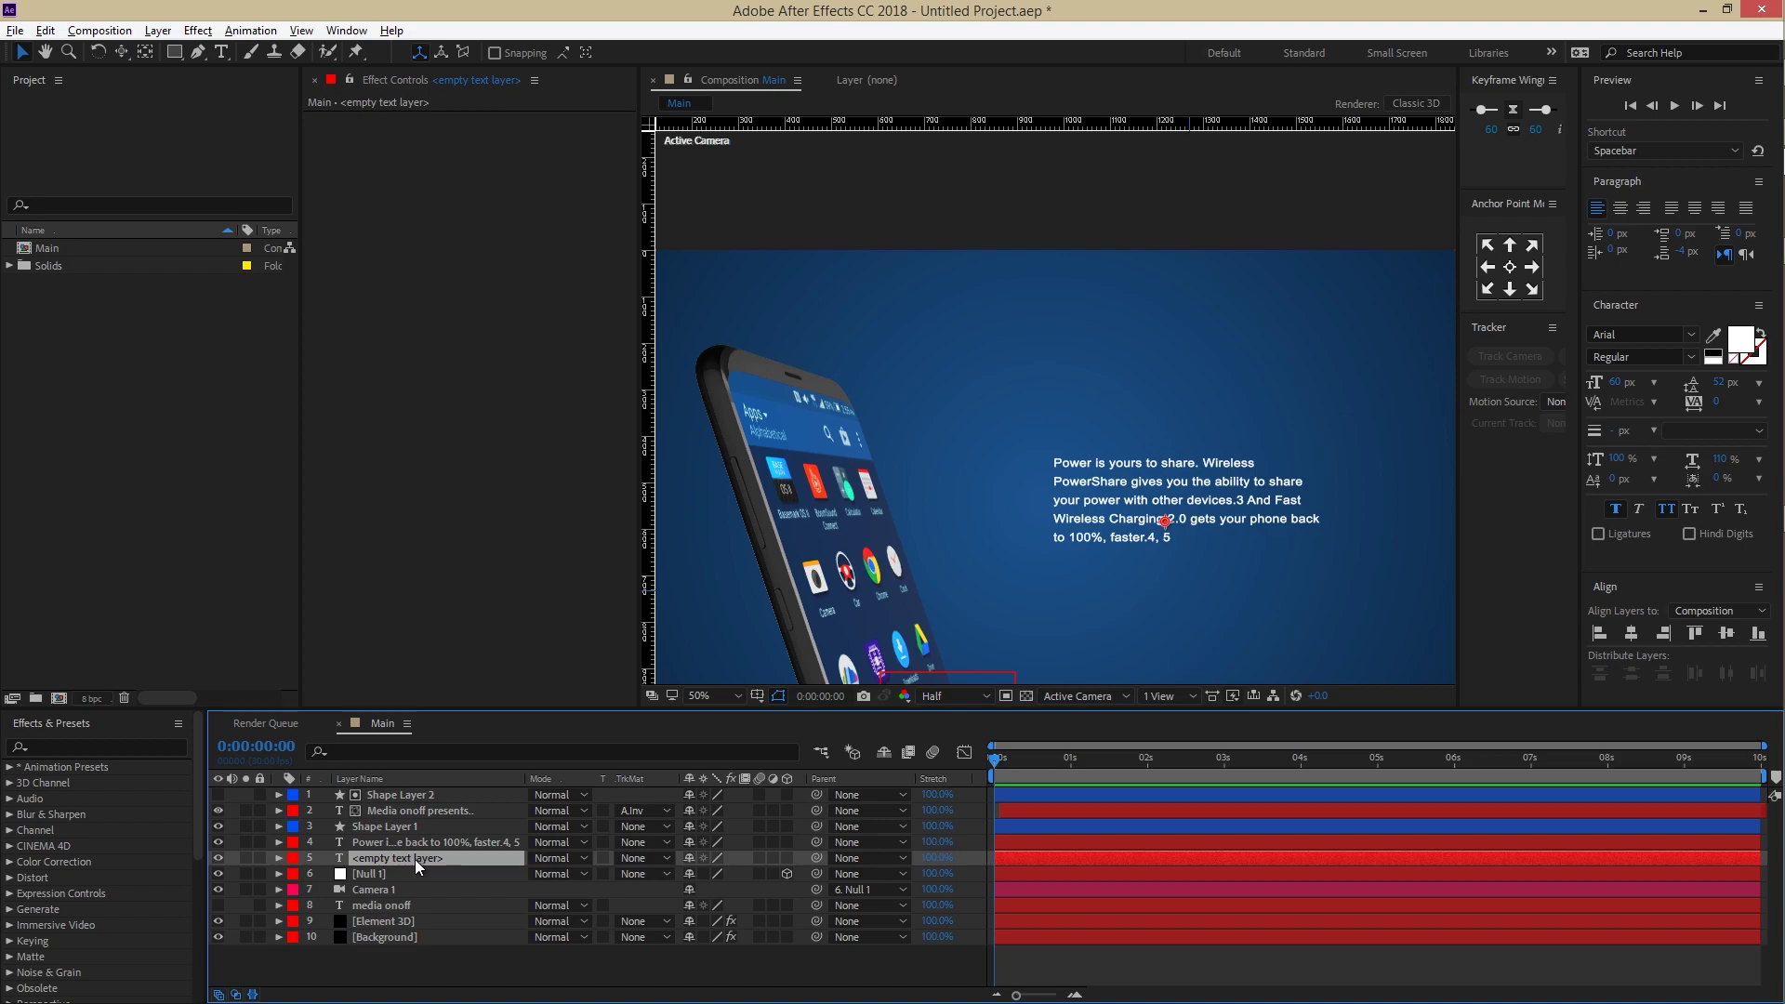
key(Delete)
Step: Select the "Power is yours to share" paragraph layer and open the quick effect search for it
click(428, 842)
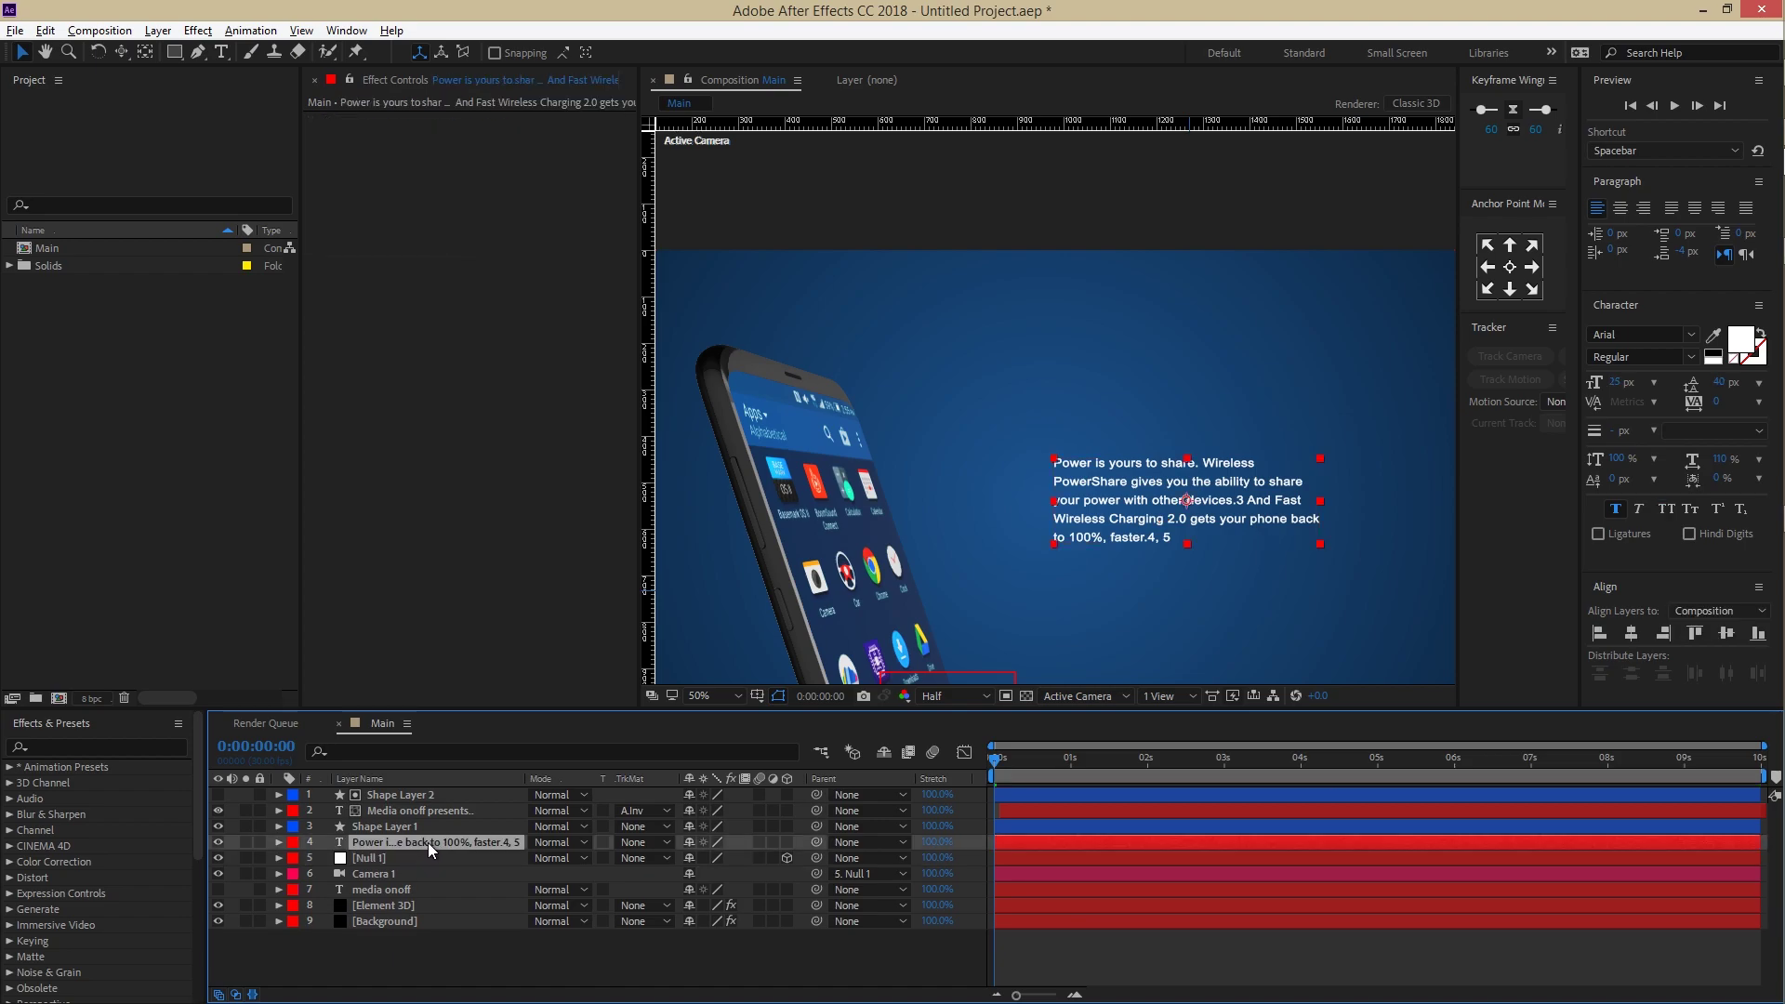
key(ctrl+space)
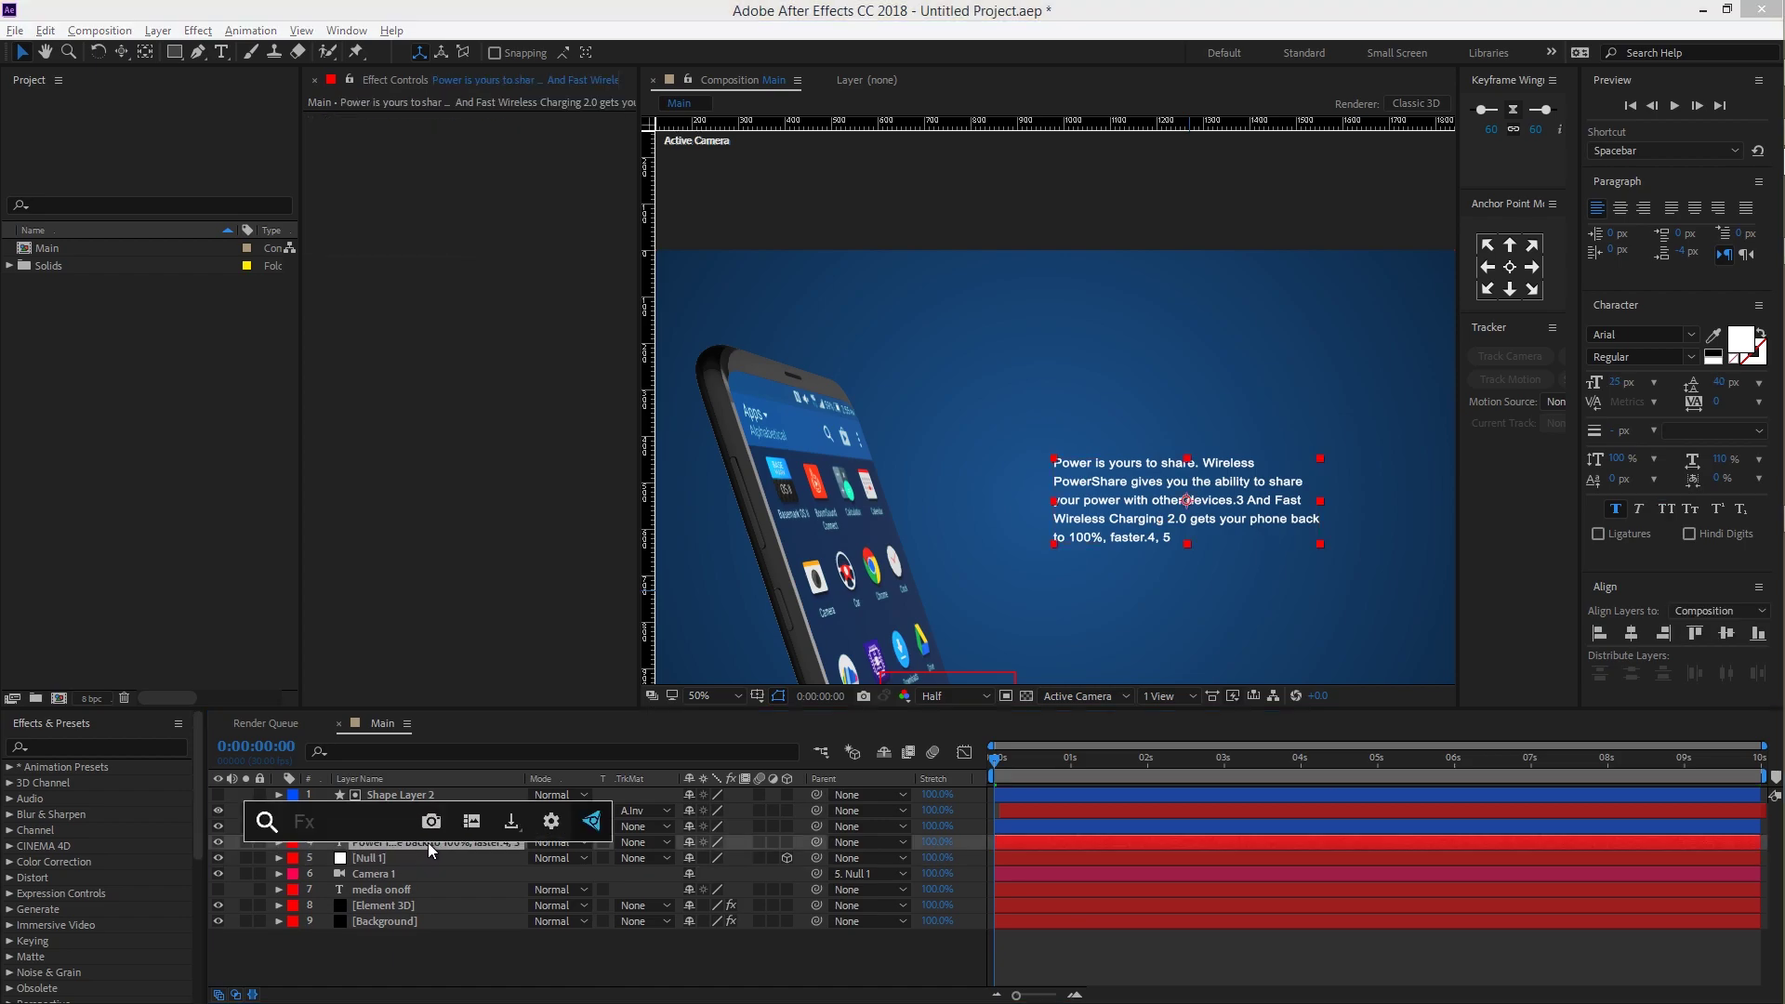
text(fade)
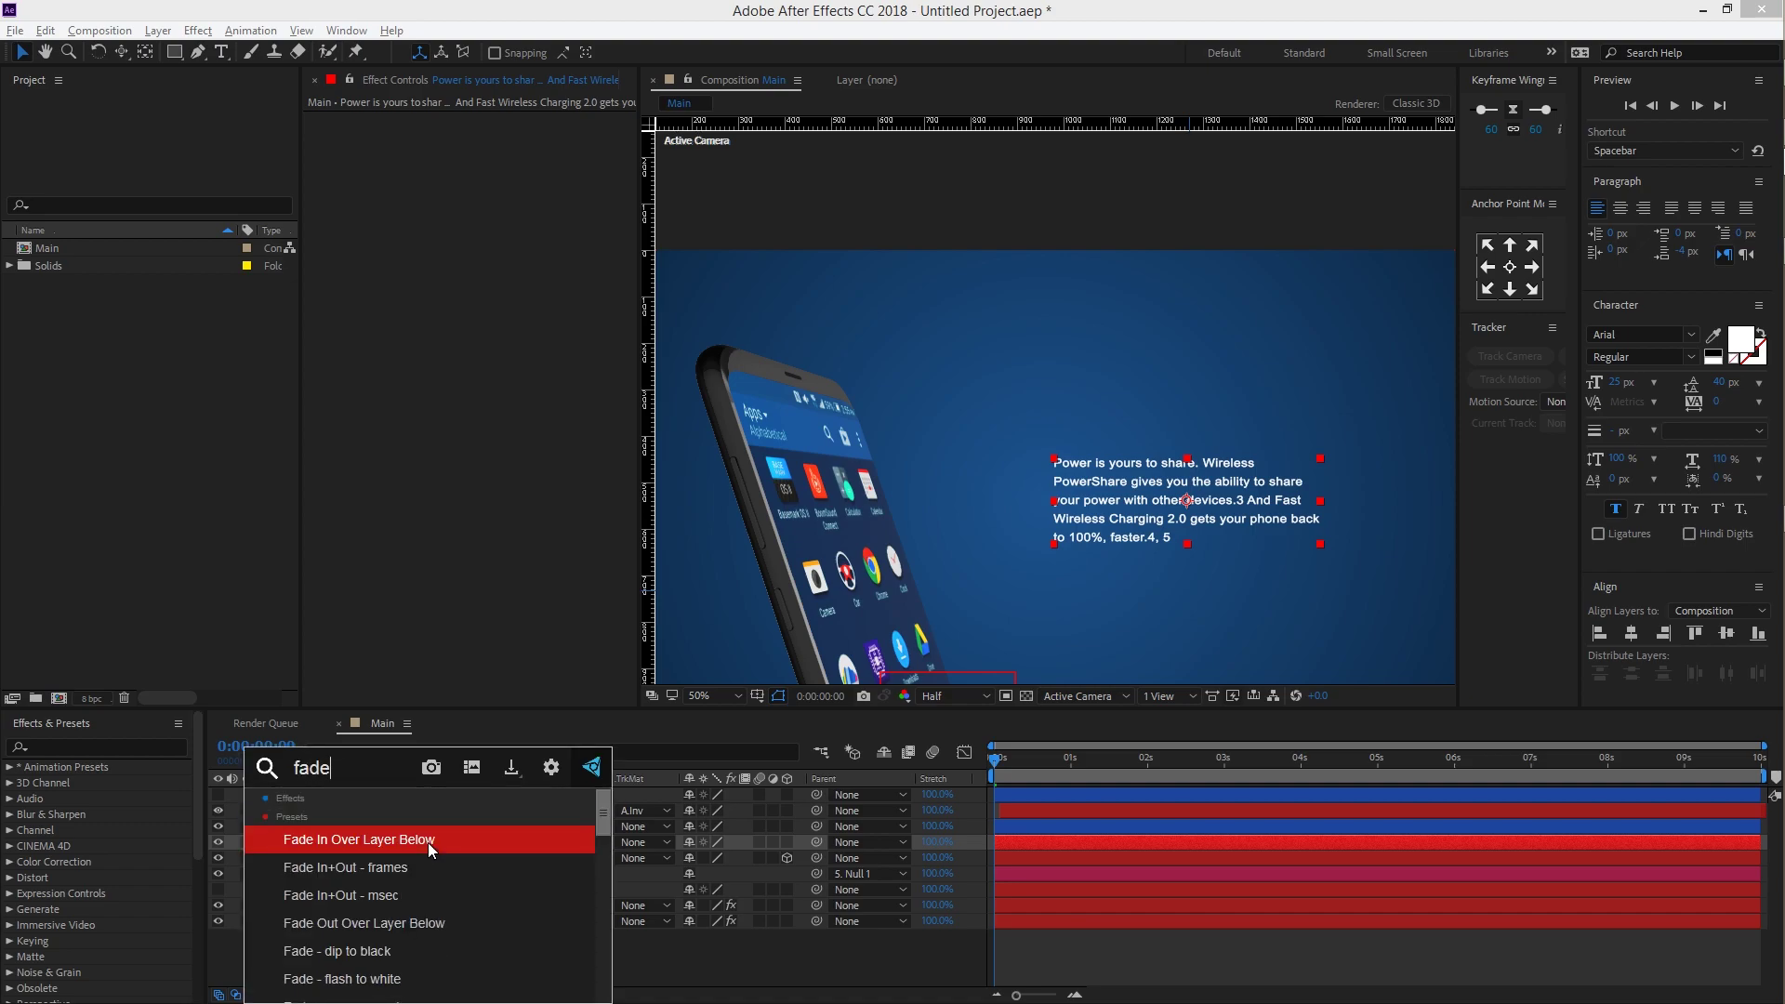
key(BackSpace)
key(BackSpace)
key(BackSpace)
key(BackSpace)
Step: Search for "rando", apply the Random Fade Up preset to the paragraph text from 0 seconds, and preview the animation
text(ra)
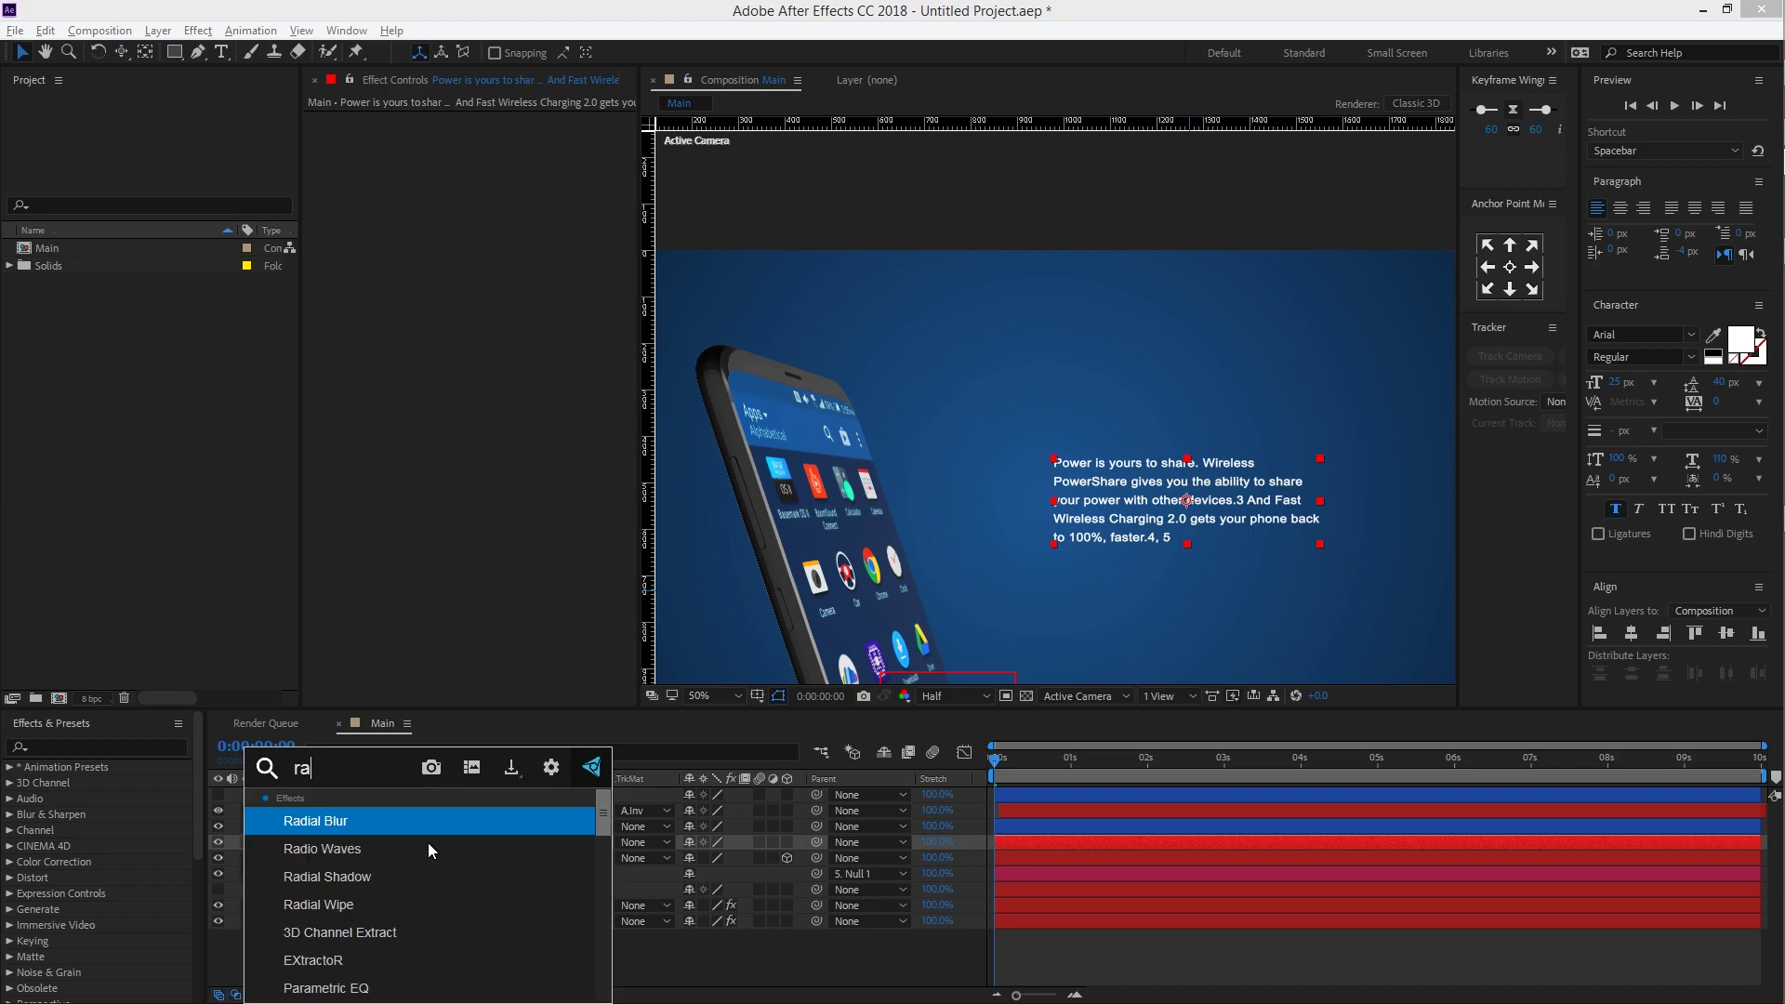
text(ndo)
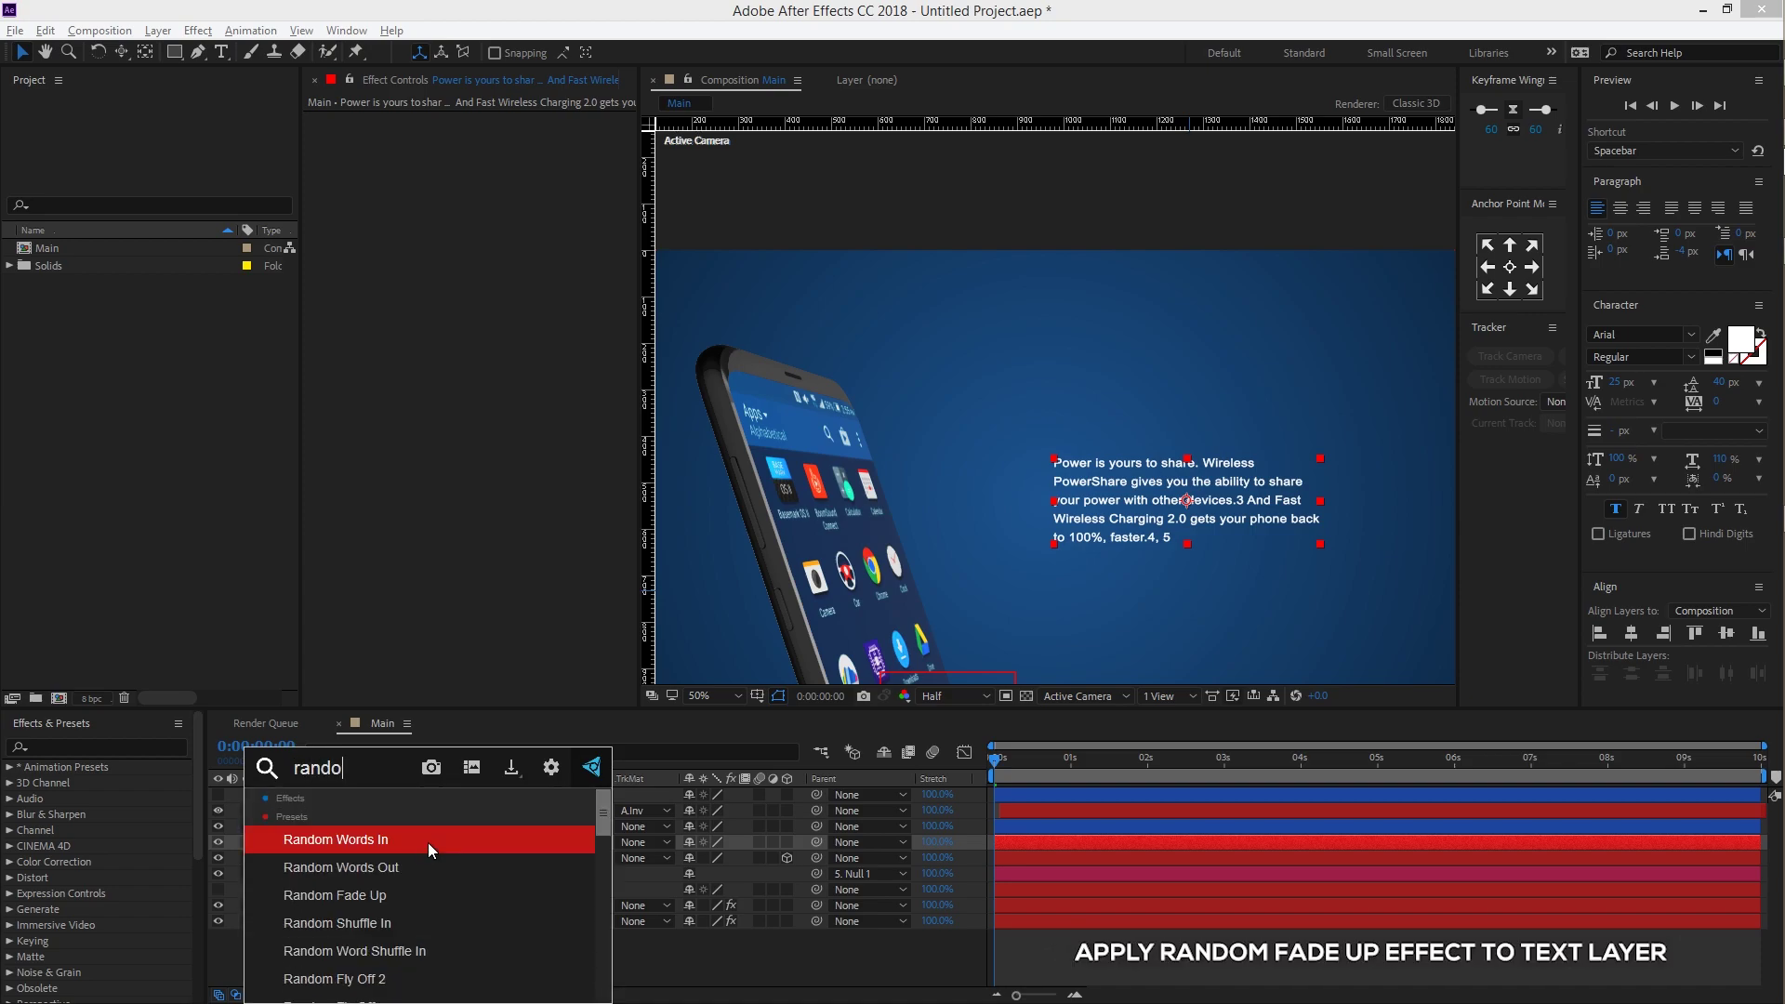
key(Down)
key(Down)
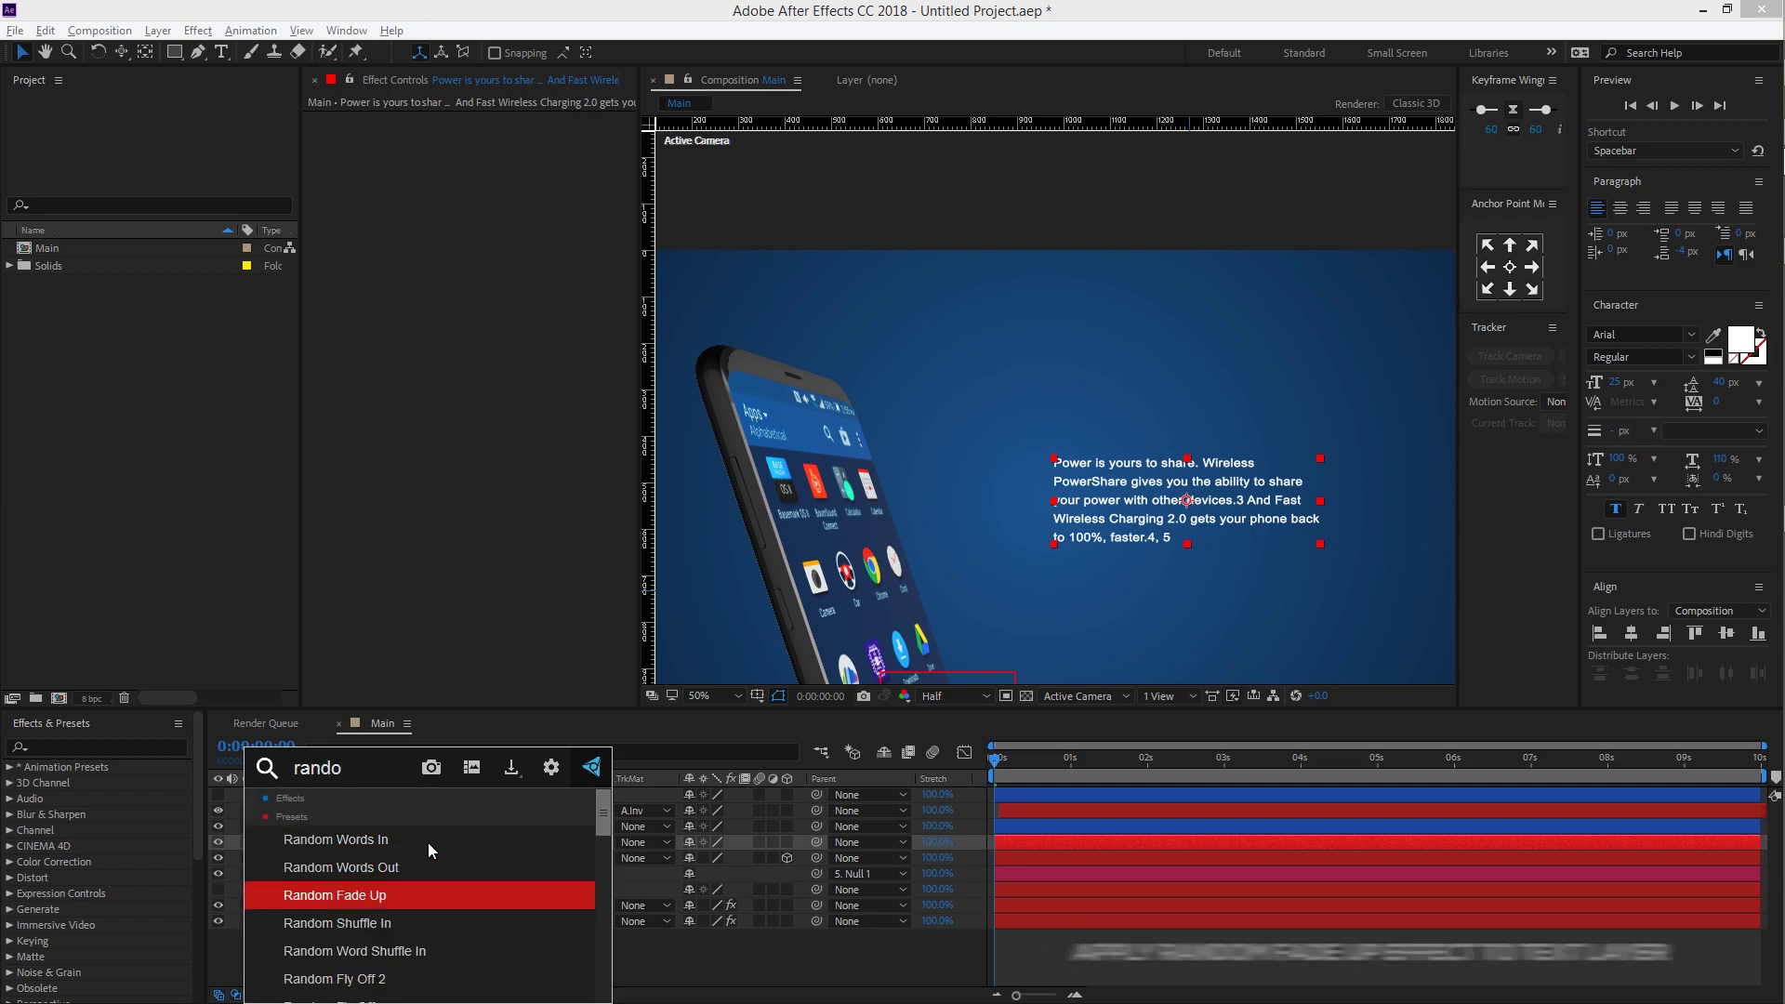
key(Return)
key(space)
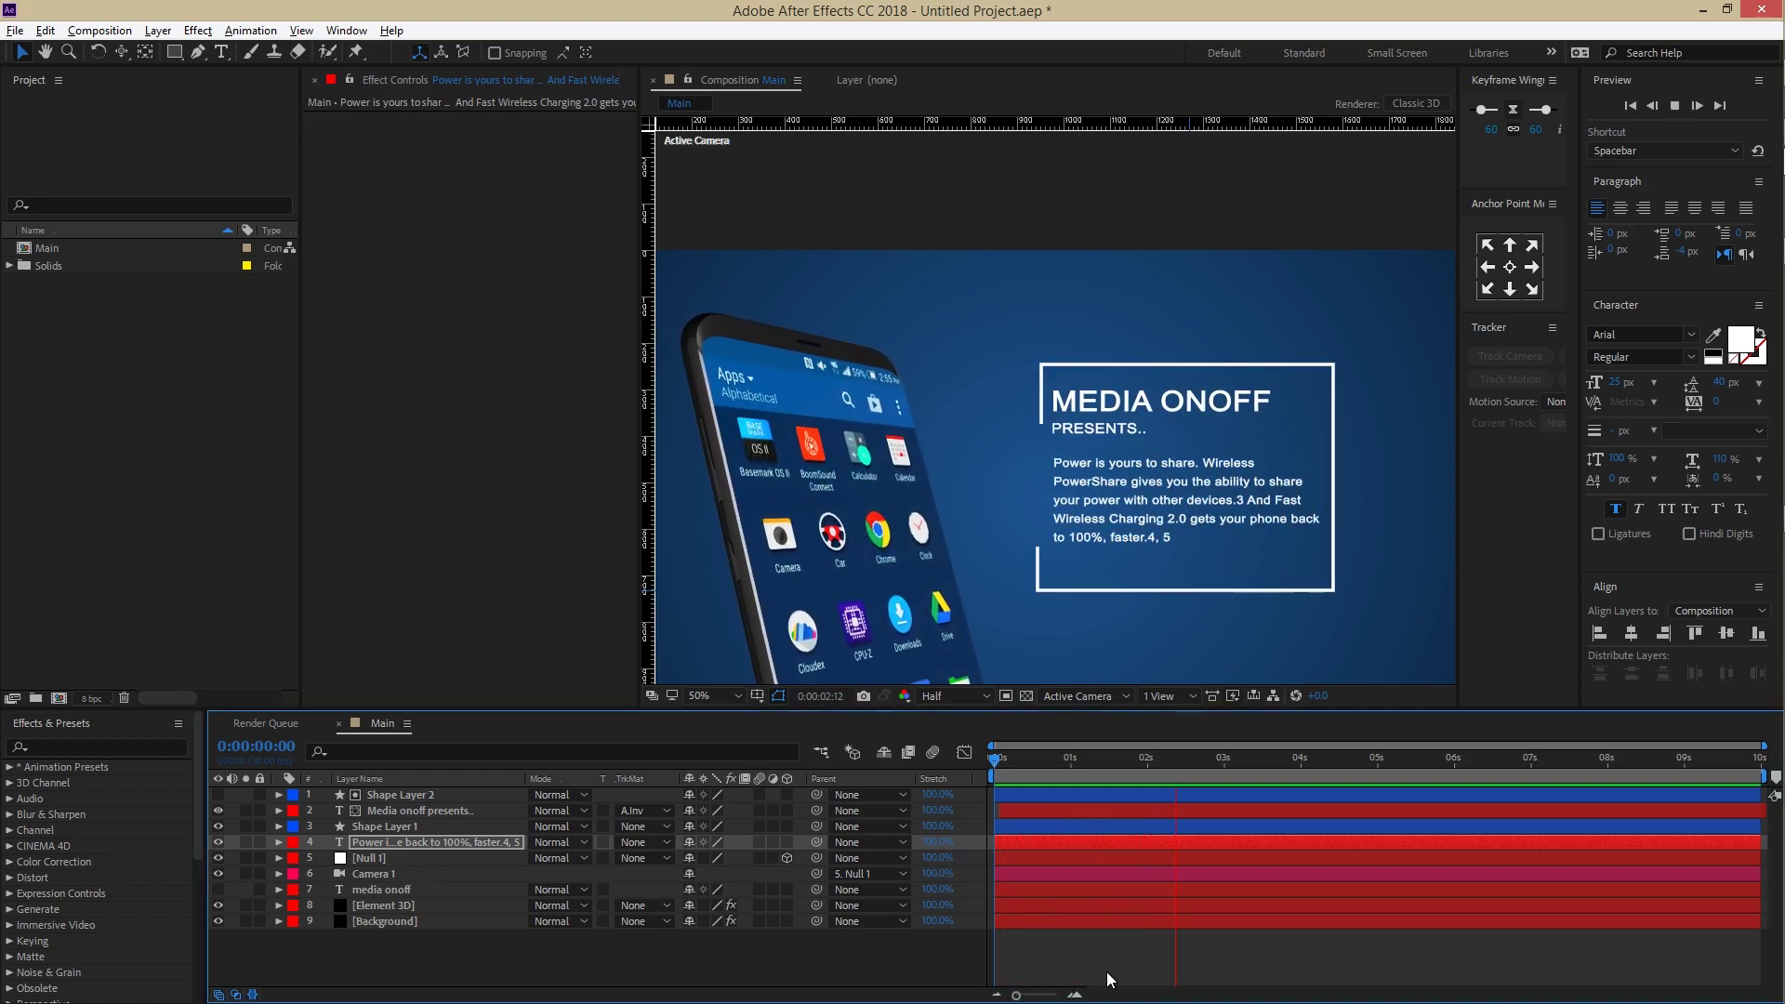
Step: Fit the composition view up to 100%, end the work area at 5 seconds, and preview the animation
key(space)
click(714, 695)
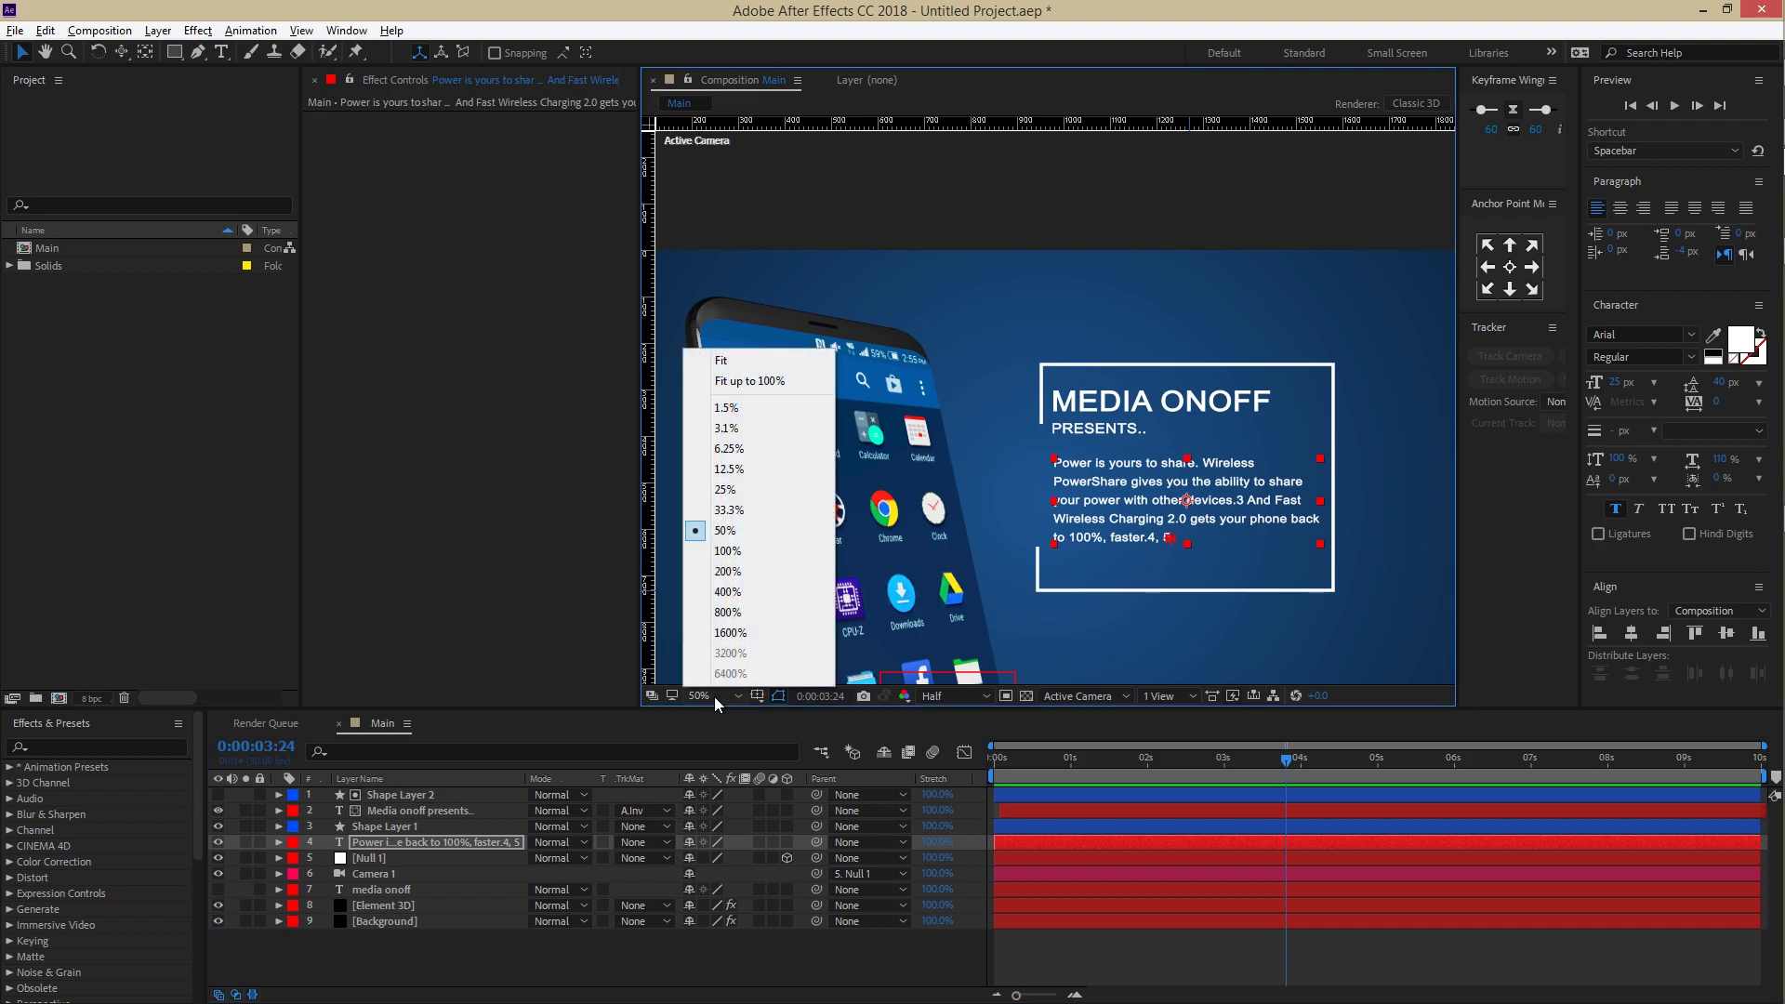
click(739, 384)
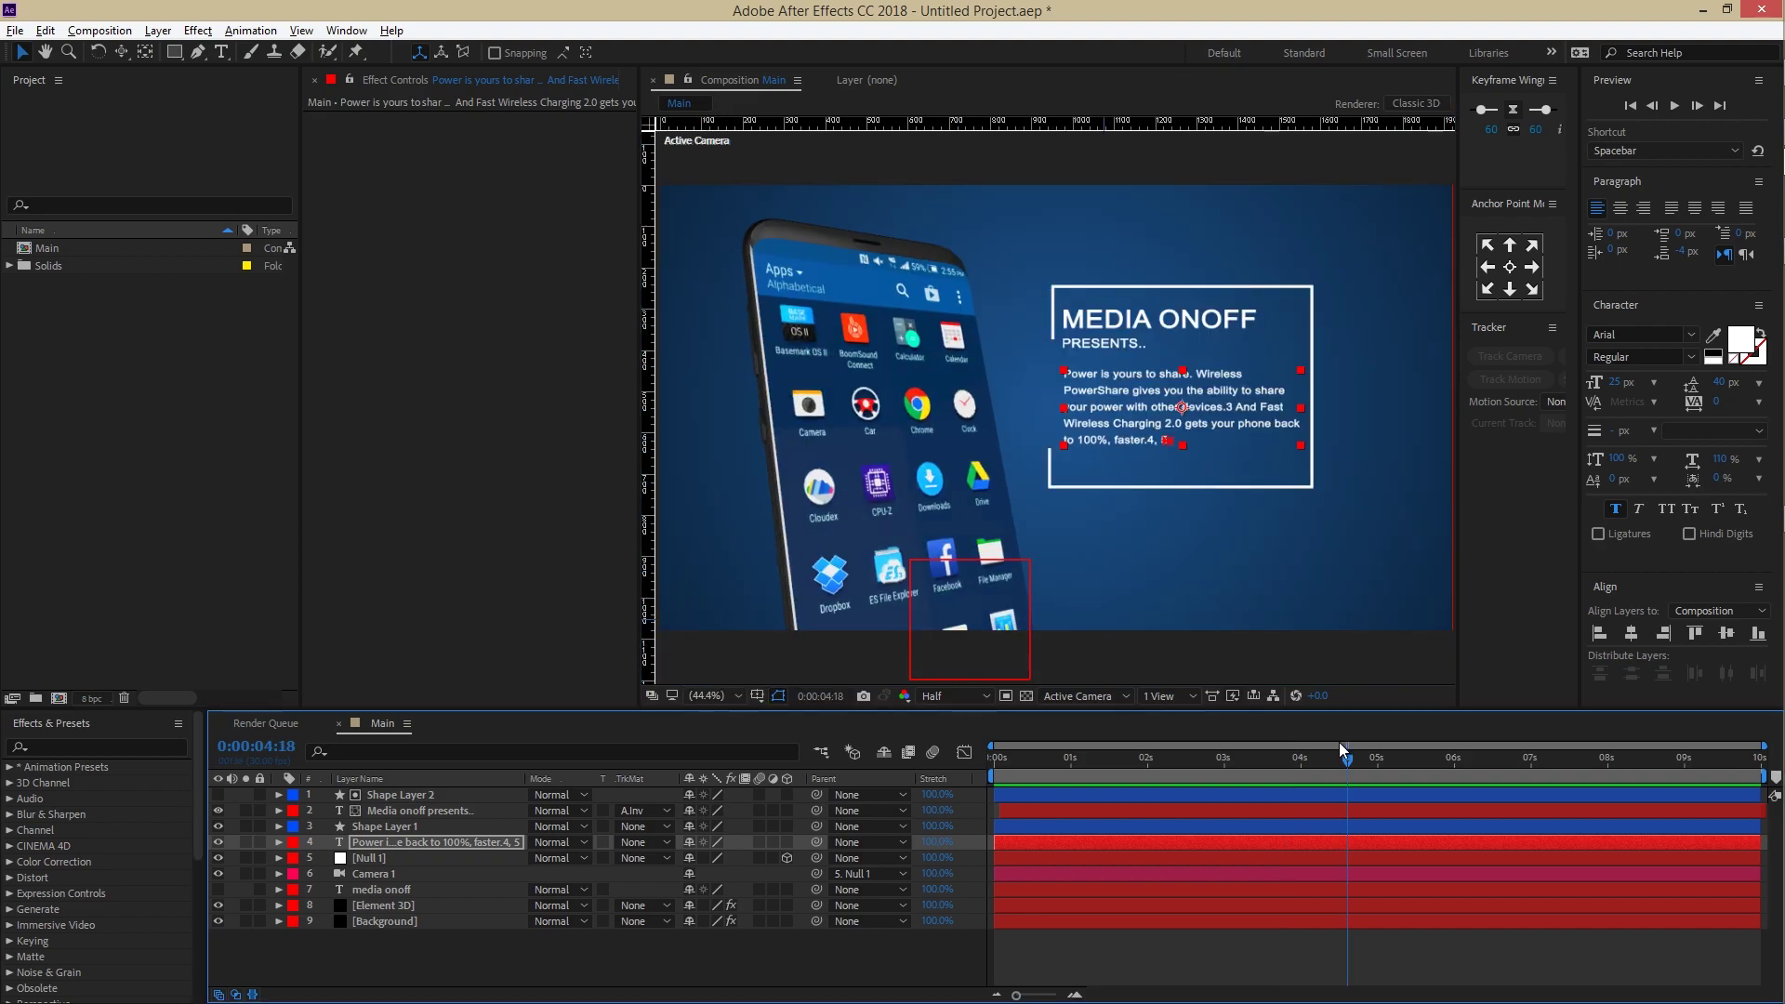
drag(1346, 761, 1376, 775)
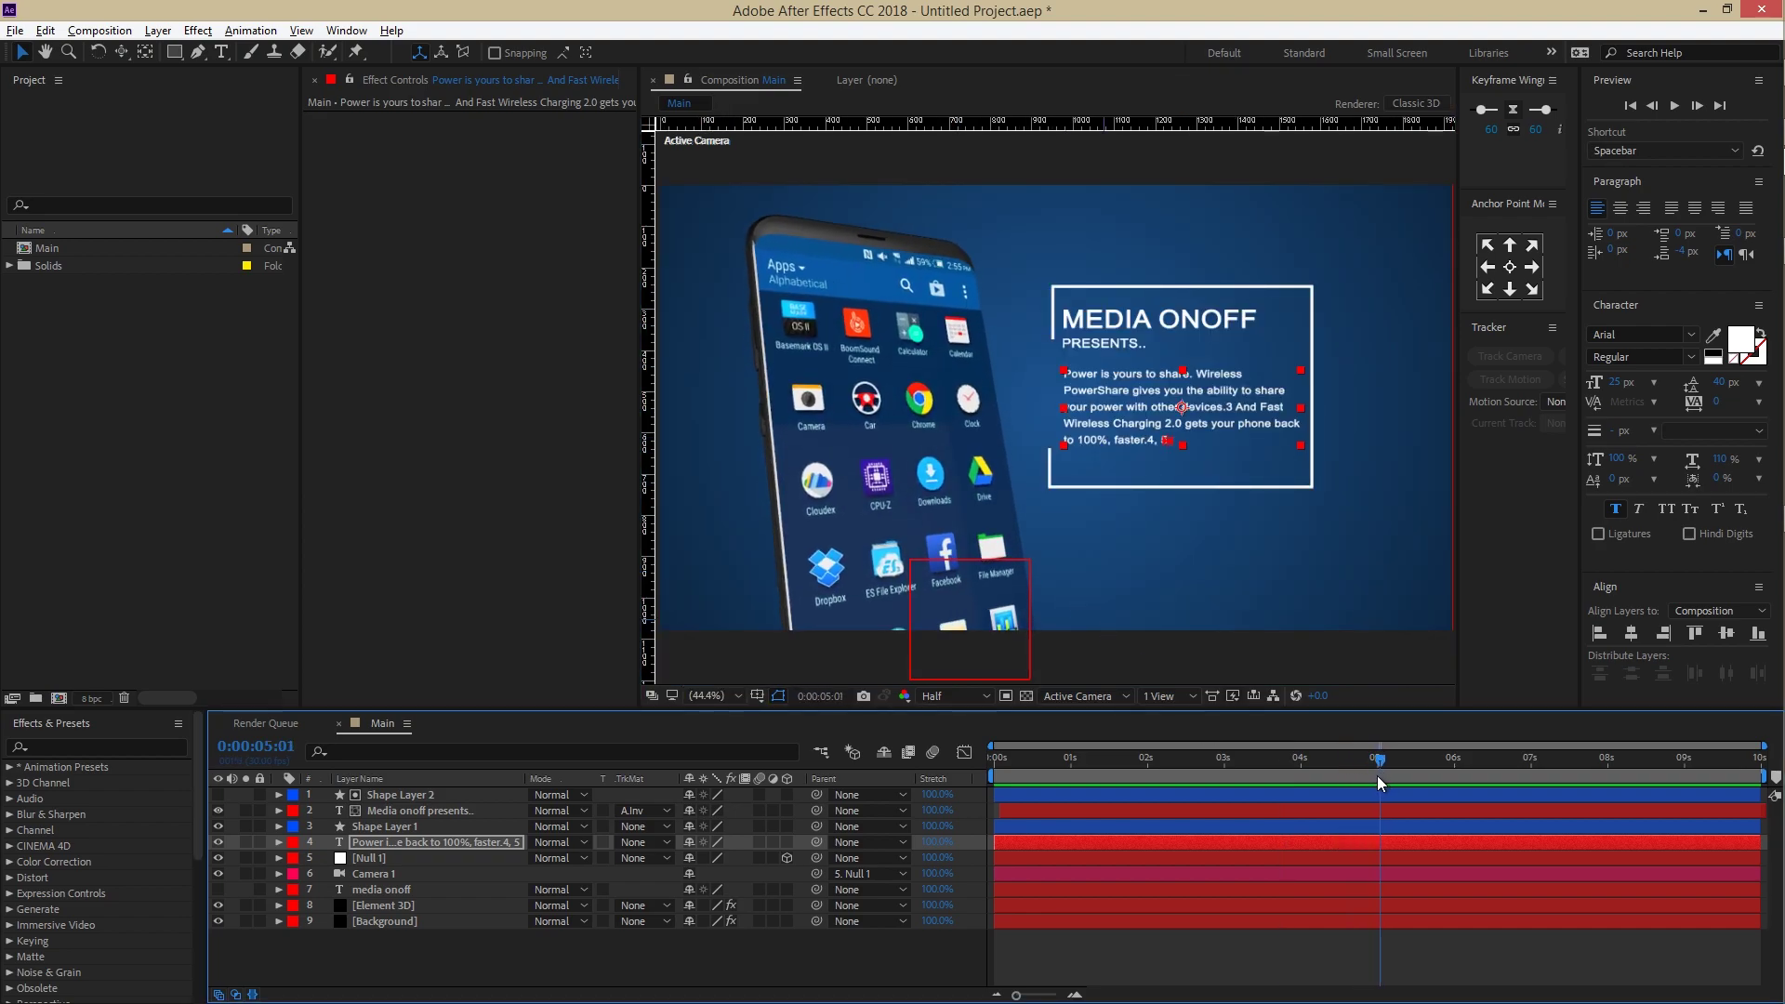
key(n)
key(space)
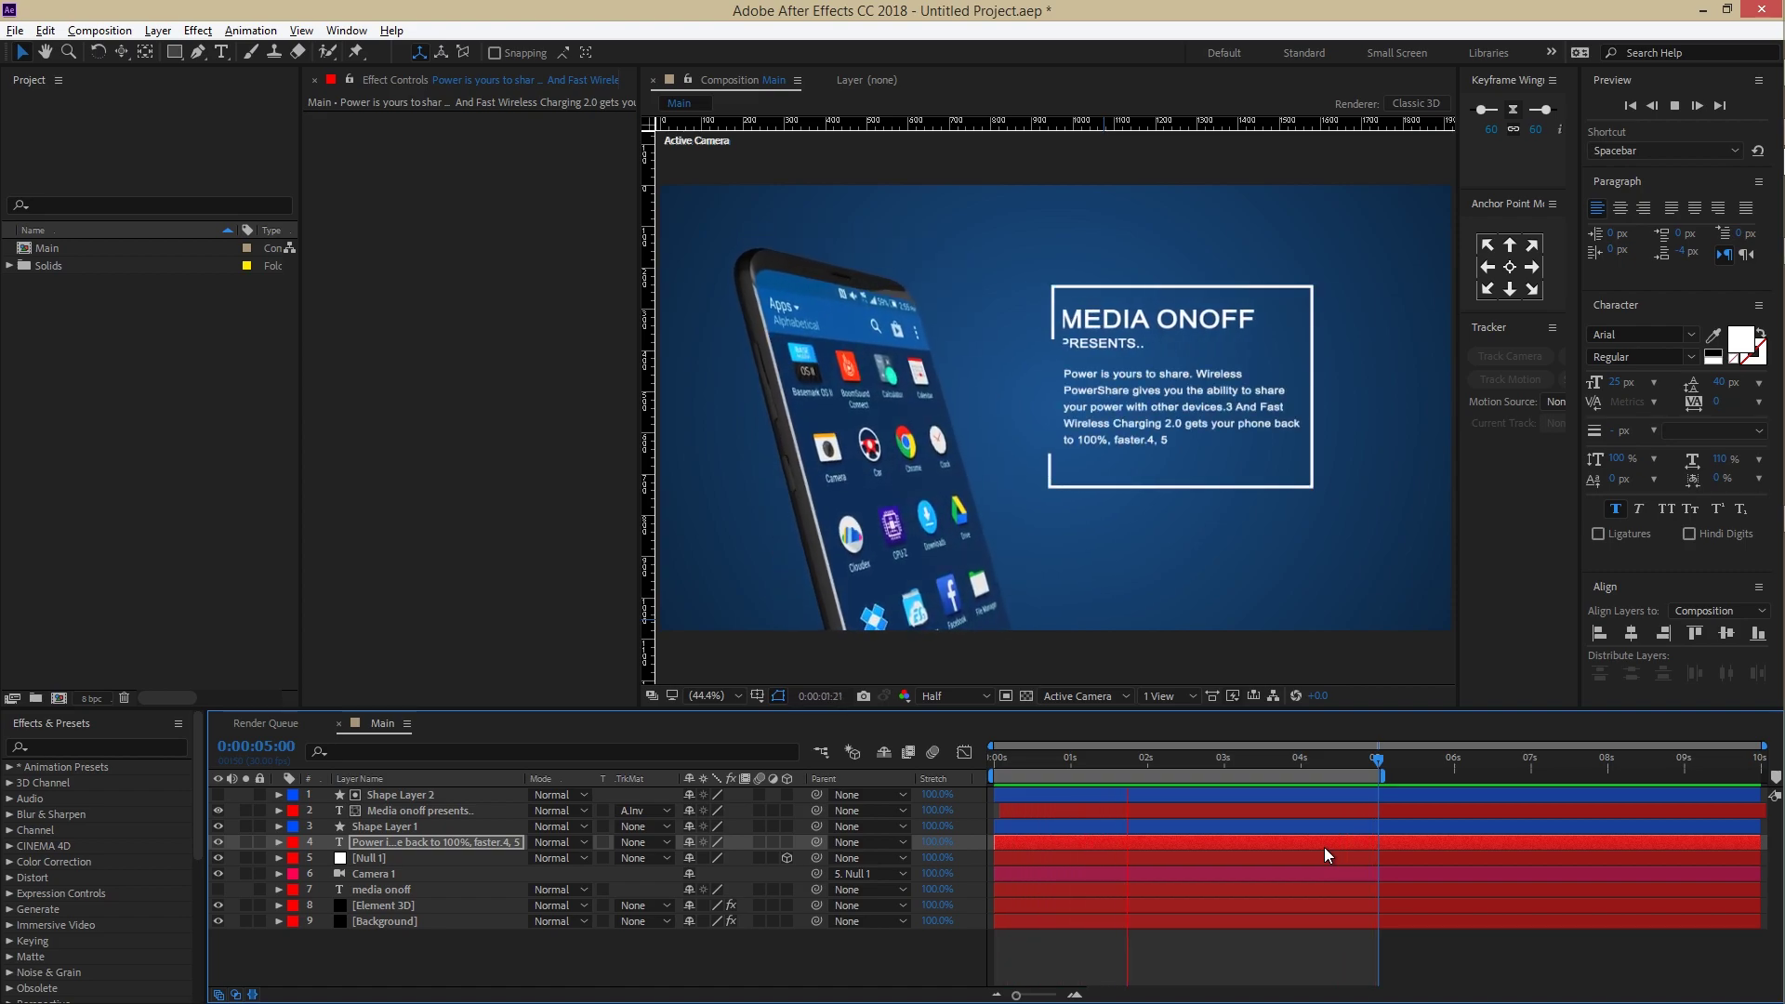
key(space)
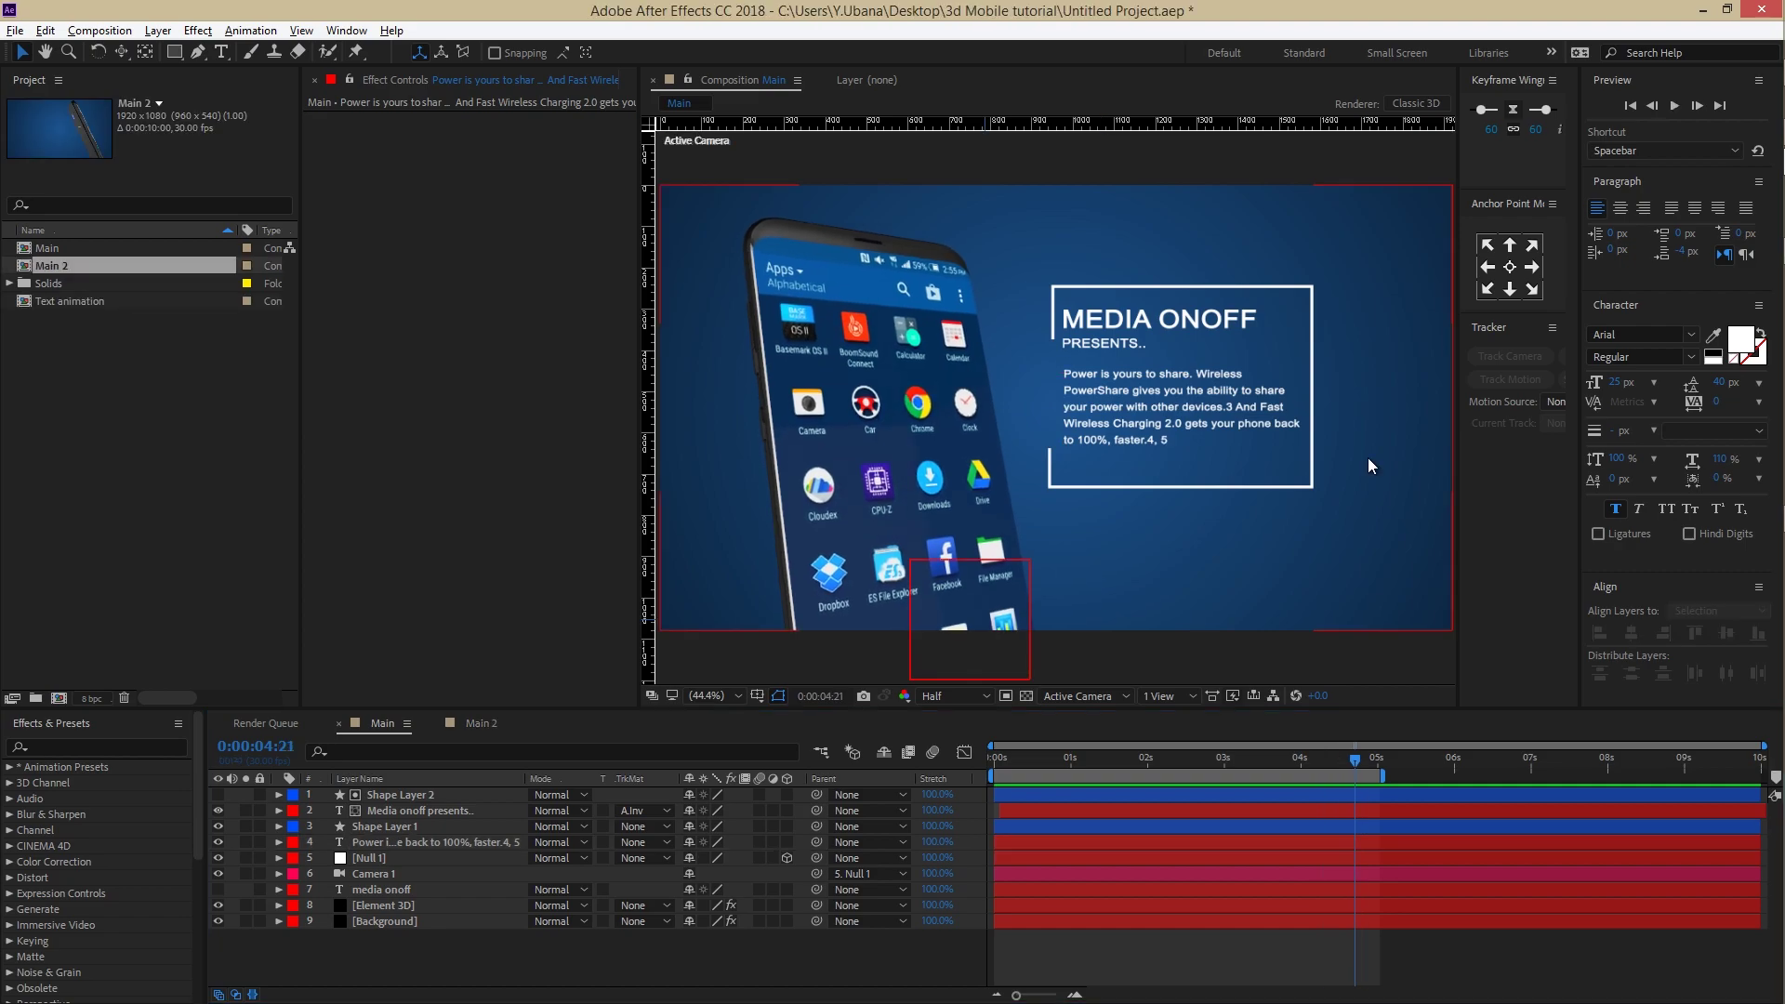
Step: Set the Element 3D layer's additional lighting preset to Dramatic in its render settings
click(553, 963)
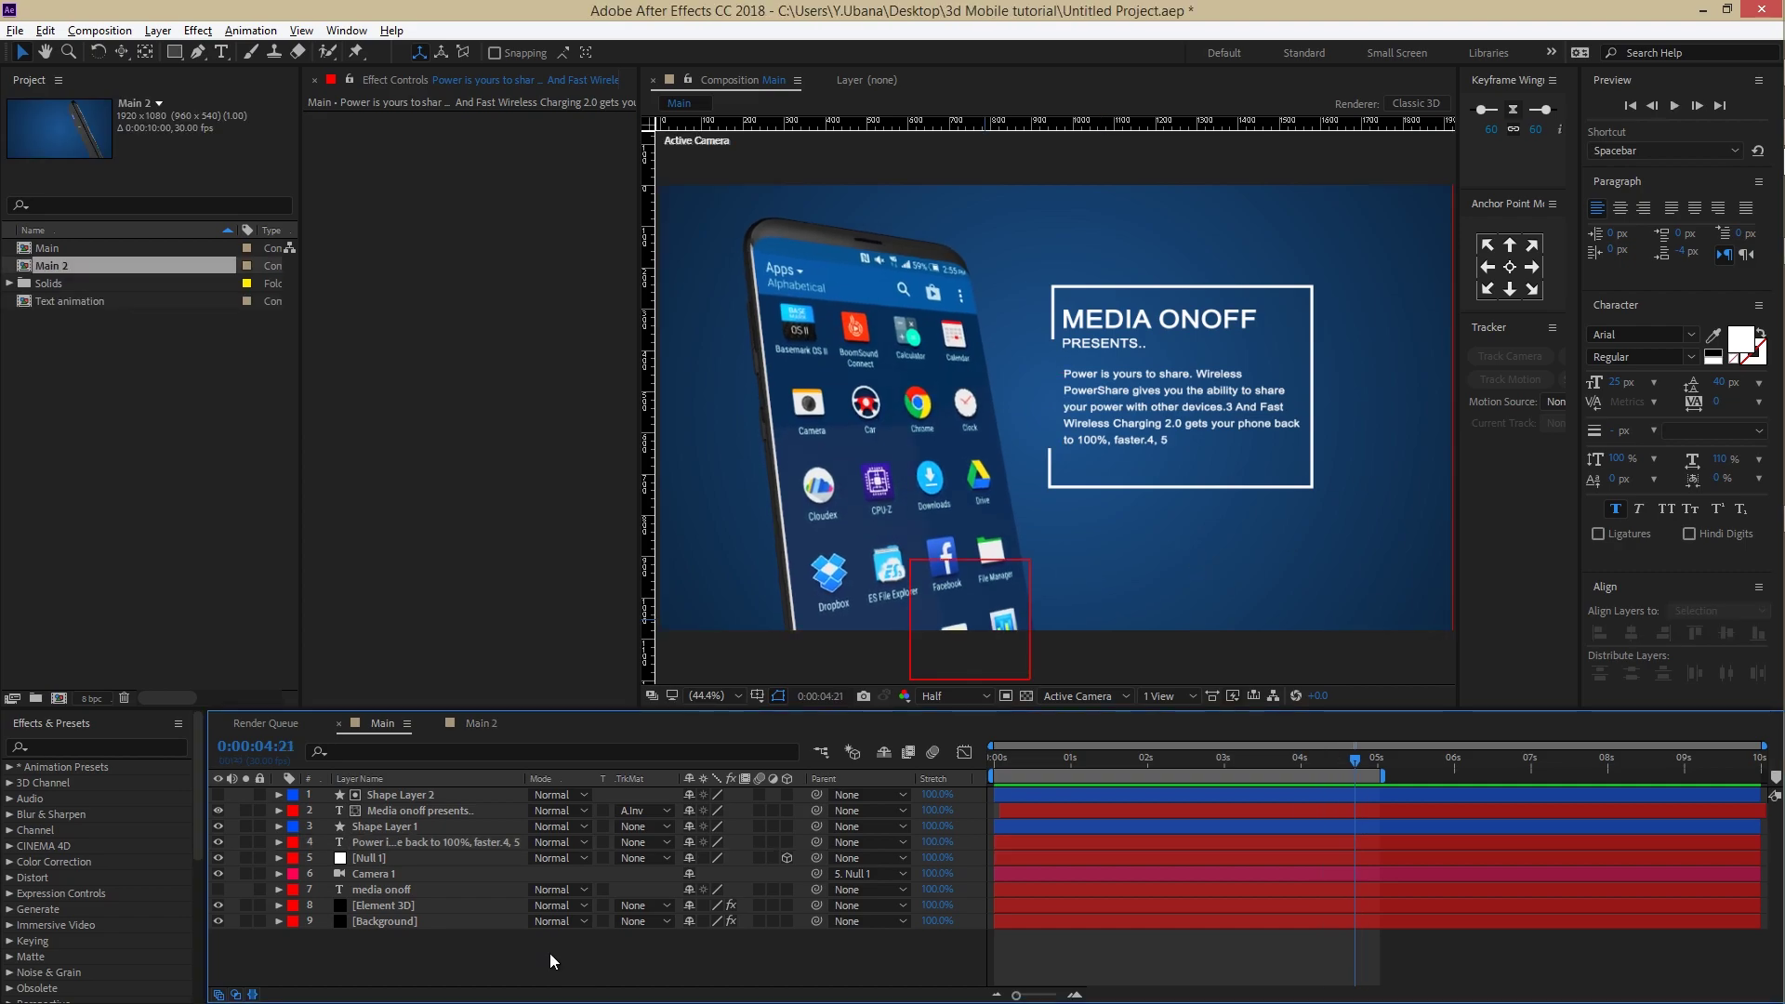
click(462, 907)
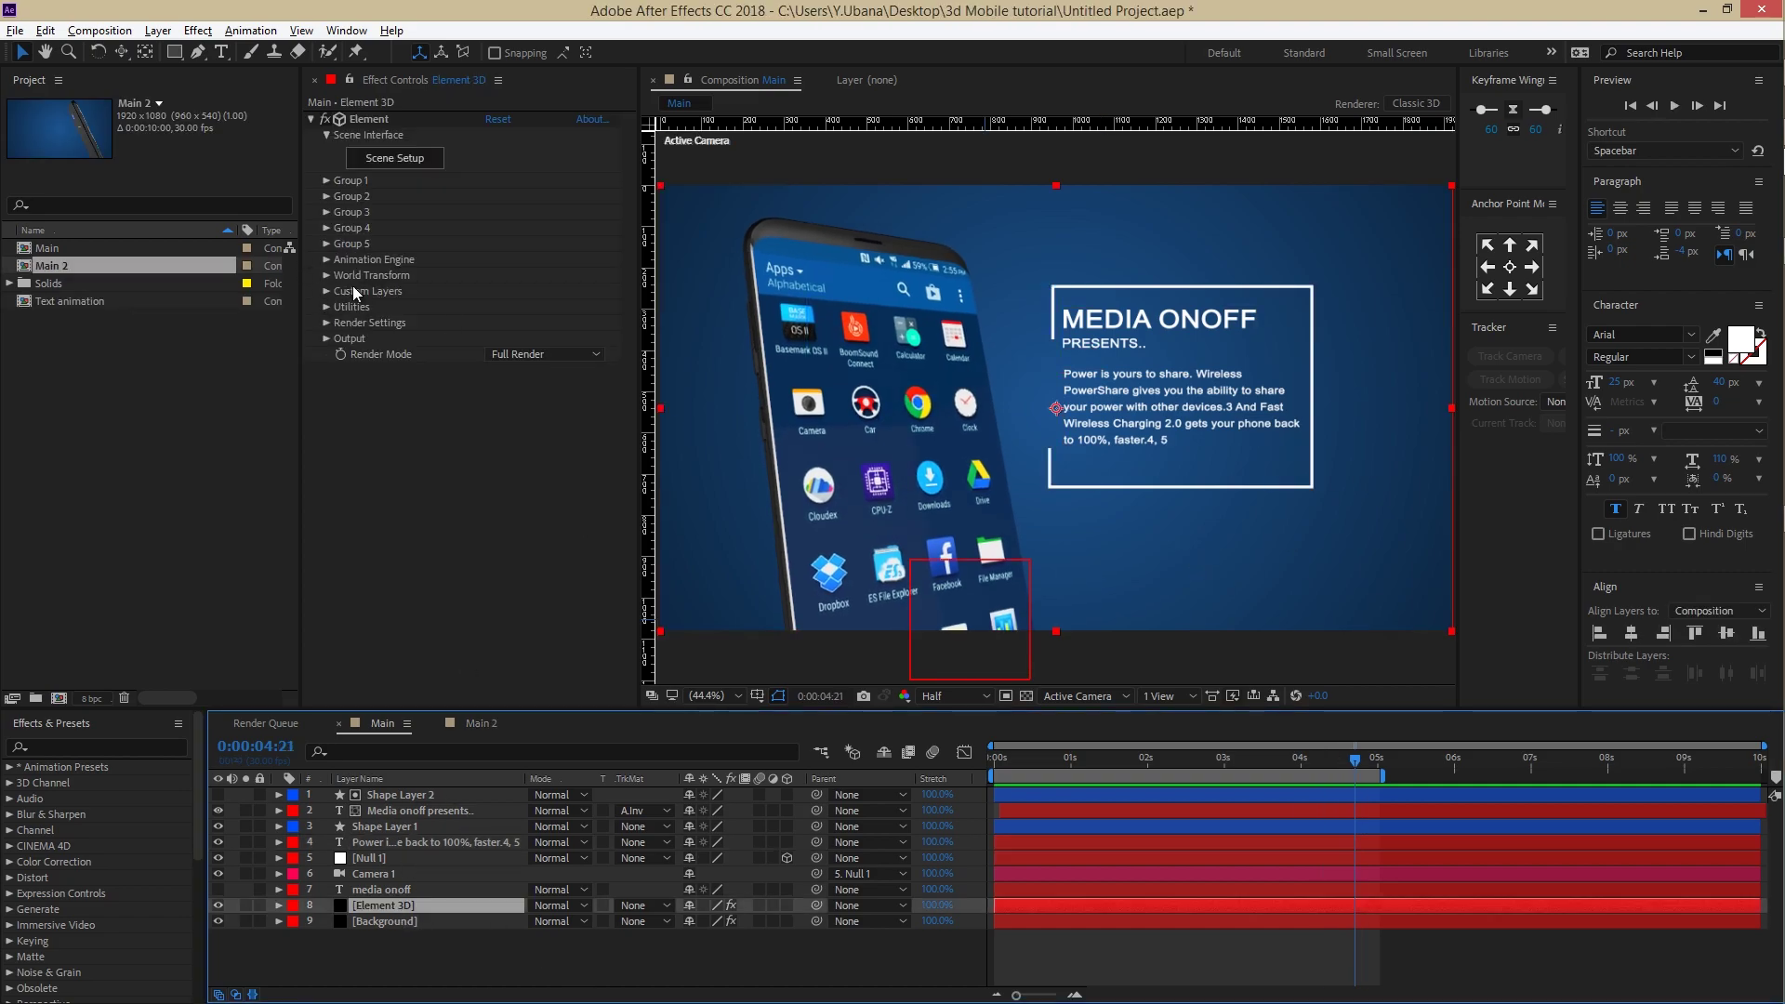
click(326, 325)
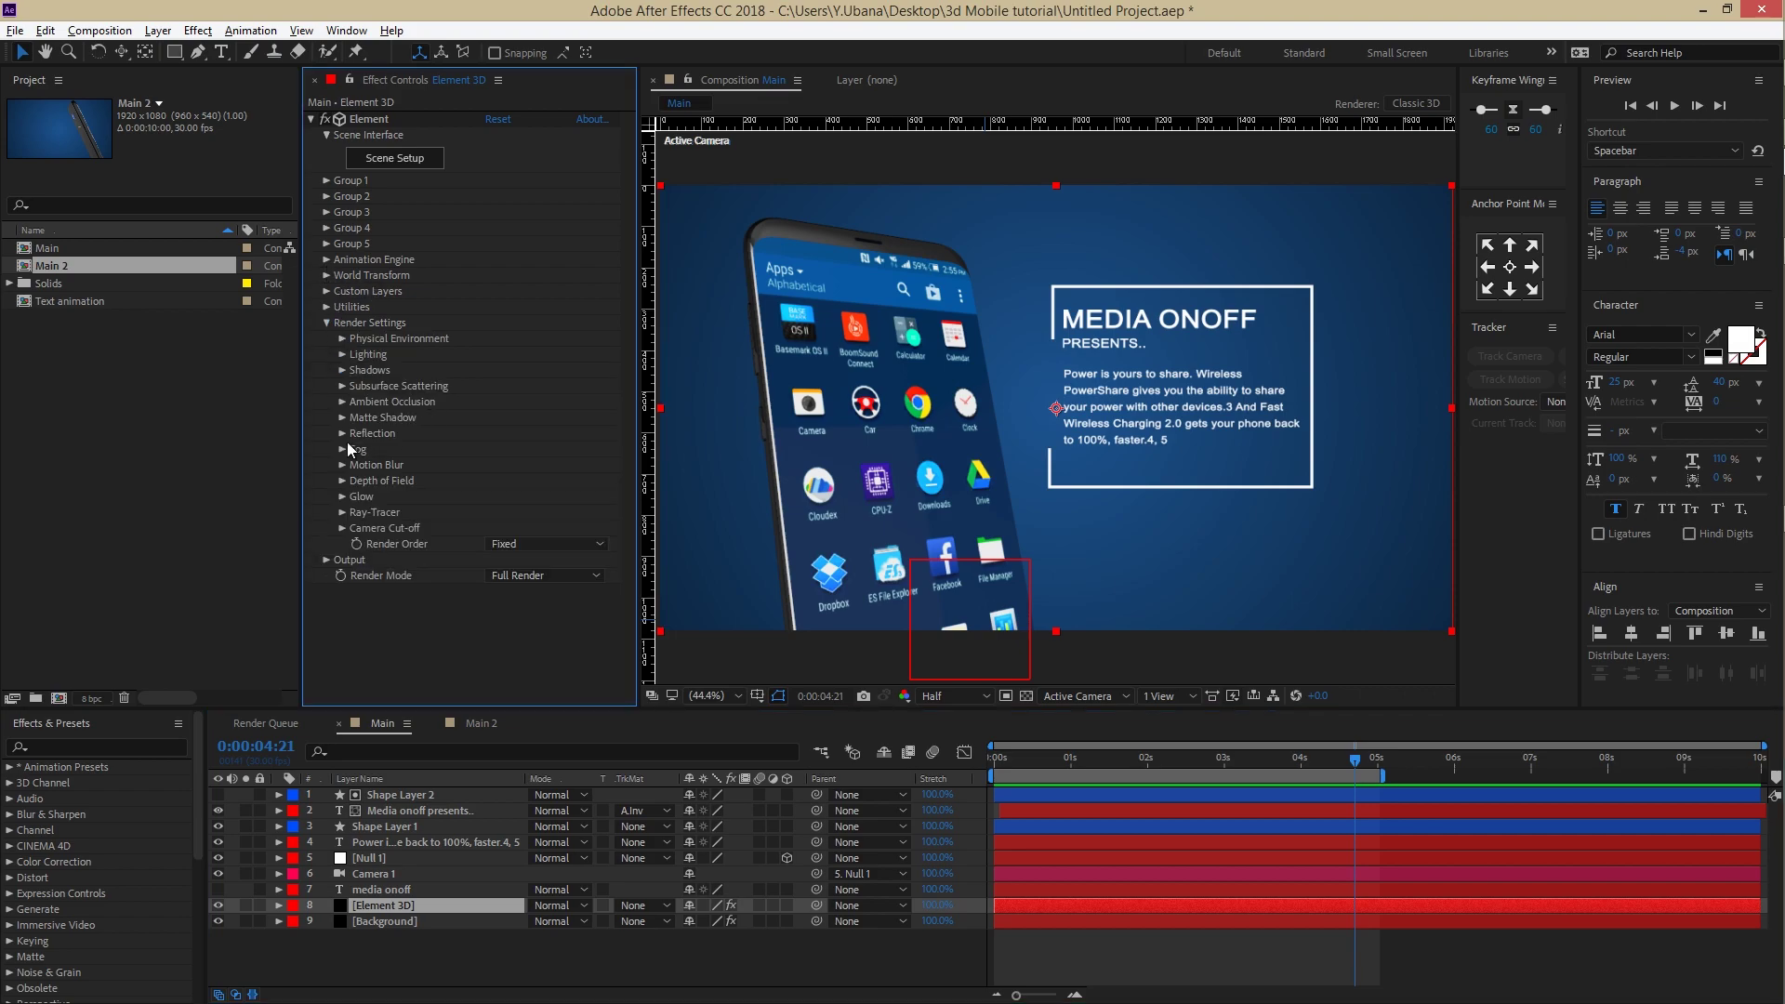
click(342, 354)
click(543, 400)
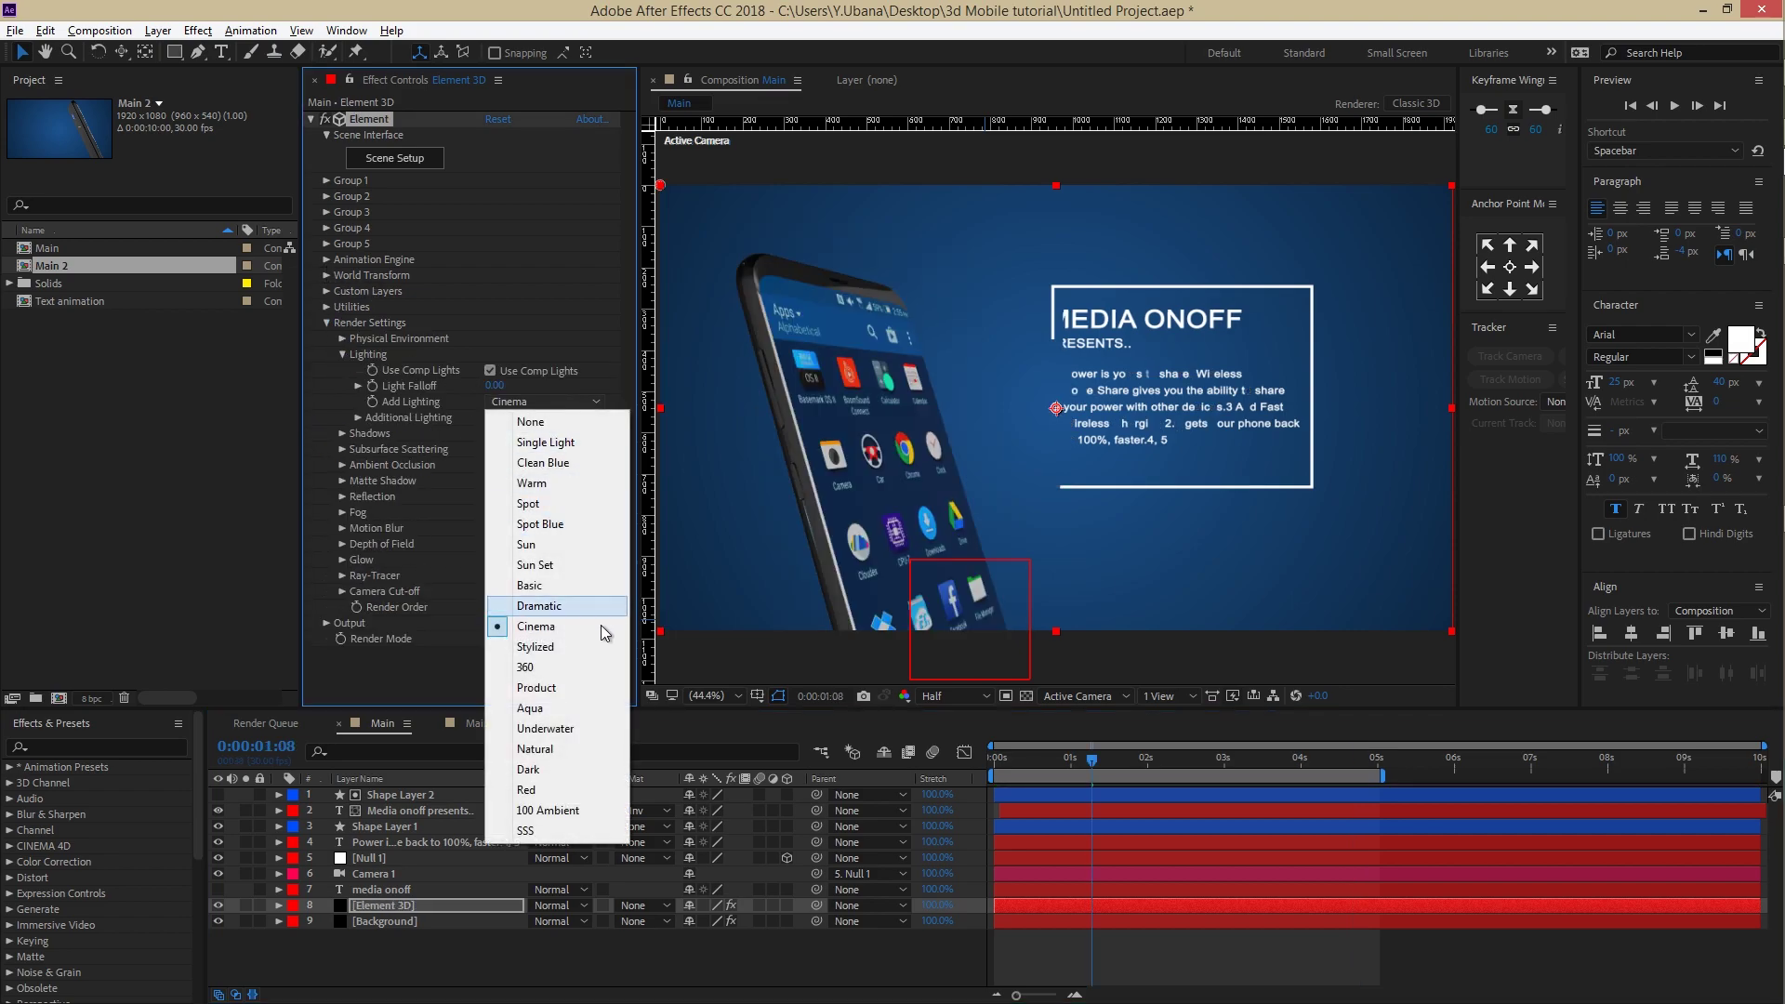
click(542, 606)
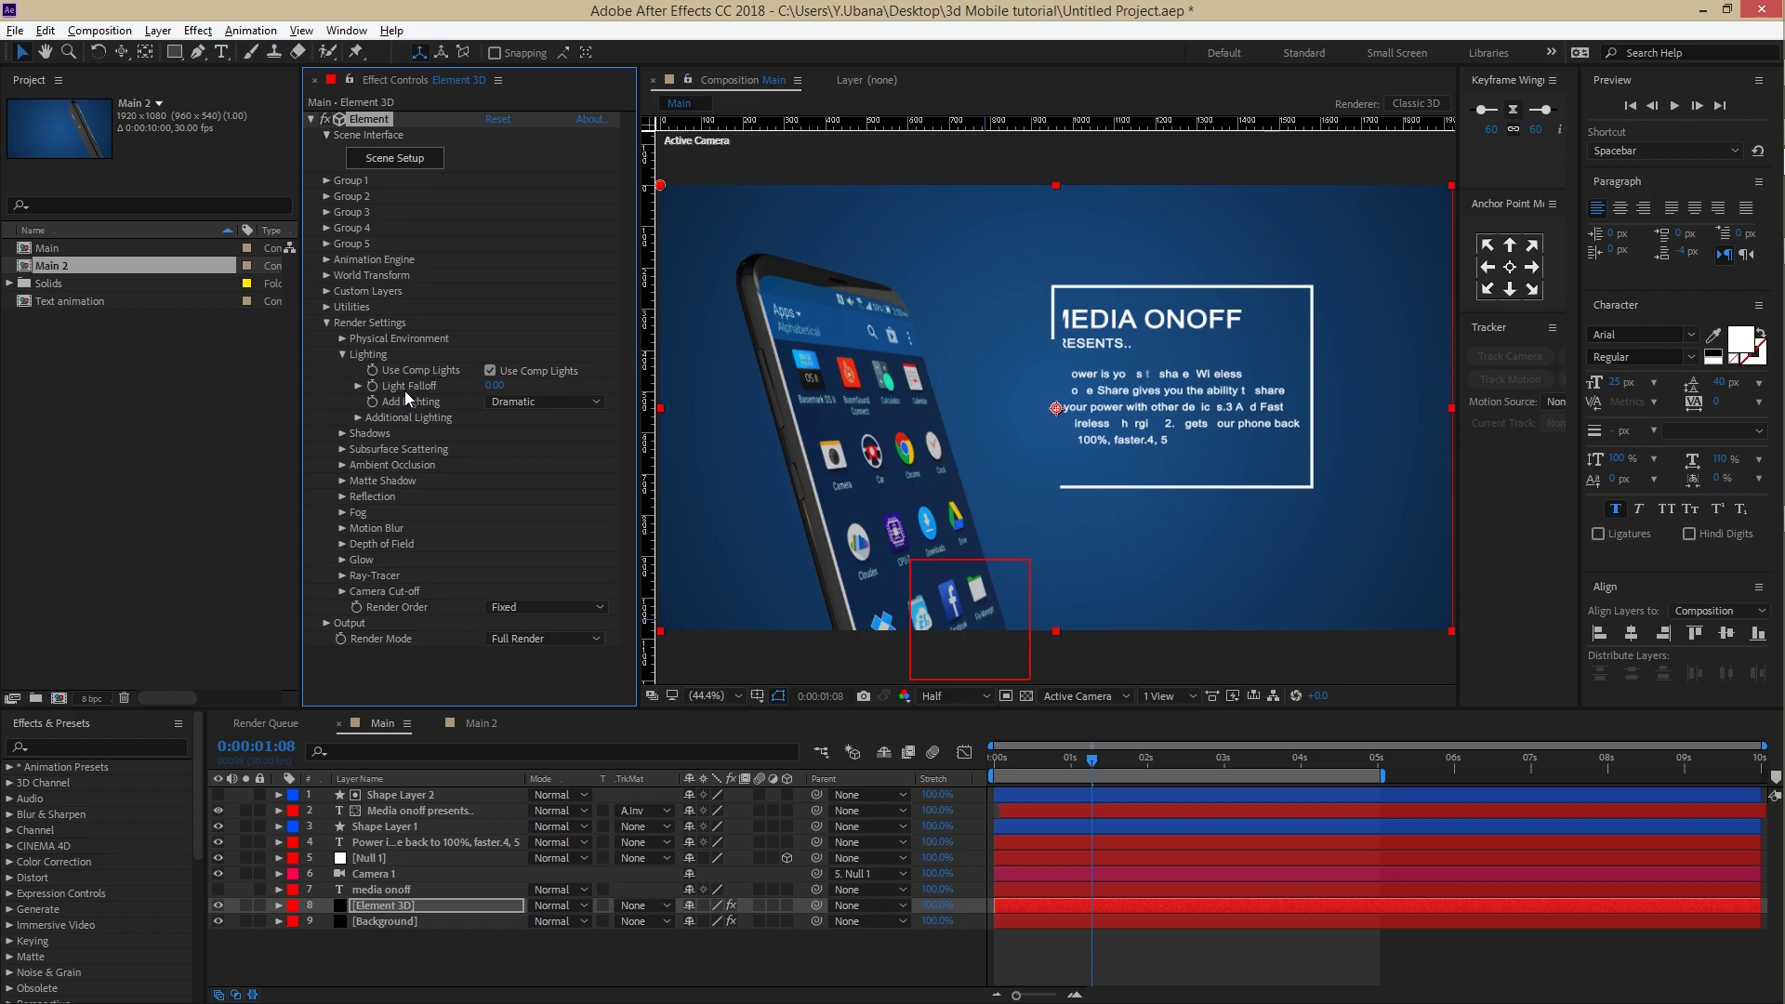
Step: Open Element's Scene Setup and browse the environment presets to the BackLight_2K folder
click(392, 166)
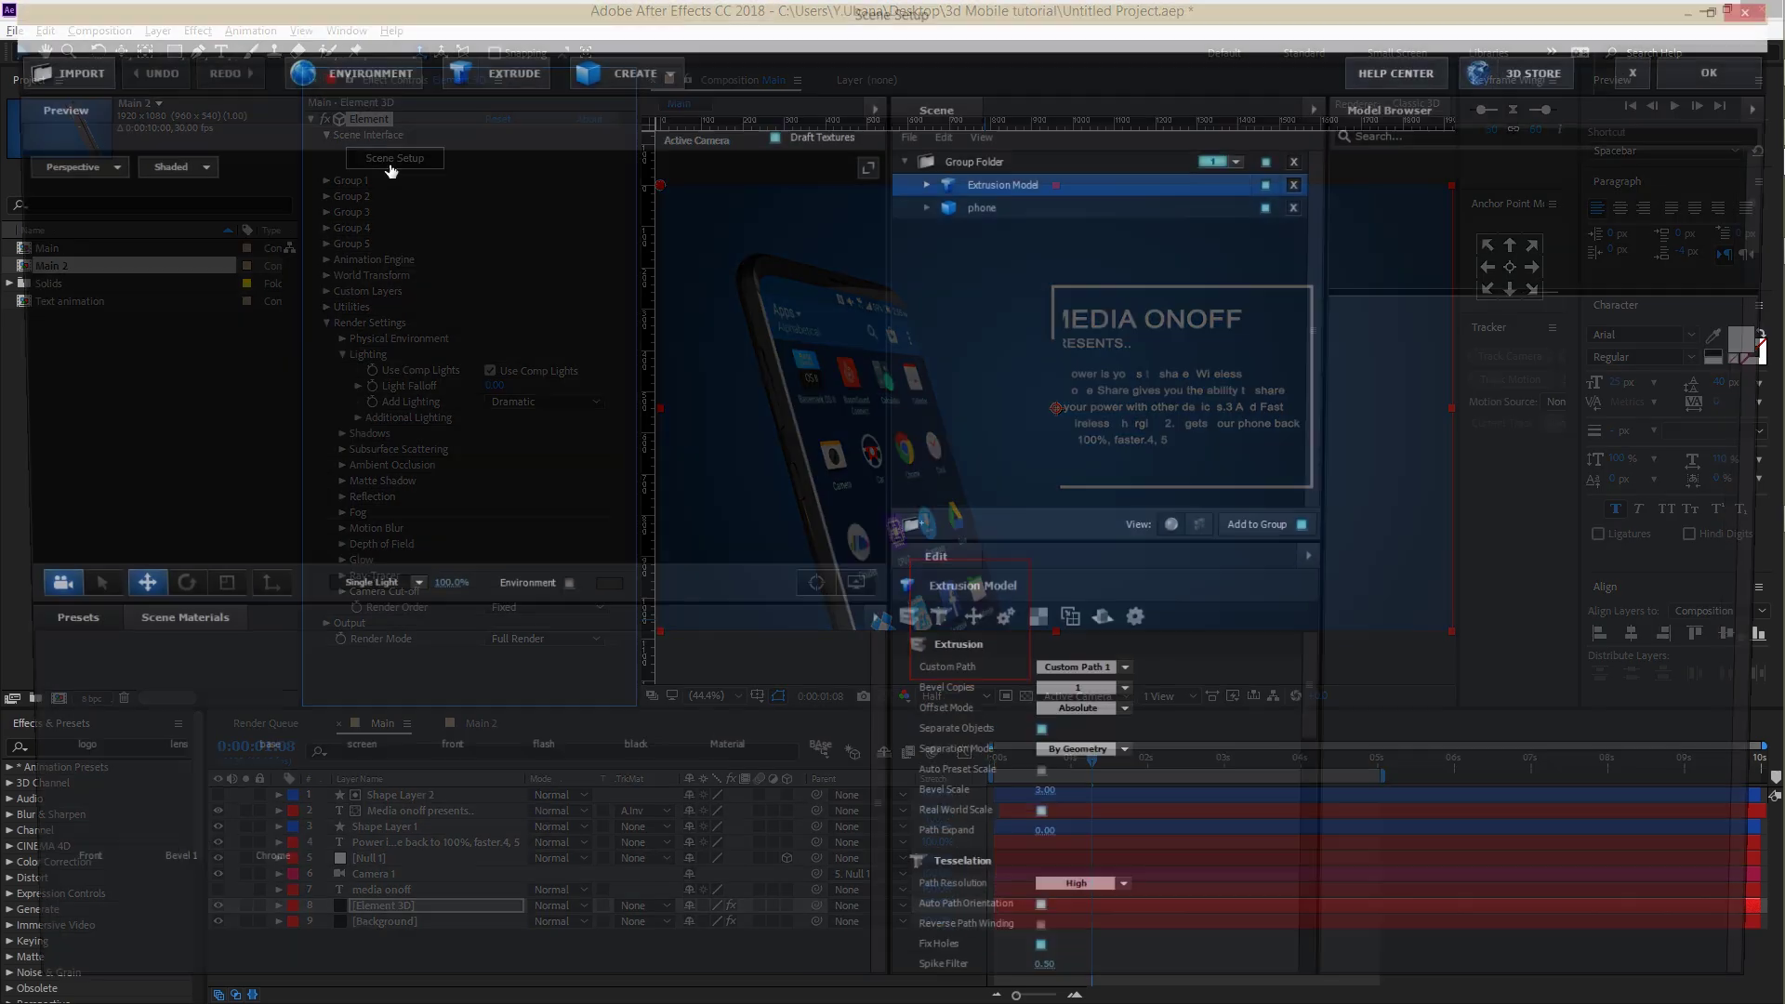
click(43, 634)
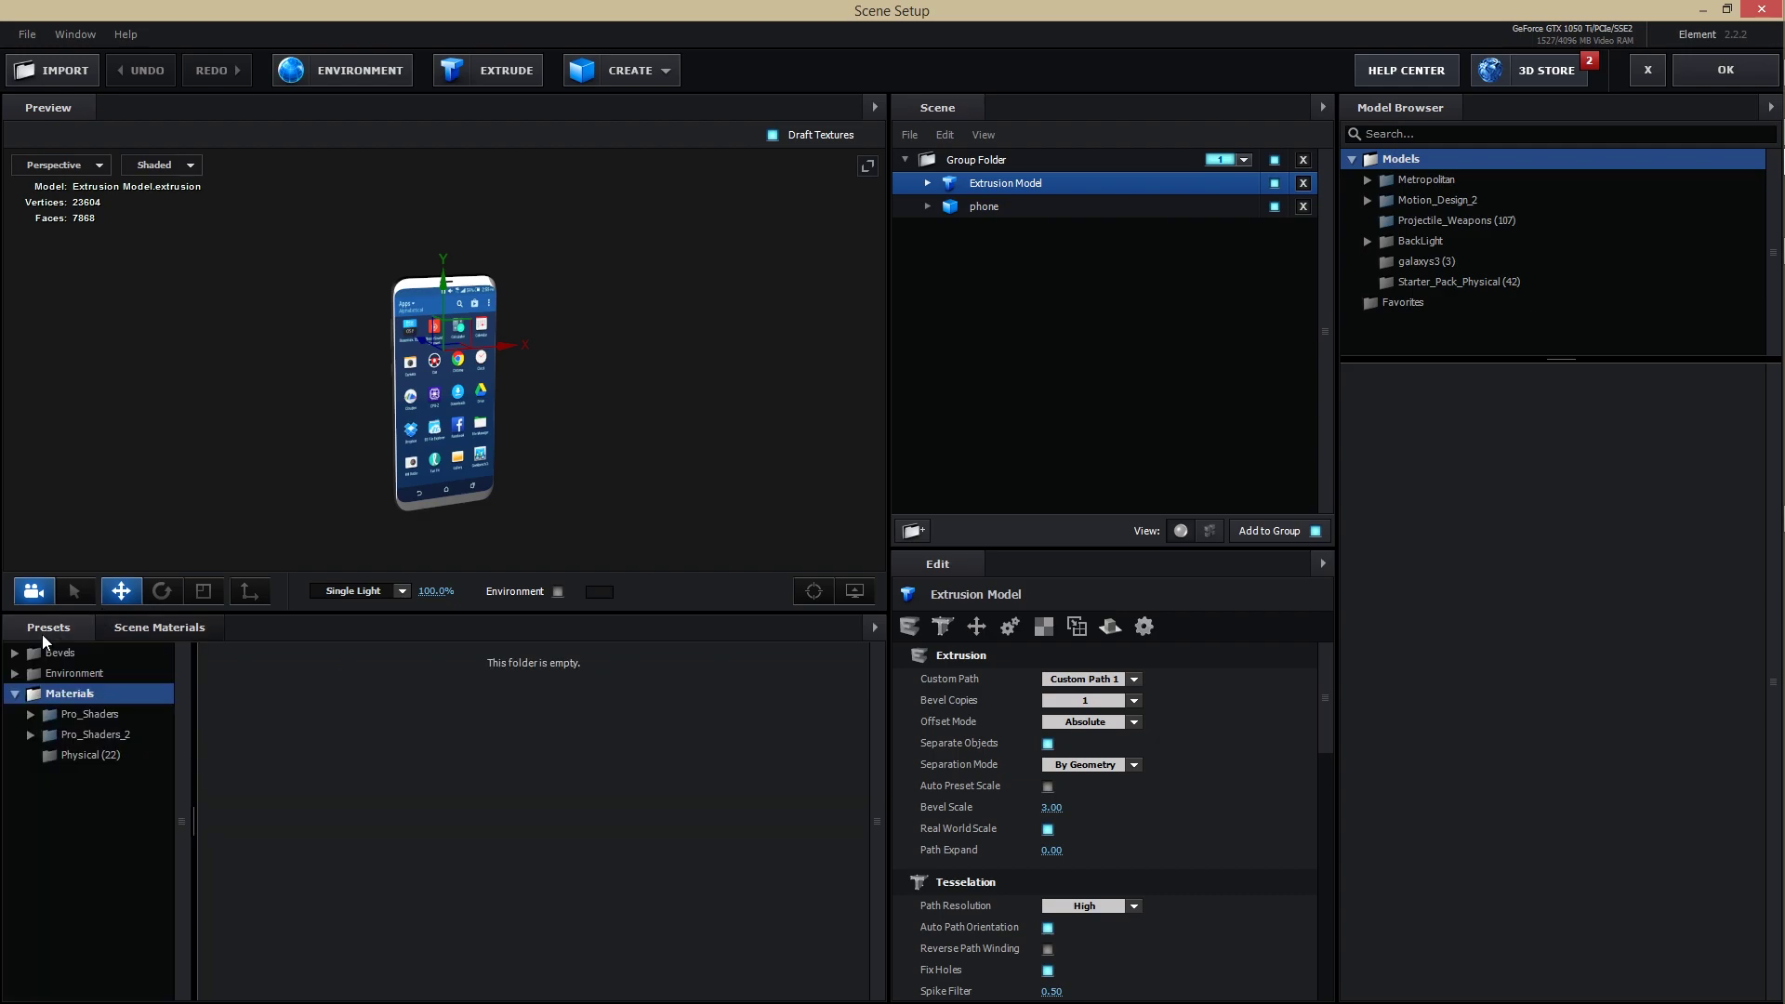
scroll(456, 379, up, 3)
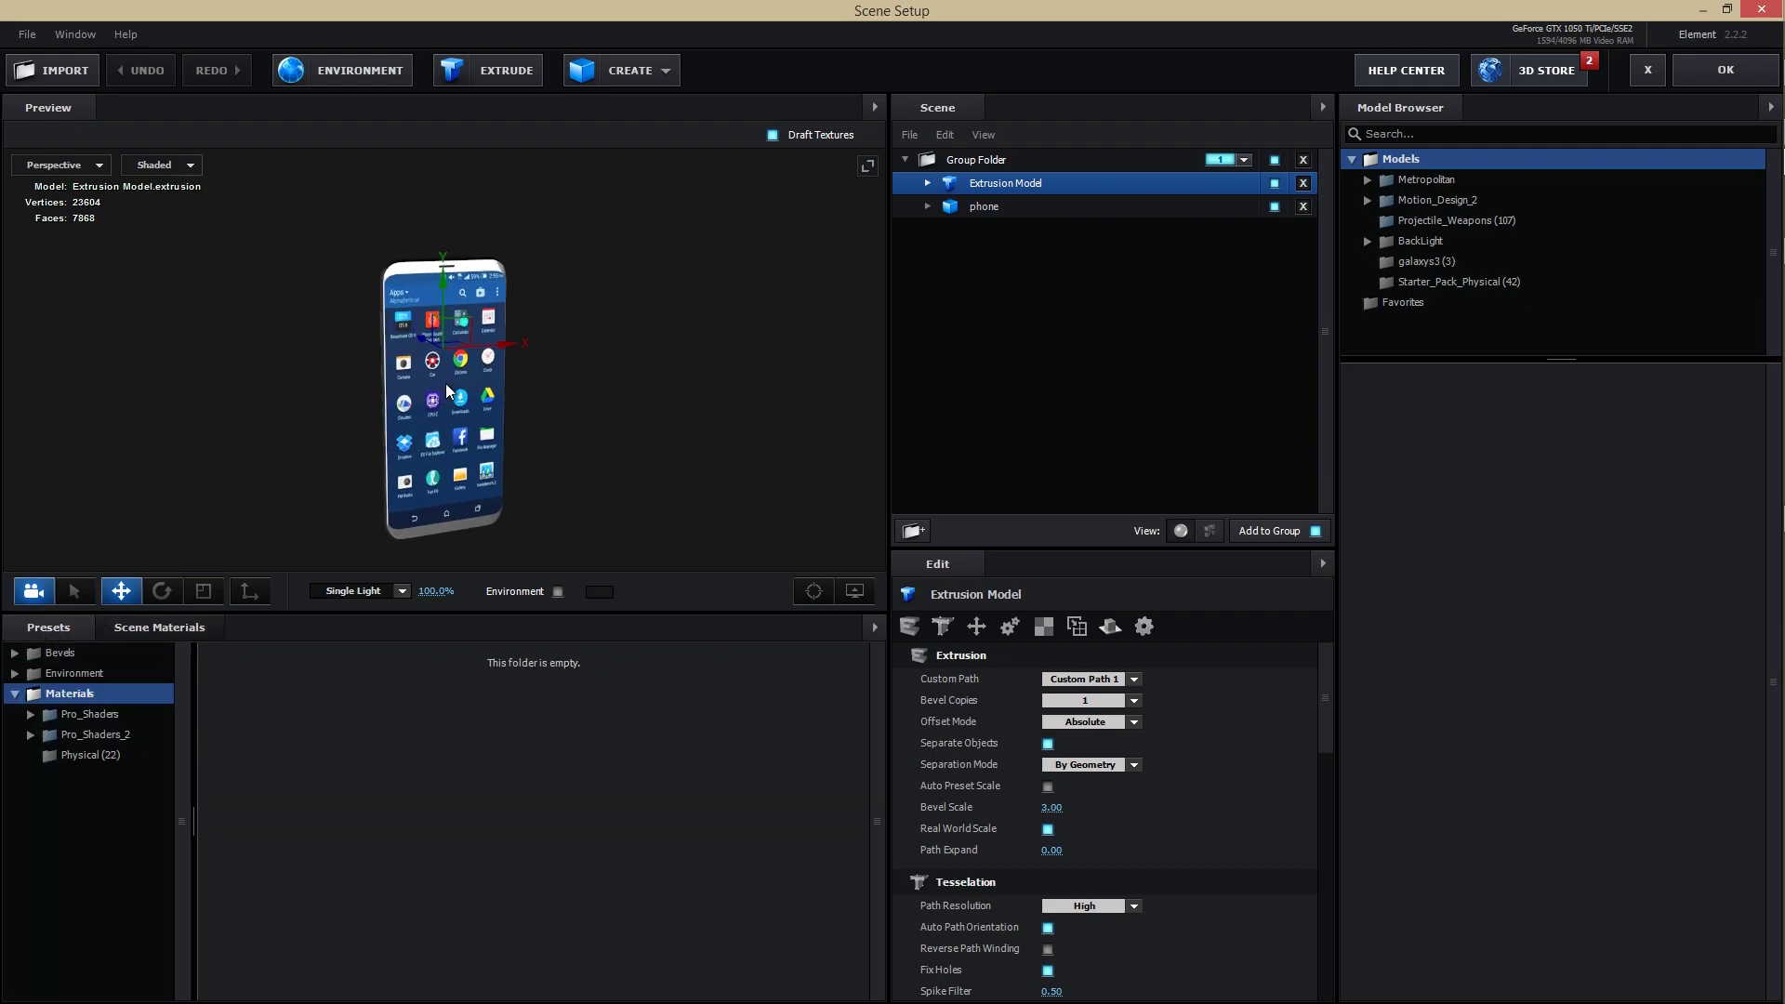
double_click(66, 675)
click(80, 714)
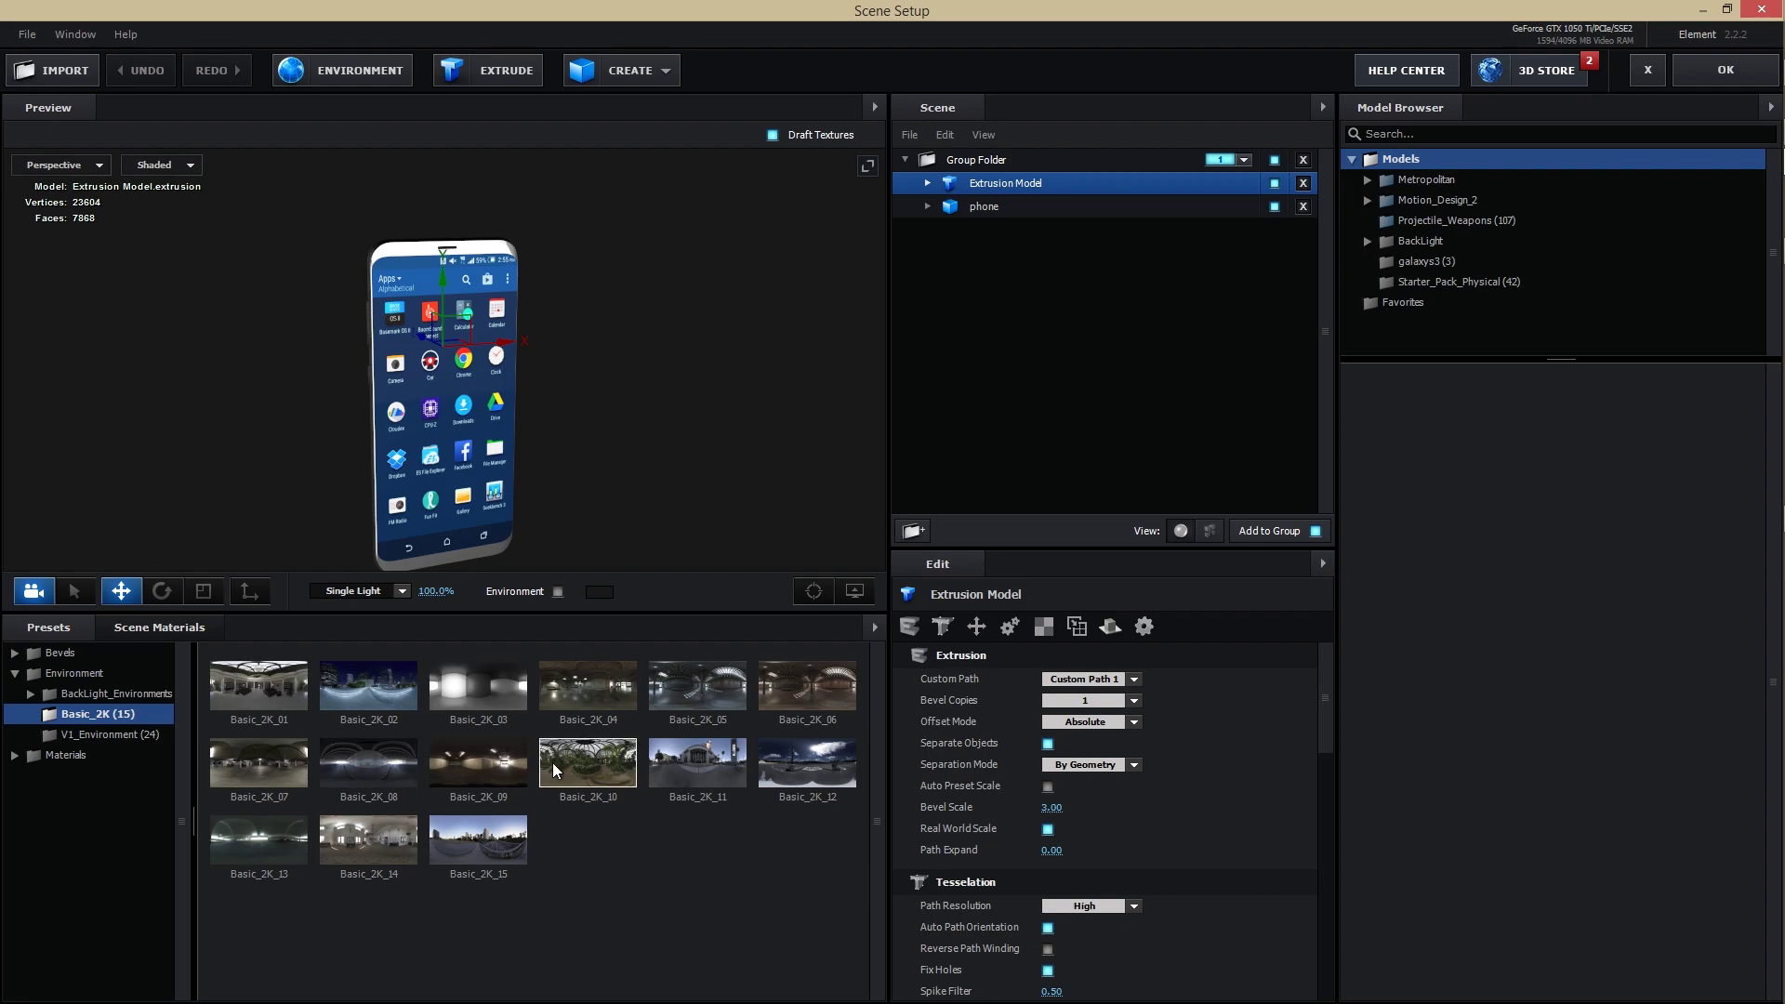
double_click(108, 695)
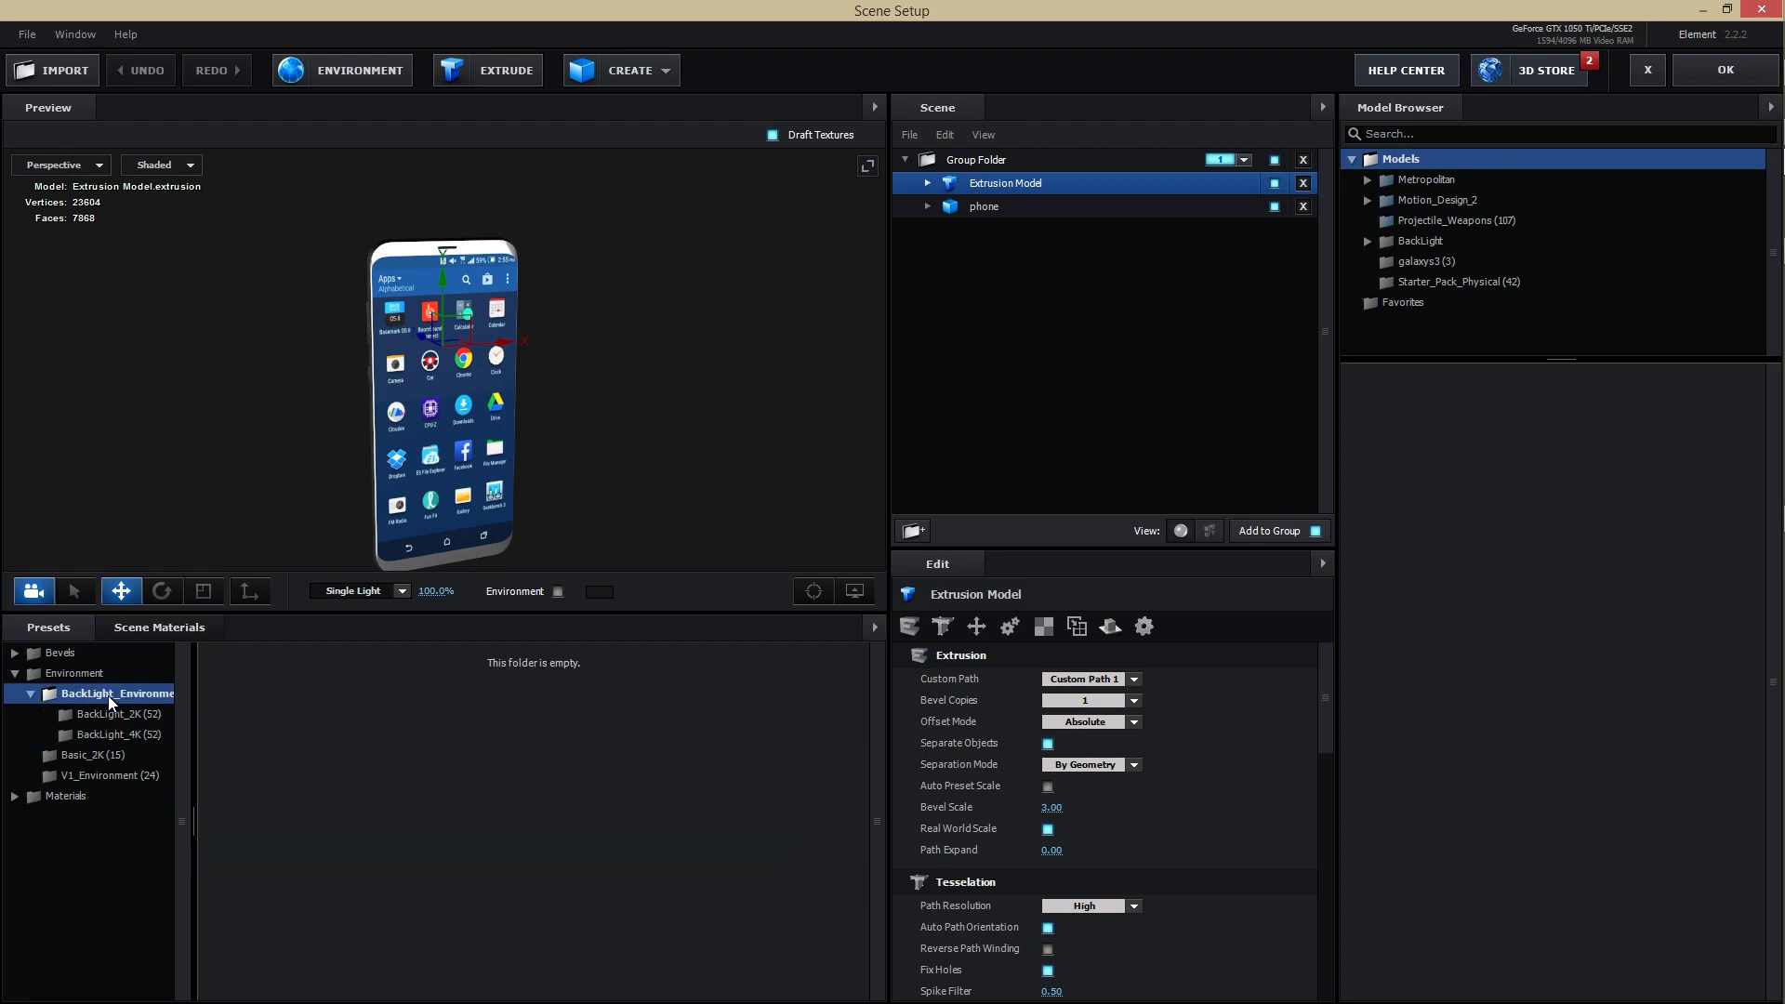
click(119, 714)
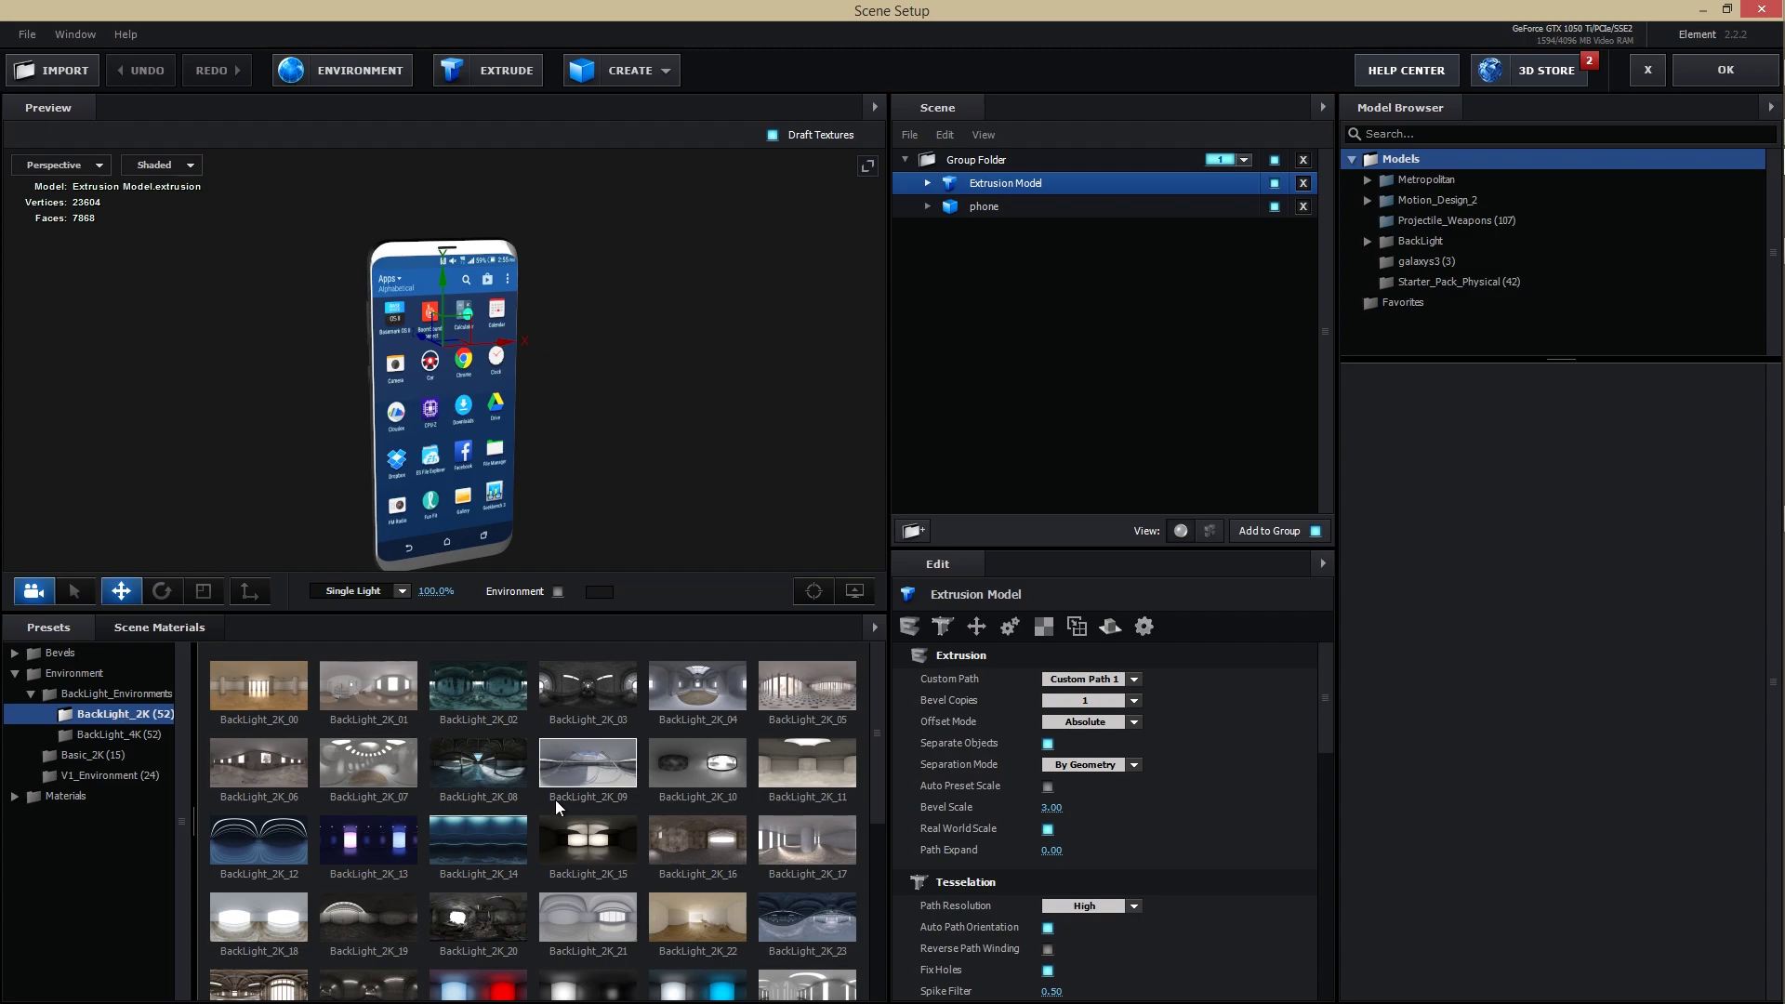
Step: Try the BackLight_2K_09 environment, settle on BackLight_2K_18, accept the scene, and preview the animation
click(577, 790)
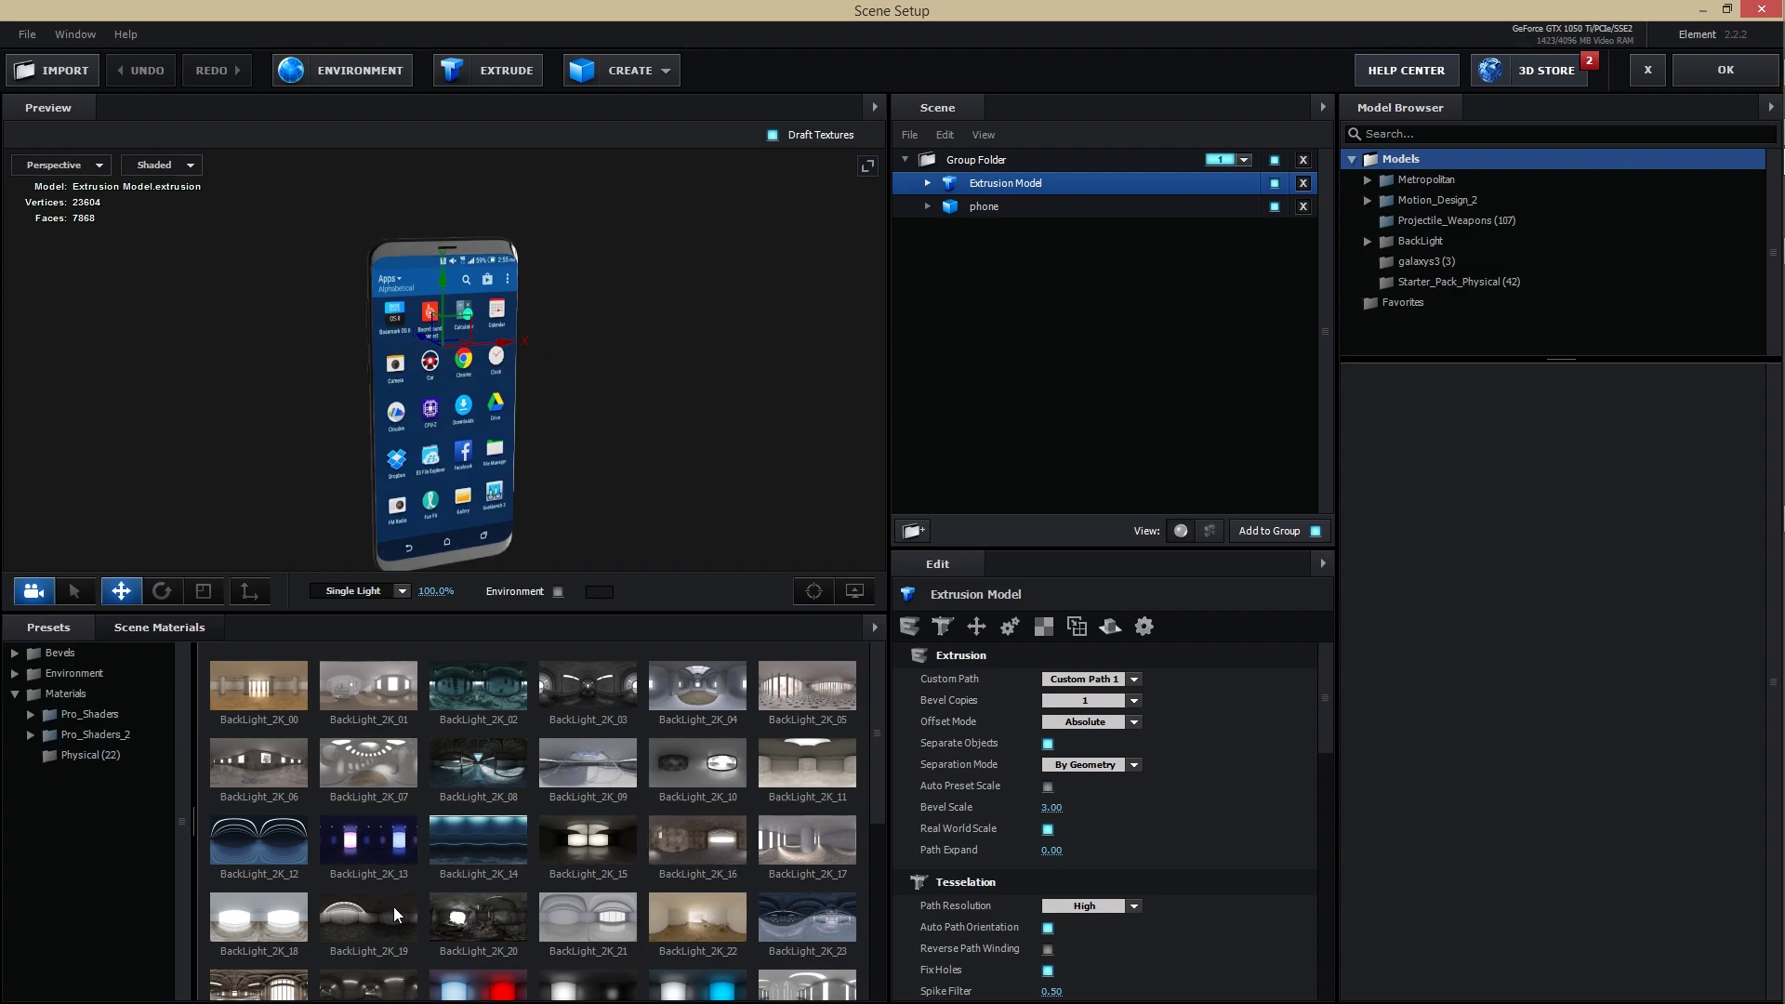
click(261, 925)
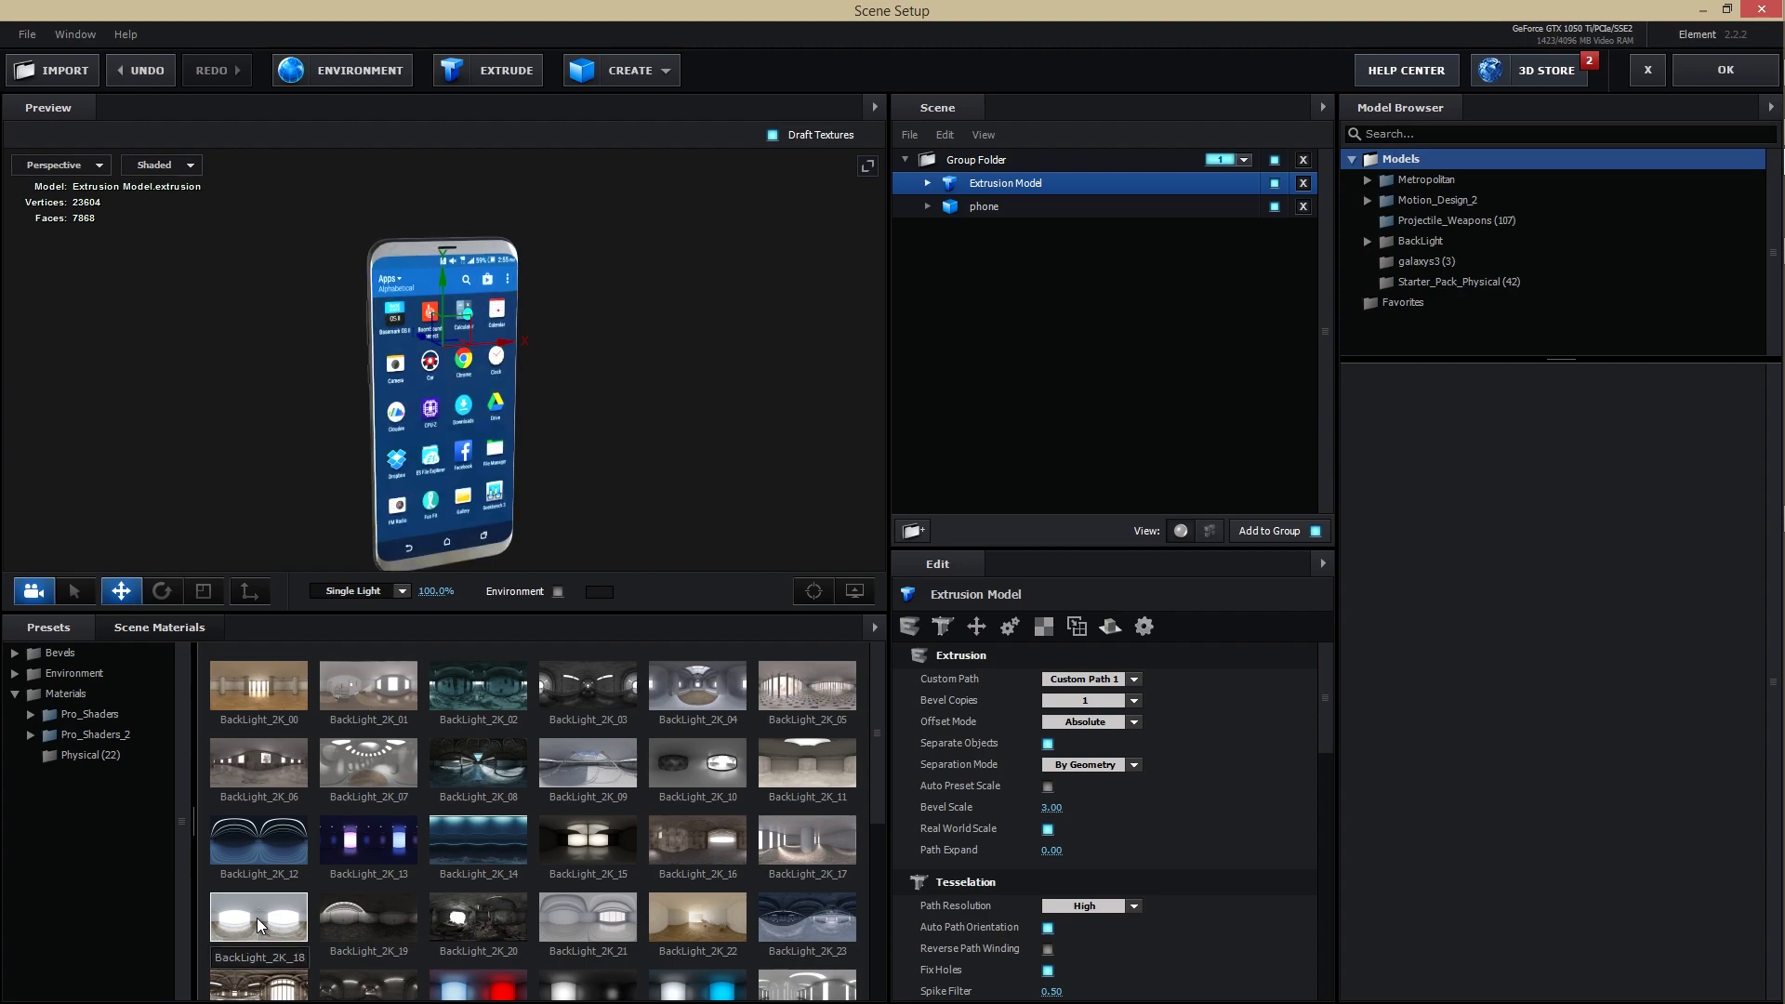
click(1725, 69)
key(space)
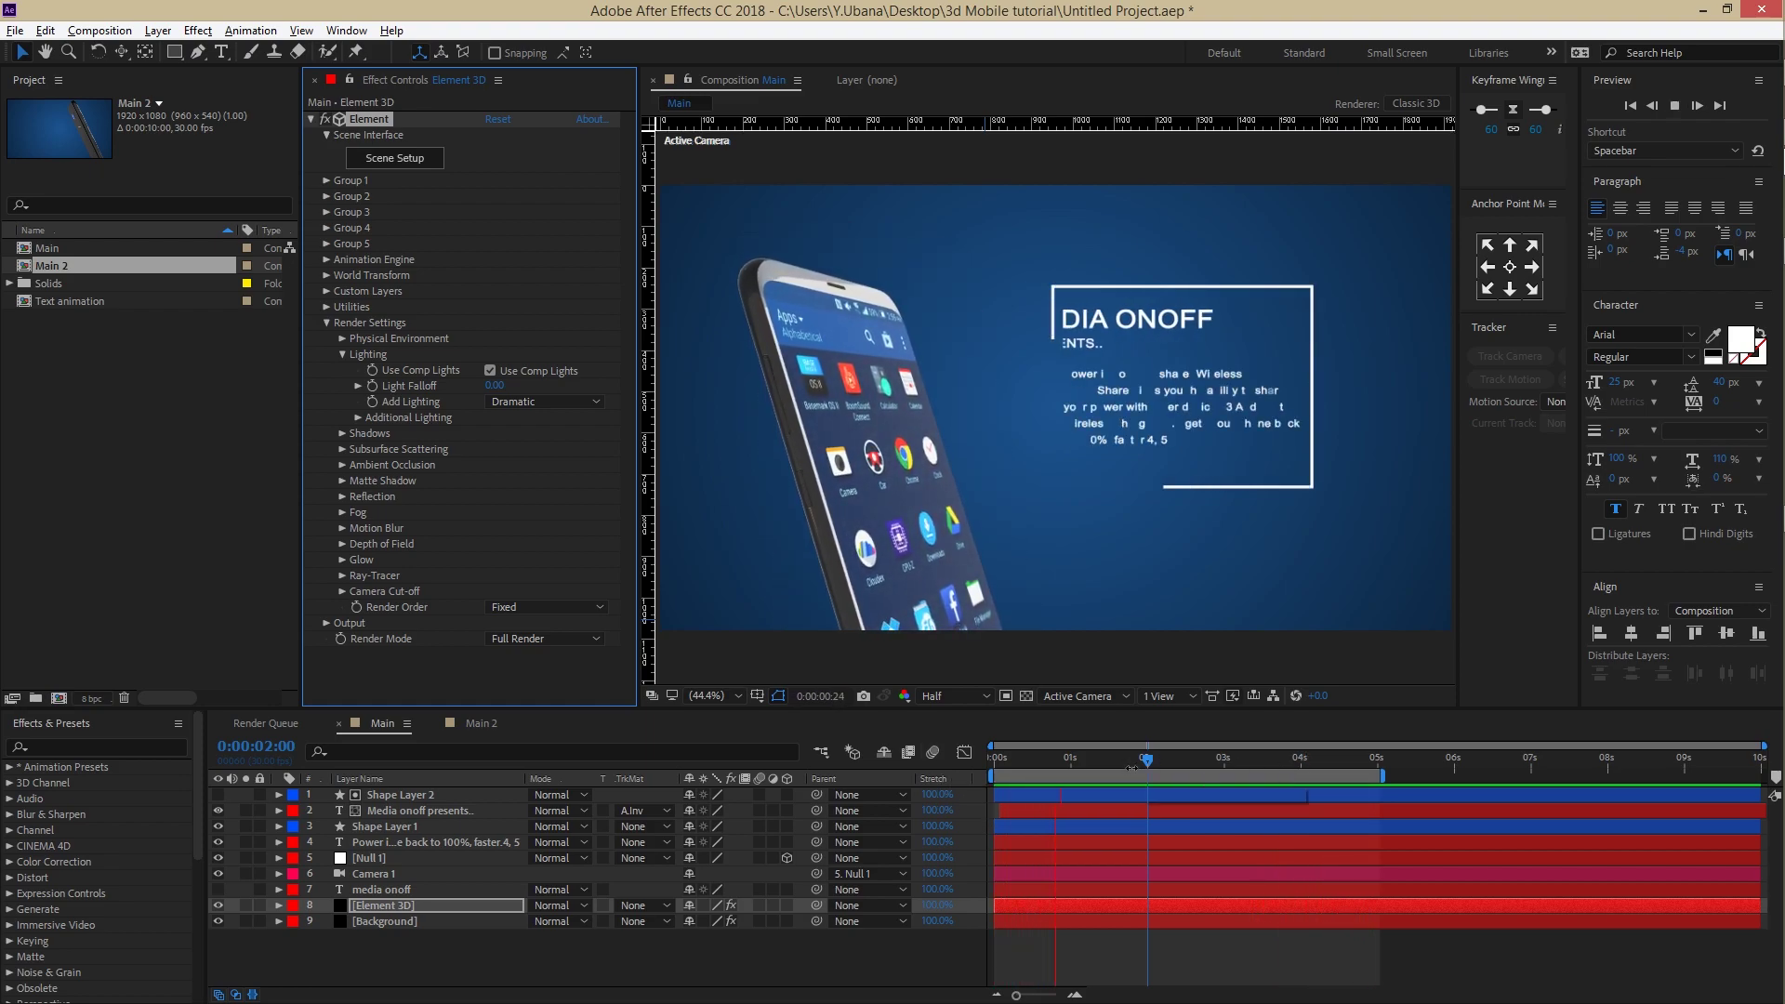
key(space)
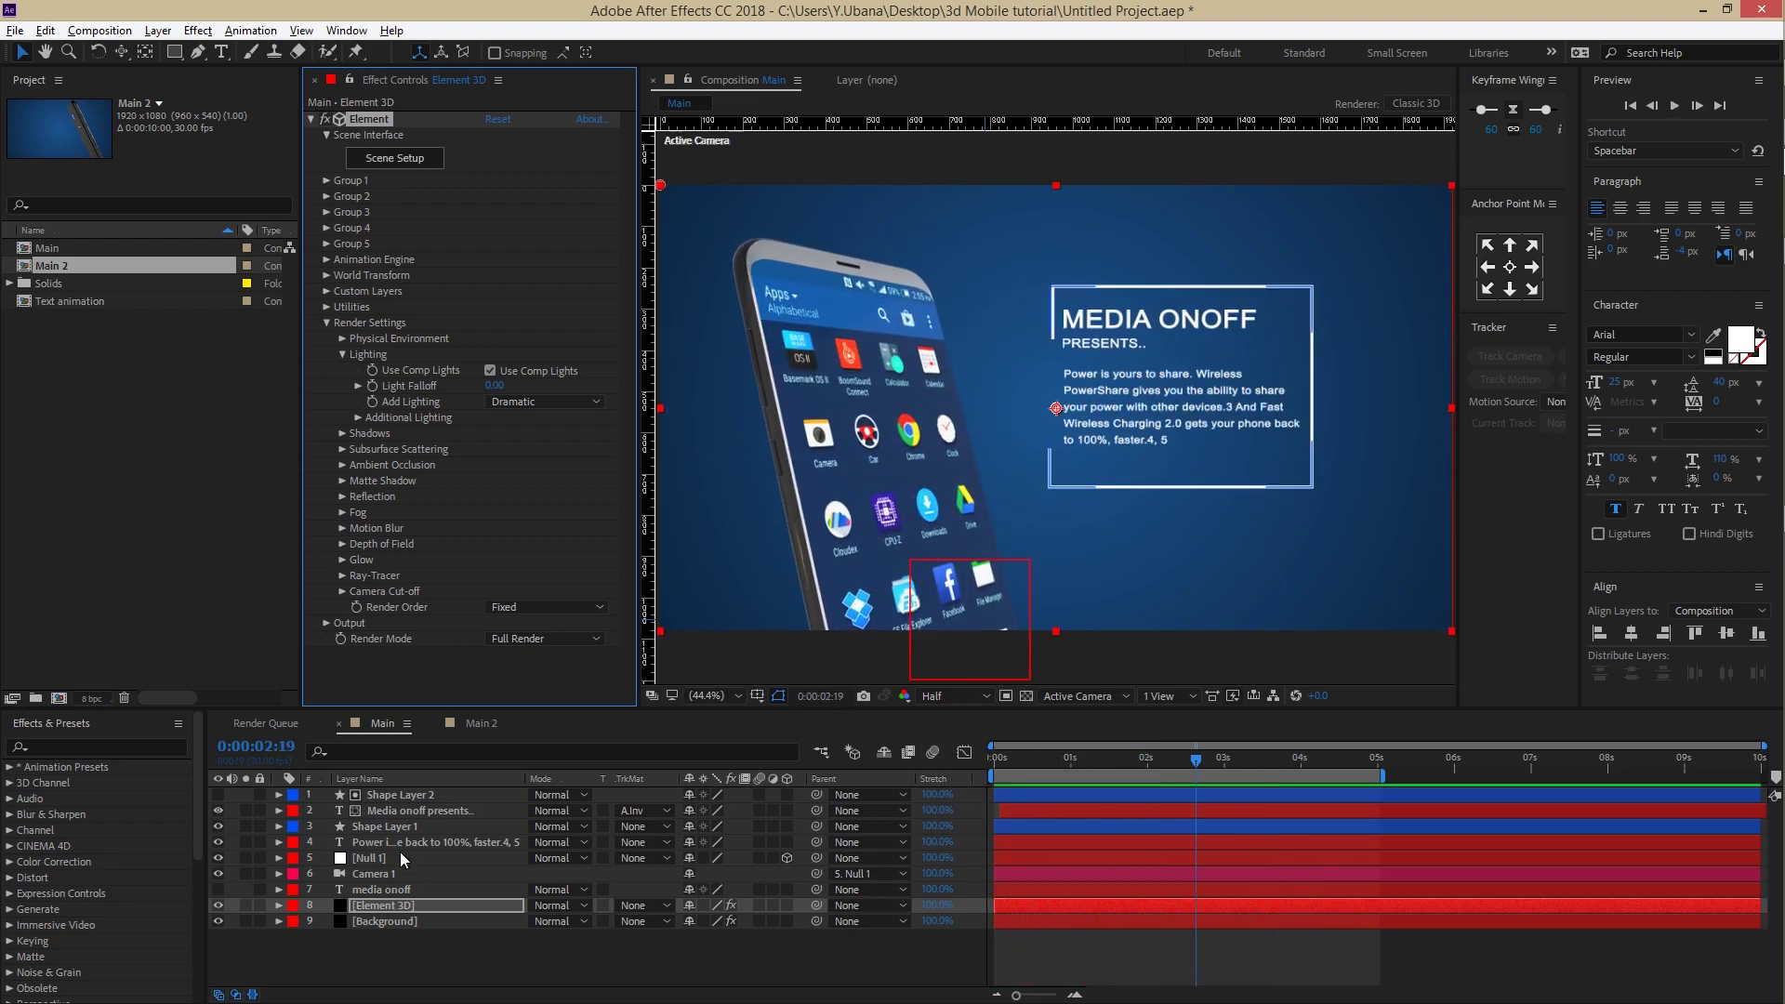
Step: Set the environment texture's gamma to 3.08 and adjust its brightness, accept the scene, and review the animation around 0:00:01:24
click(394, 158)
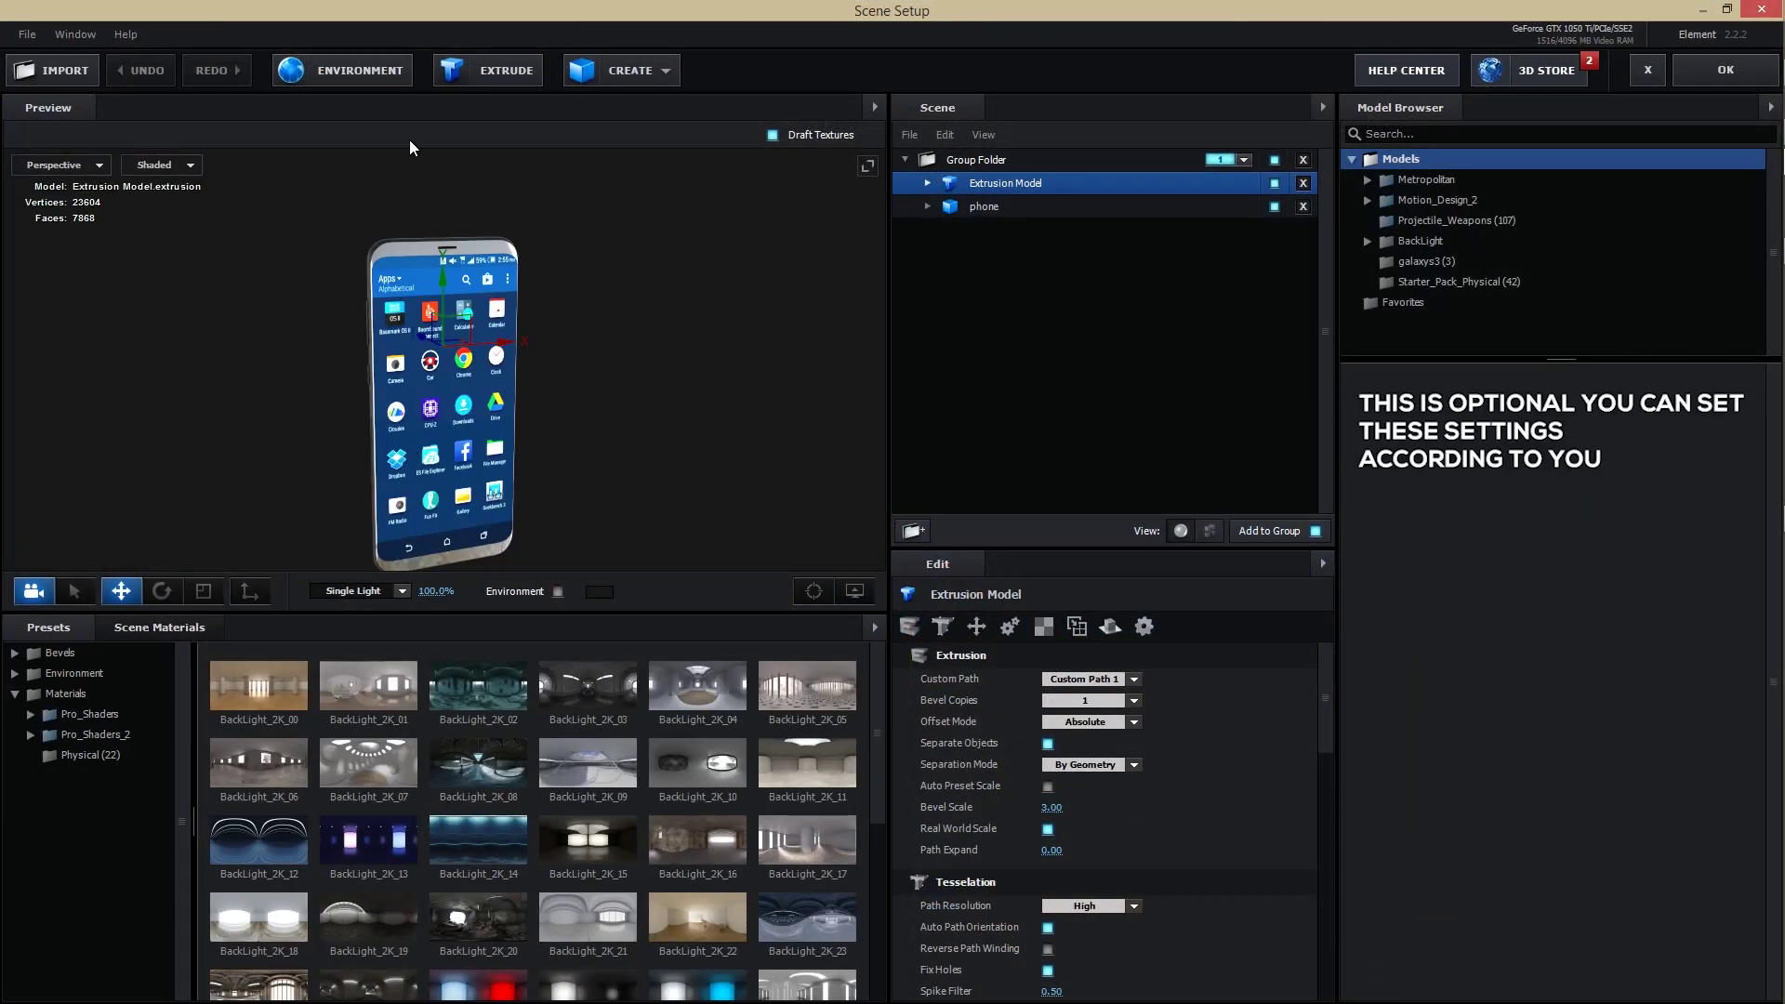
click(360, 70)
drag(986, 320, 978, 275)
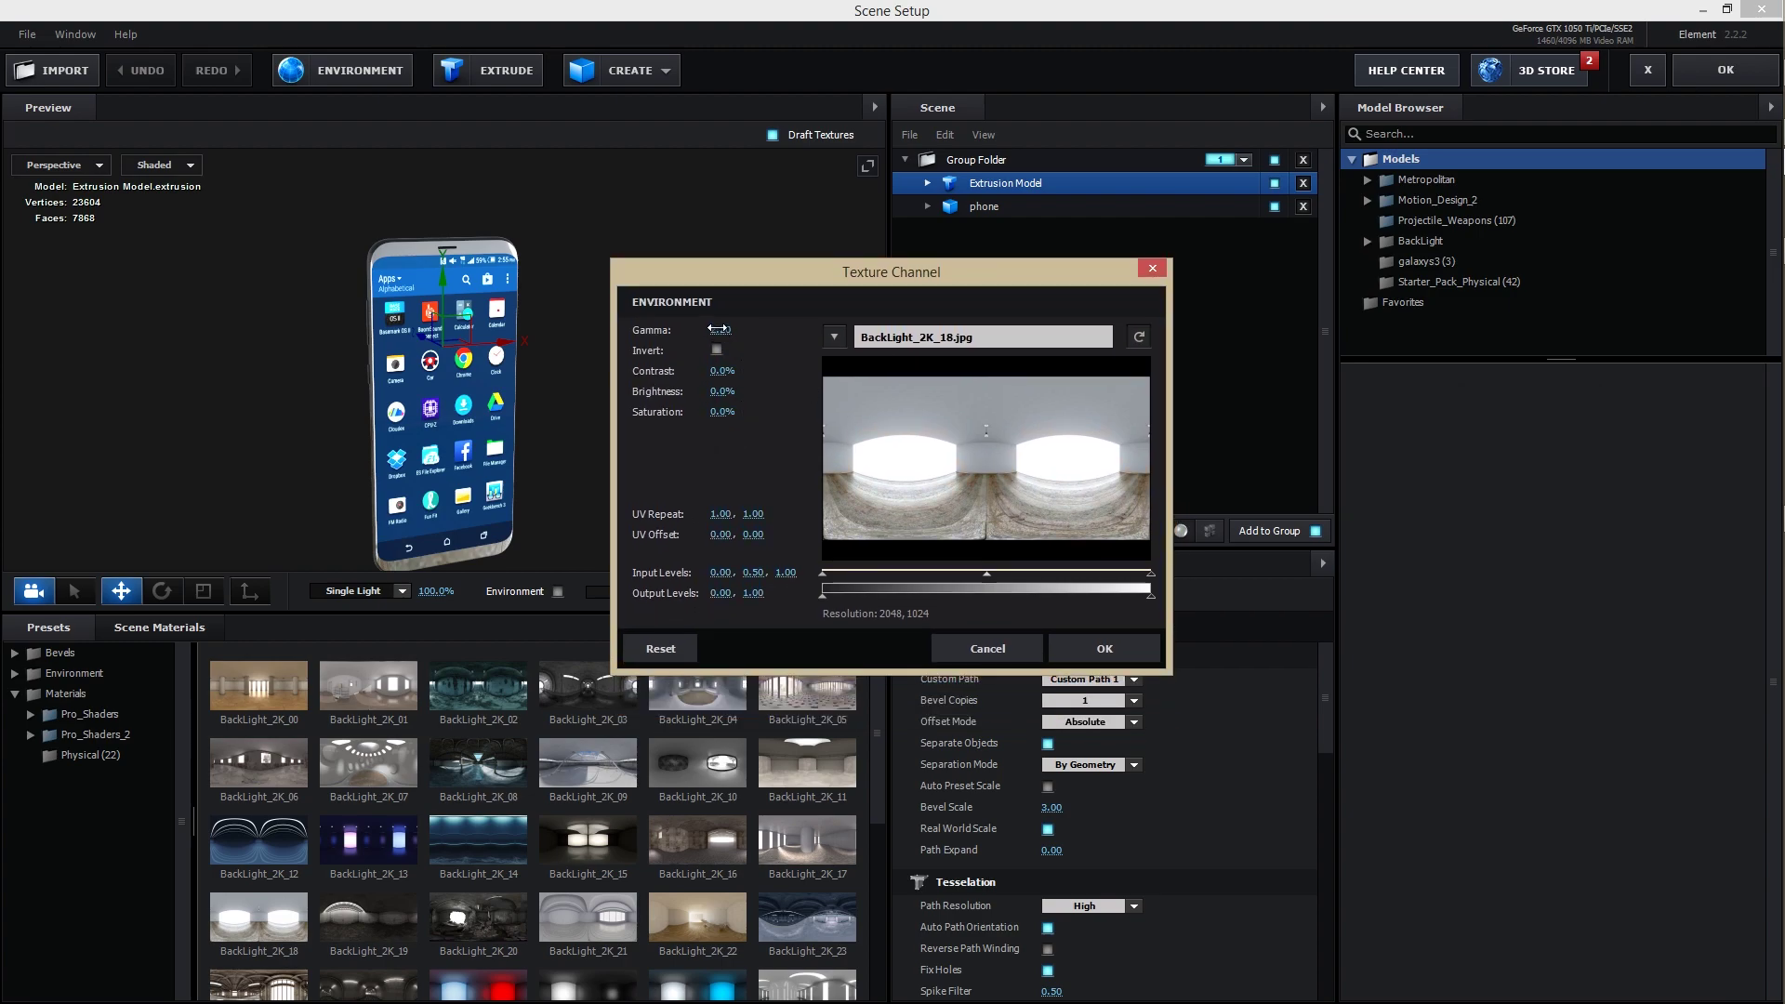
drag(688, 328, 786, 331)
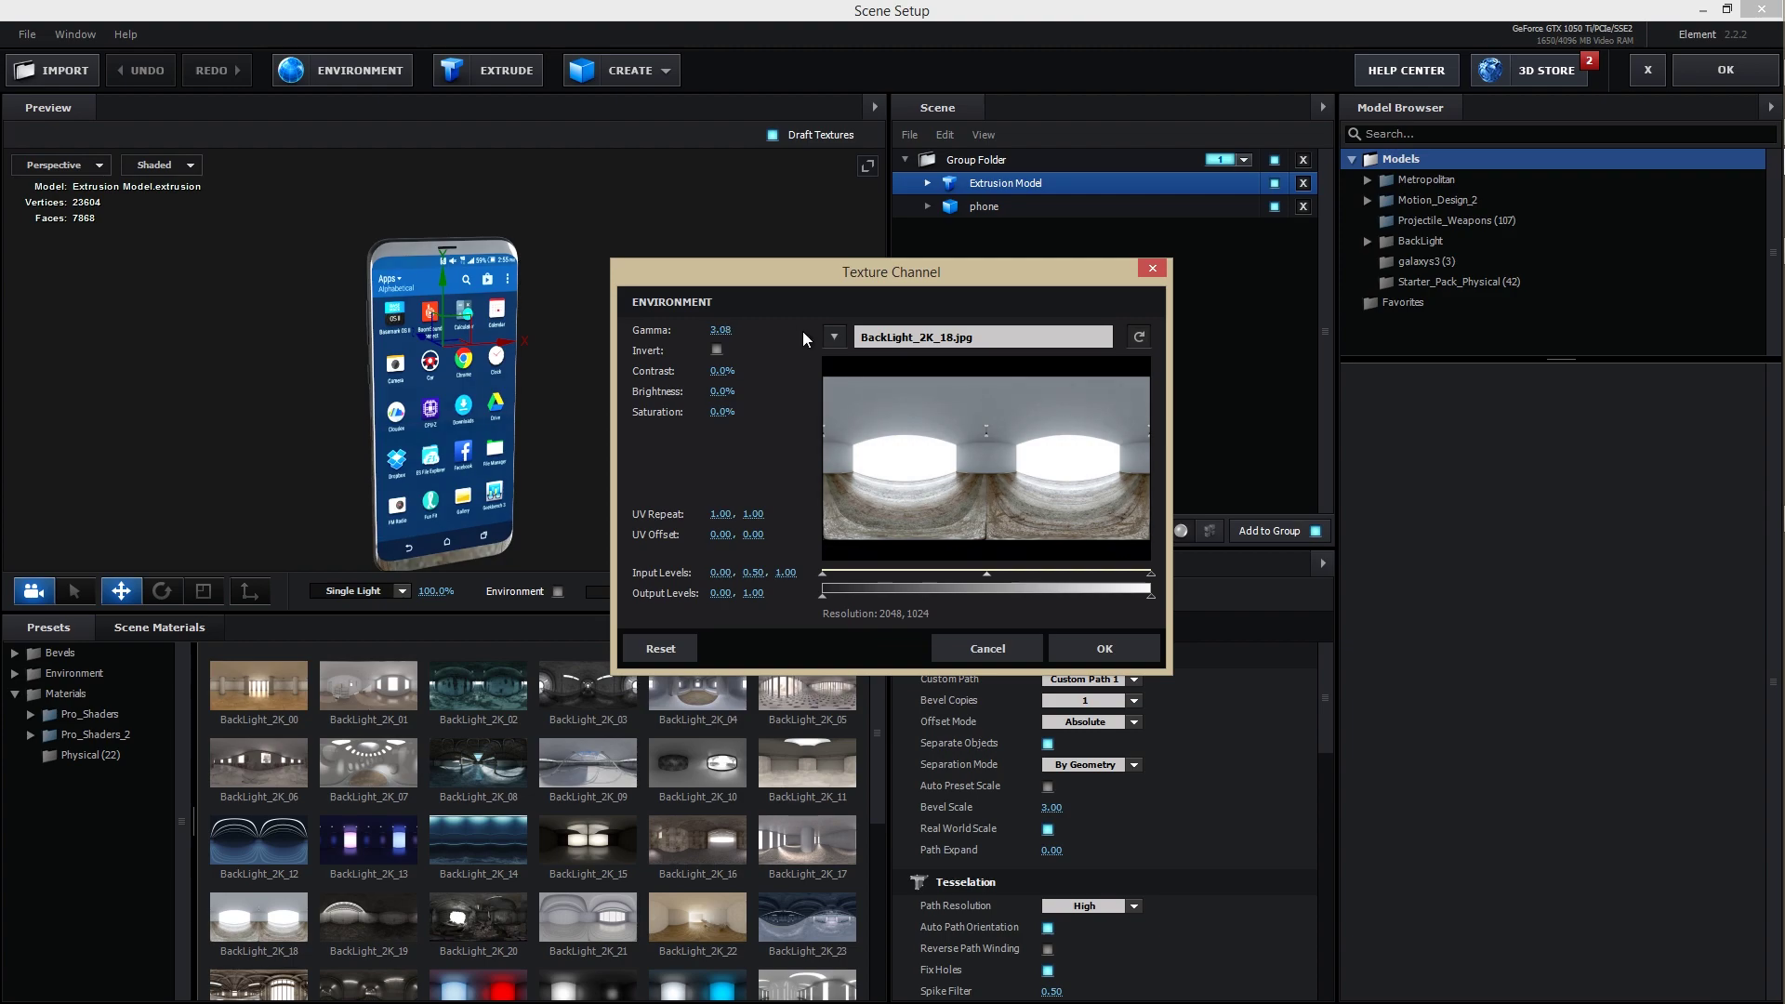
mouse_move(725, 391)
mouse_down()
mouse_move(690, 392)
mouse_move(724, 394)
mouse_up()
click(1119, 642)
click(1722, 75)
key(space)
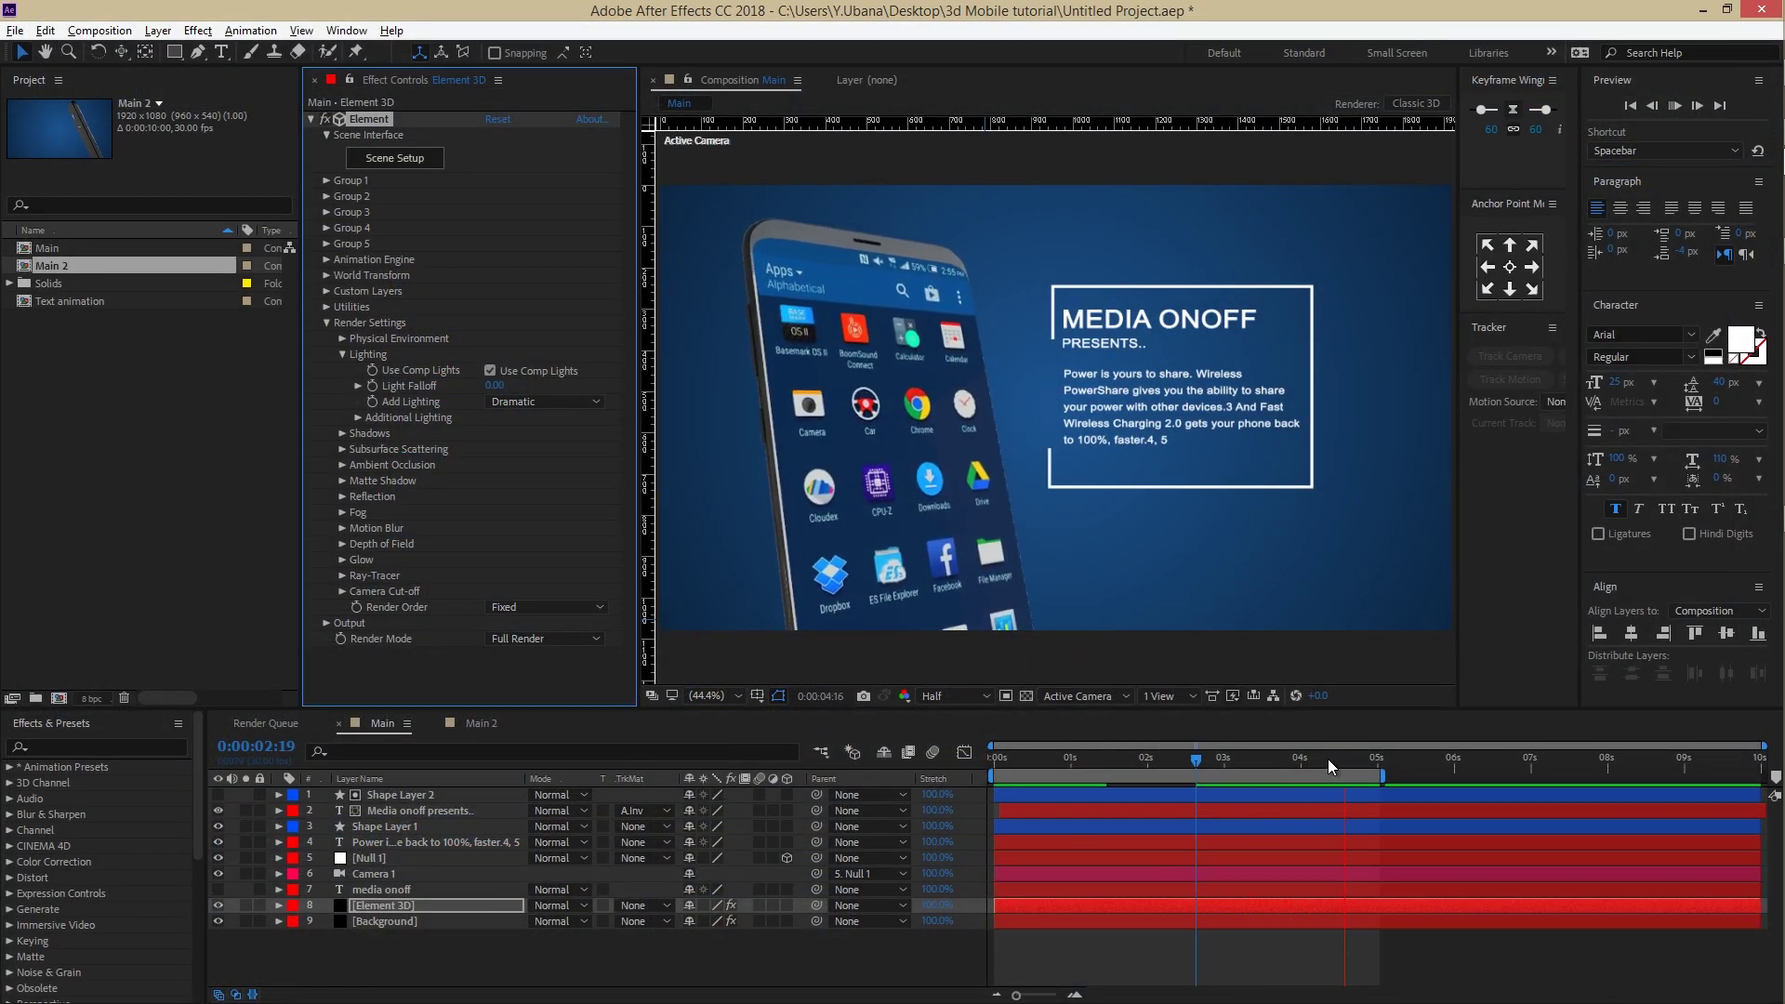
drag(1042, 766, 1133, 779)
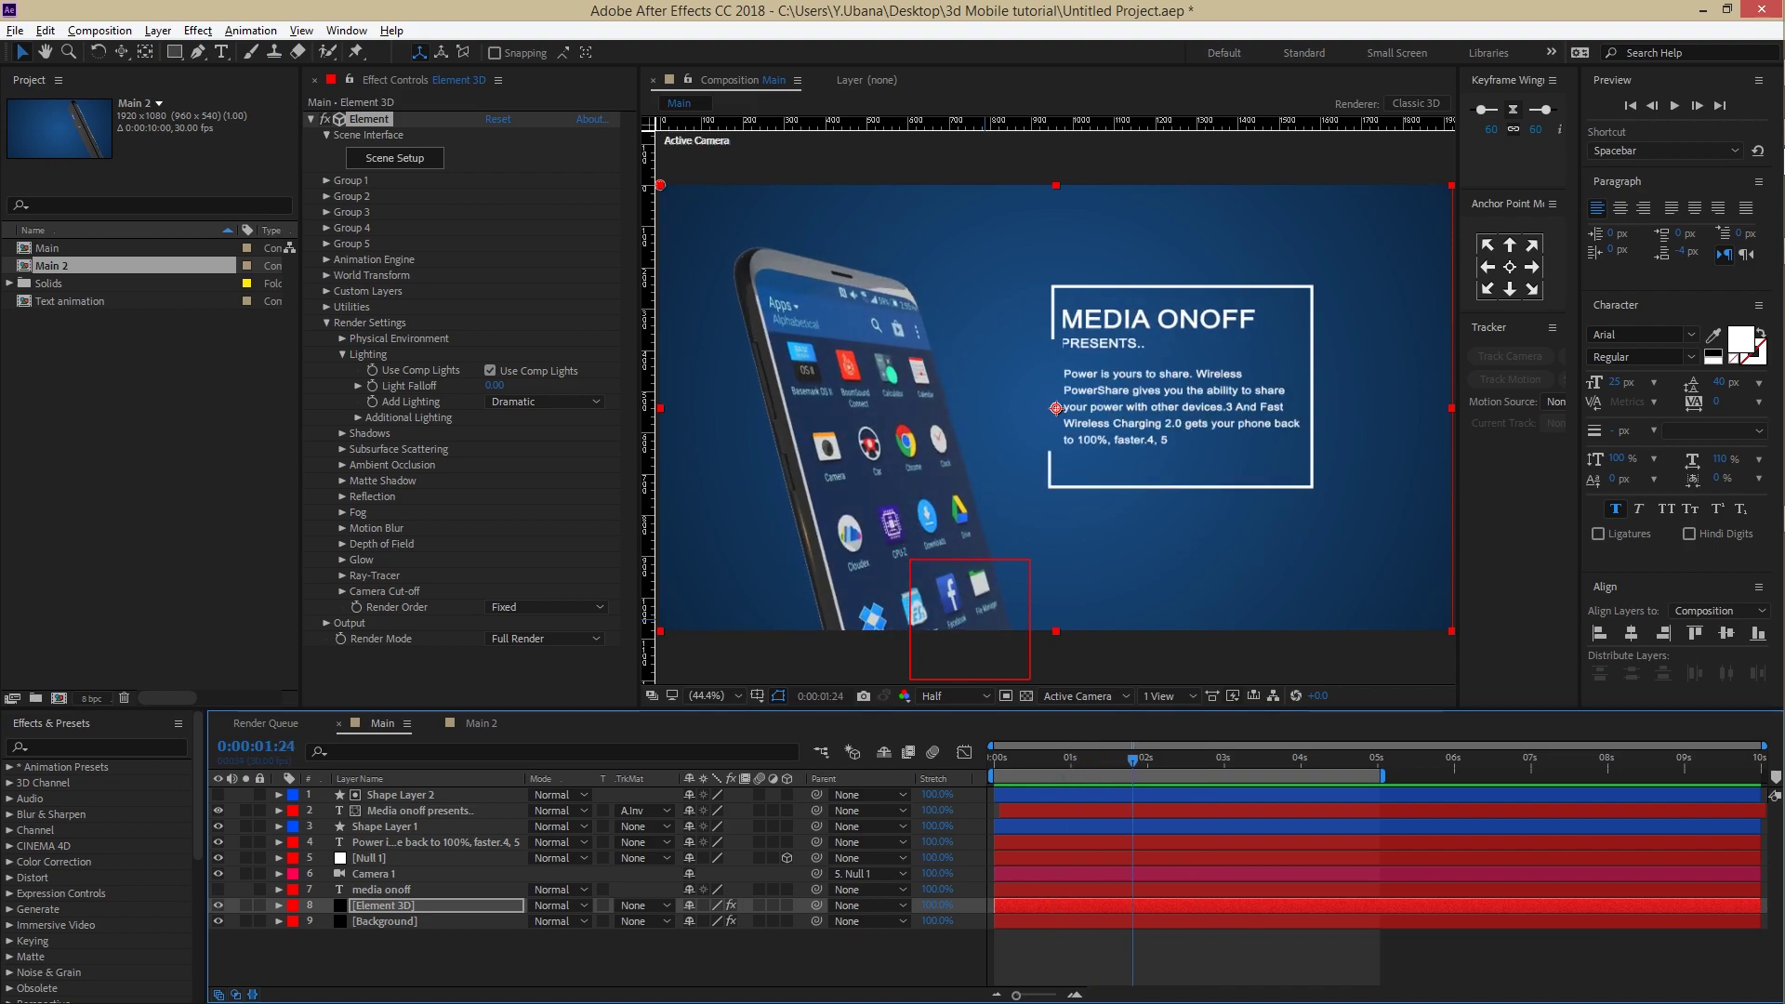
Step: Add a "MEDIA ONOFF PRESENTS" text layer above the line frame and centre its anchor point
click(427, 952)
key(ctrl+t)
click(967, 257)
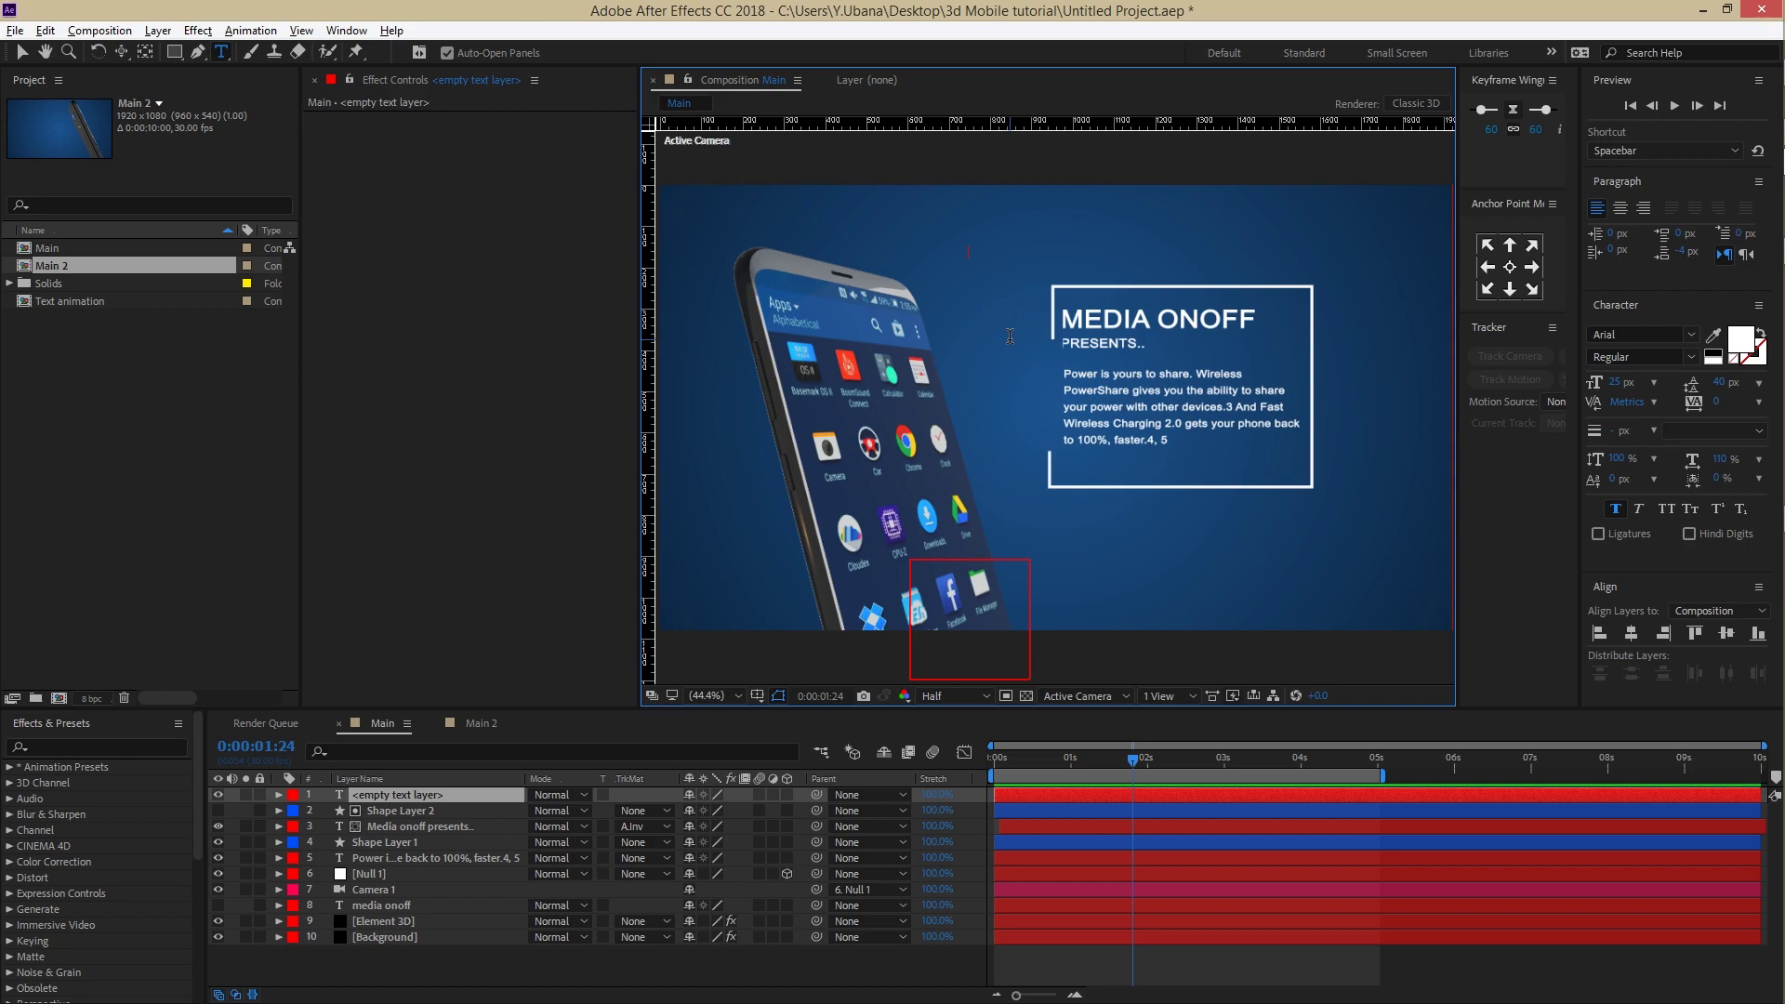
text(MEDIA ONOFF)
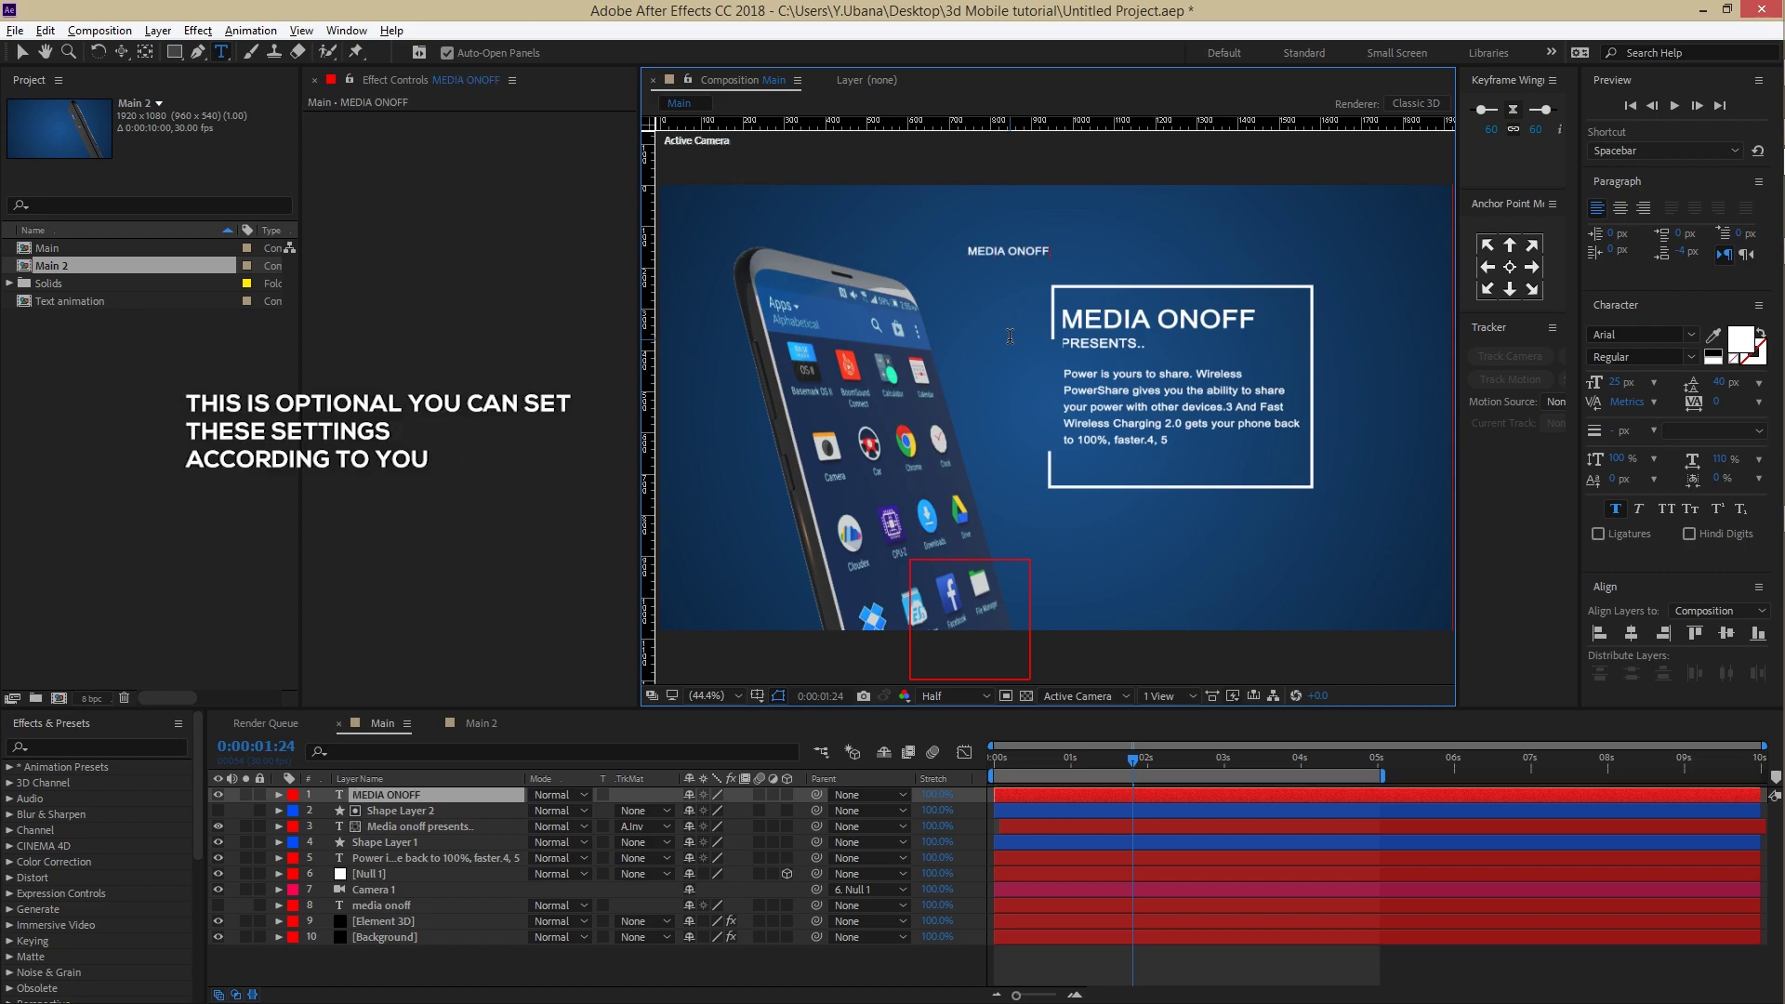
text( PRESENTS)
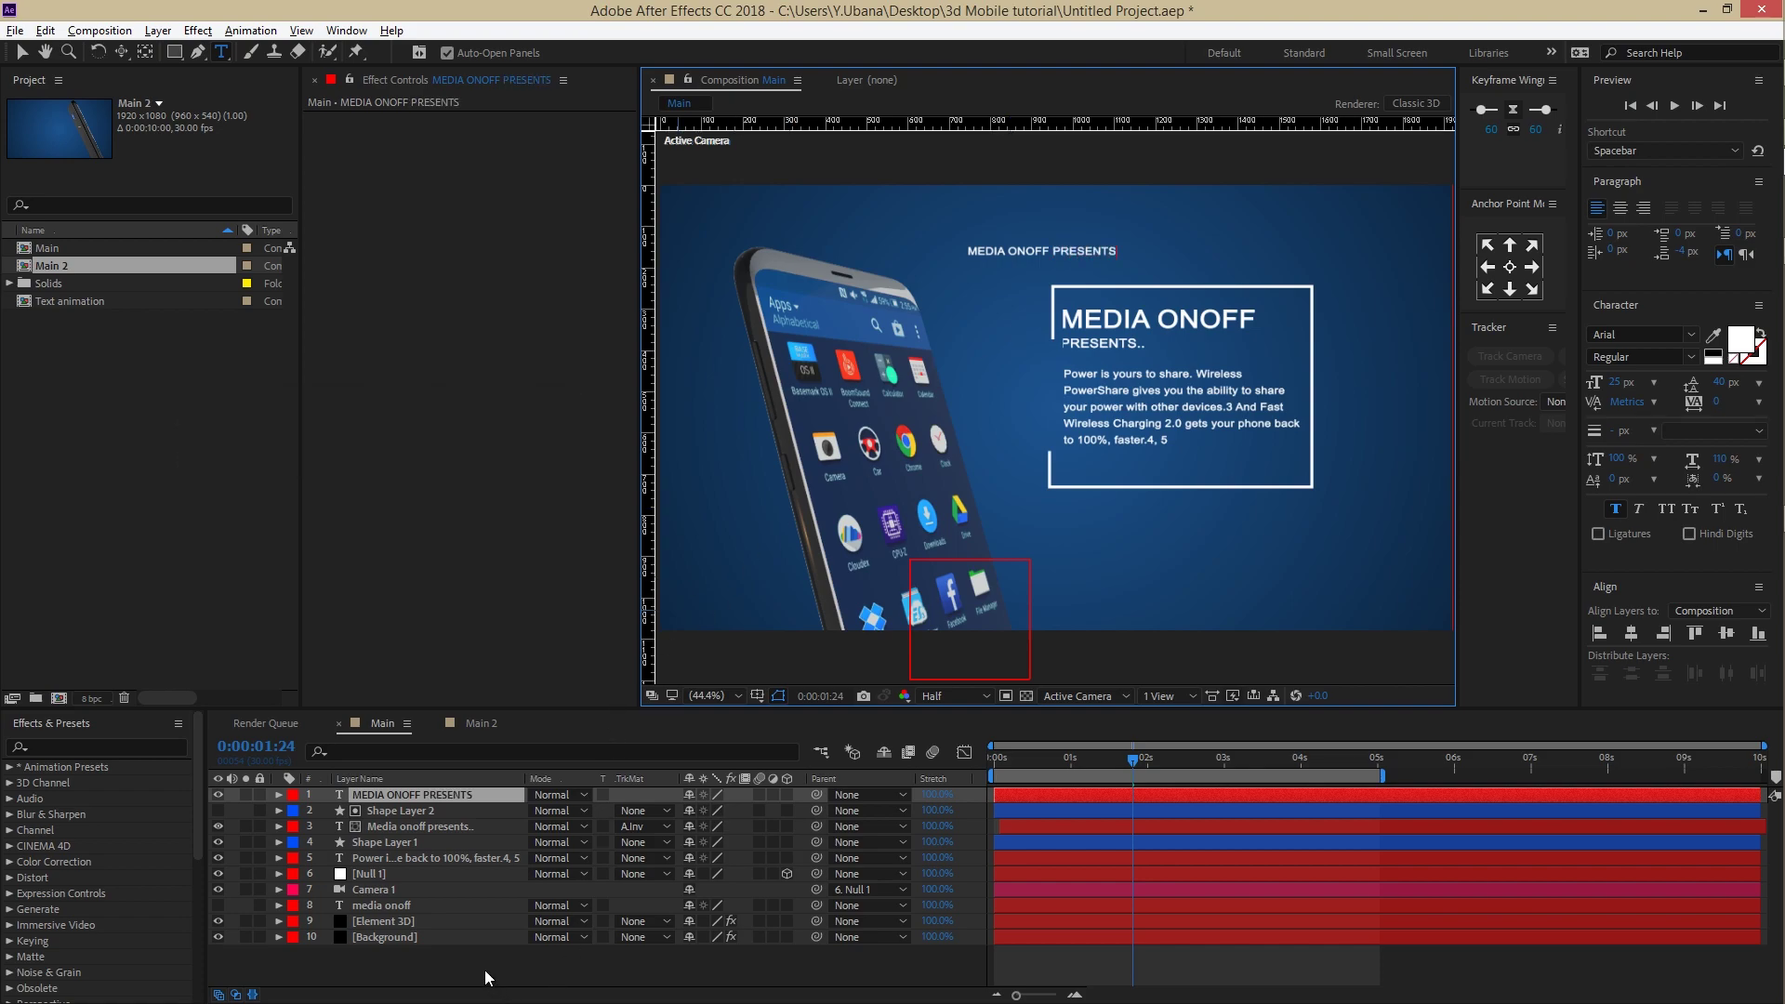
click(421, 793)
click(1509, 267)
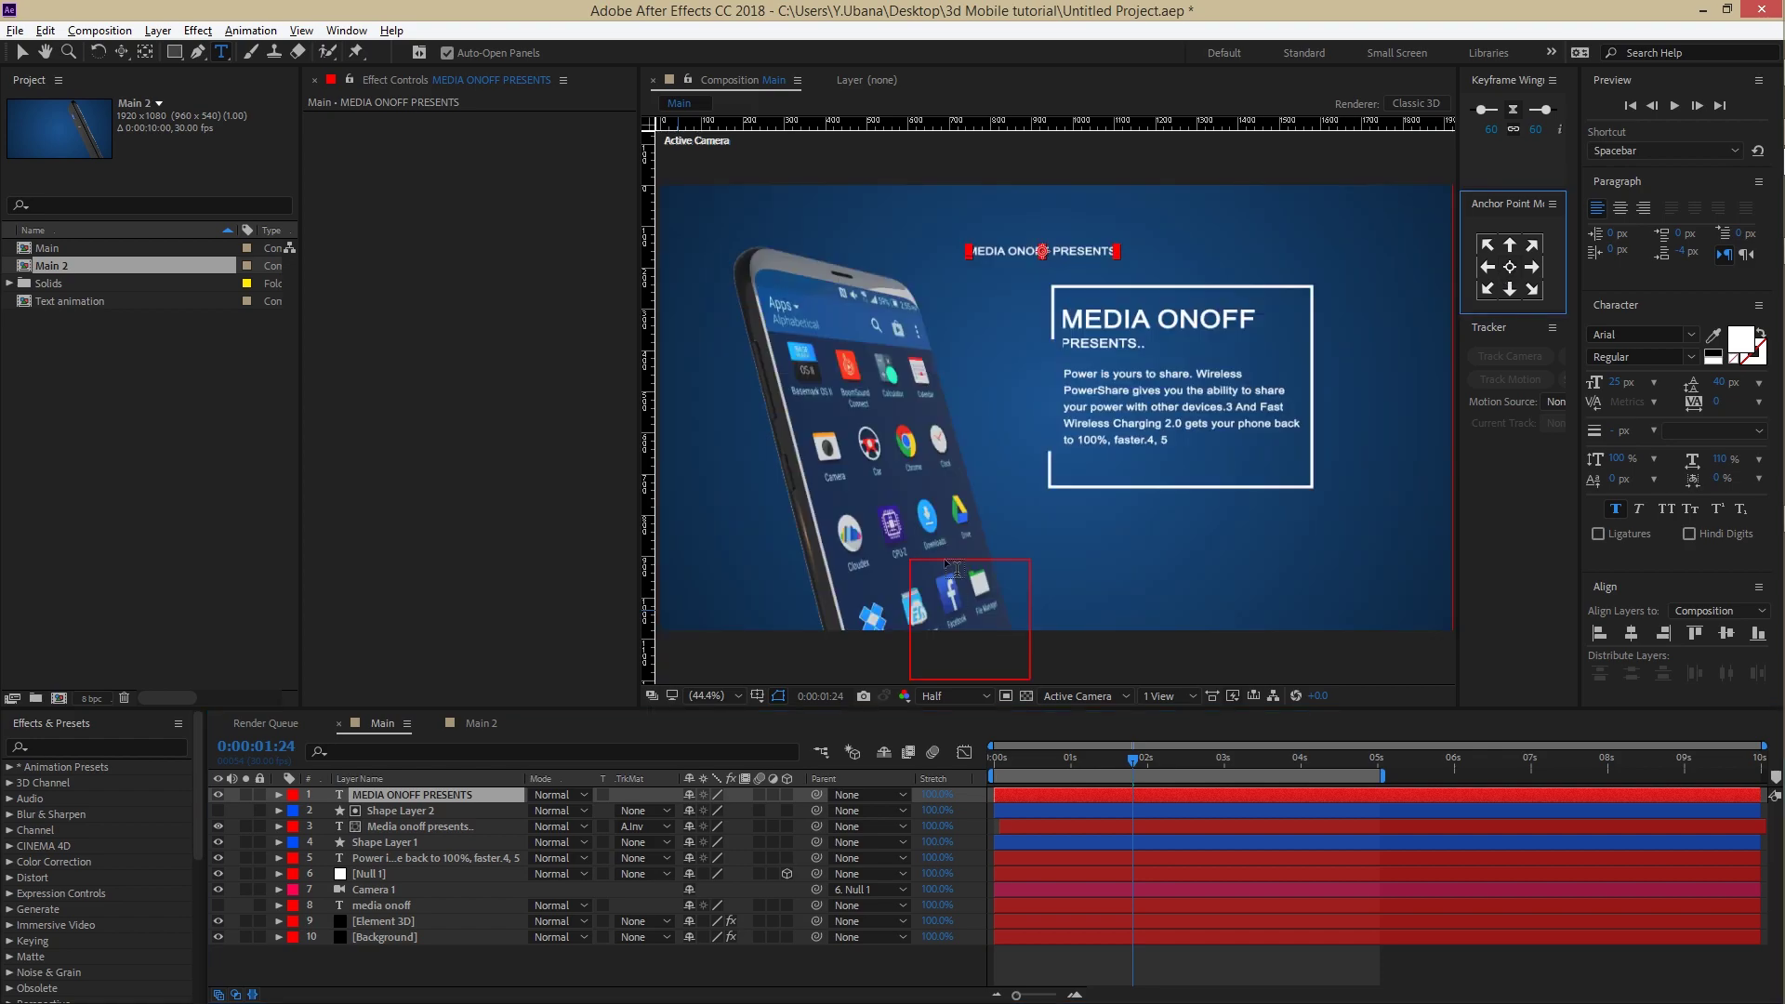
Step: Change the "MEDIA ONOFF PRESENTS" text's font to Tripleta ExtraBold
click(473, 796)
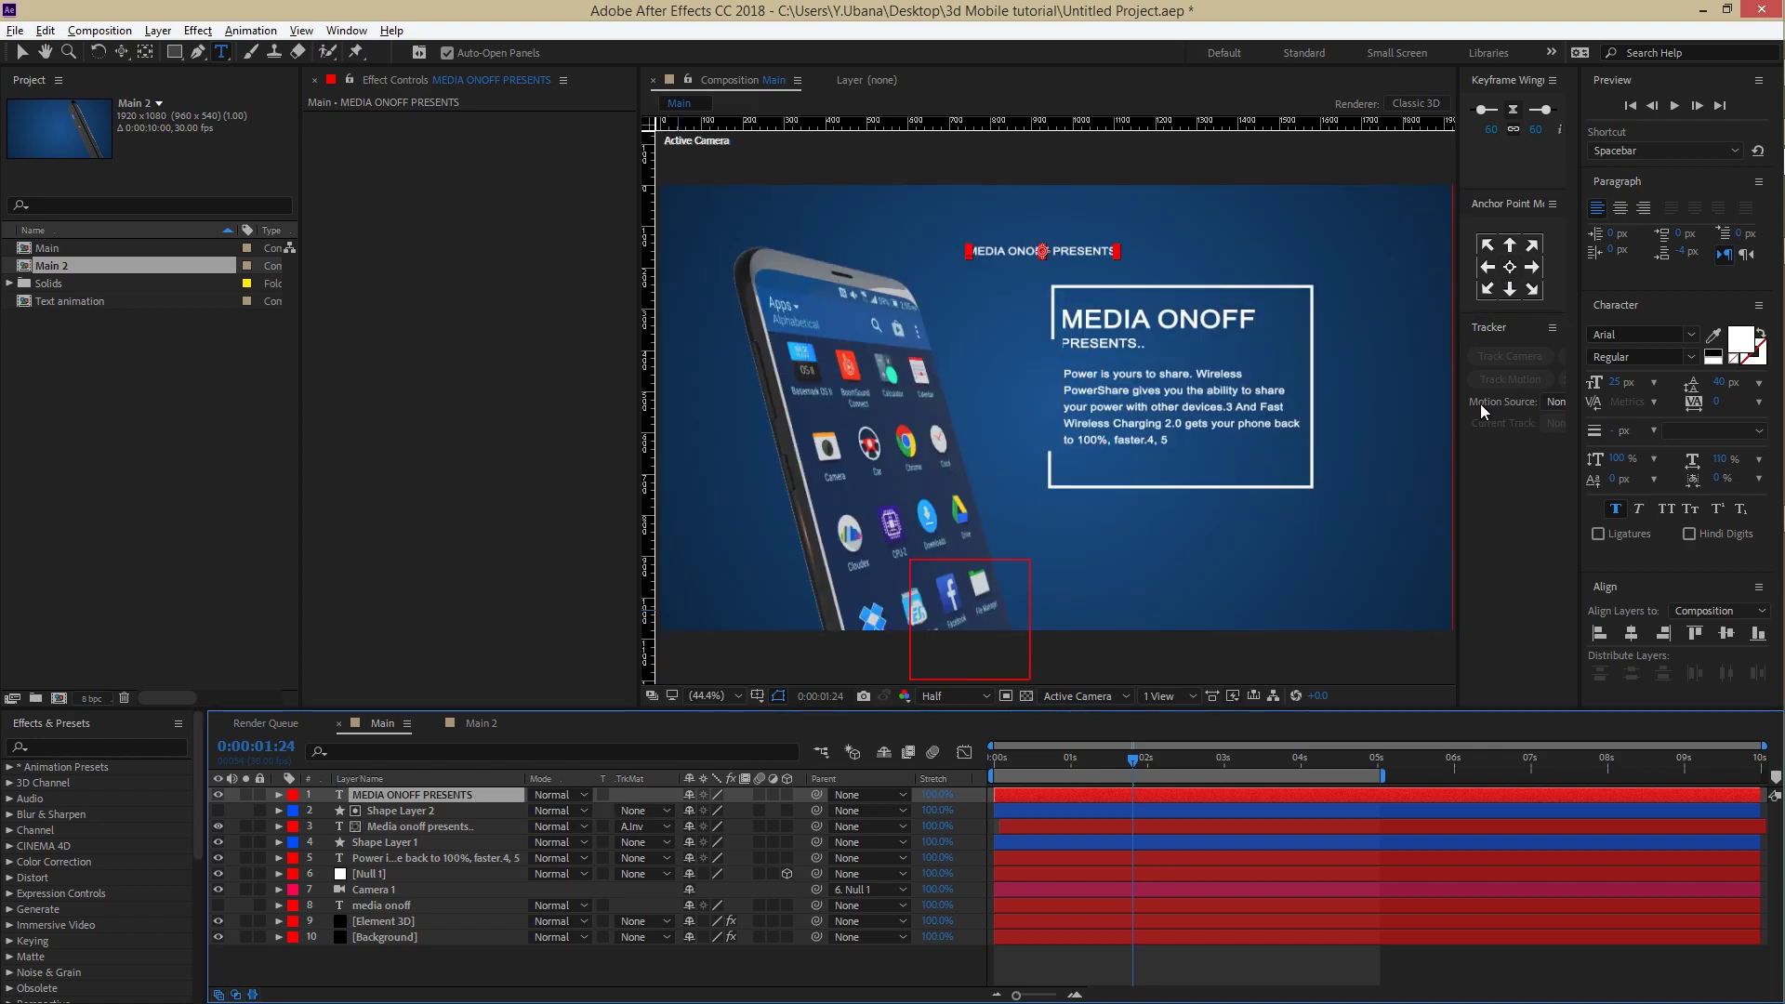
click(1625, 333)
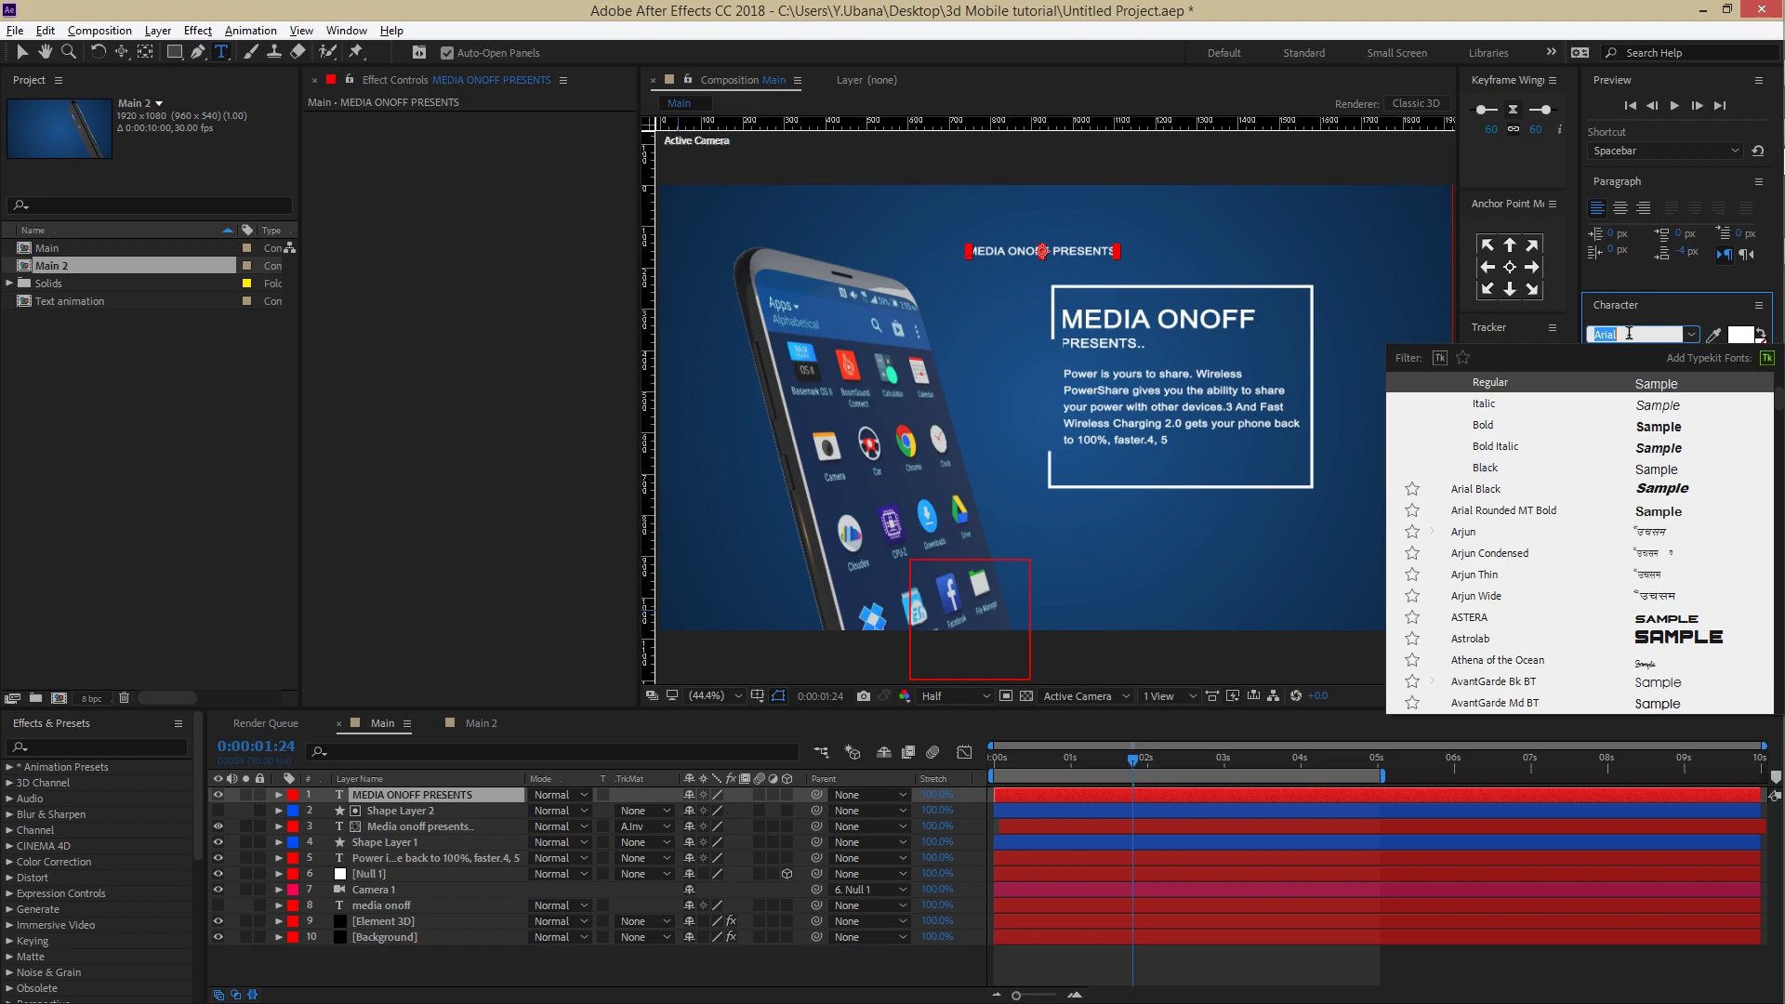
text(trip)
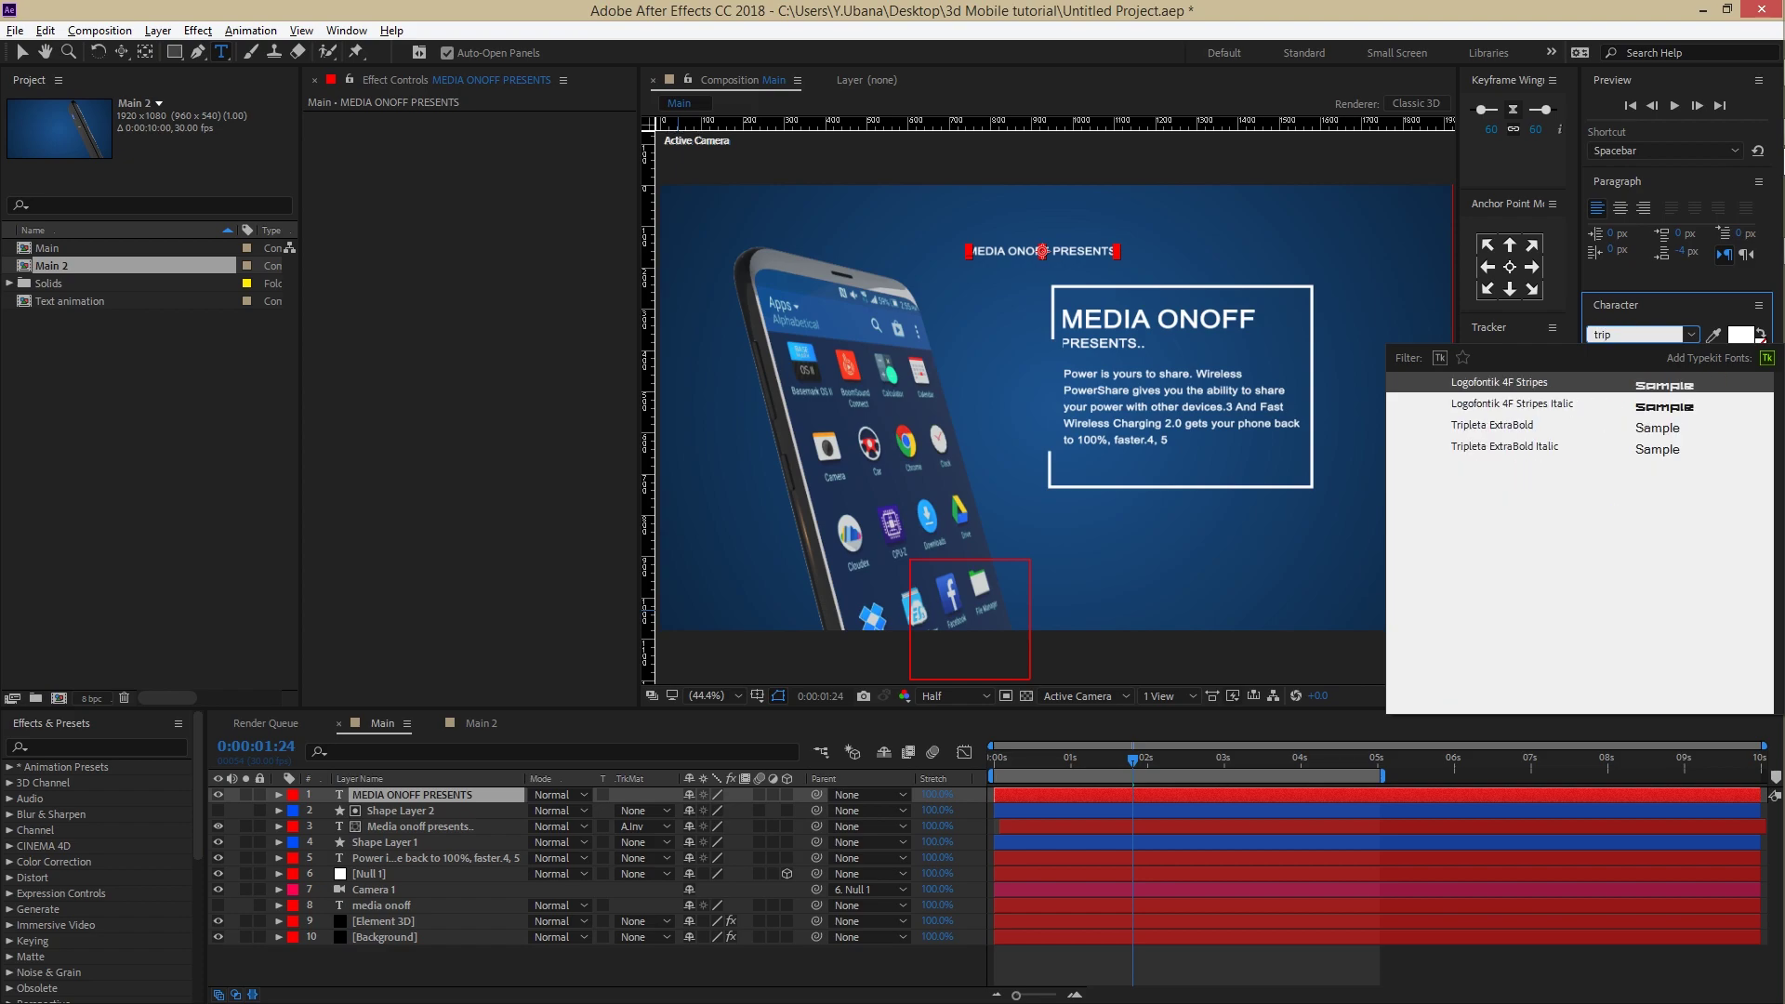
key(Down)
key(Down)
key(Return)
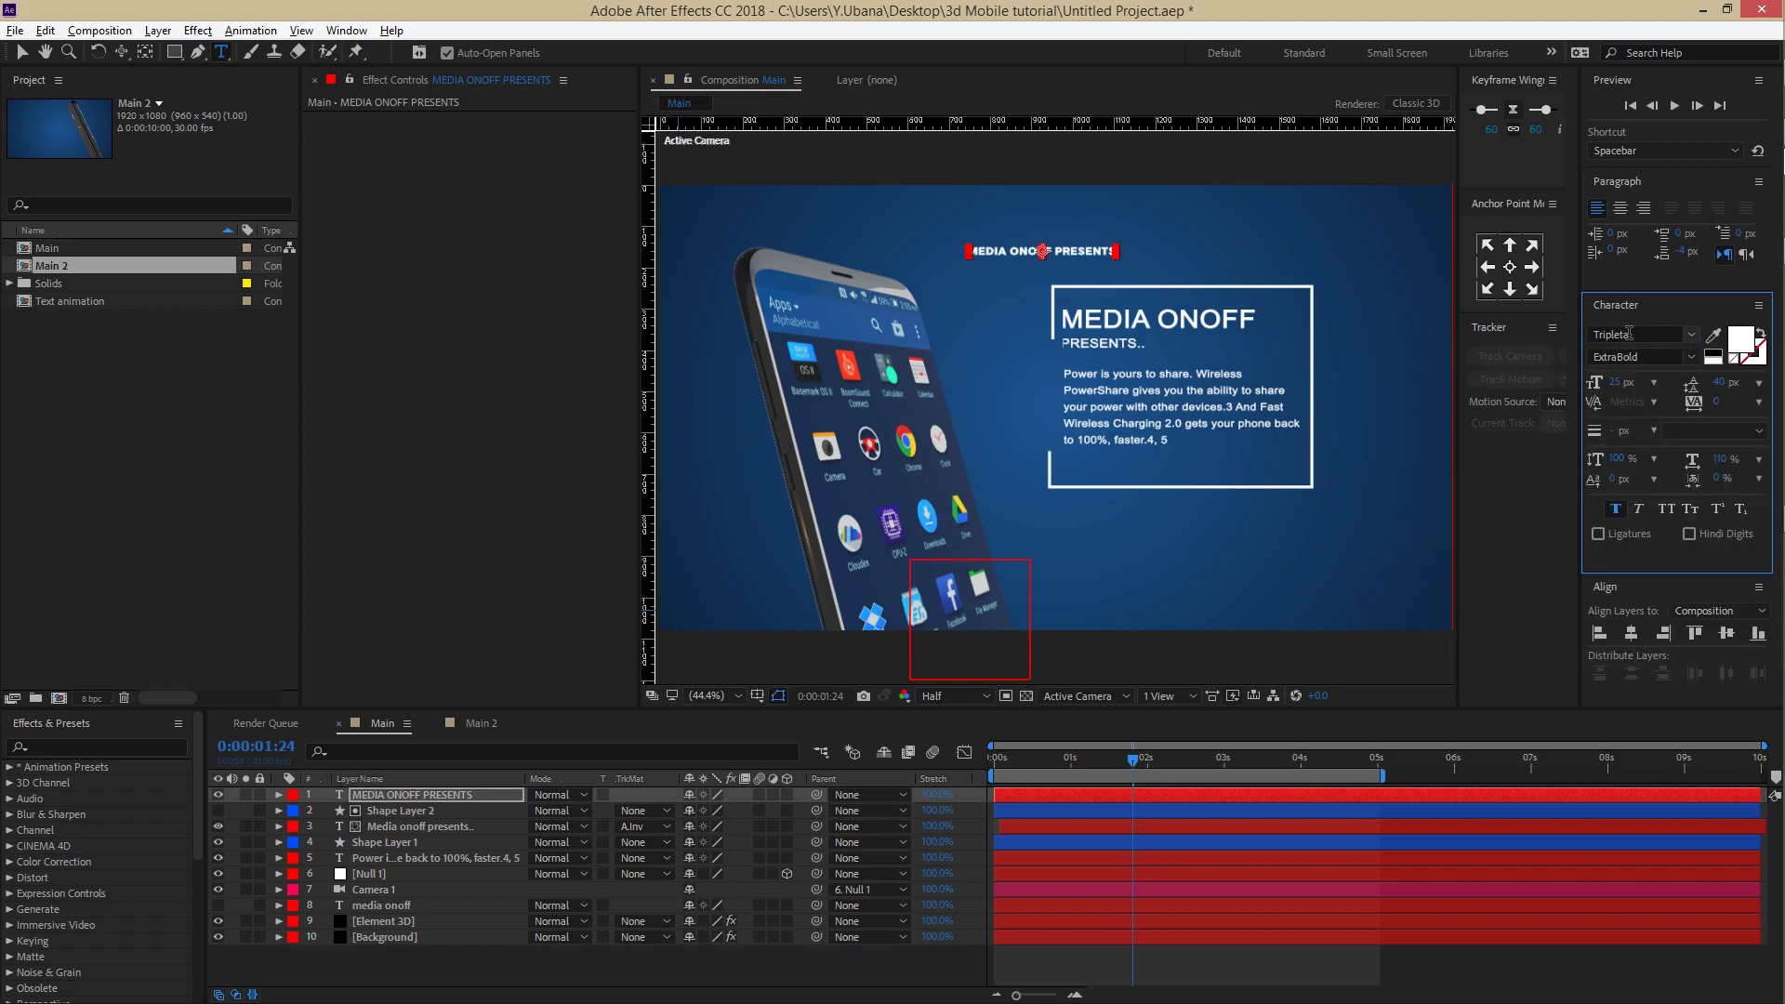
Step: Enlarge the "MEDIA ONOFF PRESENTS" text beyond the frame width, adjust its anchor point, and centre it in the composition
key(v)
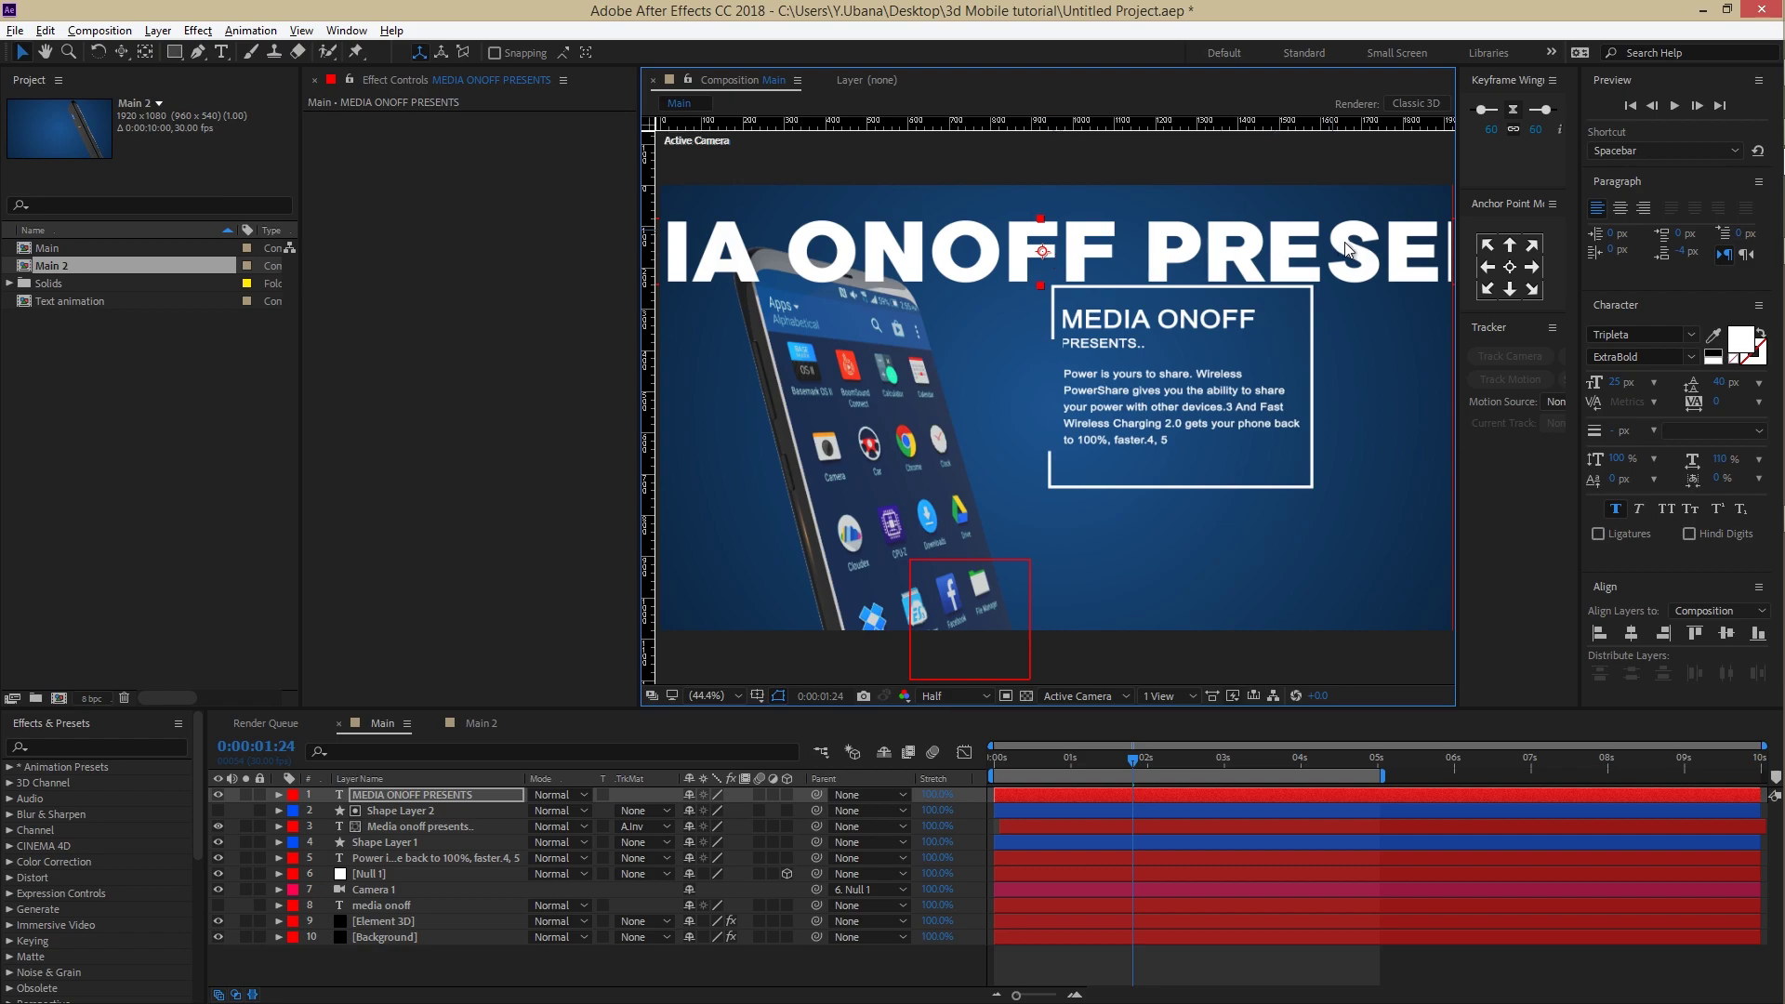
click(1496, 269)
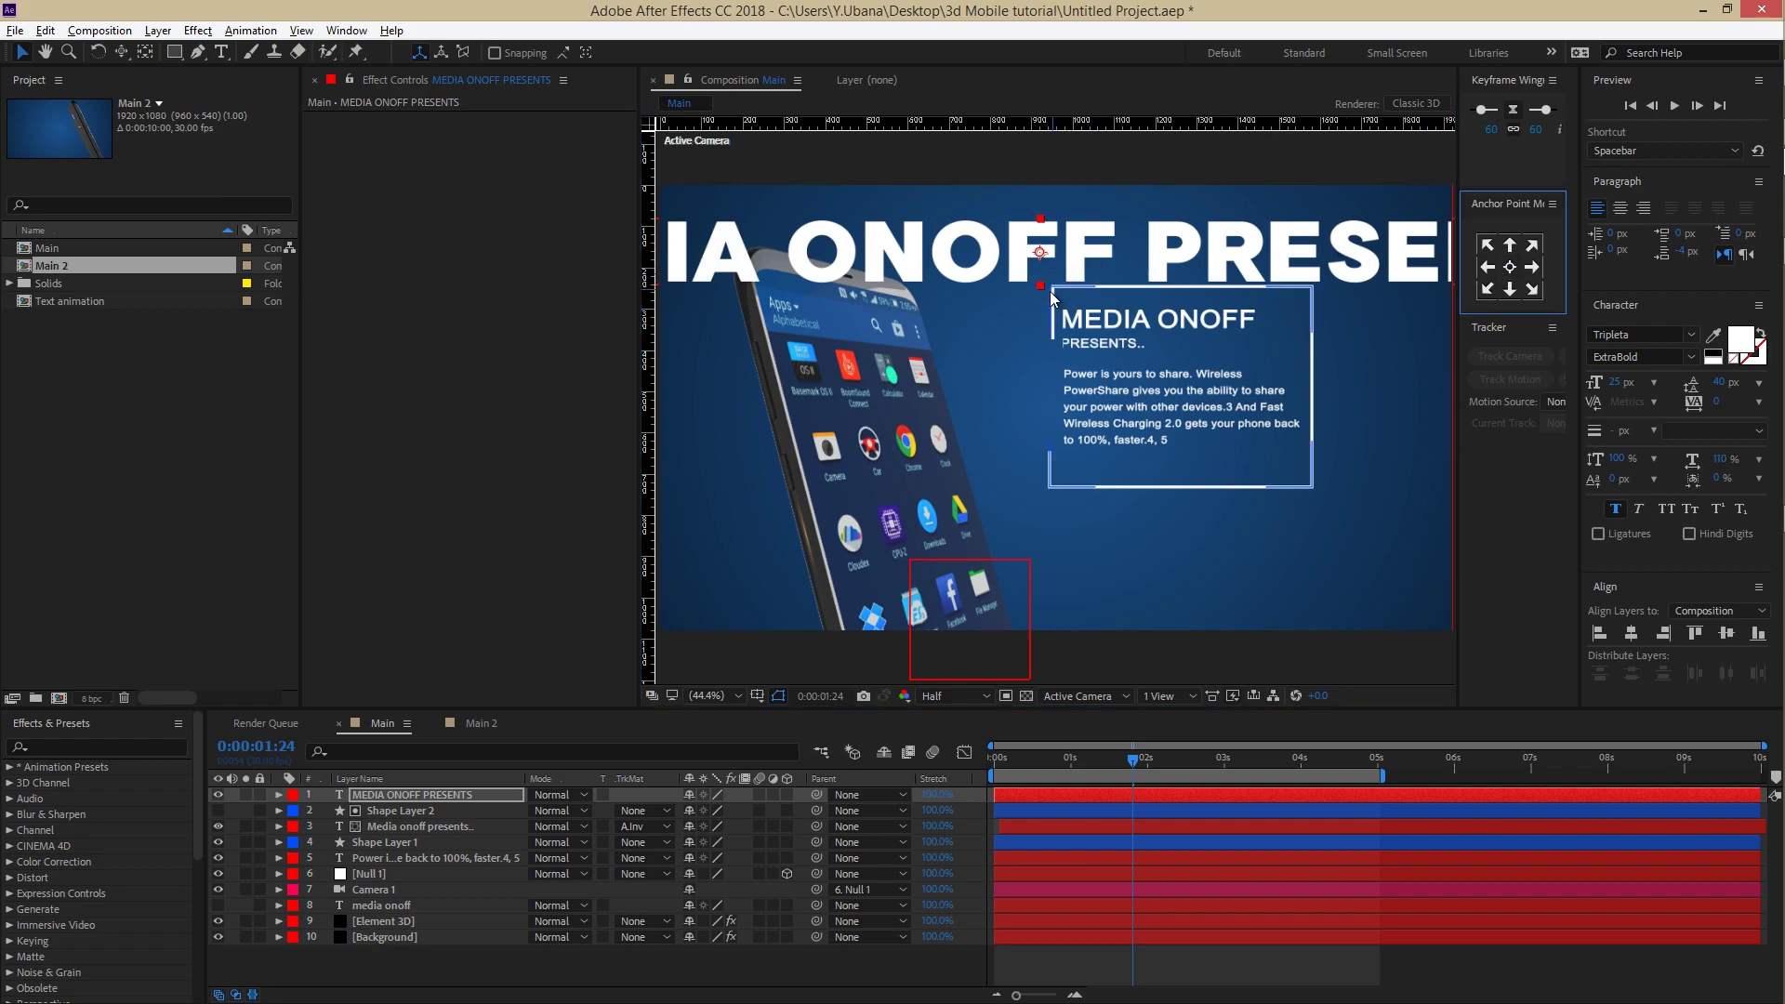
click(444, 956)
click(455, 799)
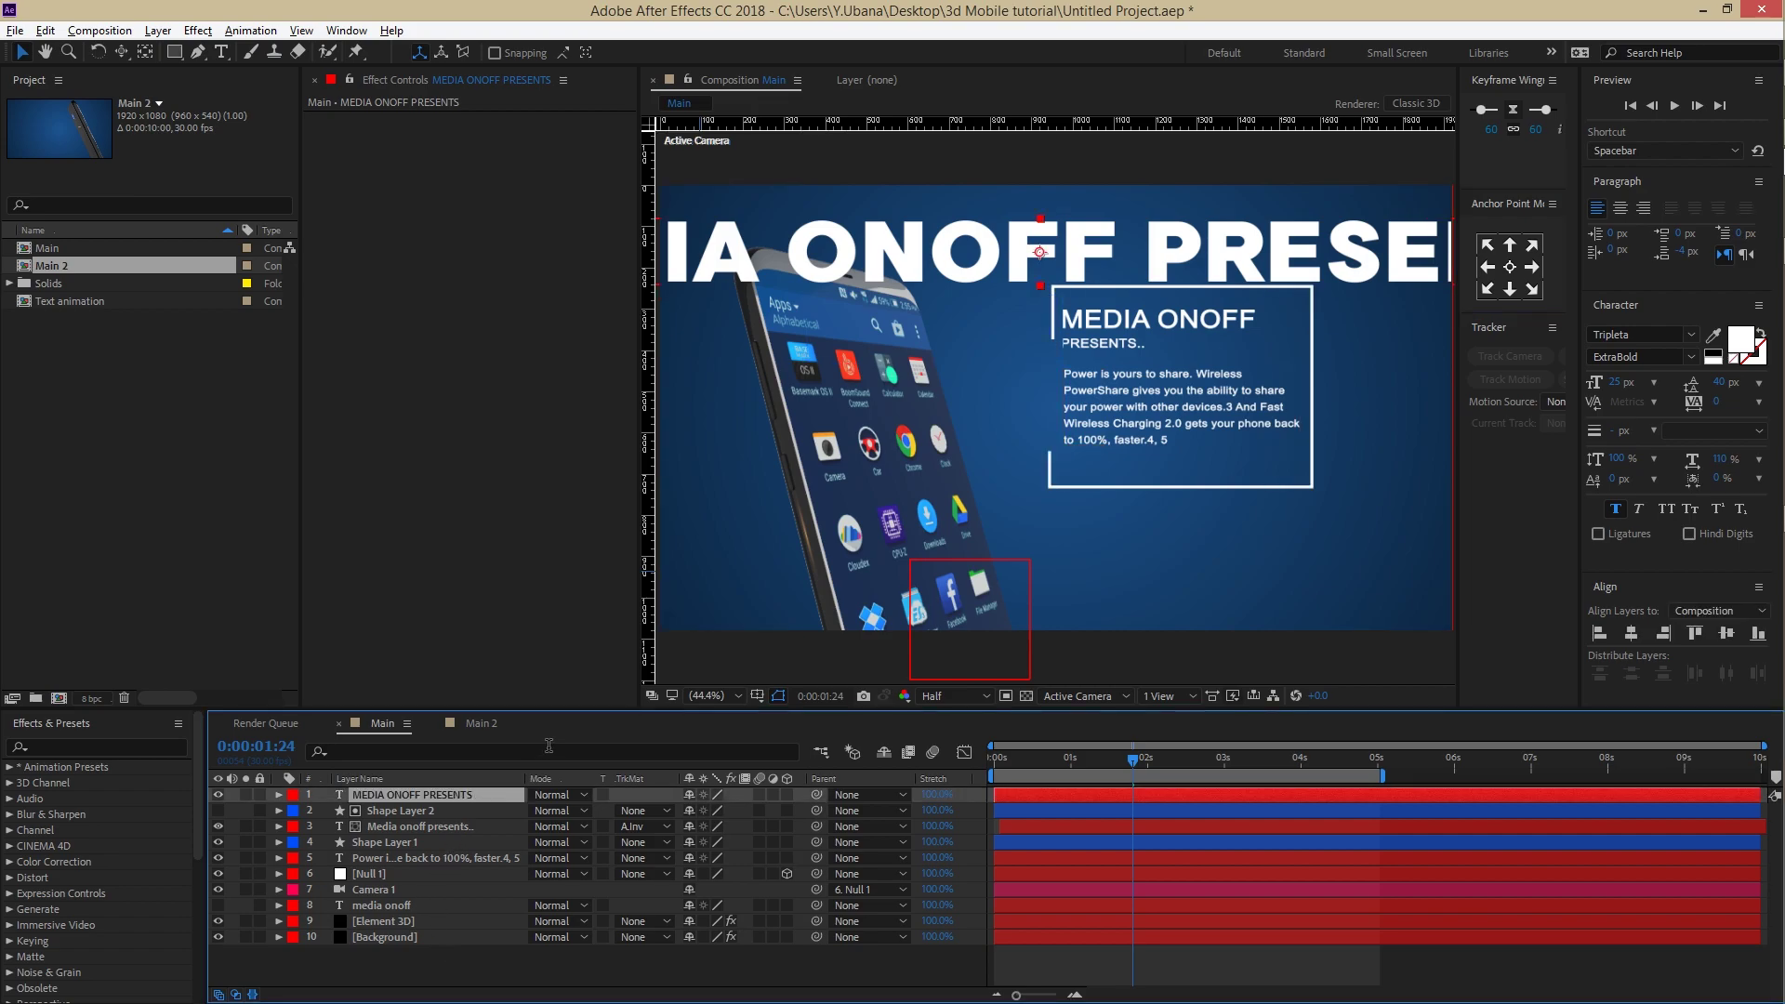
key(ctrl+Home)
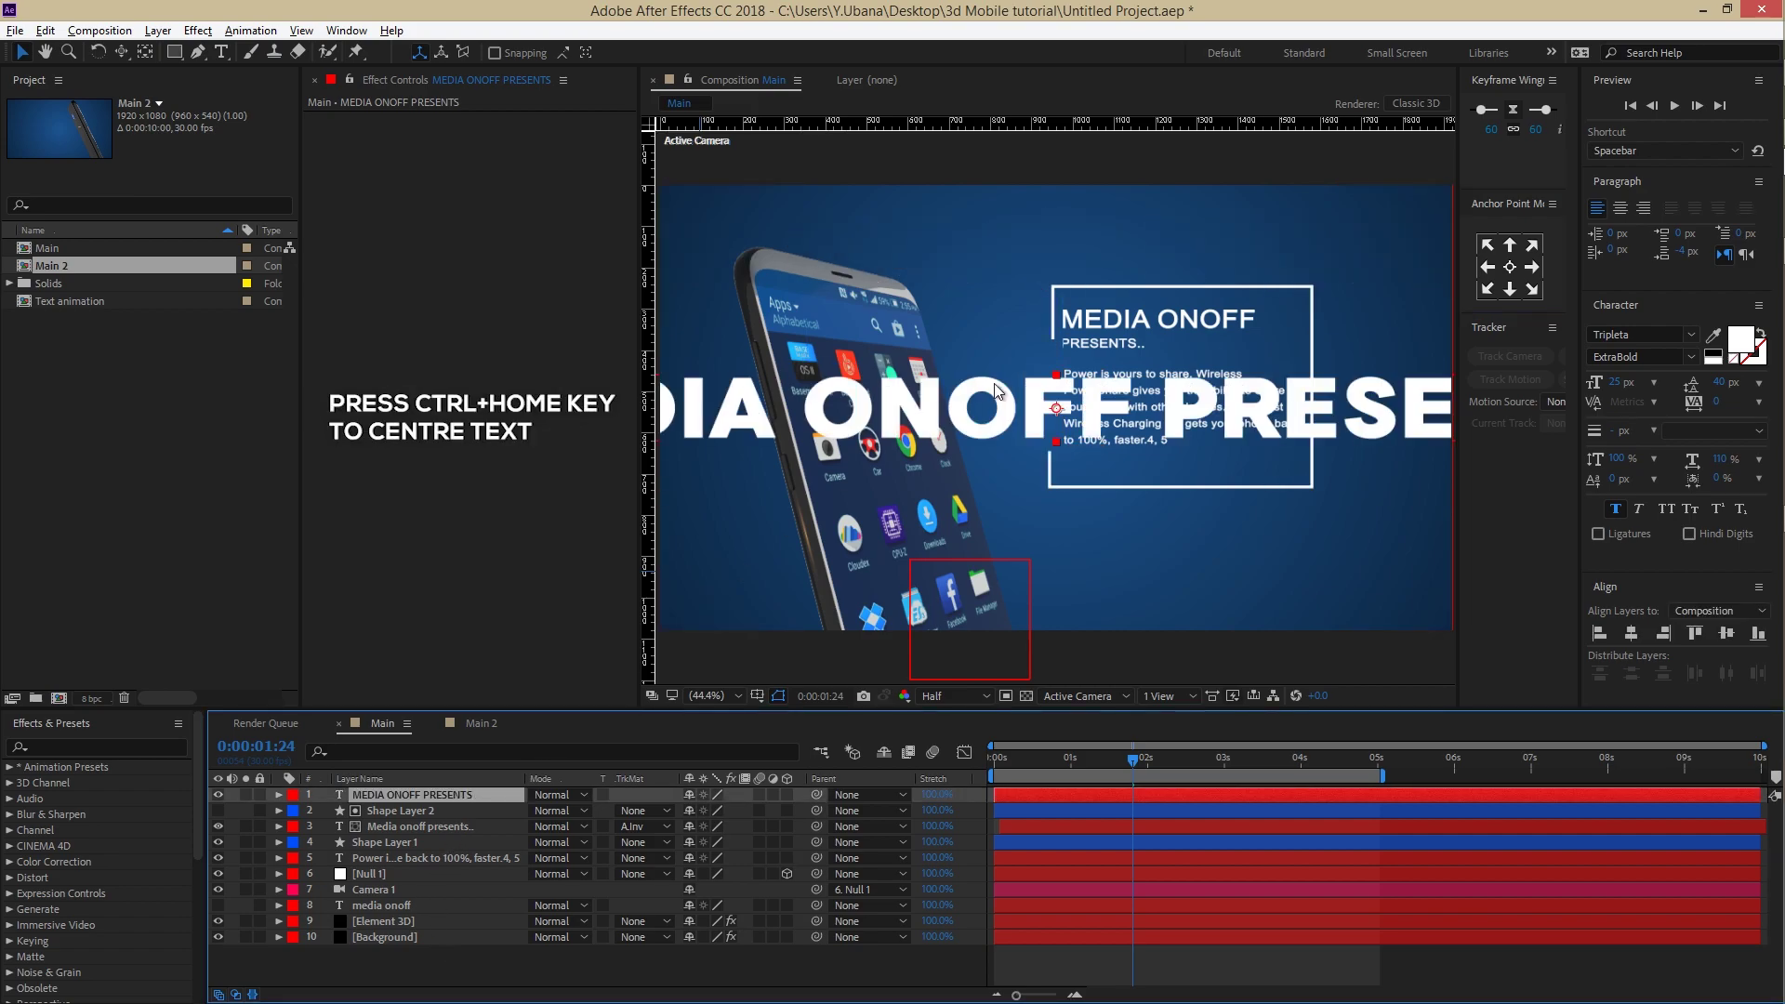
Step: Try to break the large "MEDIA ONOFF PRESENTS" text onto two lines
key(comma)
key(comma)
drag(727, 427, 694, 449)
double_click(444, 793)
click(1114, 404)
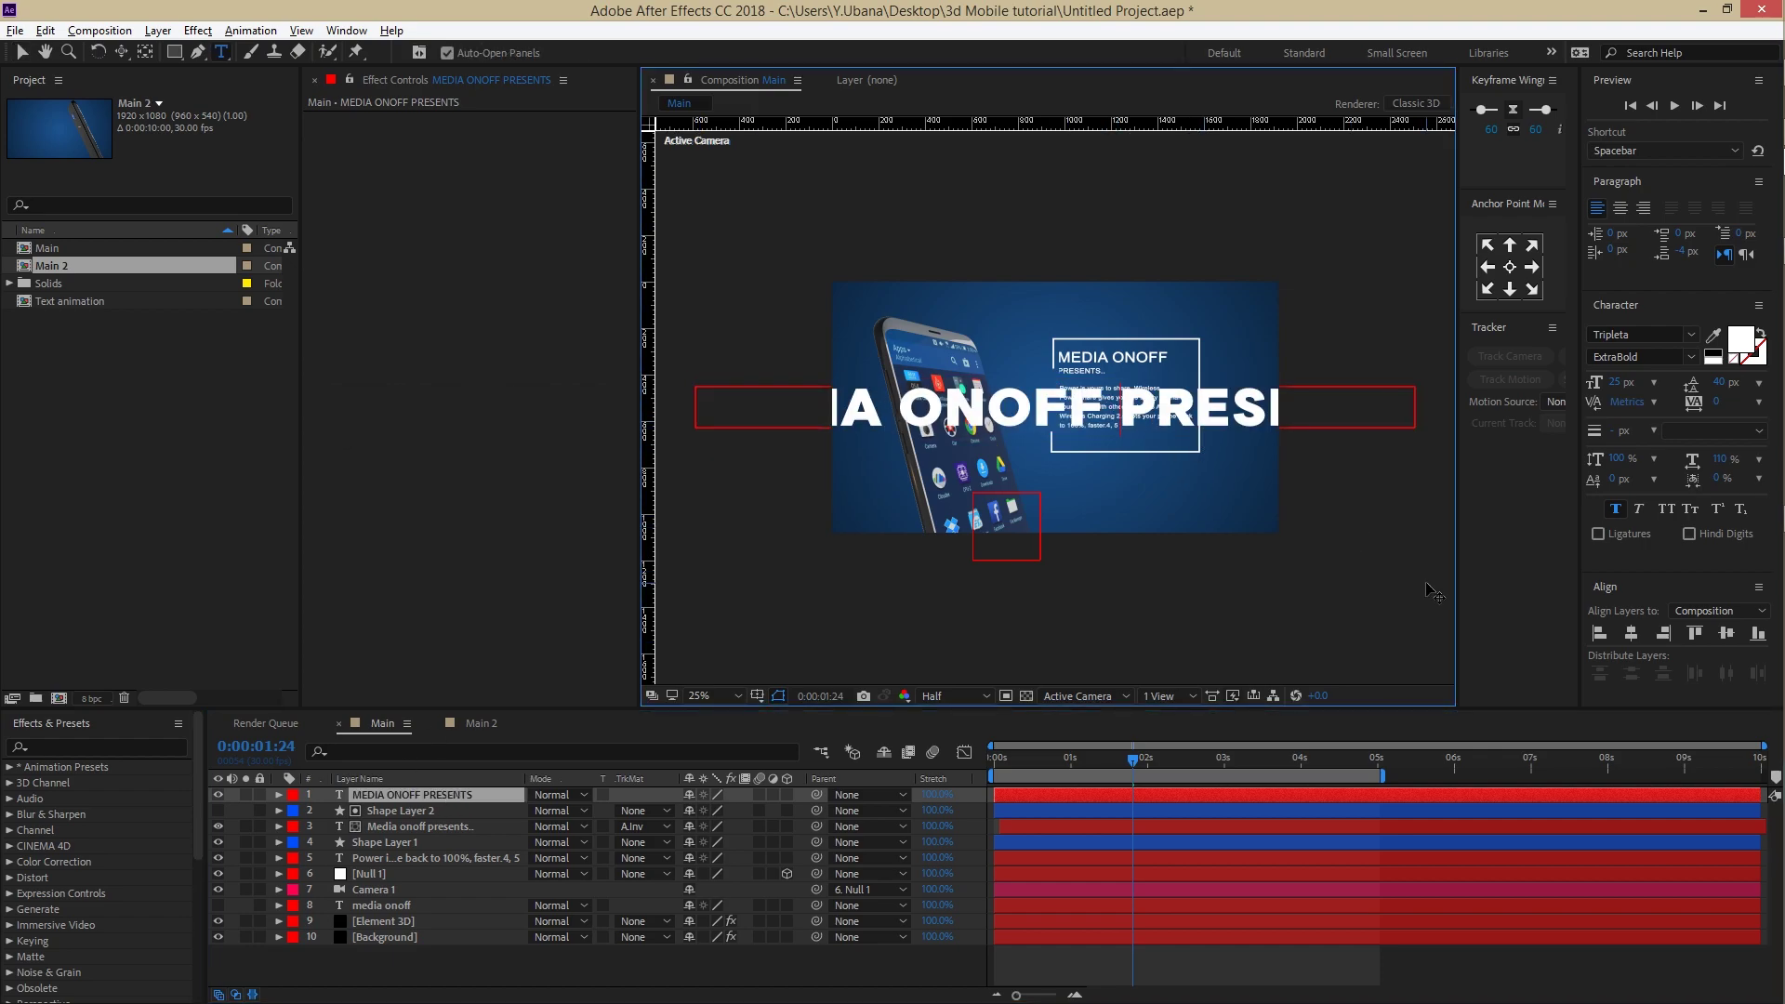
key(Return)
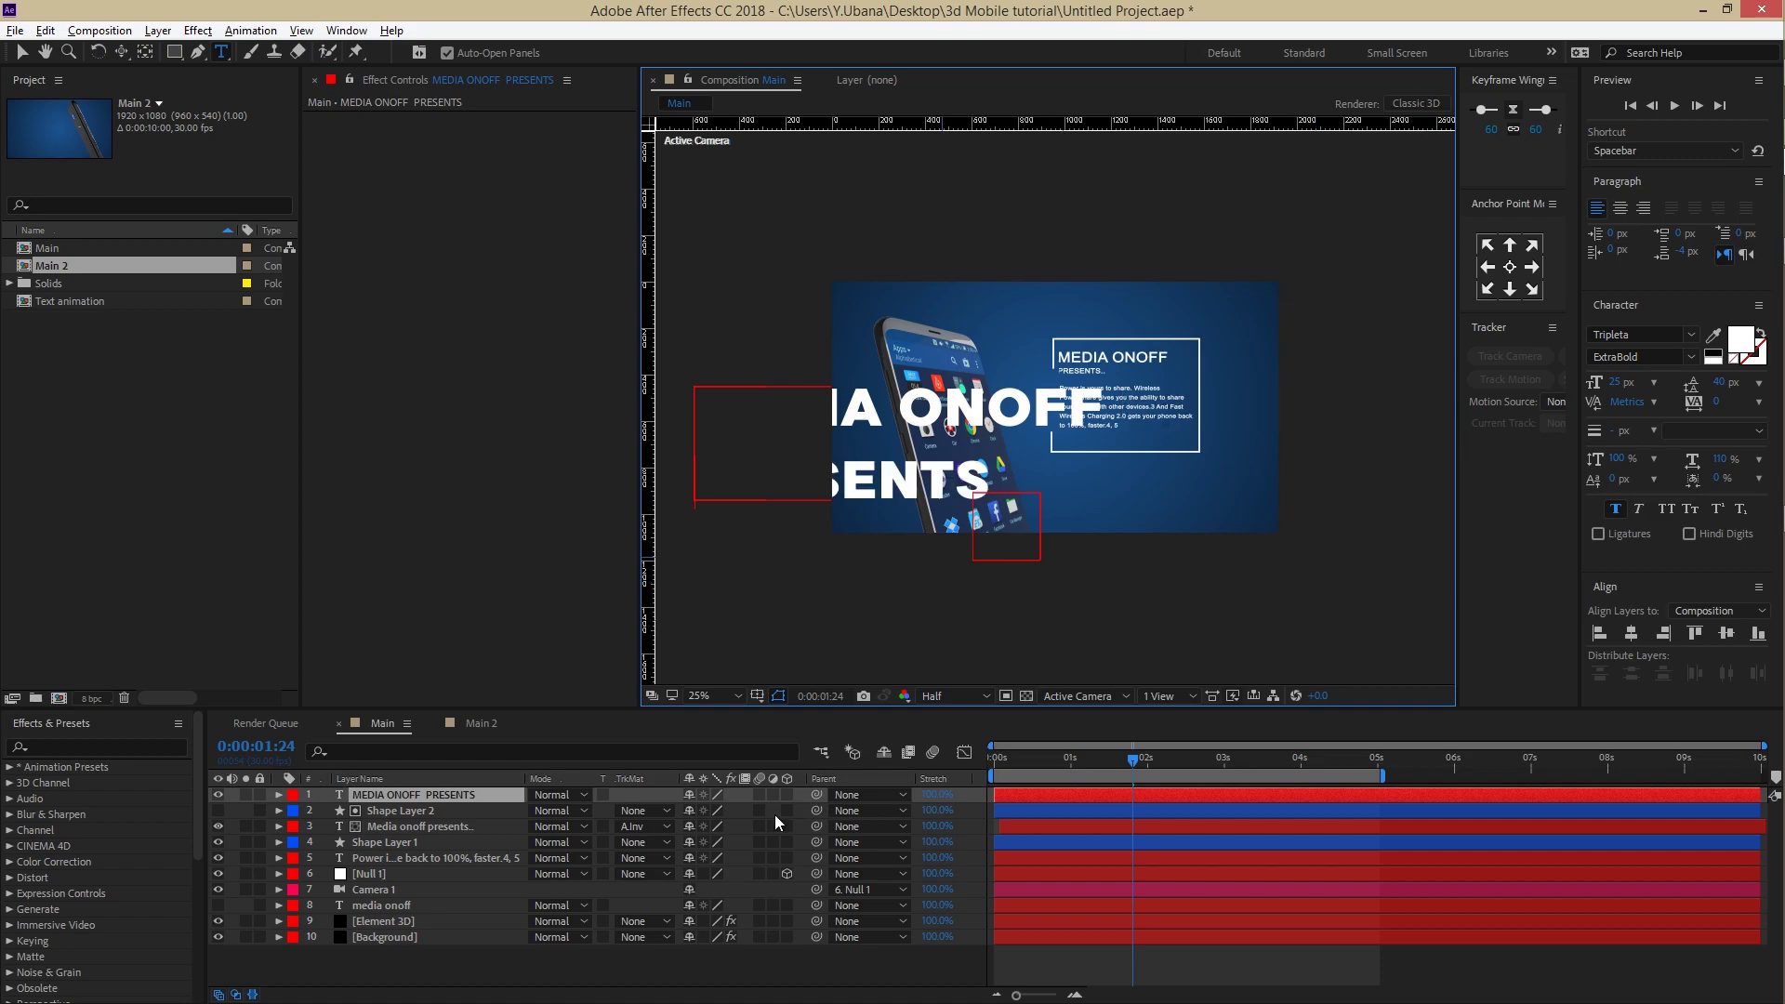
key(BackSpace)
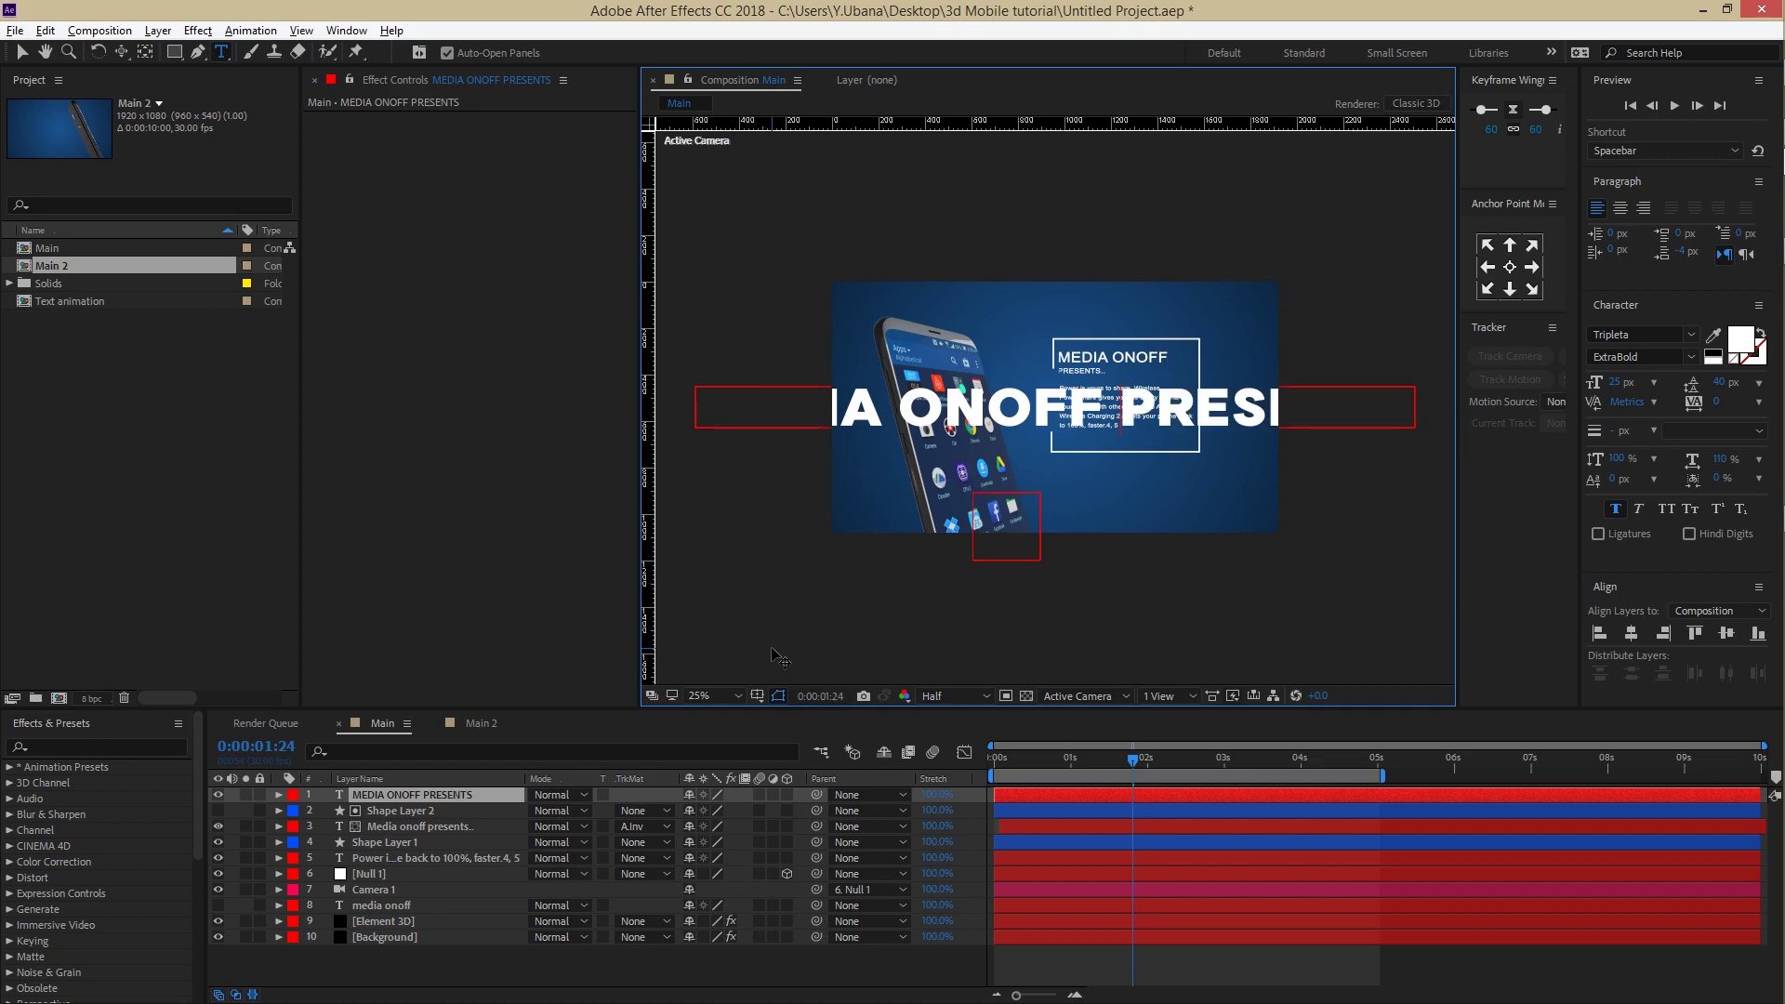
Step: Place the large text just beyond the frame's right edge, about 3466, 540, and set a starting Position keyframe at 0:00:00:00
click(427, 794)
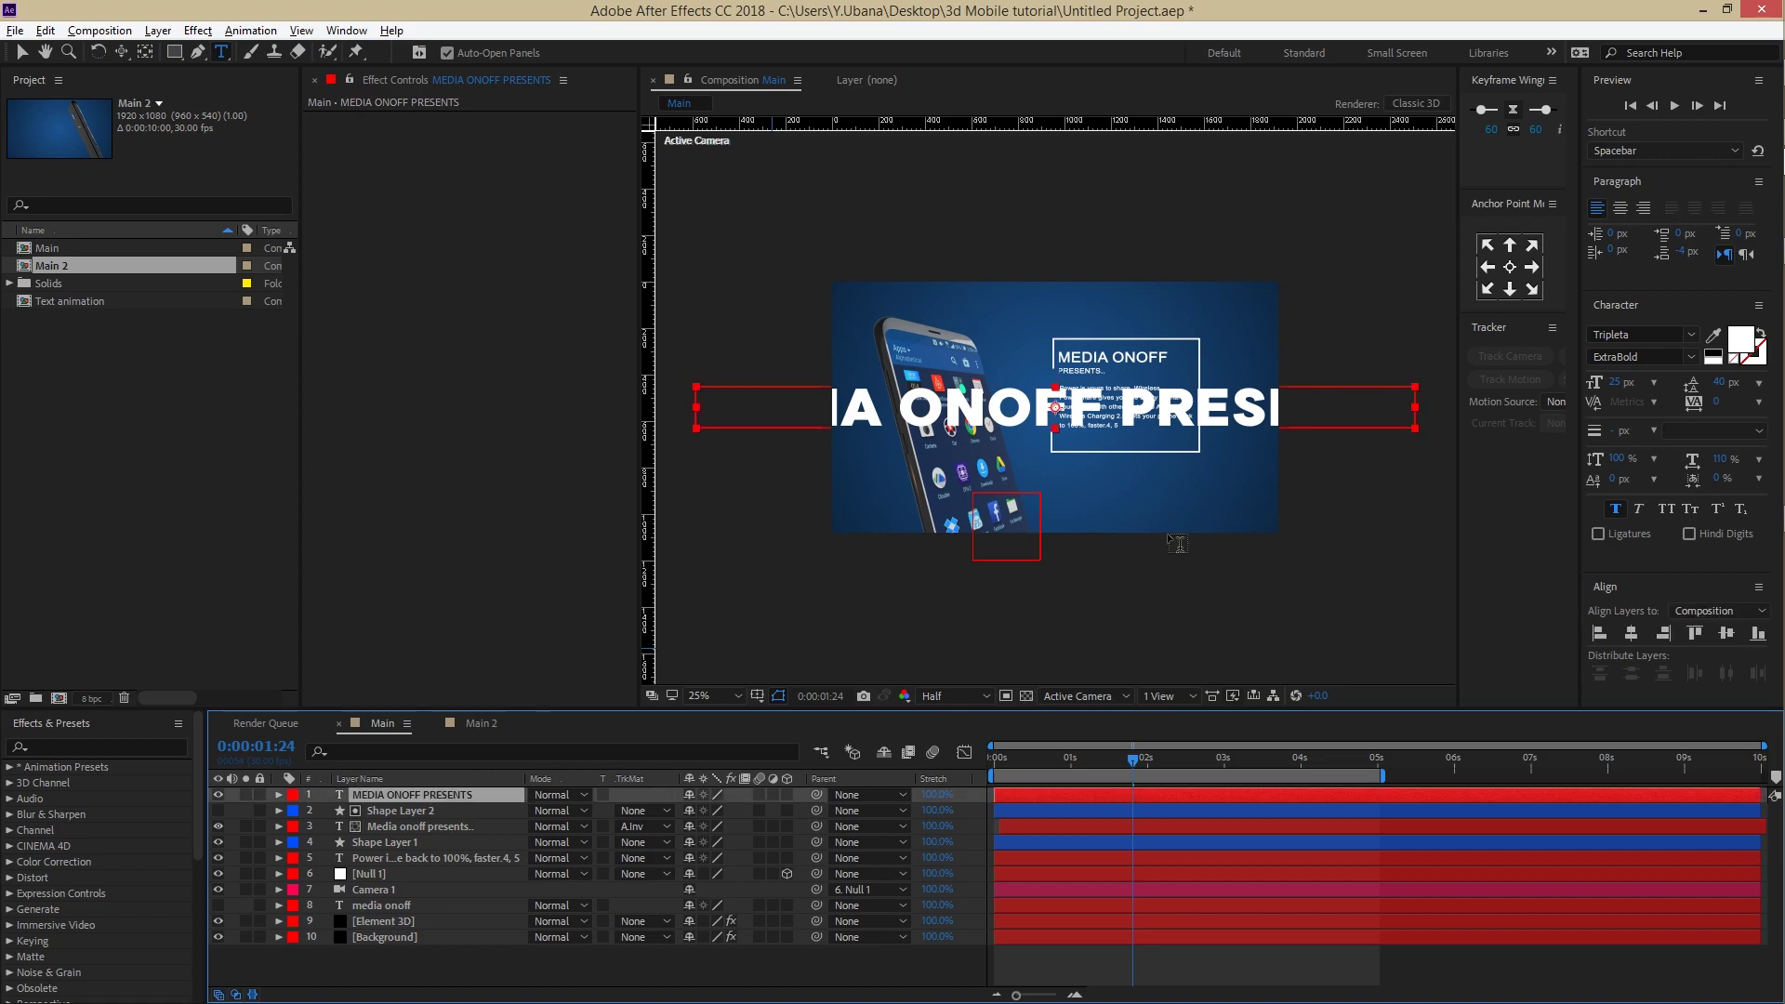
key(v)
drag(1037, 423, 1614, 428)
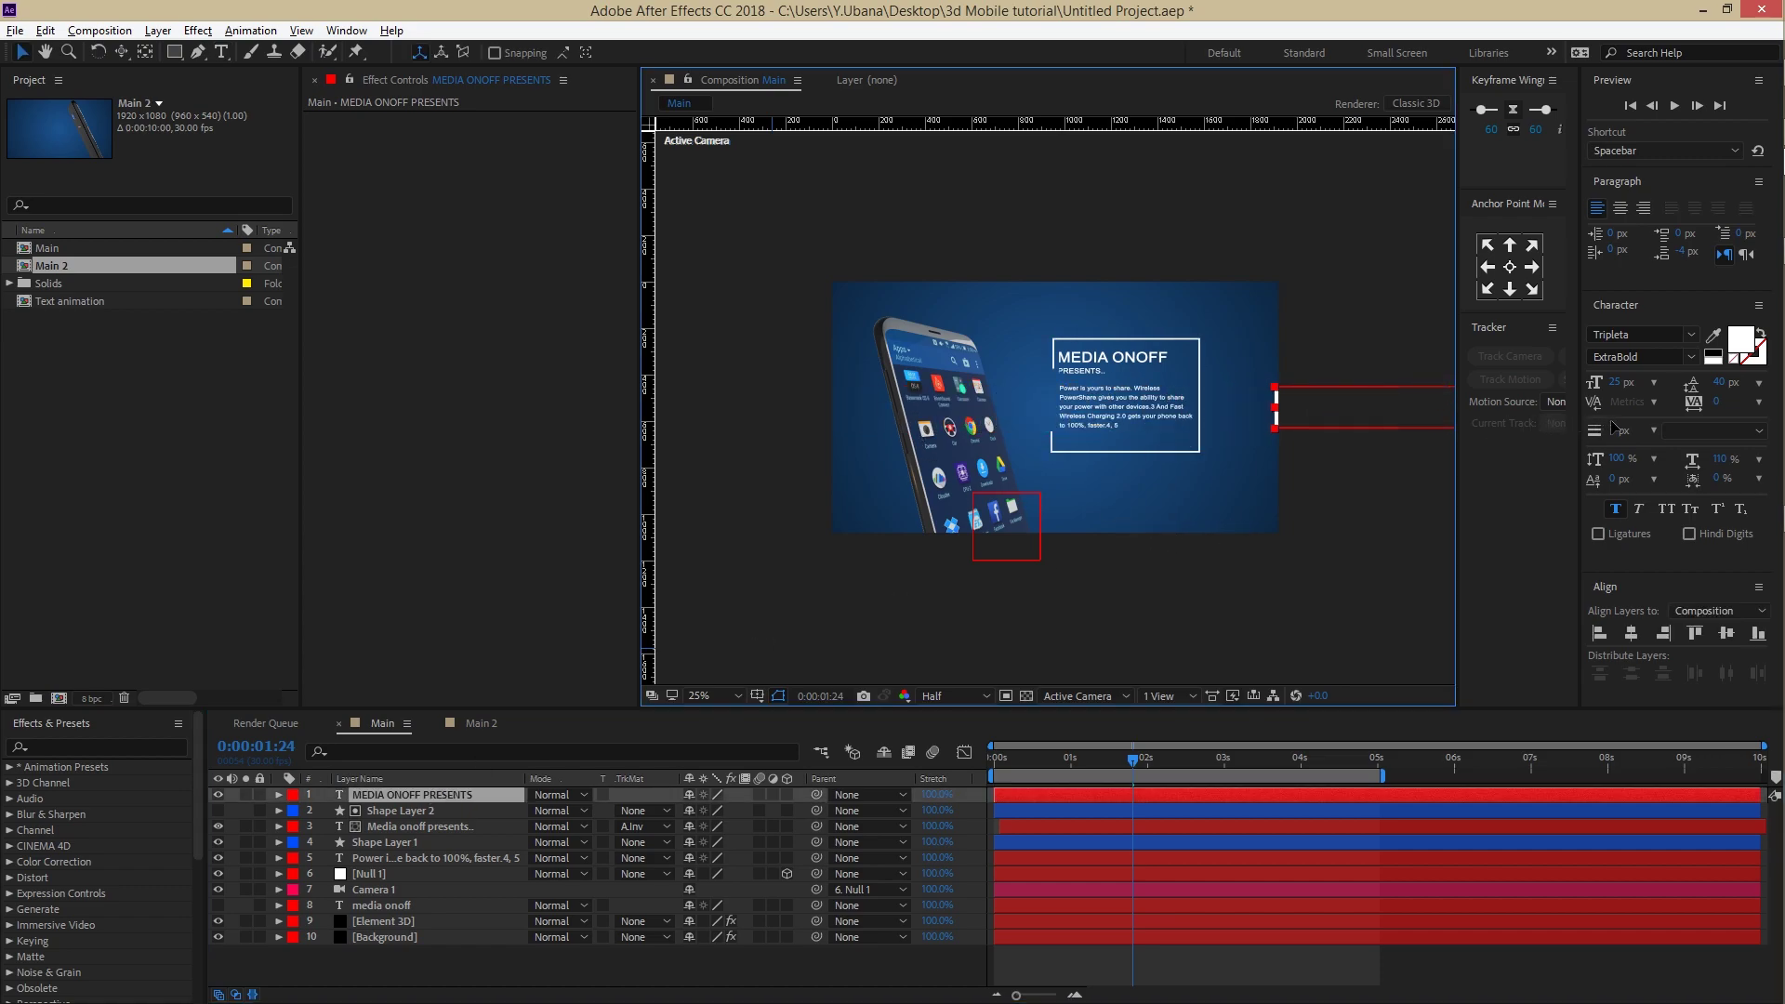
drag(1145, 768, 1030, 777)
key(p)
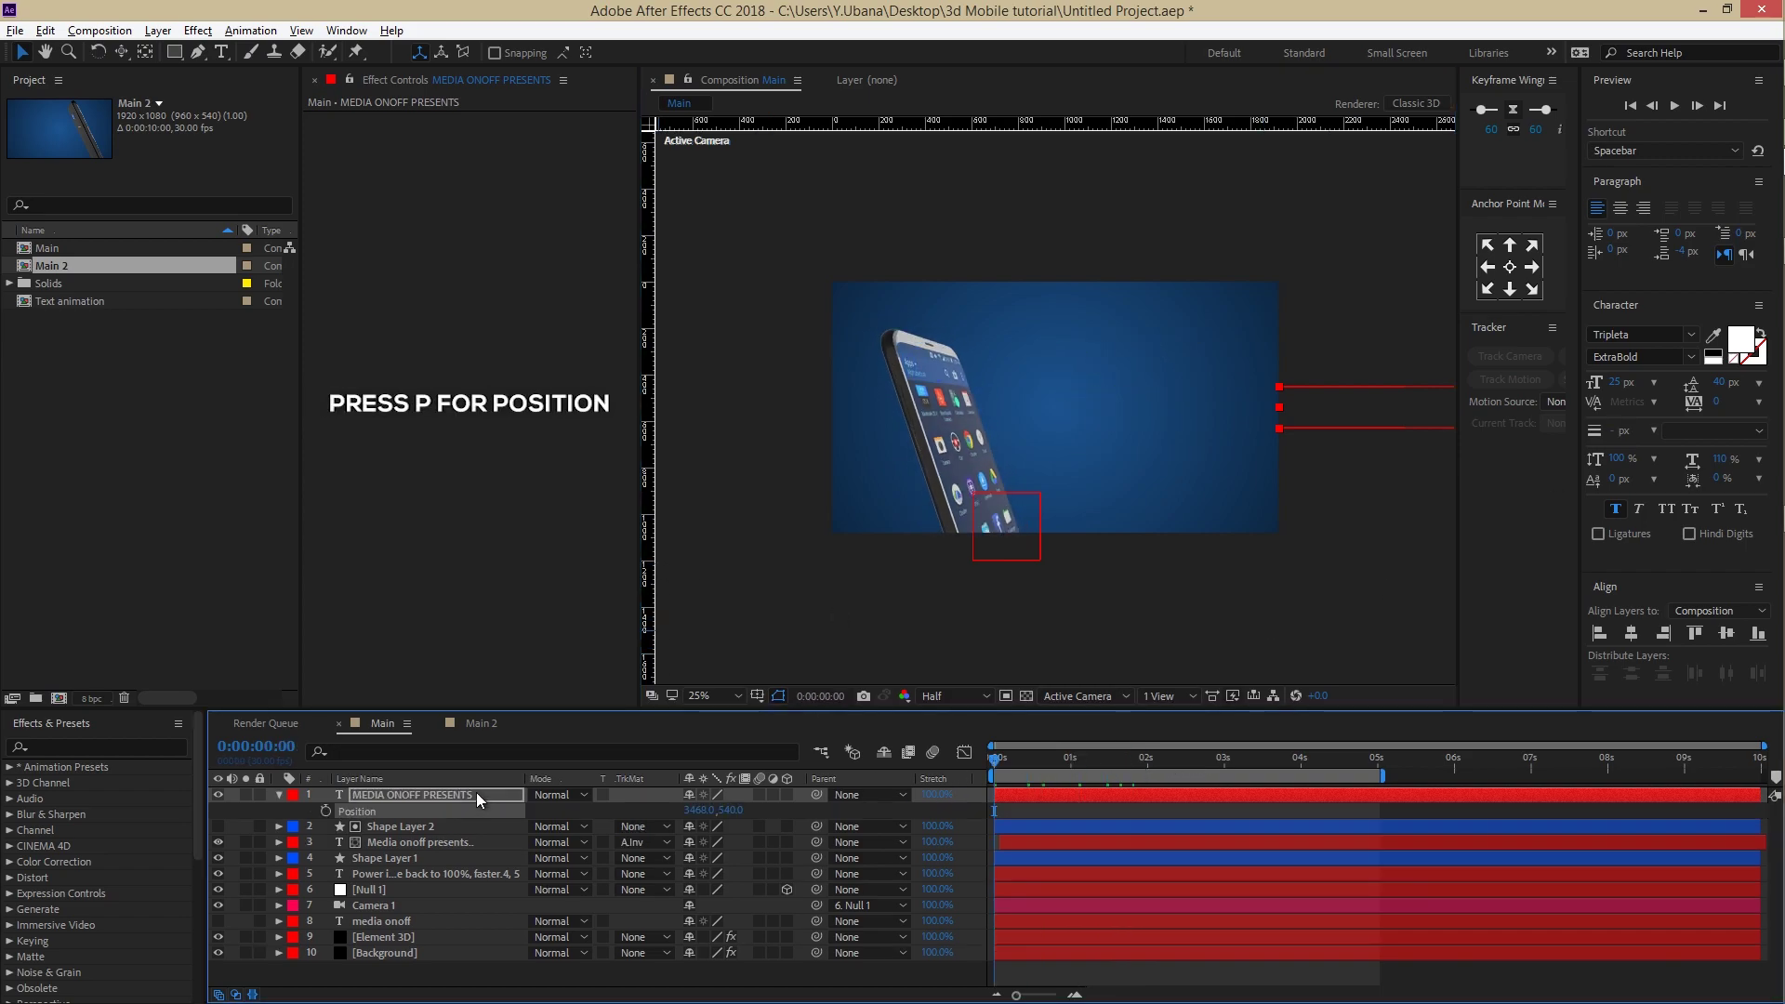
click(326, 812)
Step: Keyframe the text sliding left across the frame to about 1236, 540, and time that Position keyframe to 0:00:01:00
drag(1030, 766, 1348, 762)
drag(1409, 407, 890, 420)
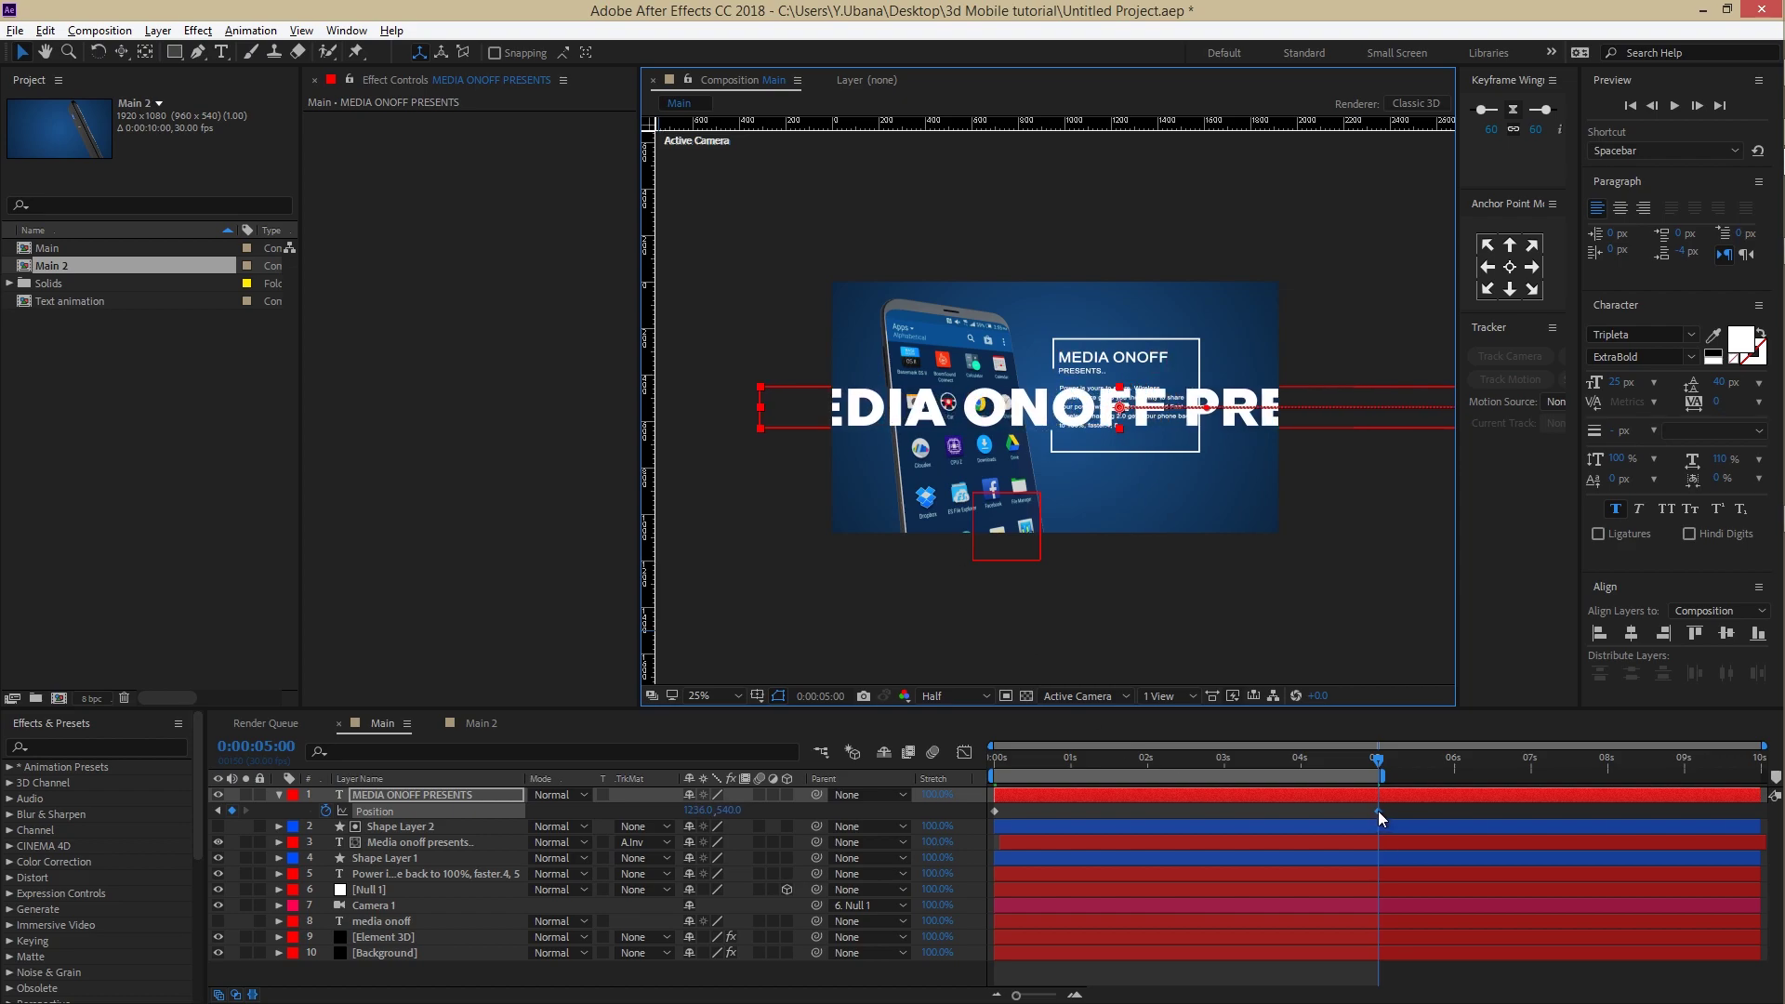
drag(1375, 811, 1071, 759)
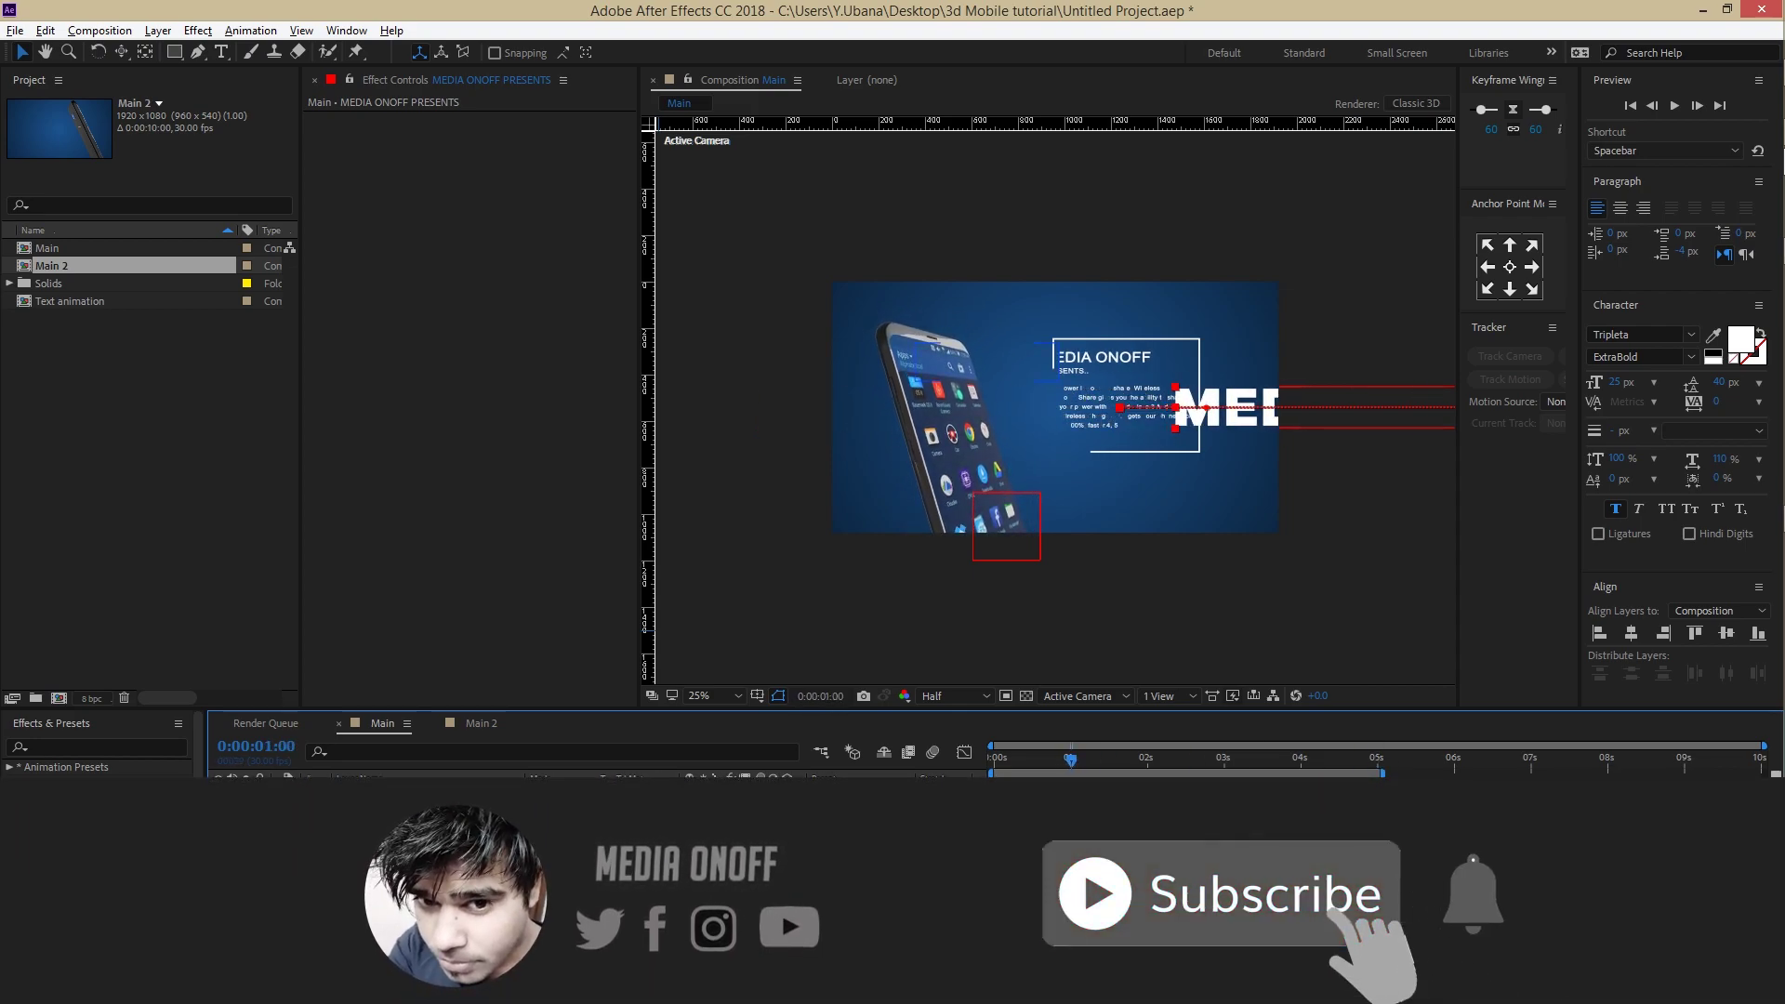
drag(1379, 817, 1227, 818)
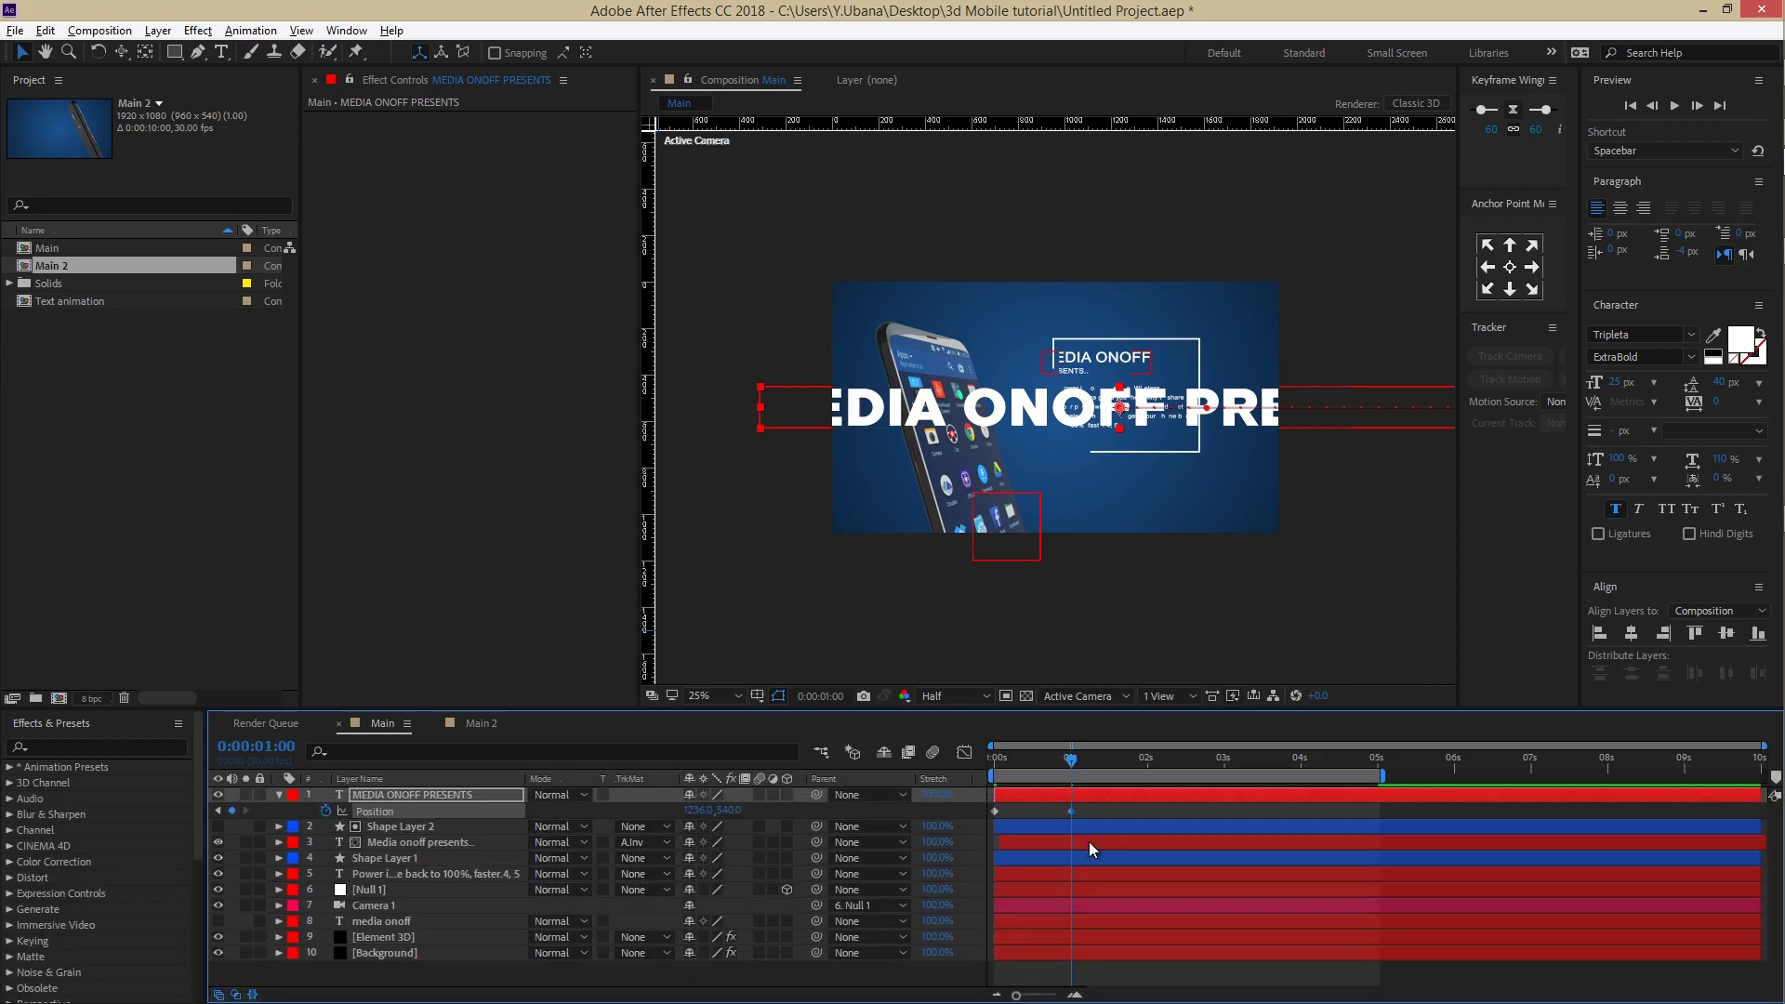
Step: Add a slow leftward drift to about 932, 540 with a Position keyframe at 0:00:09:29, and preview the movement
drag(1071, 759, 1753, 808)
drag(1238, 389, 1170, 409)
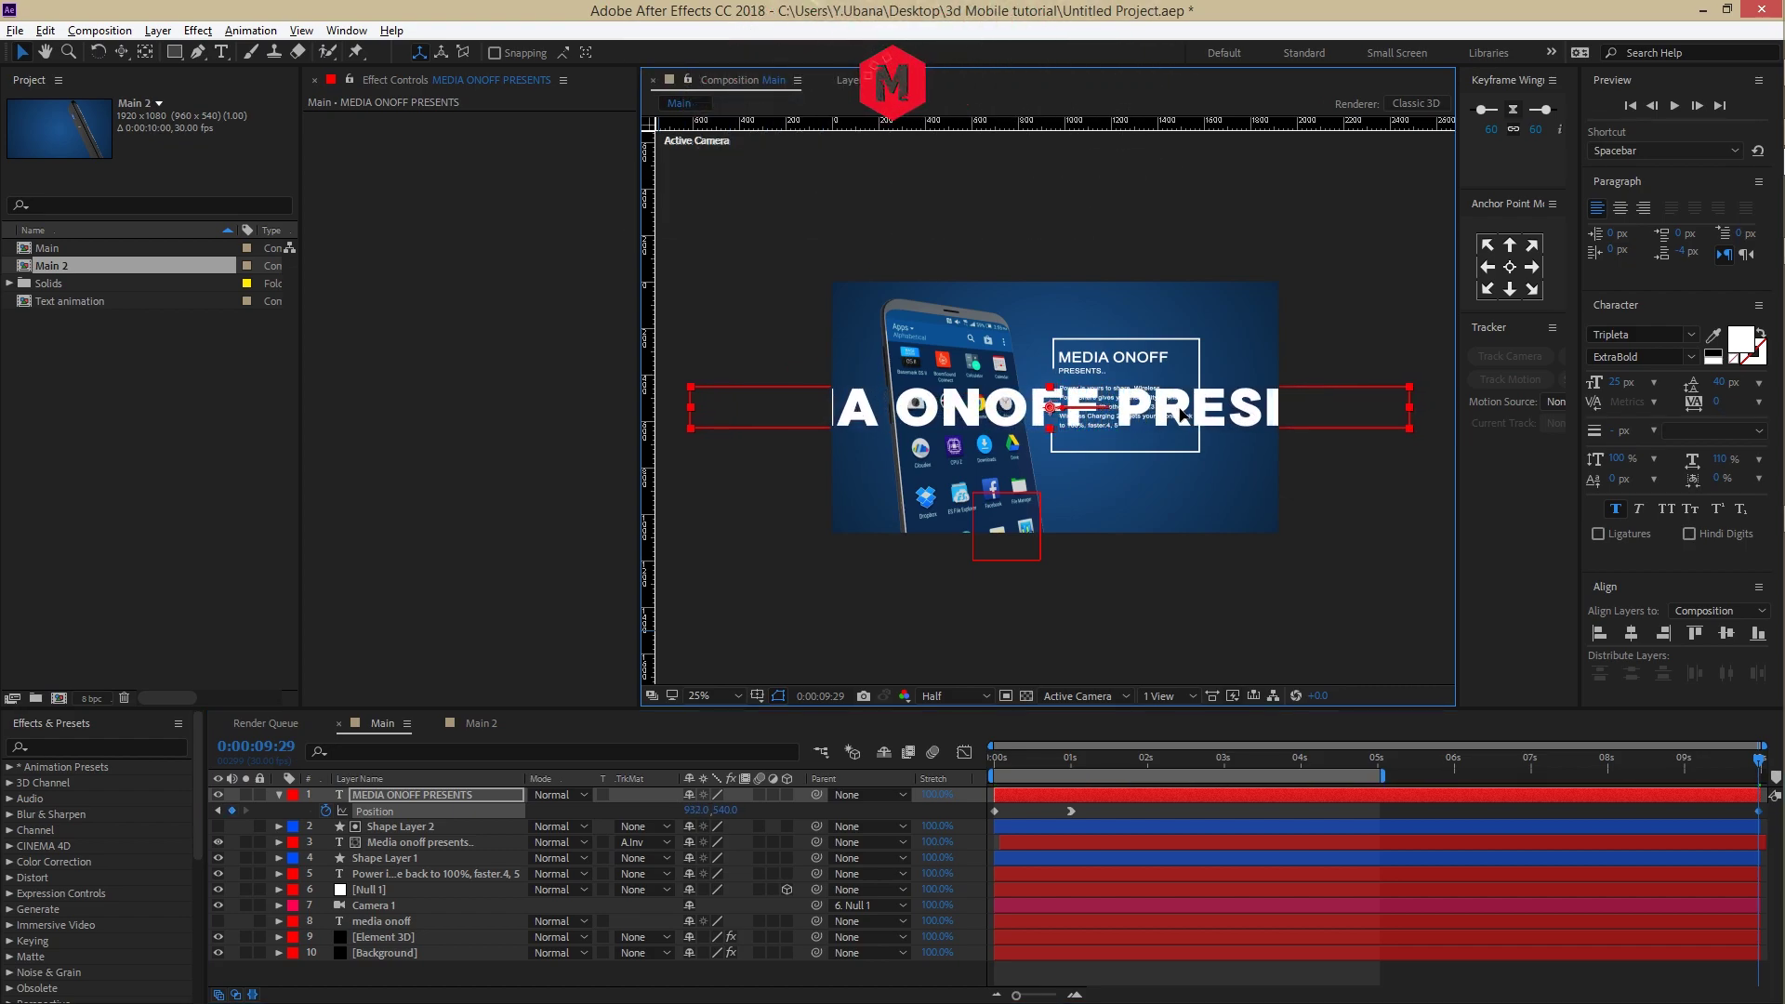
key(Home)
key(space)
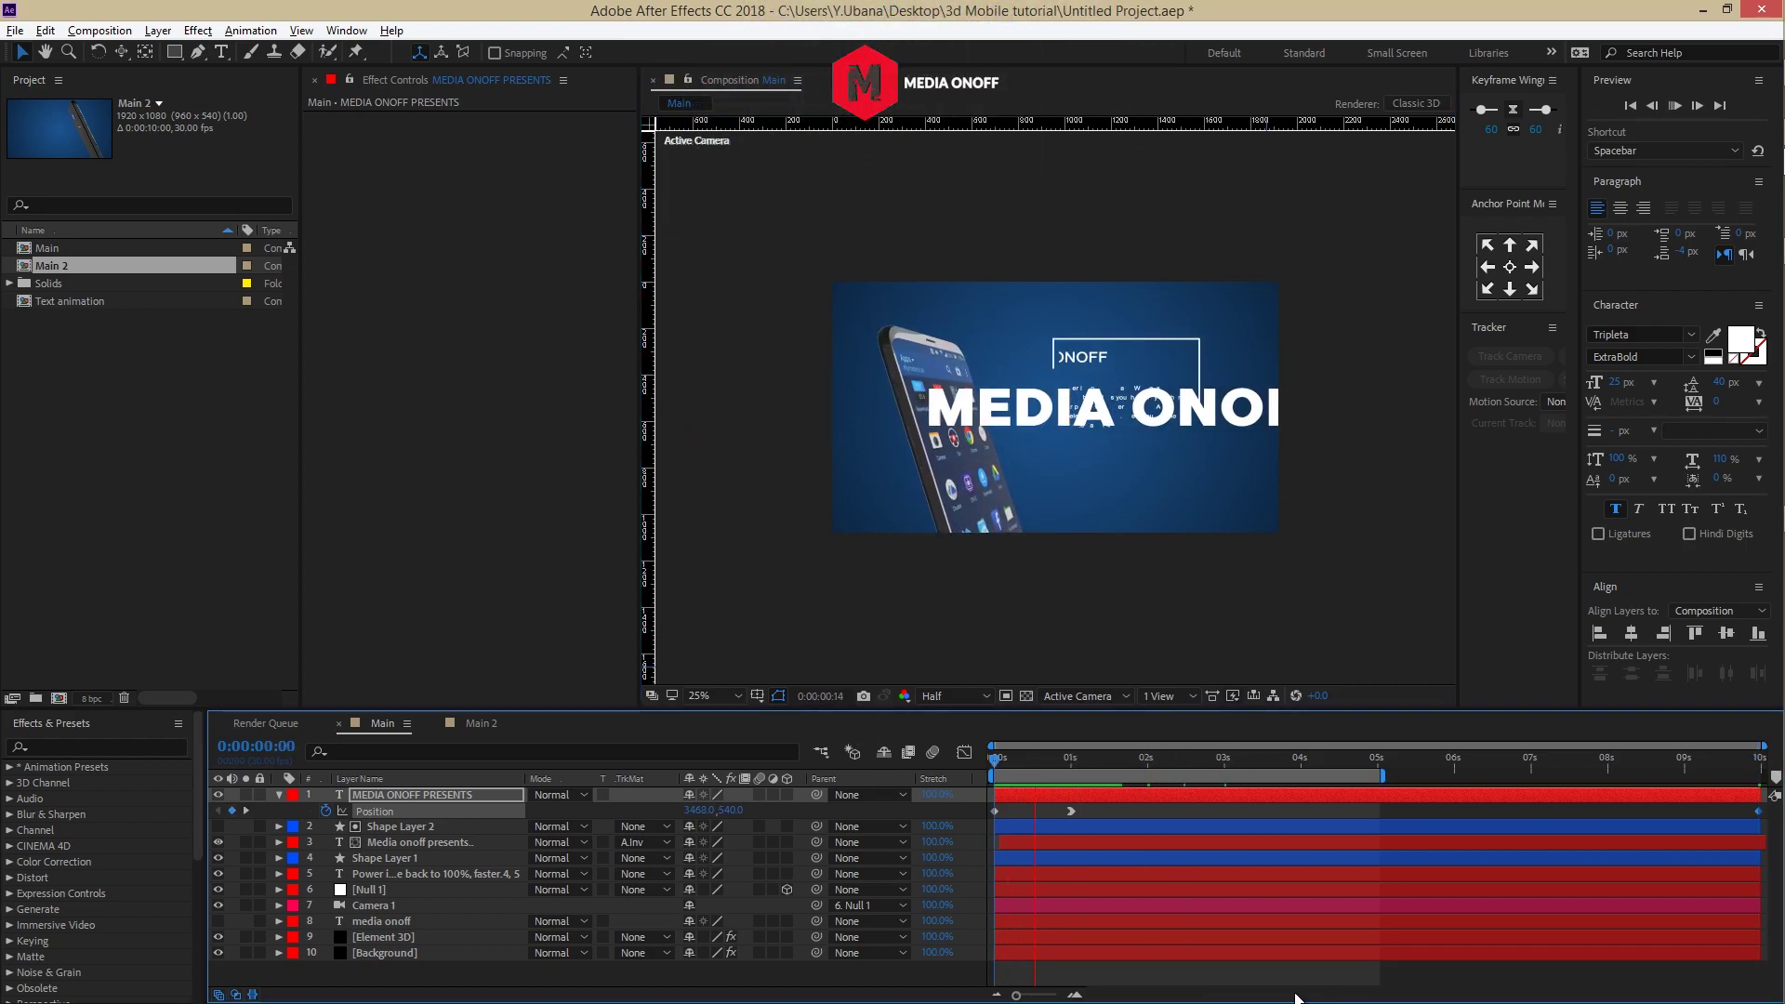
key(space)
drag(1063, 764, 1213, 768)
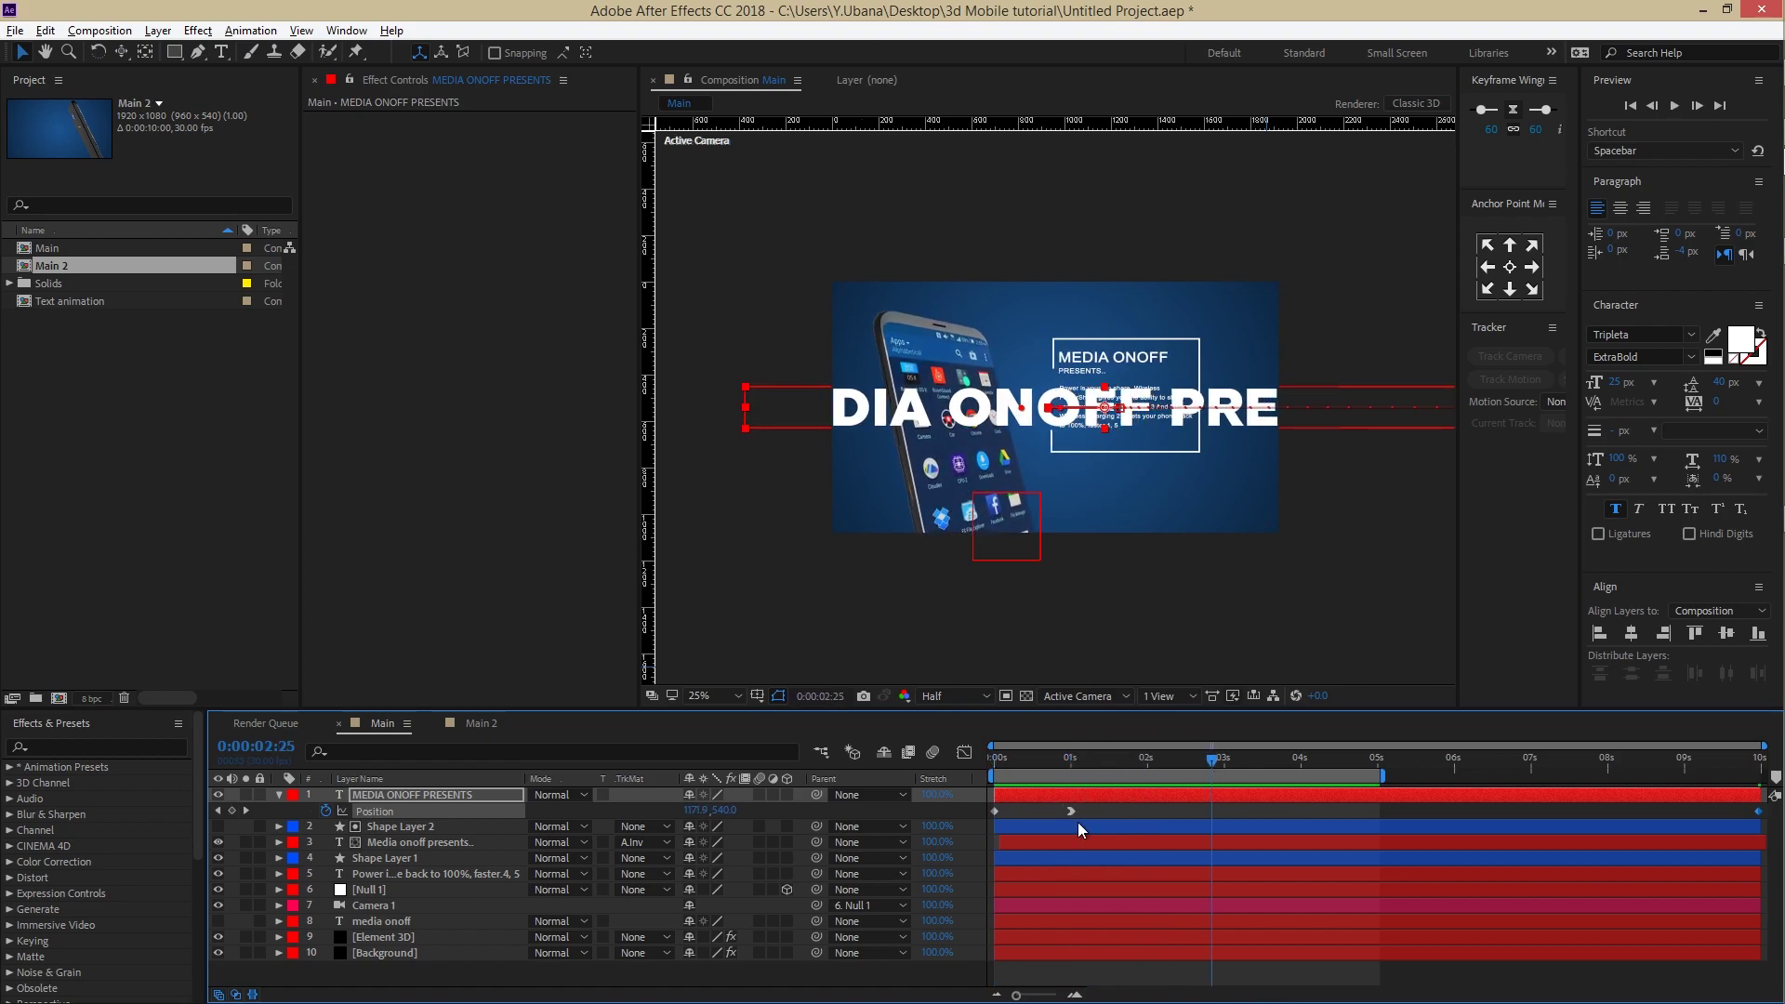
Step: Move the "MEDIA ONOFF PRESENTS" layer directly below the Element 3D layer and lower its opacity to a faint background level
click(386, 794)
key(shift+t)
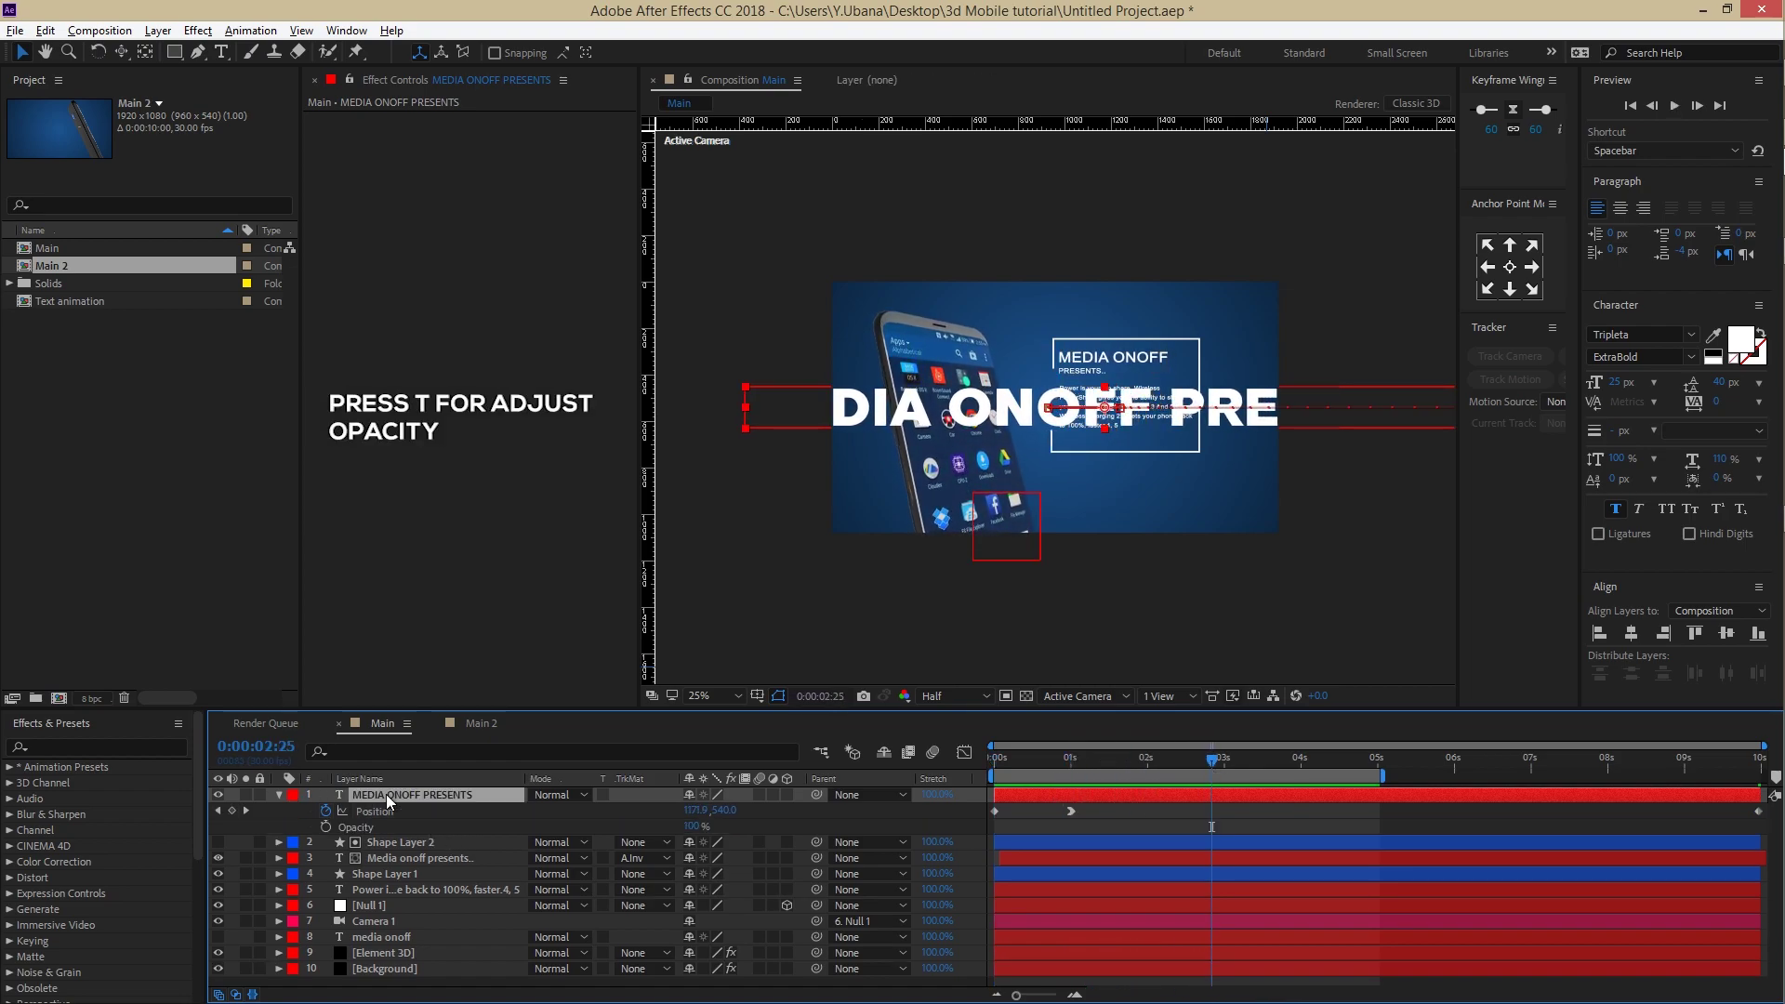
drag(690, 826, 631, 834)
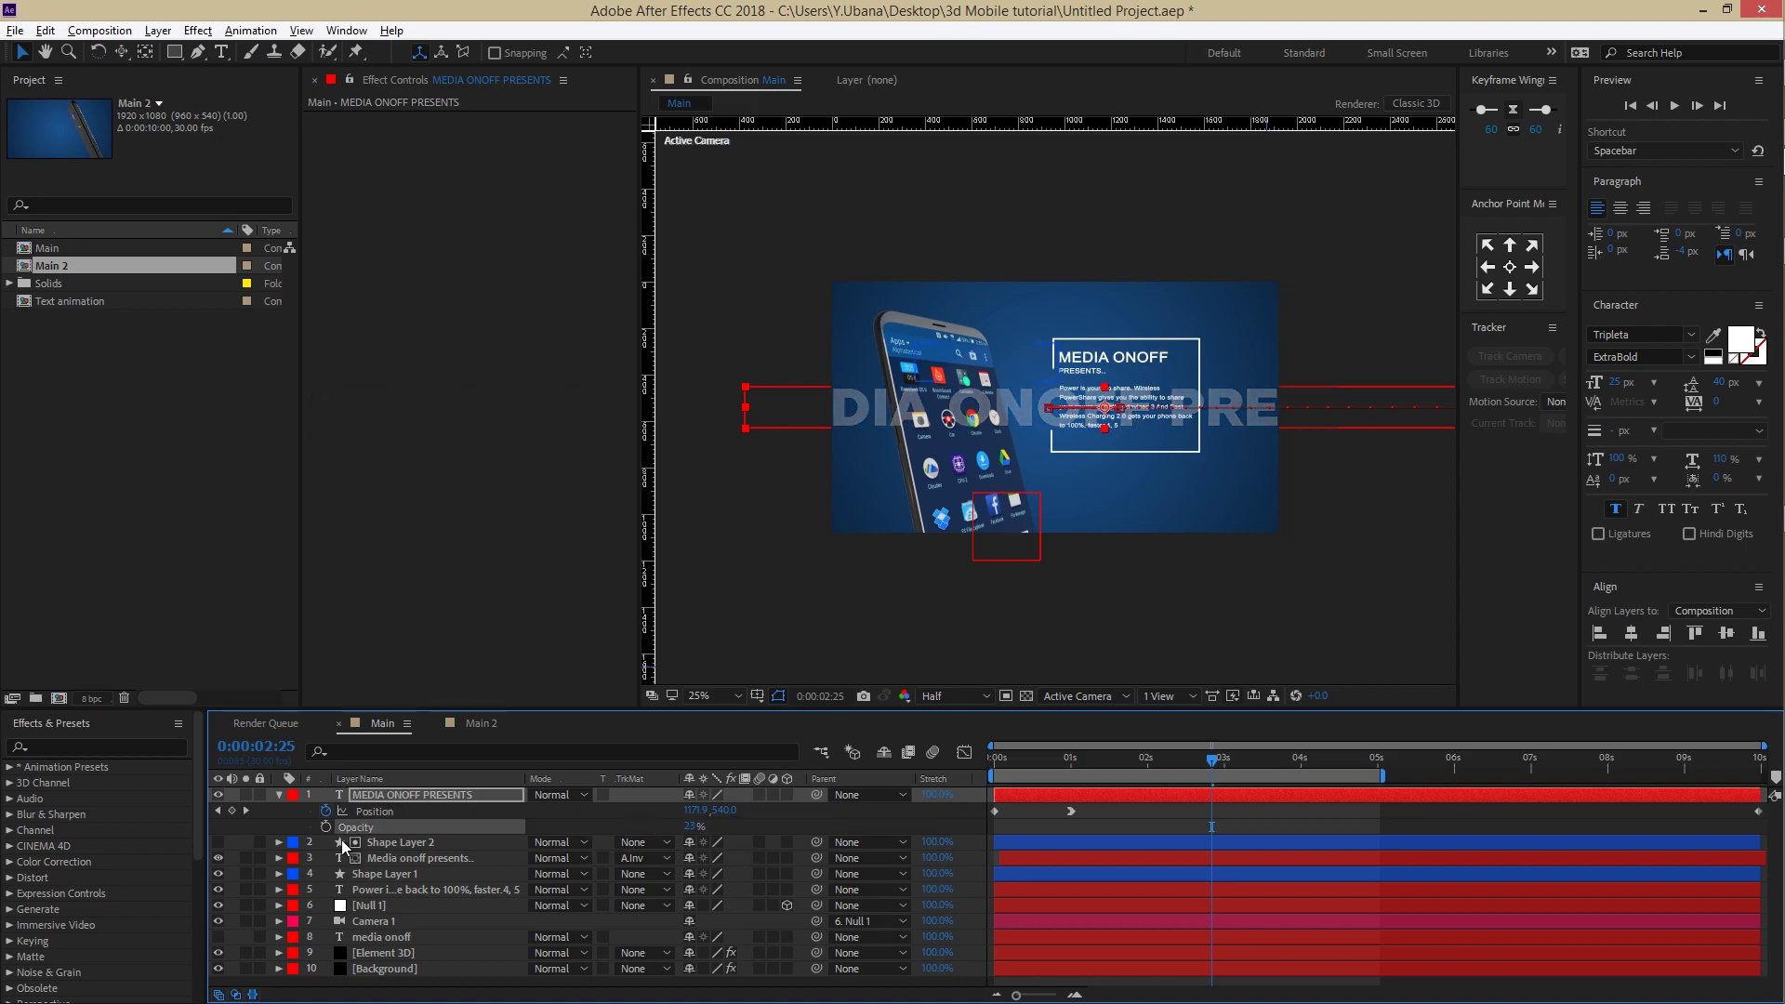
click(279, 795)
drag(387, 790, 399, 930)
key(t)
drag(696, 937, 680, 940)
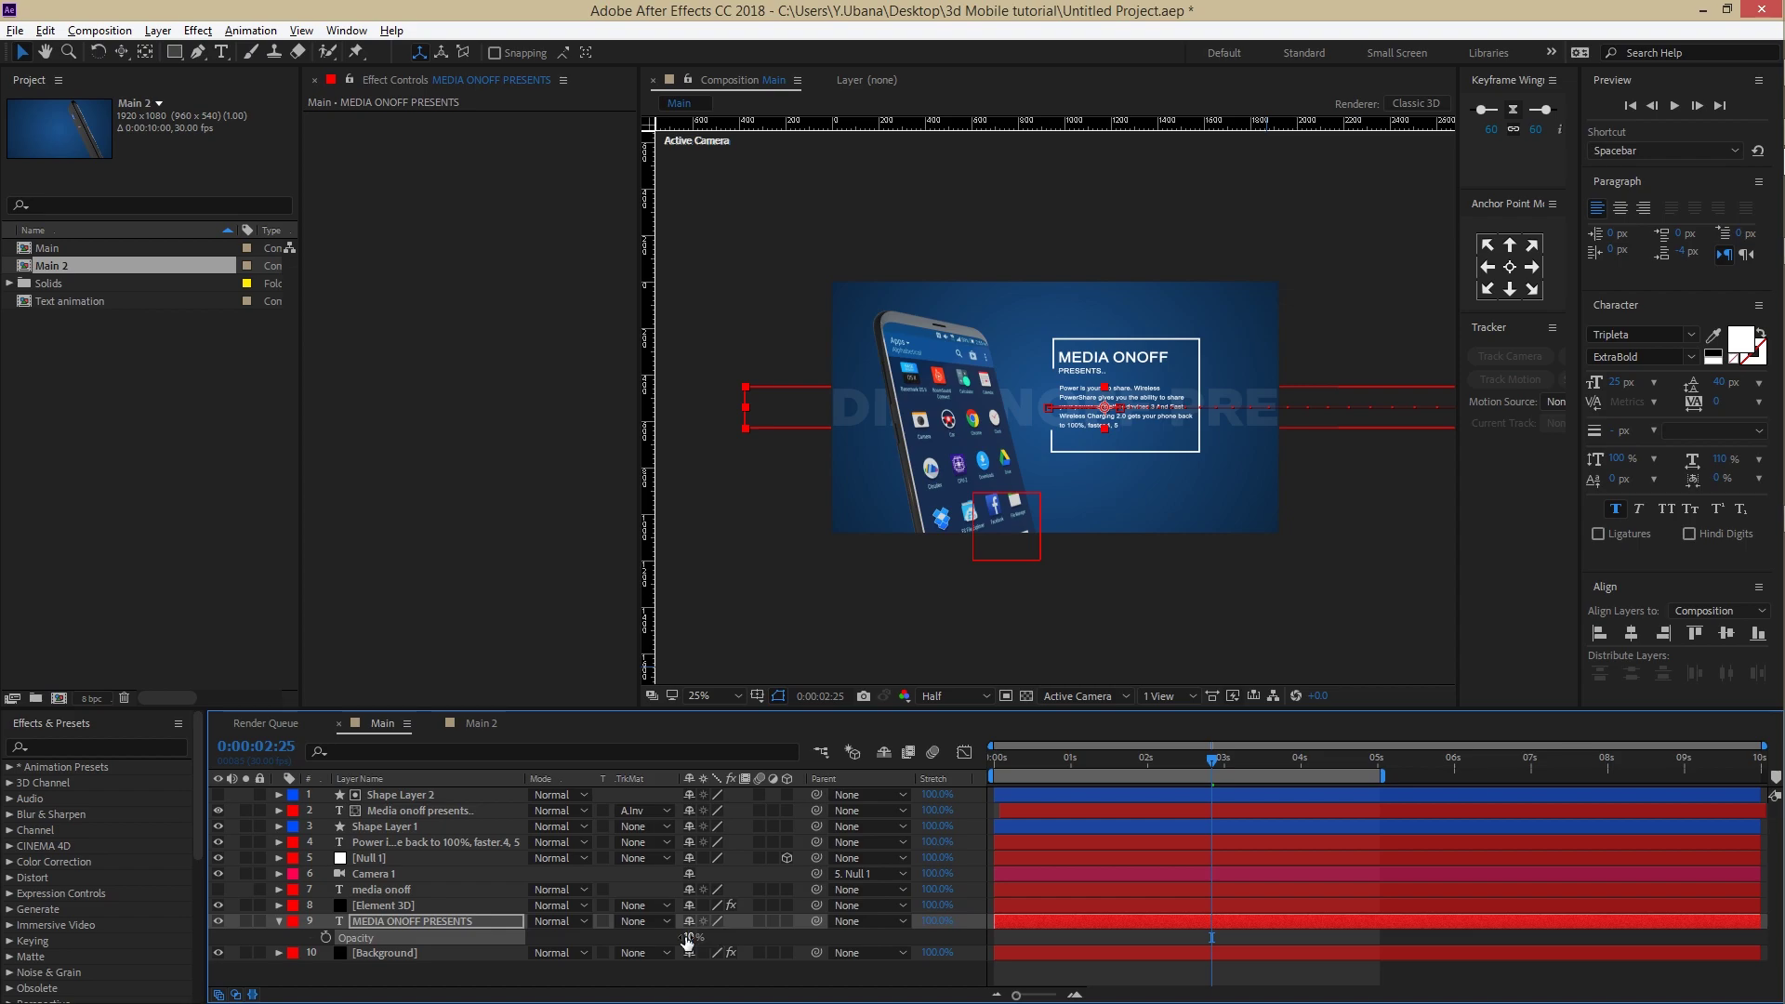
Step: Preview the animation from the start with the composition fitted to the viewer
key(space)
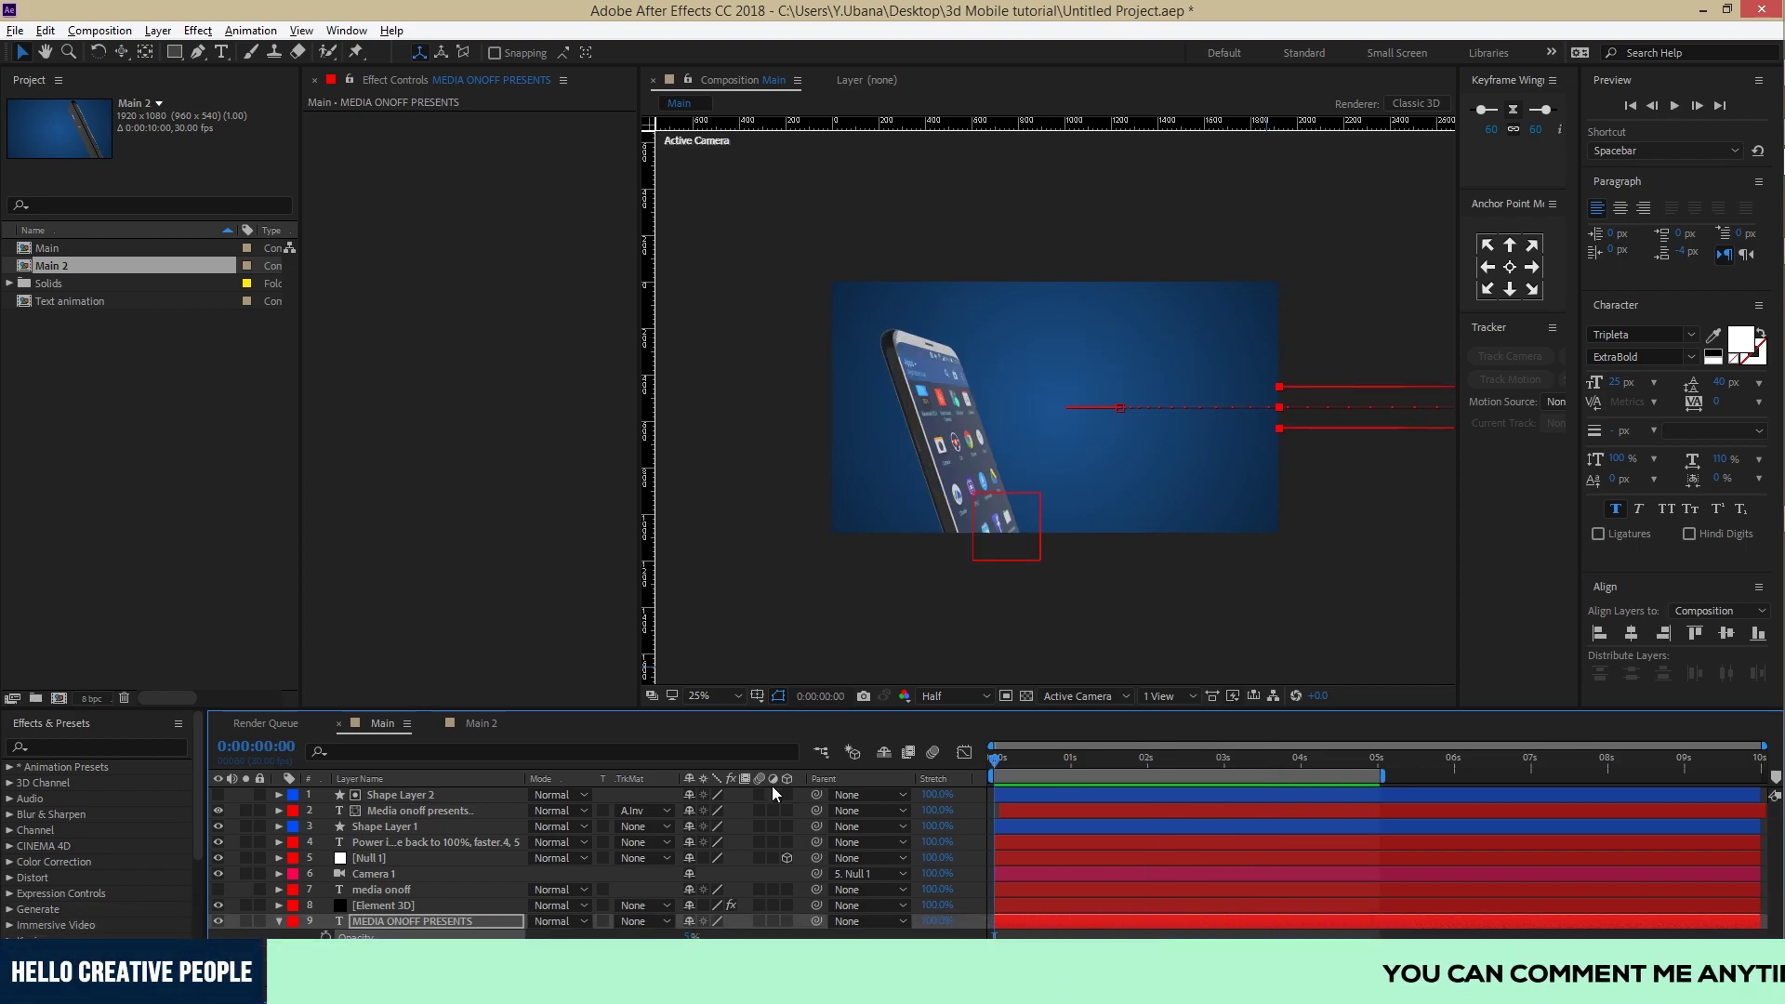
click(716, 697)
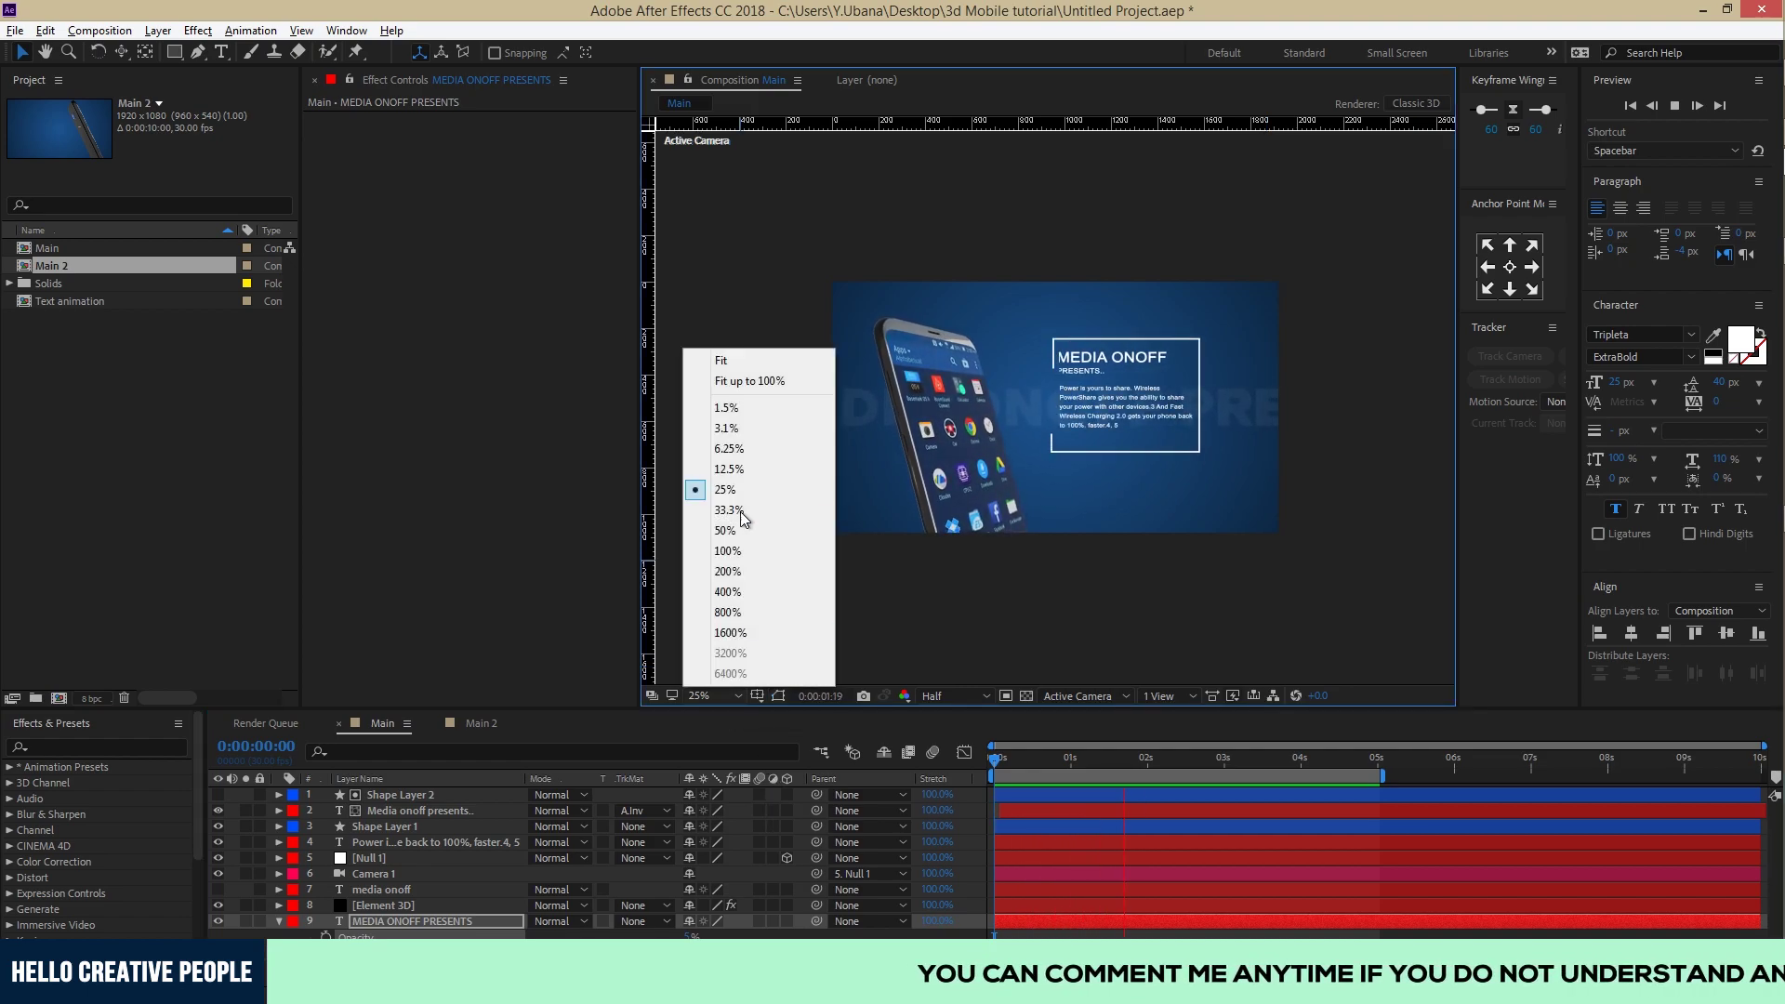
click(735, 363)
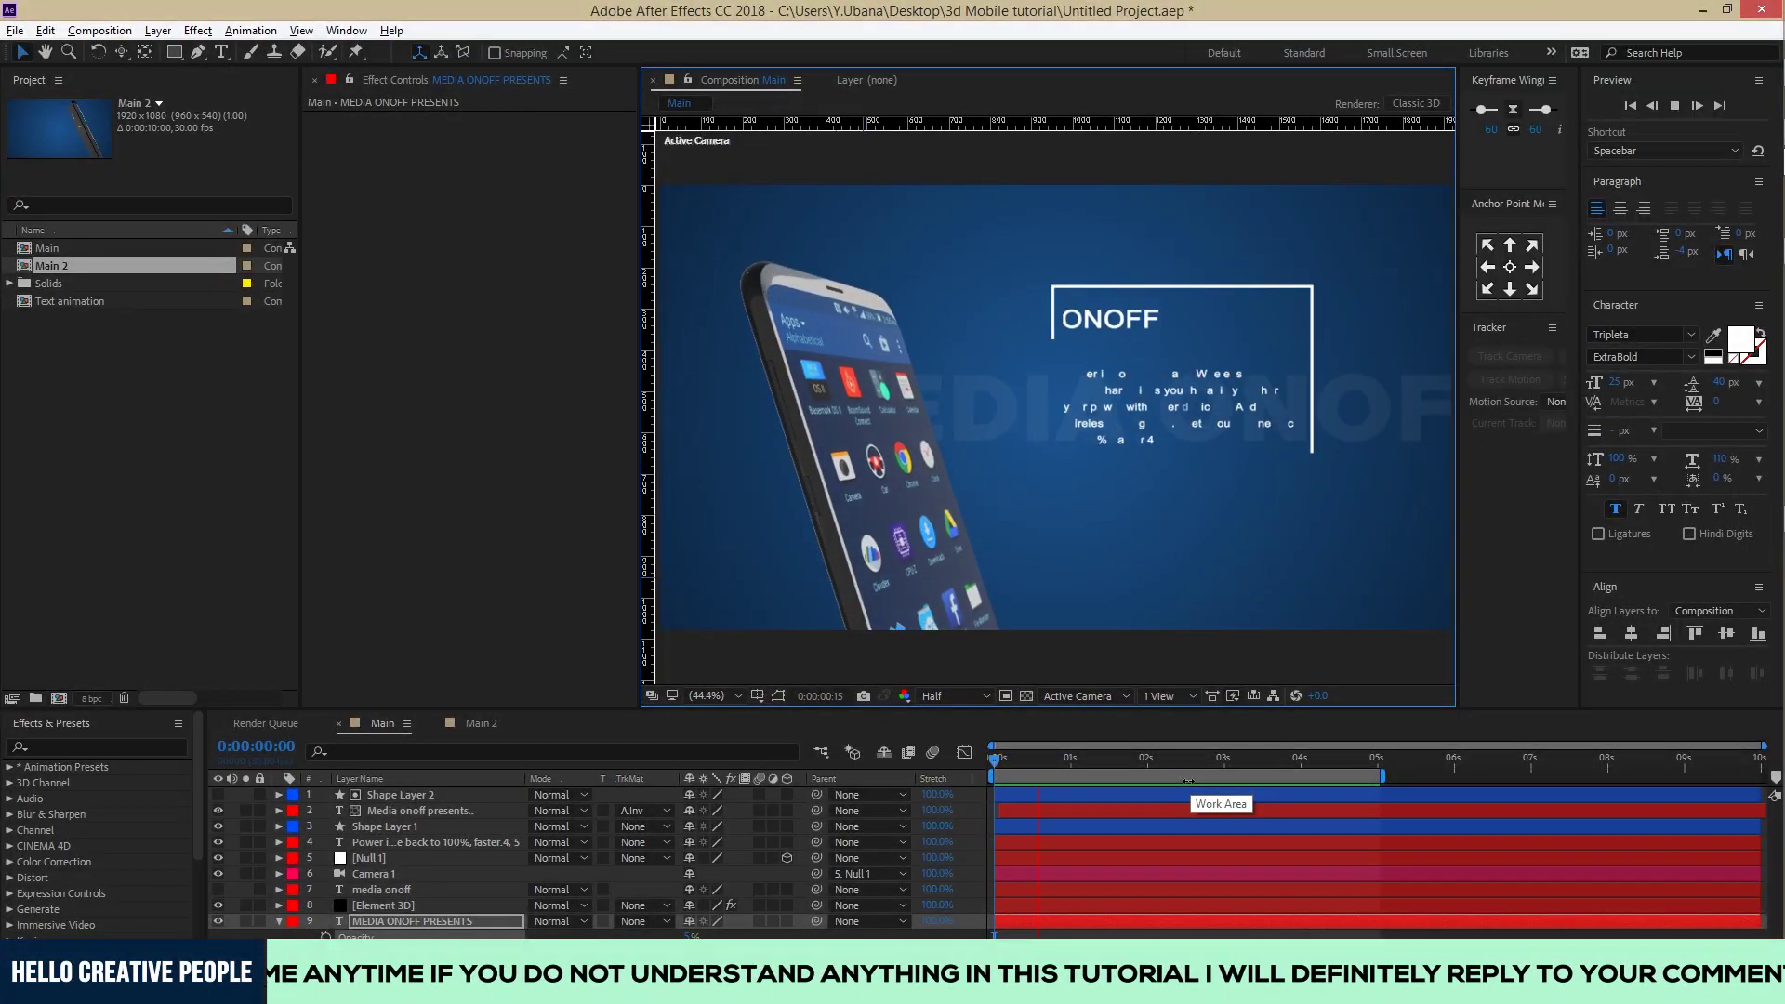
Step: Enable motion blur for the composition and its layers from Shape Layer 2 through MEDIA ONOFF PRESENTS, and preview from the start
click(394, 920)
click(934, 752)
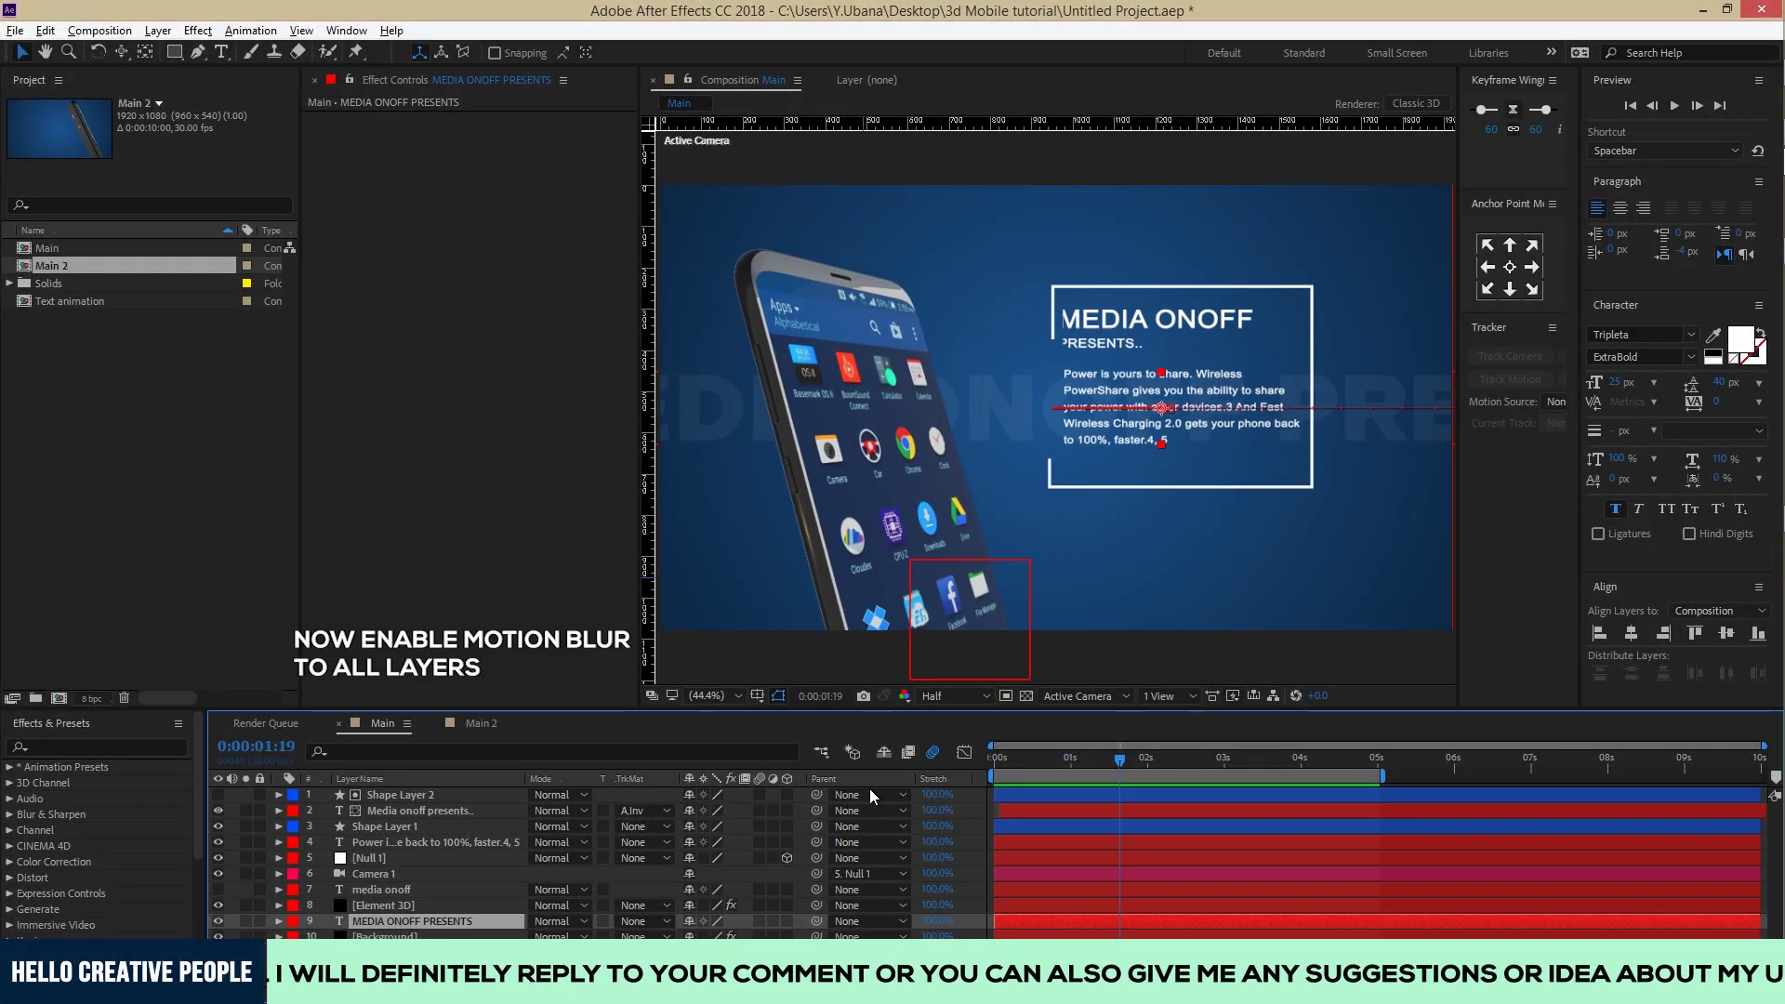
click(757, 919)
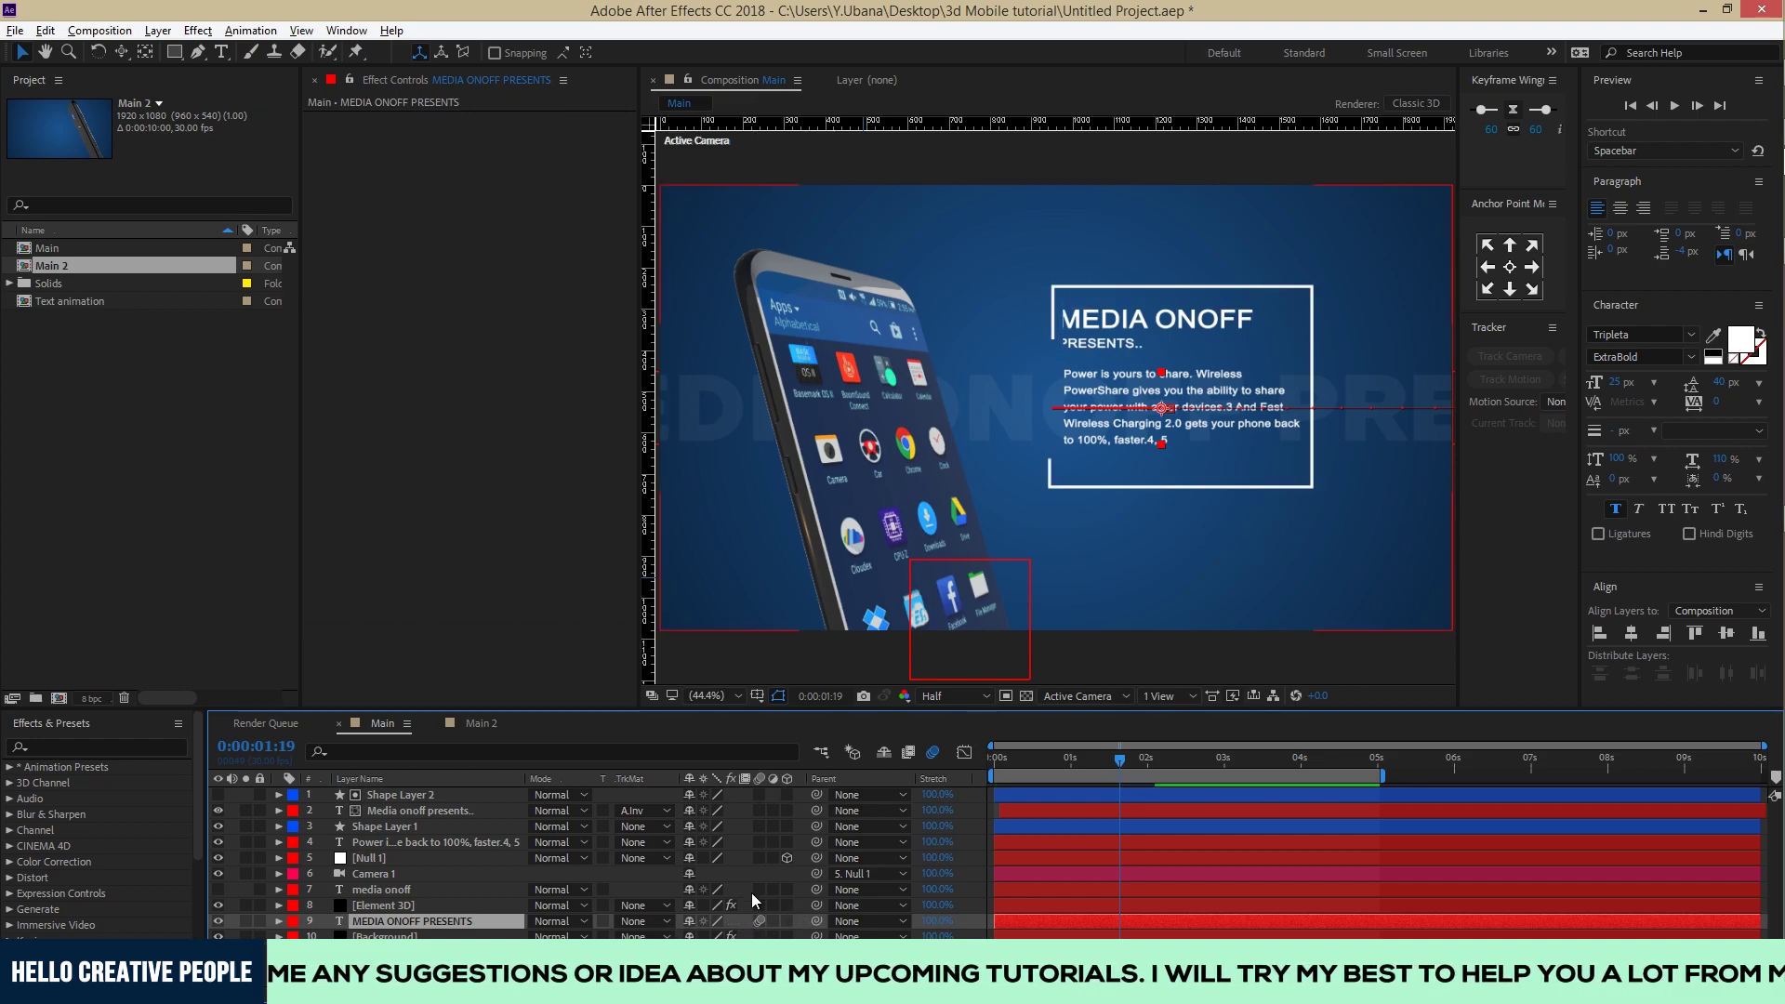
drag(761, 796, 760, 907)
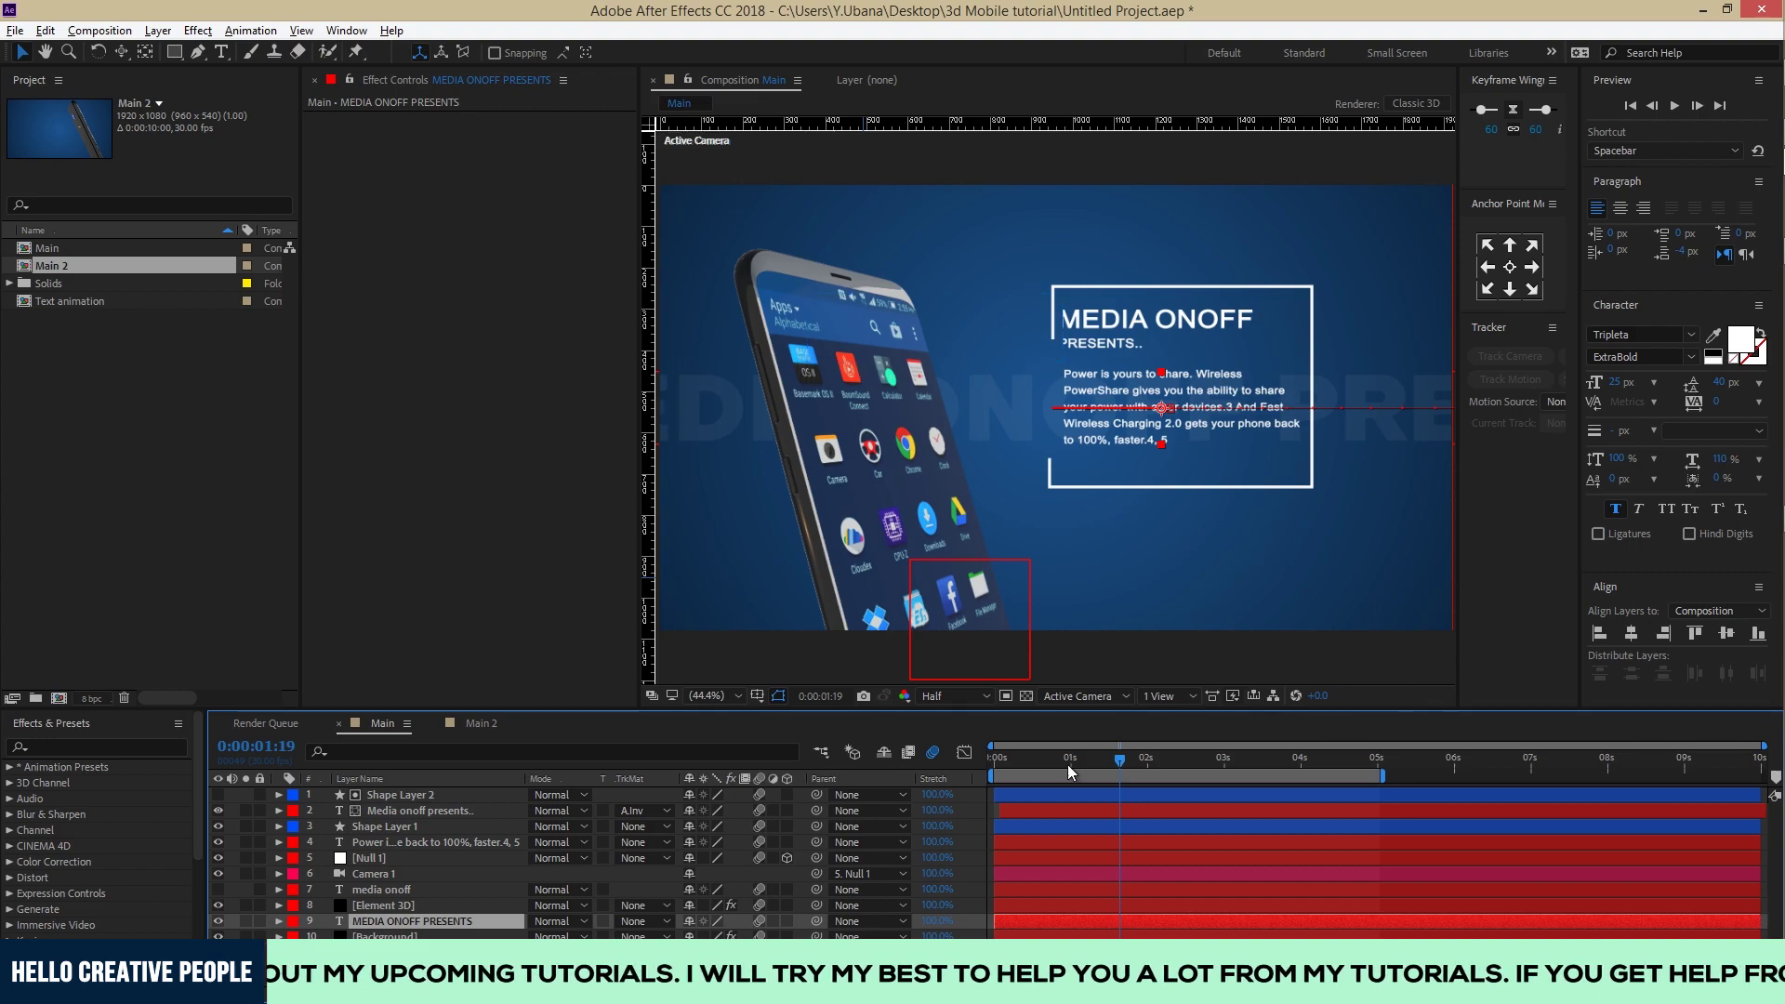
drag(1117, 764, 952, 783)
key(space)
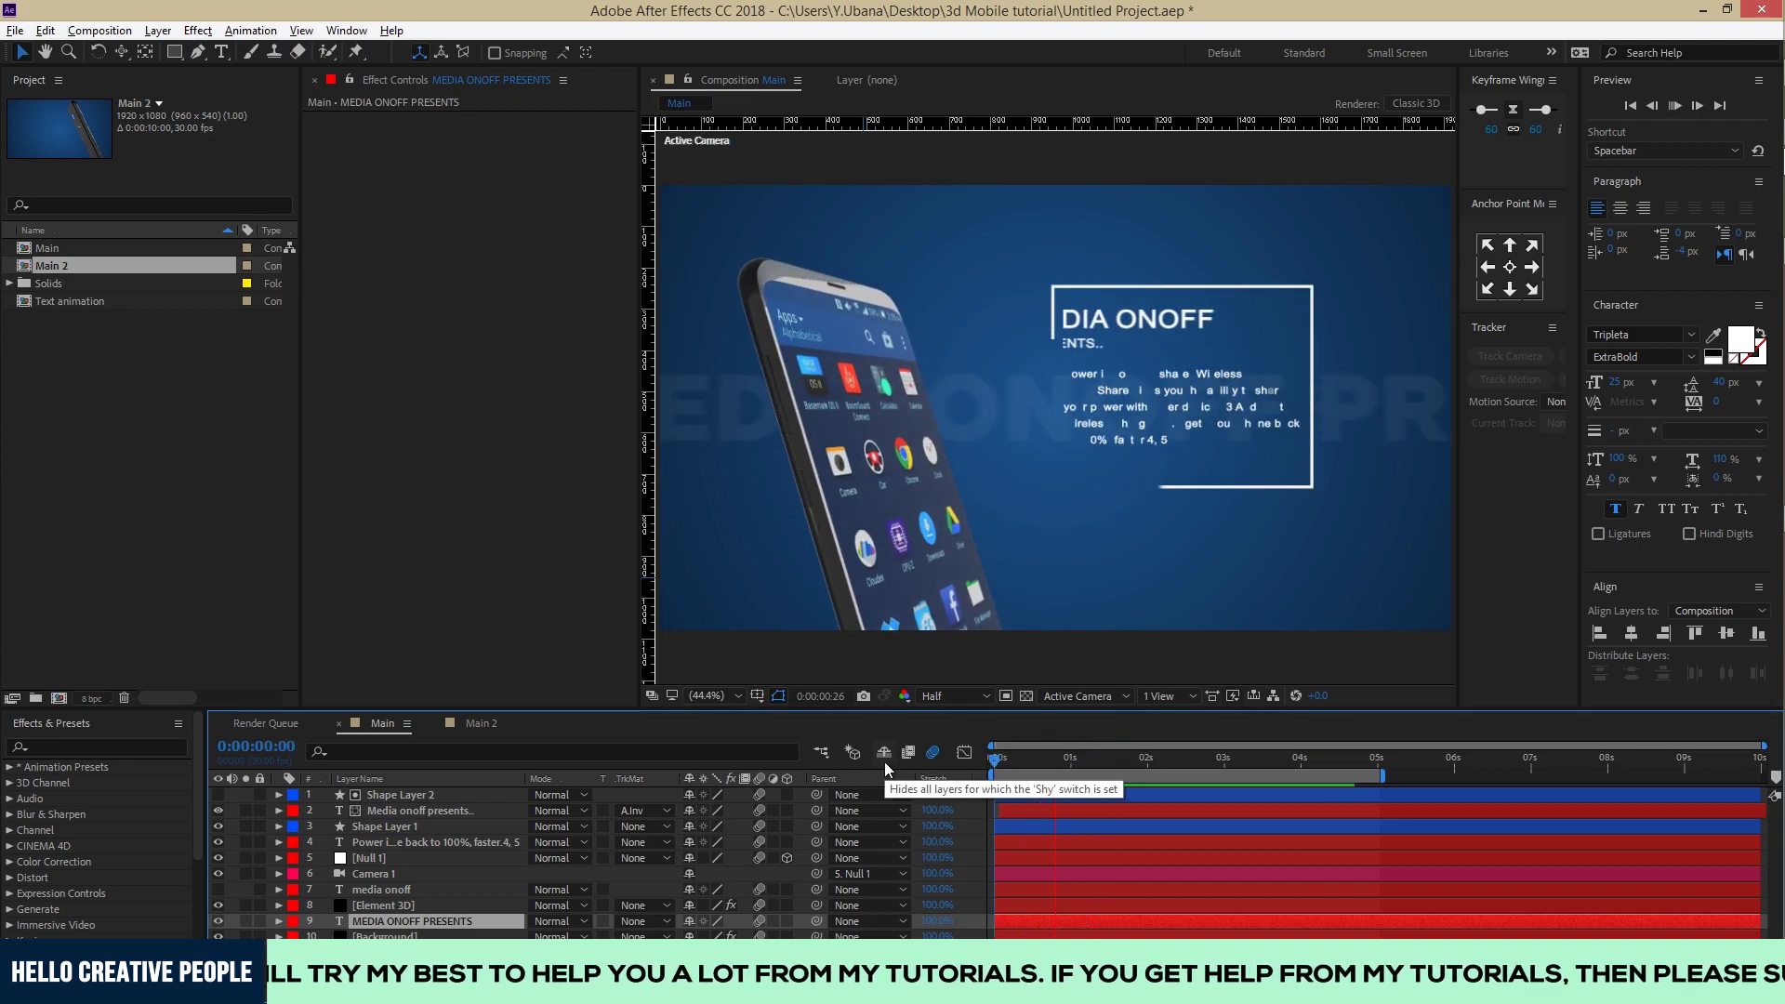